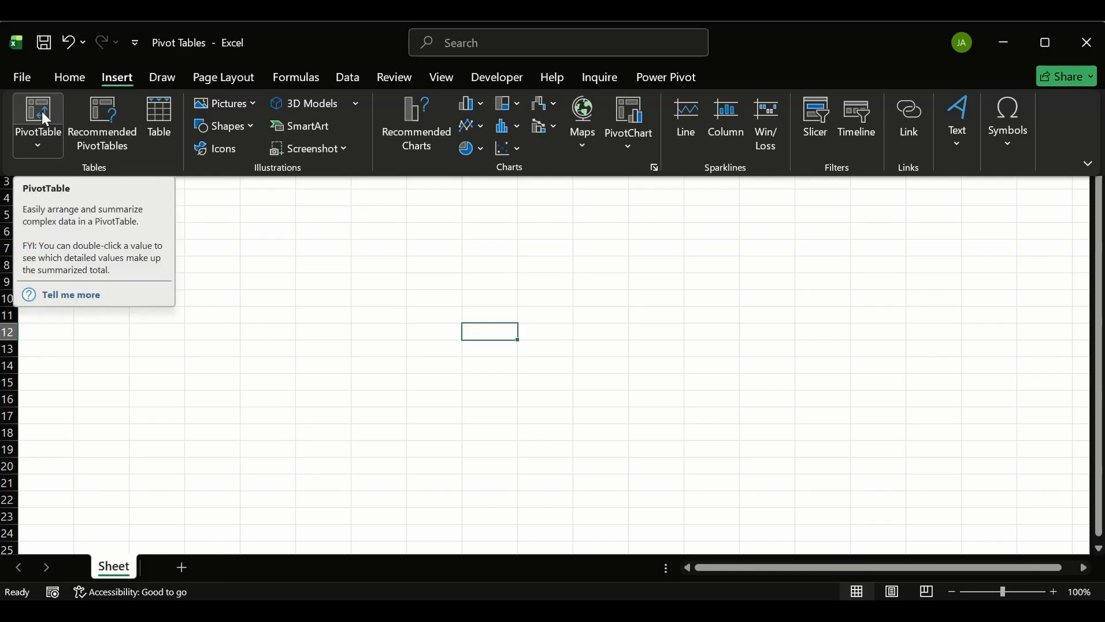
left_click(41, 112)
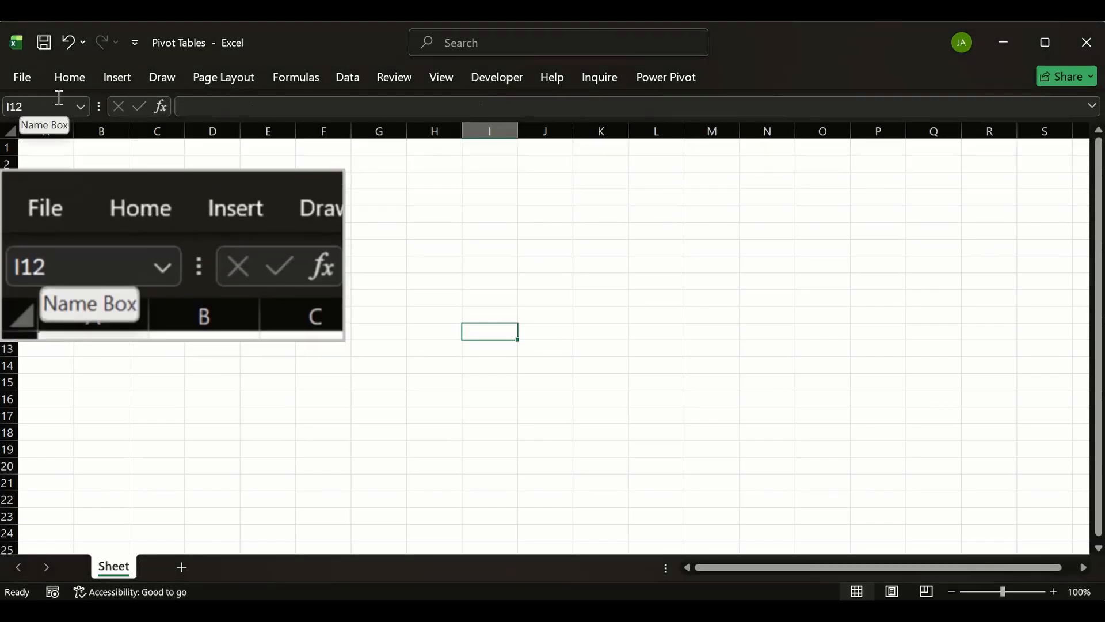
left_click(119, 79)
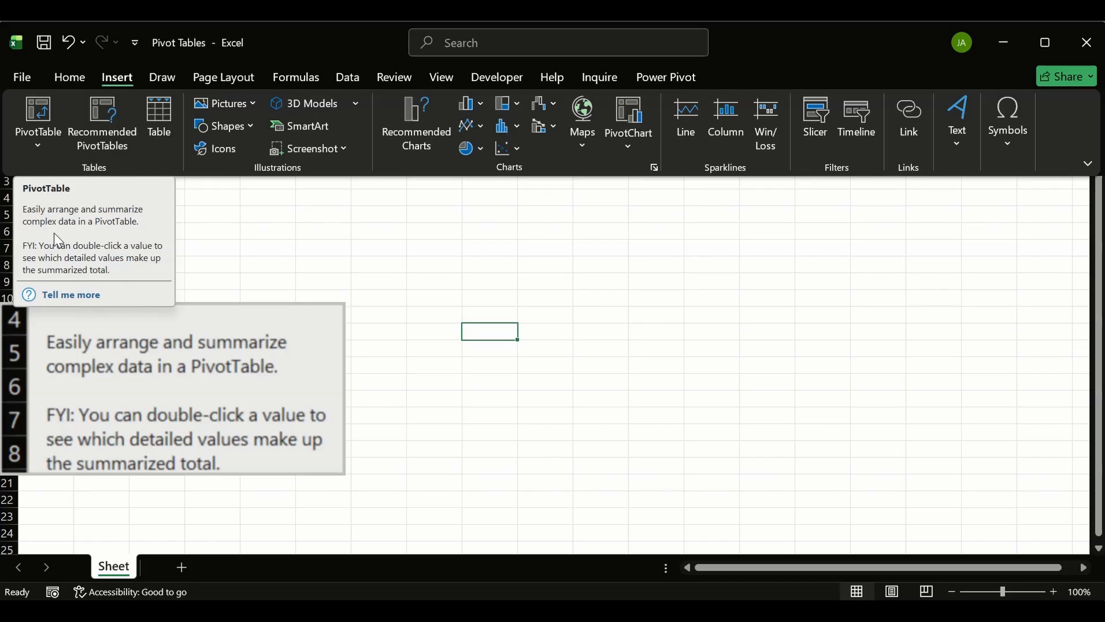
left_click(315, 236)
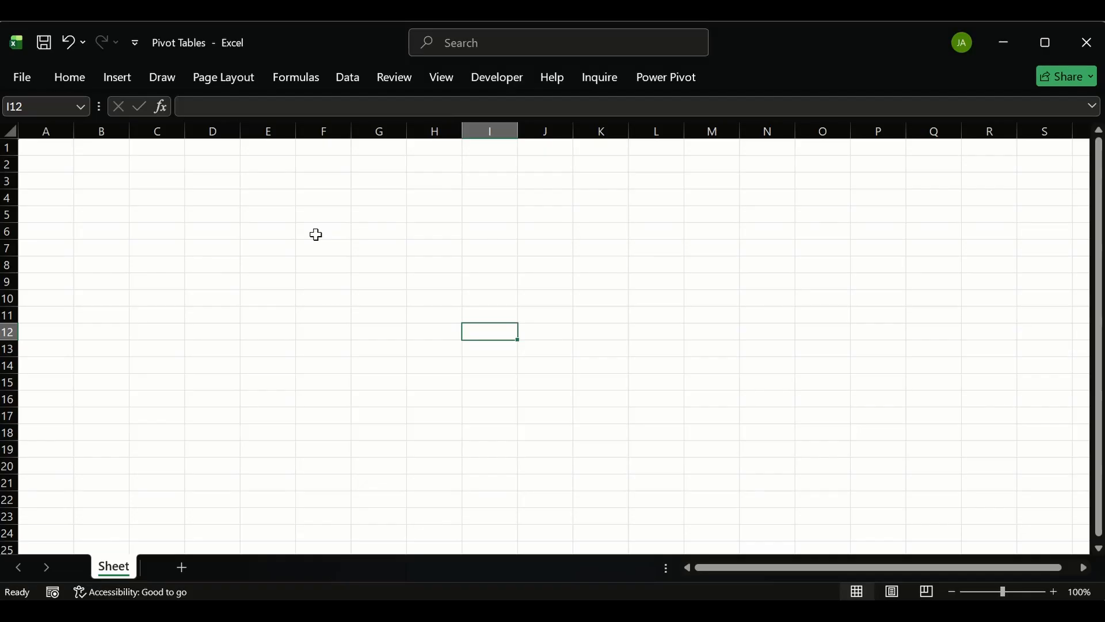
- Import the store-dataset-lecture text file, load it into a new worksheet table, and close the queries pane
left_click(361, 73)
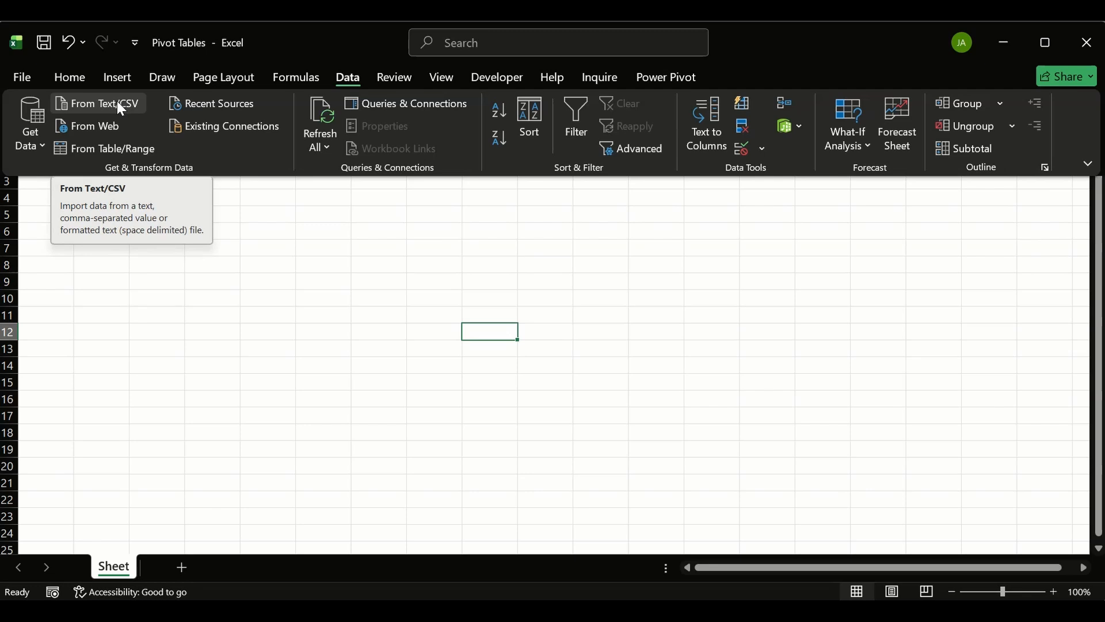
left_click(120, 105)
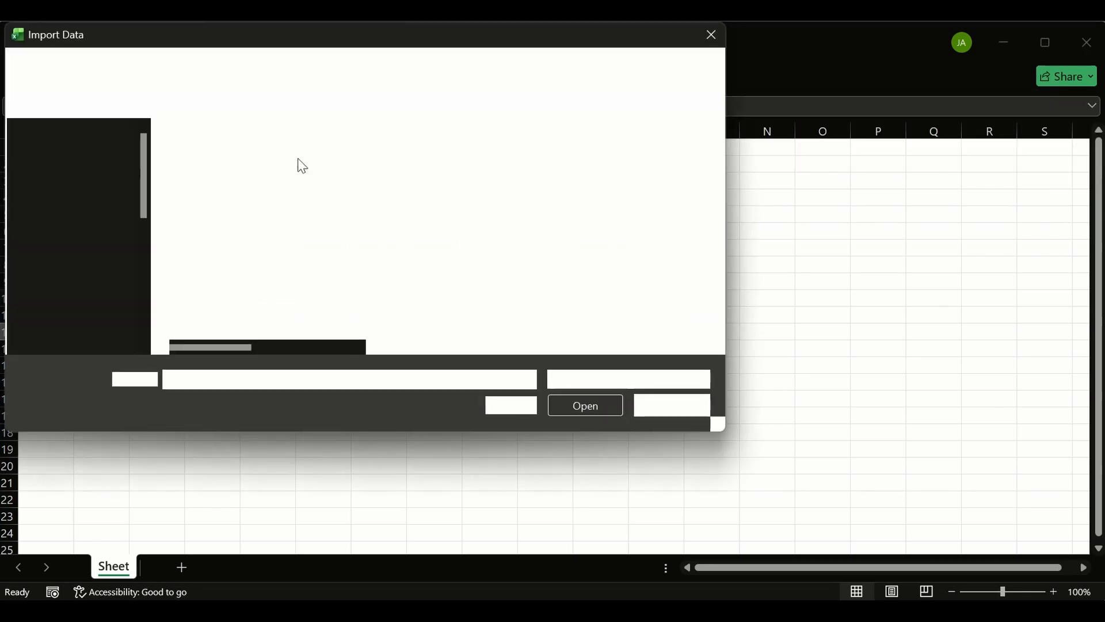
left_click(250, 158)
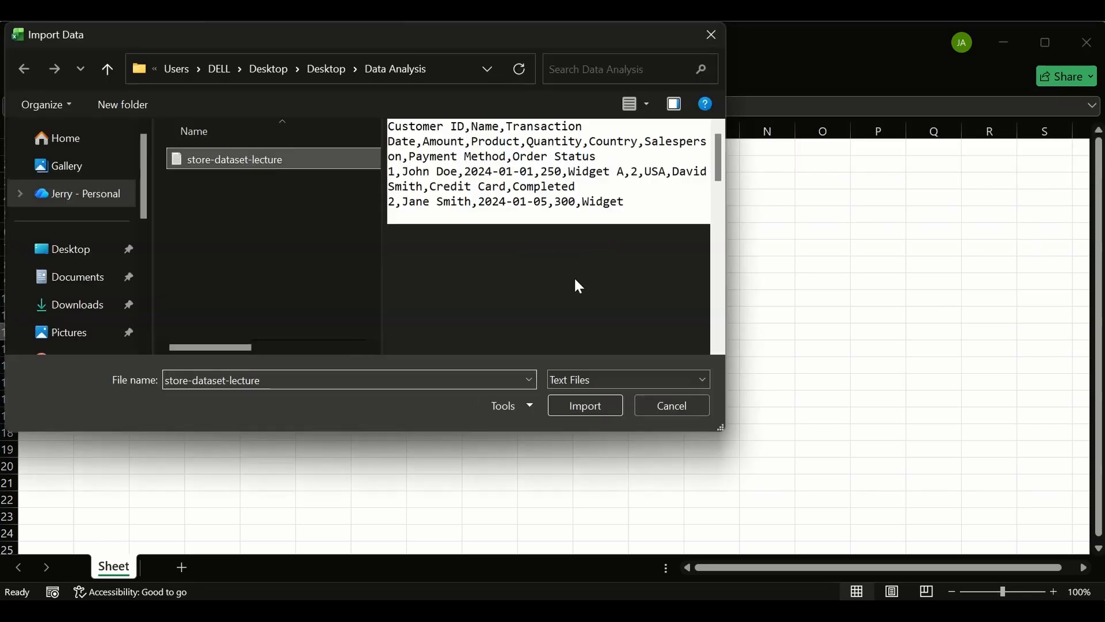
left_click(585, 406)
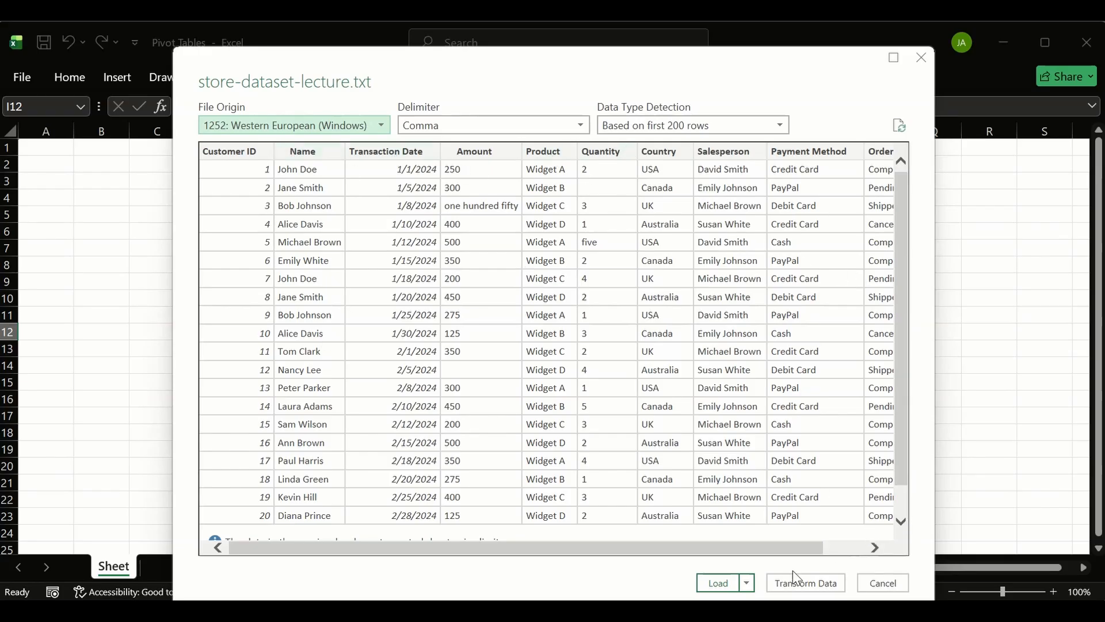
left_click(726, 584)
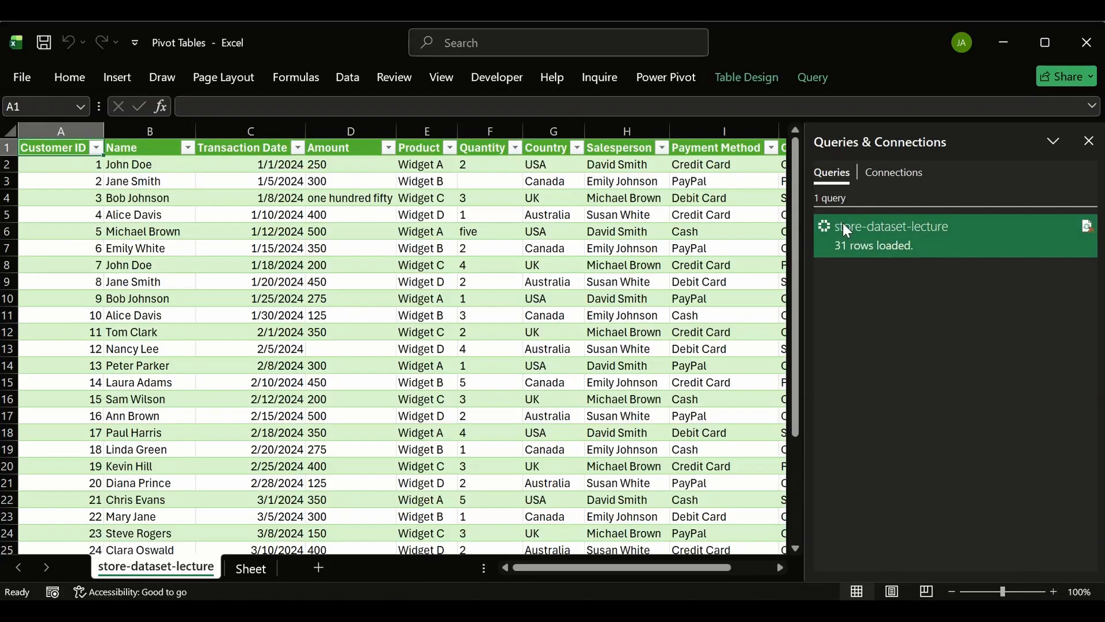
left_click(1089, 141)
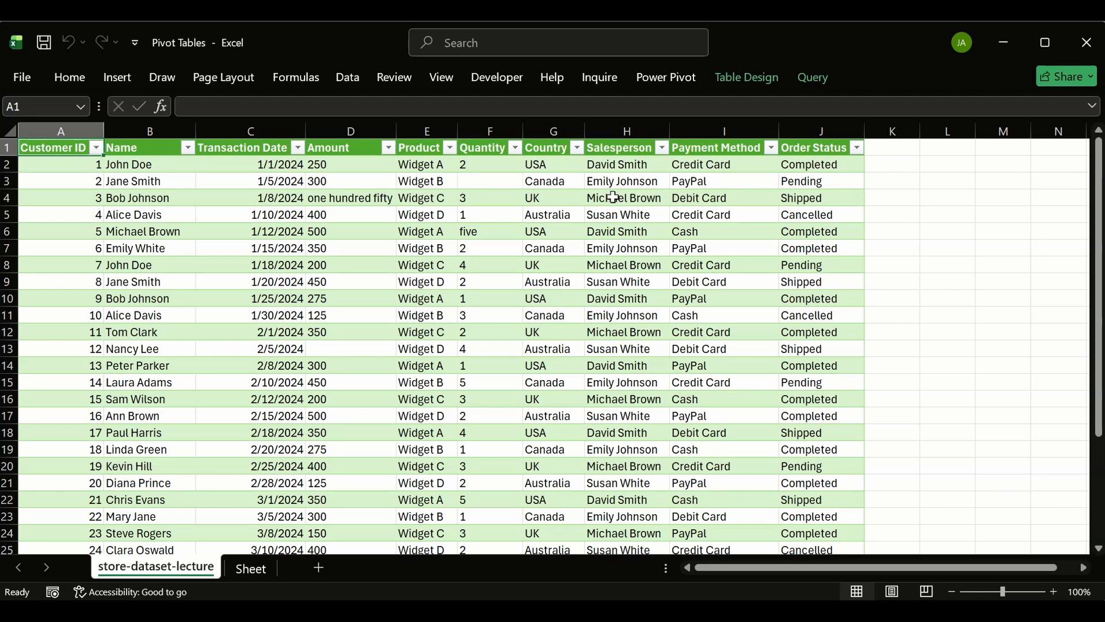
- Check the Customer ID column's filter values and delete the empty row 32 at the end of the table
left_click(468, 182)
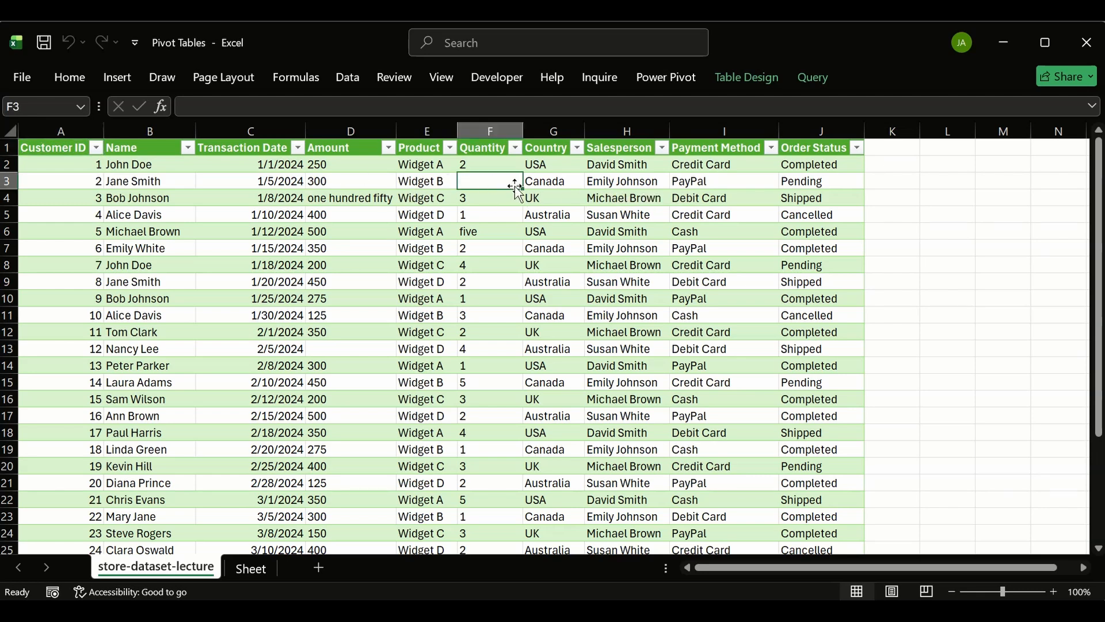
left_click(471, 229)
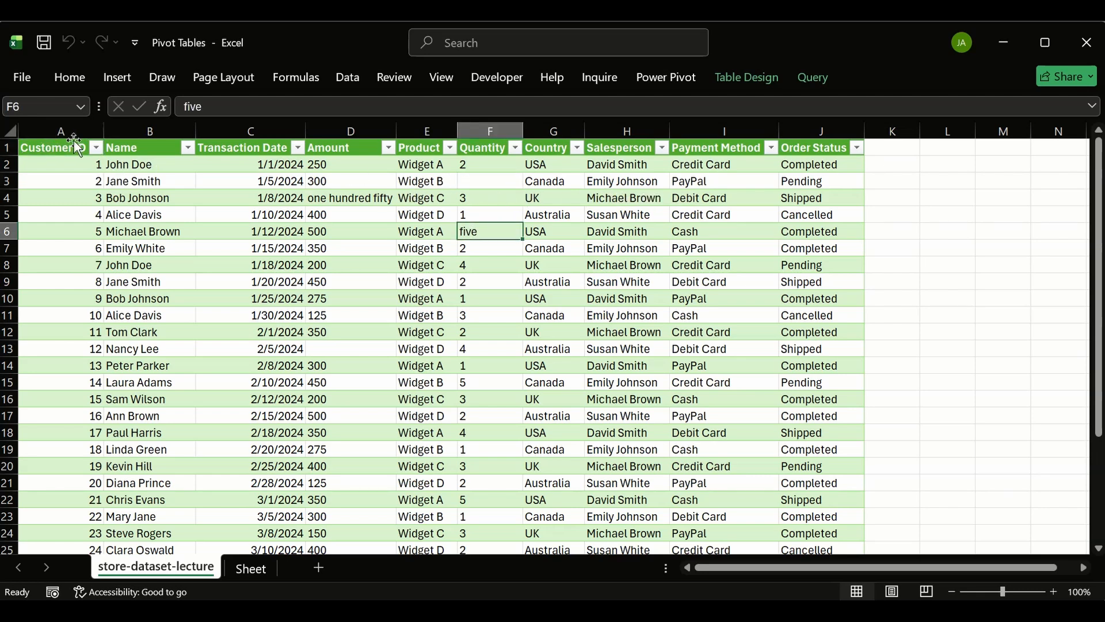
left_click(96, 148)
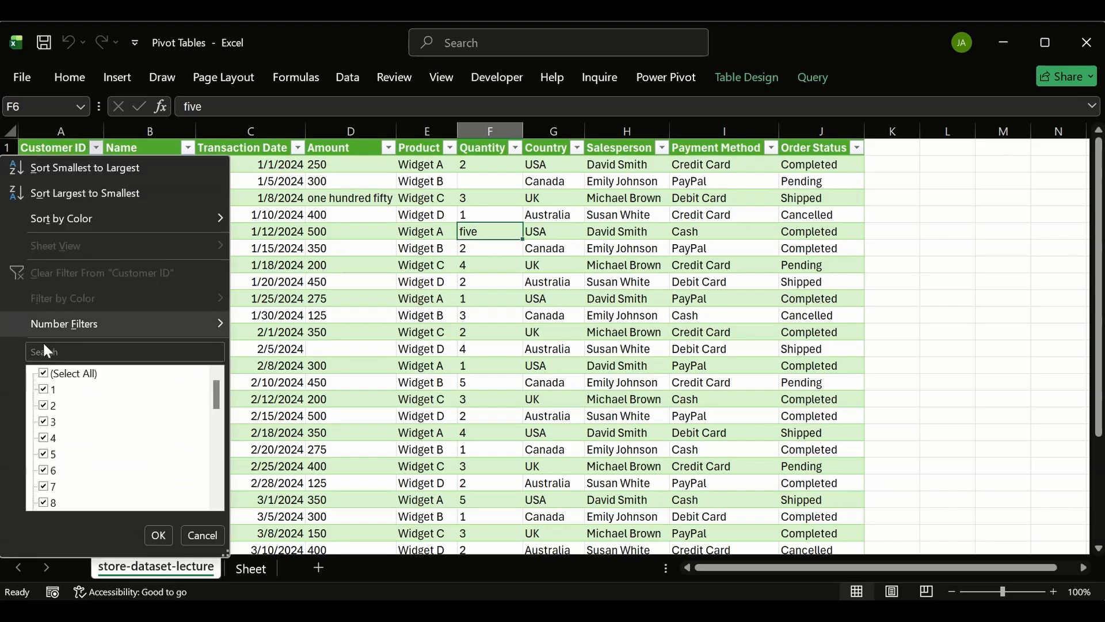
scroll(86, 440, "down", 7)
left_click(158, 535)
scroll(227, 345, "down", 5)
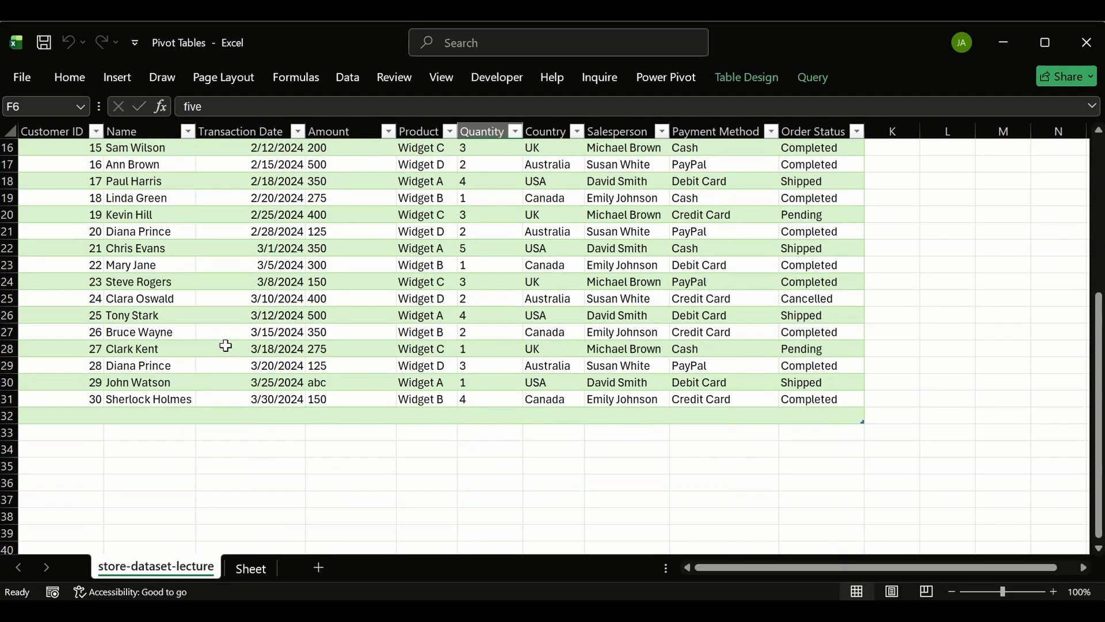
left_click(9, 414)
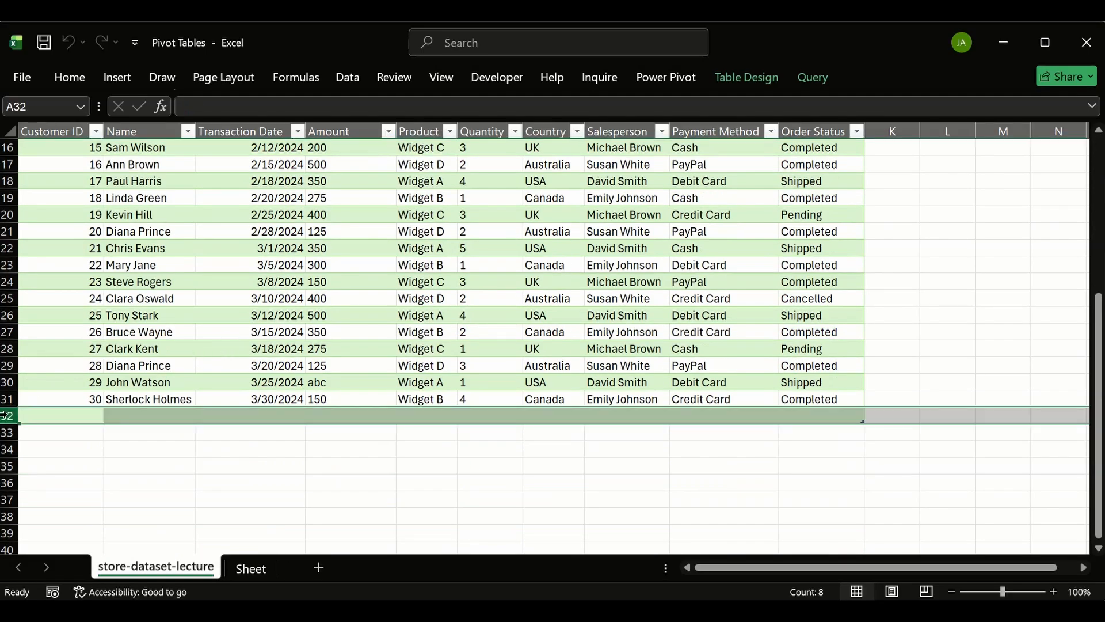
key("ctrl+minus")
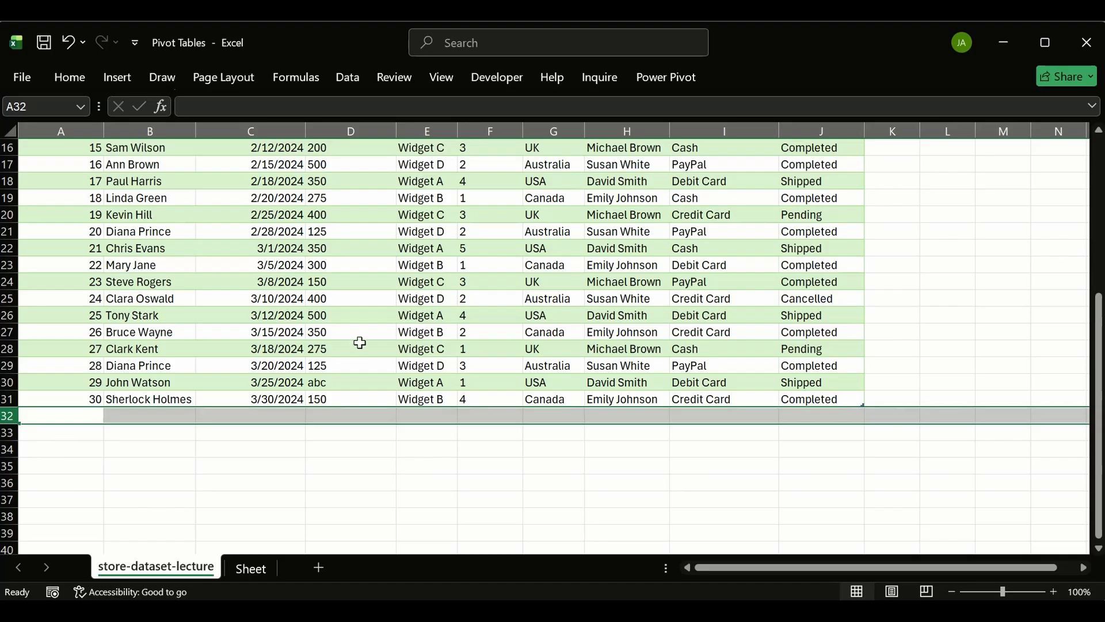
- Replace the spelled-out amount in cell D4 with the number 150
scroll(545, 268, "up", 5)
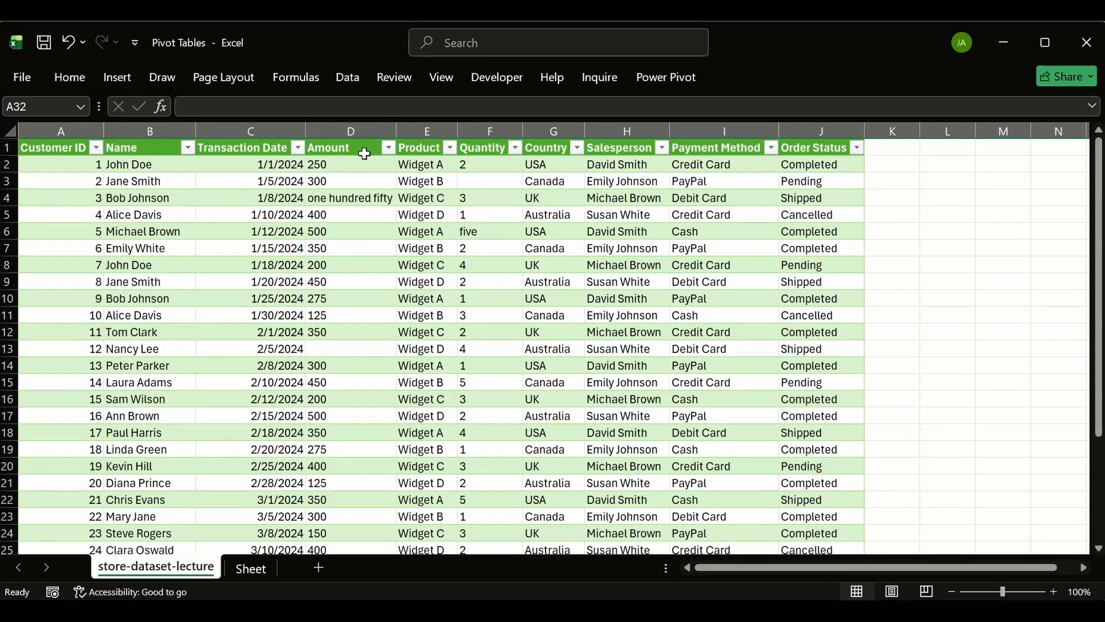
left_click(357, 197)
type("150")
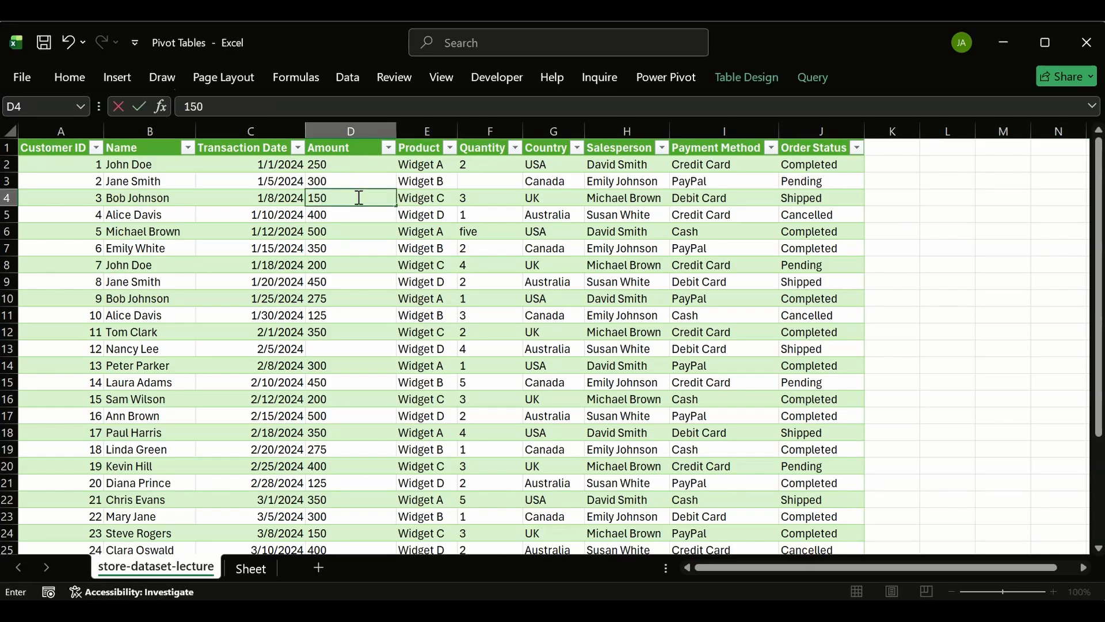
key("Return")
- Replace the spelled-out quantity in cell F6 with the number 5
left_click(360, 346)
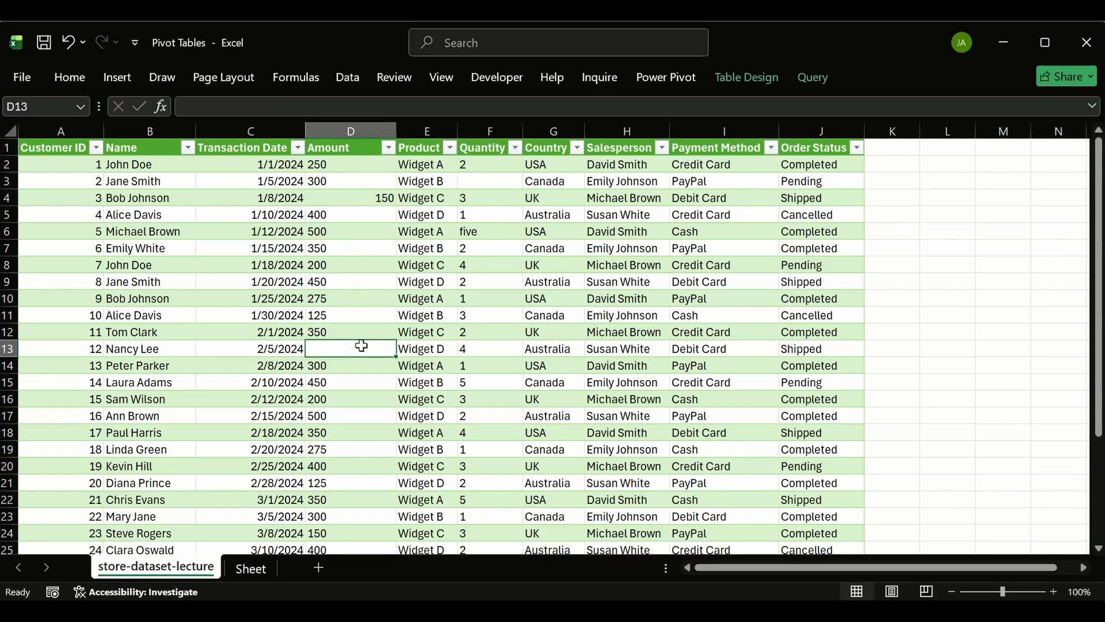
left_click(500, 163)
left_click(471, 244)
left_click(481, 233)
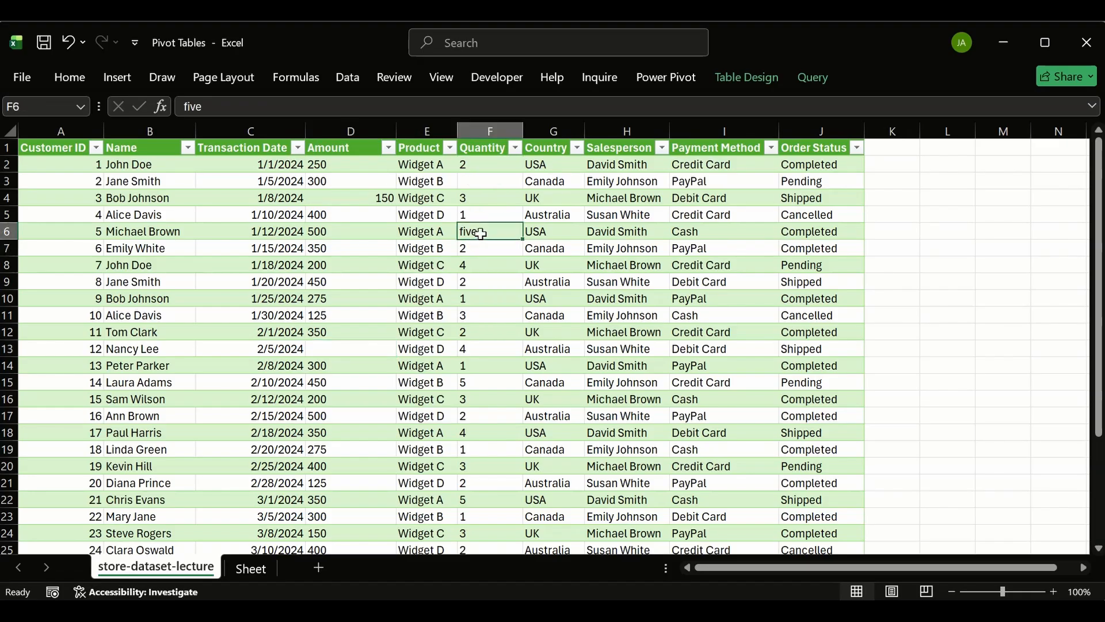
type("5")
key("Return")
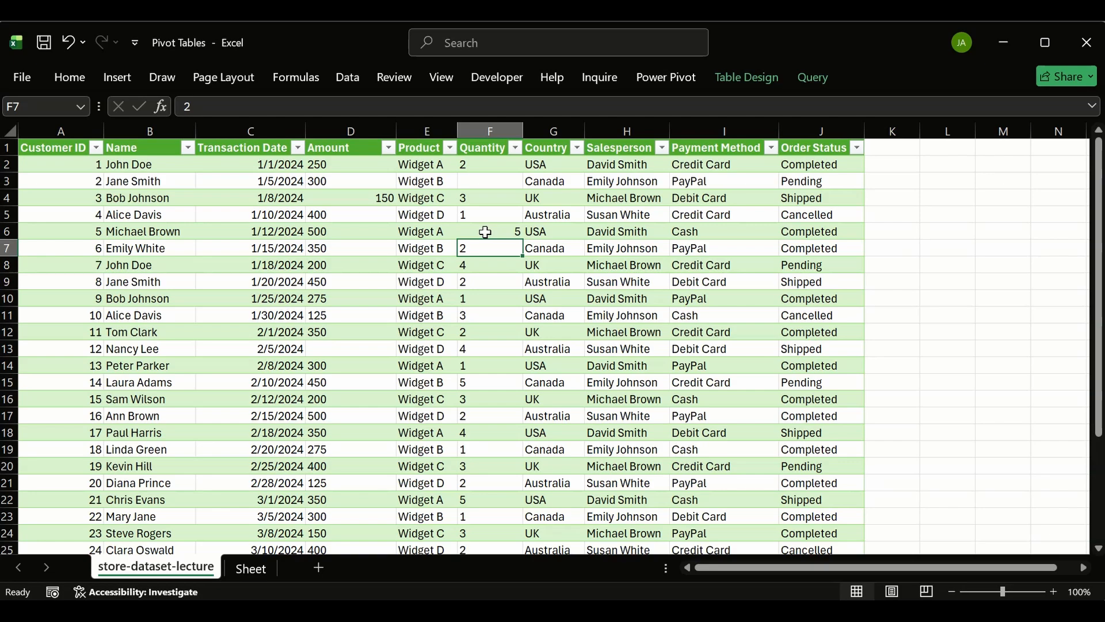
- Clear the invalid "abc" entry from cell D30 in the Amount column
scroll(505, 217, "down", 3)
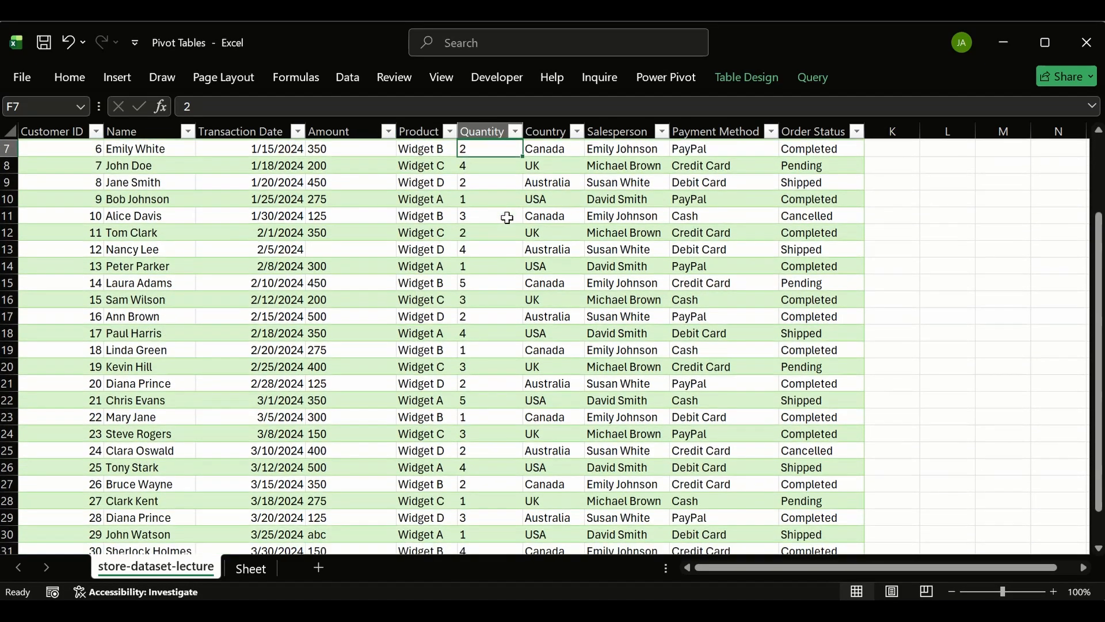
scroll(504, 217, "down", 1)
scroll(503, 217, "up", 3)
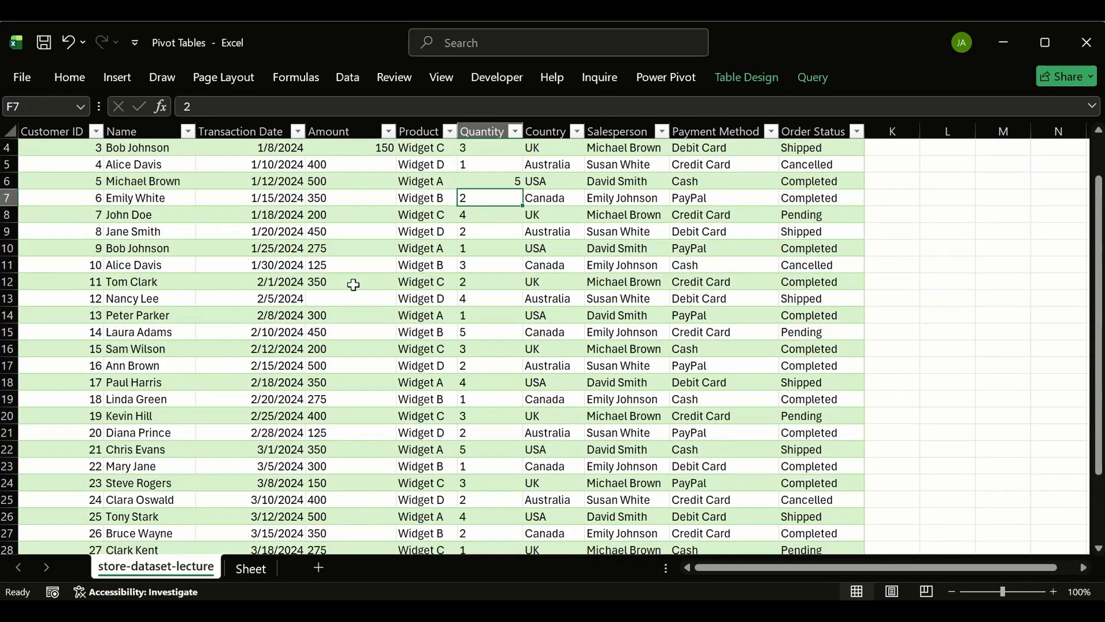
scroll(344, 301, "down", 2)
scroll(344, 301, "up", 3)
scroll(344, 302, "down", 3)
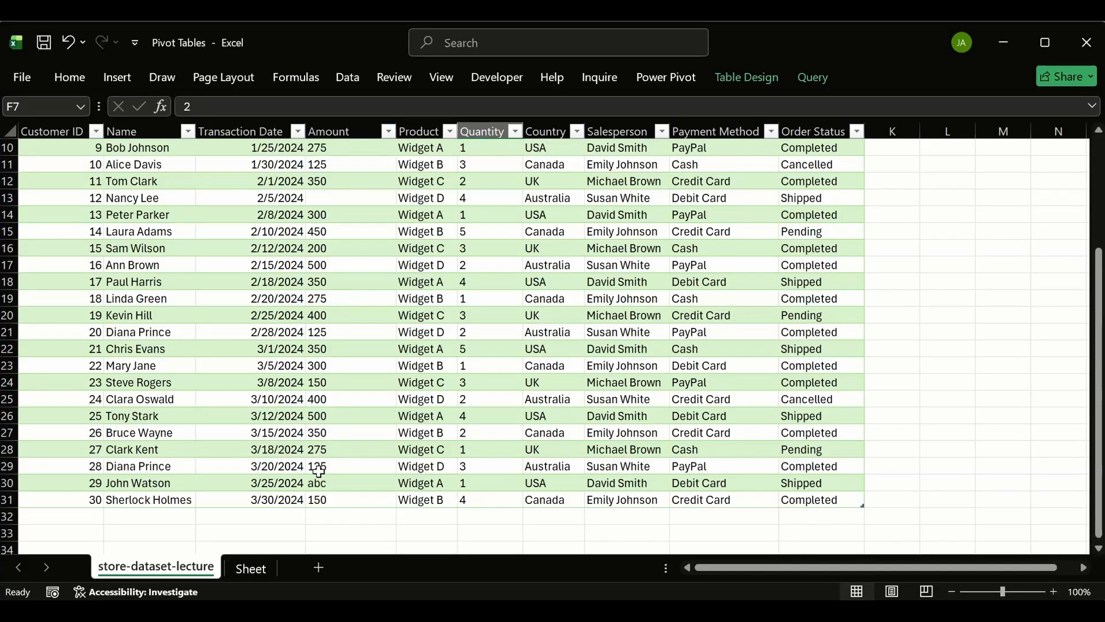
left_click(333, 486)
key("Delete")
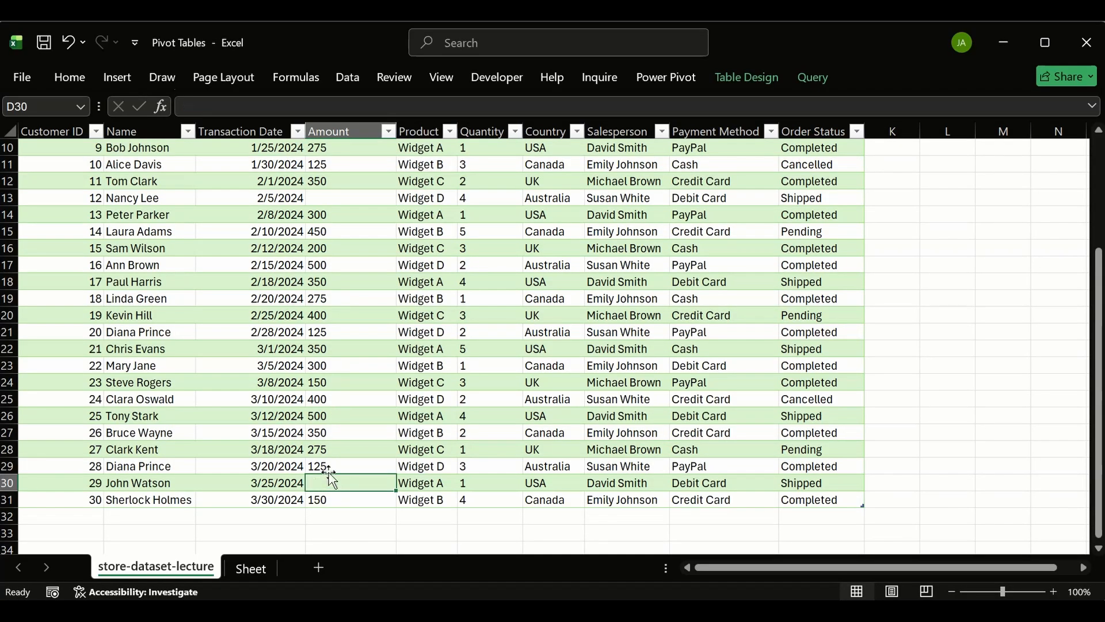
- Examine the table rows and the filter values of the Name and Transaction Date columns for inconsistent entries
scroll(400, 404, "up", 3)
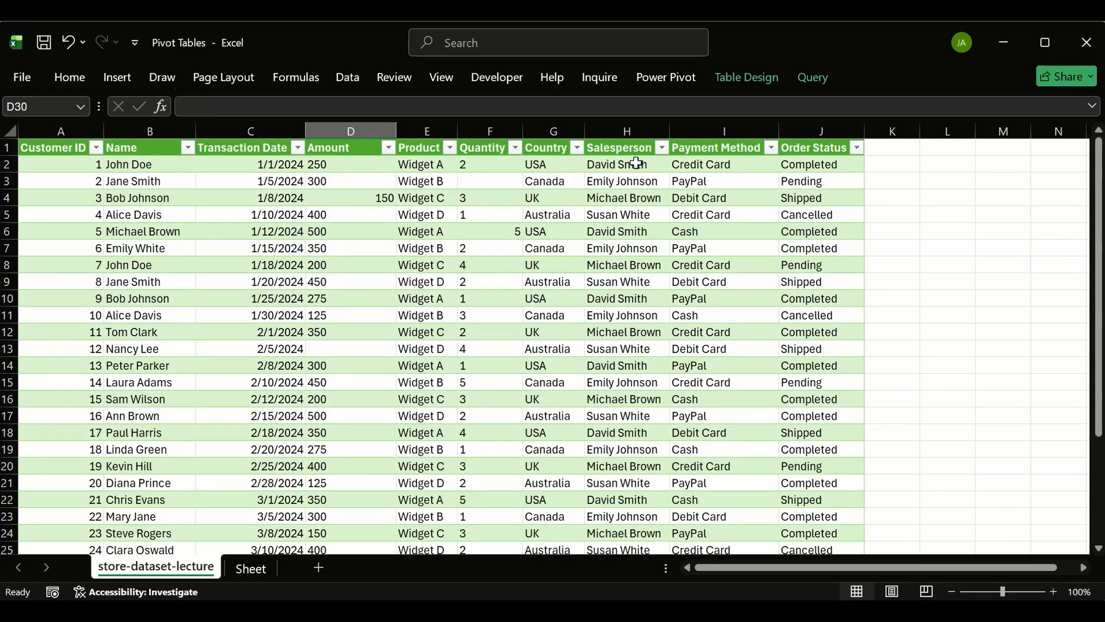
scroll(637, 199, "down", 3)
scroll(694, 238, "up", 3)
left_click(187, 148)
scroll(121, 451, "down", 5)
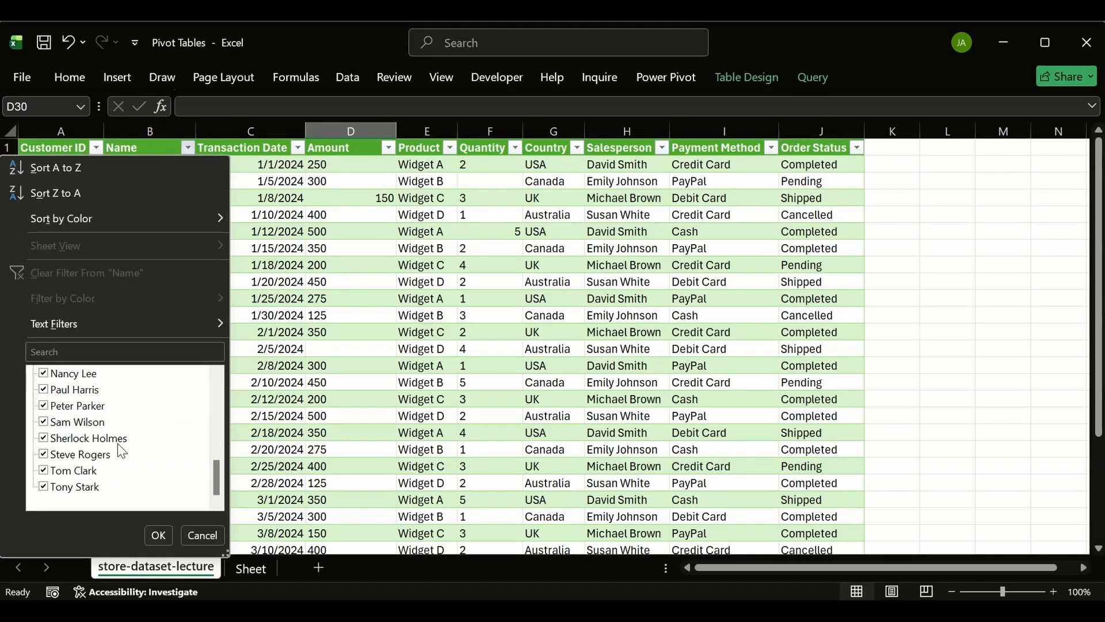
left_click(325, 244)
left_click(291, 148)
left_click(298, 148)
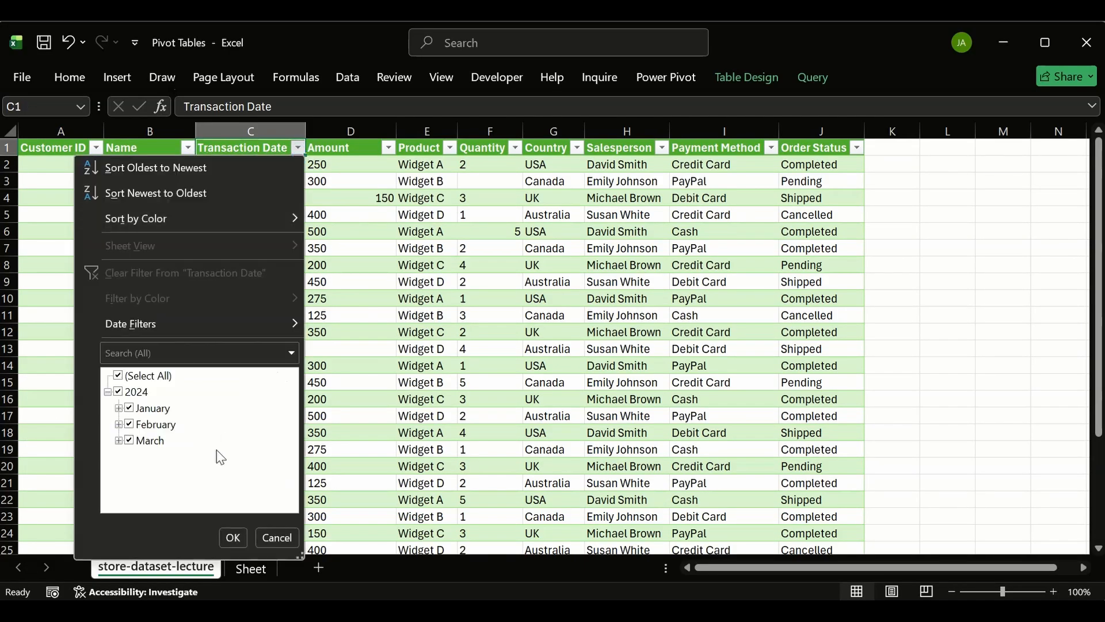
left_click(366, 260)
- Check the Amount column's filter values for blanks and fill its header cell D1 with yellow
left_click(389, 148)
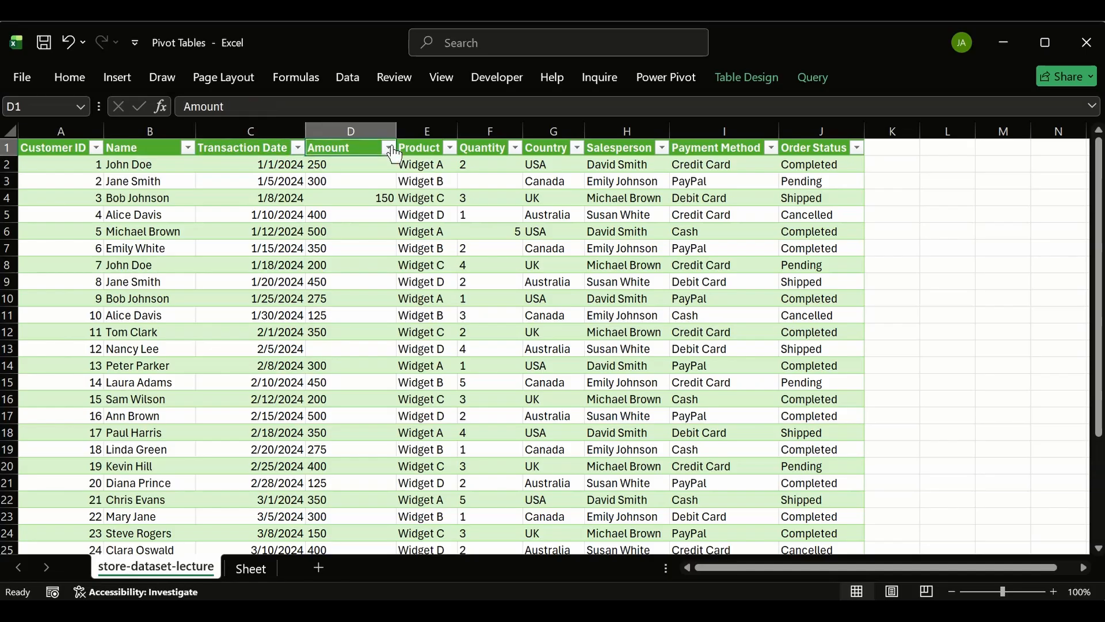
left_click_drag(381, 397, 380, 518)
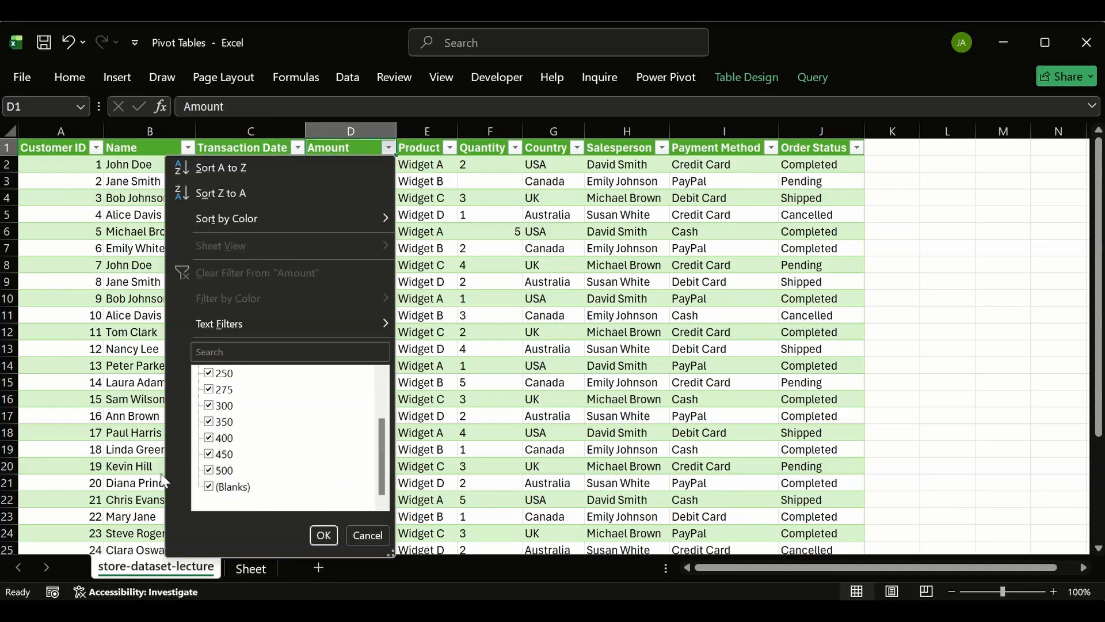
left_click(474, 283)
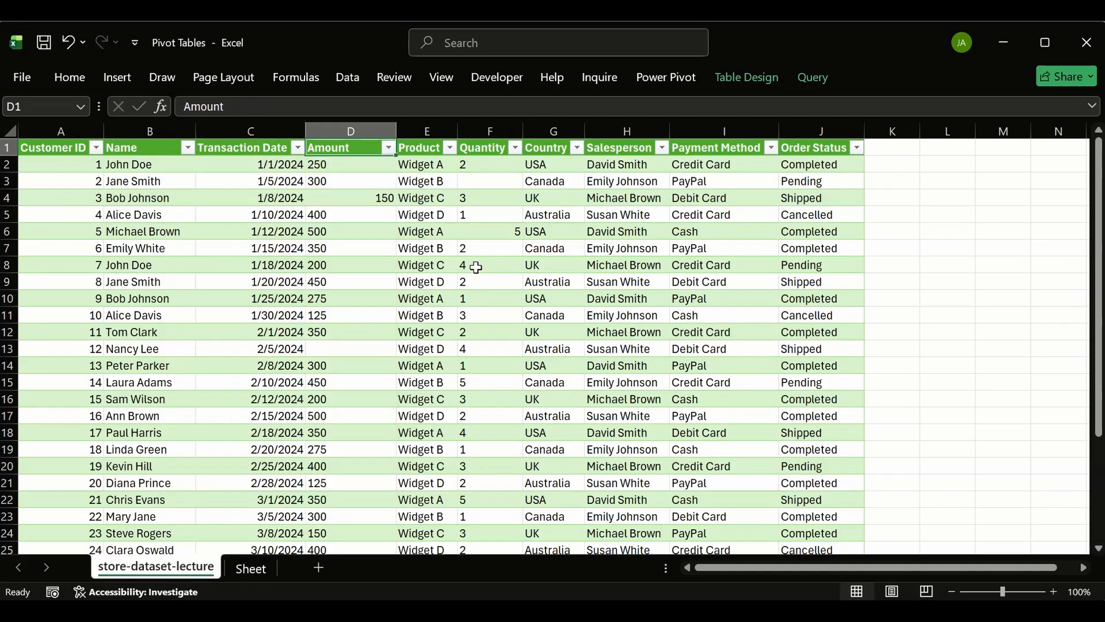
left_click(73, 78)
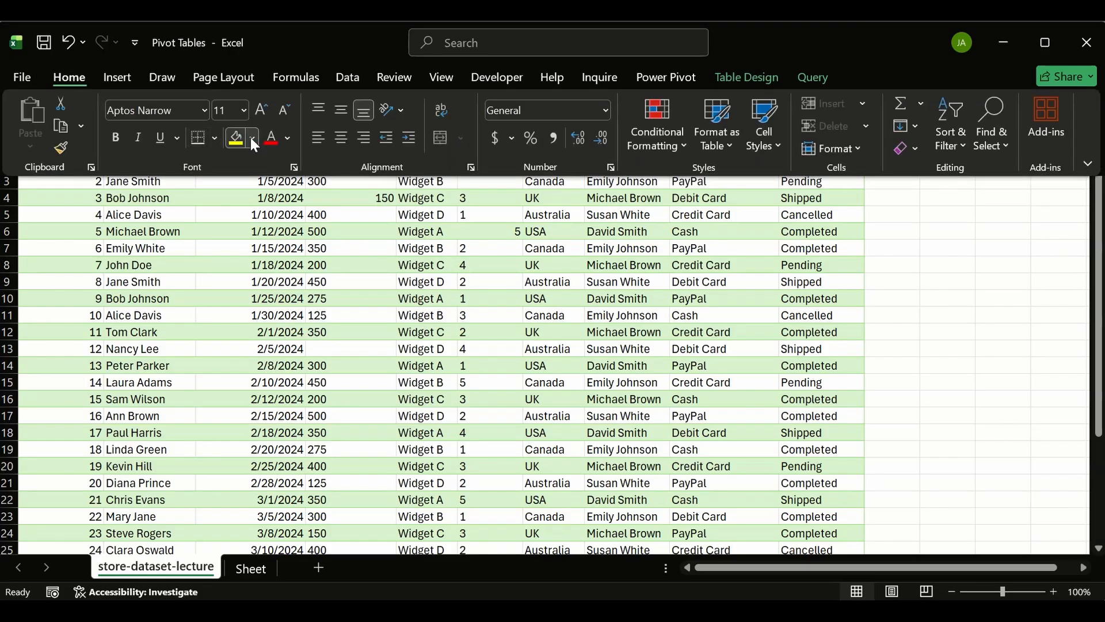
left_click(236, 138)
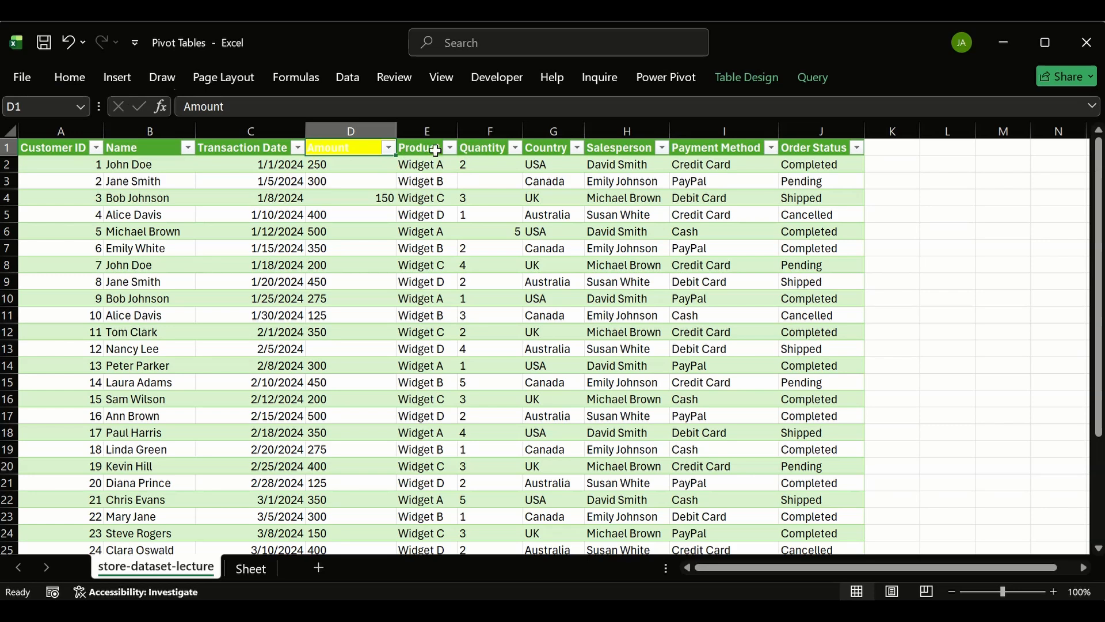
- Check the Product and Quantity columns' filter values and fill the Quantity header cell F1 with yellow
left_click(449, 148)
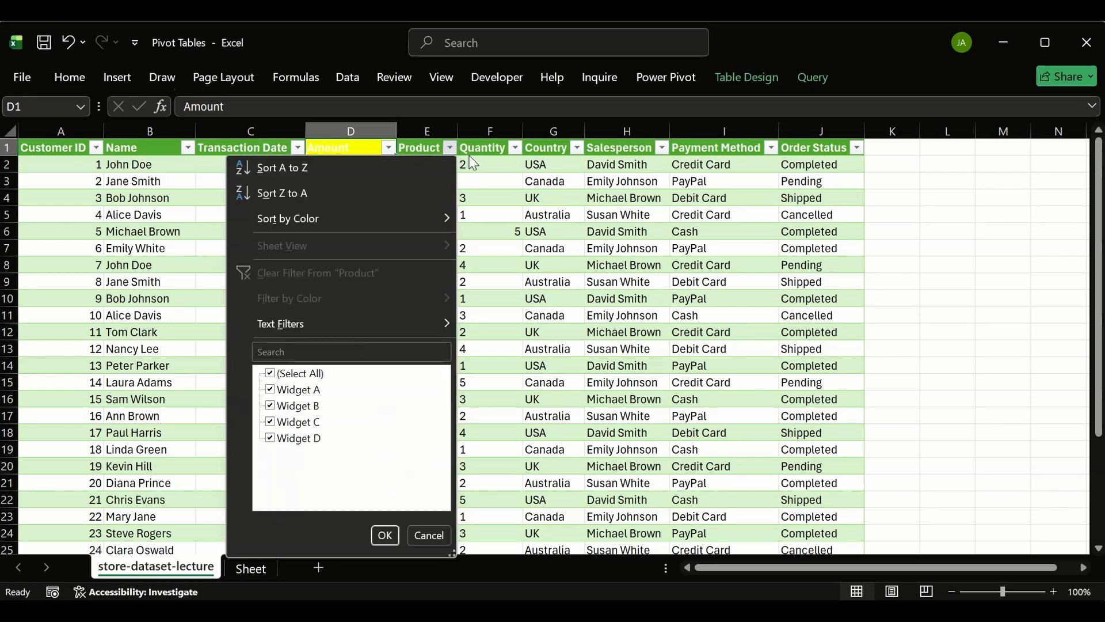
left_click(515, 148)
left_click(515, 148)
key("Escape")
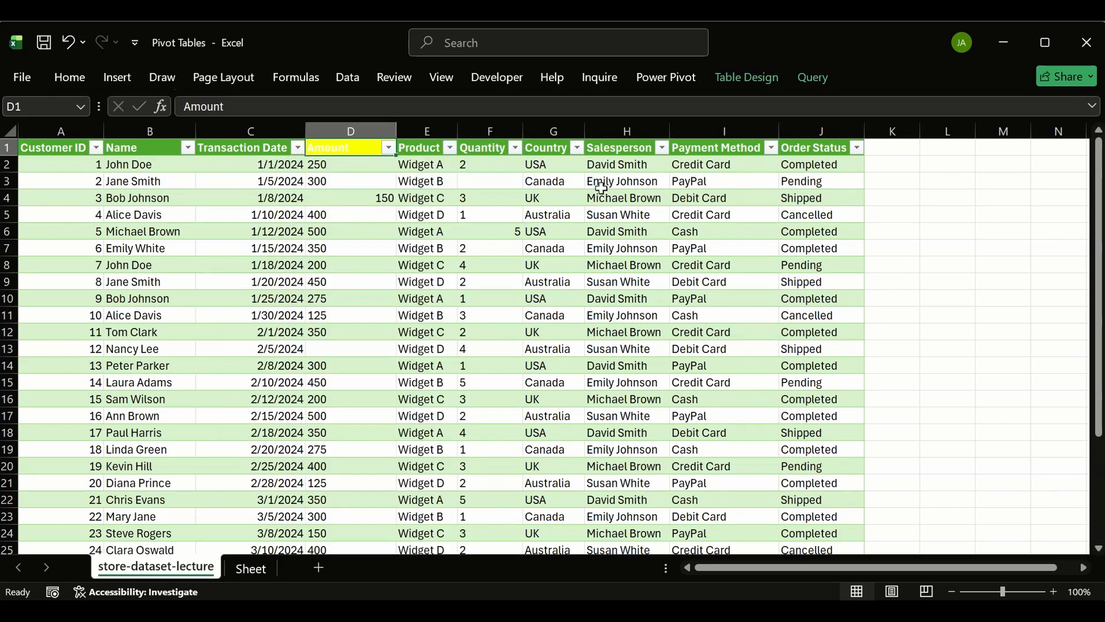
left_click(497, 134)
left_click(493, 148)
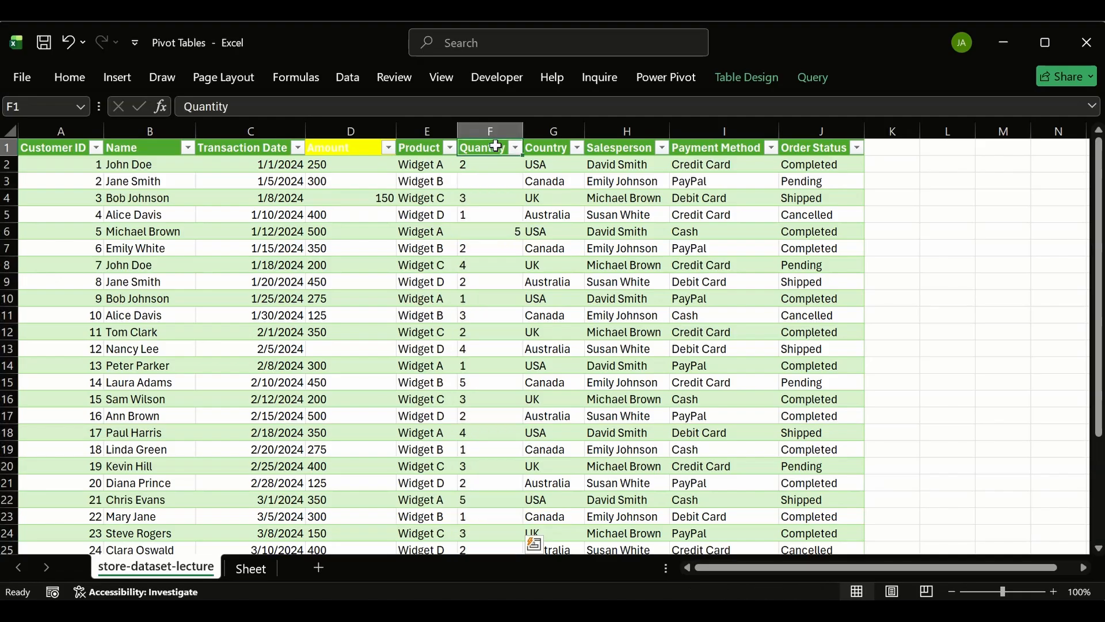
left_click(64, 77)
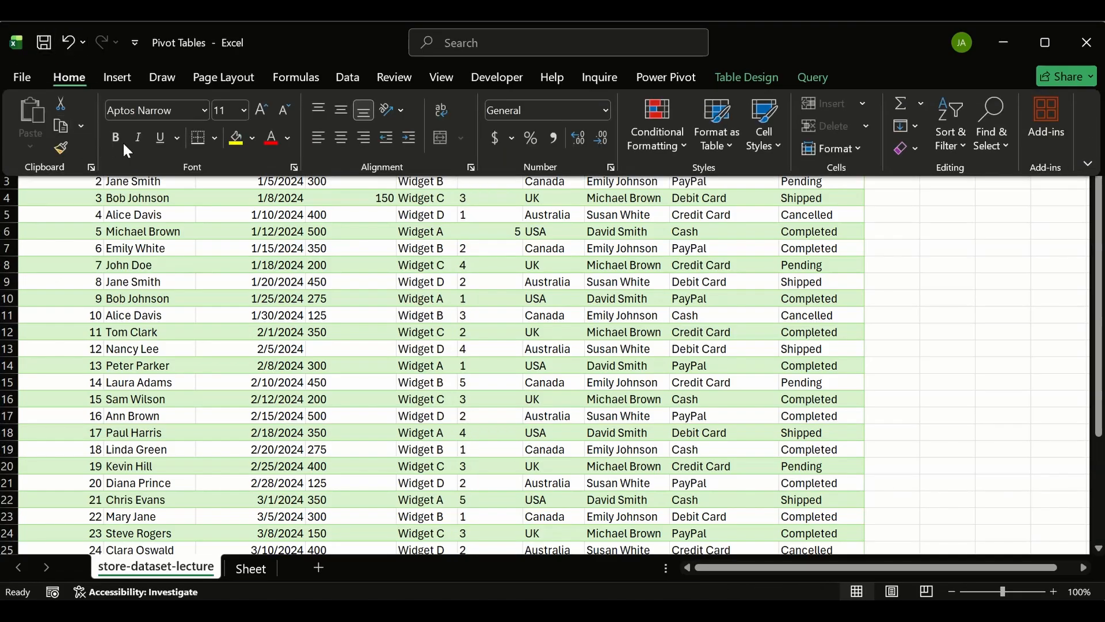
left_click(391, 199)
left_click(628, 298)
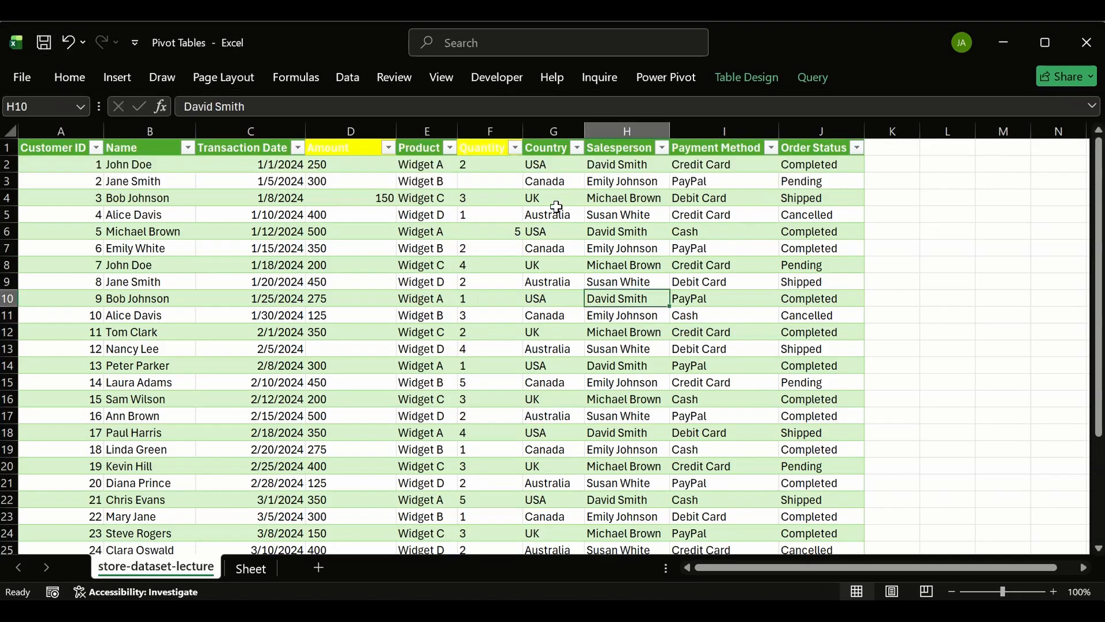
- Check the filter values of the Country, Salesperson, Payment Method and Order Status columns for blanks and inconsistent entries
left_click(576, 148)
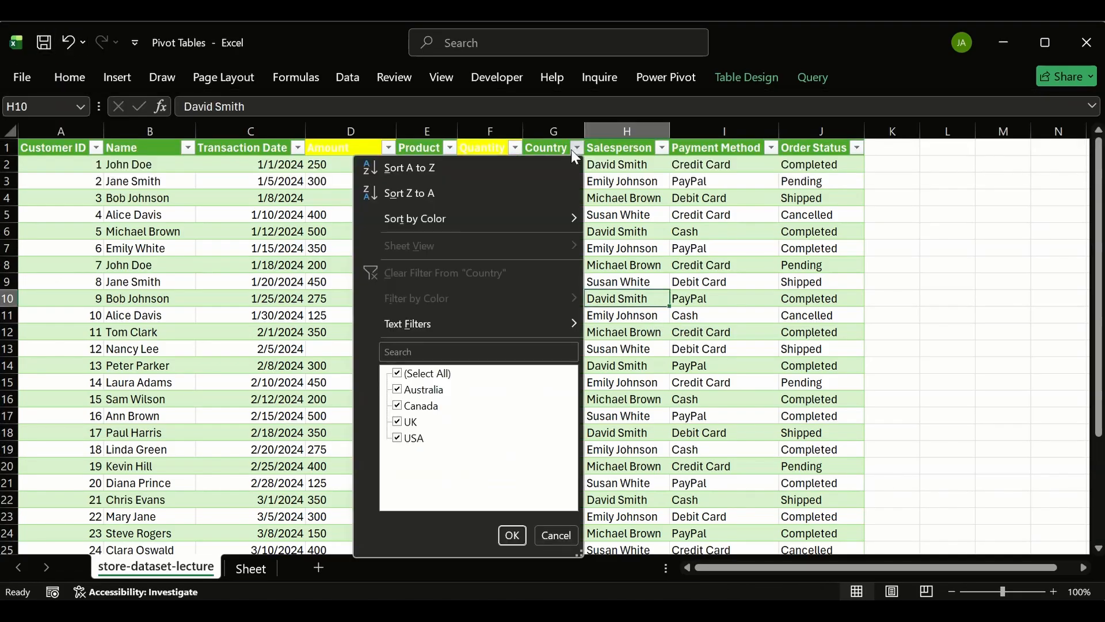
left_click(661, 148)
left_click(662, 148)
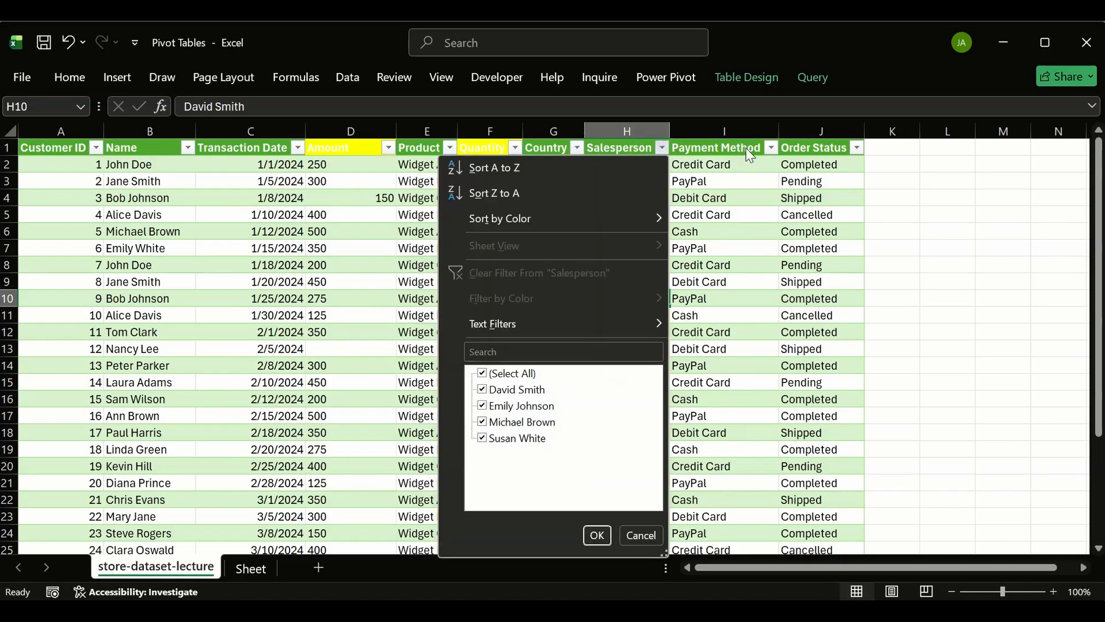
left_click(770, 148)
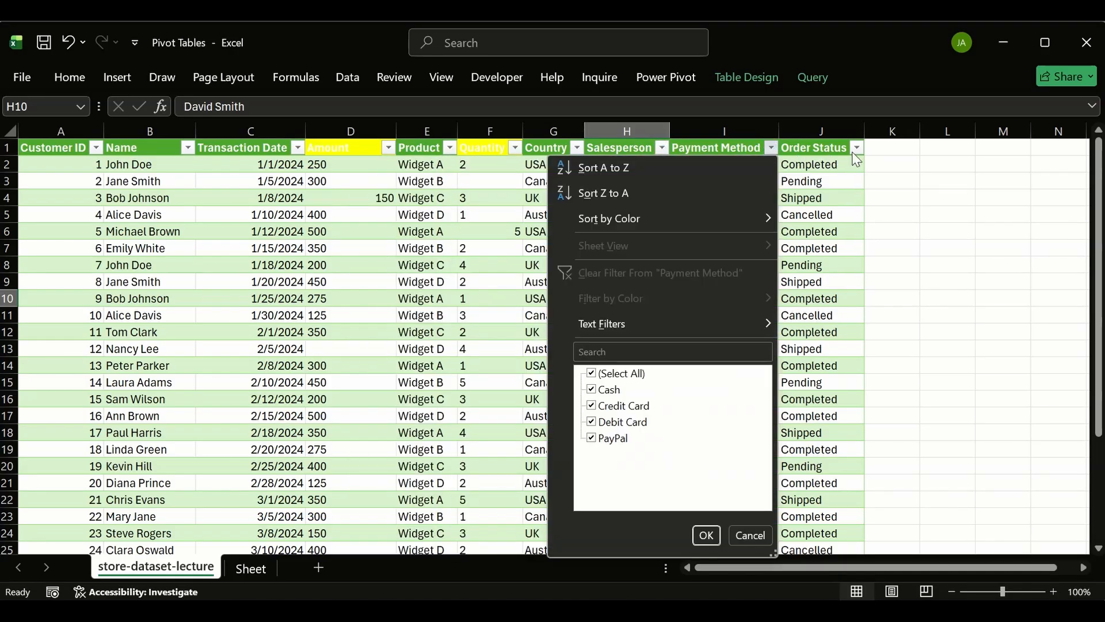
left_click(857, 148)
left_click(857, 148)
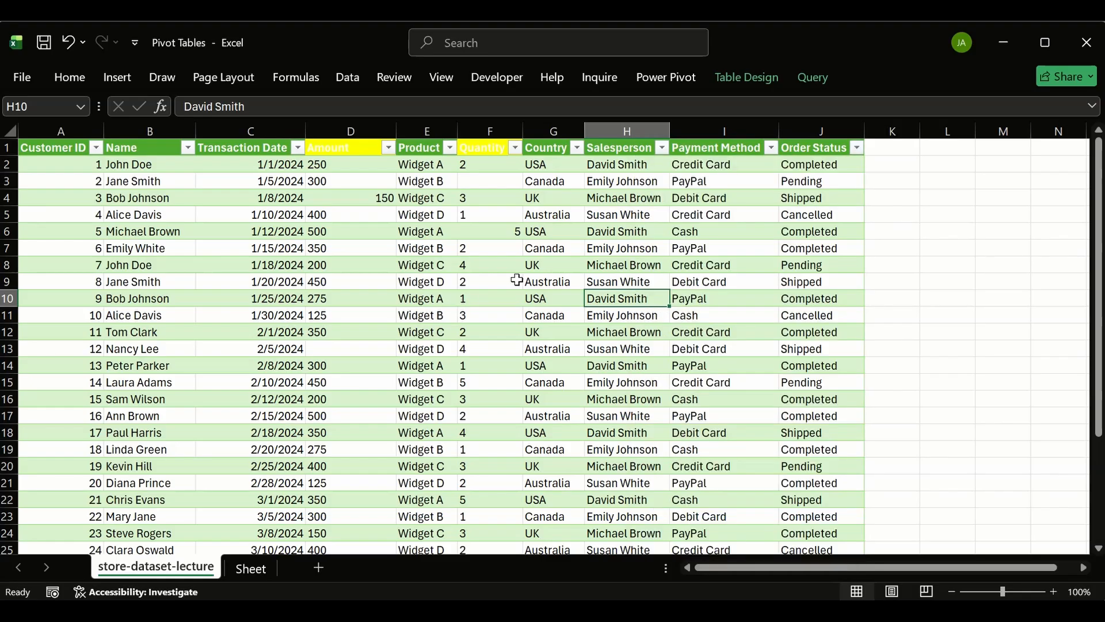
key("Escape")
- Examine the first entries of the Amount column for numbers stored as text
left_click(421, 250)
left_click(361, 182)
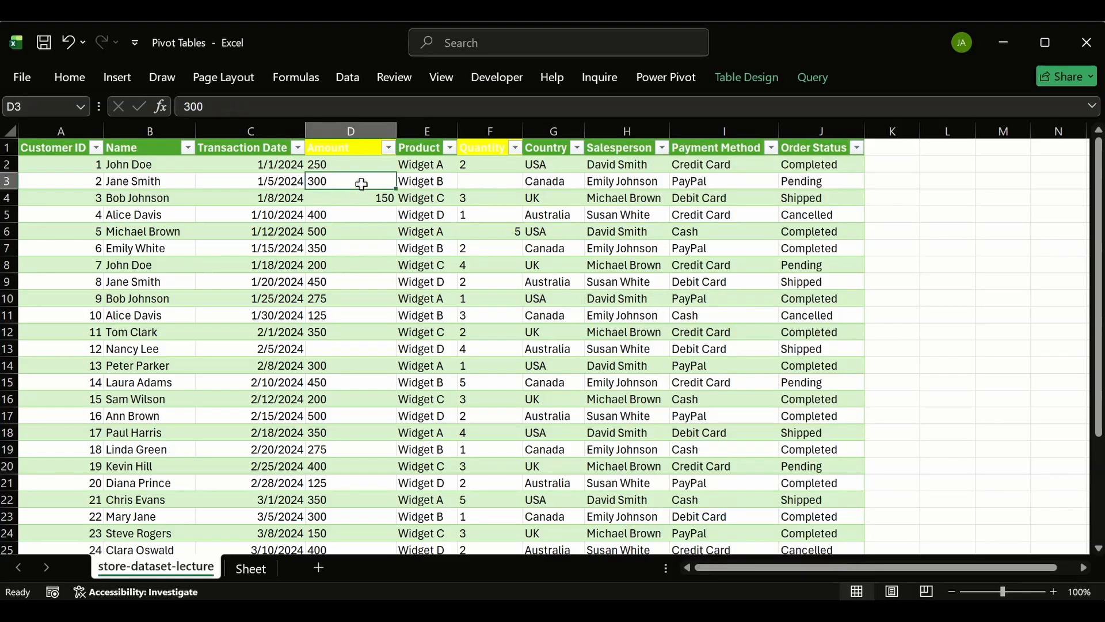
left_click(358, 211)
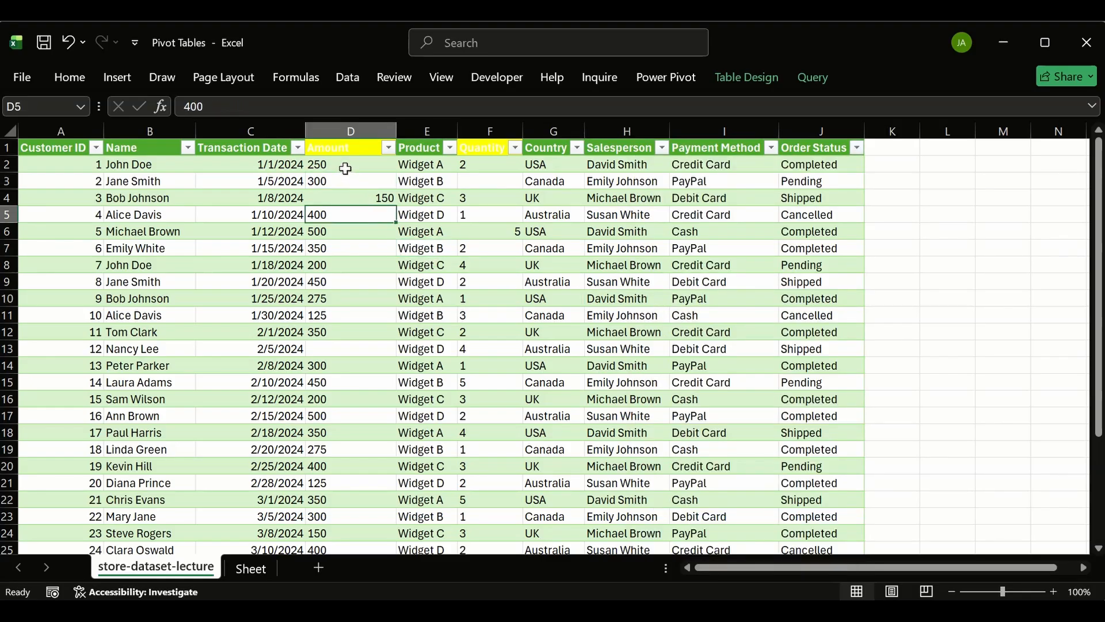
left_click_drag(346, 167, 341, 180)
left_click(334, 174)
left_click(347, 166)
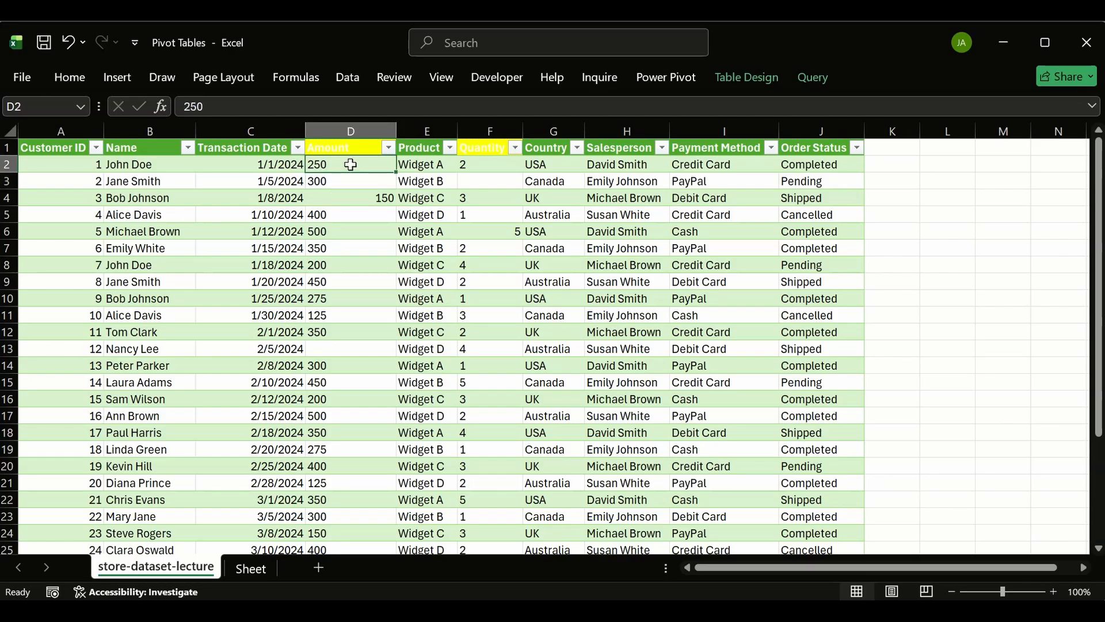
left_click_drag(337, 162, 327, 248)
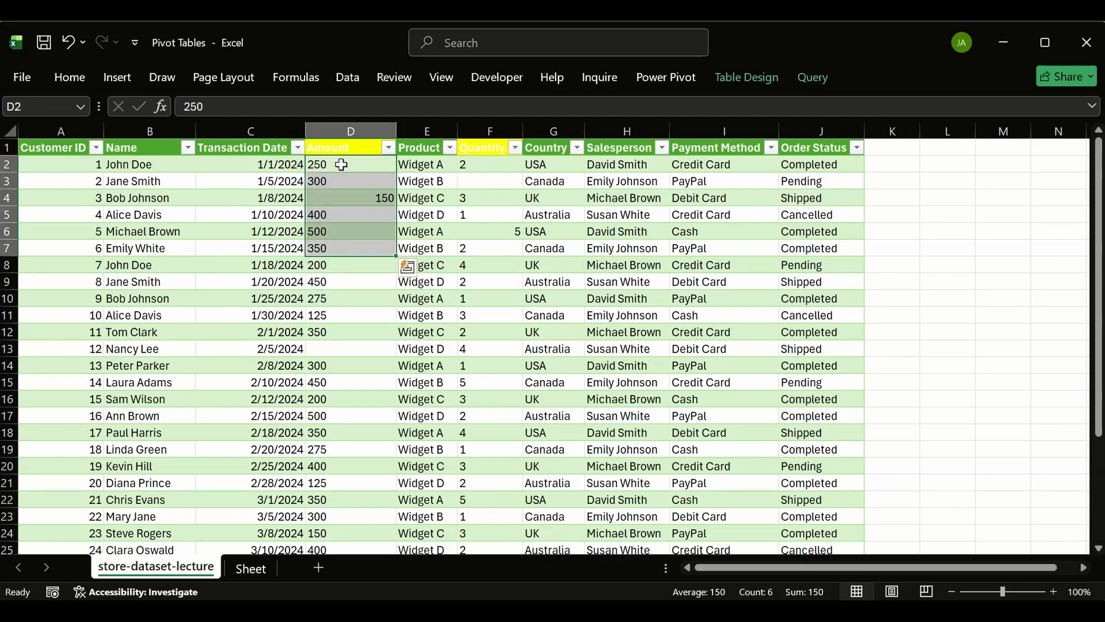
left_click(341, 165)
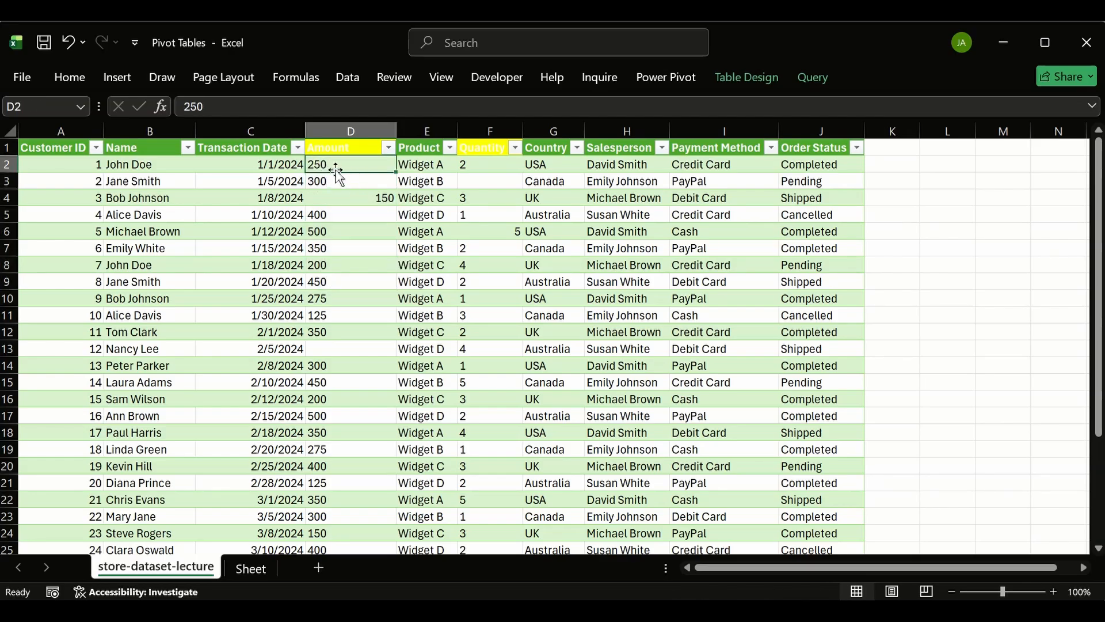
- Total the table's whole Amount column with a SUM formula in cell D33
scroll(346, 189, "down", 6)
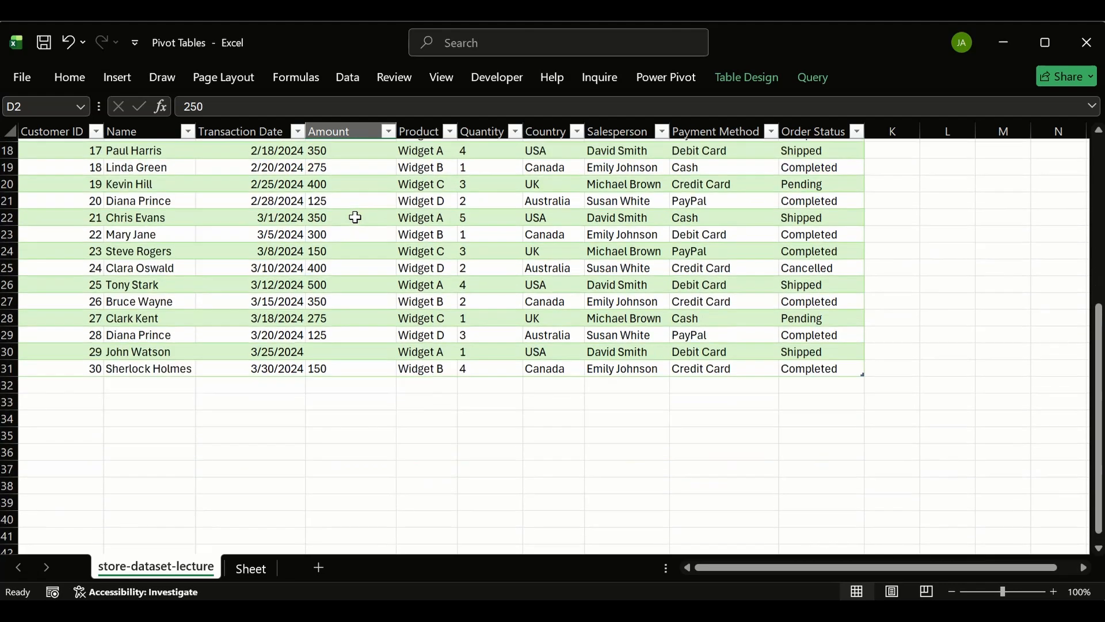
left_click(341, 384)
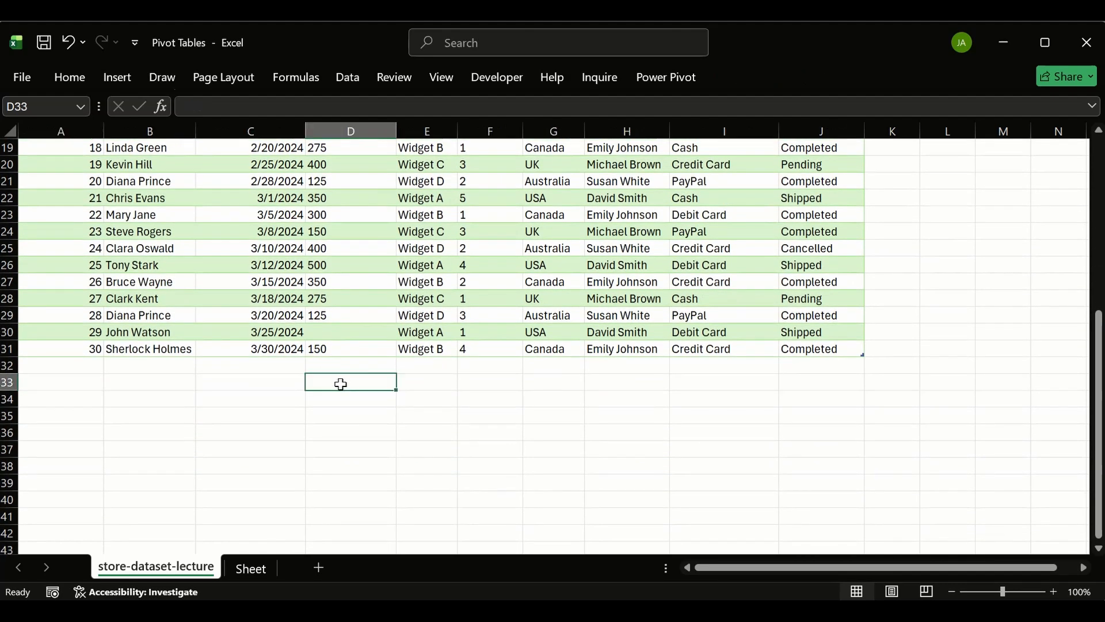
type("=sum")
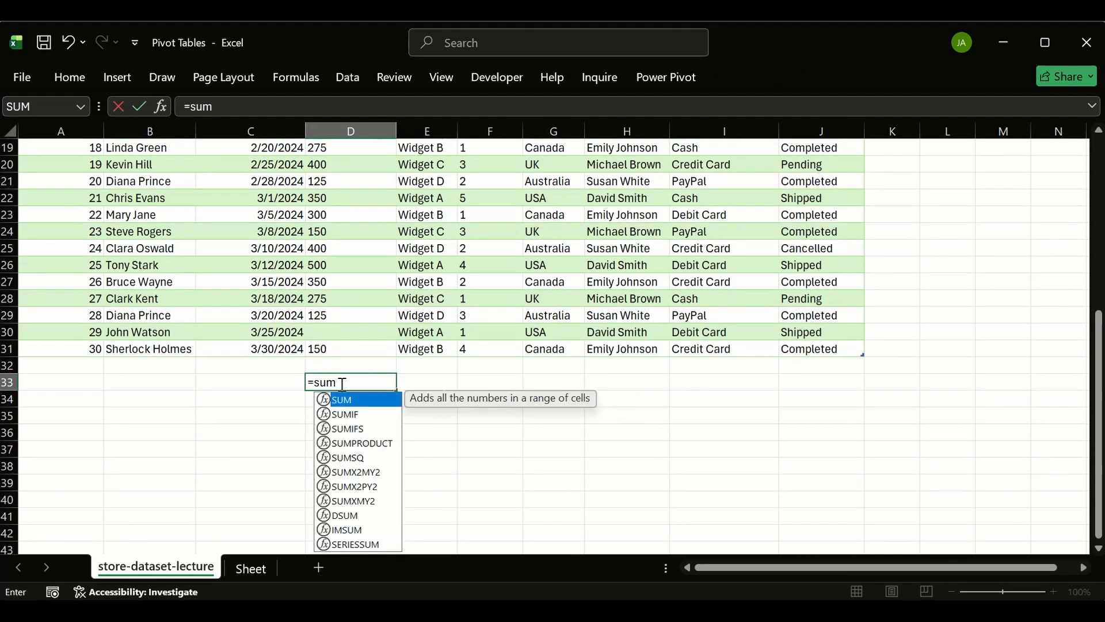
key("Tab")
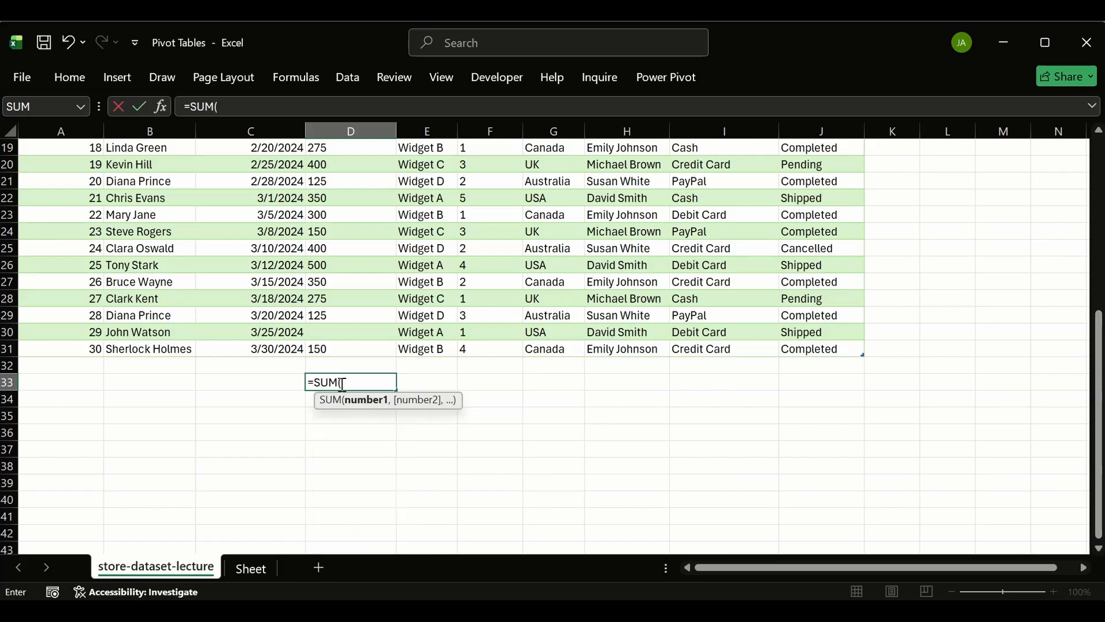
left_click_drag(389, 352, 349, 172)
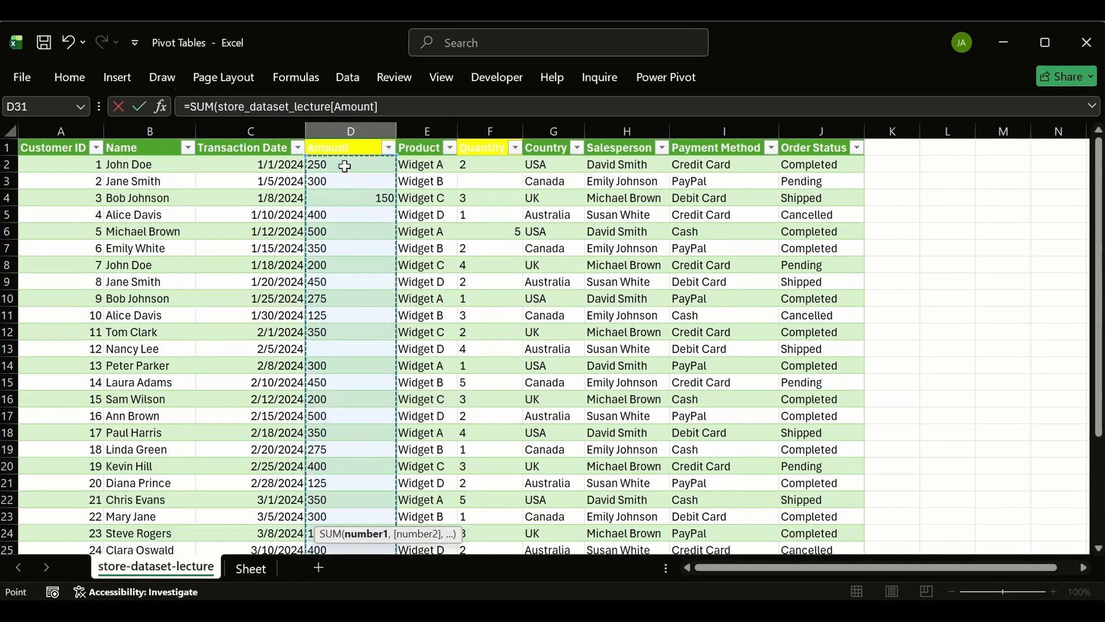
key("Return")
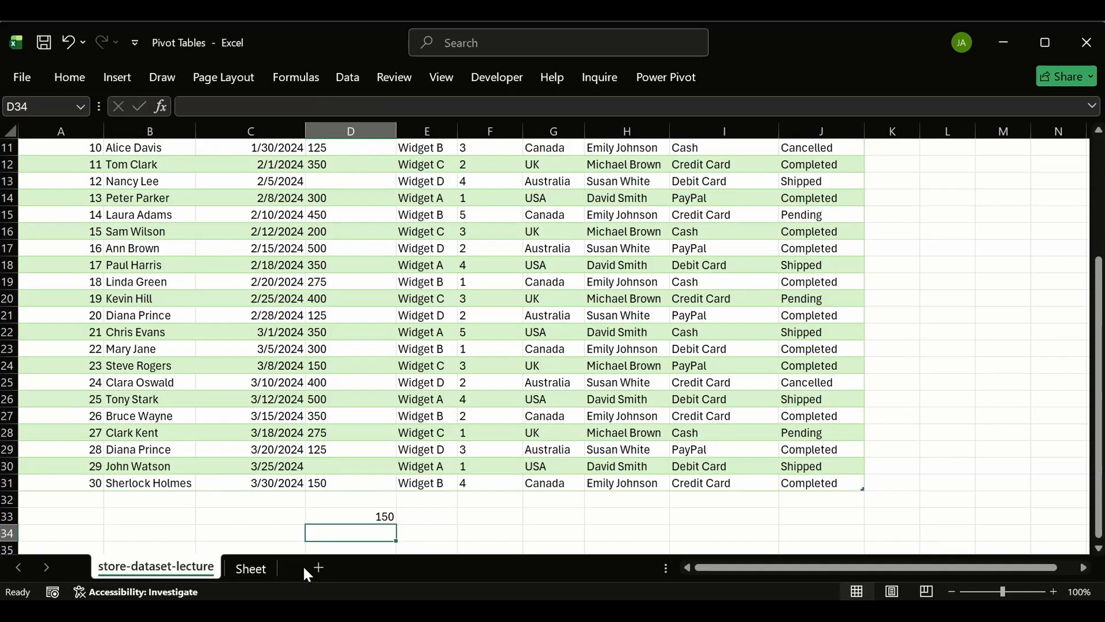
left_click(341, 514)
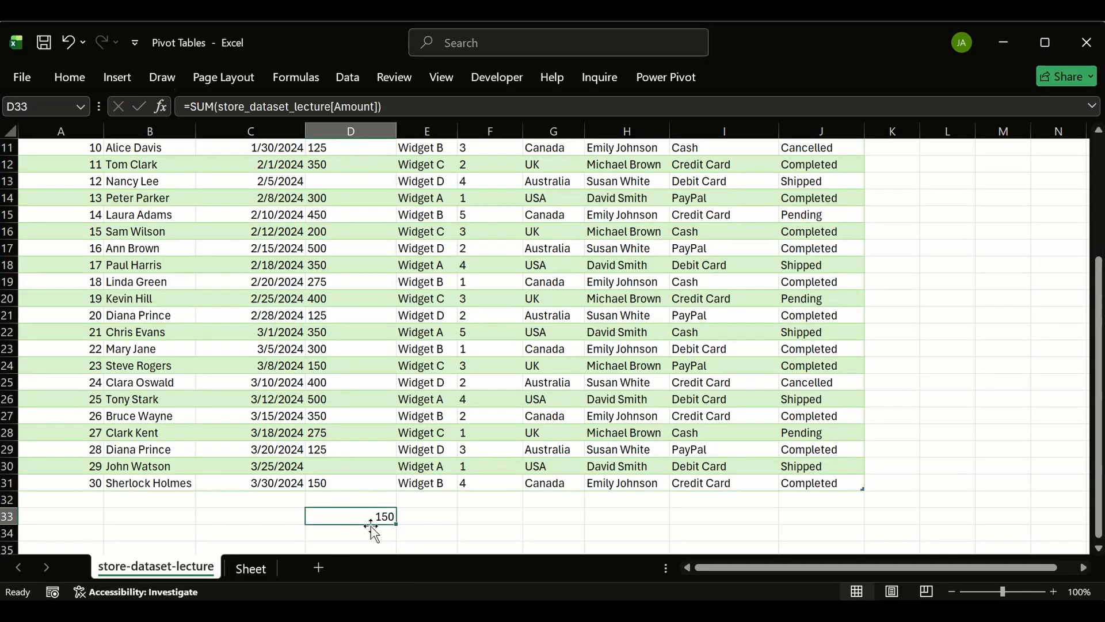
- Compare the Amount column's entries, especially cell D4, with the total in D33
scroll(368, 518, "up", 4)
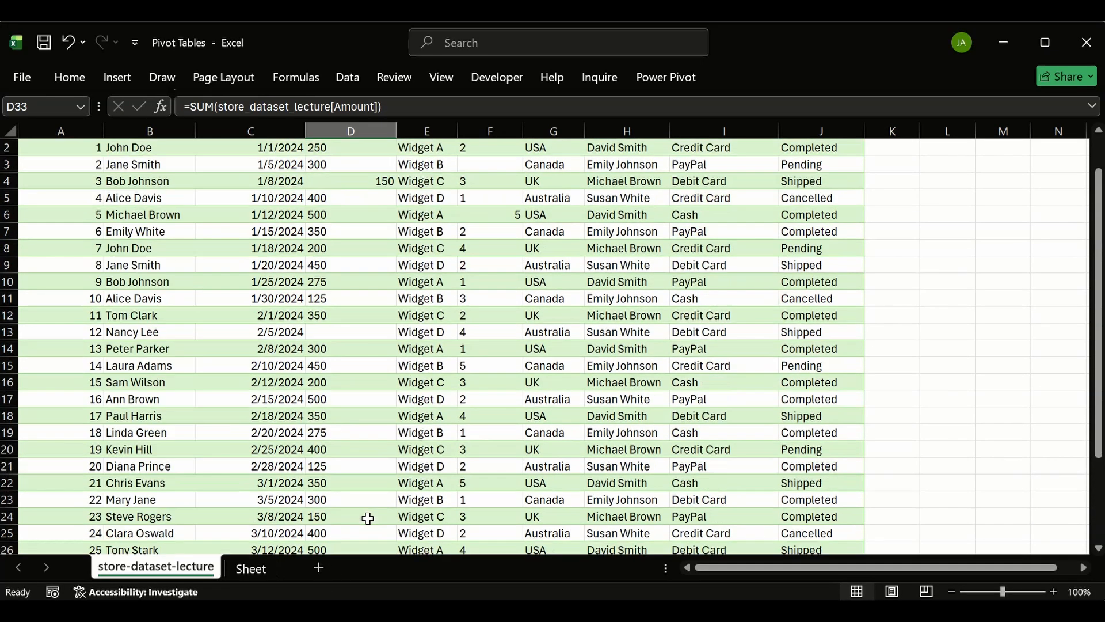
left_click_drag(344, 165, 354, 521)
scroll(346, 323, "up", 2)
left_click(354, 196)
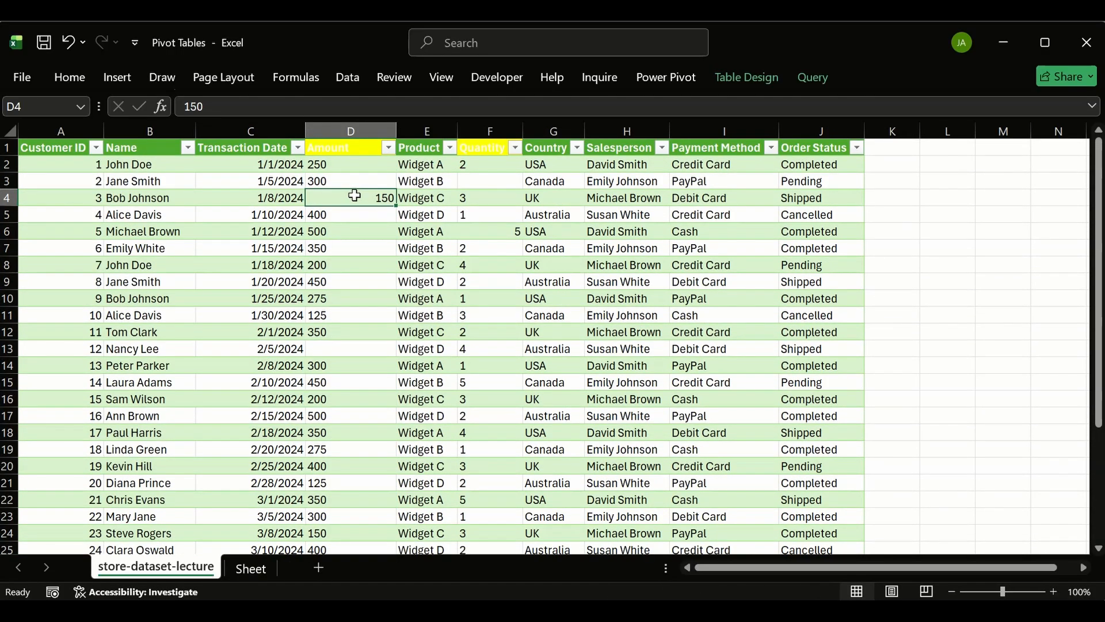
scroll(390, 210, "down", 7)
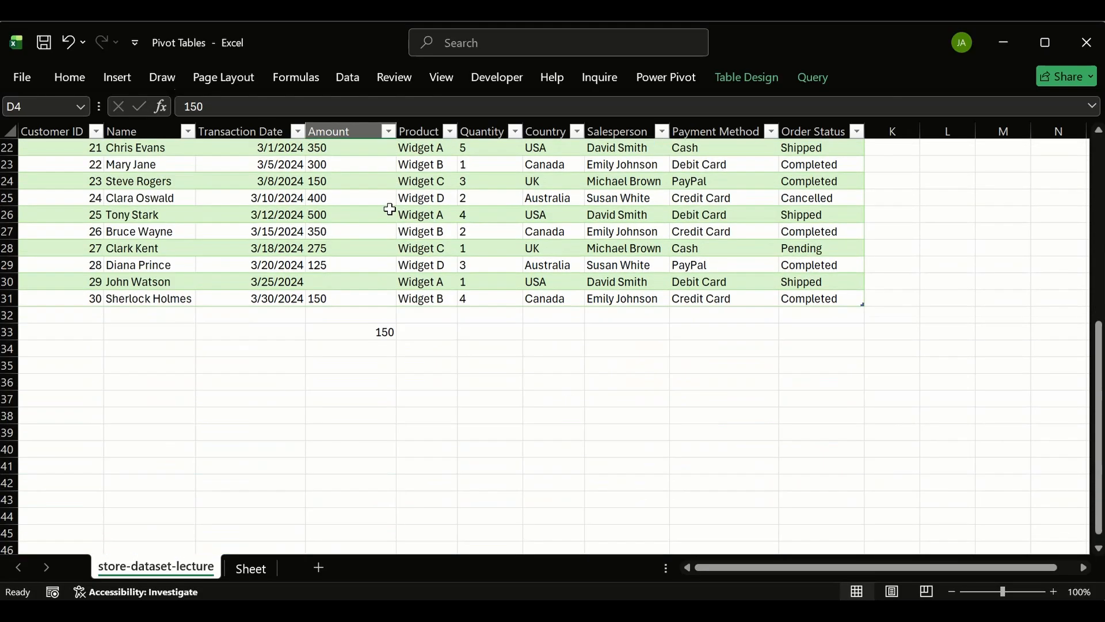
- Insert a new table column between Amount and Product
scroll(390, 210, "up", 7)
left_click(426, 131)
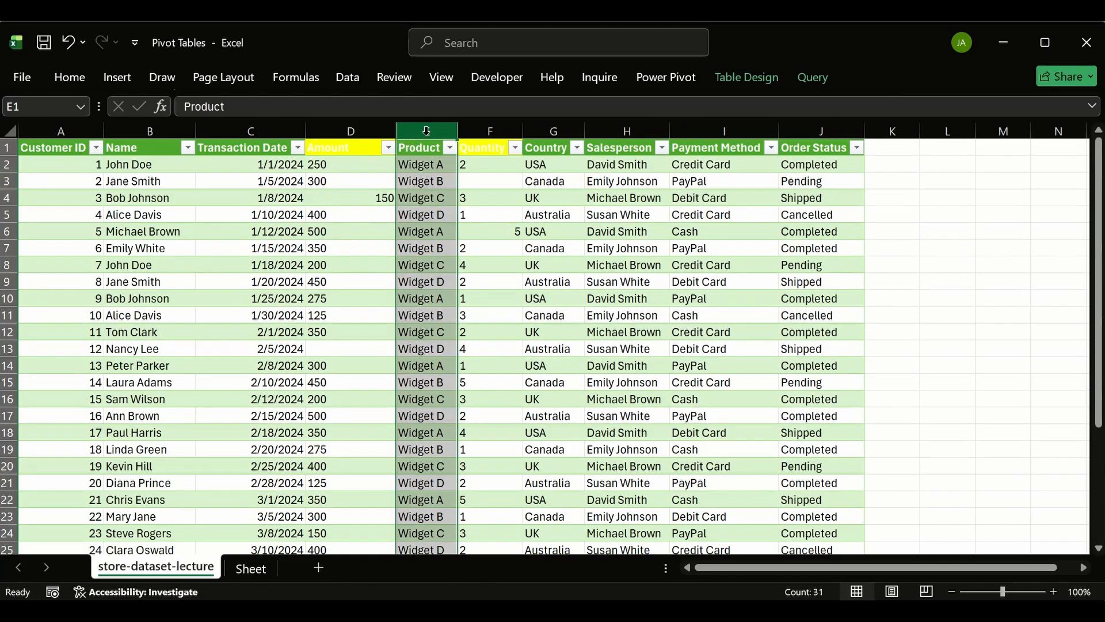
key("ctrl+shift+equal")
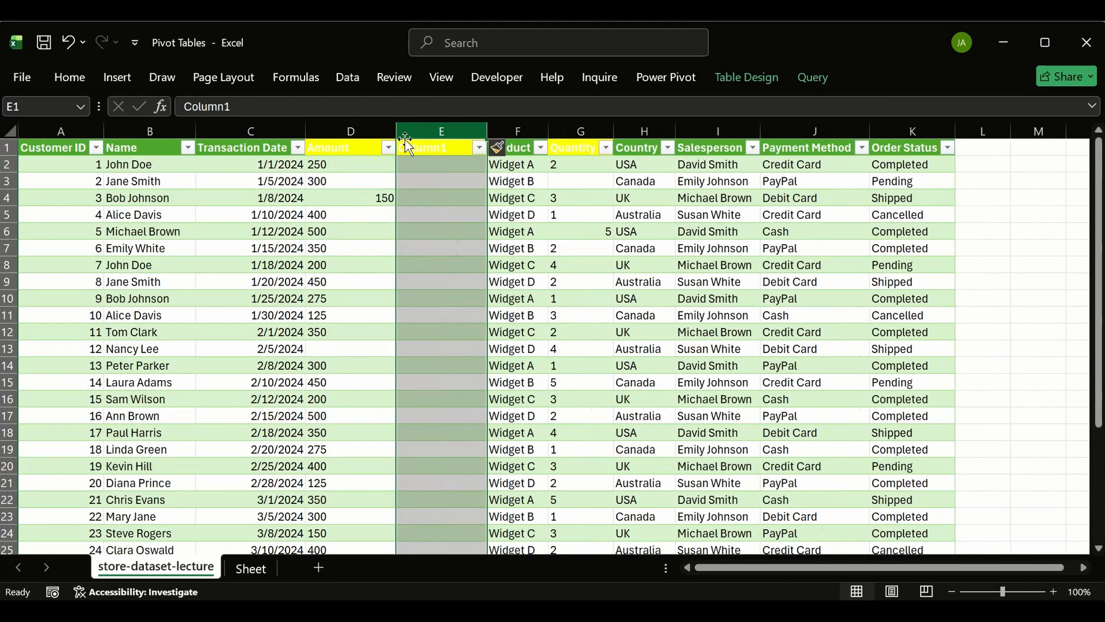
- Extend the SUM formula from D33 across to G33 and compare the Quantity total with cell G6
scroll(425, 202, "down", 2)
scroll(581, 231, "down", 4)
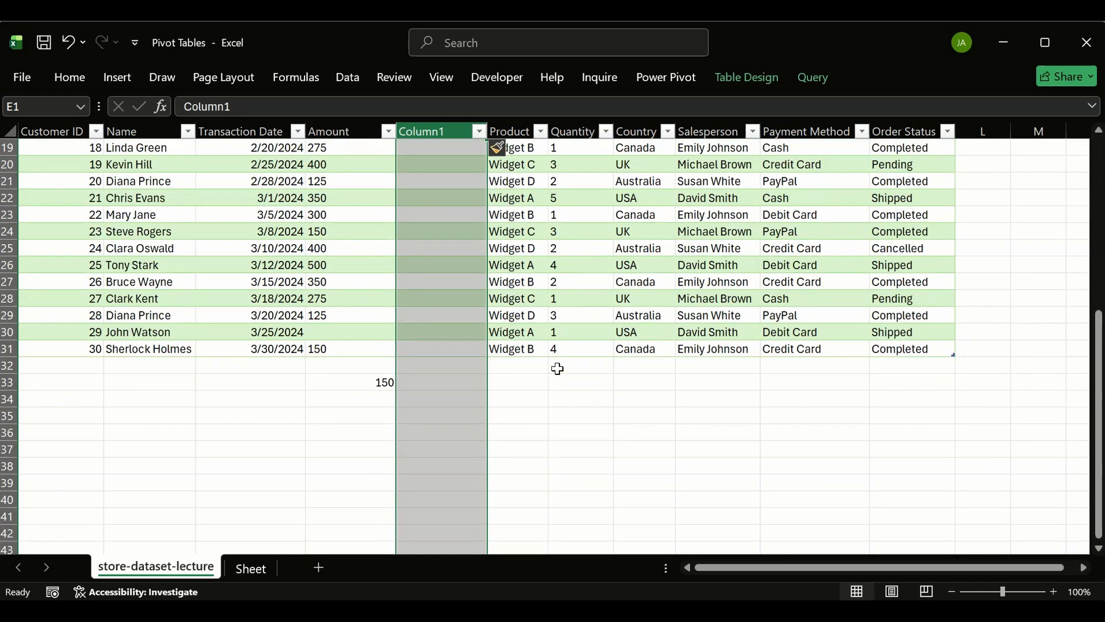
left_click(377, 382)
left_click_drag(397, 390, 572, 382)
left_click(575, 377)
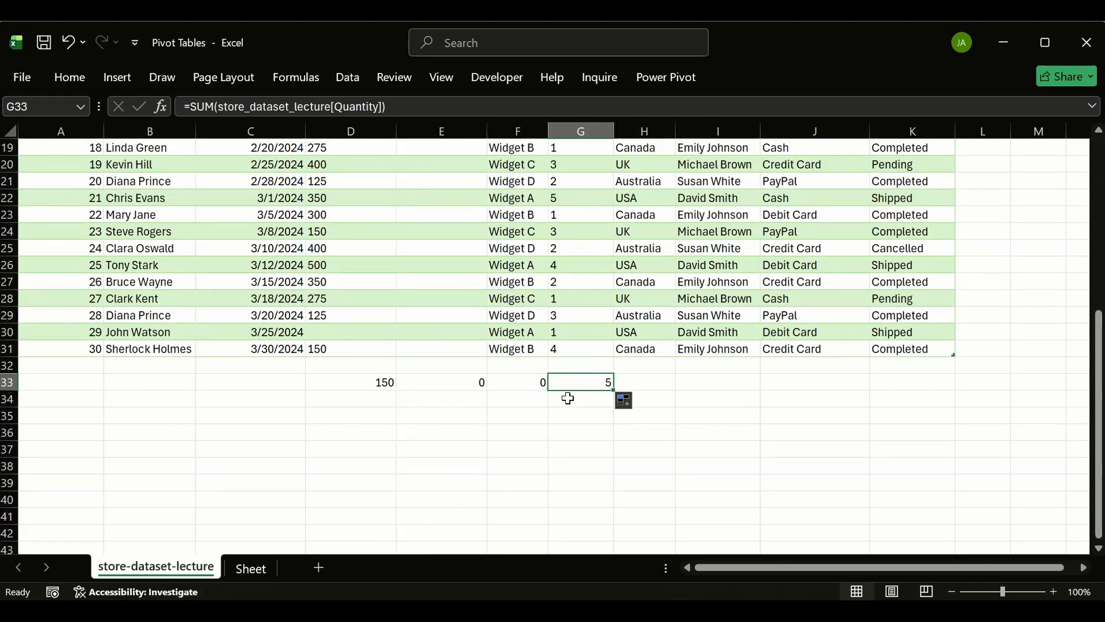
scroll(567, 382, "up", 6)
left_click(591, 233)
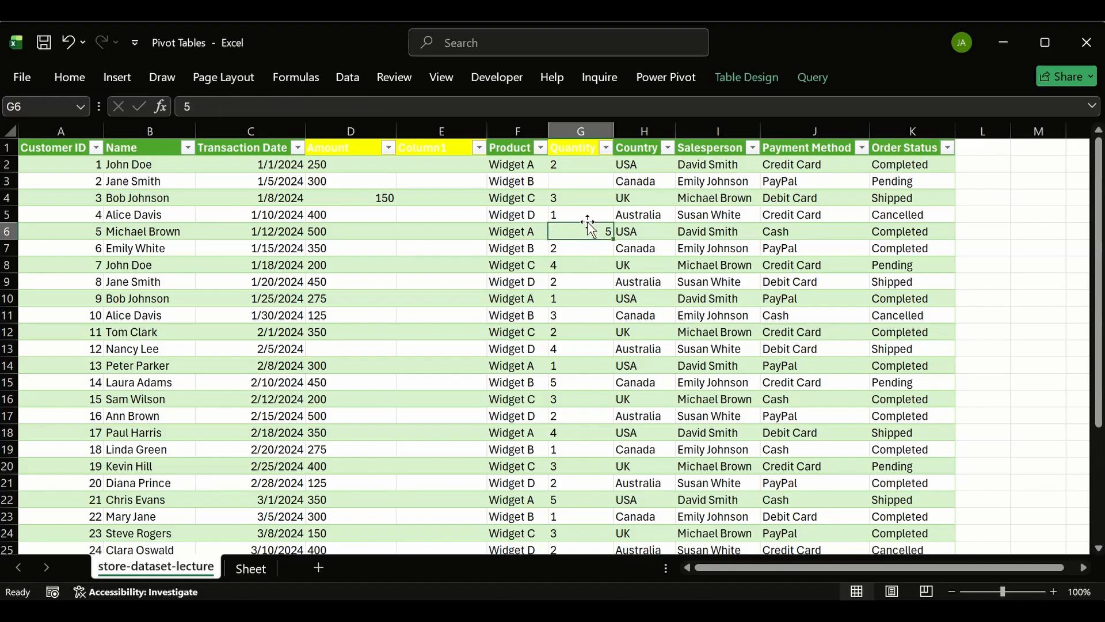
- Clear the test SUM formulas from cells D33 to G33
scroll(613, 329, "down", 7)
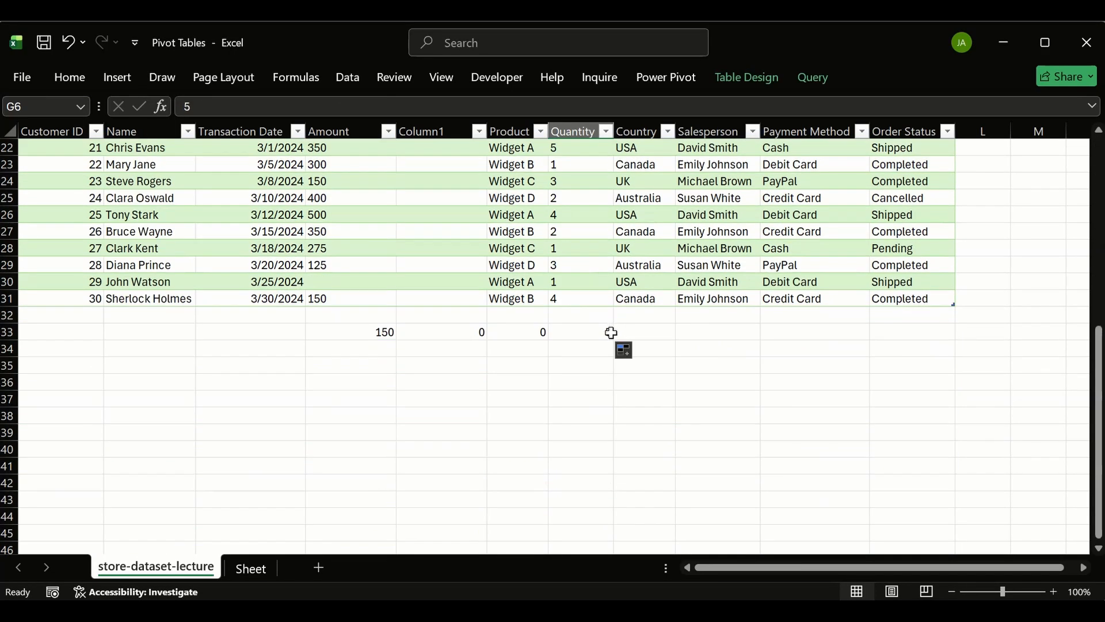
left_click_drag(612, 332, 328, 333)
key("Delete")
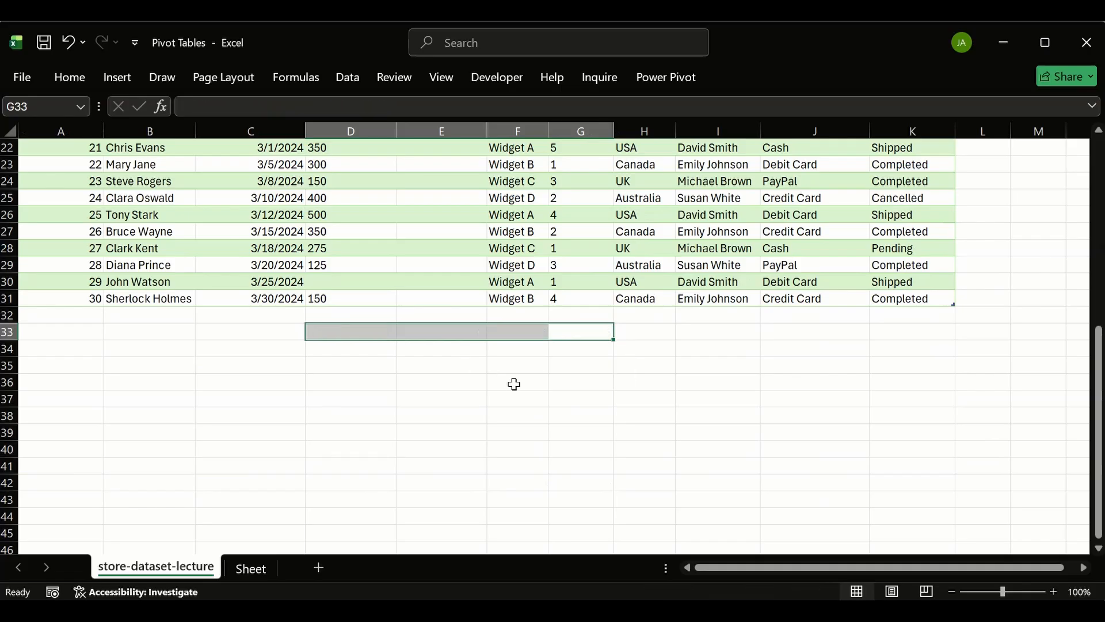
left_click(514, 382)
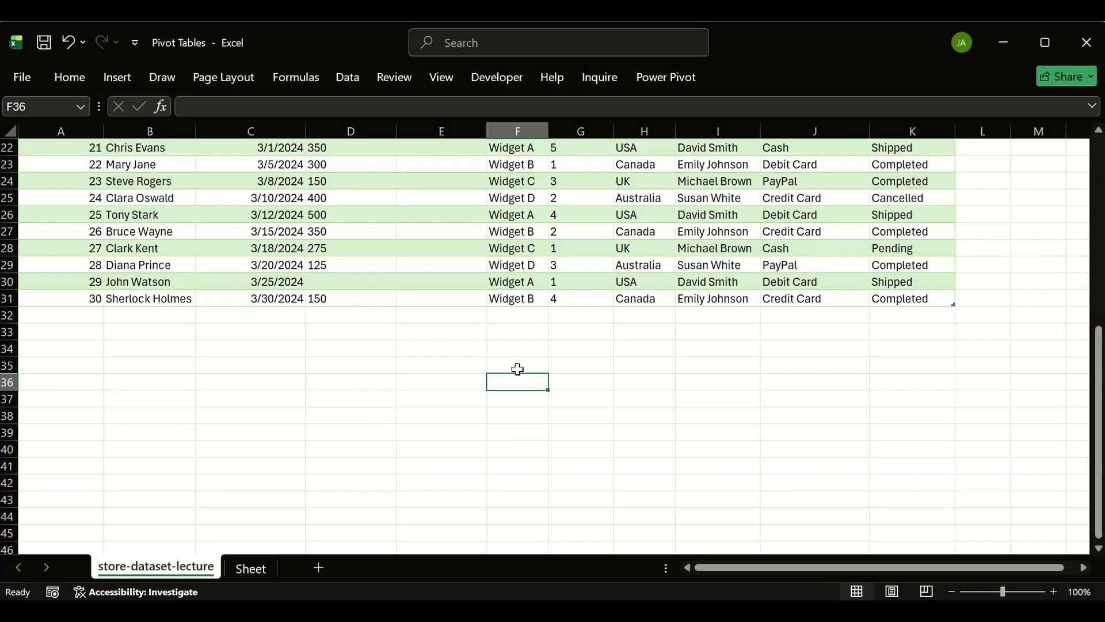
scroll(535, 340, "up", 7)
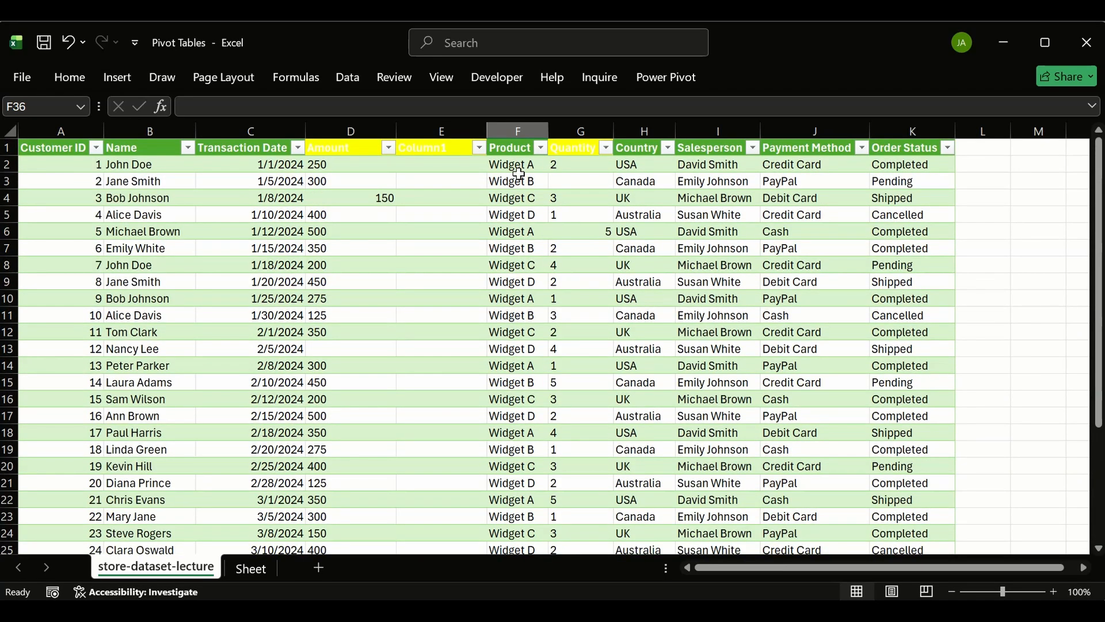
left_click(416, 163)
left_click(449, 147)
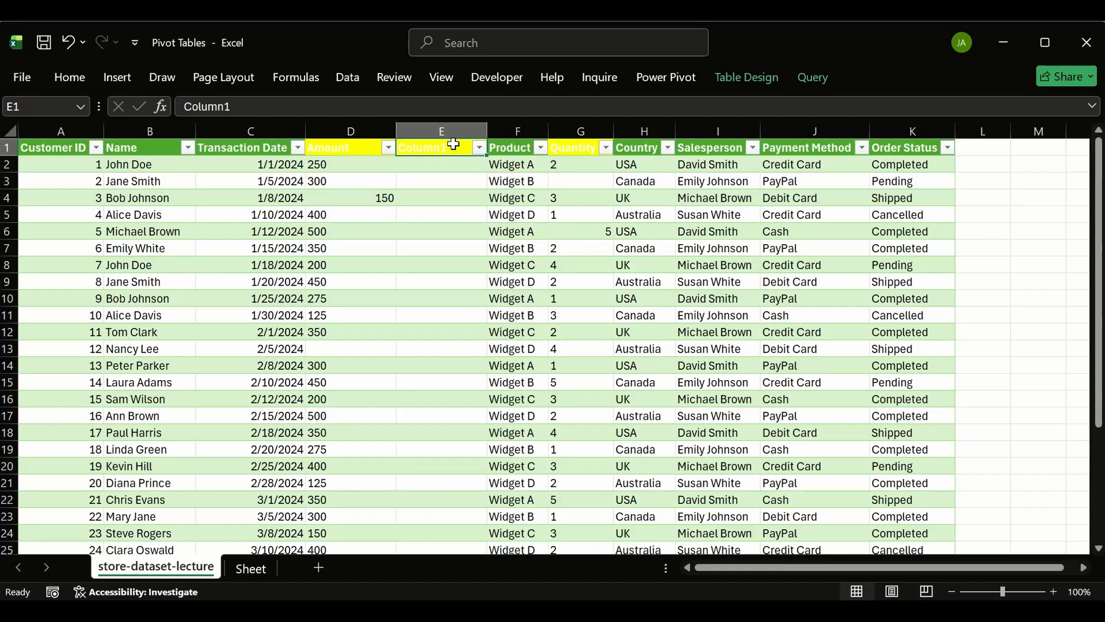
left_click(449, 167)
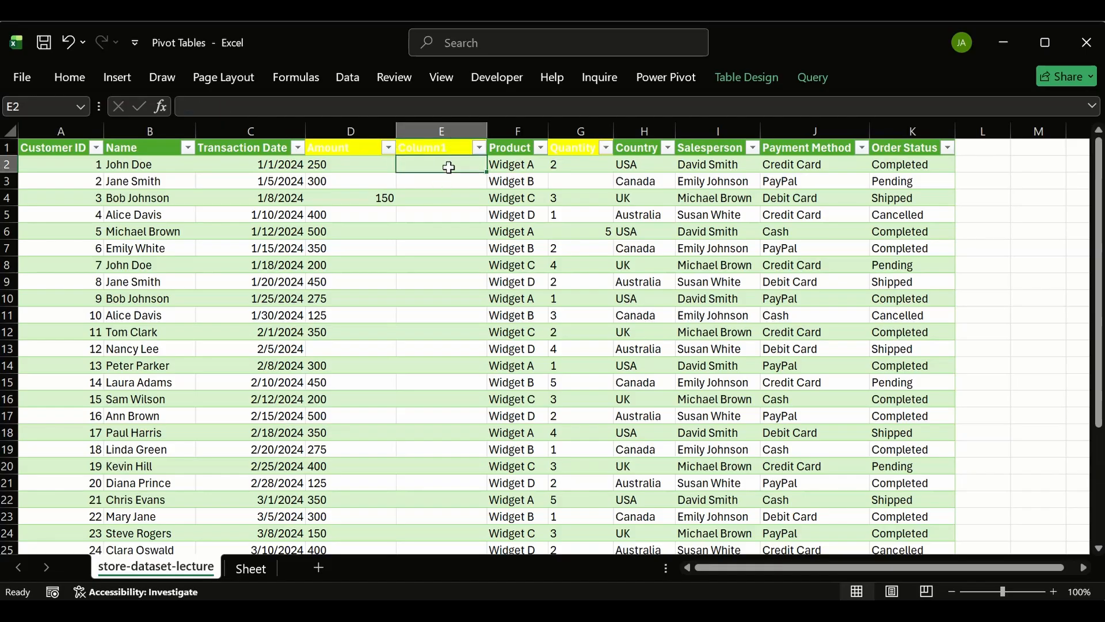
type("=val")
key("Tab")
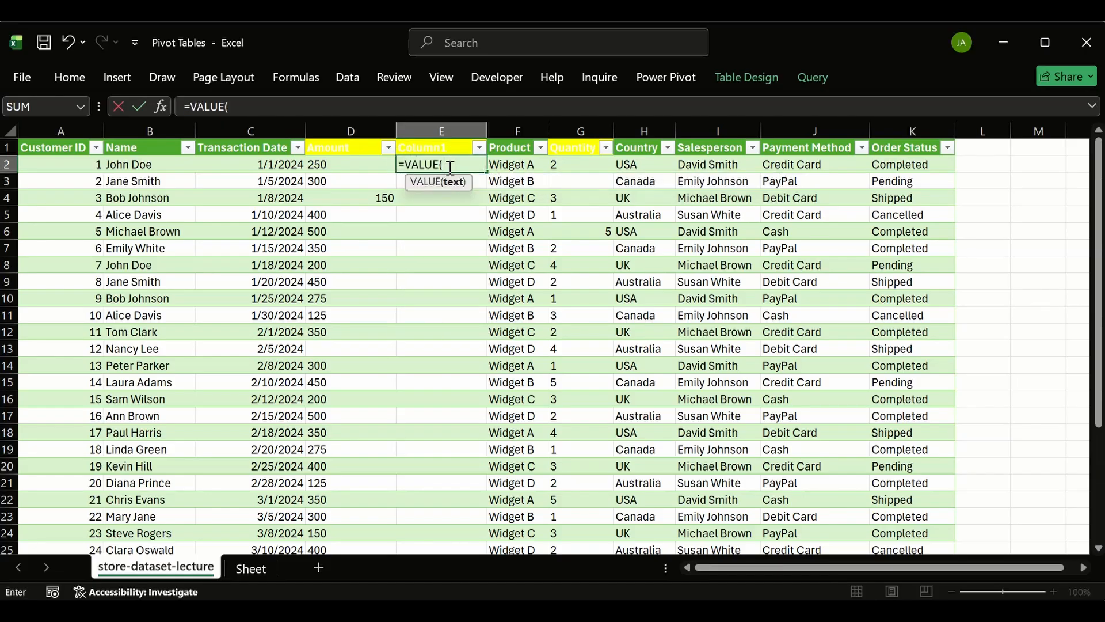
left_click(322, 165)
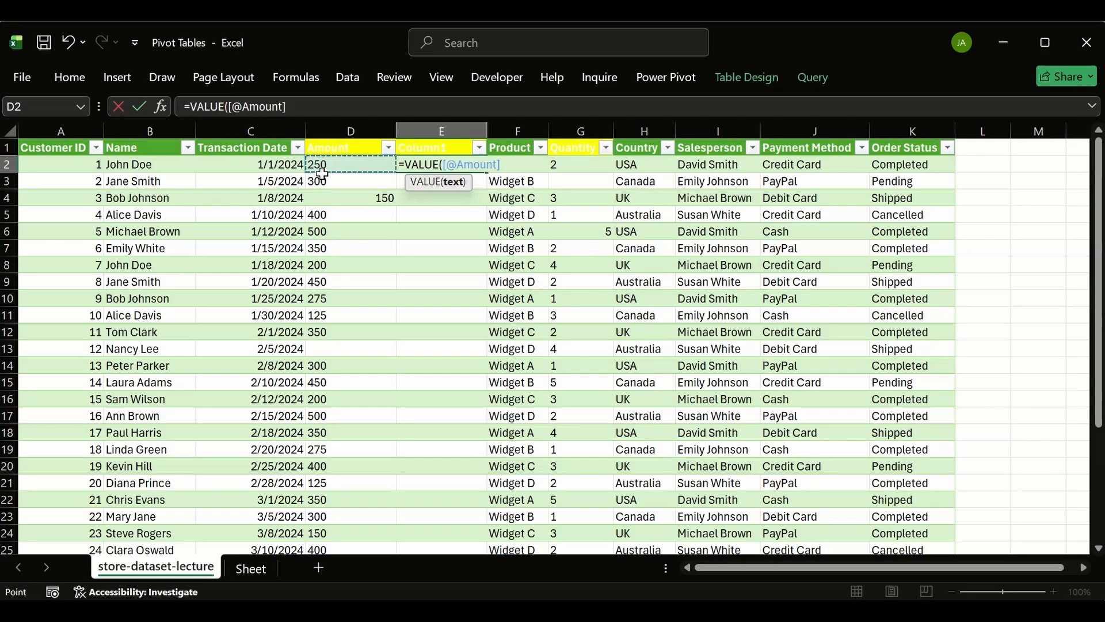
key("Return")
- Compare the blank Amount cells D13 and D30 with the converted results beside them in the helper column
left_click(339, 349)
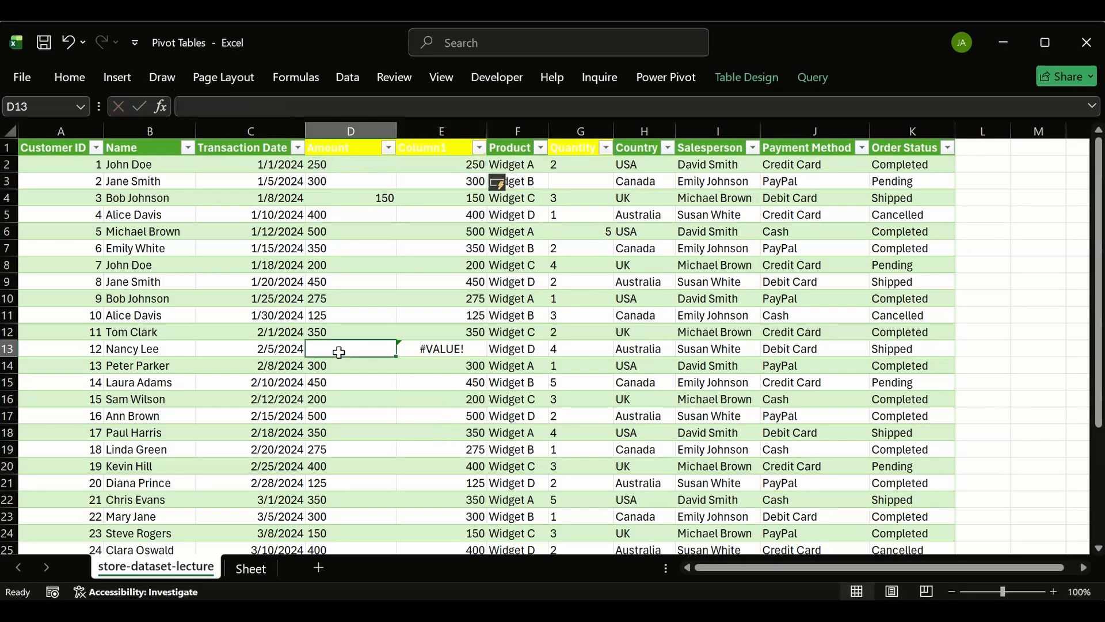
scroll(457, 339, "down", 3)
scroll(456, 340, "down", 1)
scroll(443, 382, "up", 4)
scroll(358, 158, "down", 3)
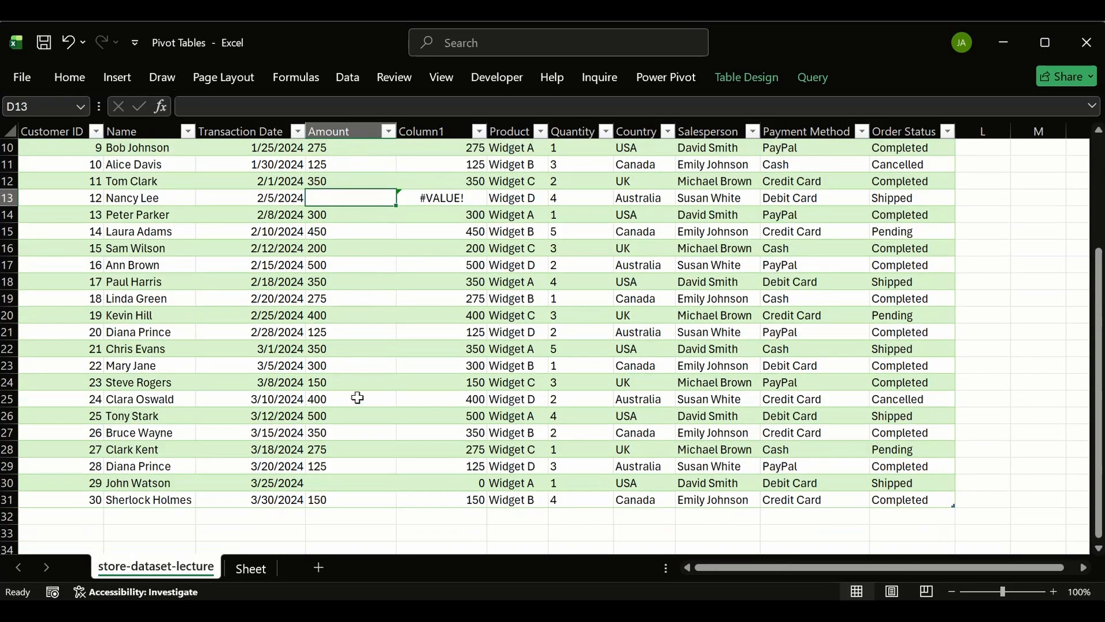
left_click(349, 485)
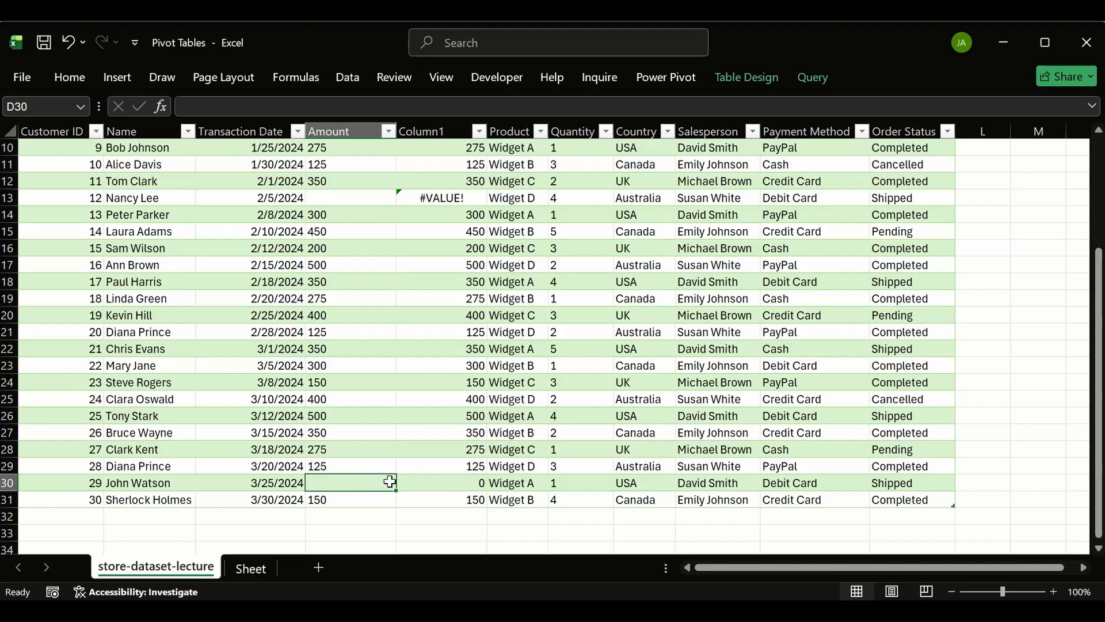
left_click(454, 483)
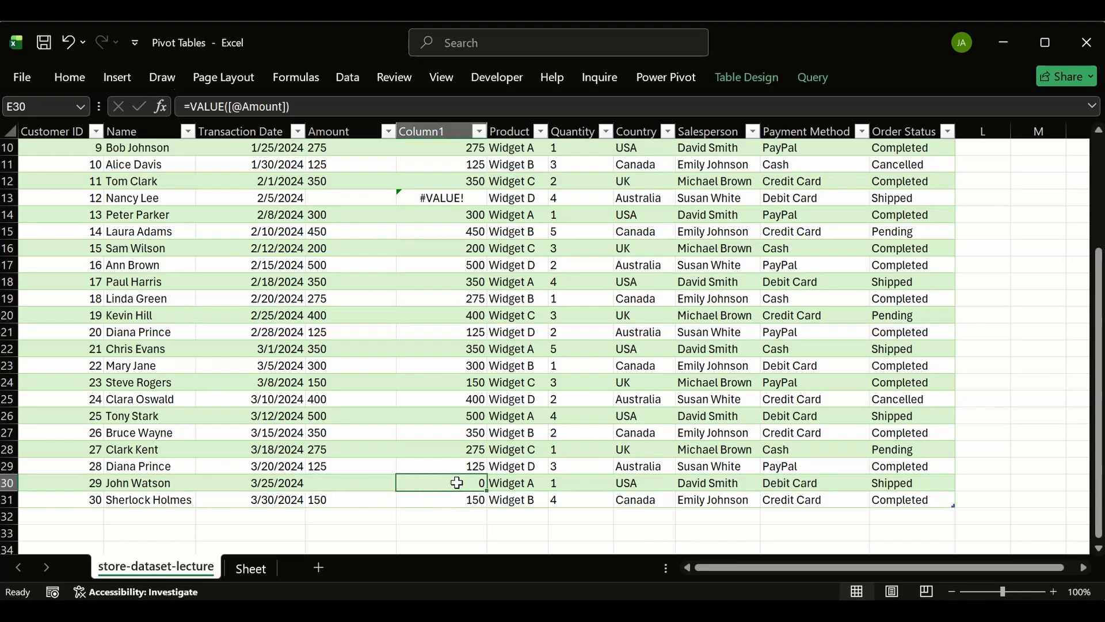
scroll(438, 437, "up", 3)
left_click(348, 347)
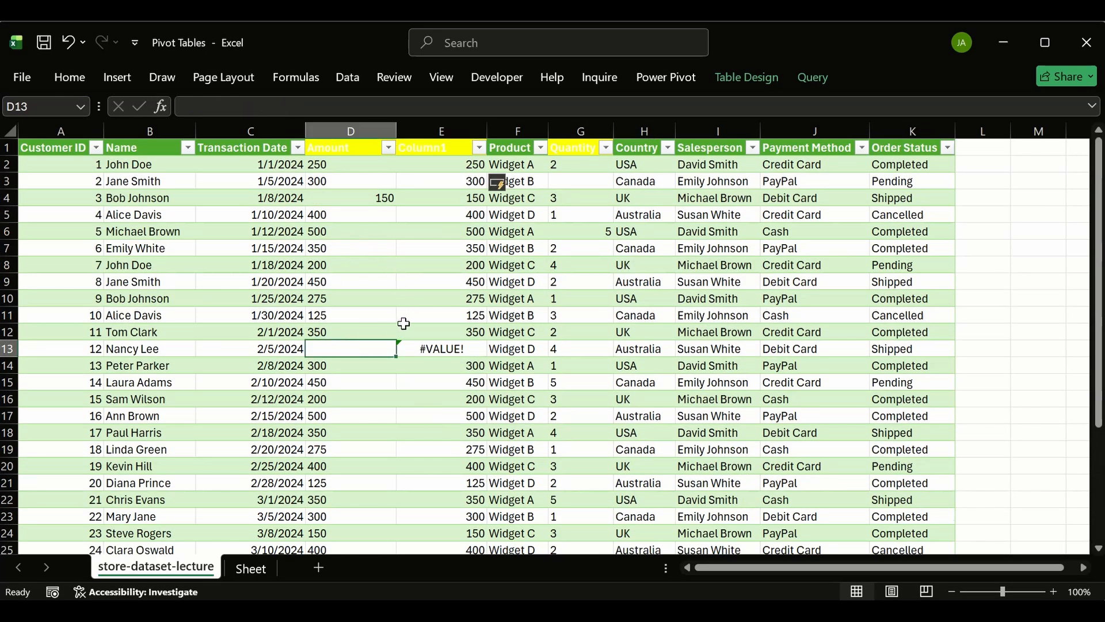
scroll(430, 344, "down", 1)
scroll(430, 344, "down", 7)
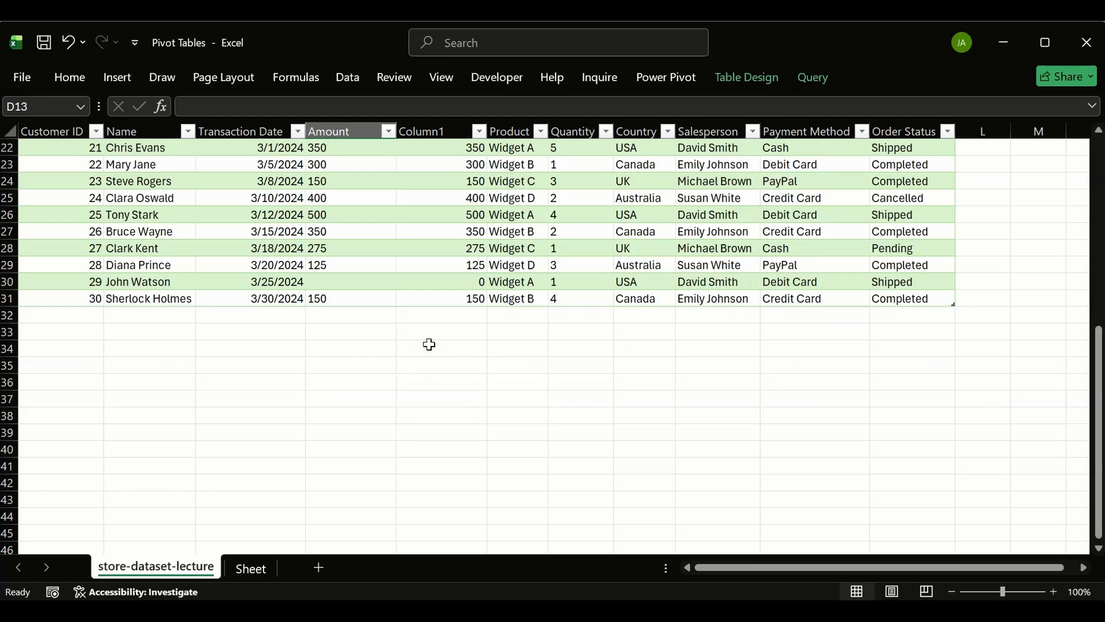
scroll(362, 278, "up", 1)
left_click(351, 333)
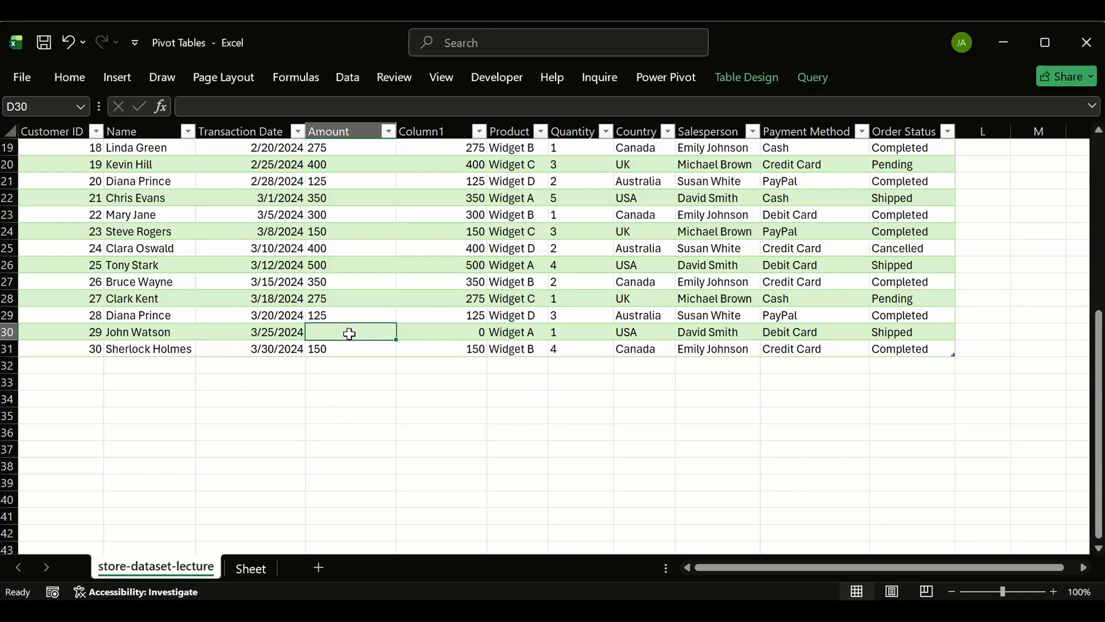
scroll(350, 331, "up", 6)
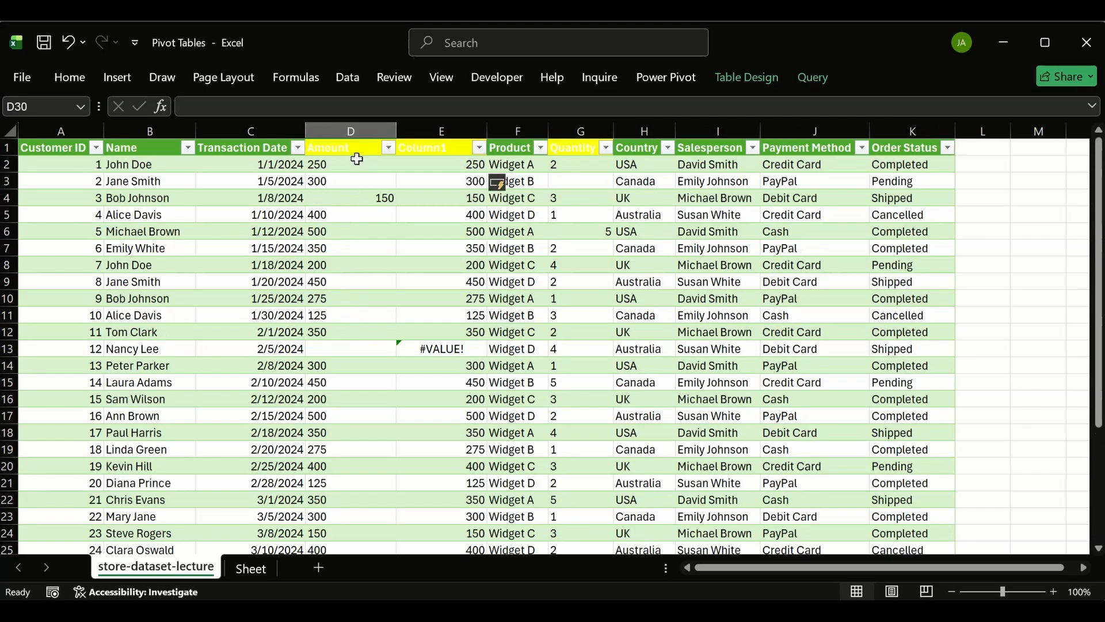
- Enter Amount as the header of the helper column in cell E1
left_click(442, 150)
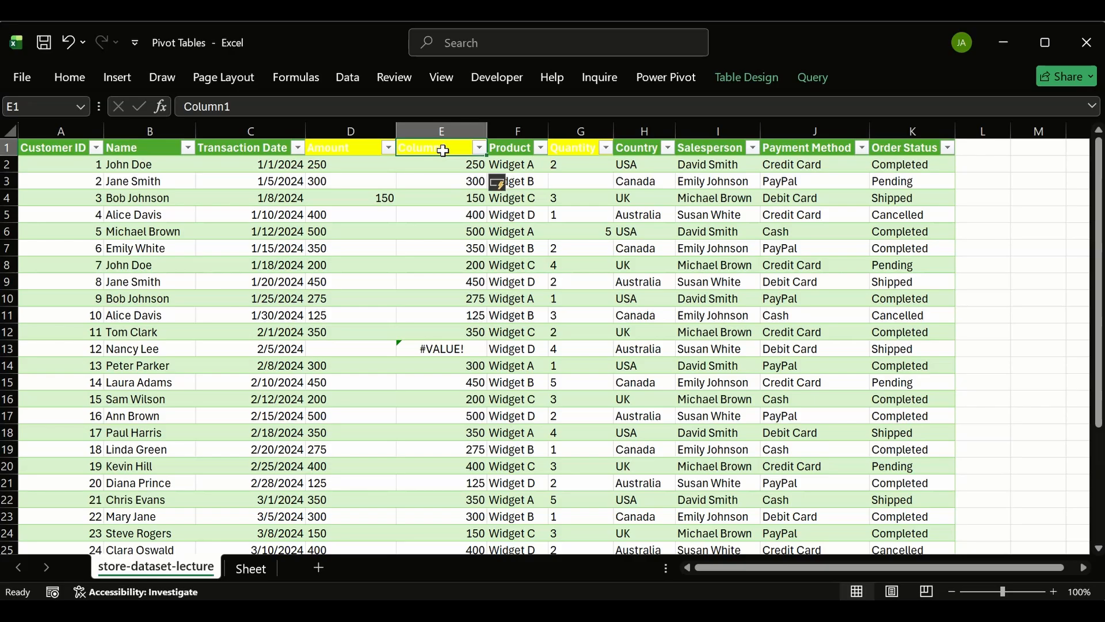
type("Amount")
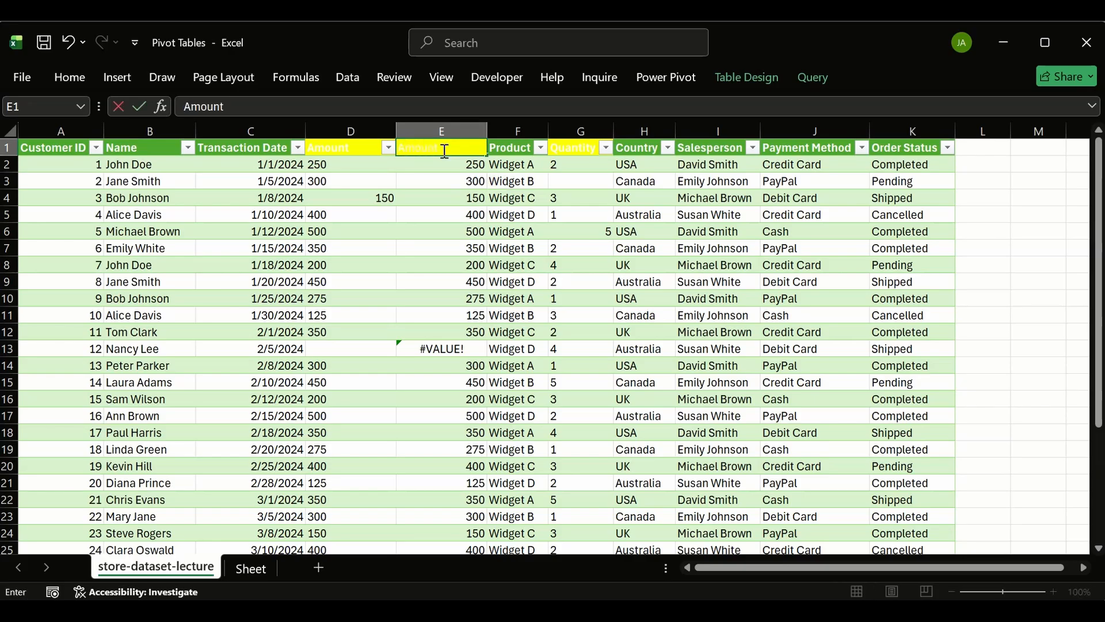
key("Return")
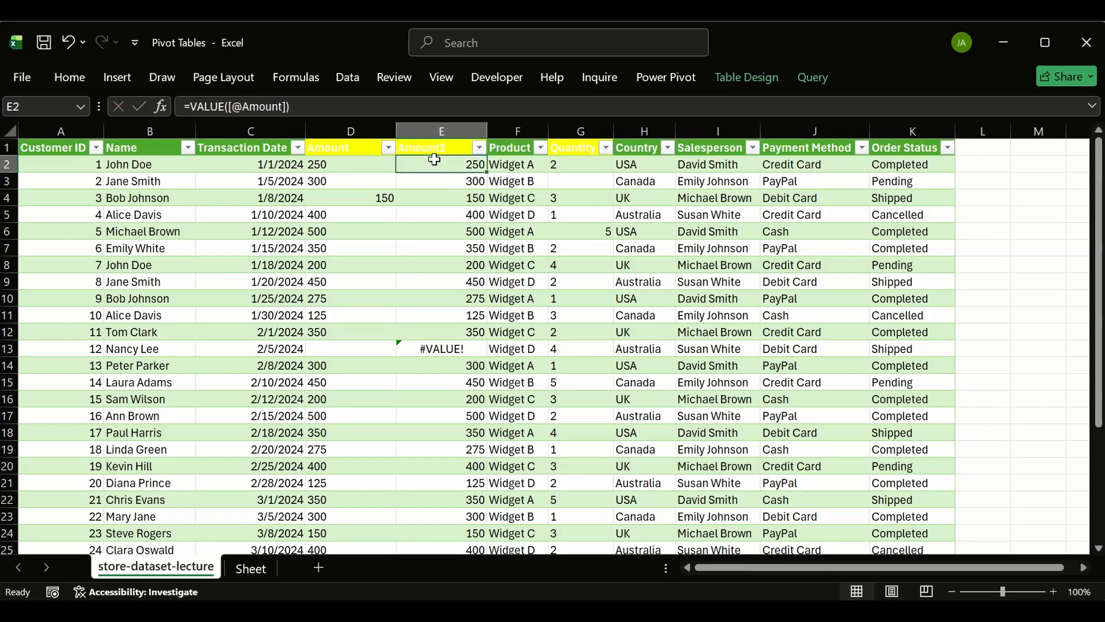
- Replace the VALUE formulas in the helper column, from E2 to the table's last row, with their values
left_click(348, 143)
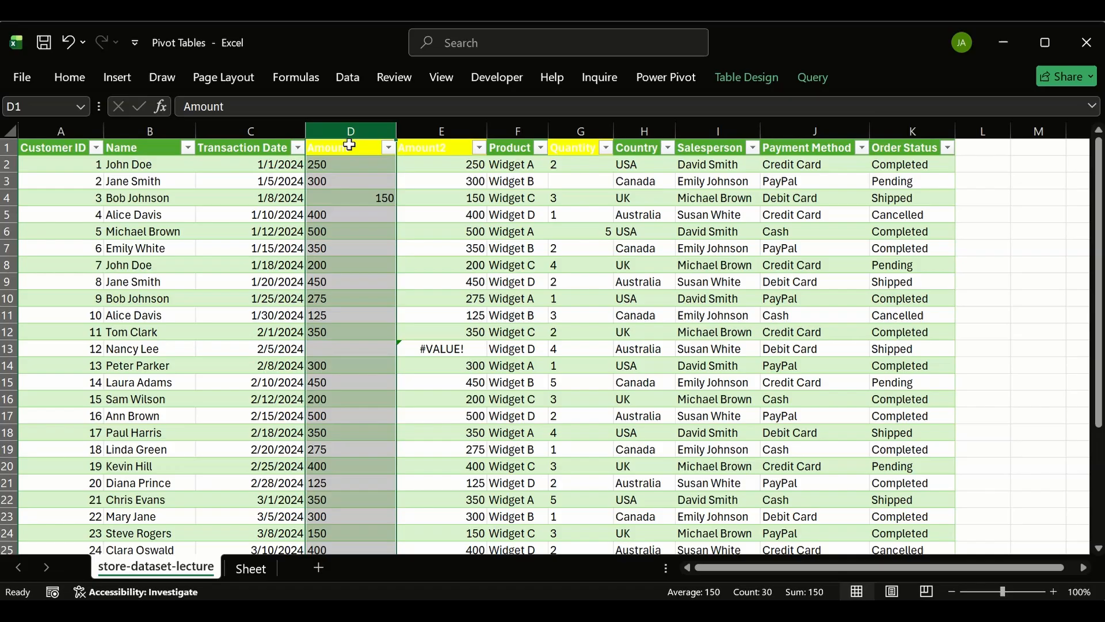
left_click(444, 164)
key("ctrl+shift+Down")
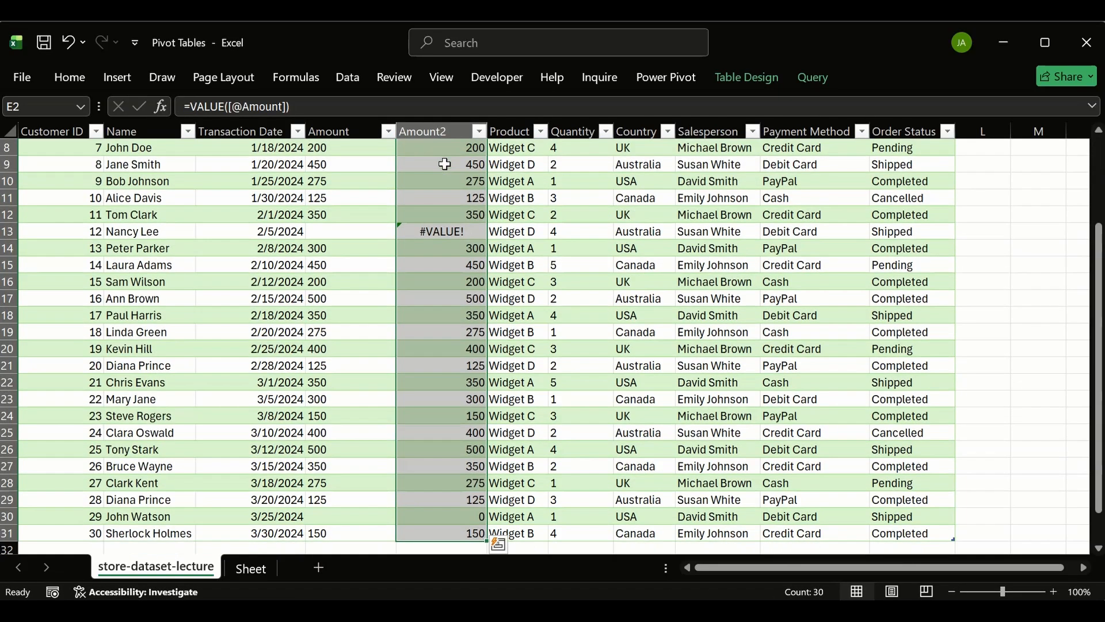
key("ctrl+c")
scroll(445, 164, "up", 3)
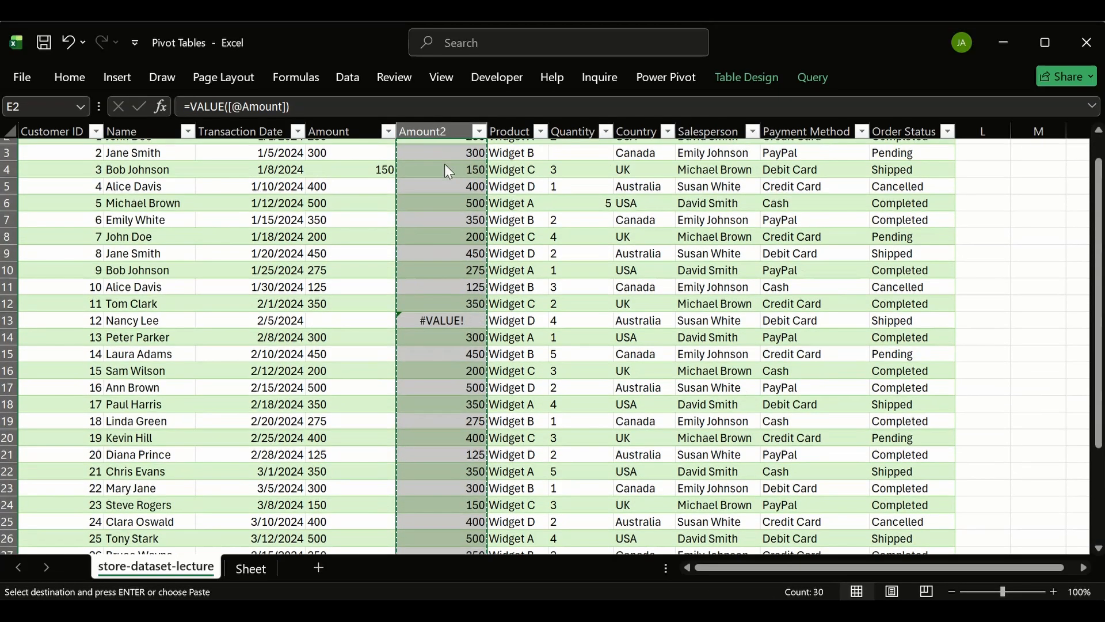
key("ctrl+alt+v")
key("v")
key("Return")
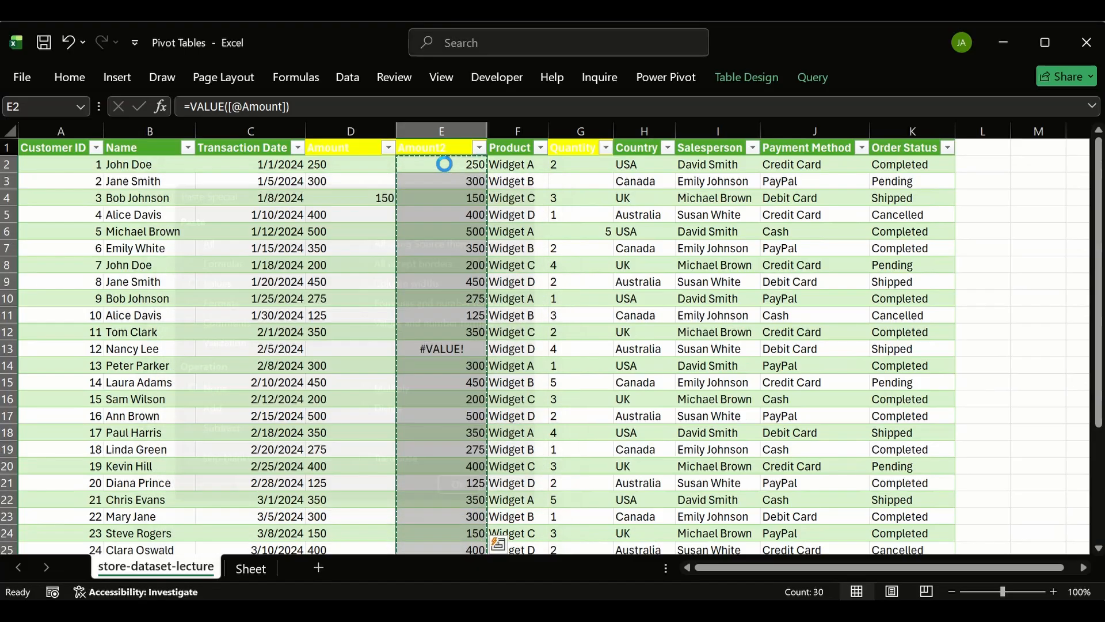
- Delete the original text-stored Amount column D from the sheet
left_click(342, 128)
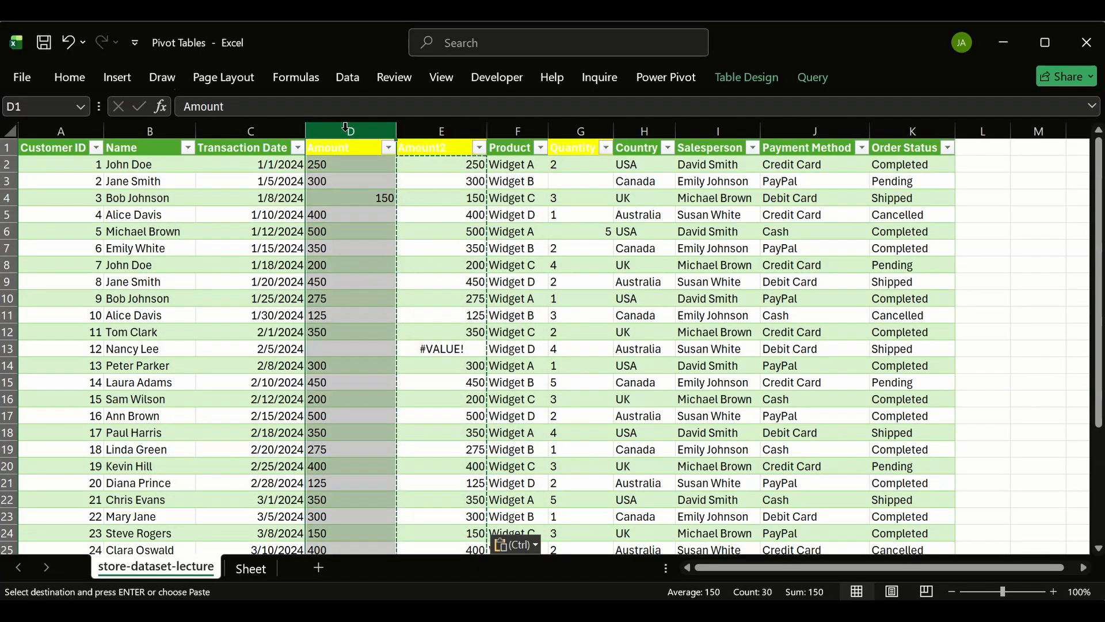
key("Escape")
key("ctrl+minus")
- Fill the converted column's header cell with the green theme color and rename it Amount
left_click(353, 148)
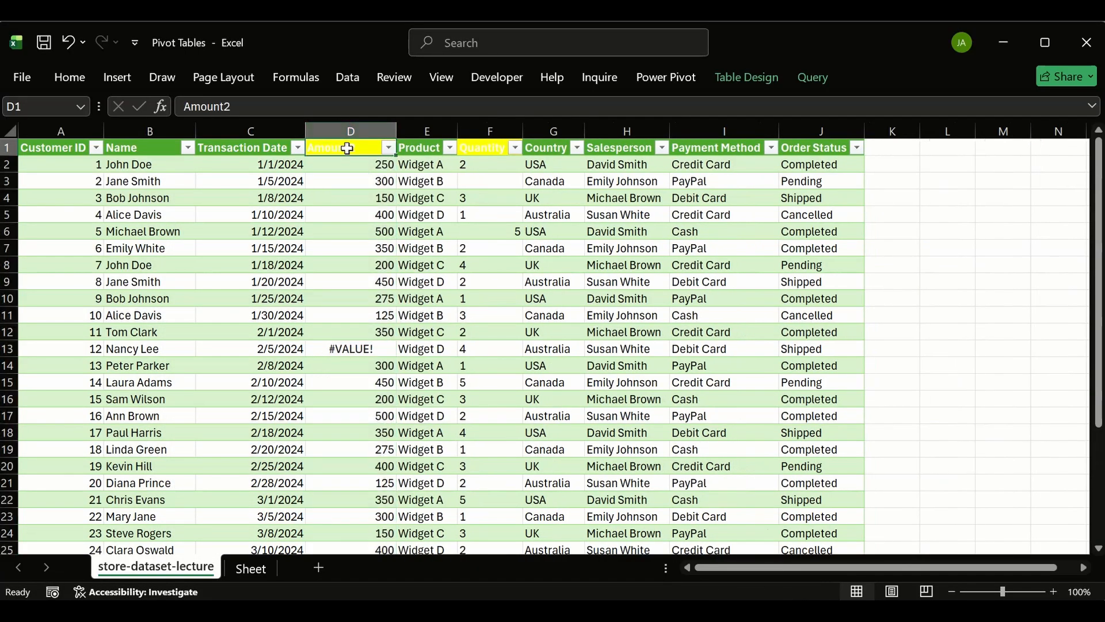
left_click(84, 83)
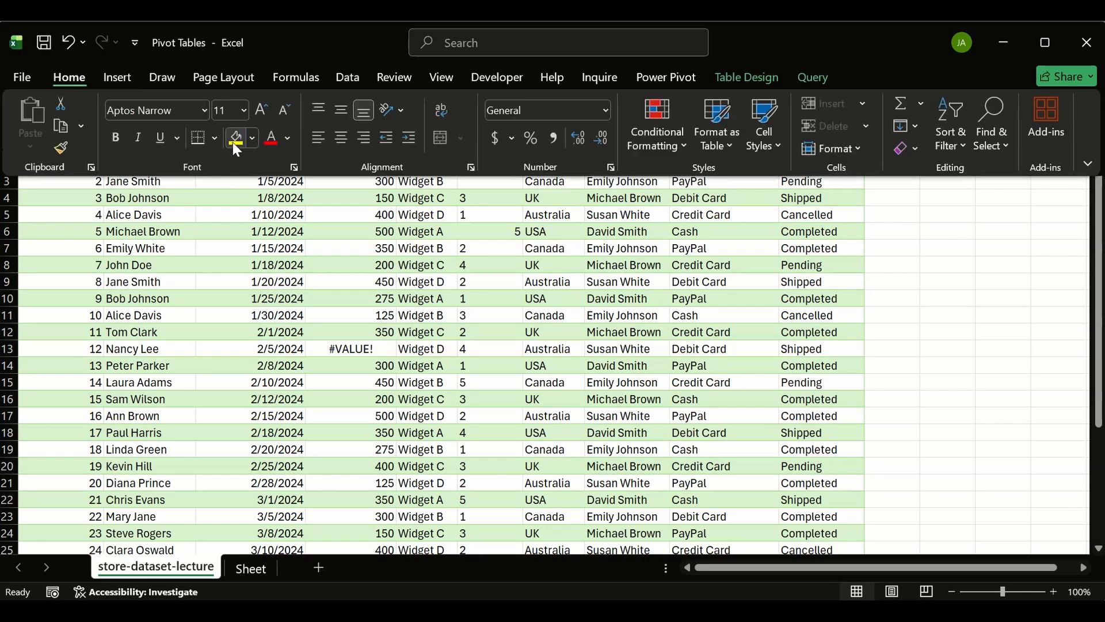
left_click(251, 137)
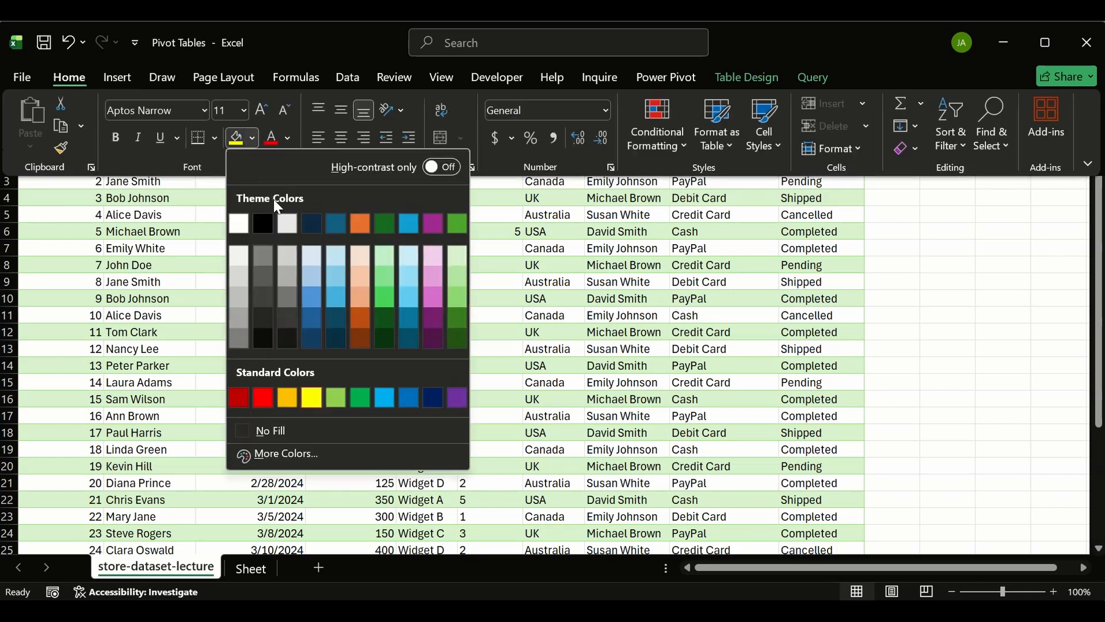
left_click(450, 224)
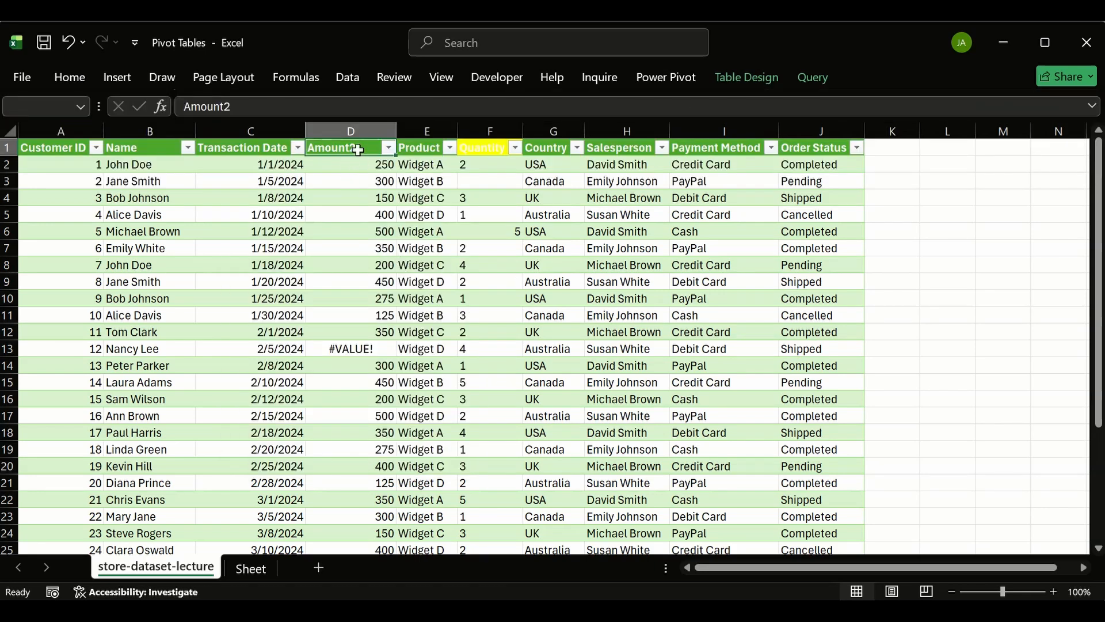
double_click(358, 149)
key("BackSpace")
key("Return")
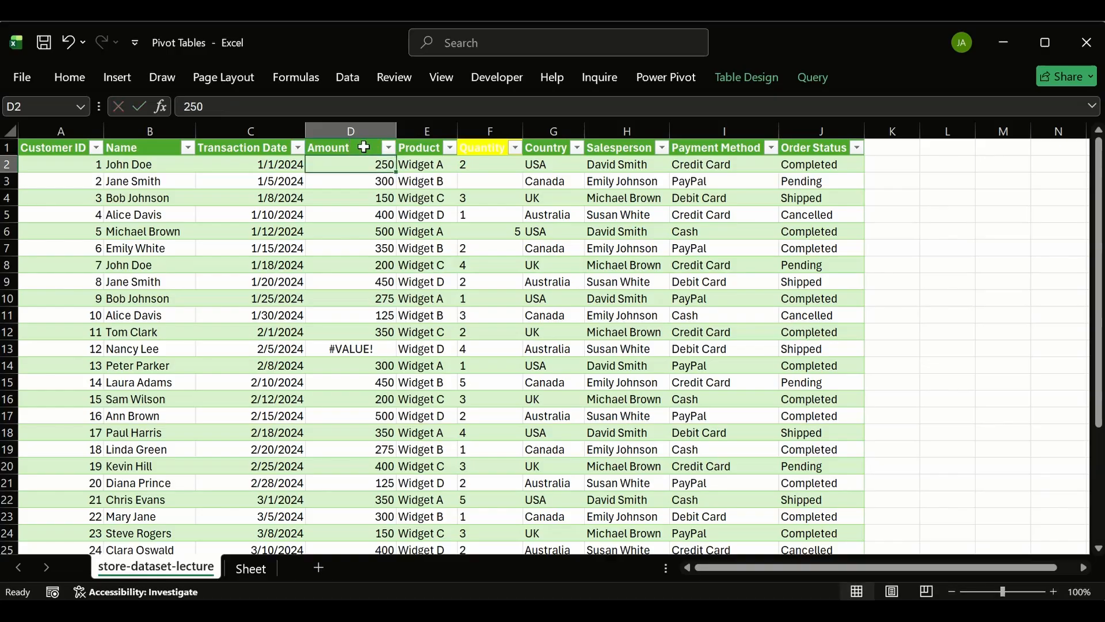
- Clear the #VALUE! error in Amount cell D13 and enter 0 there, consistent with cell D30
left_click(369, 349)
key("Delete")
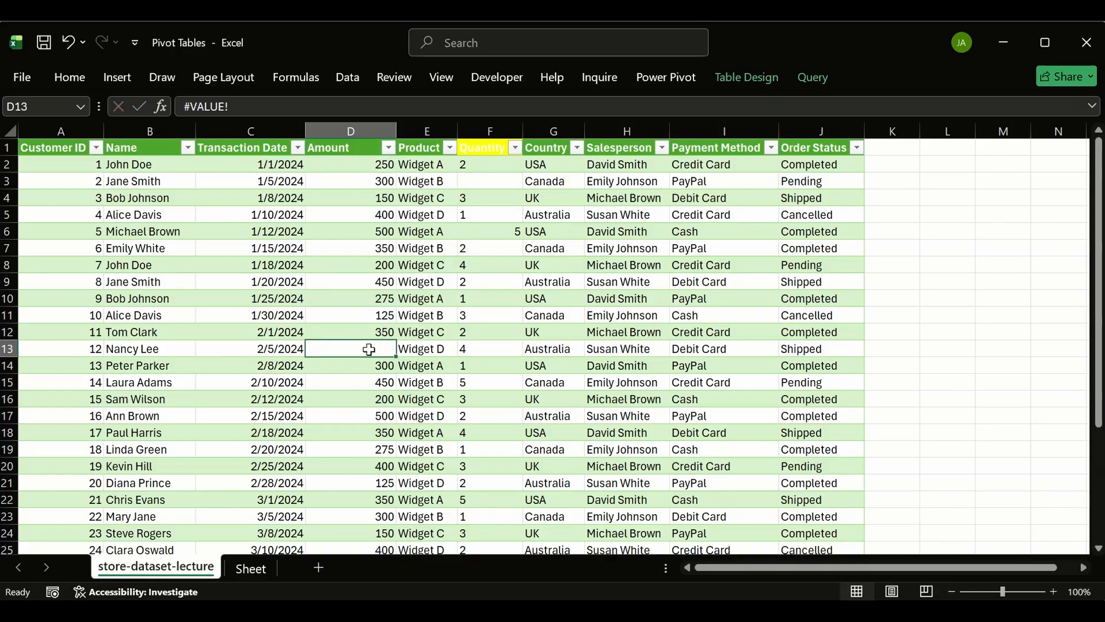
scroll(333, 308, "down", 2)
scroll(358, 288, "down", 1)
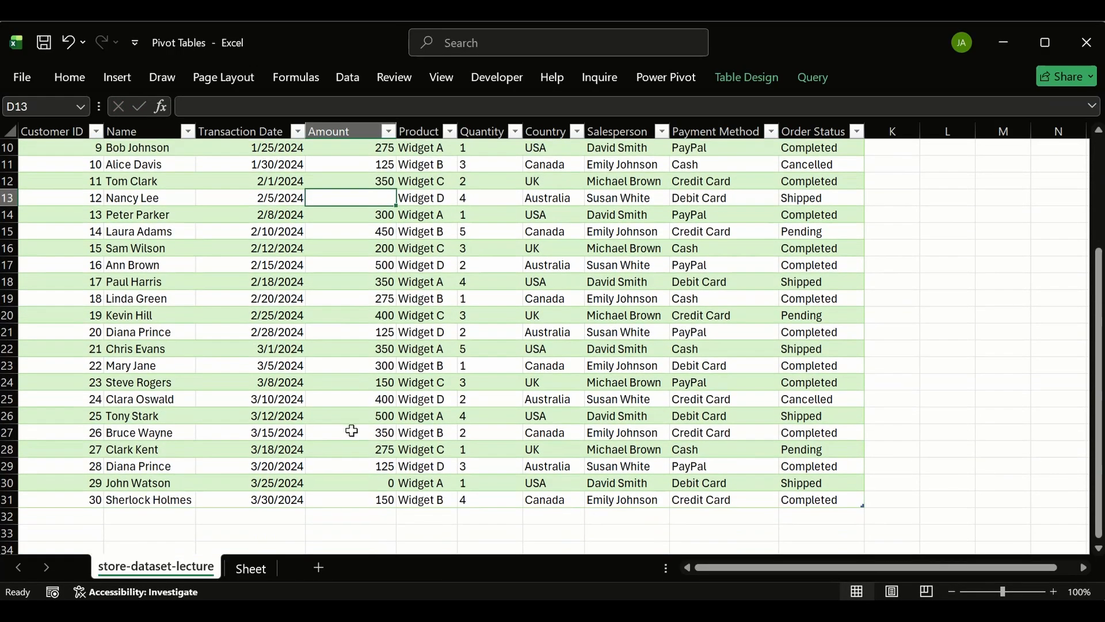
left_click(371, 485)
left_click(363, 202)
type("0")
key("Return")
scroll(550, 255, "up", 3)
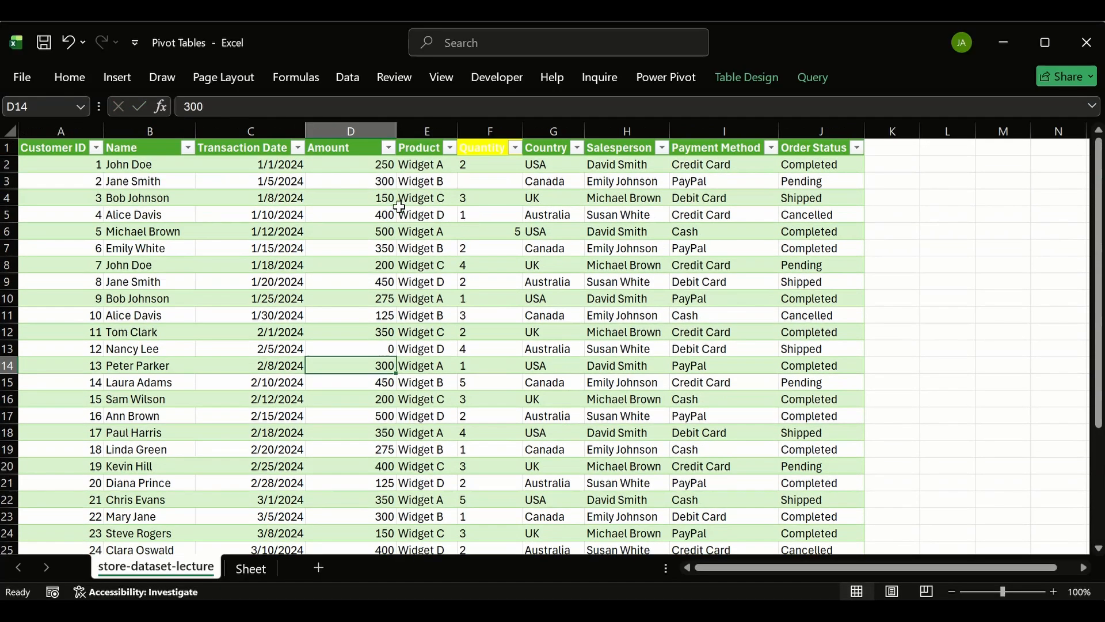
- Check the Quantity column's distinct values in its filter list and inspect the blank cell F3
left_click(495, 164)
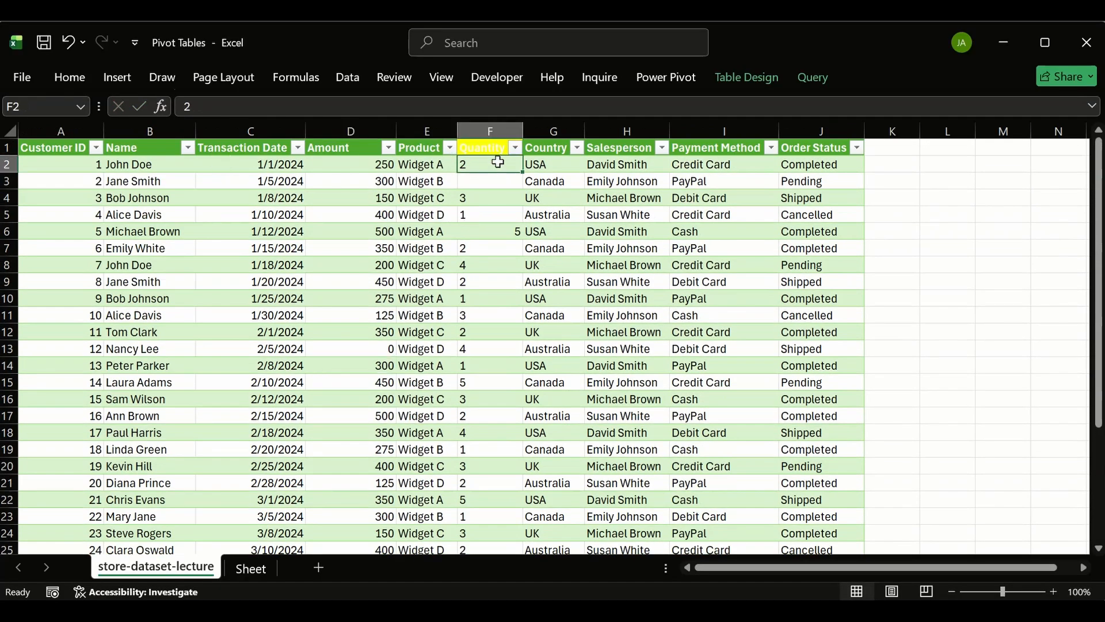
left_click(493, 148)
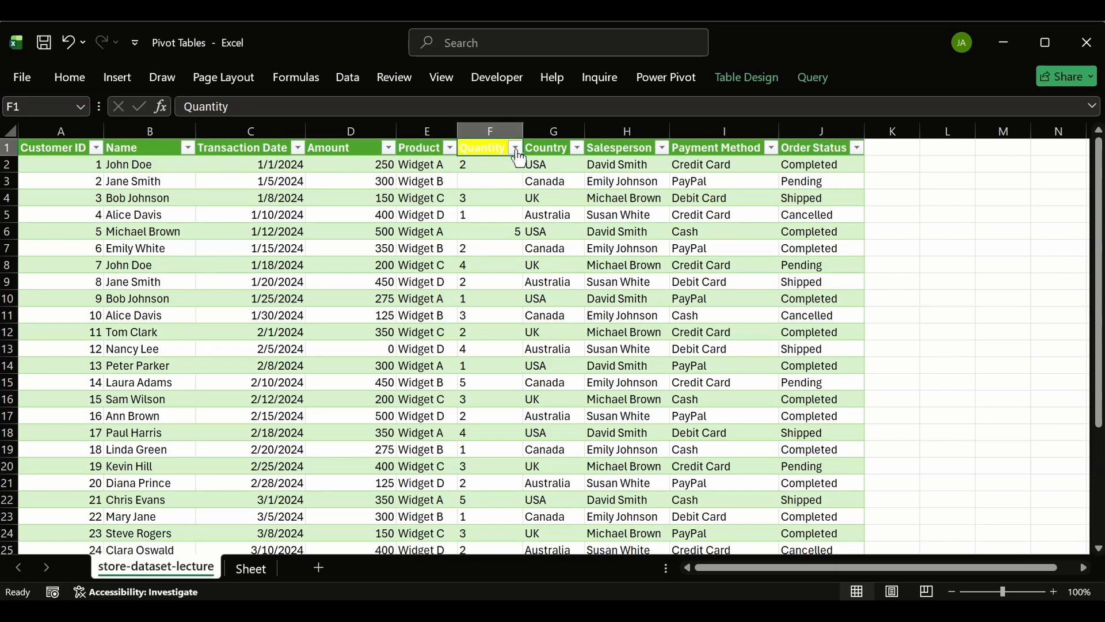
left_click(516, 148)
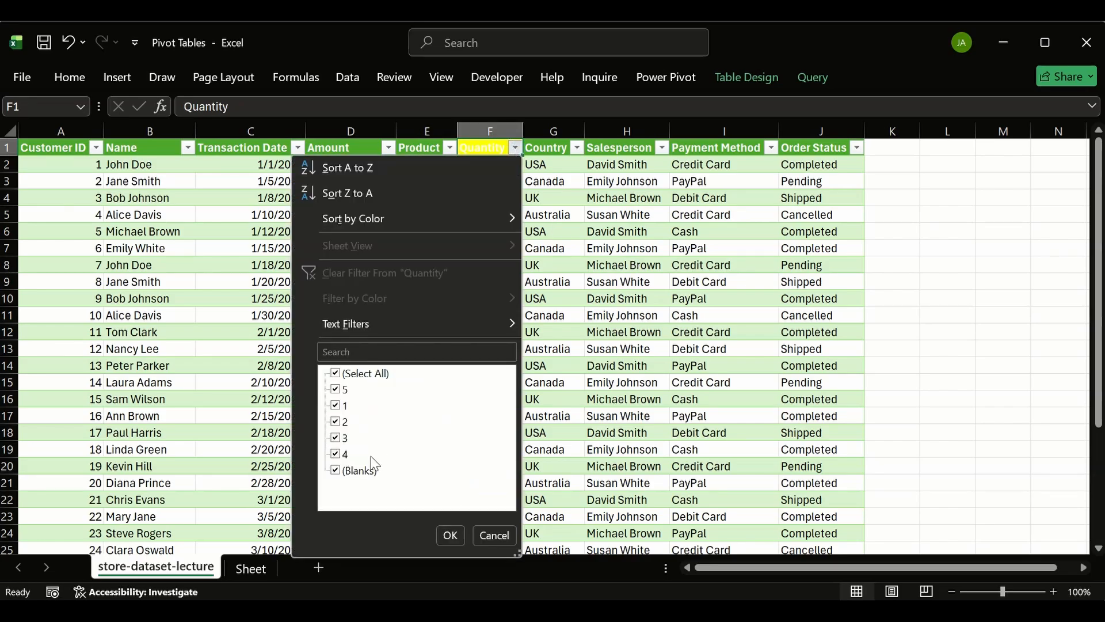
key("Escape")
left_click(486, 182)
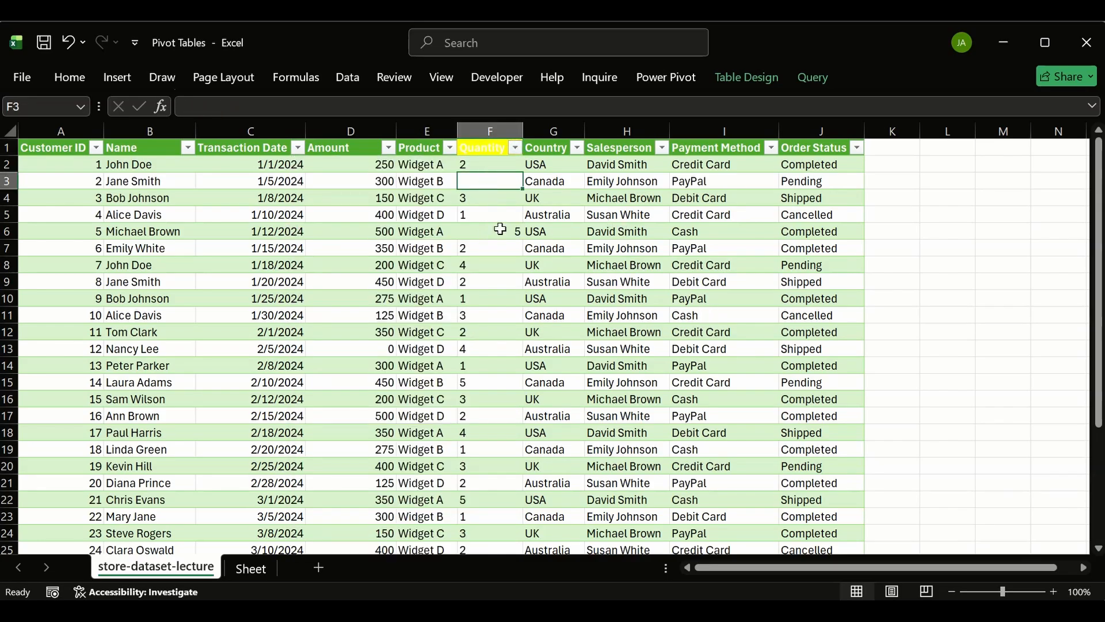
- Insert a new table column between Quantity and Country
left_click(551, 123)
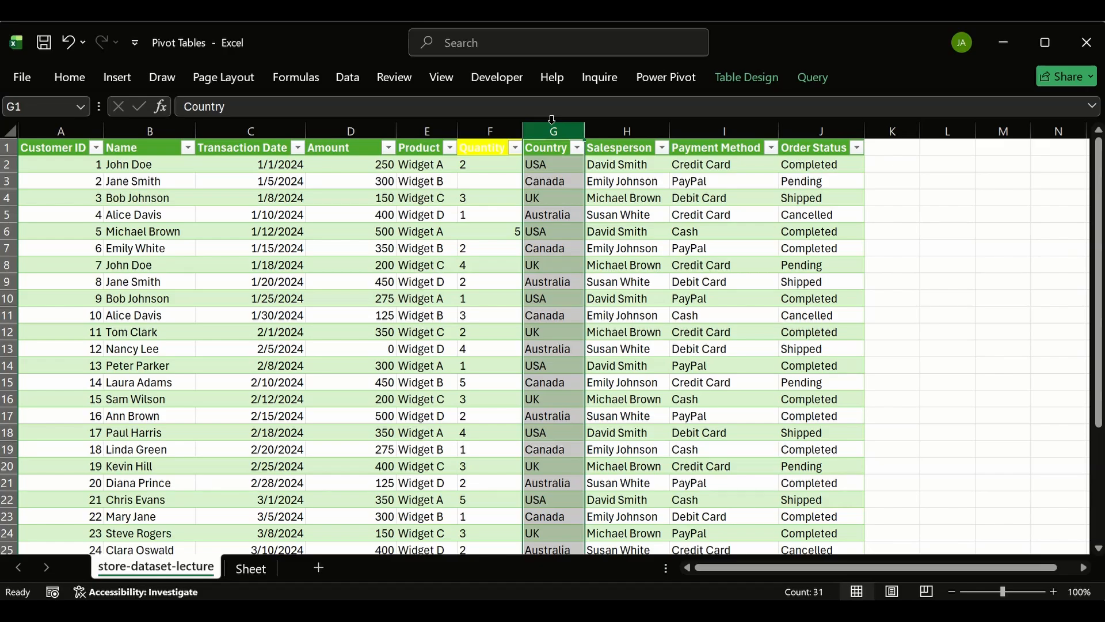
key("ctrl+shift+plus")
left_click(555, 168)
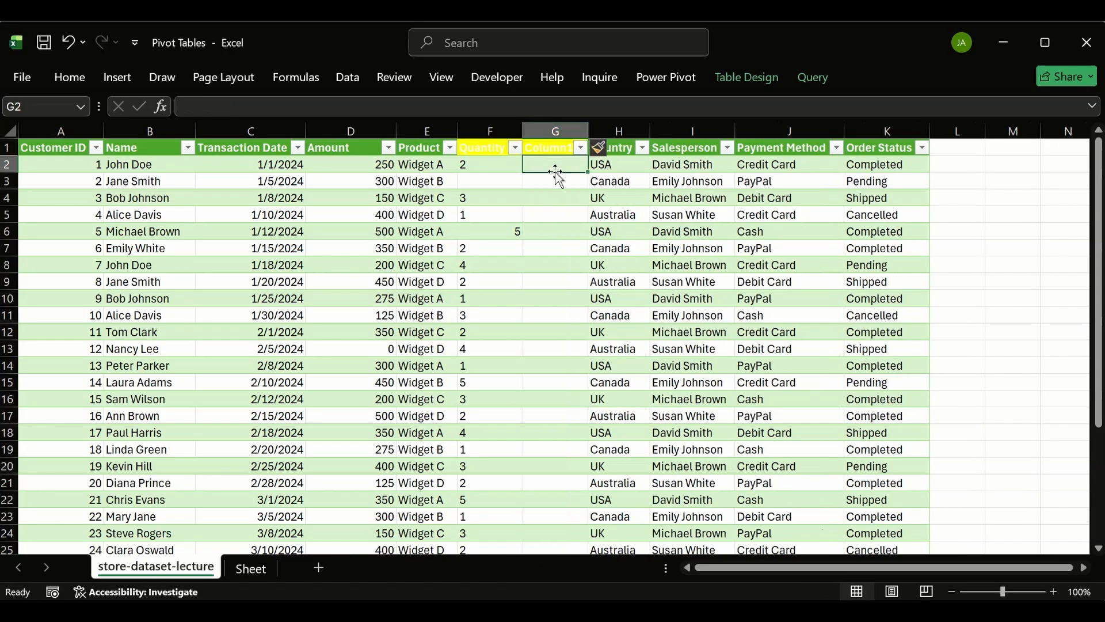
type("=v")
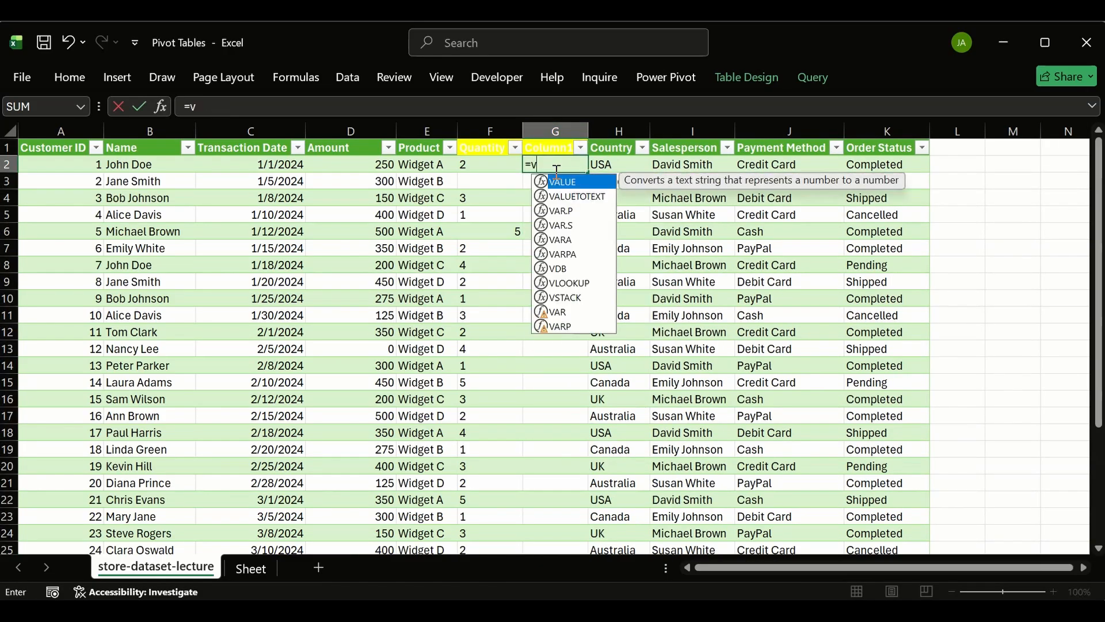
key("Tab")
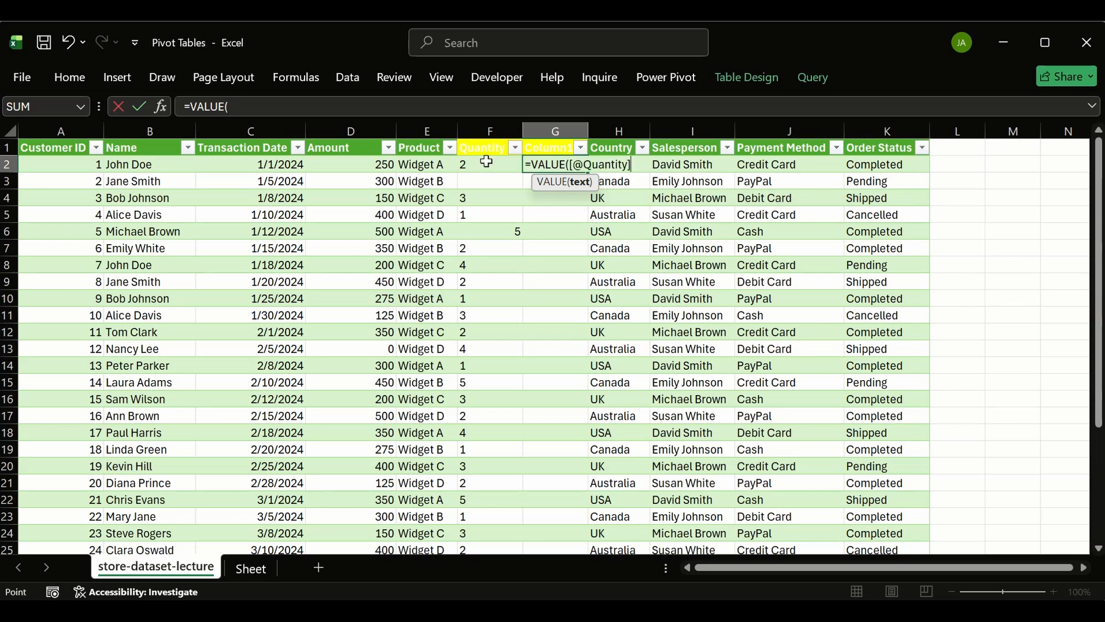
left_click(482, 163)
key("Return")
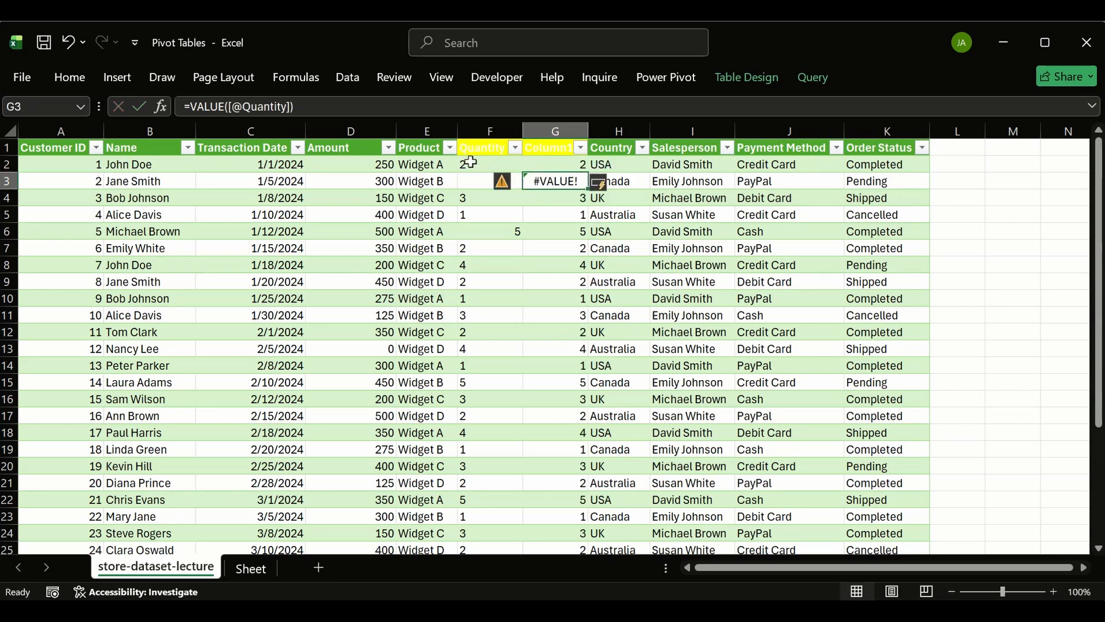
- Replace the VALUE formulas in G2:G31 with their static results by copying the range and pasting it in place as values
left_click(544, 163)
key("ctrl+shift+Down")
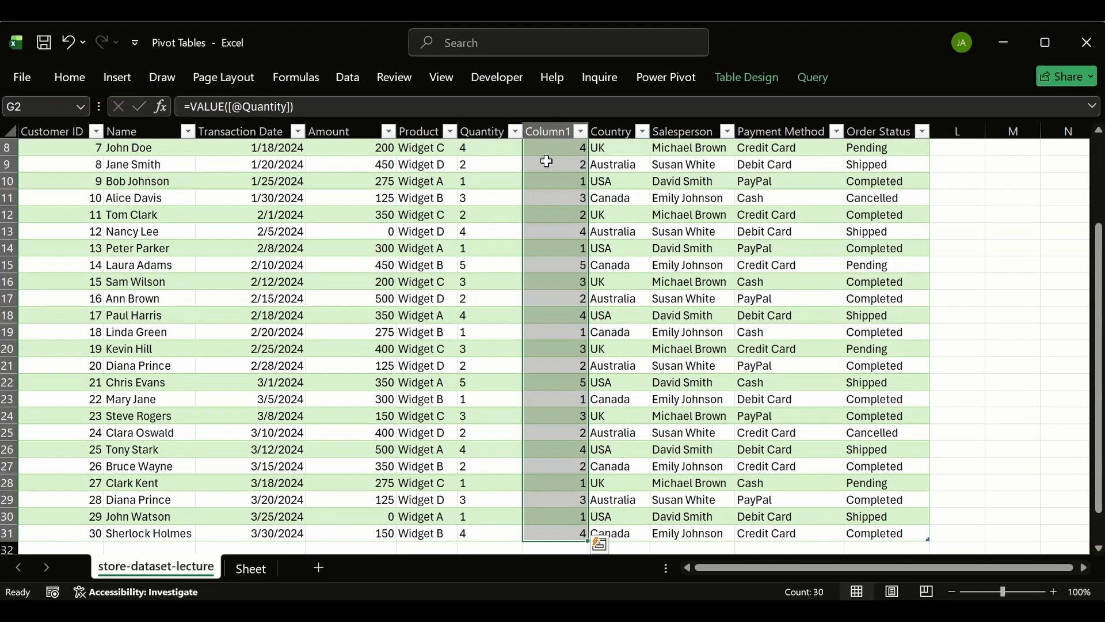
key("ctrl+c")
key("ctrl+alt+v")
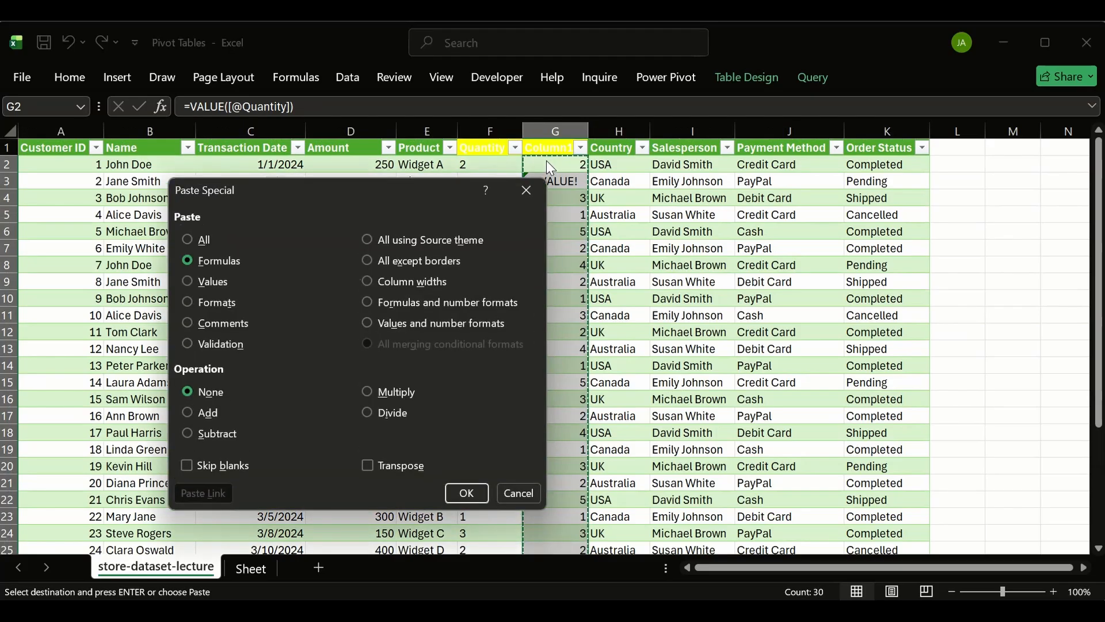
key("v")
key("Return")
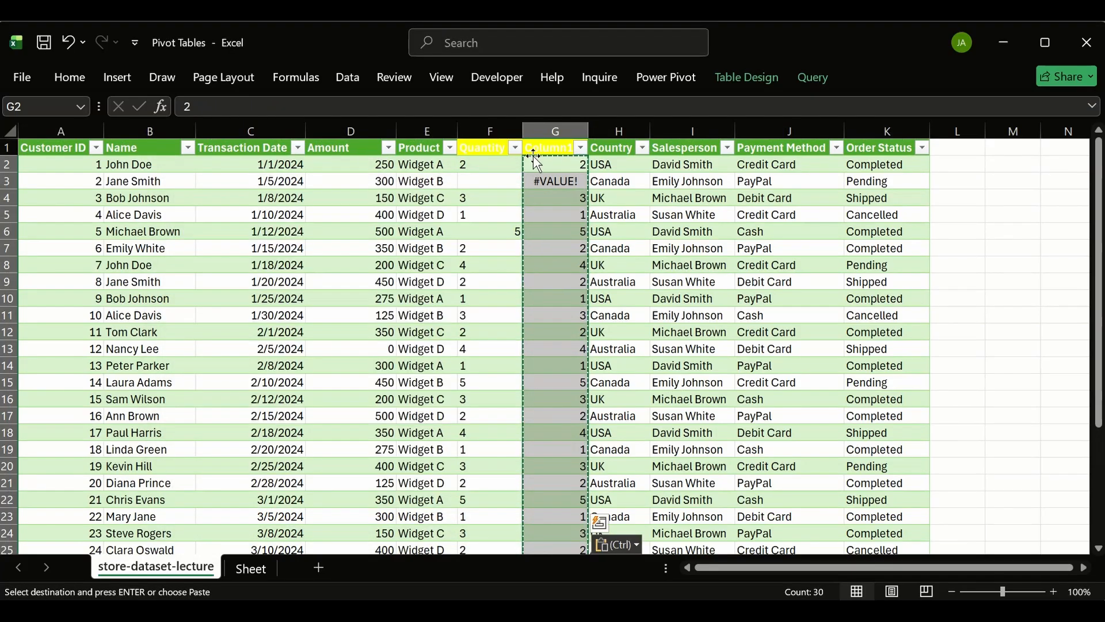
- Delete the original text-stored Quantity column F
left_click(495, 127)
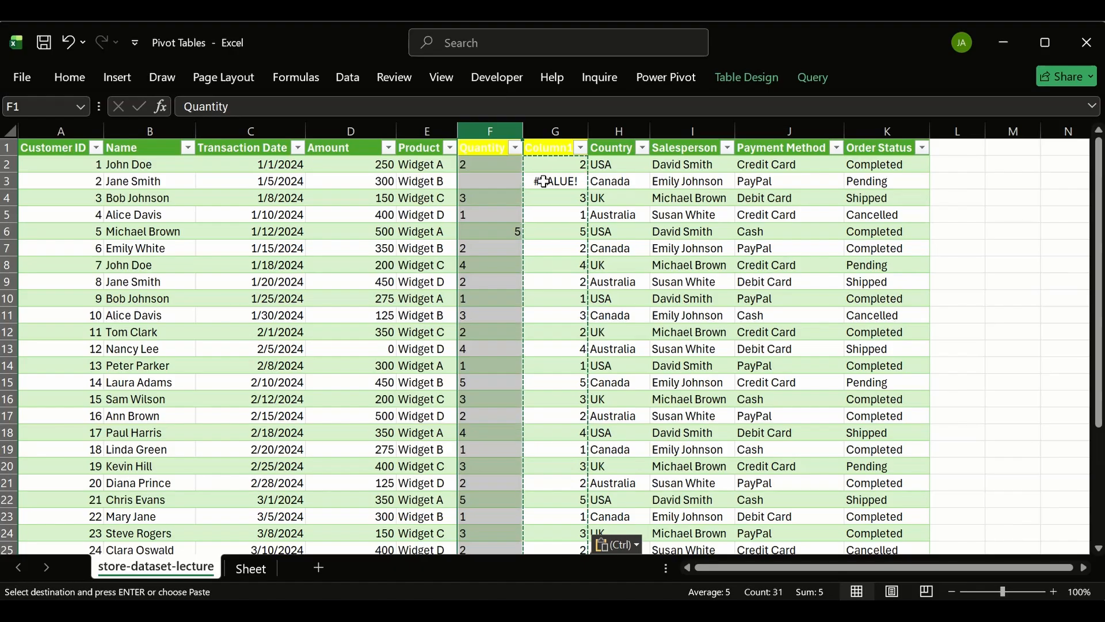
left_click(484, 163)
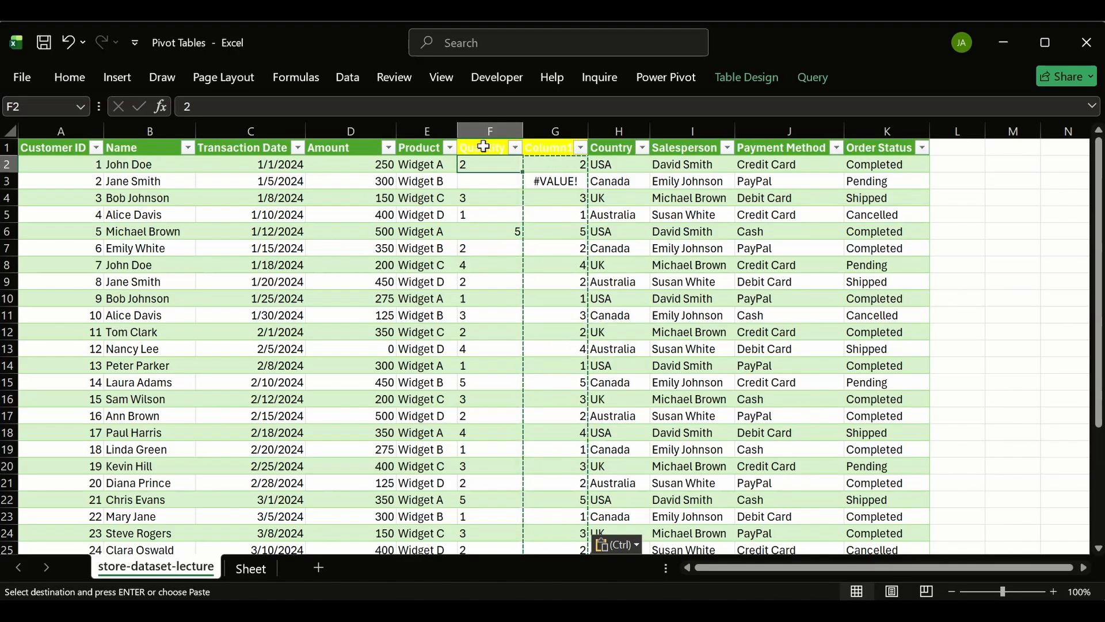
left_click(485, 129)
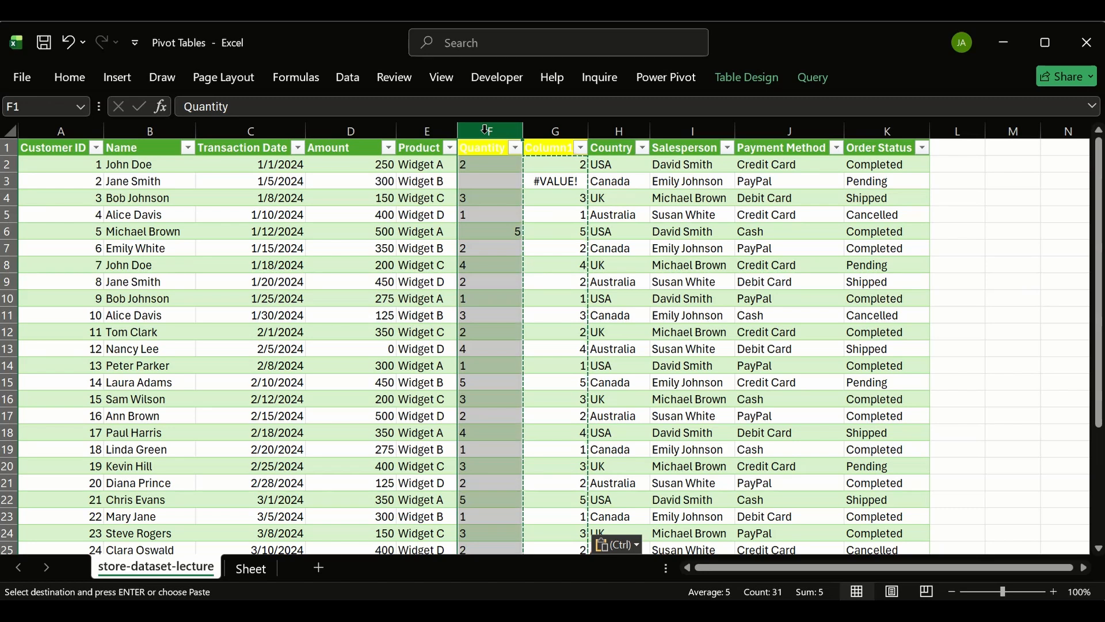
key("ctrl+minus")
- Clear the #VALUE! error in cell F3 and enter 0 there
left_click(506, 180)
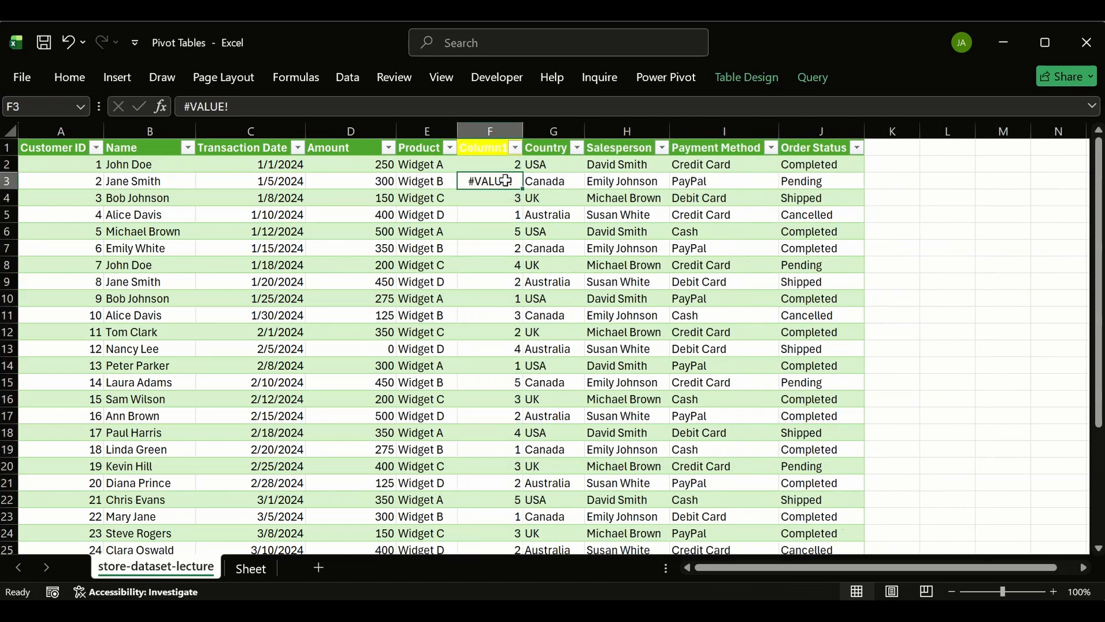
key("Delete")
type("0")
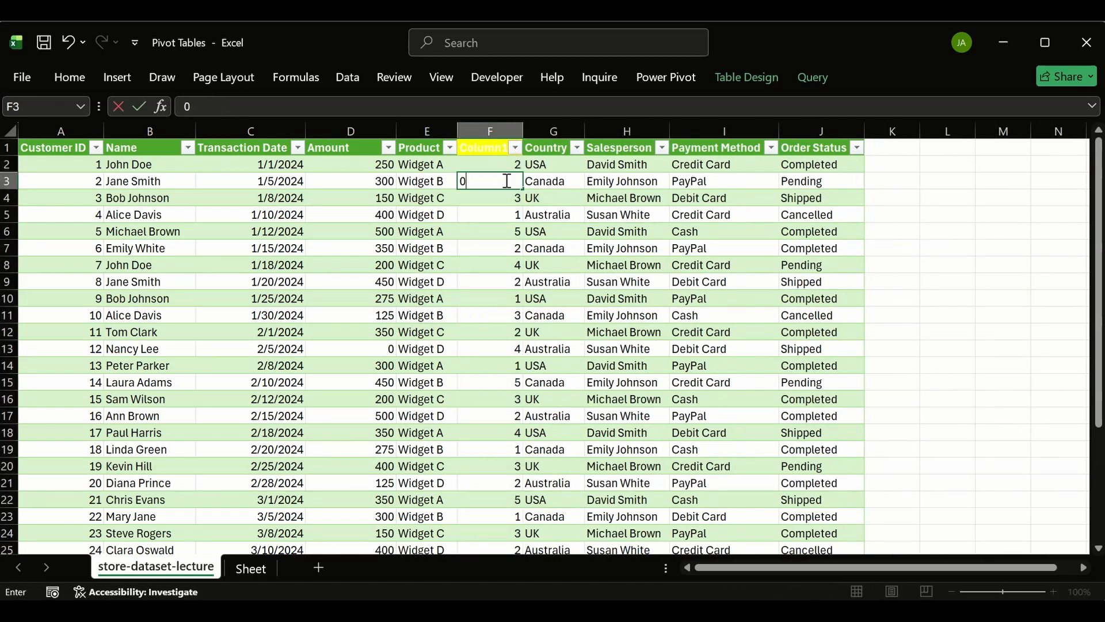
key("Return")
left_click(518, 181)
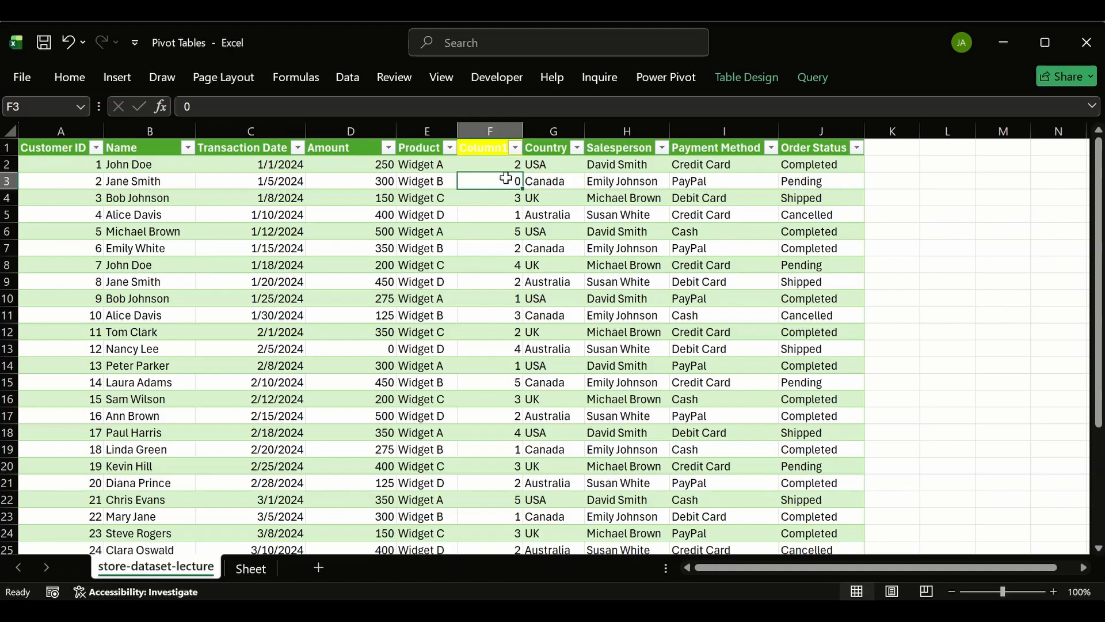
scroll(500, 204, "down", 4)
scroll(516, 253, "up", 4)
- Rename the converted column's header in F1 as Quantity and fill the cell with the same green as the other headers
left_click(493, 149)
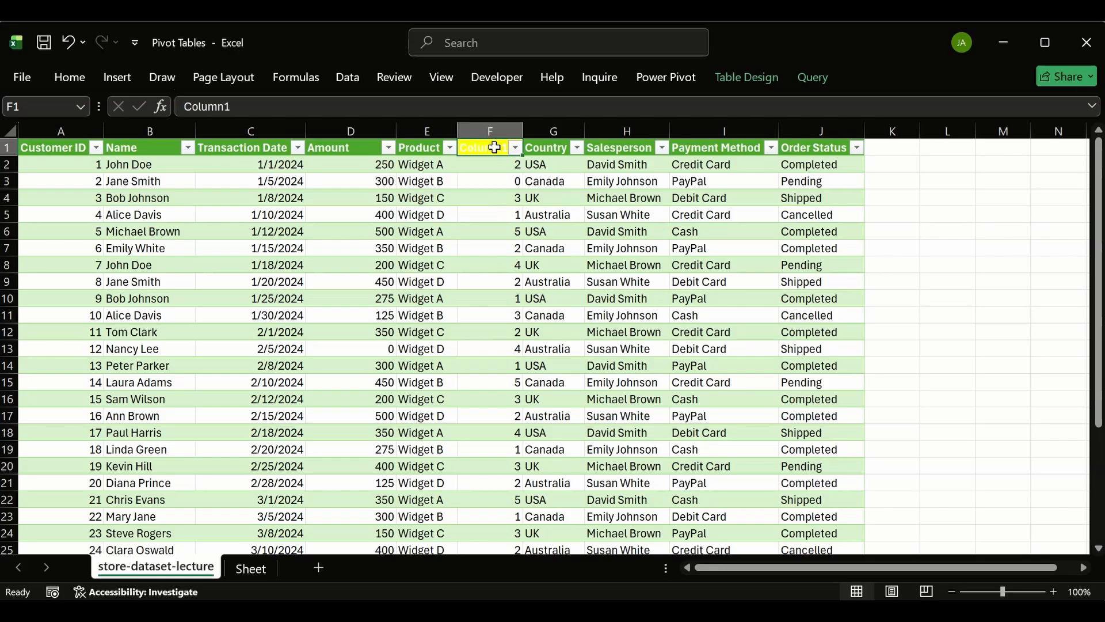
type("Quantity")
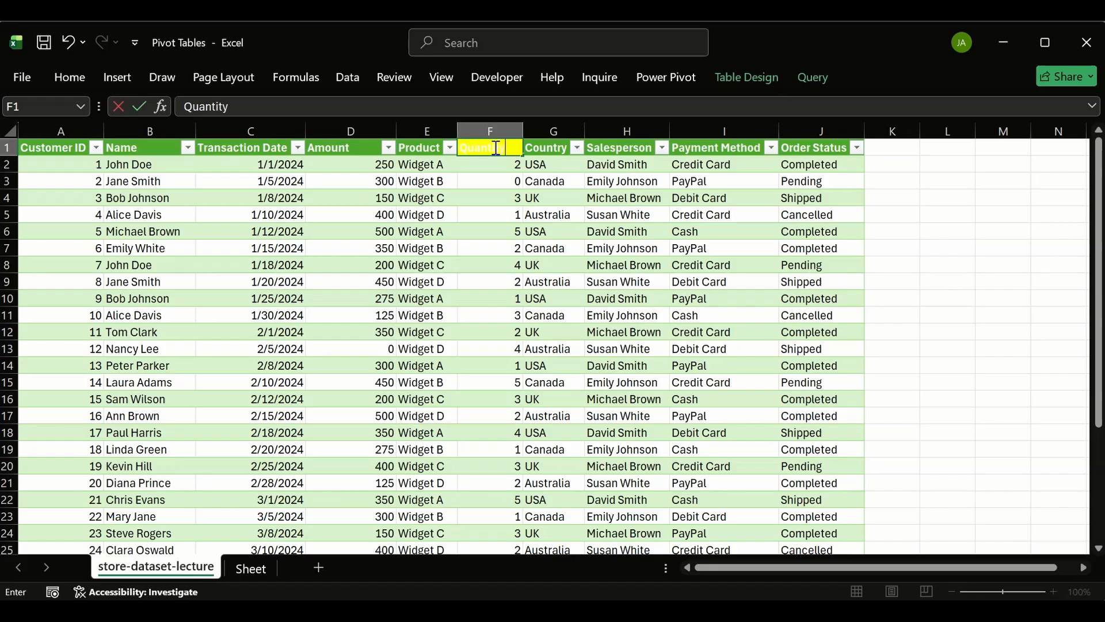
key("Return")
left_click(499, 151)
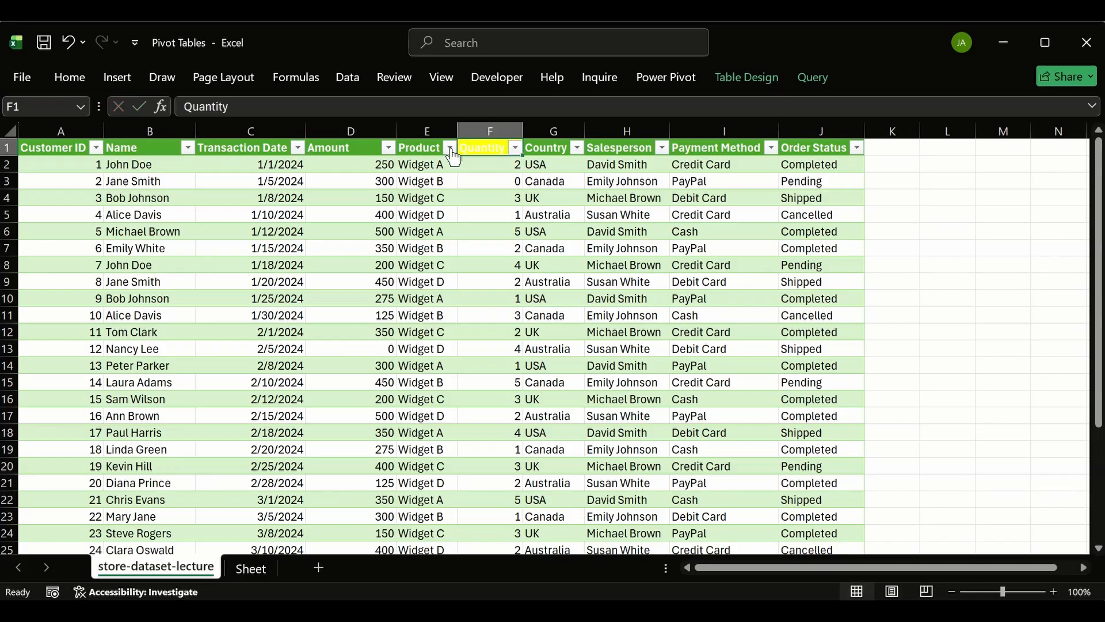
left_click(70, 81)
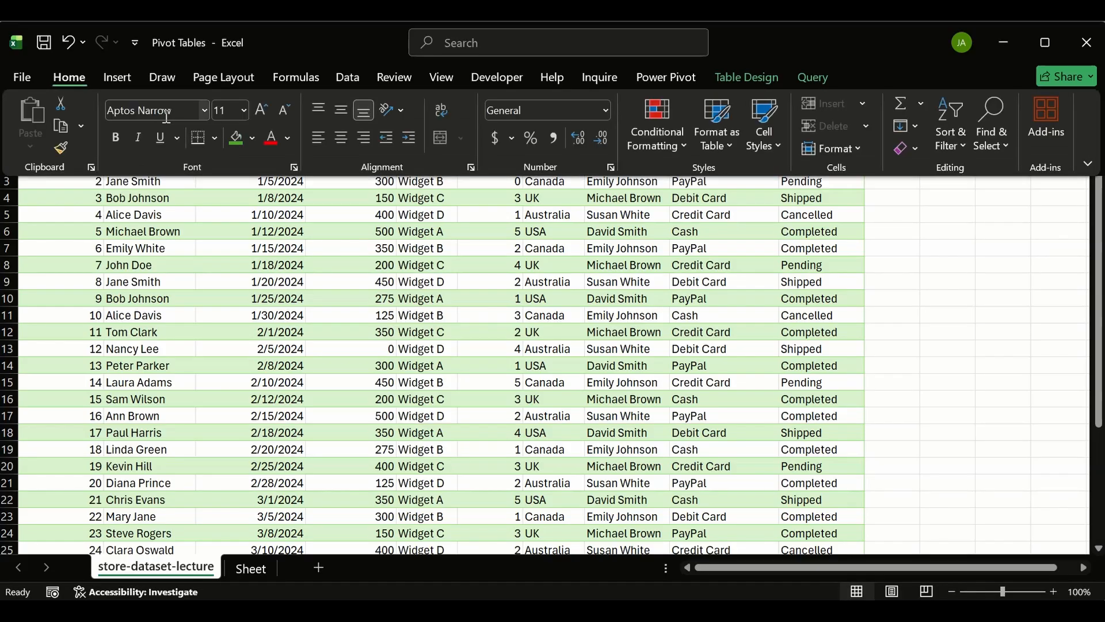
left_click(501, 248)
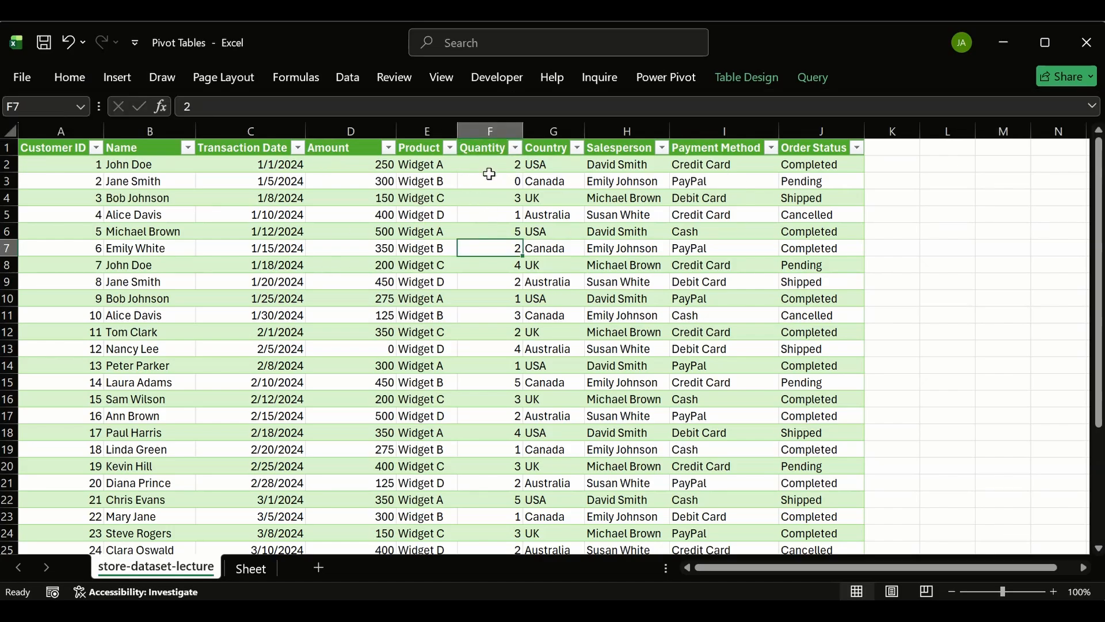
- Move the whole Product column, including its header, in front of the Amount column
scroll(489, 184, "down", 1)
scroll(513, 252, "down", 2)
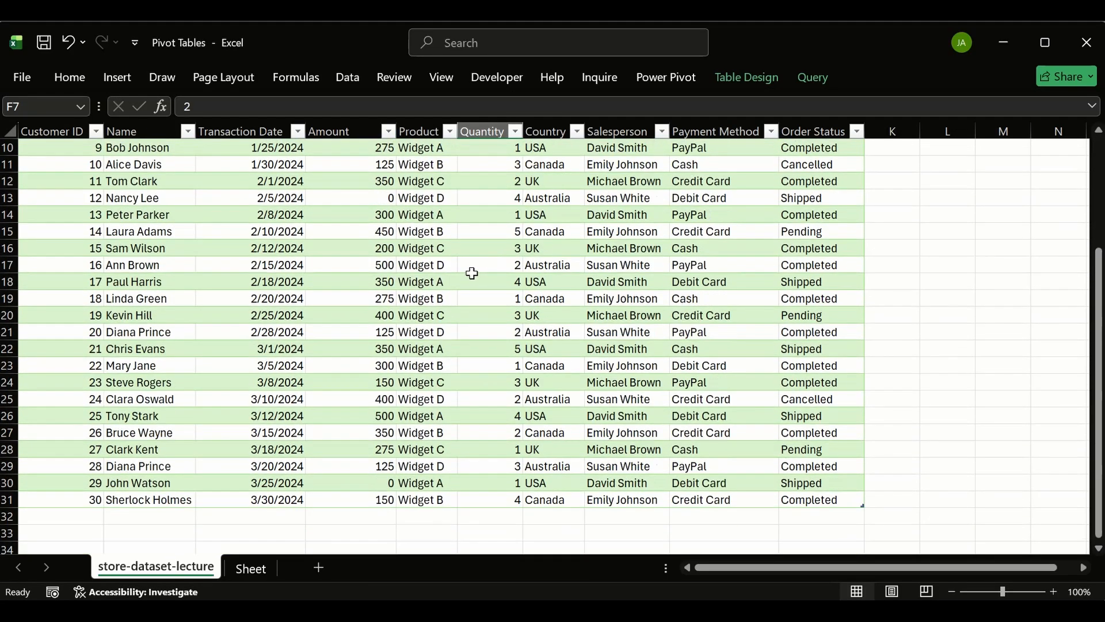
scroll(472, 273, "up", 3)
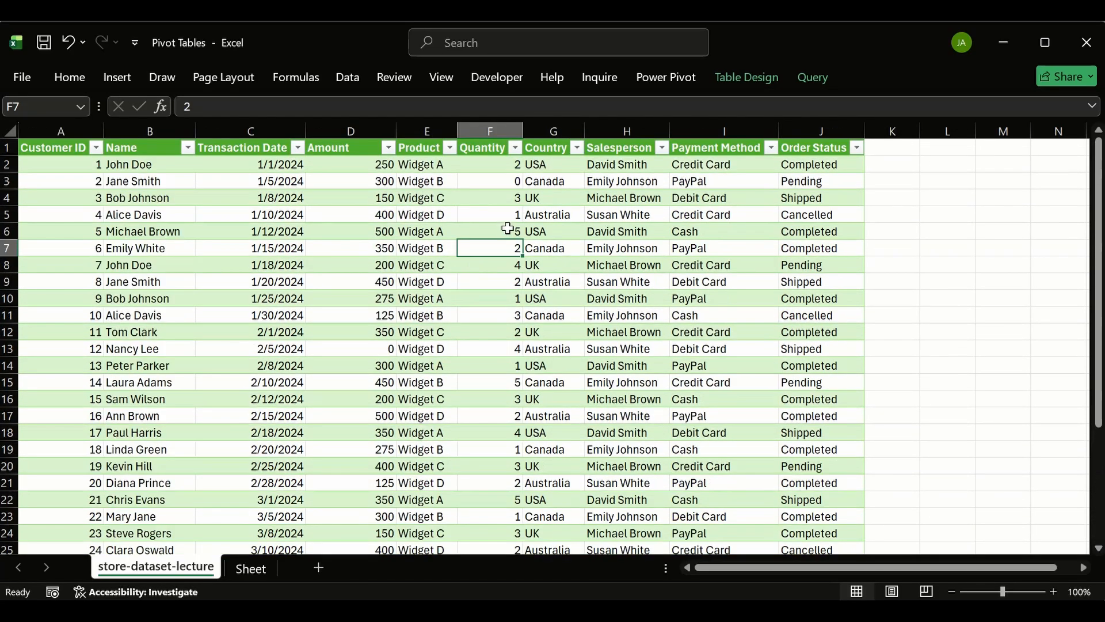
left_click(409, 152)
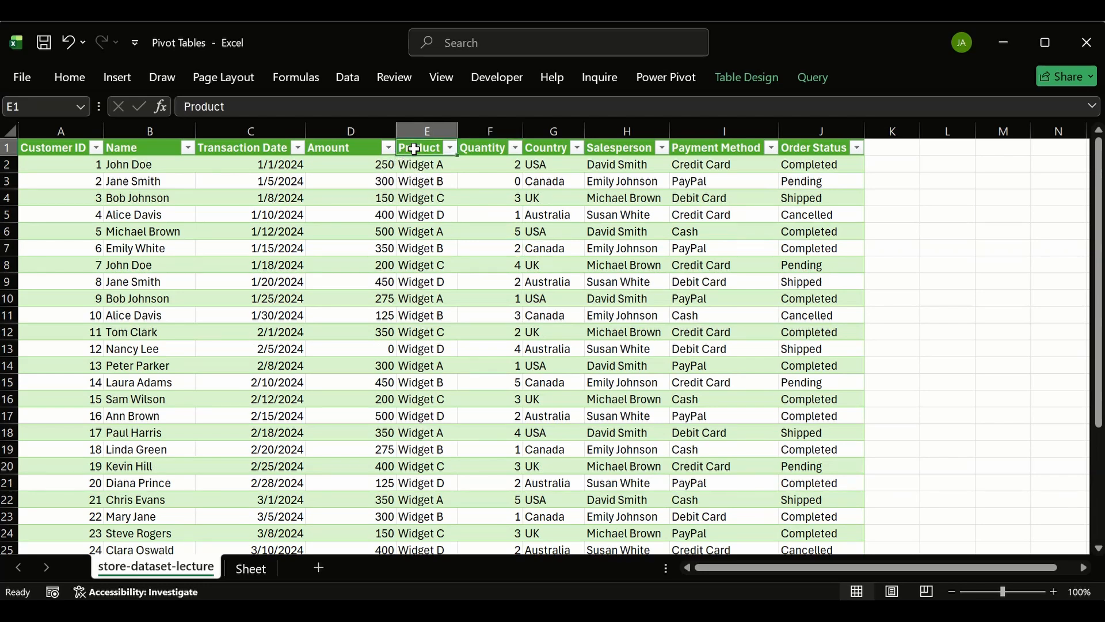
key("ctrl+shift+Down")
left_click_drag(412, 155, 332, 154)
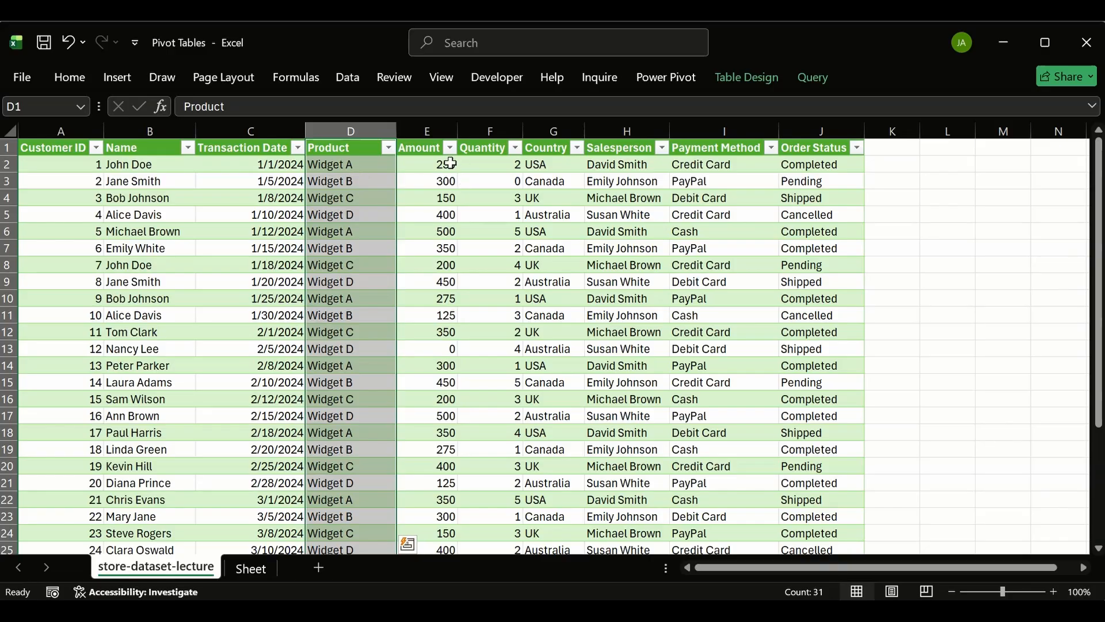
- Insert a new table column between Quantity and Country and name it Sales
left_click(430, 153)
left_click(478, 147)
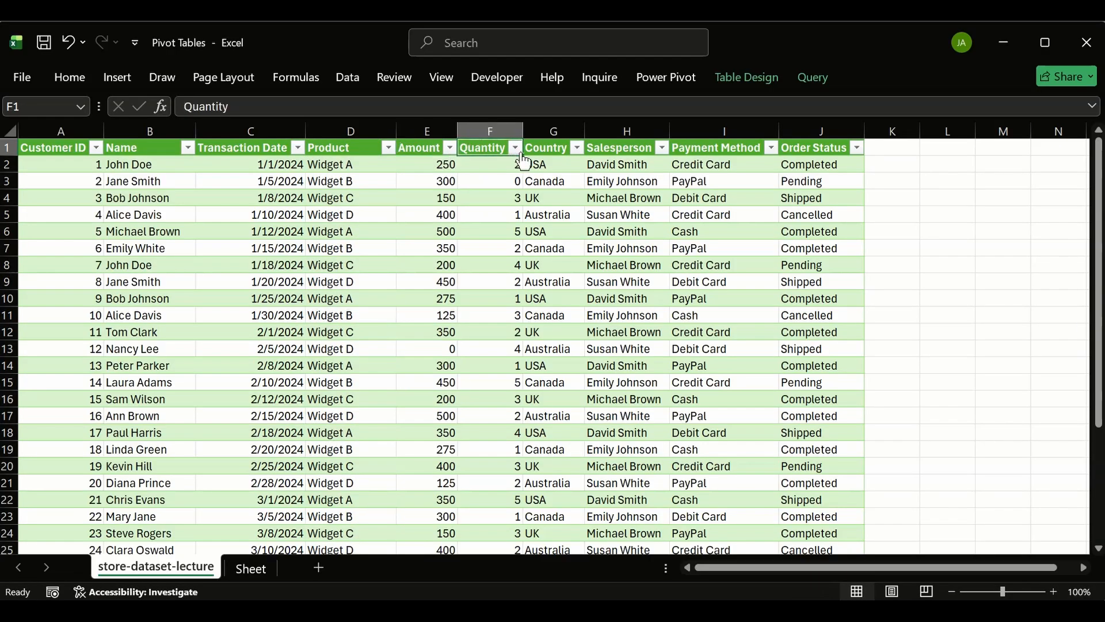
left_click(548, 132)
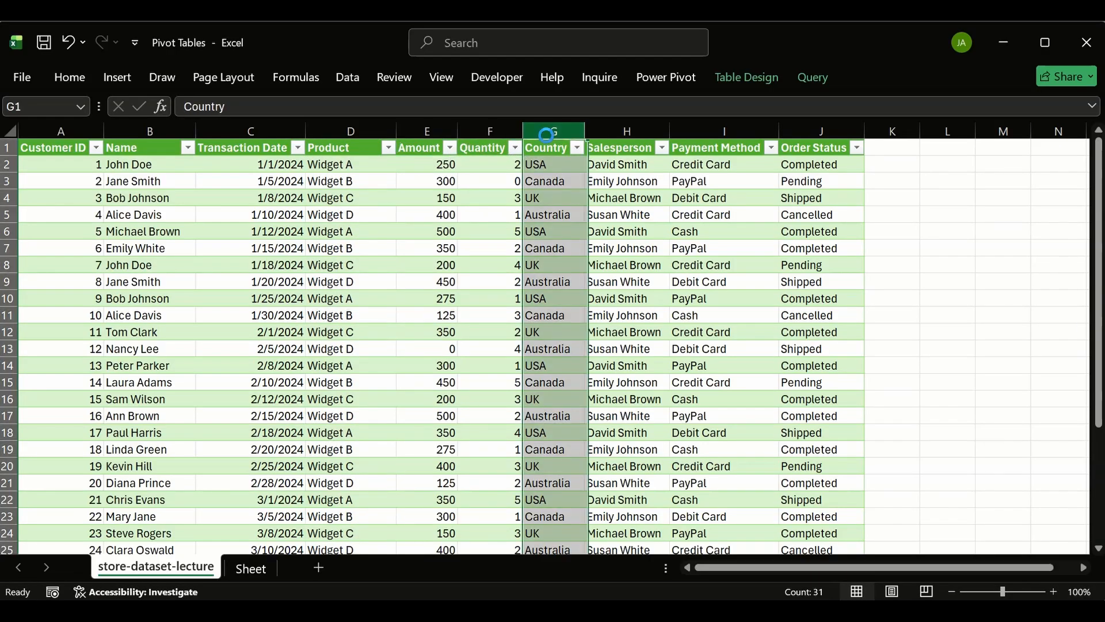
key("ctrl+shift+equal")
left_click(567, 146)
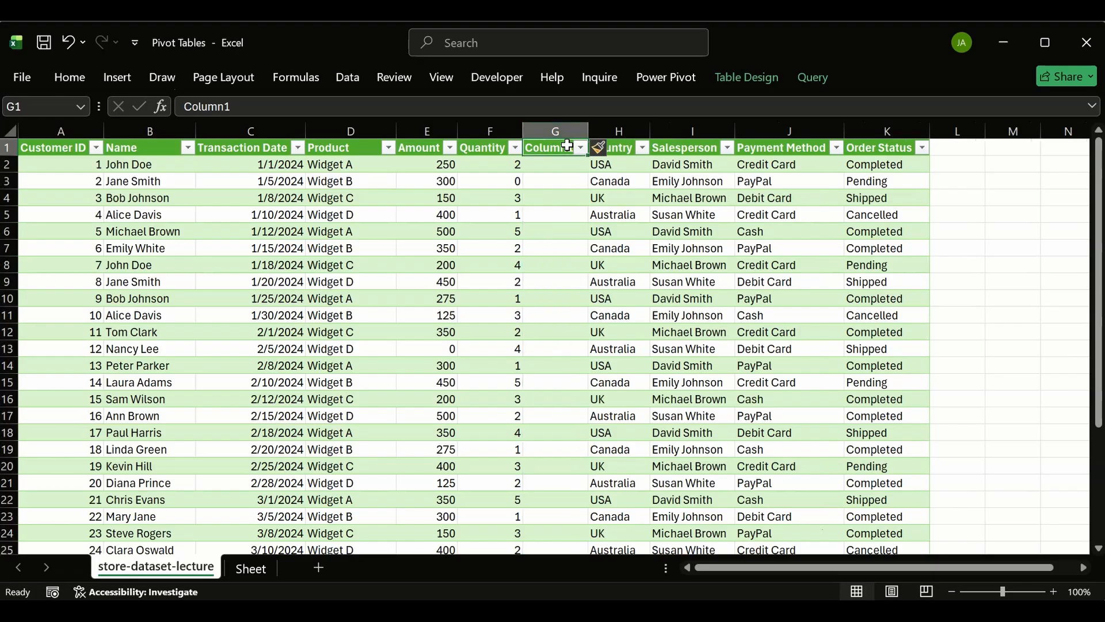
type("Sales")
key("Return")
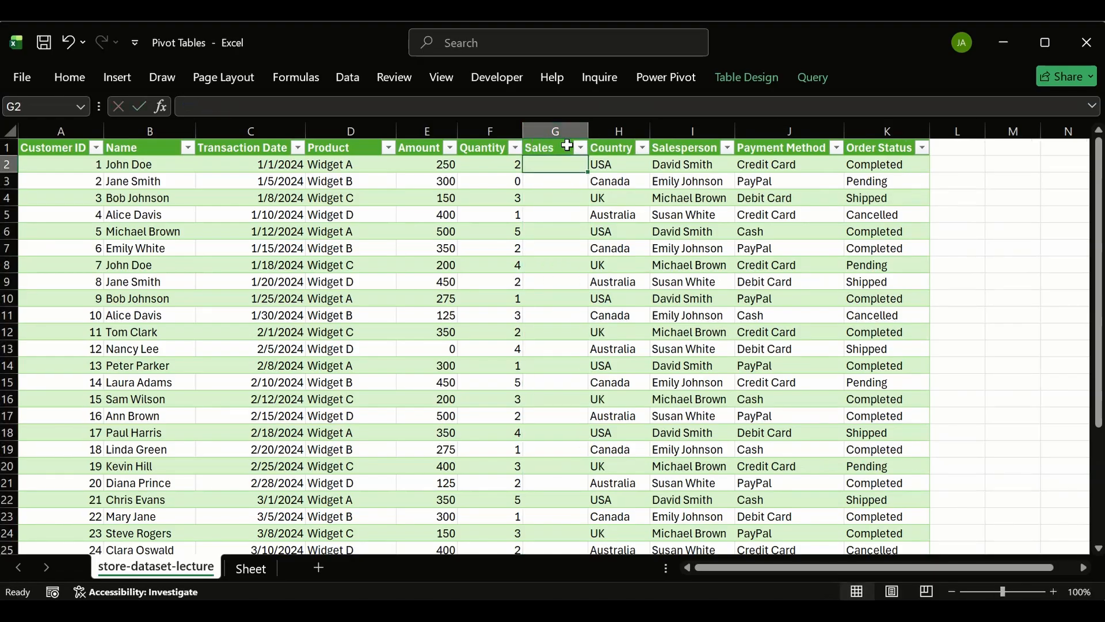
type("=")
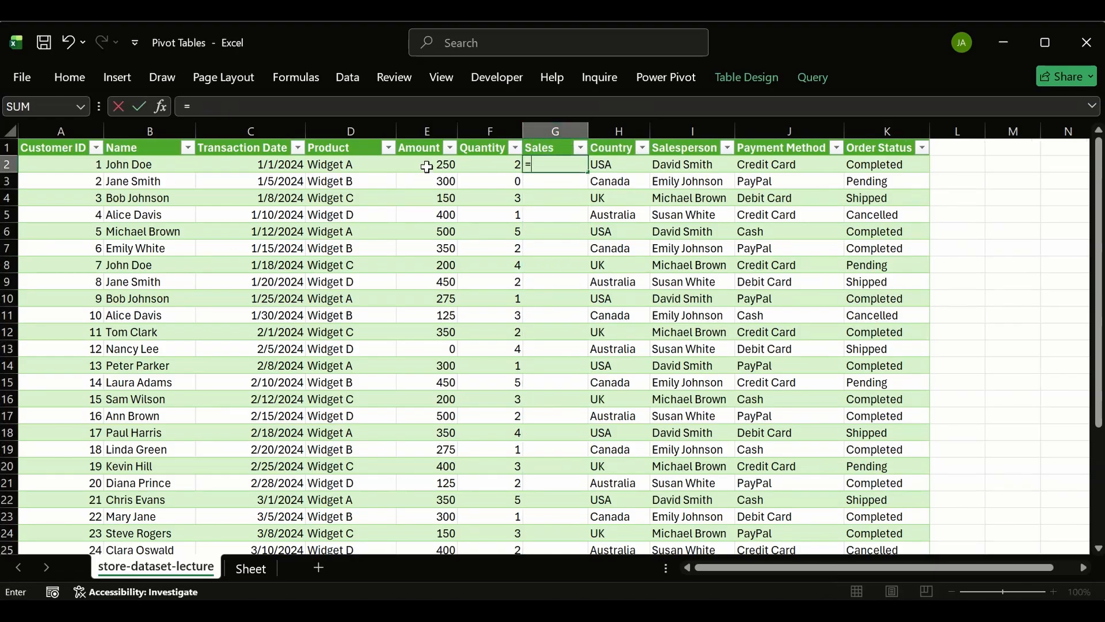
left_click(427, 167)
type("*")
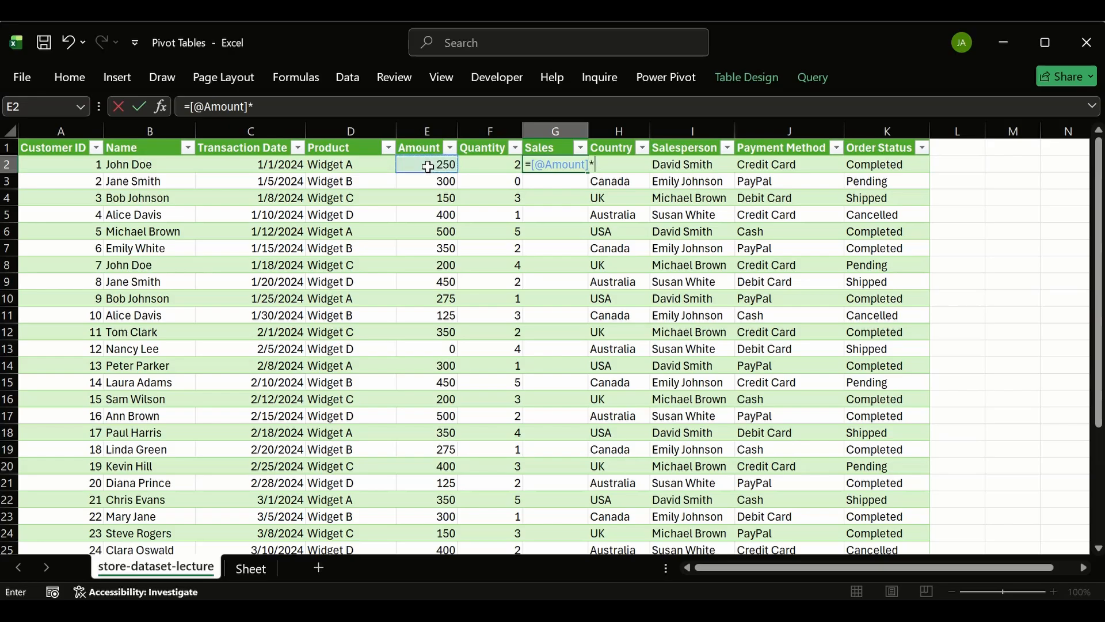
left_click(494, 163)
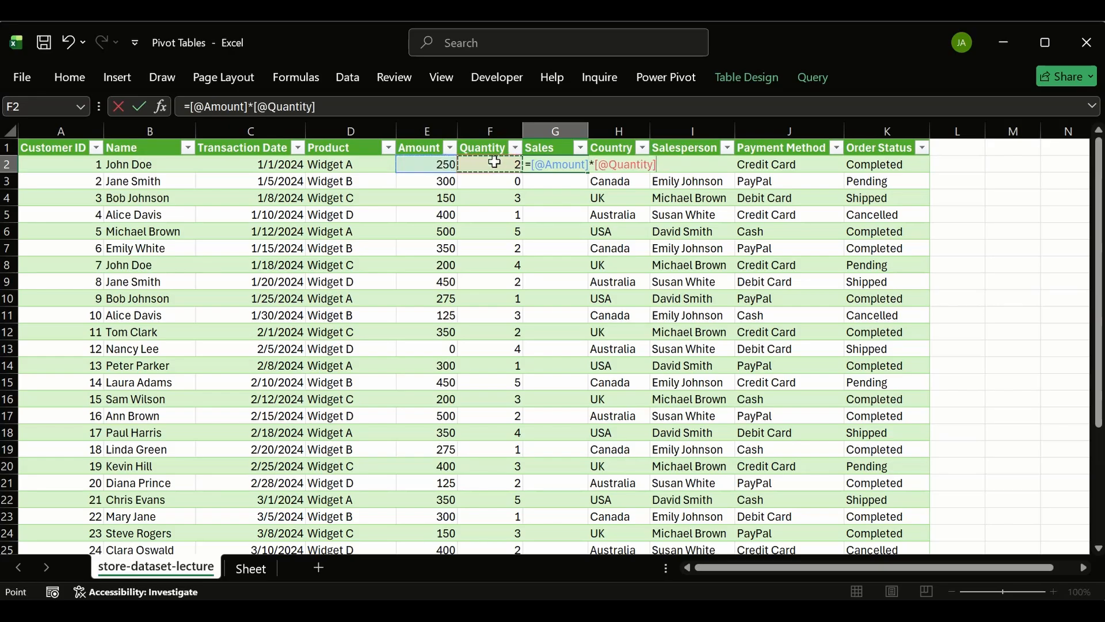
key("Return")
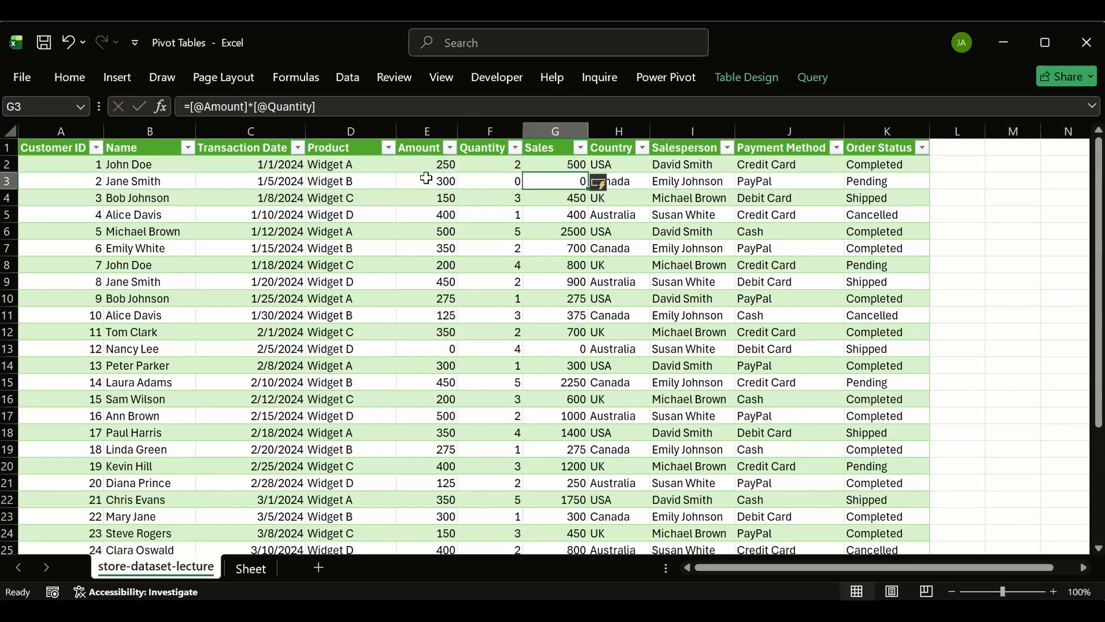
- Check the Sales results in rows 3, 13 and 30, where Amount or Quantity is zero
left_click_drag(424, 178, 514, 179)
left_click(547, 180)
left_click(450, 350)
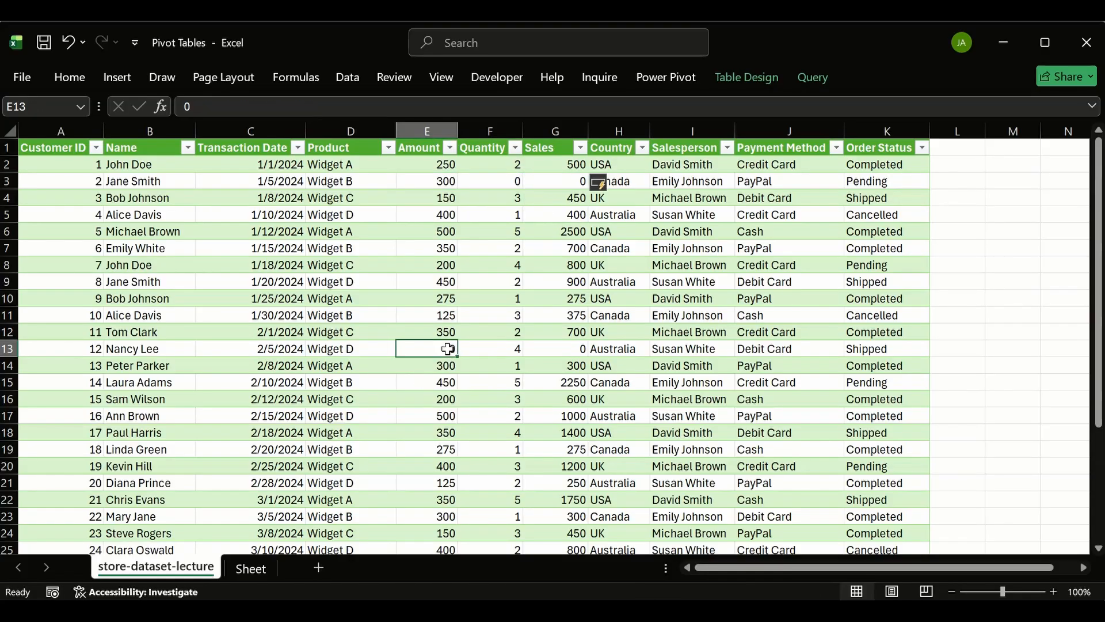
left_click(509, 348)
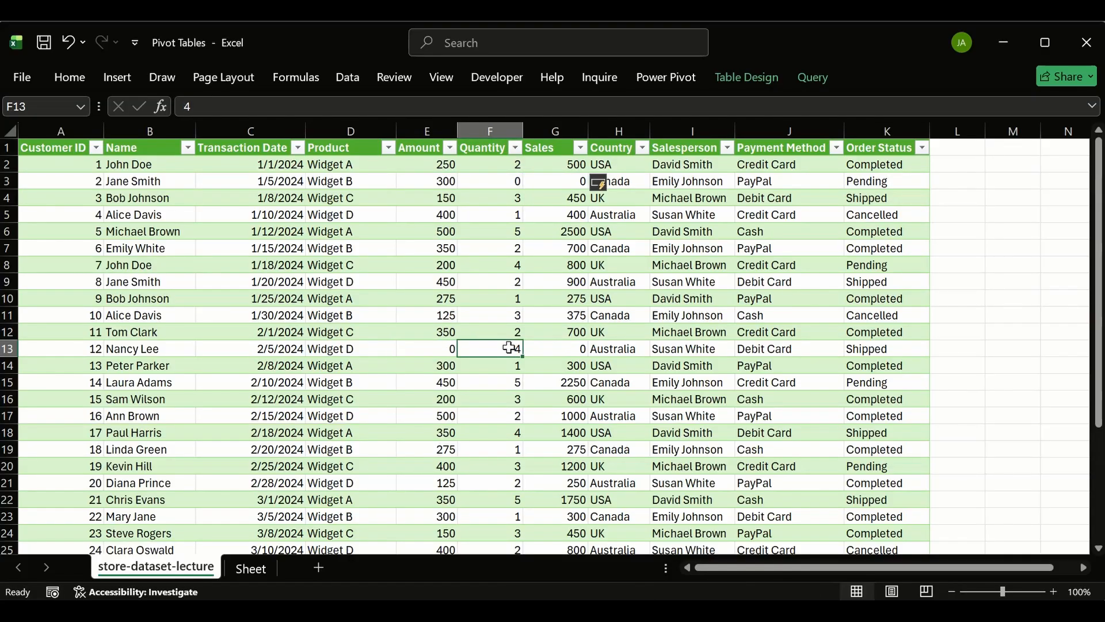
left_click(572, 348)
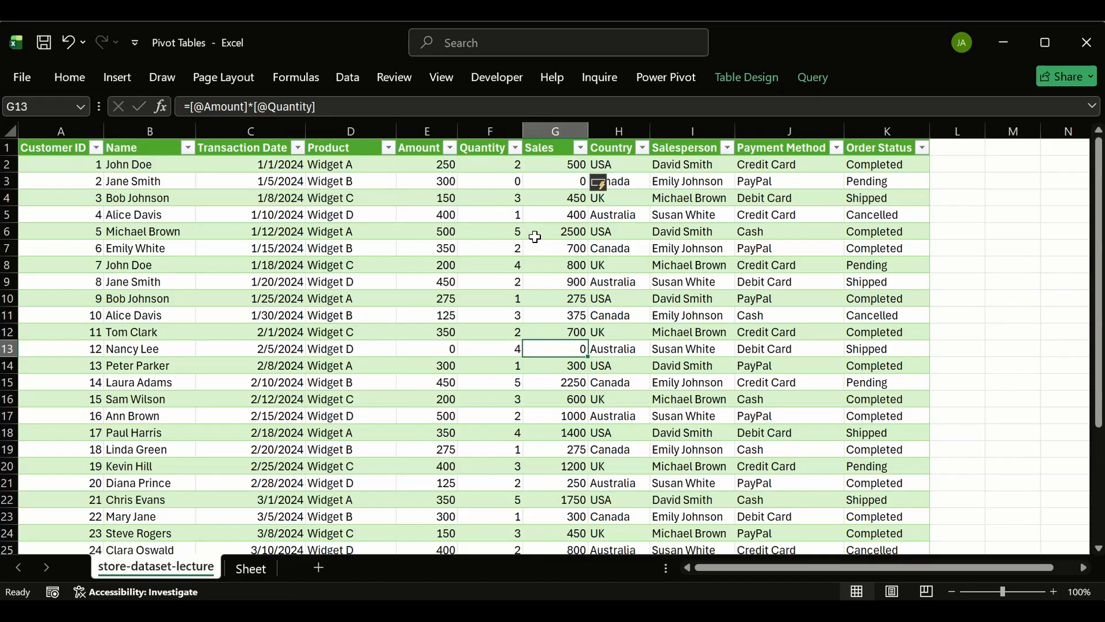
scroll(446, 364, "down", 2)
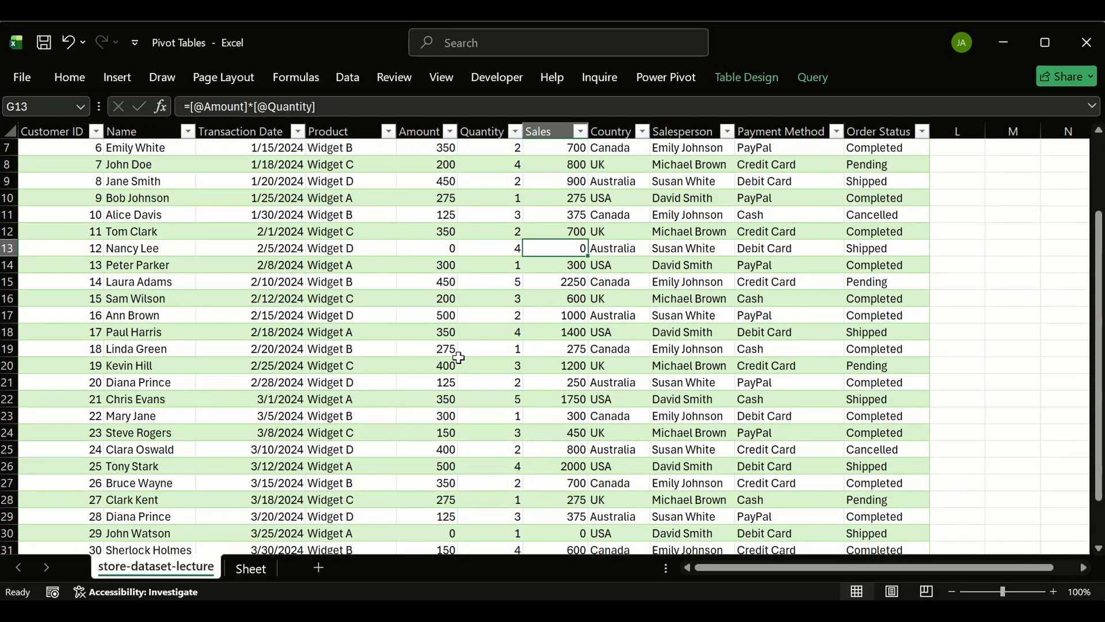
scroll(459, 357, "down", 1)
left_click(547, 479)
scroll(547, 367, "up", 2)
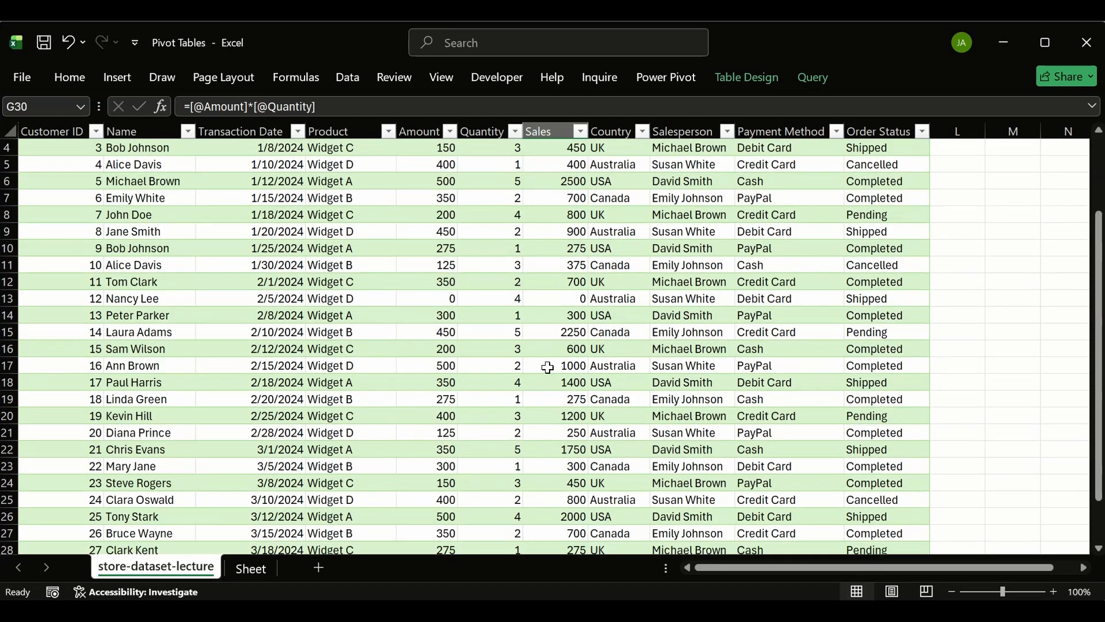
scroll(547, 367, "up", 1)
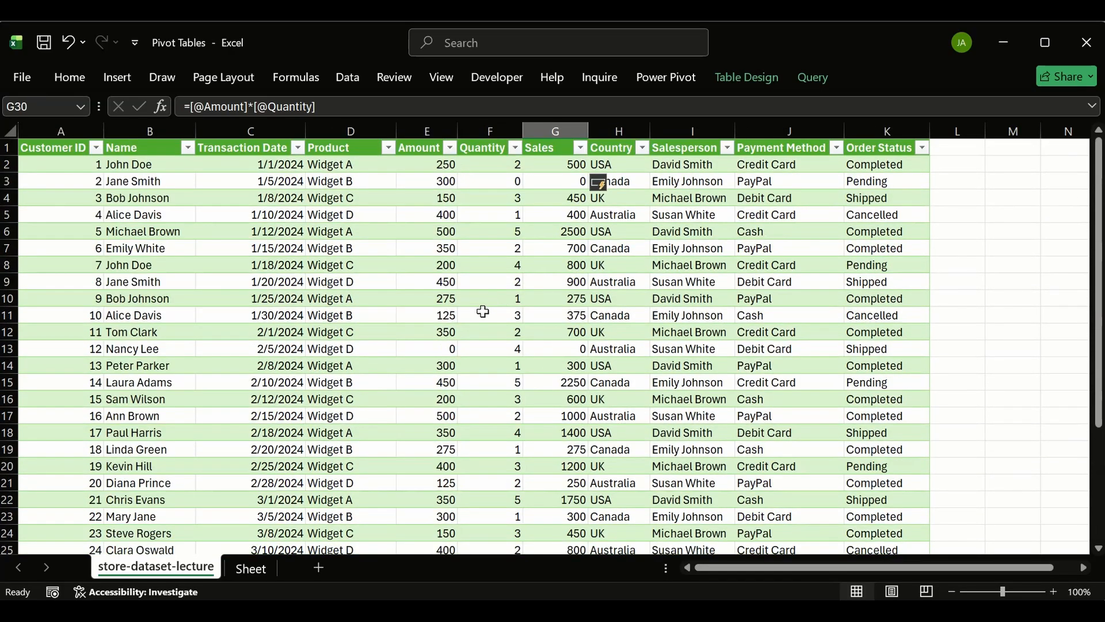
- Examine the zero Amount in row 13 against its product and the other Amount values
left_click(449, 349)
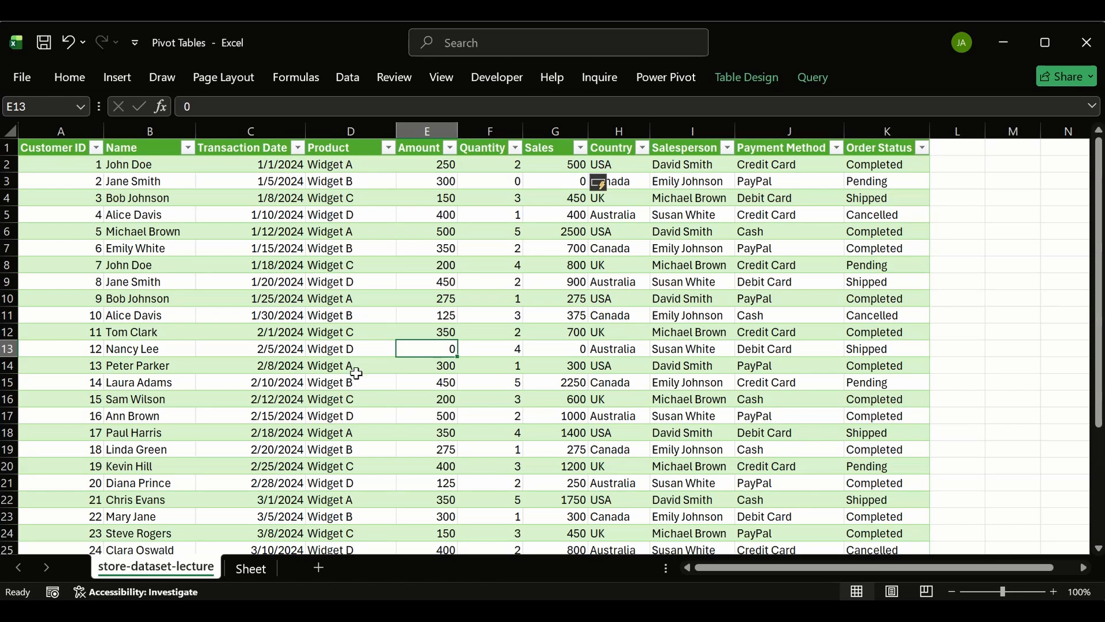
left_click_drag(435, 166, 420, 369)
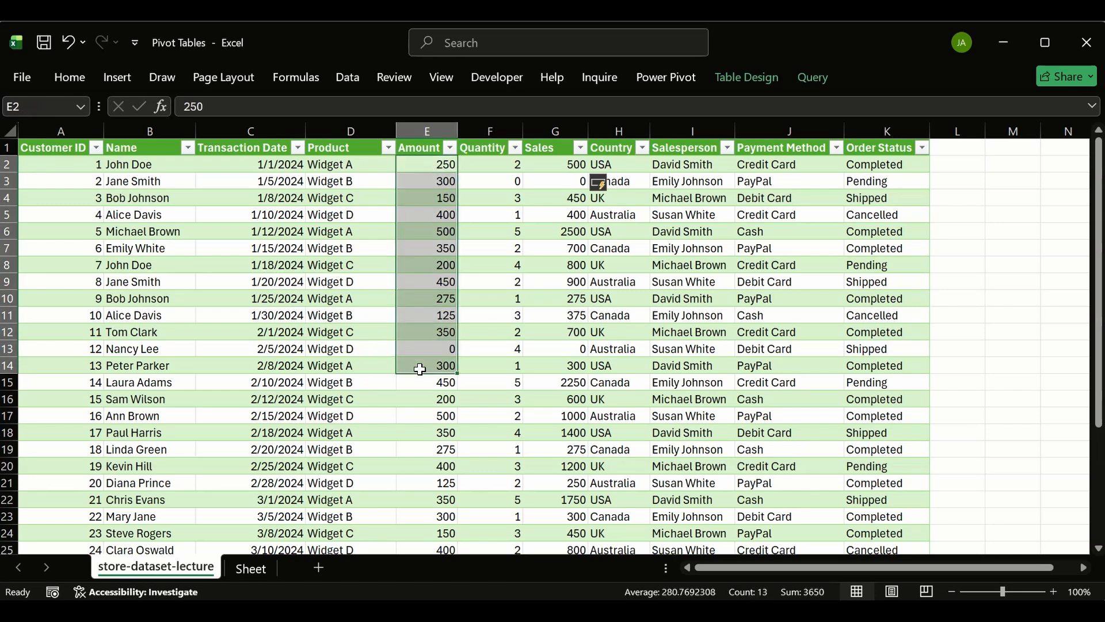
left_click(417, 349)
left_click(344, 349)
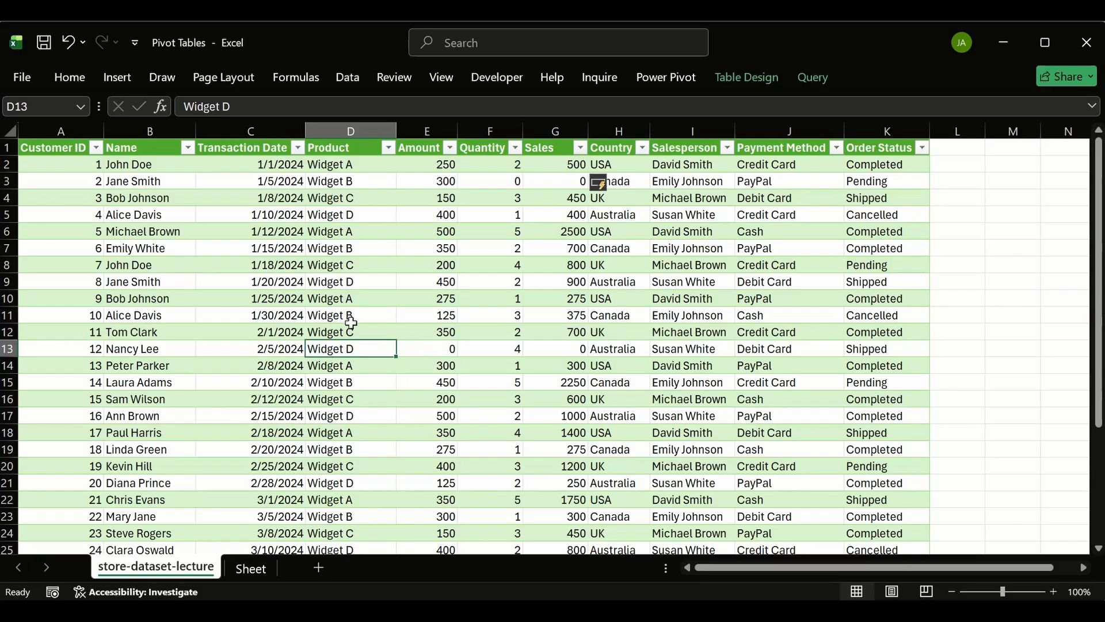
left_click(416, 349)
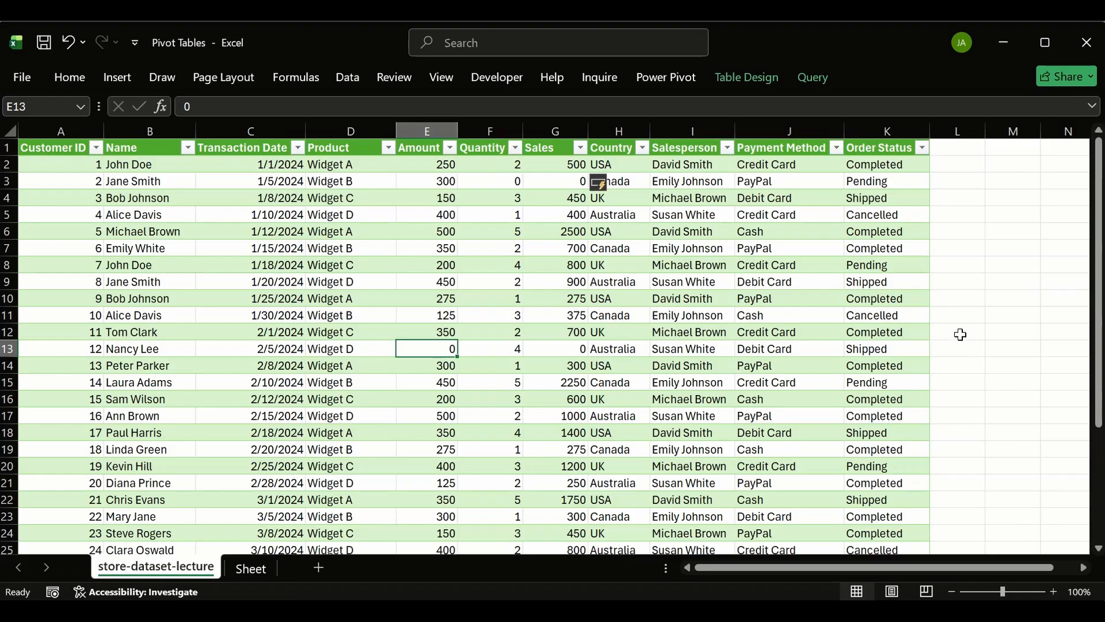
left_click(1004, 349)
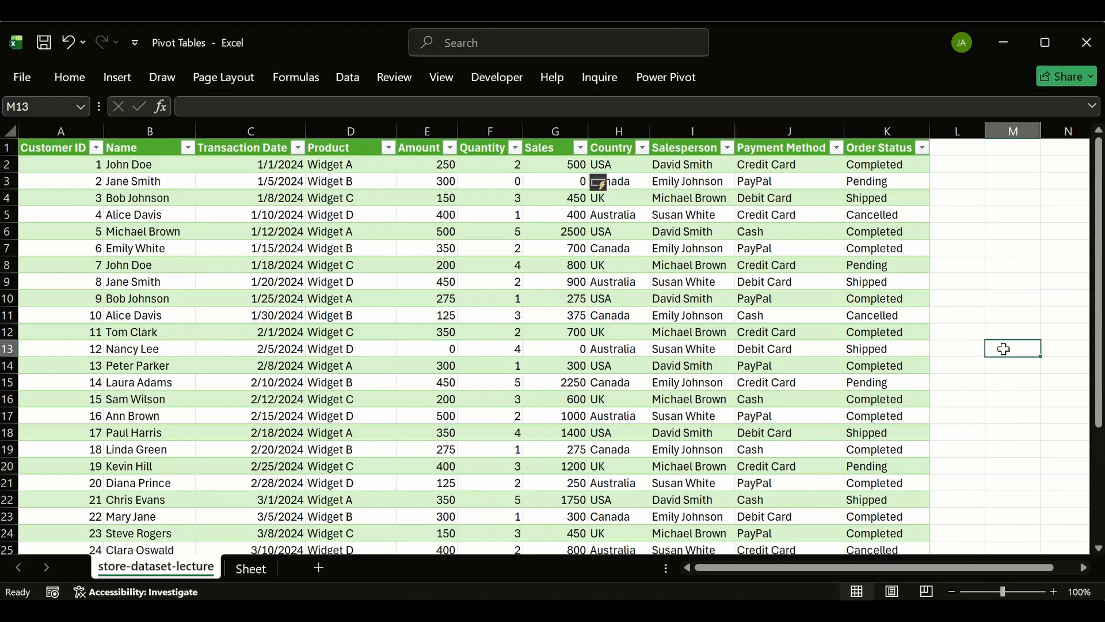
type("=aver")
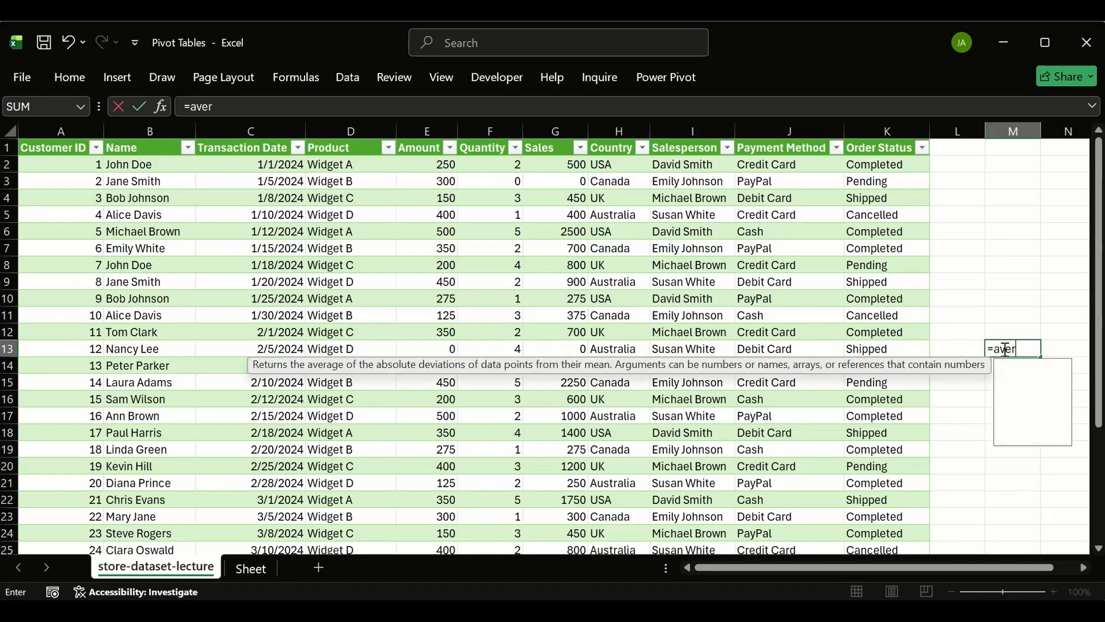
key("Down")
key("Down")
key("Tab")
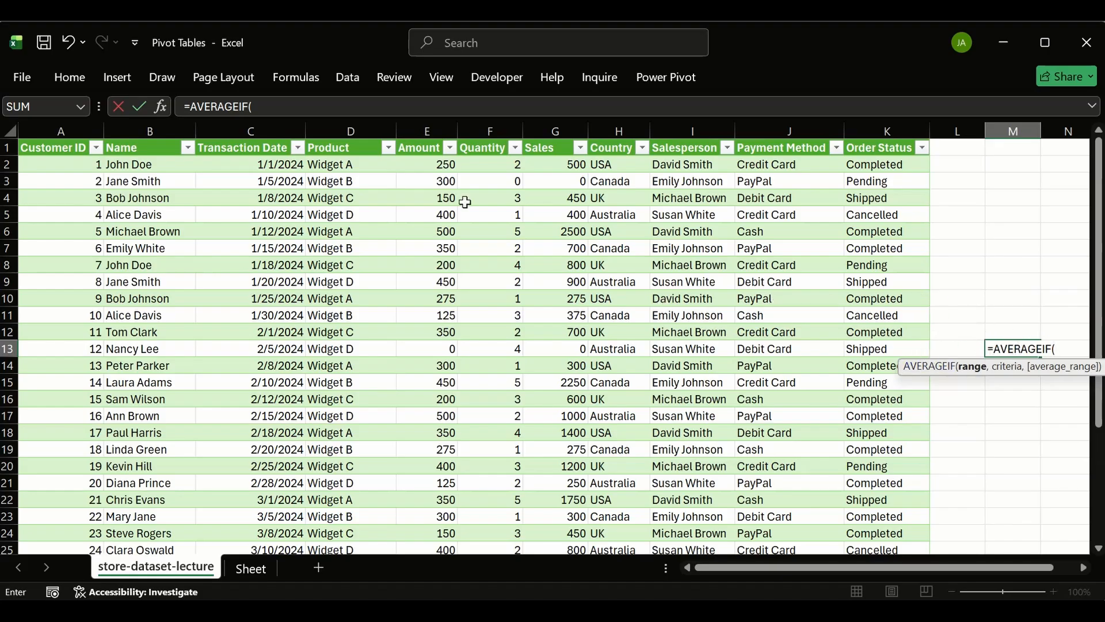
left_click_drag(412, 168, 424, 524)
scroll(526, 330, "up", 3)
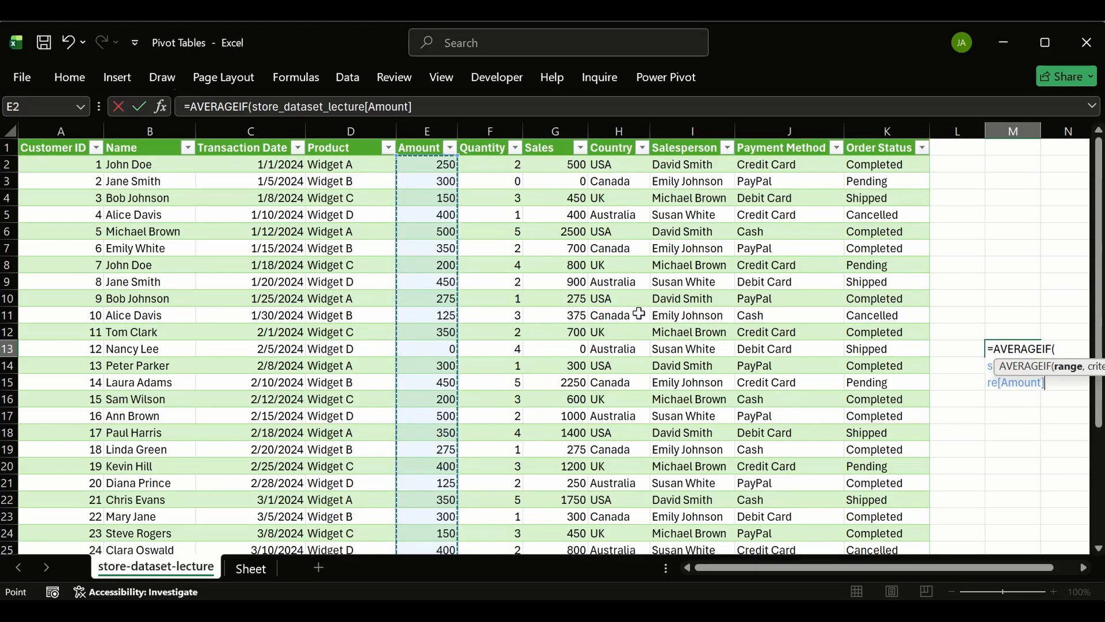
key("BackSpace")
key("BackSpace")
key("BackSpace")
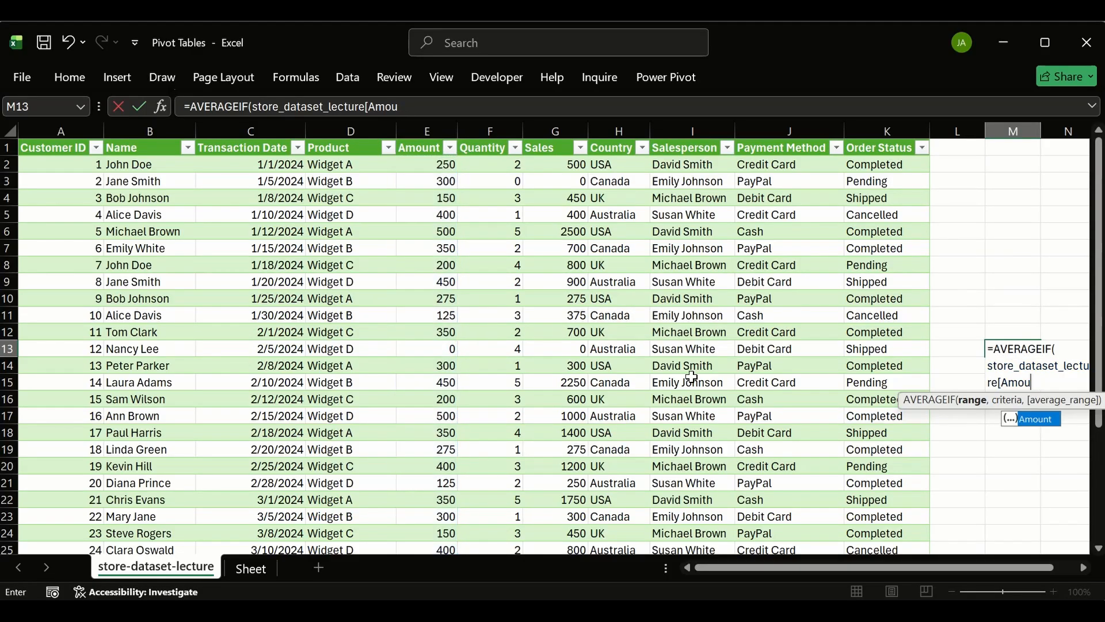
key("BackSpace")
key("BackSpace")
key("BackSpace")
key("BackSpace")
key("BackSpace")
key("BackSpace")
key("BackSpace")
key("BackSpace")
key("BackSpace")
key("BackSpace")
key("BackSpace")
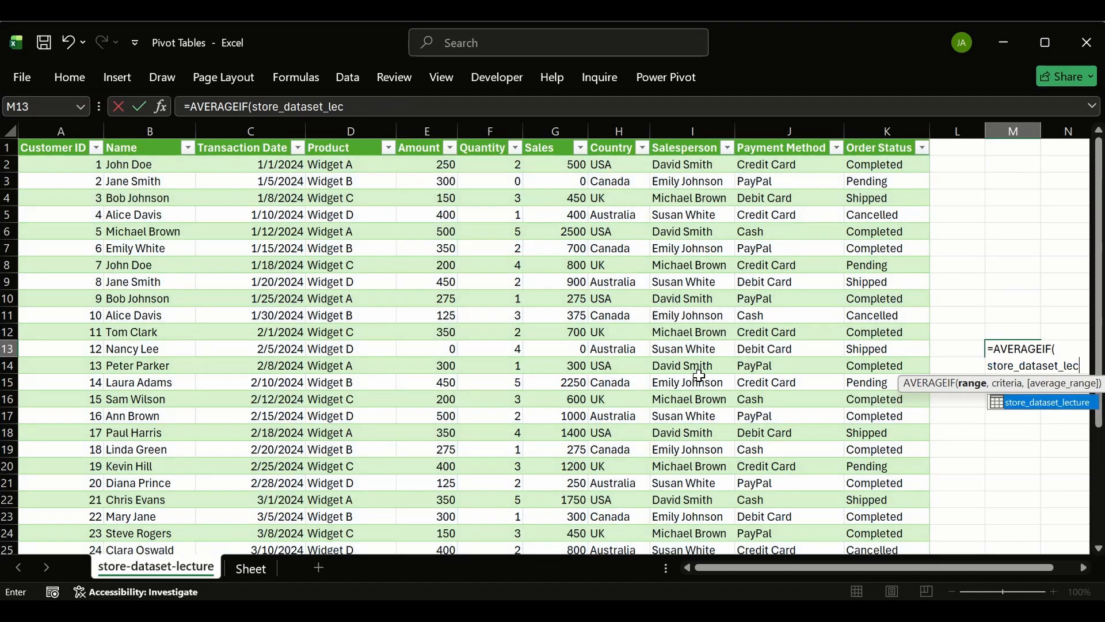
key("BackSpace")
key("BackSpace")
key("BackSpace")
key("BackSpace")
key("BackSpace")
key("BackSpace")
key("BackSpace")
key("BackSpace")
key("BackSpace")
key("BackSpace")
key("BackSpace")
key("BackSpace")
key("BackSpace")
key("BackSpace")
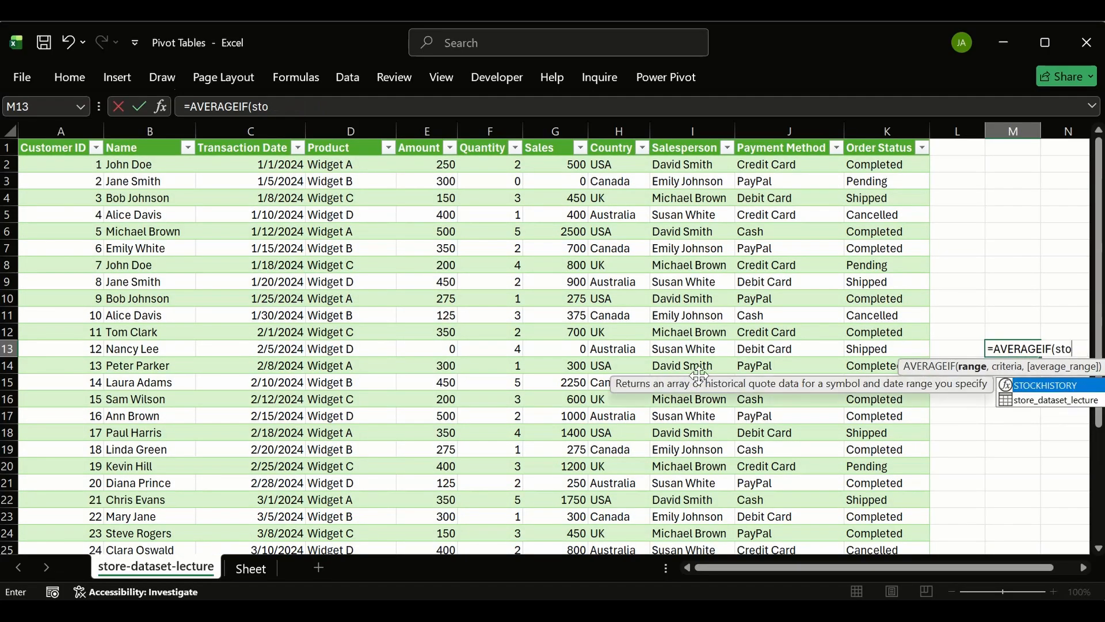
key("BackSpace")
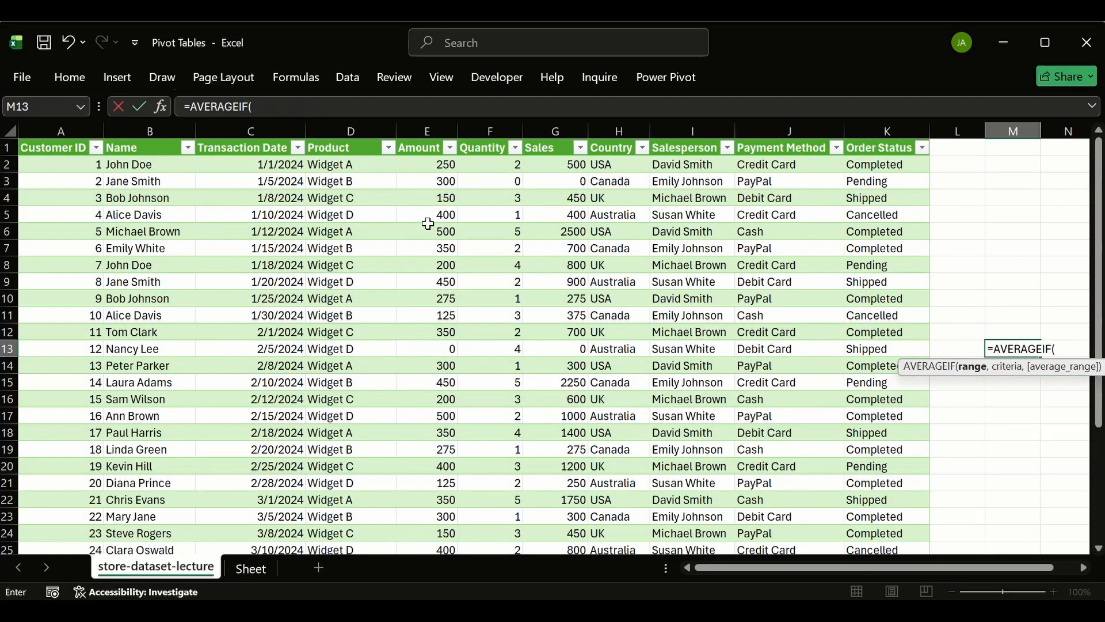
left_click_drag(333, 167, 333, 209)
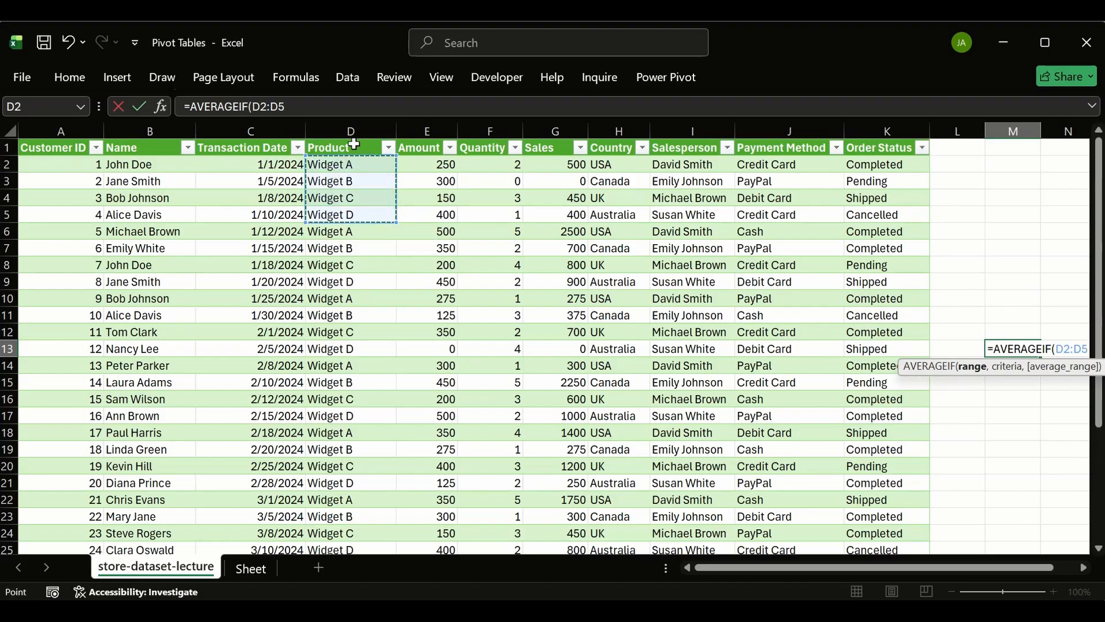
key("Escape")
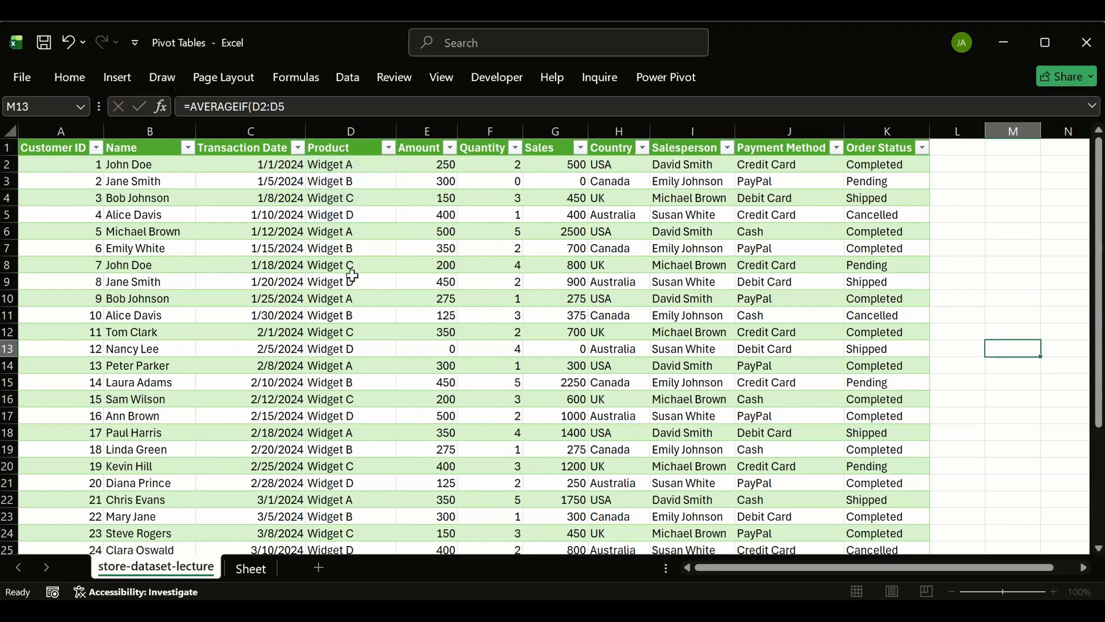
- Rename the store data table to dataset
left_click(450, 229)
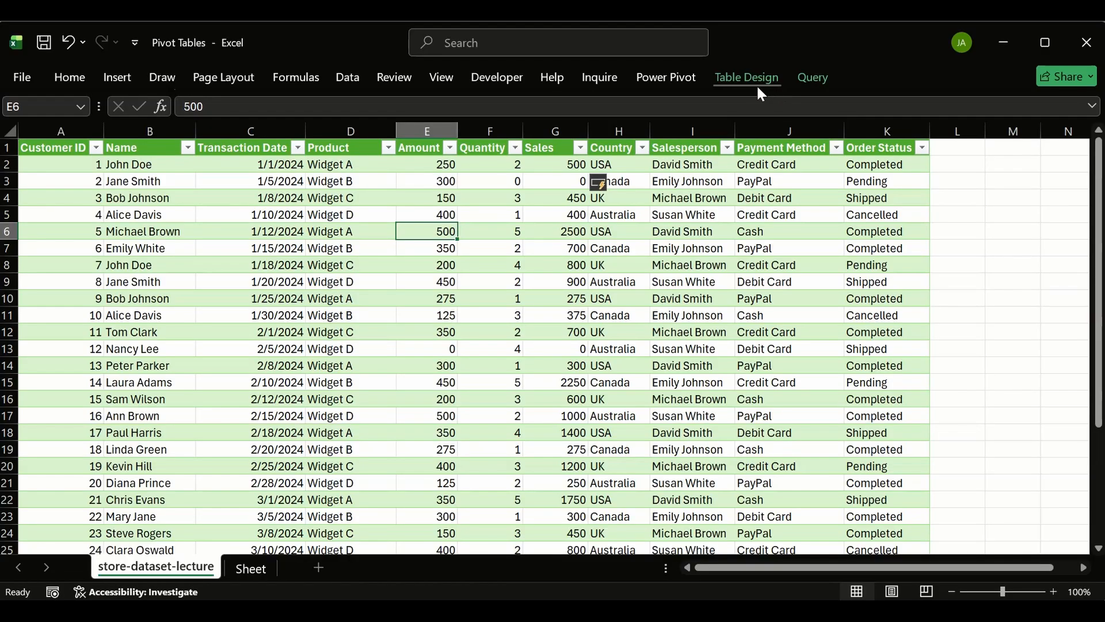
left_click(83, 125)
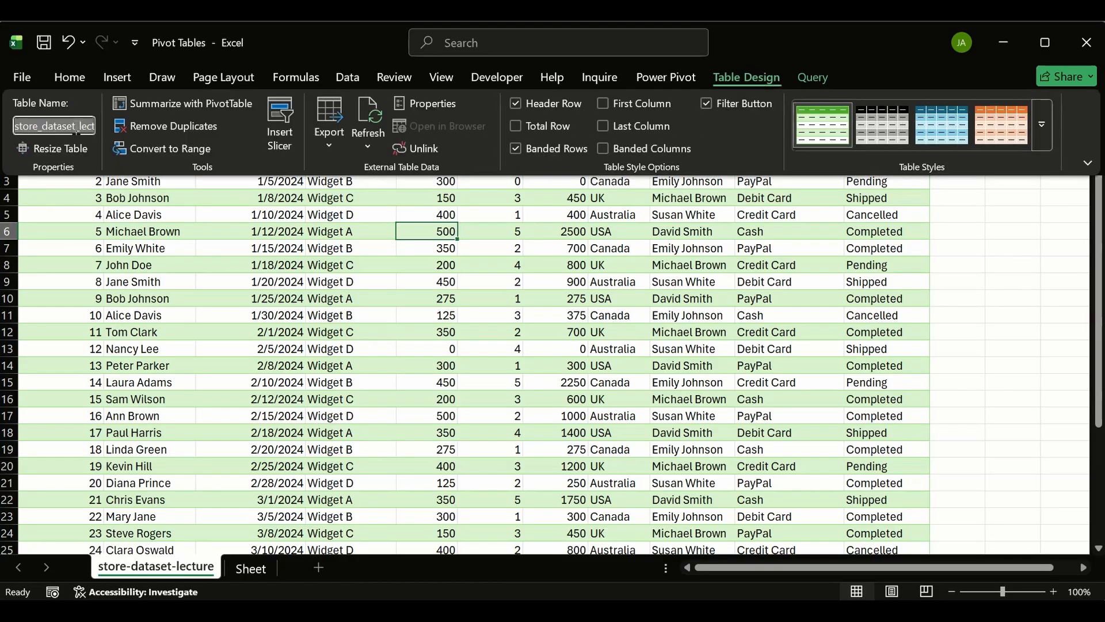
left_click(45, 125)
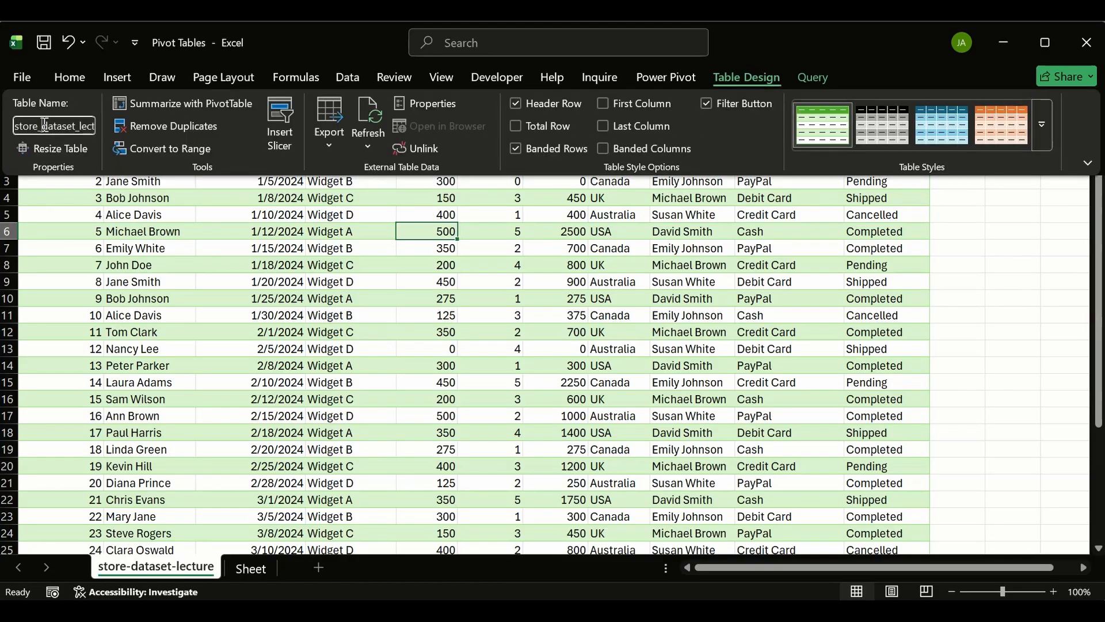
left_click_drag(44, 125, 86, 125)
key("BackSpace")
key("BackSpace")
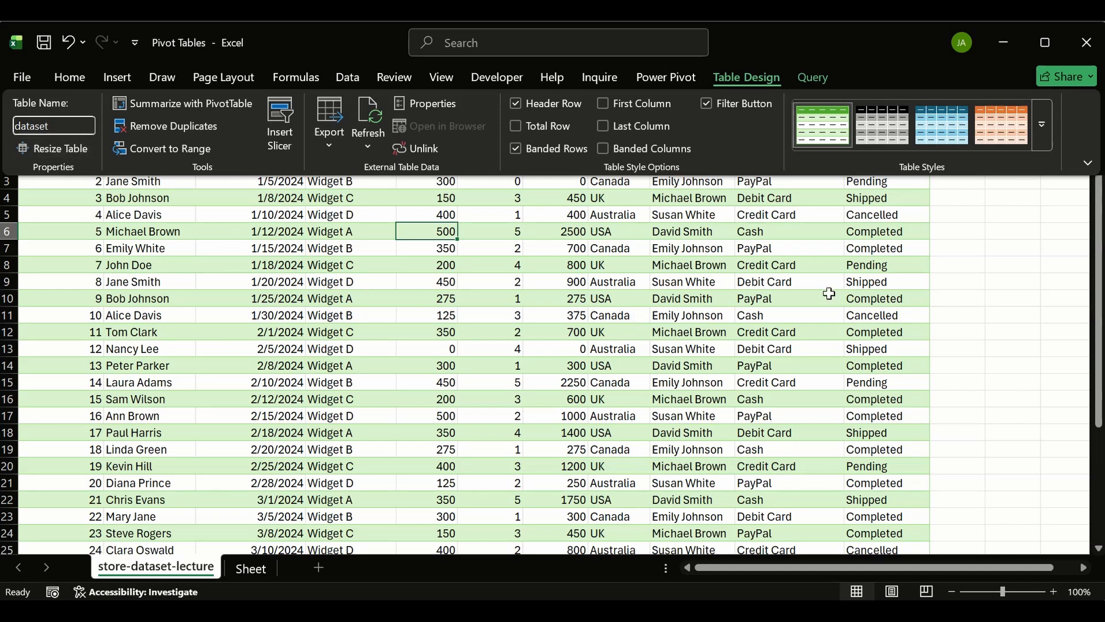
left_click(947, 350)
- Start an AVERAGEIF formula in cell M13 with dataset[Product] as its range
left_click(997, 351)
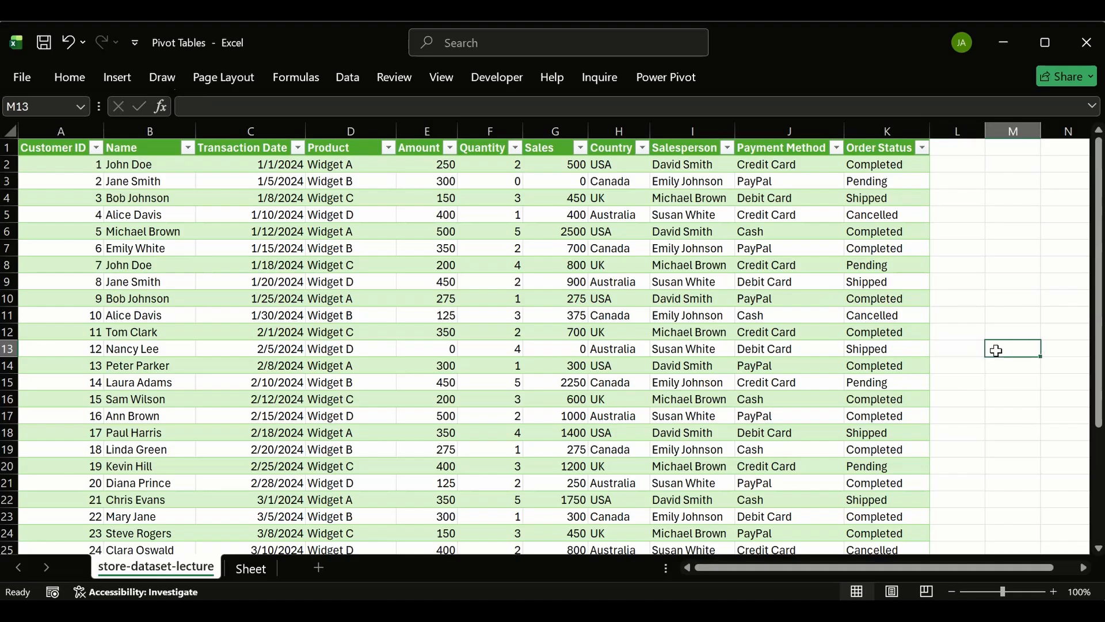
type("=averag")
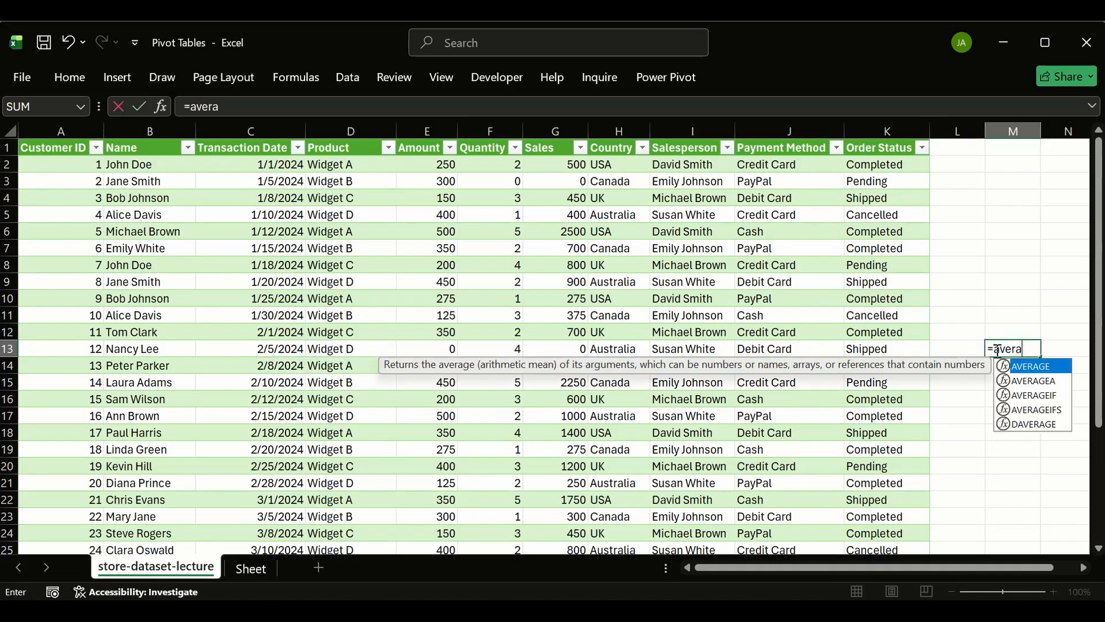
key("Down")
key("Down")
key("Tab")
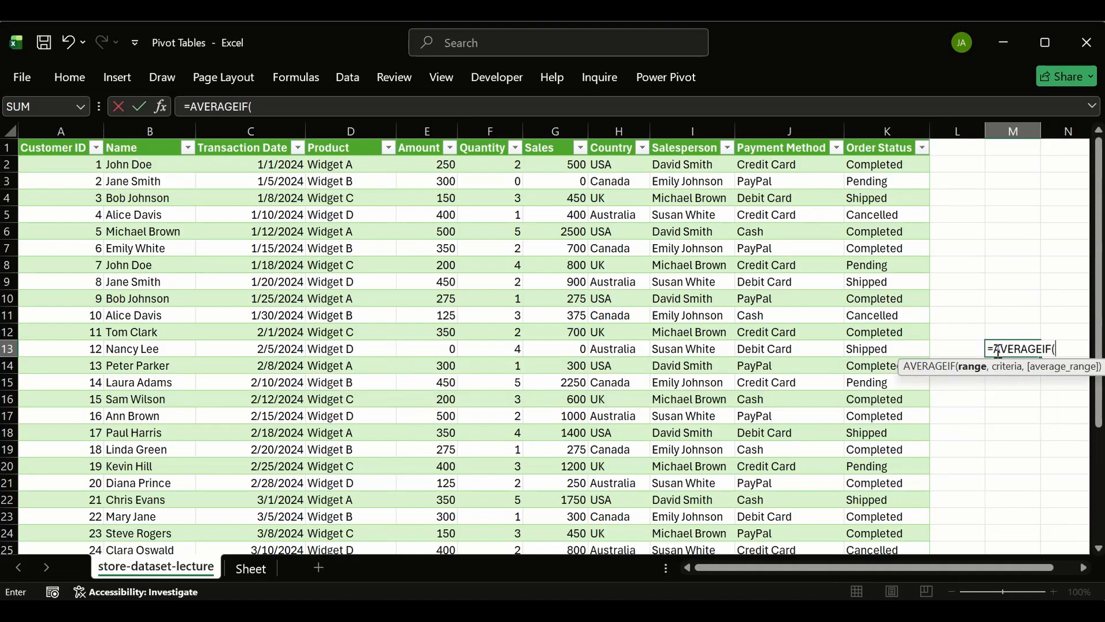
type("sto")
key("BackSpace")
key("BackSpace")
key("BackSpace")
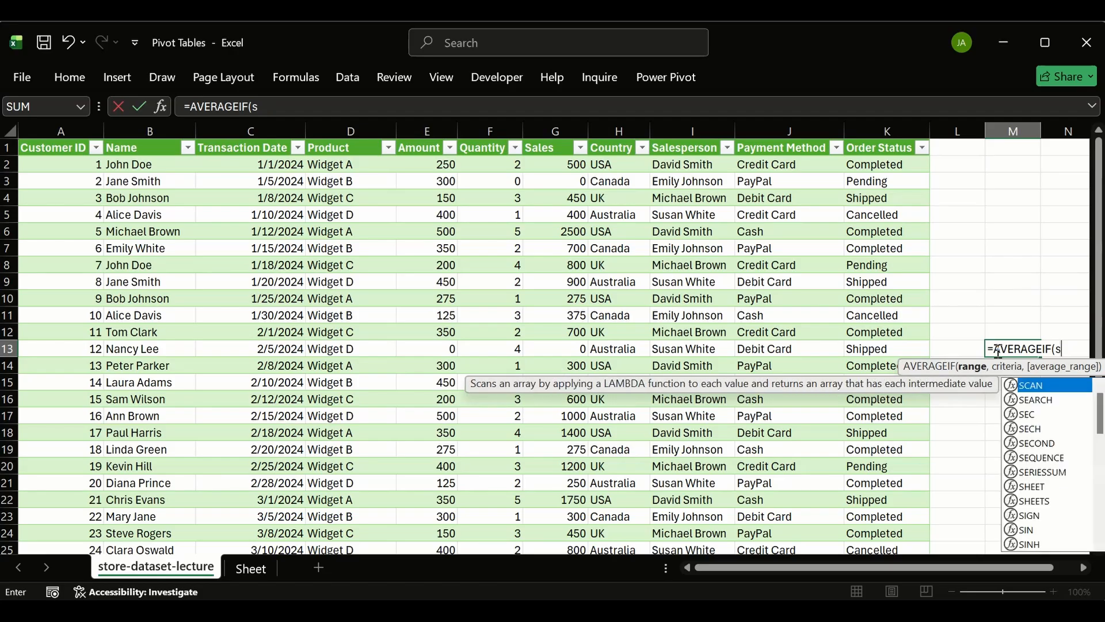
type("dat")
key("Tab")
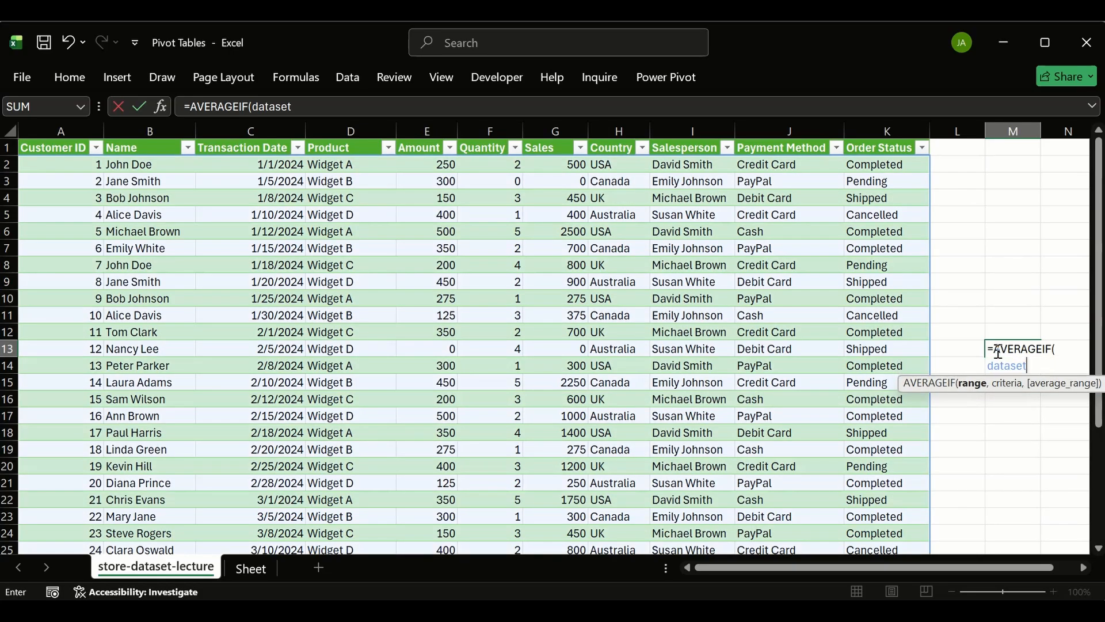
type("[")
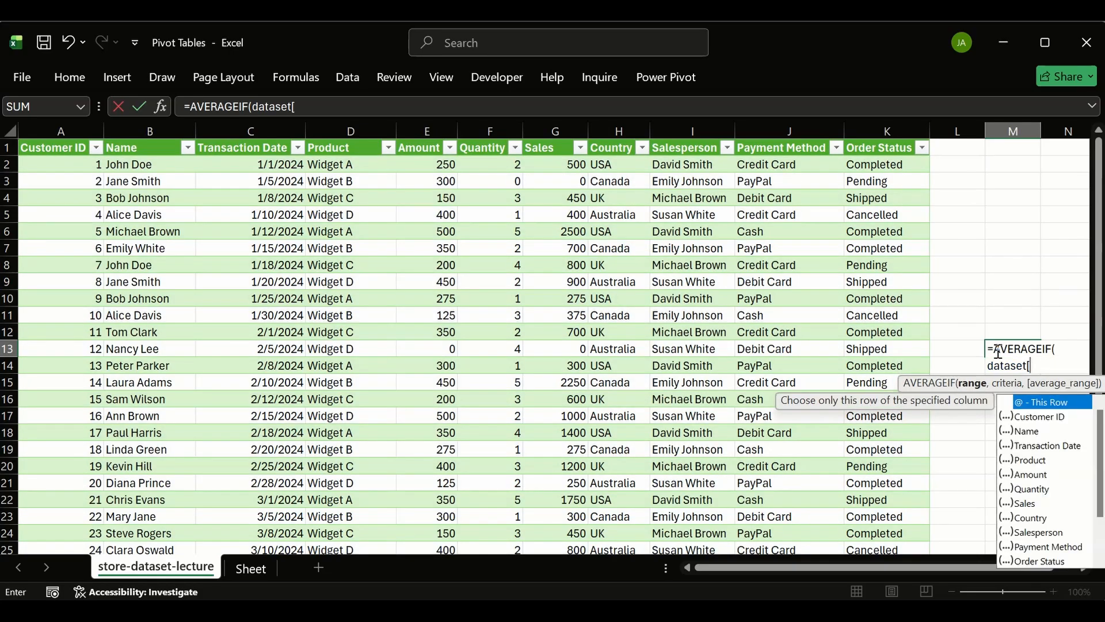
type("pr")
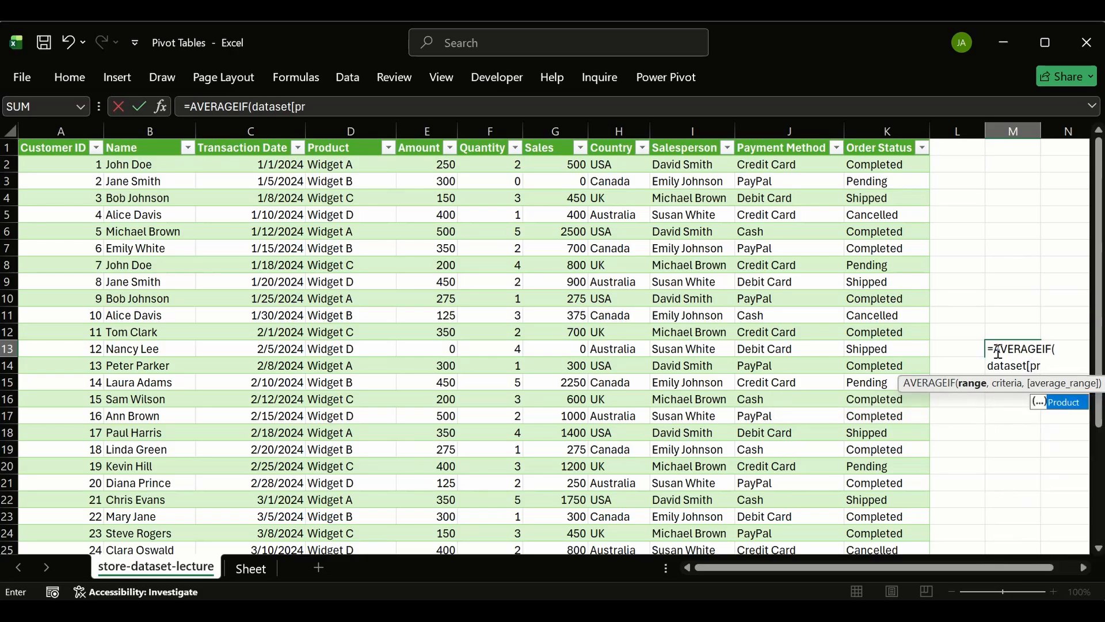
key("Tab")
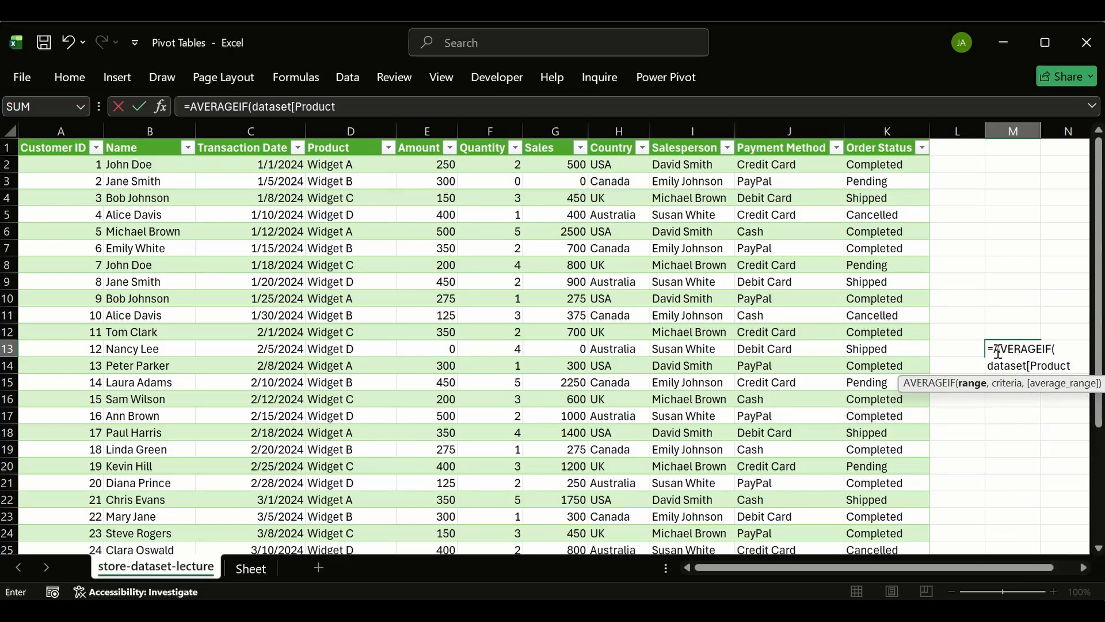
type("],")
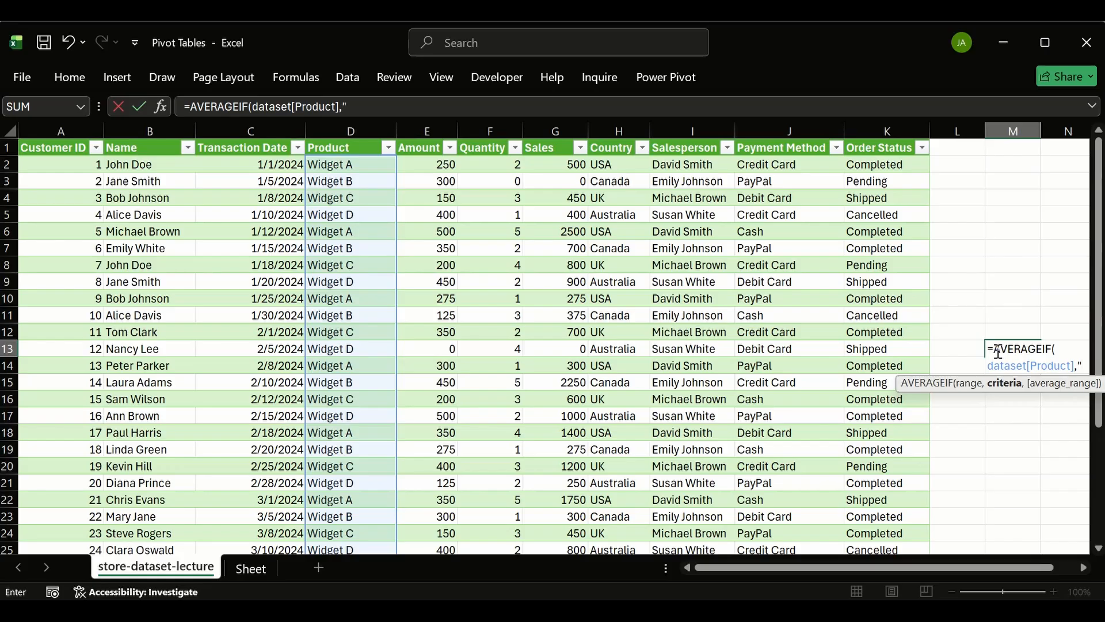
- Enter "Widget D" as the criteria of the AVERAGEIF formula
type("\"W")
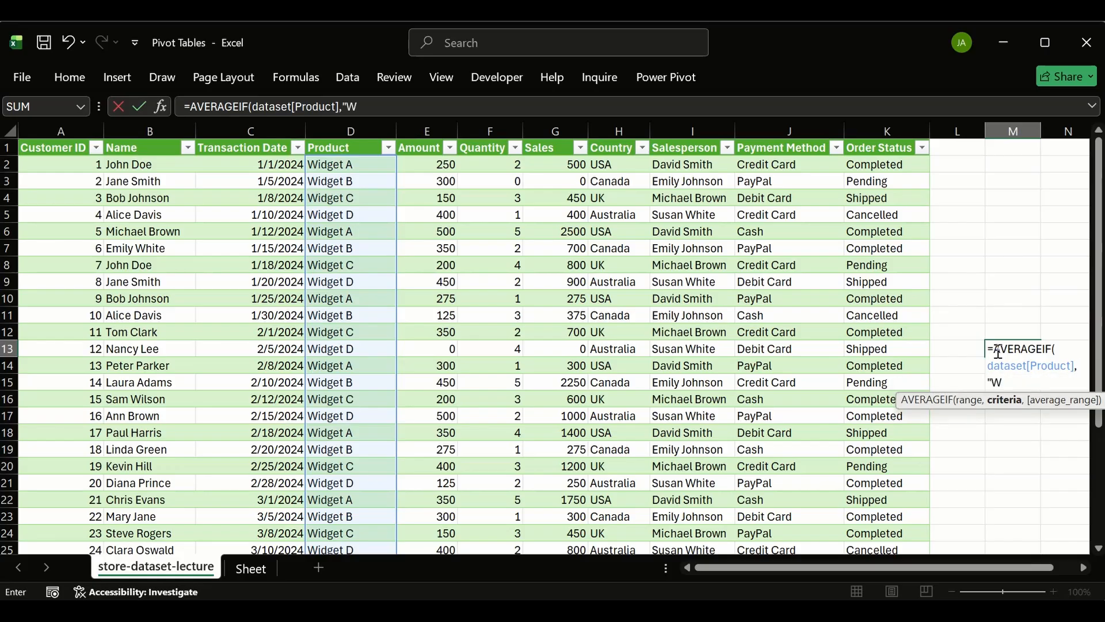
type("idegt")
key("BackSpace")
key("BackSpace")
key("BackSpace")
type(",")
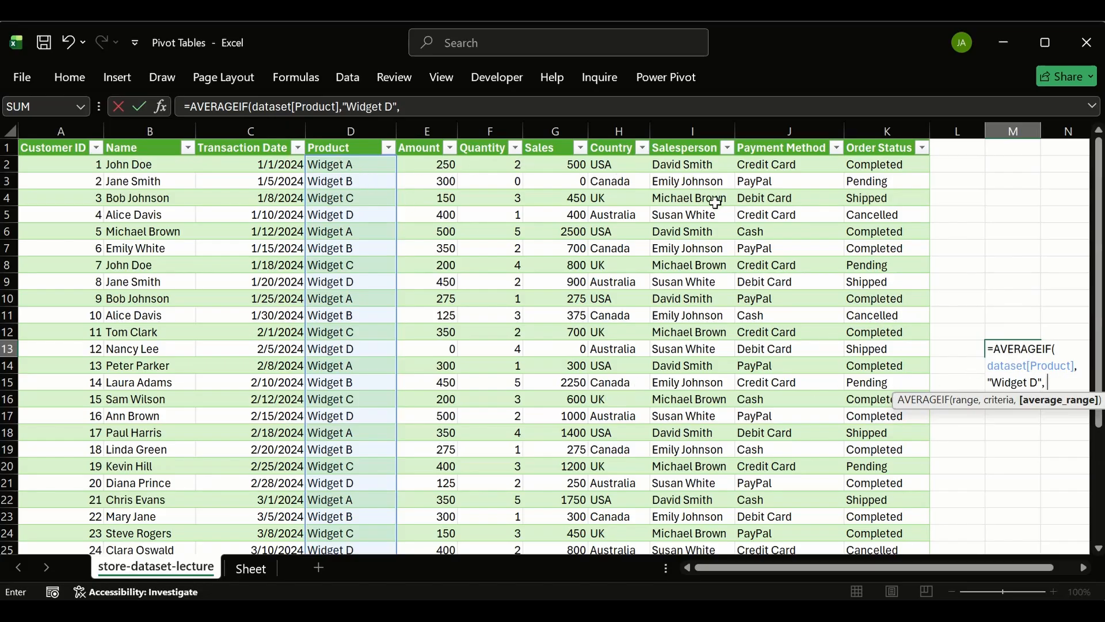
- Complete the AVERAGEIF formula in M13 with dataset[Amount] as the average range
type("DA")
key("Tab")
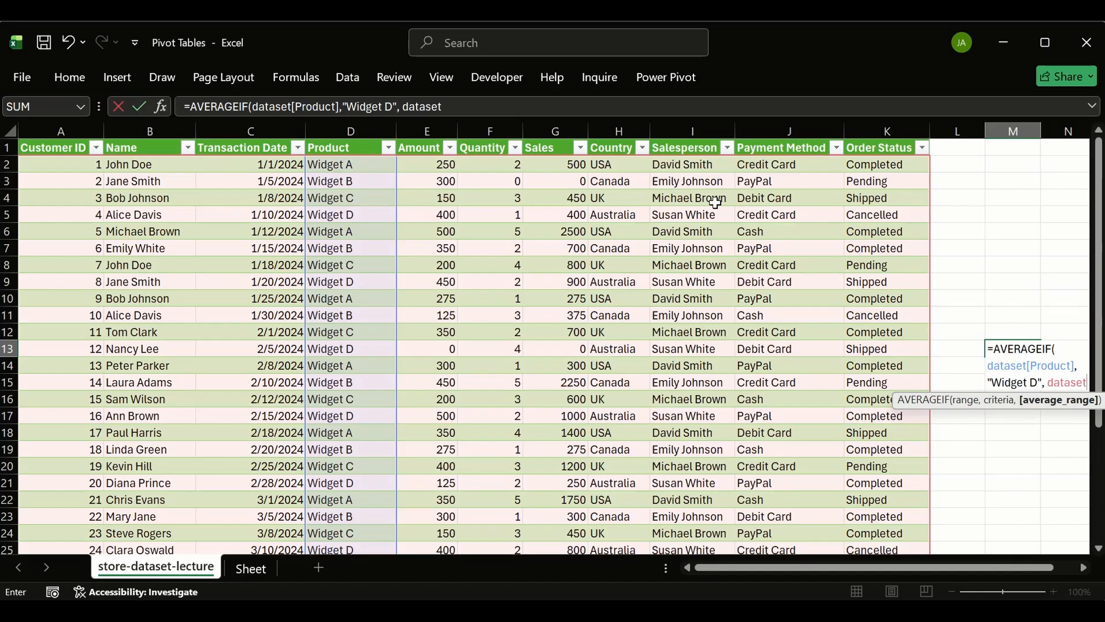
type("[")
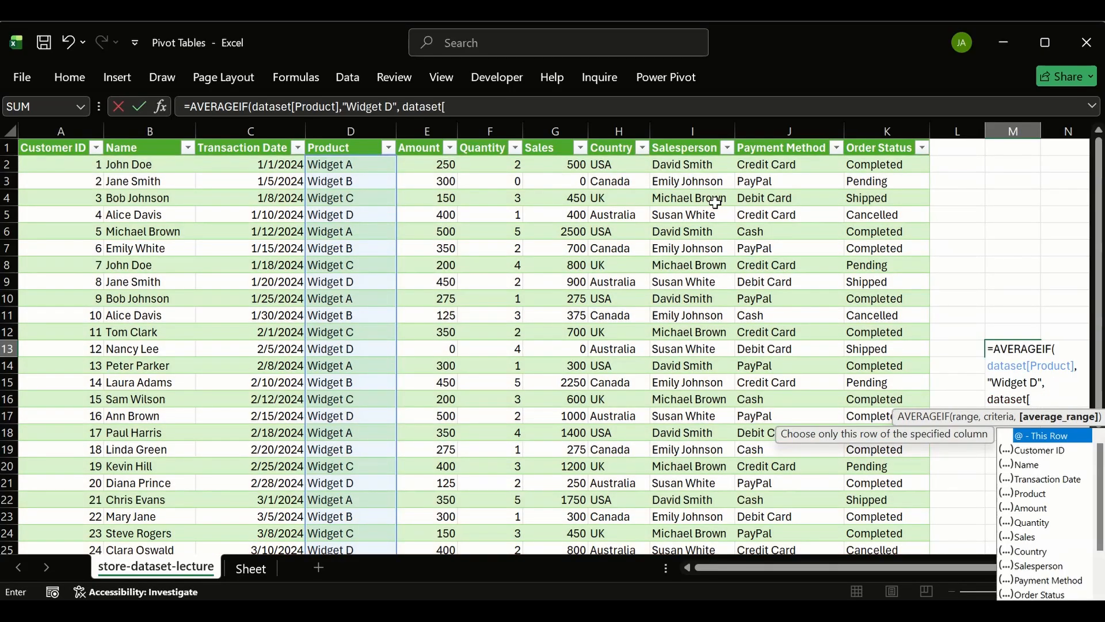
type("A")
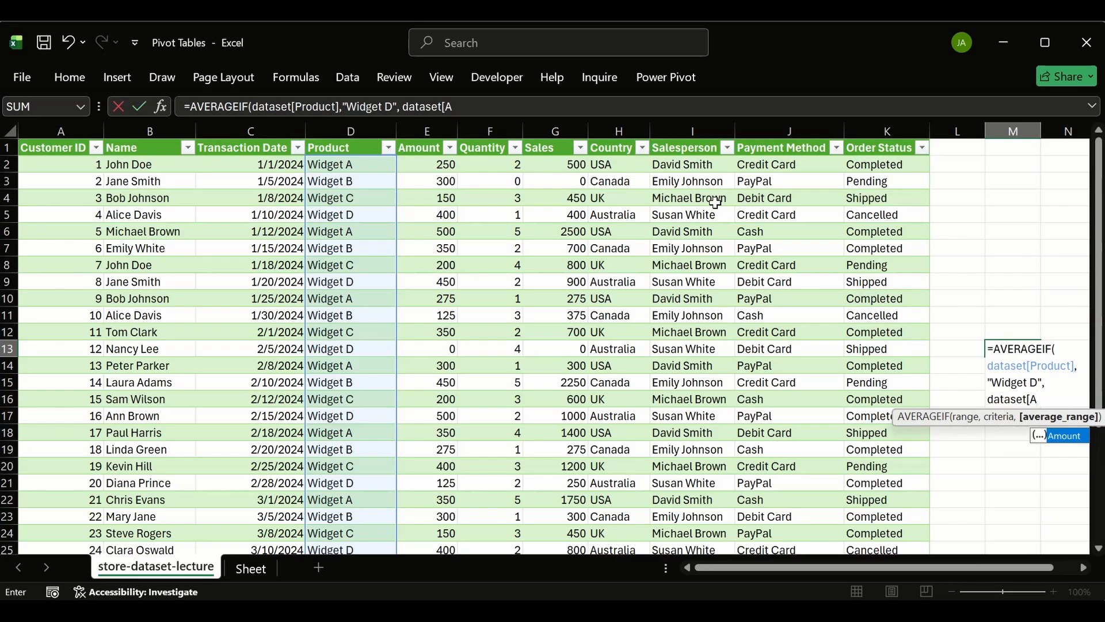
key("Tab")
type("]")
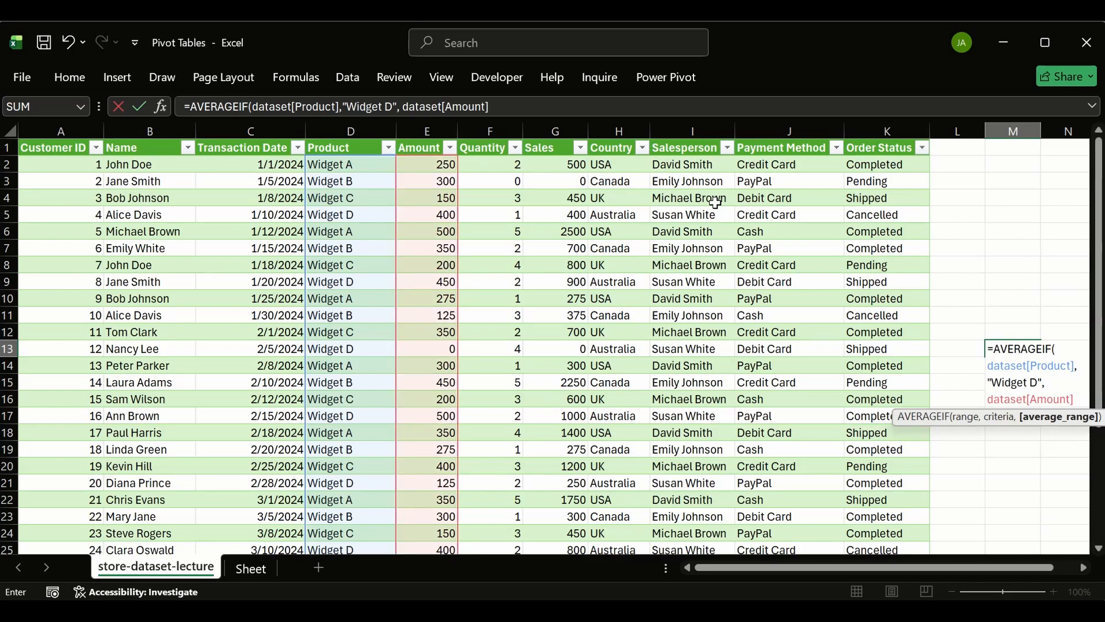
type(")")
key("Return")
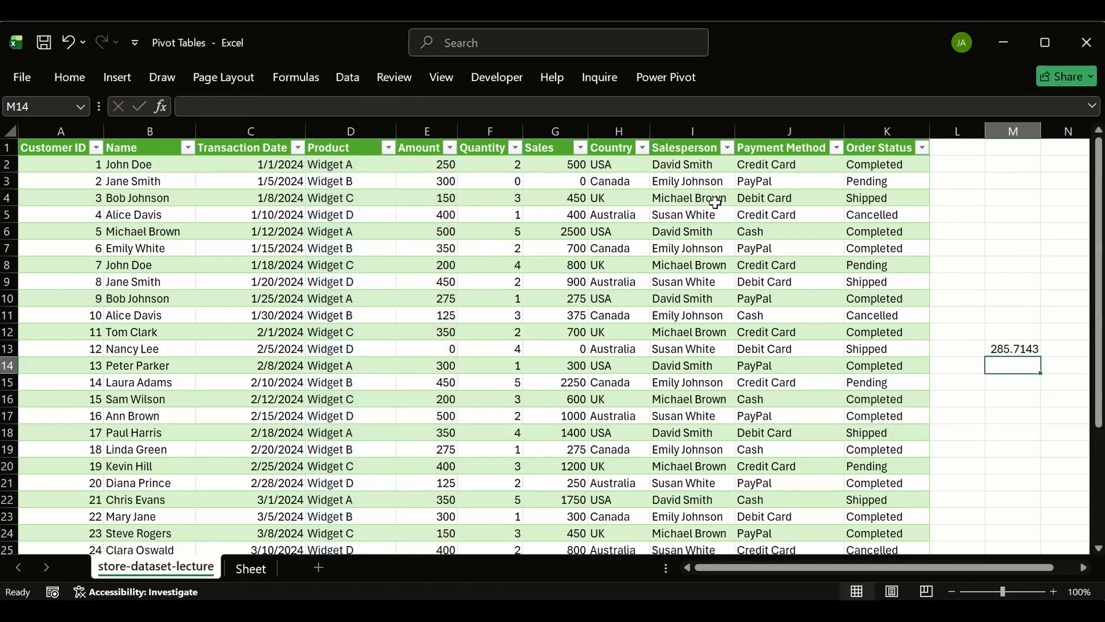
- Clear the zero Amount in cell E13 of the Widget D row
left_click(447, 347)
key("Delete")
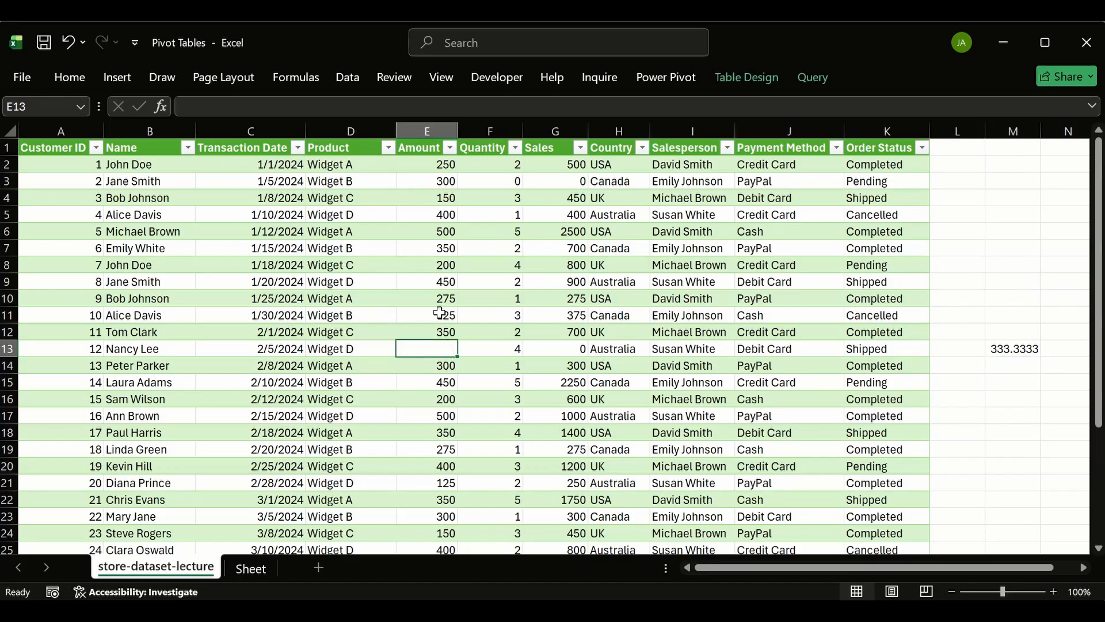
- Clear the zero Amount in cell E30 of the Widget A row, then return to cell E13
scroll(436, 314, "down", 1)
scroll(436, 313, "down", 3)
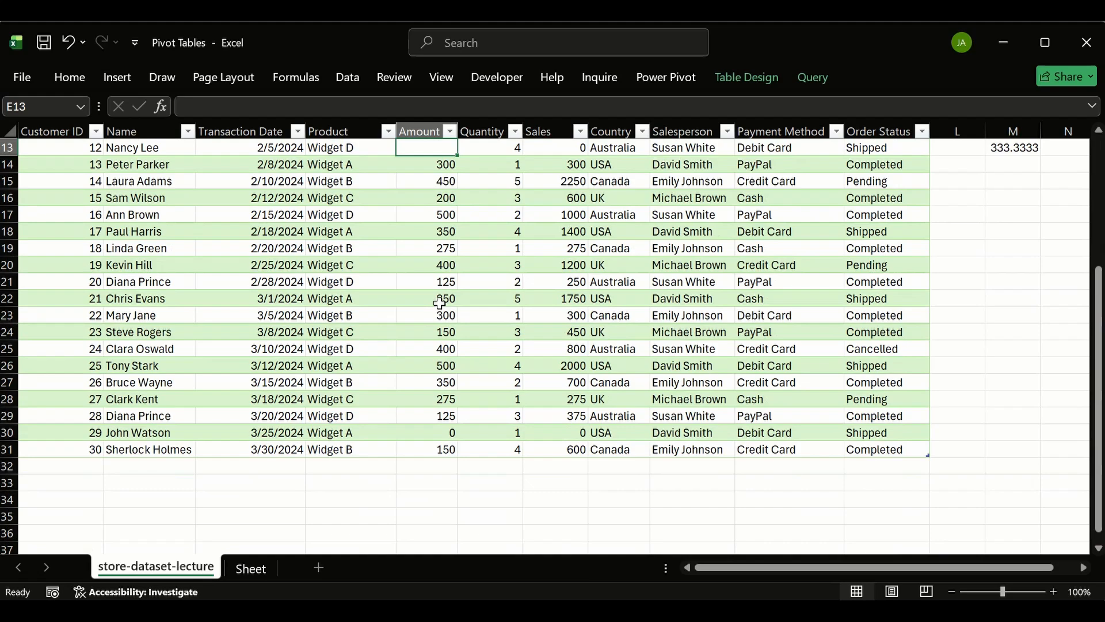
left_click(442, 432)
scroll(443, 435, "up", 3)
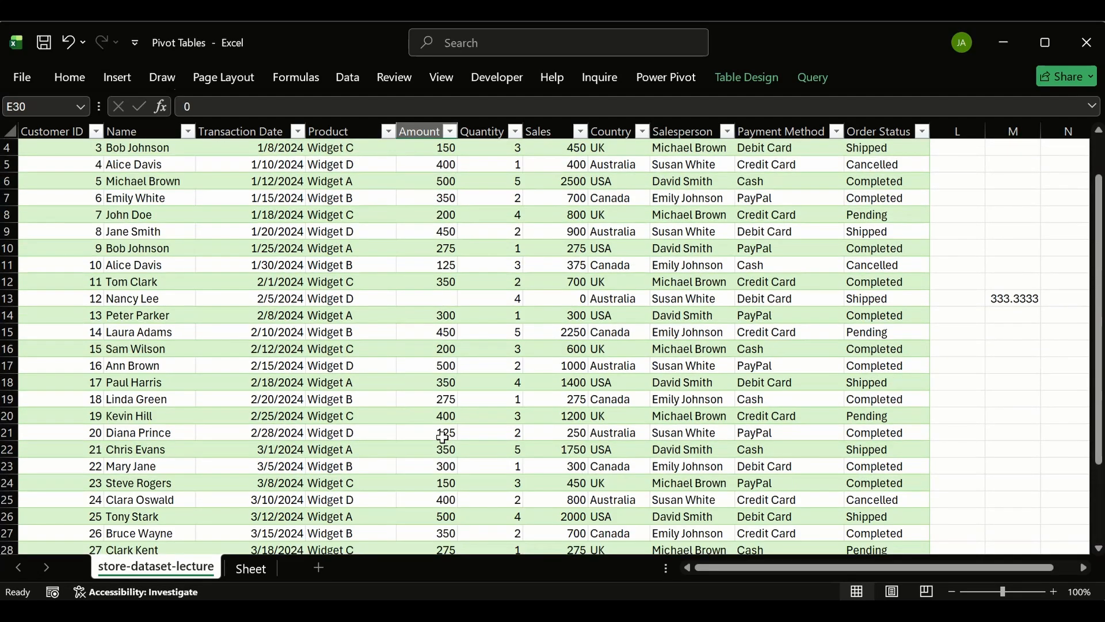
scroll(443, 437, "down", 1)
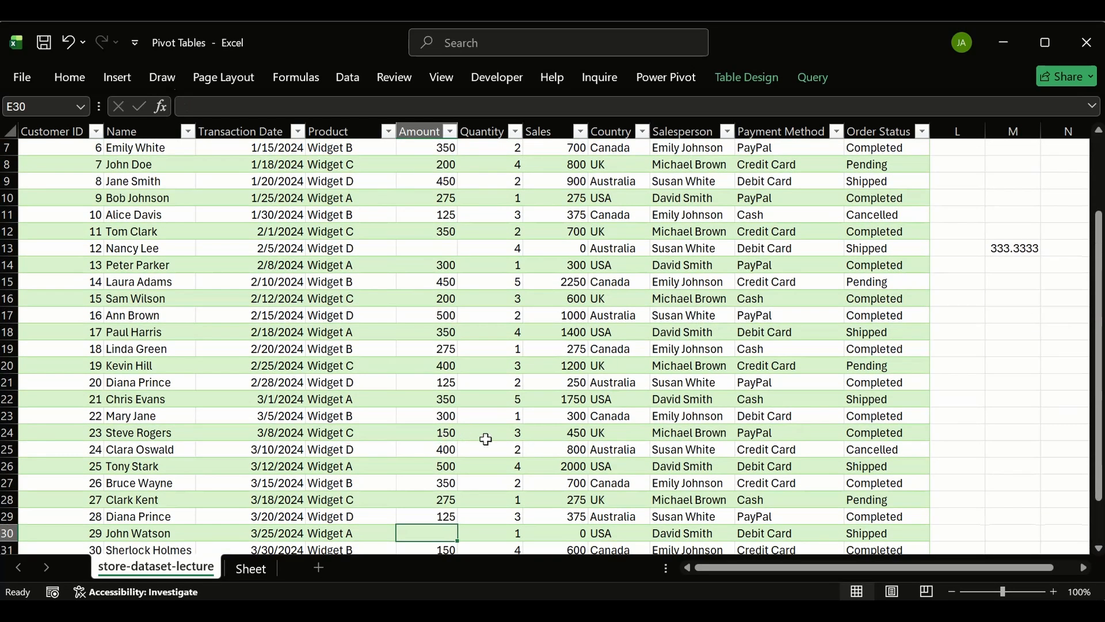
scroll(486, 437, "down", 1)
scroll(434, 369, "up", 3)
left_click(430, 348)
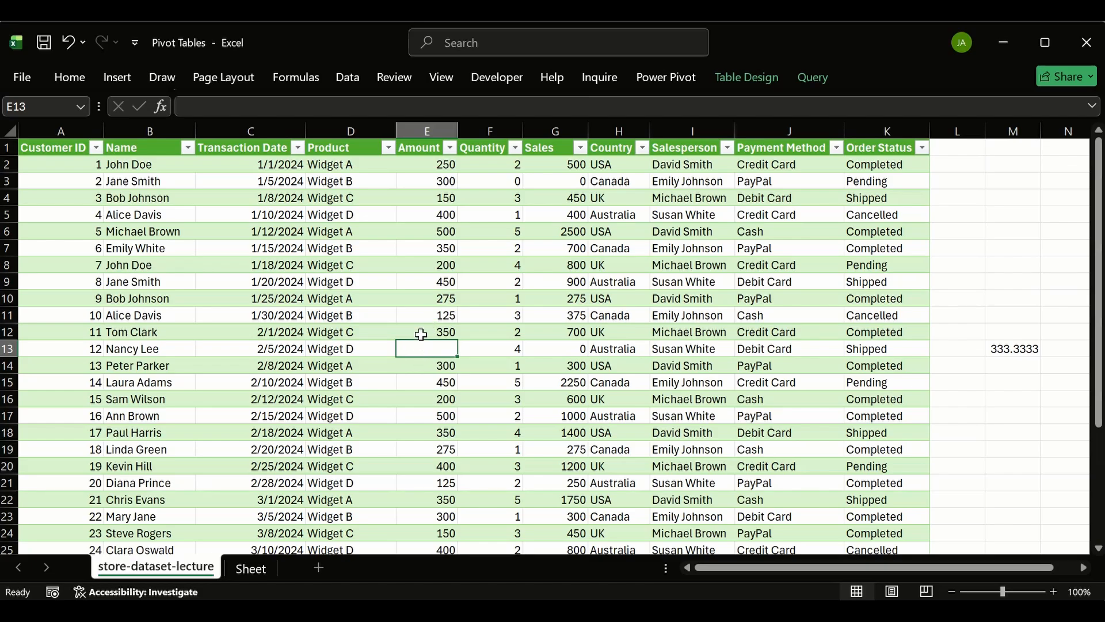
- Enter the sample values 2, 3 and 0 in cells M3 to M5 beside the table
left_click(1002, 186)
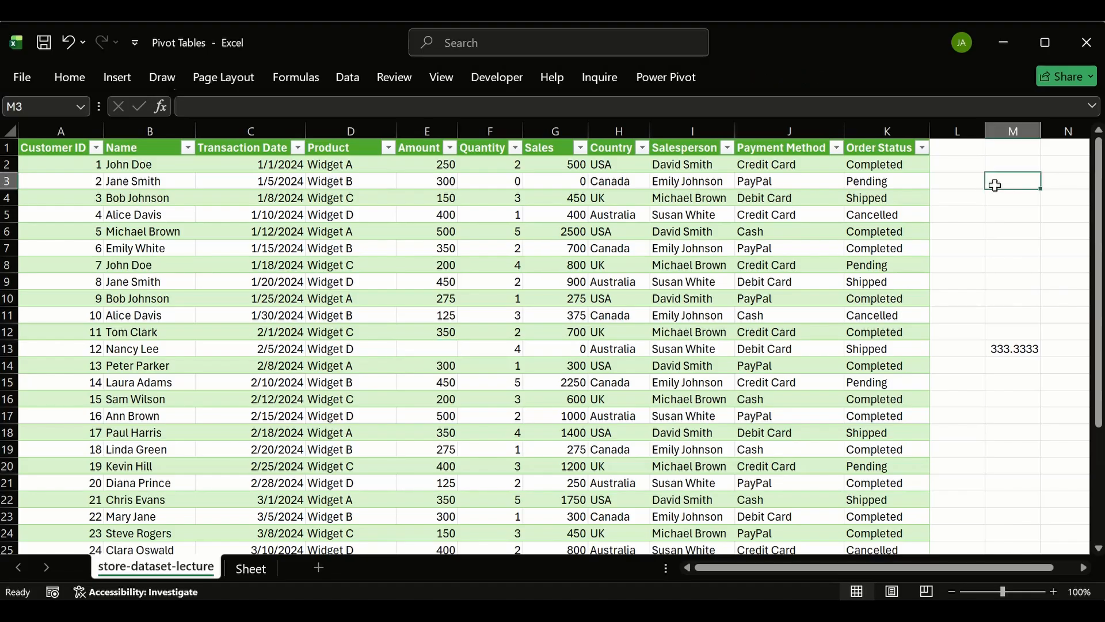
type("2")
key("Return")
type("3")
key("Return")
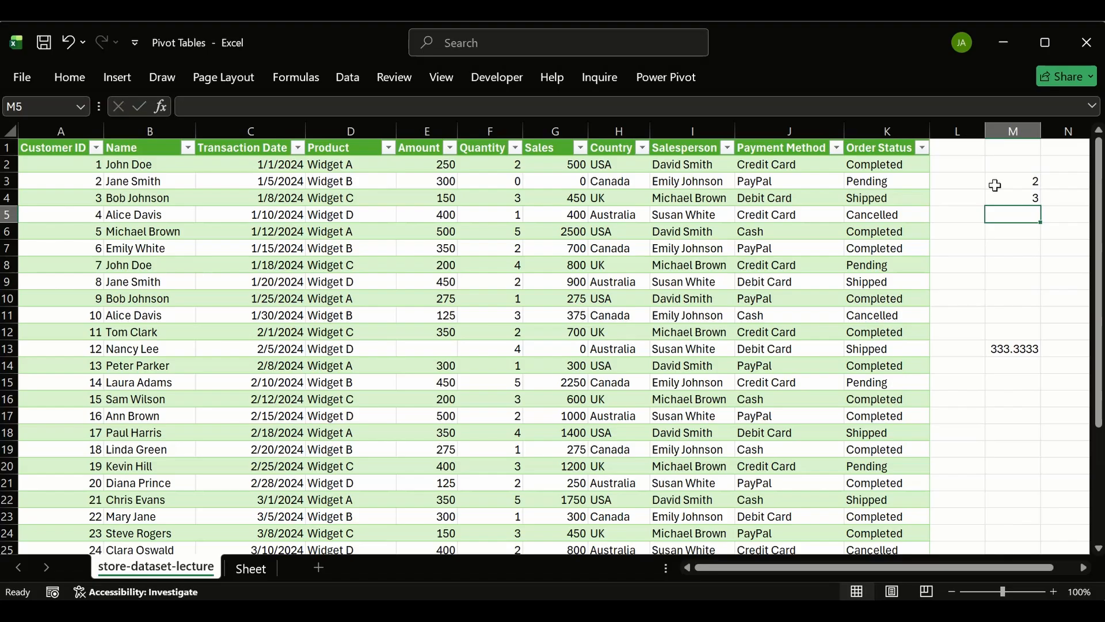
type("0")
key("Return")
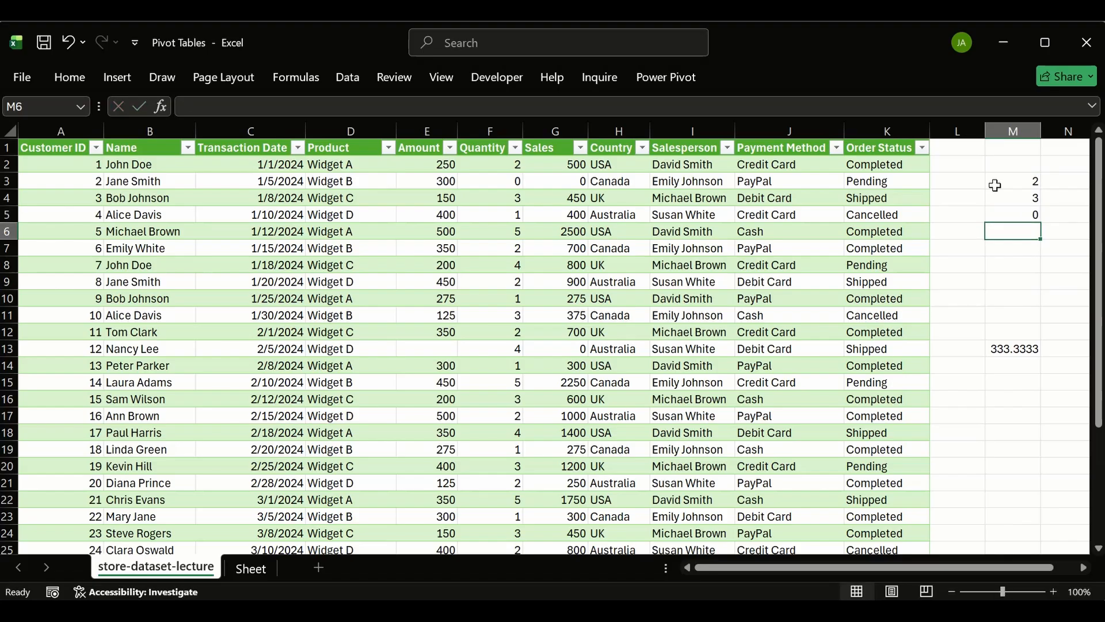
key("Return")
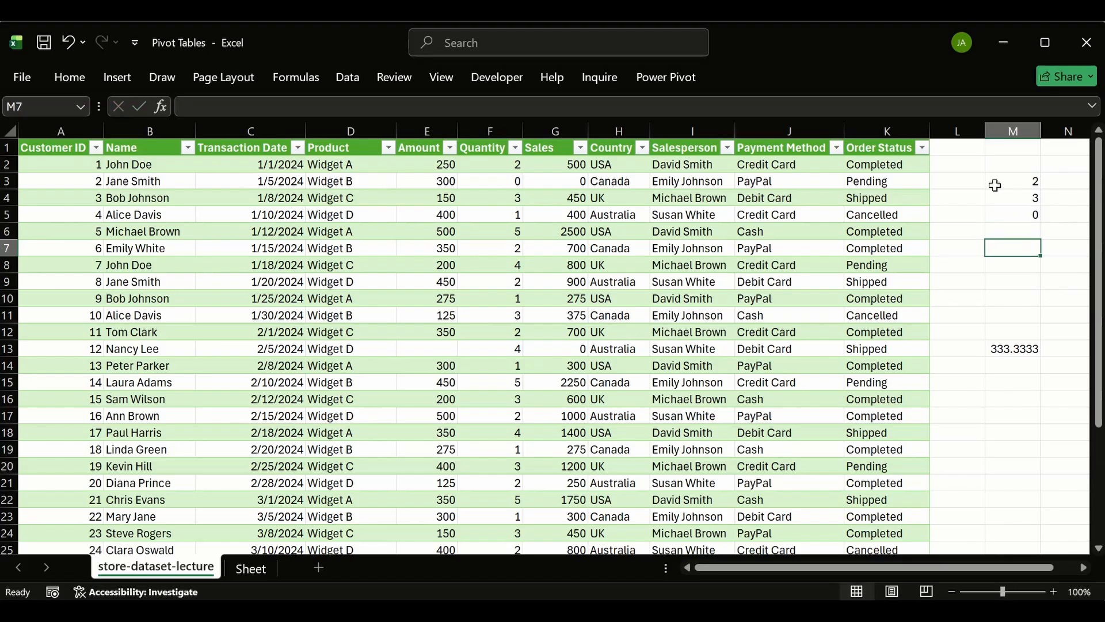
- Average the sample values M3 to M5 with an AVERAGE formula in cell M7
type("=AVE")
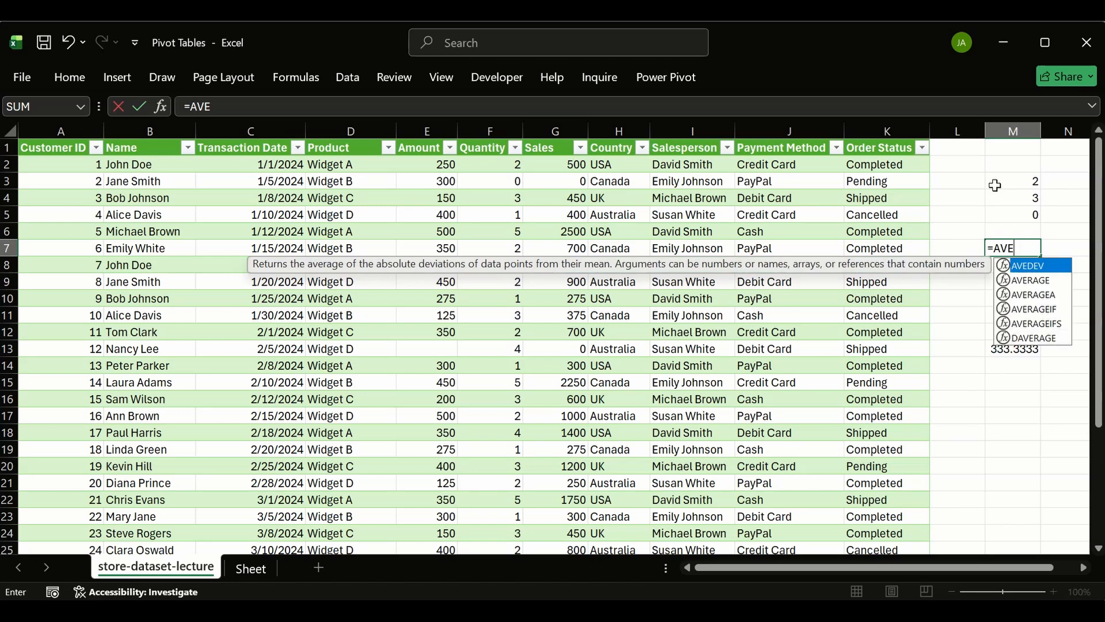
key("Down")
key("Tab")
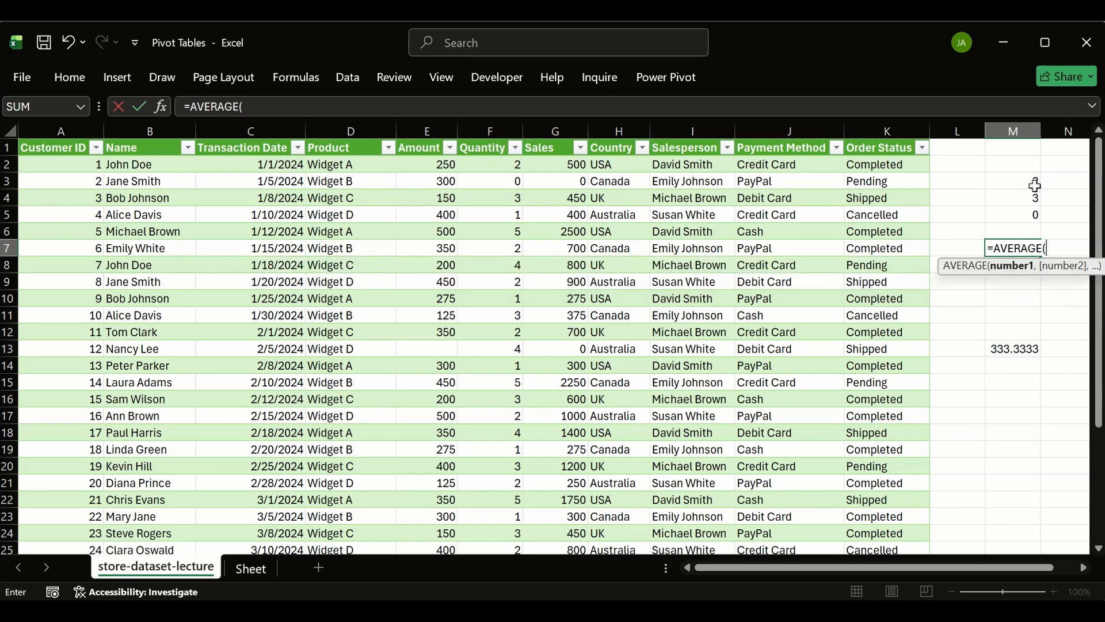
left_click_drag(1035, 181, 1035, 214)
key("Return")
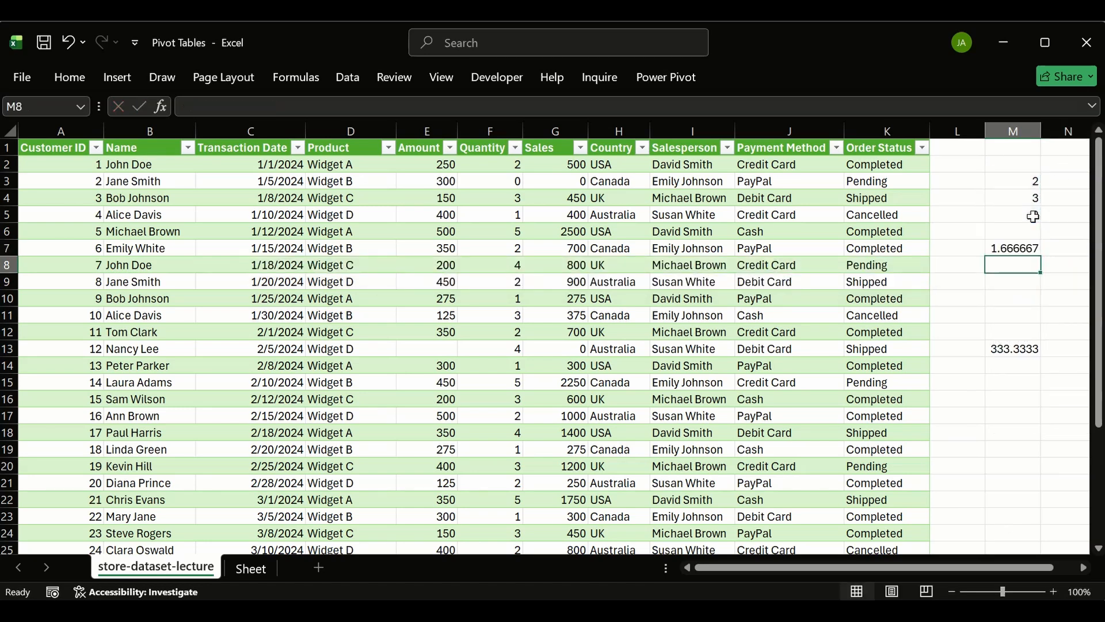
- Average only the two nonzero sample values, M3 and M4, with an AVERAGE formula in cell N3
left_click(1068, 182)
type("=AVER")
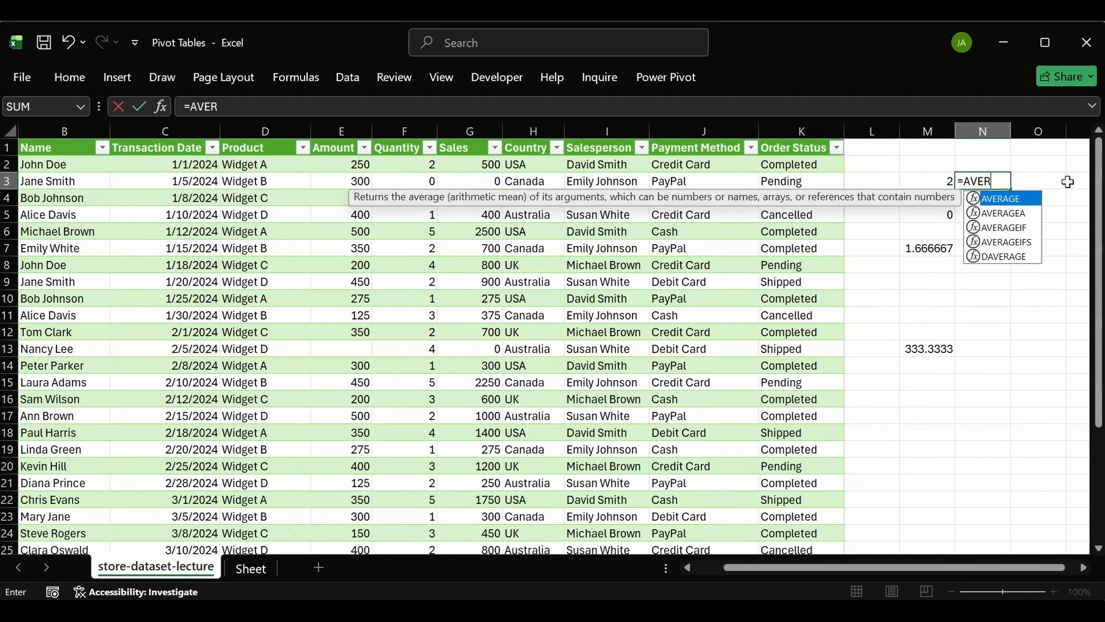
key("Tab")
left_click_drag(938, 181, 935, 195)
key("Return")
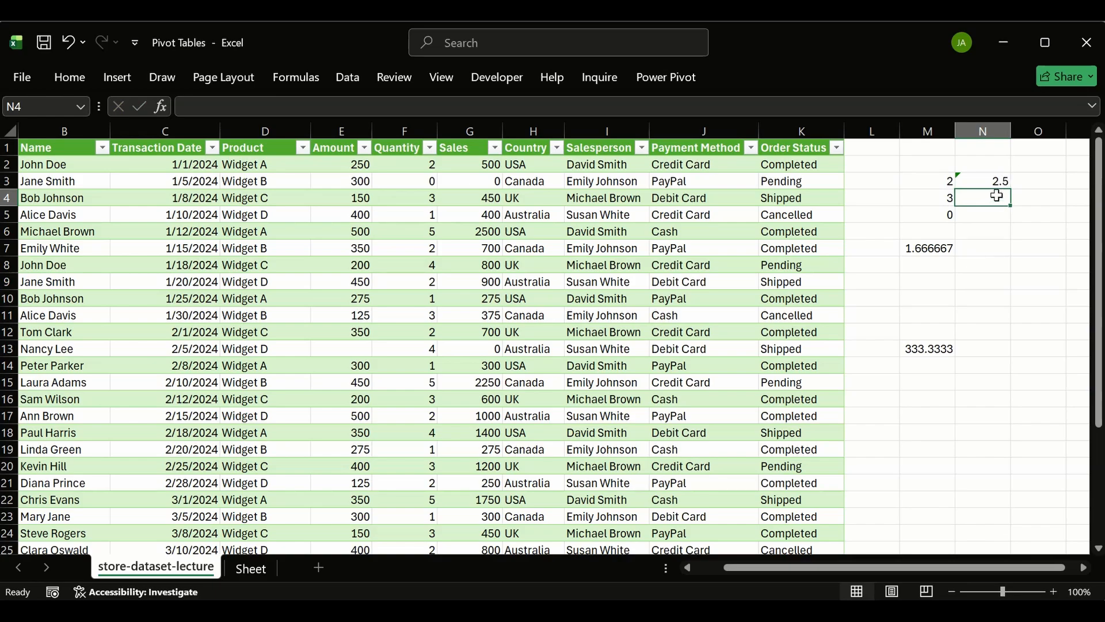
left_click(1035, 246)
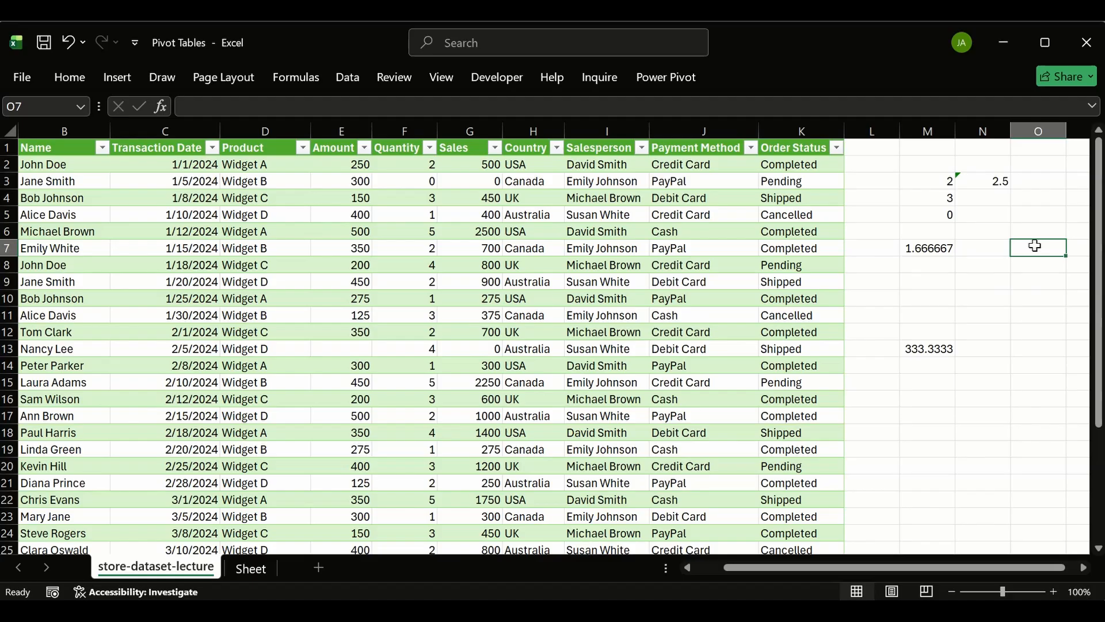
type("2+3")
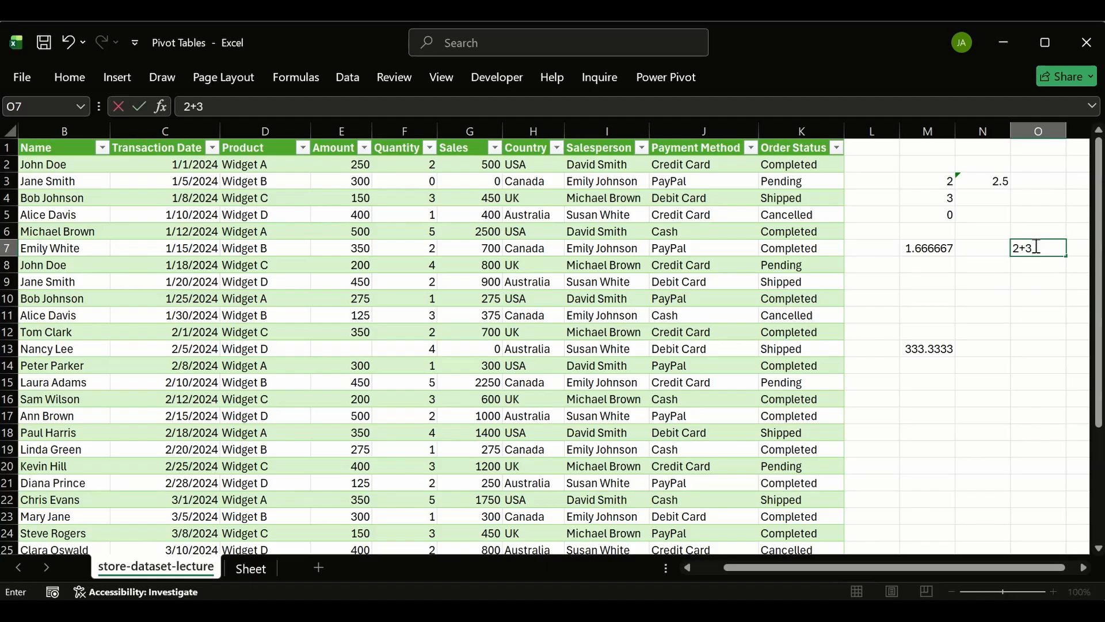
type("+0")
key("Escape")
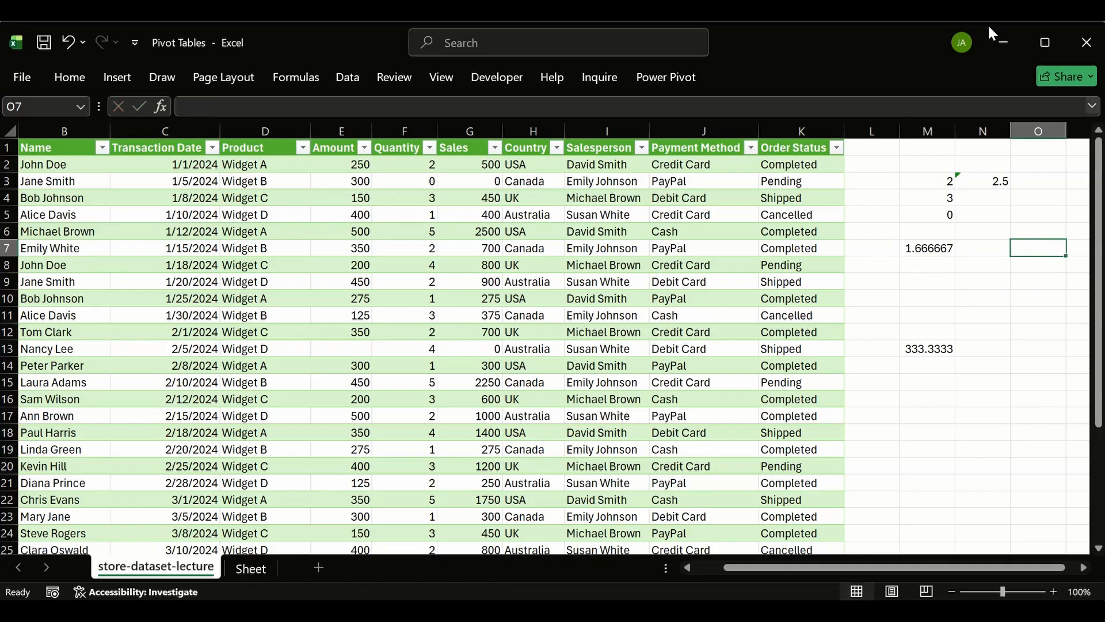
- Delete the sample values and AVERAGE formulas in the range L3:N7
left_click_drag(872, 180, 997, 242)
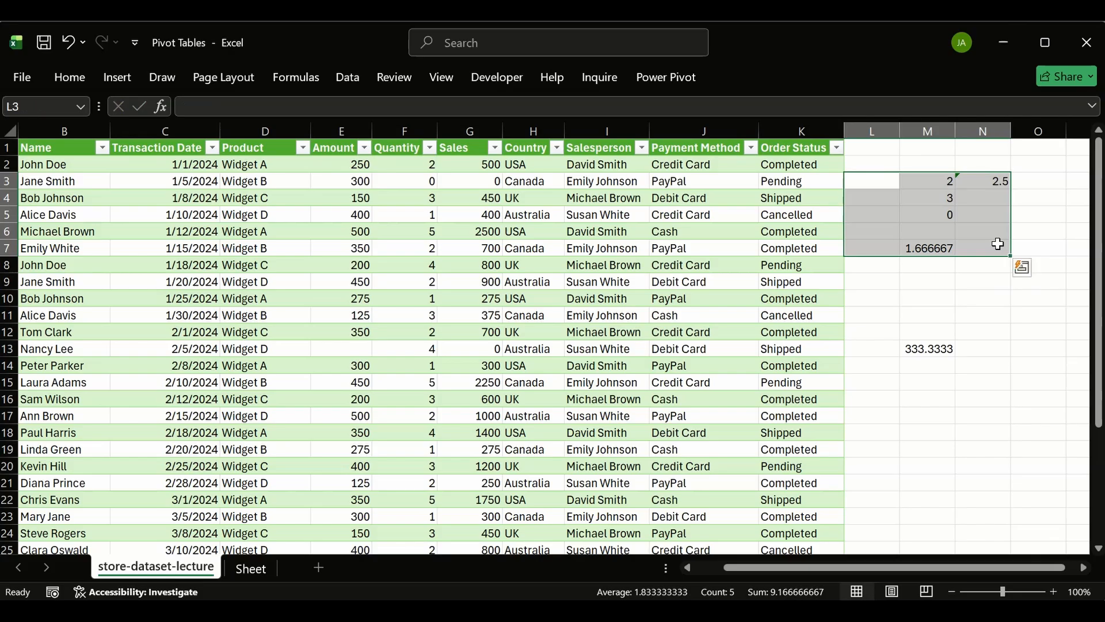
key("Delete")
- Fill the blank Amount in cell E13 of the Widget D row with 333
left_click(935, 346)
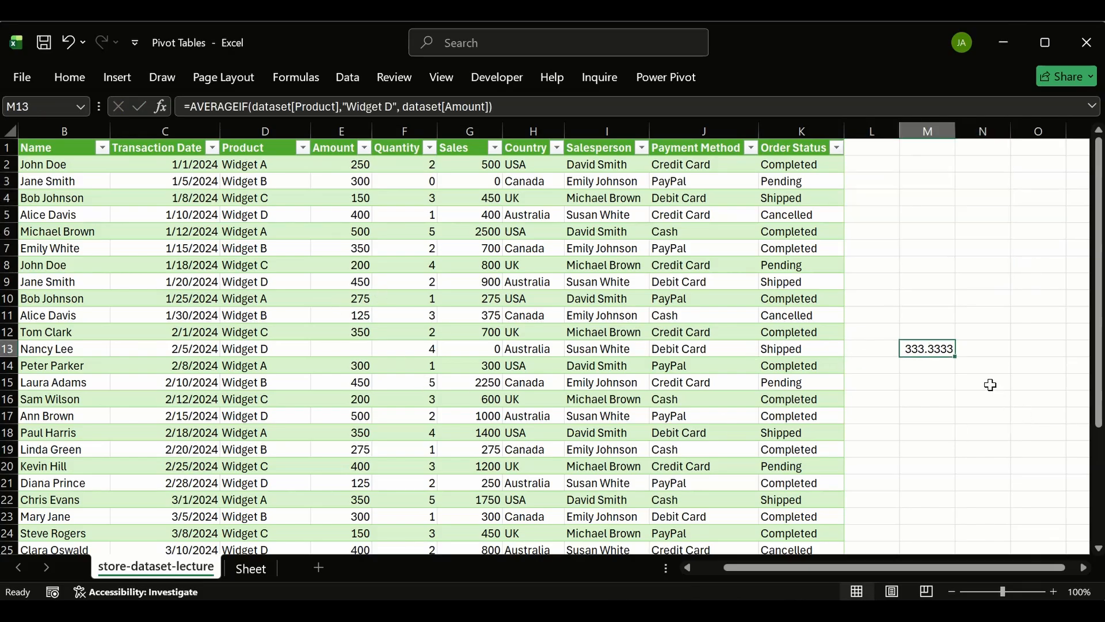
left_click(350, 348)
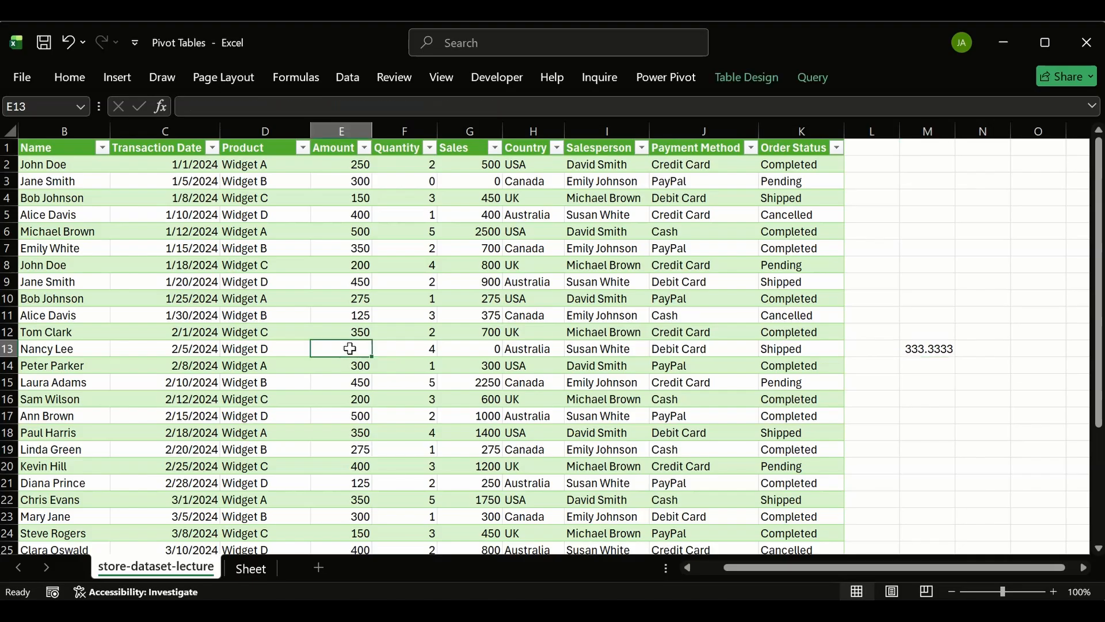
type("333")
key("Return")
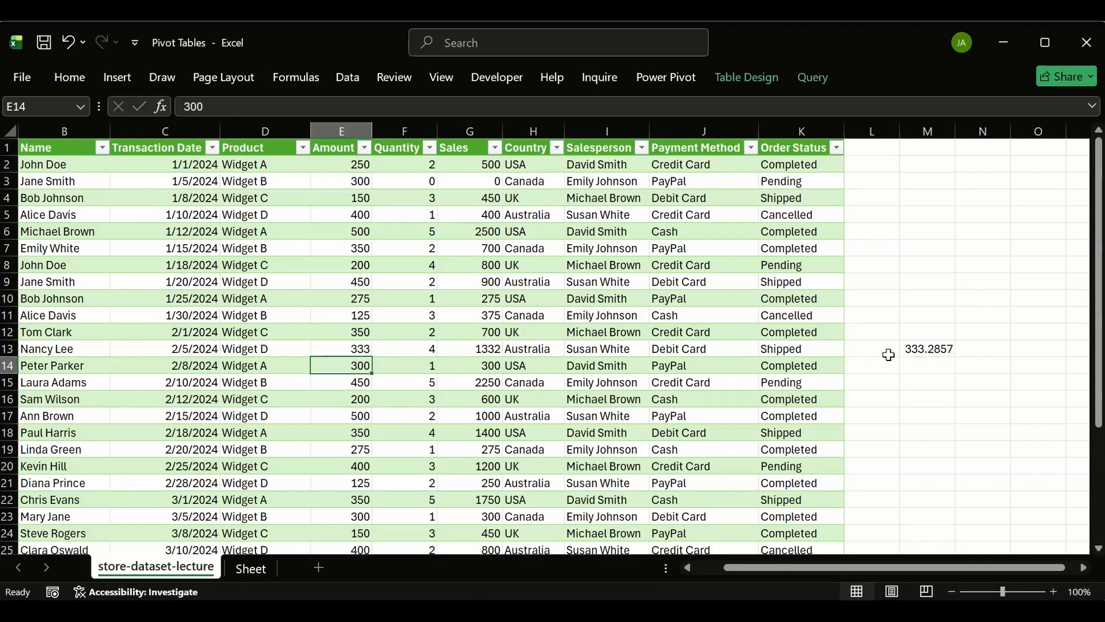
- Move the AVERAGEIF formula from cell M13 to M30, alongside the Widget A row with the blank Amount
left_click(930, 349)
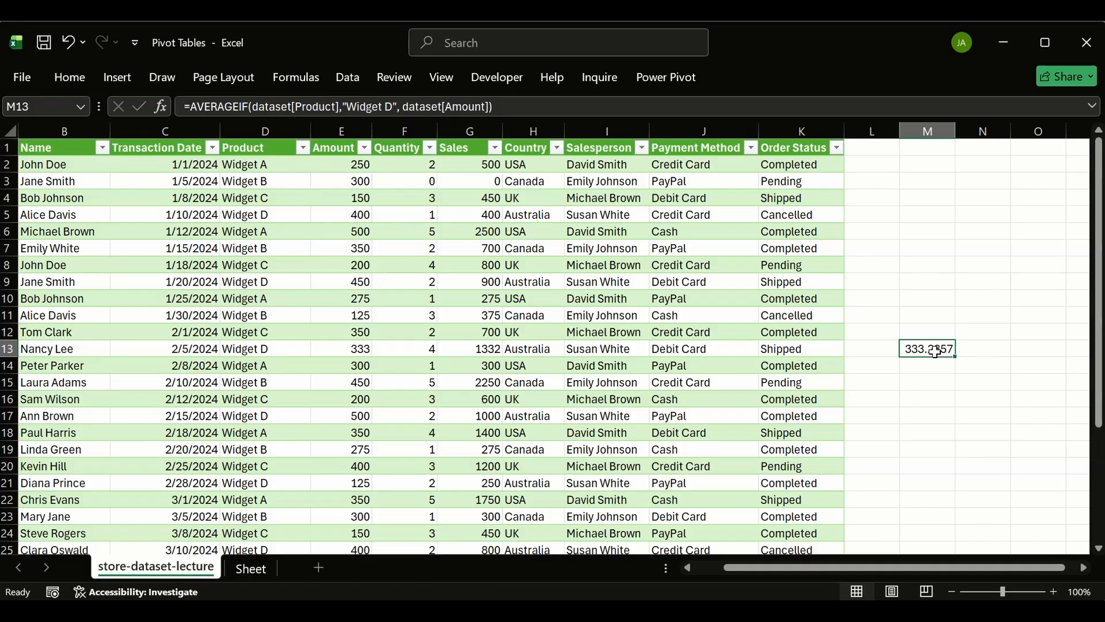
scroll(936, 343, "down", 1)
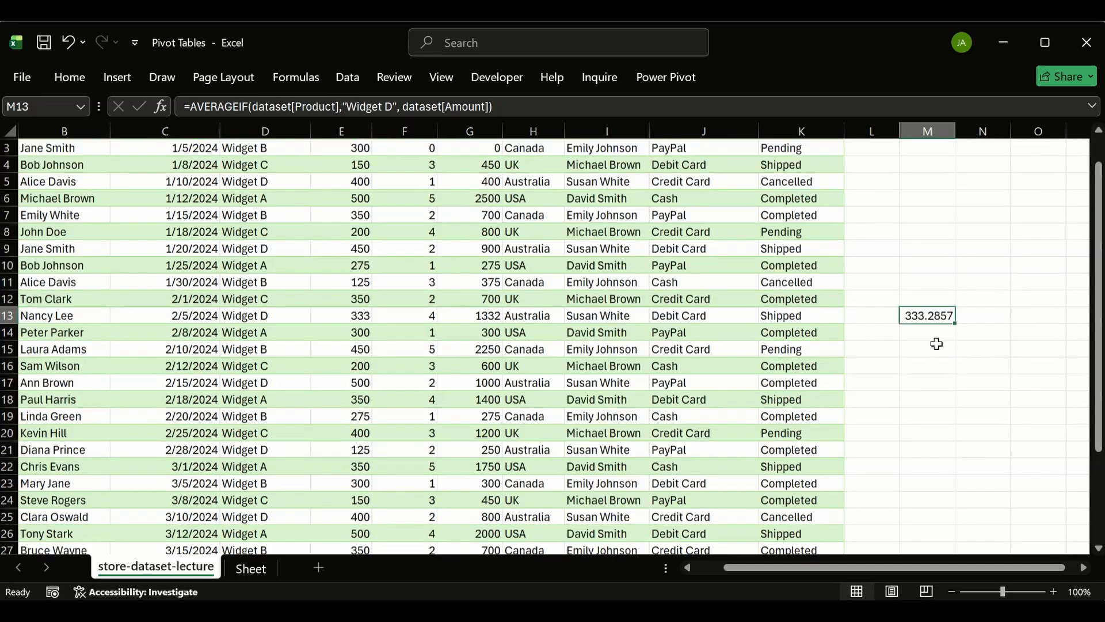
scroll(936, 344, "down", 3)
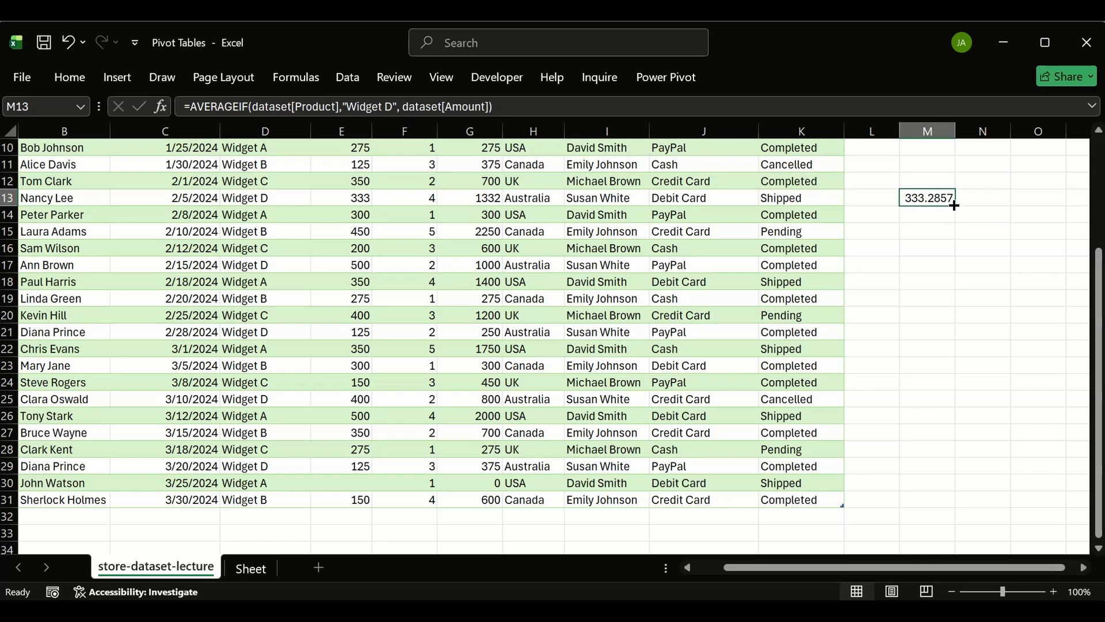
left_click_drag(944, 205, 931, 480)
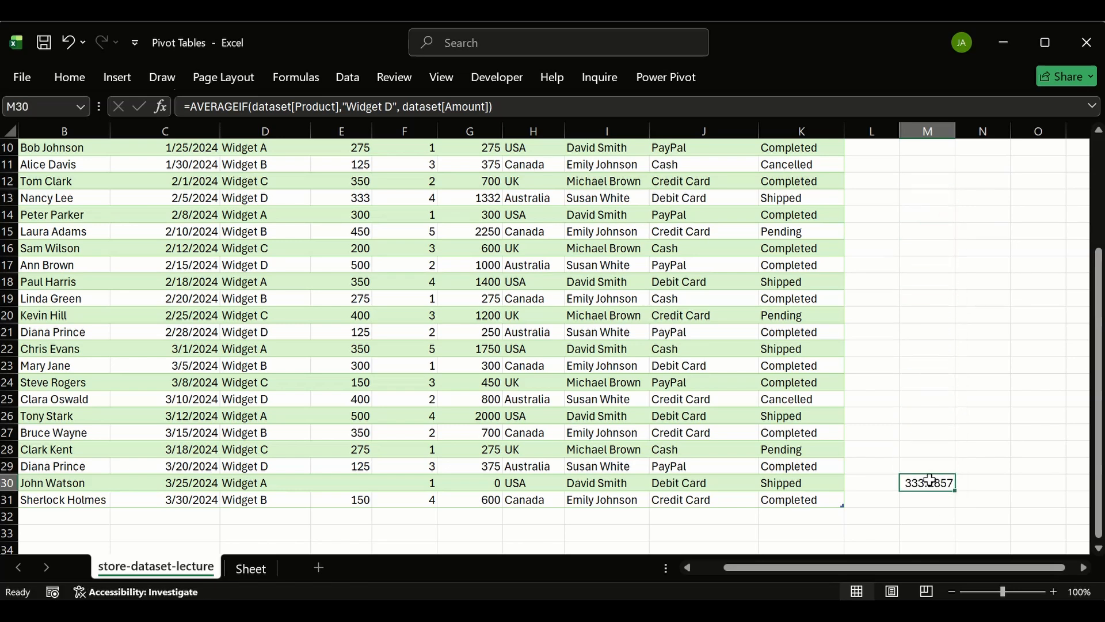
- Change the criteria of the AVERAGEIF formula in M30 to "Widget A"
double_click(931, 481)
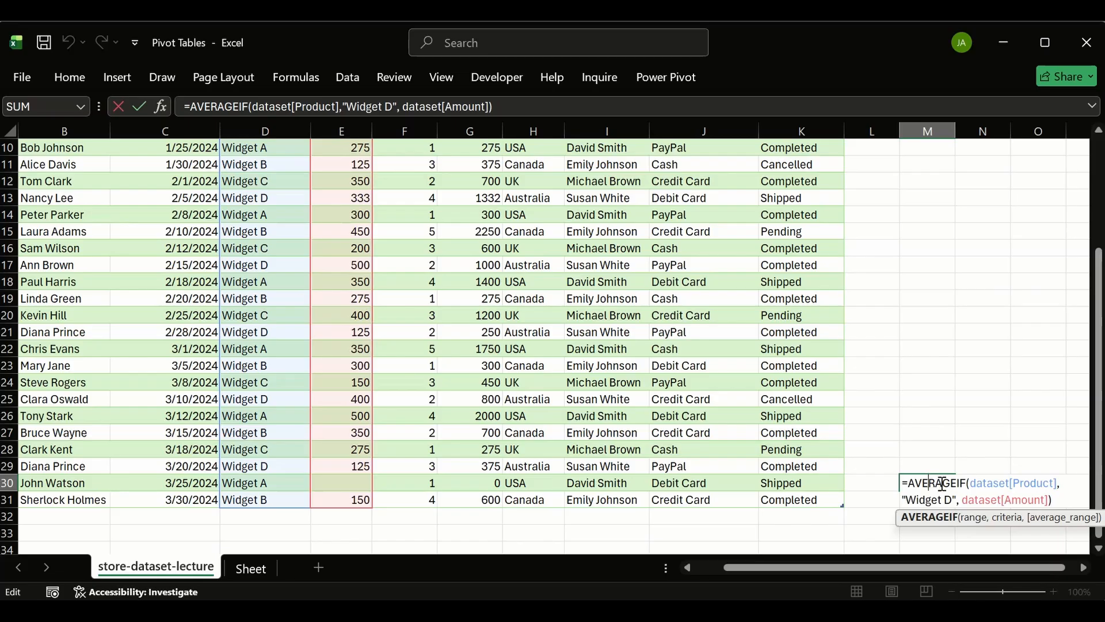
double_click(949, 500)
type("a")
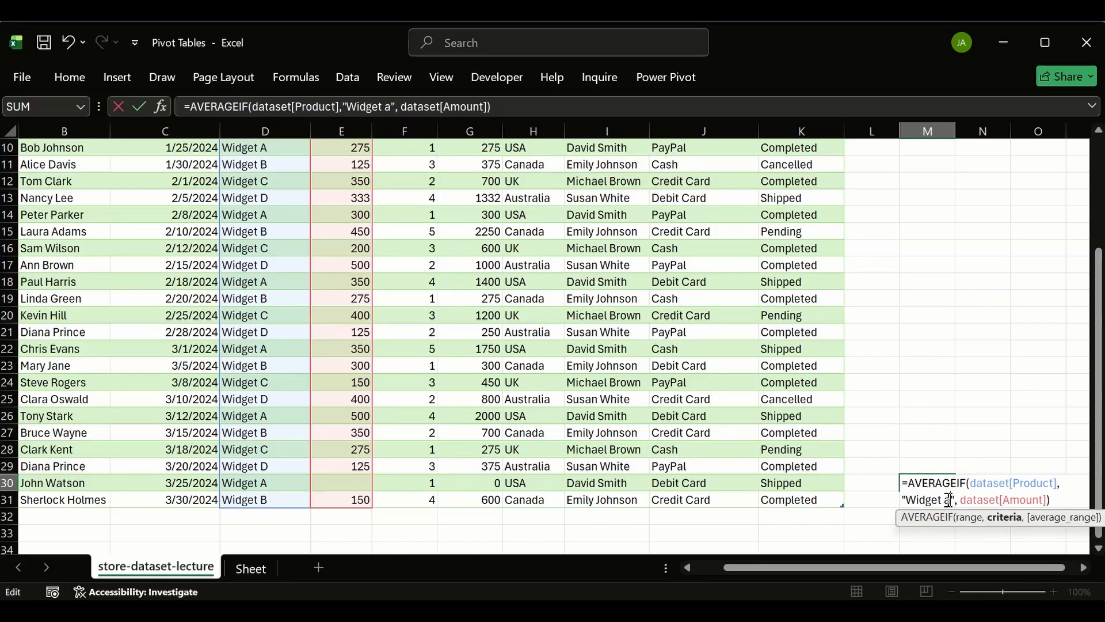
key("Return")
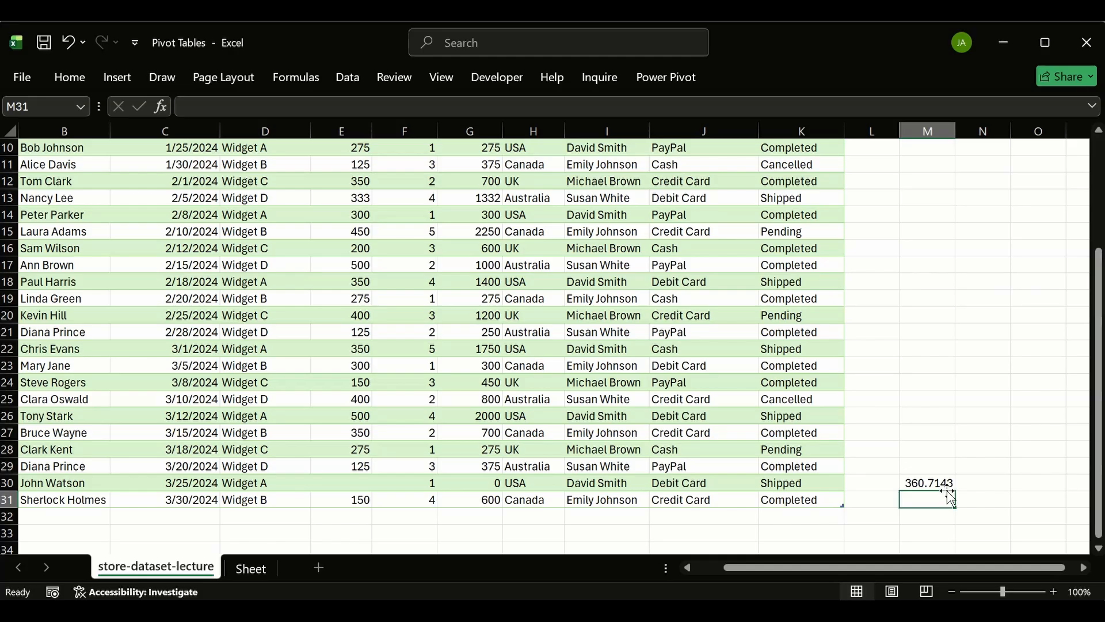
- Fill the blank Amount in cell E30 of the Widget A row with 361
left_click(948, 484)
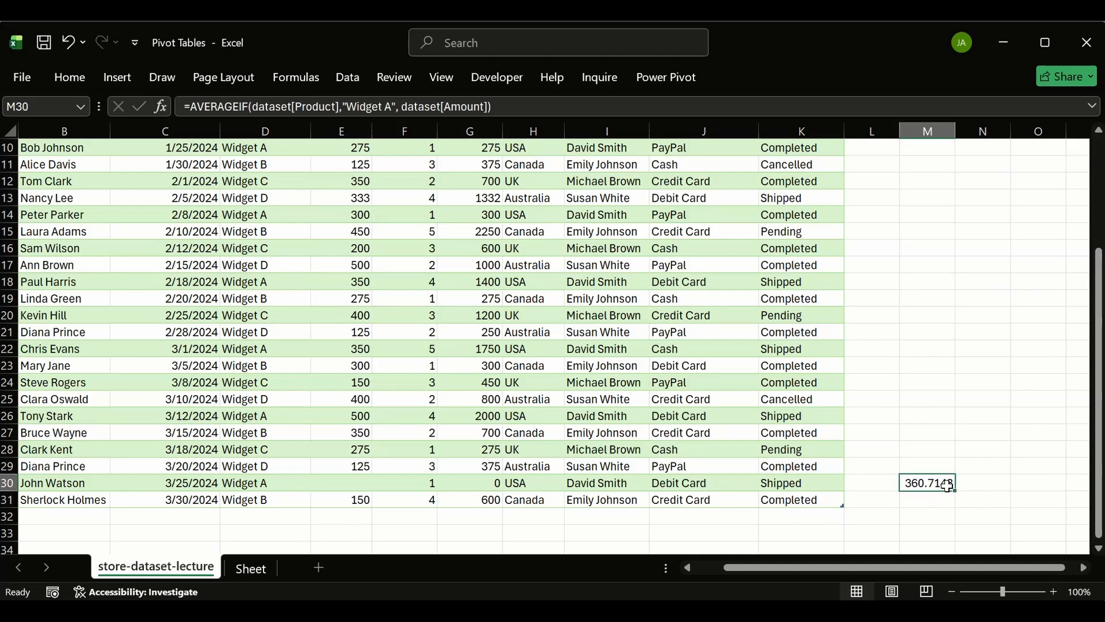
left_click(325, 481)
type("361")
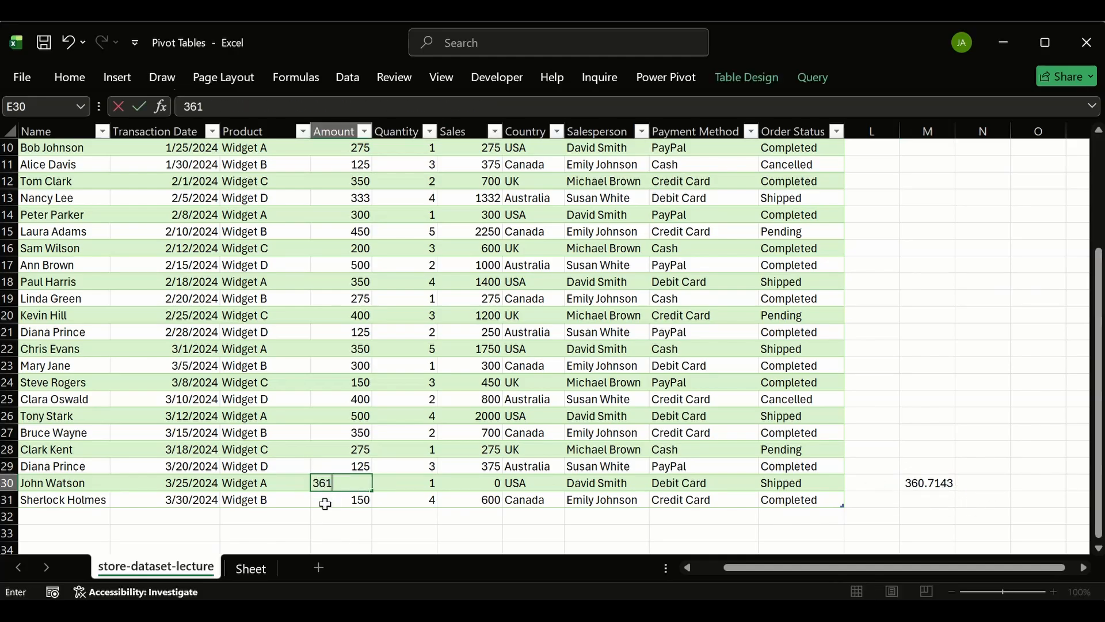
key("Return")
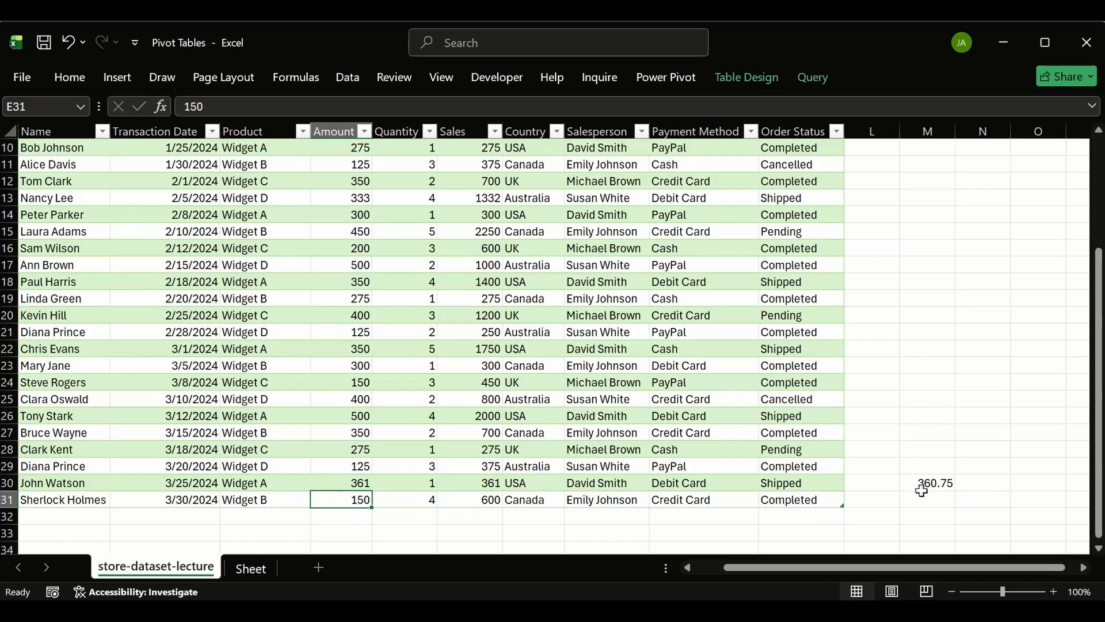
- Delete the helper AVERAGEIF formula from cell M30
left_click(924, 484)
key("Delete")
scroll(661, 450, "up", 3)
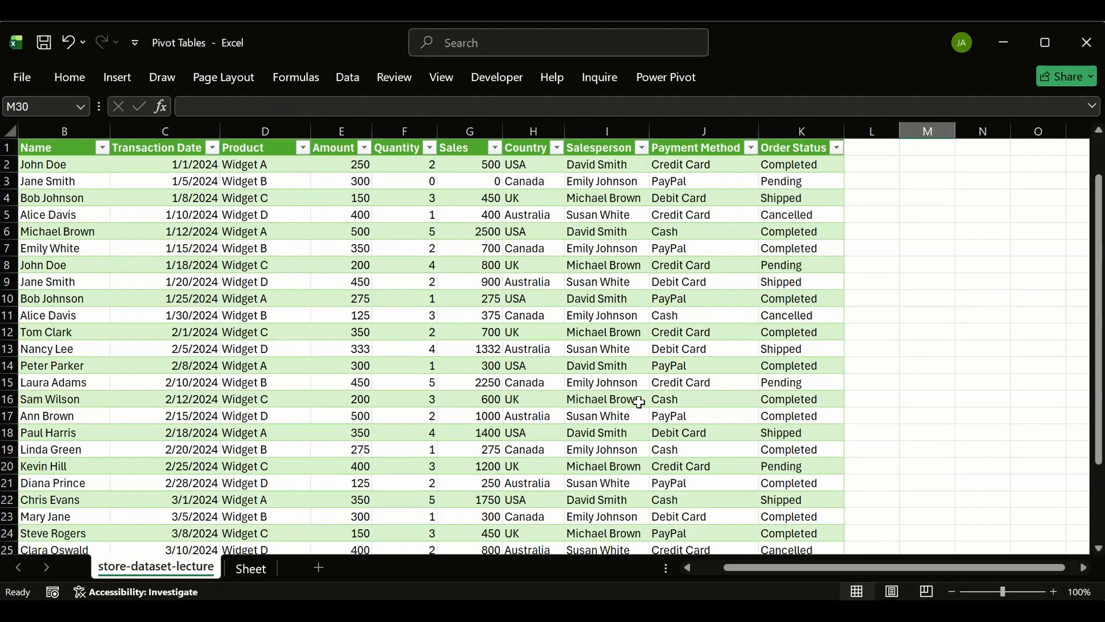
- Check the Amount, Quantity and Sales columns for remaining zero or blank values, including the Widget B order in row 3
scroll(414, 414, "down", 2)
scroll(459, 252, "up", 2)
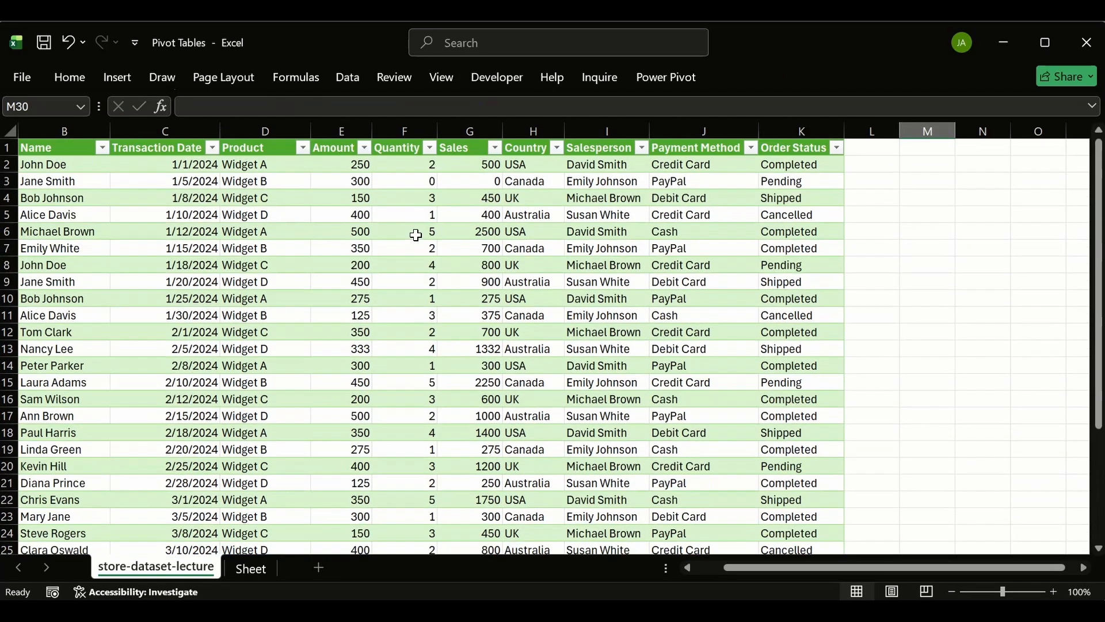
left_click(456, 181)
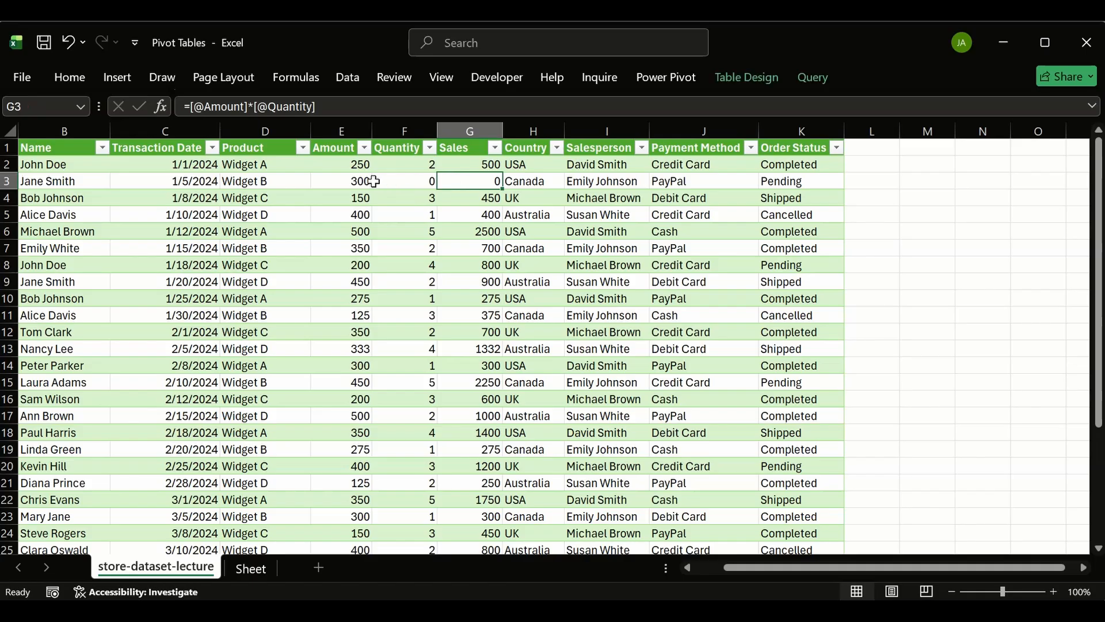
left_click(353, 180)
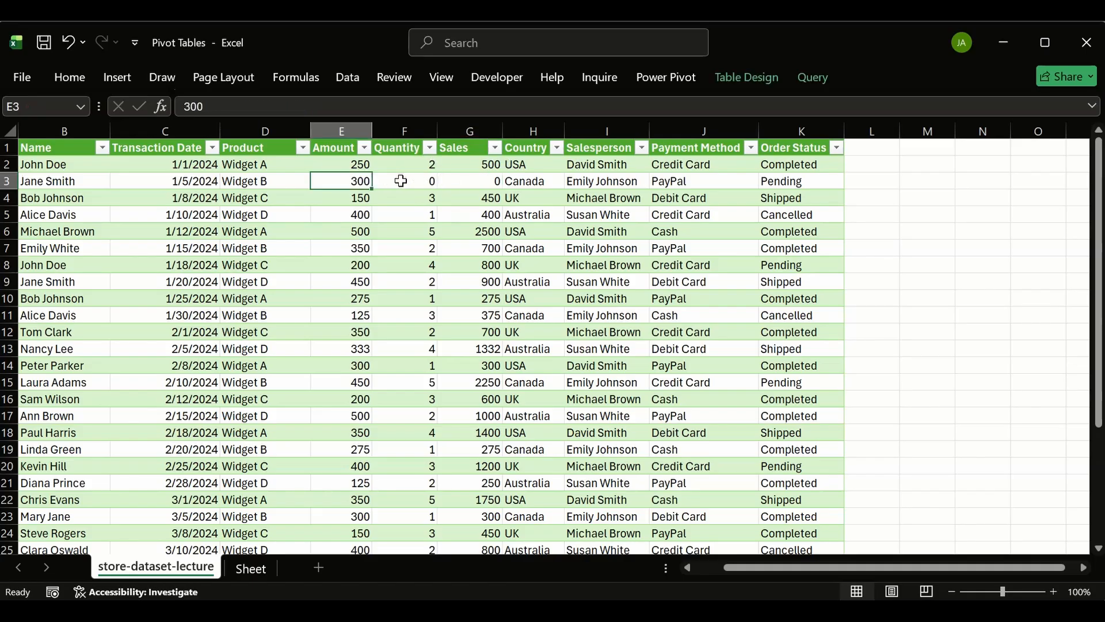
scroll(394, 222, "down", 2)
left_click(355, 395)
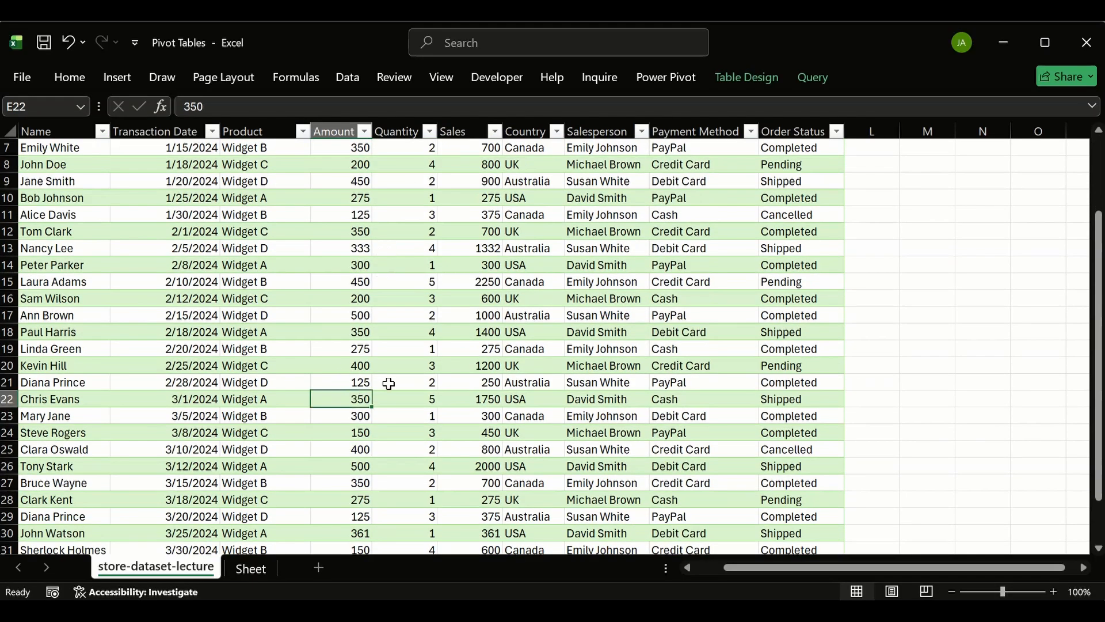
- Review the cleaned store dataset across all rows, including the Transaction Date, Product, Salesperson and Payment Method columns
scroll(408, 365, "down", 2)
scroll(582, 269, "up", 4)
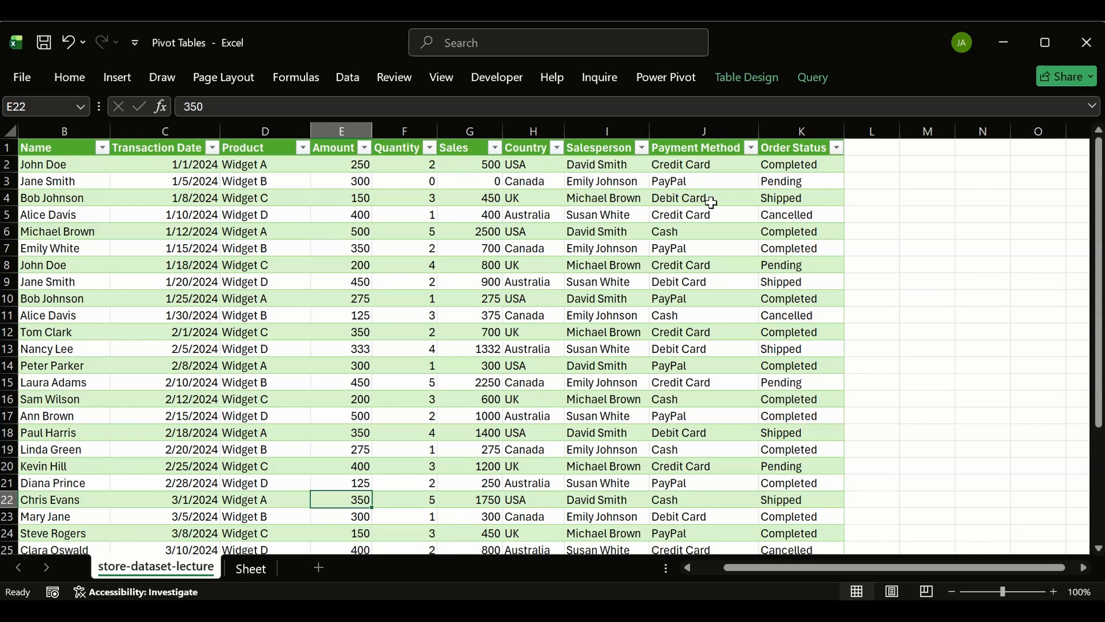
scroll(701, 219, "down", 2)
scroll(486, 252, "up", 2)
left_click_drag(190, 167, 215, 352)
left_click(575, 366)
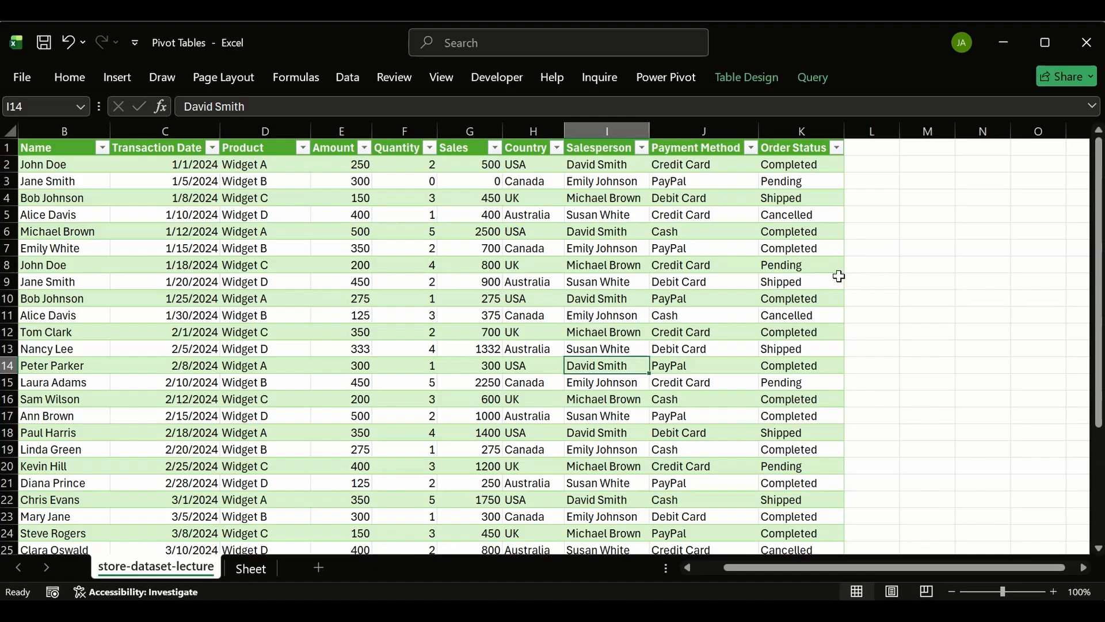
left_click(701, 252)
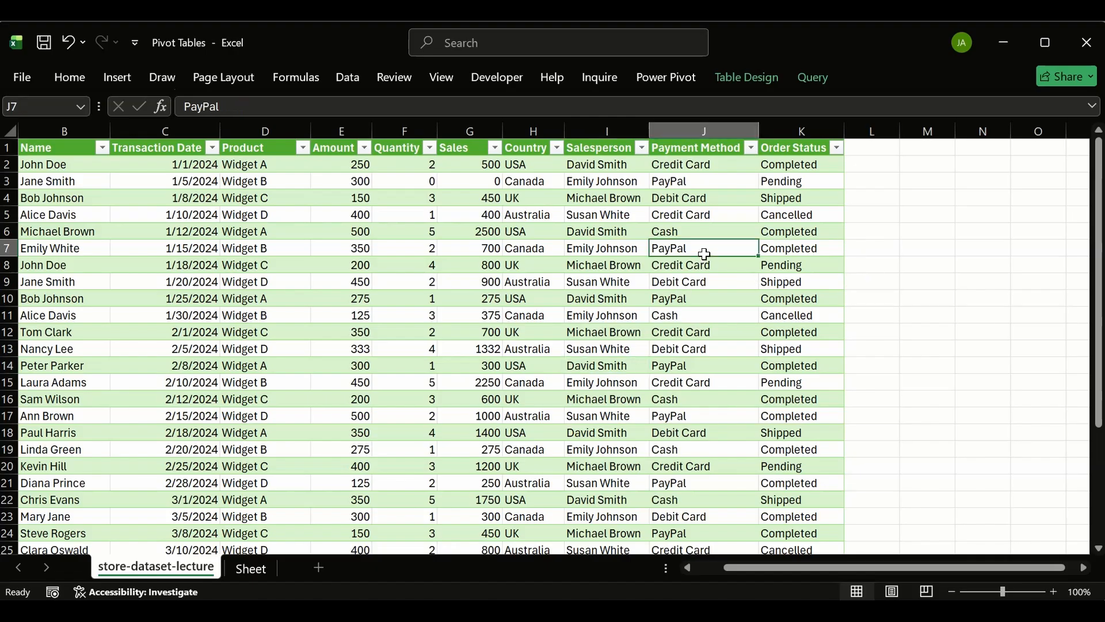
left_click(265, 245)
scroll(505, 253, "down", 4)
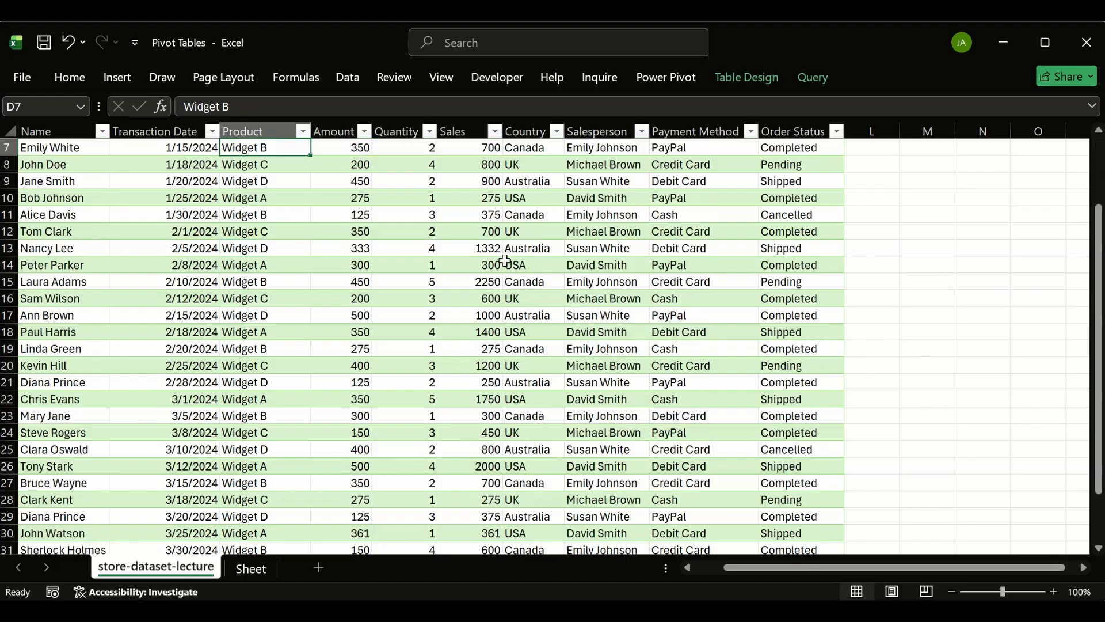
scroll(646, 208, "up", 4)
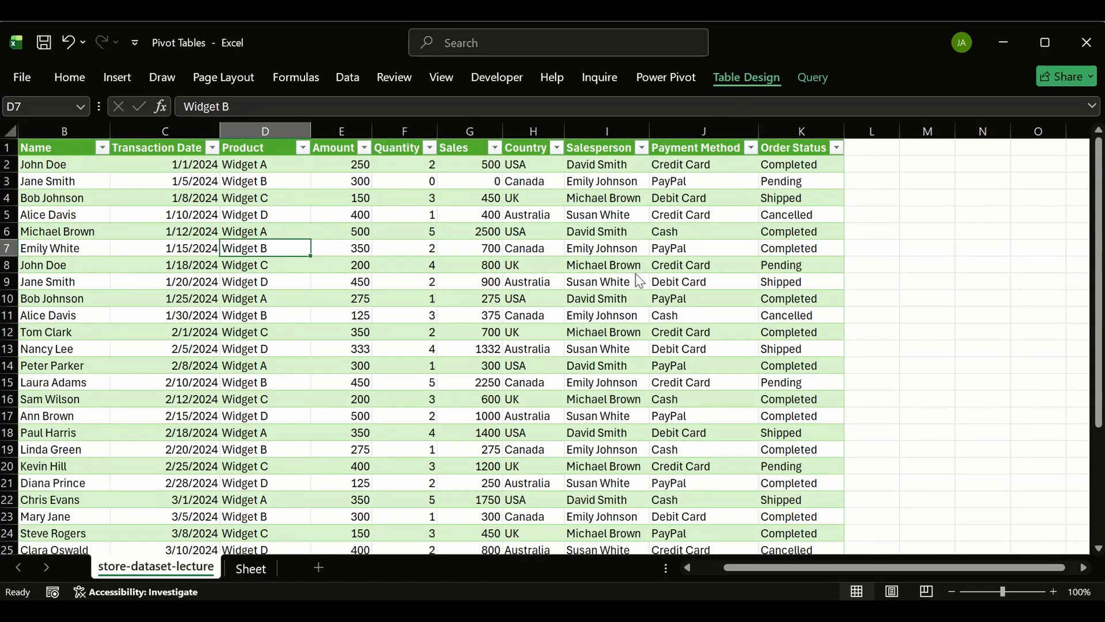
- Clear the table style from the store dataset so that its green banding is removed
left_click(747, 77)
left_click(1041, 124)
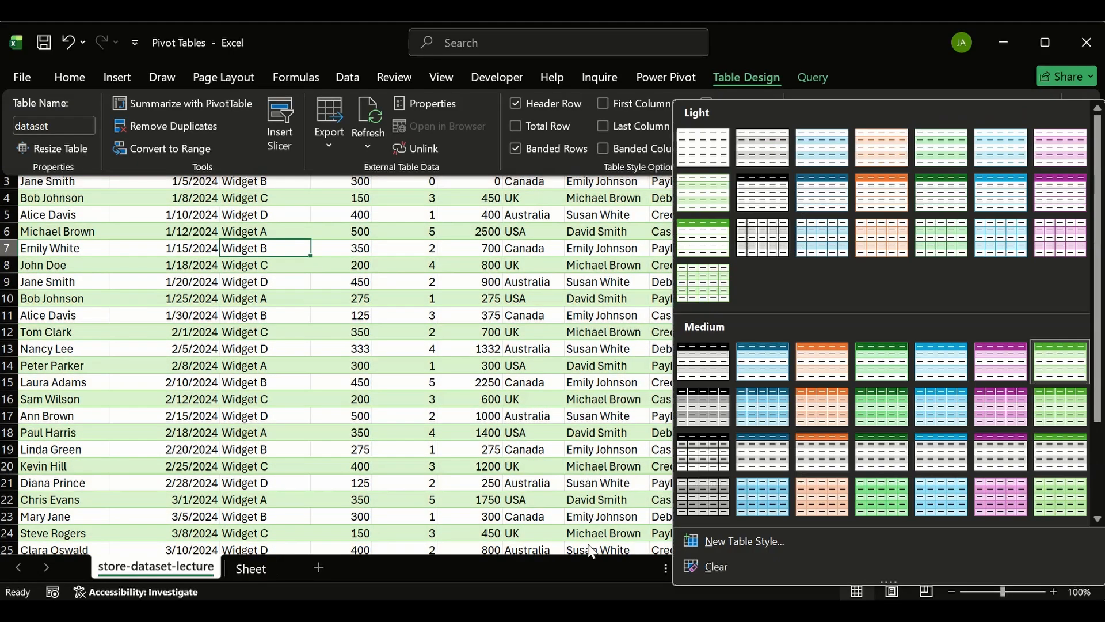
left_click(719, 566)
left_click(330, 176)
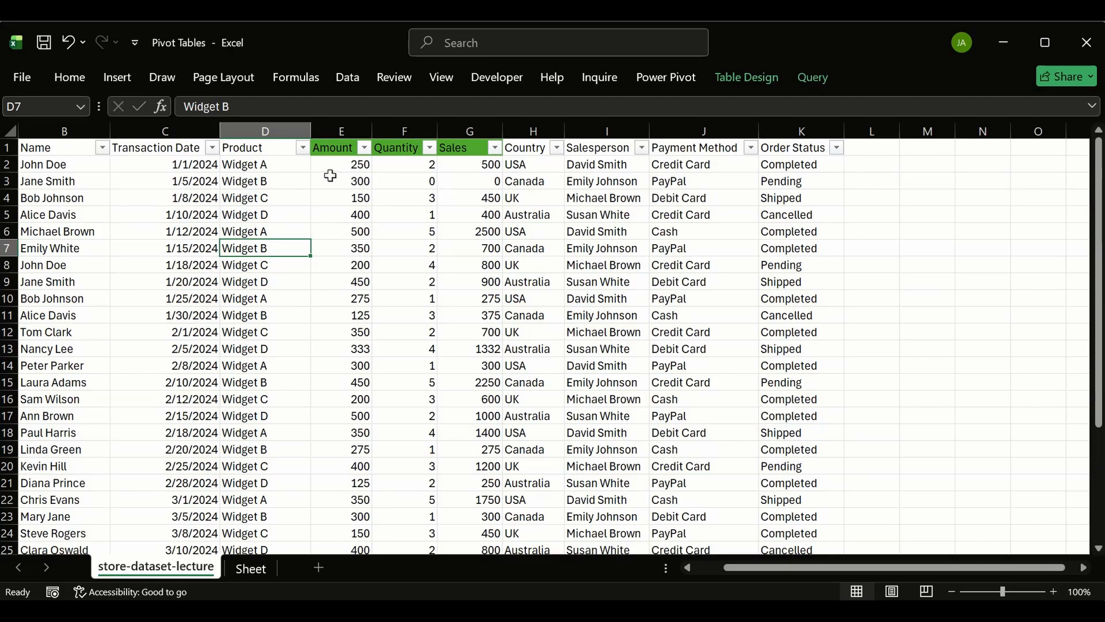
- Set the header cells from Name to Order Status to No Fill and turn off the table's filter buttons
left_click_drag(56, 147, 771, 144)
left_click(771, 76)
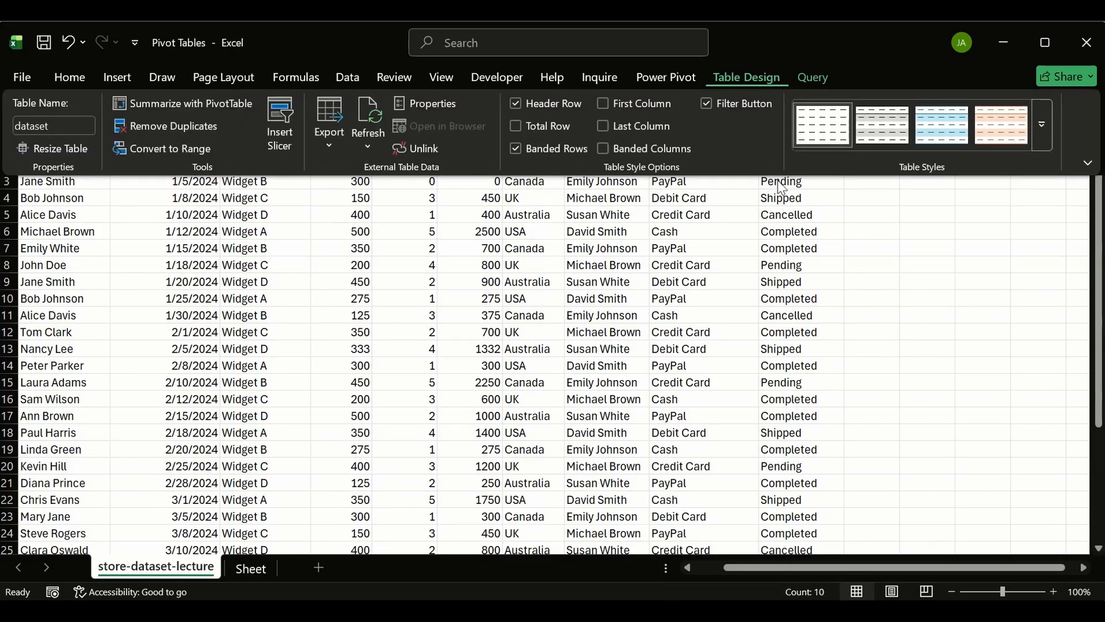
left_click(70, 78)
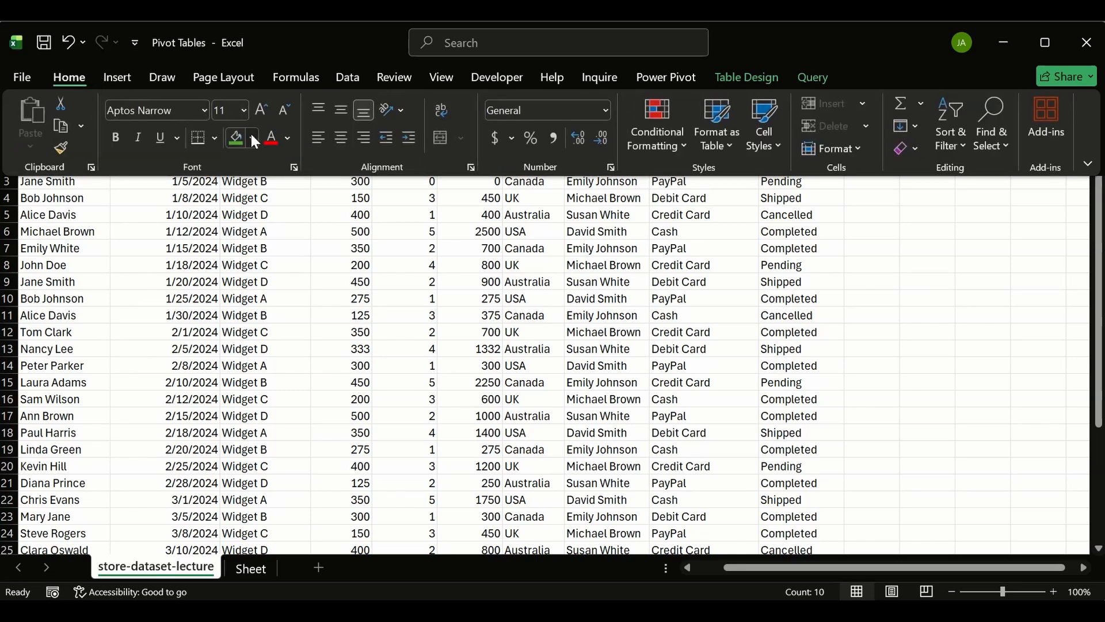
left_click(254, 139)
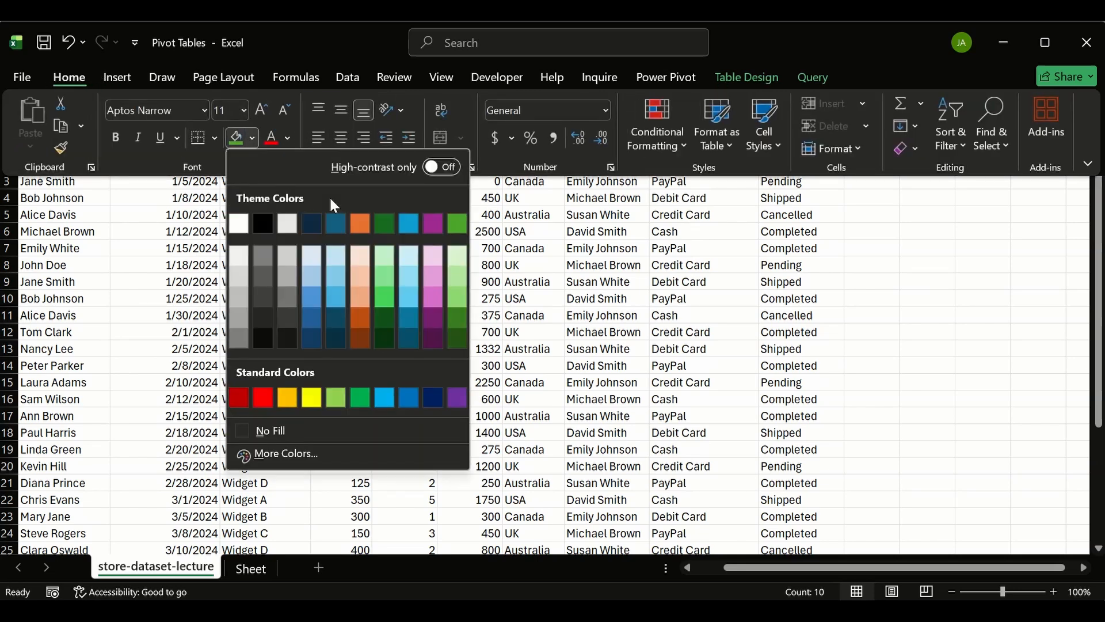
left_click(292, 435)
key("ctrl+F1")
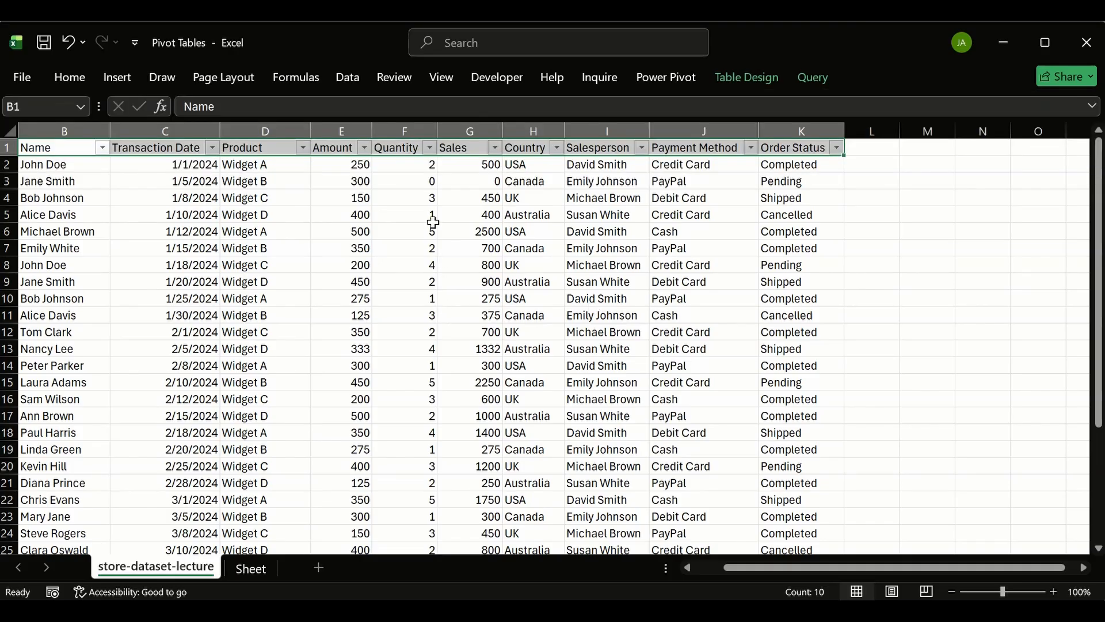
key("ctrl+shift+l")
left_click(582, 164)
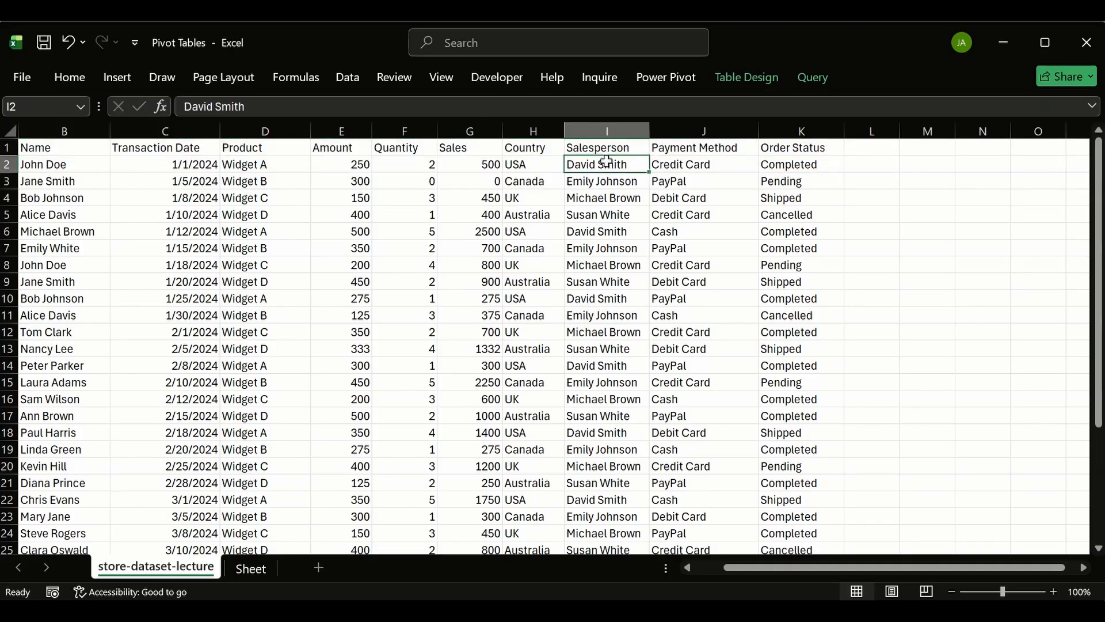
- Fill the whole header row from Customer ID to Order Status with the lightest grey shade of white
left_click(814, 148)
key("ctrl+shift+Left")
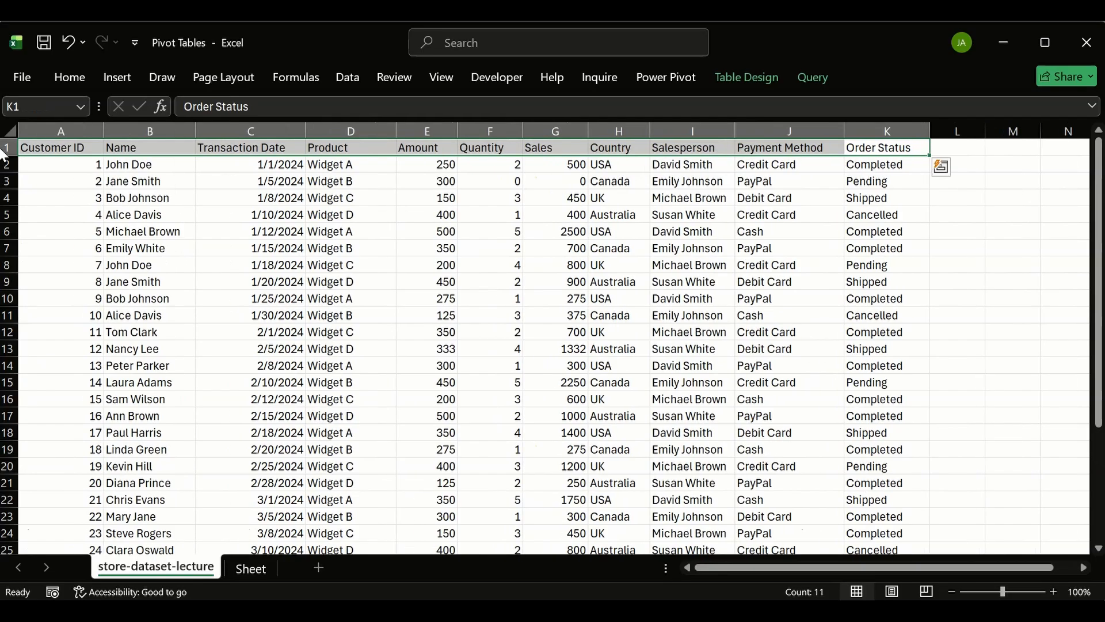
left_click(77, 77)
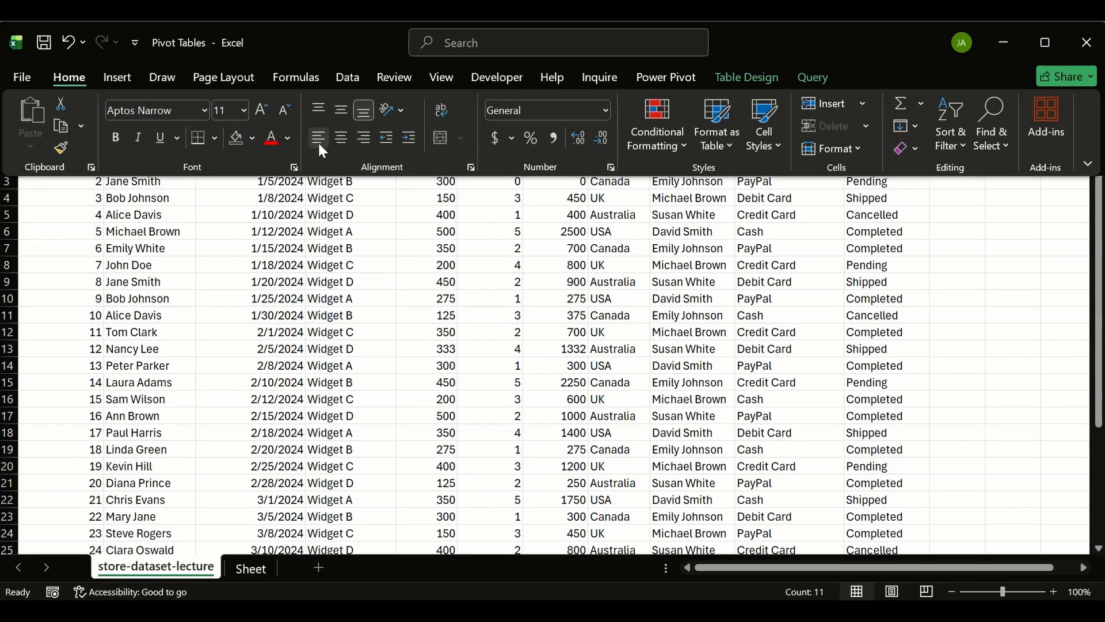
left_click(252, 139)
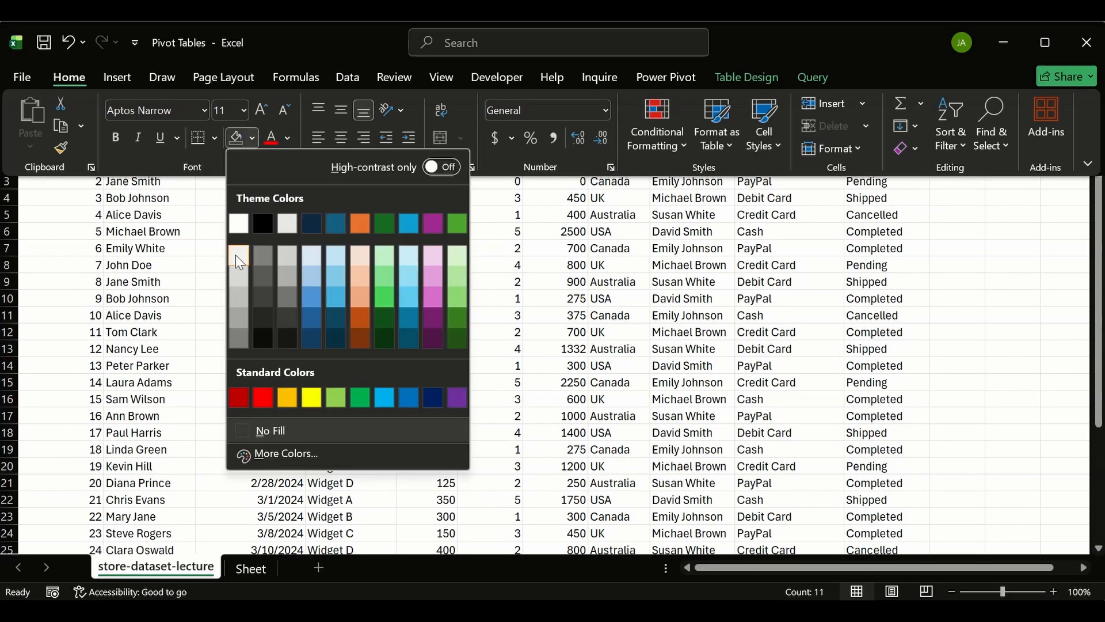
left_click(236, 254)
- Fill the Sales header in G1 with a darker grey than the other headers
left_click(539, 148)
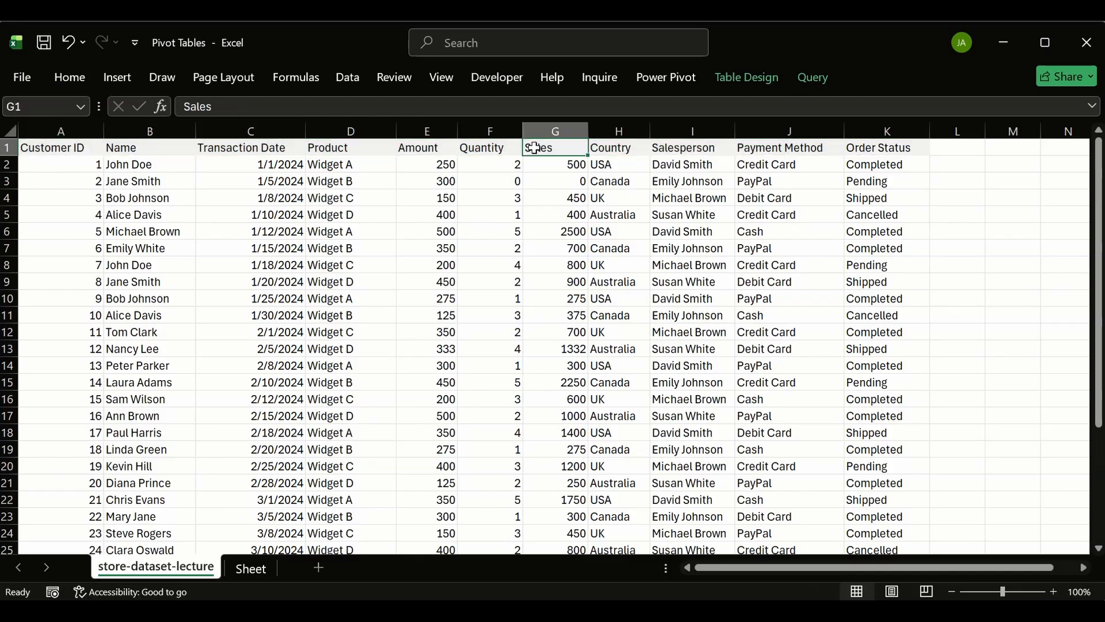
left_click(80, 80)
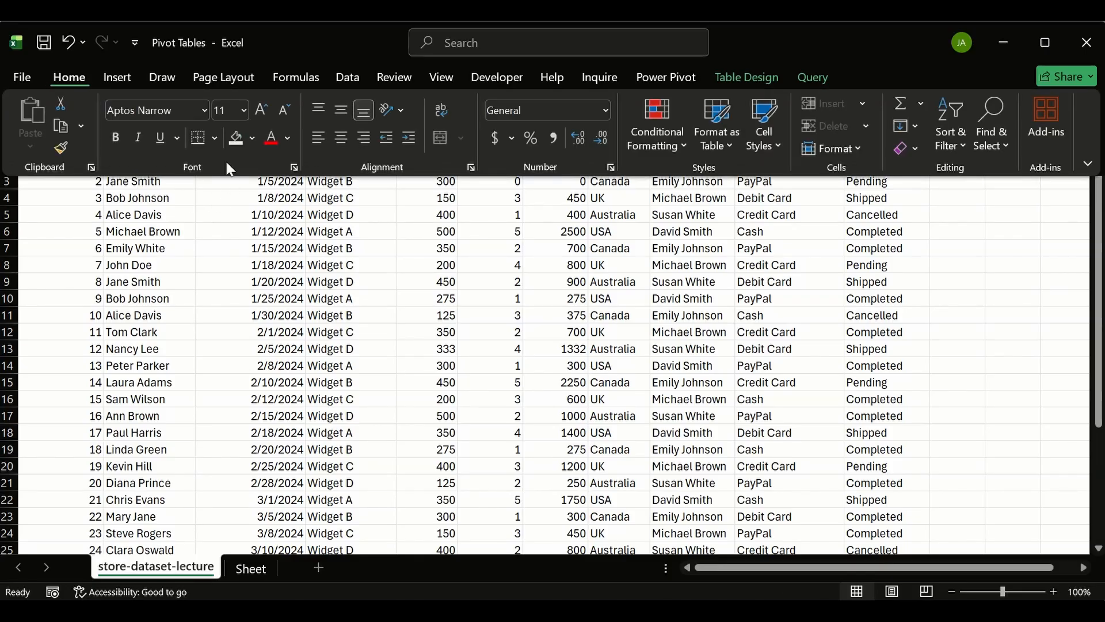
left_click(253, 139)
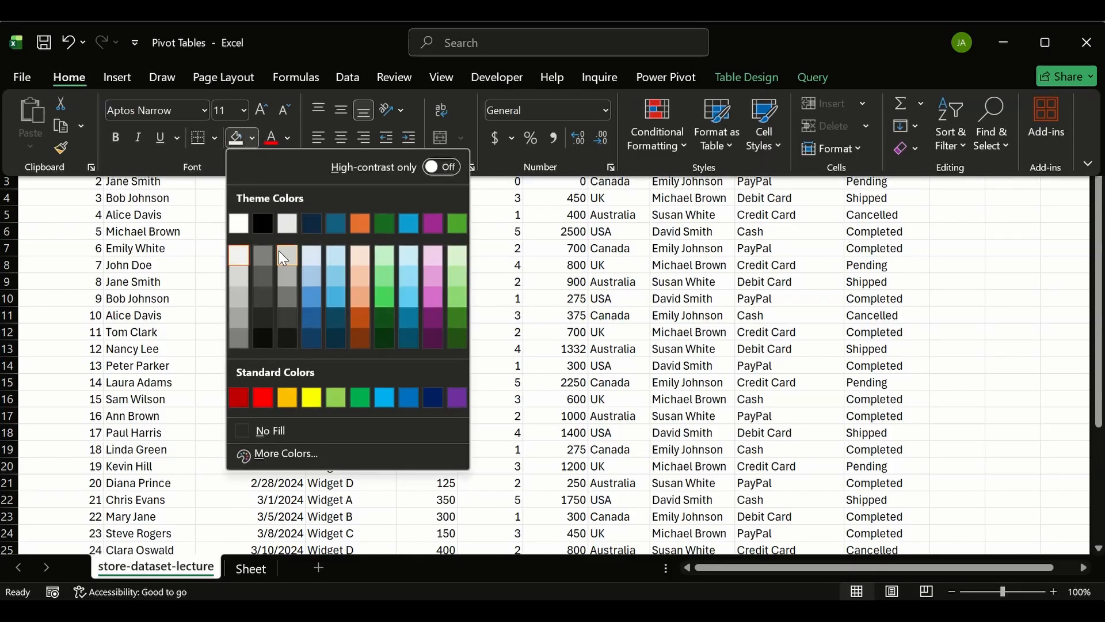
left_click(254, 276)
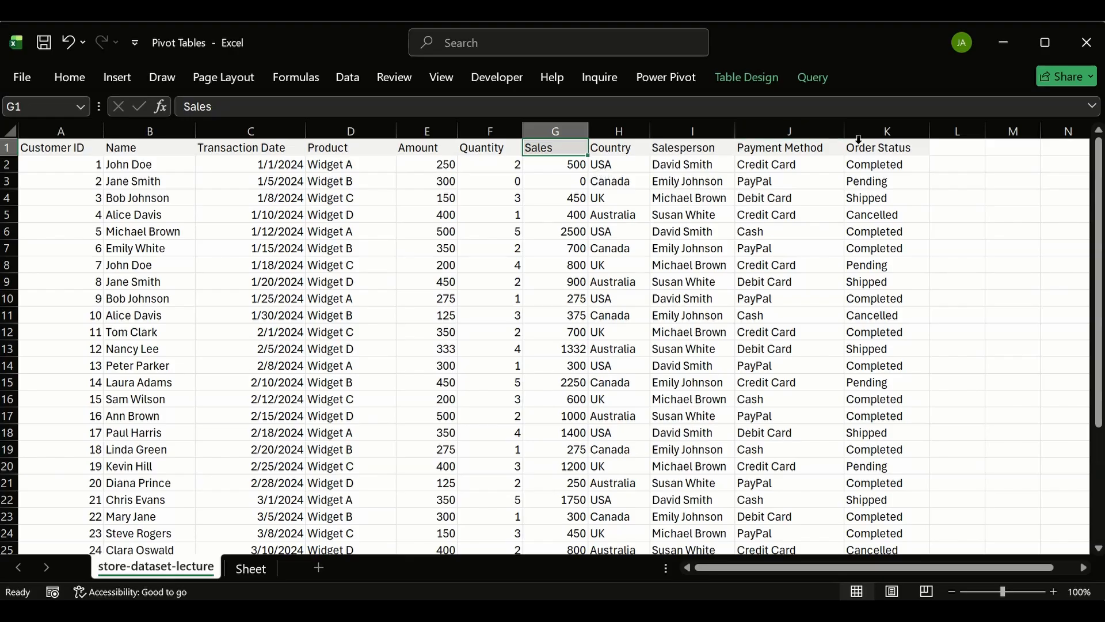
- Make all the column headers in row 1, from Customer ID to Order Status, bold
left_click_drag(872, 150, 3, 147)
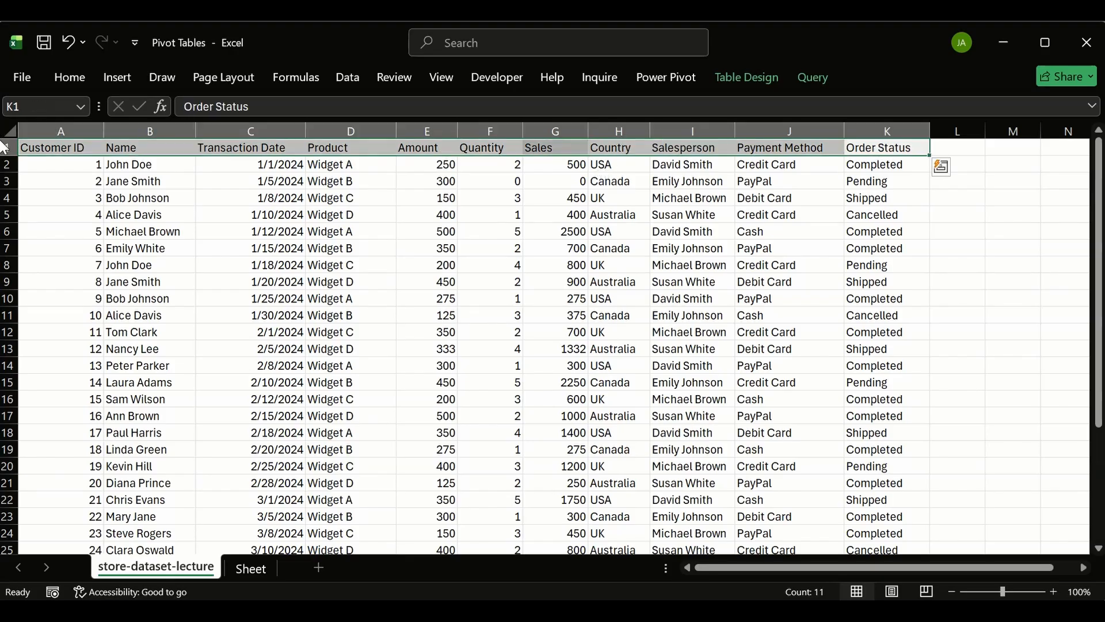
key("ctrl+b")
left_click(283, 263)
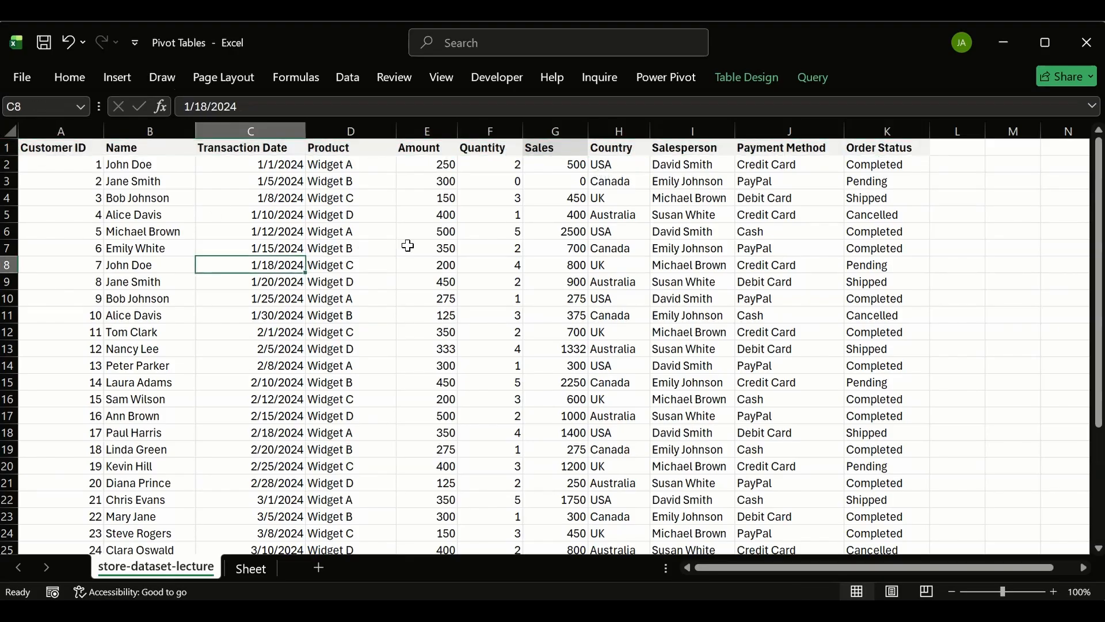
scroll(408, 245, "down", 6)
left_click(868, 351)
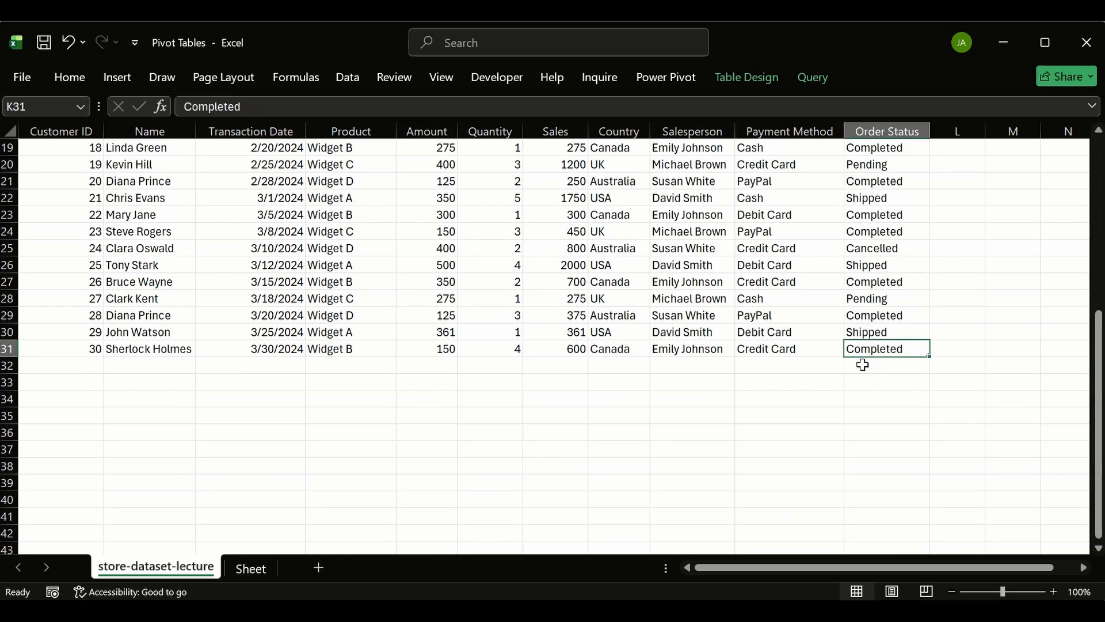
scroll(488, 283, "up", 6)
left_click(752, 85)
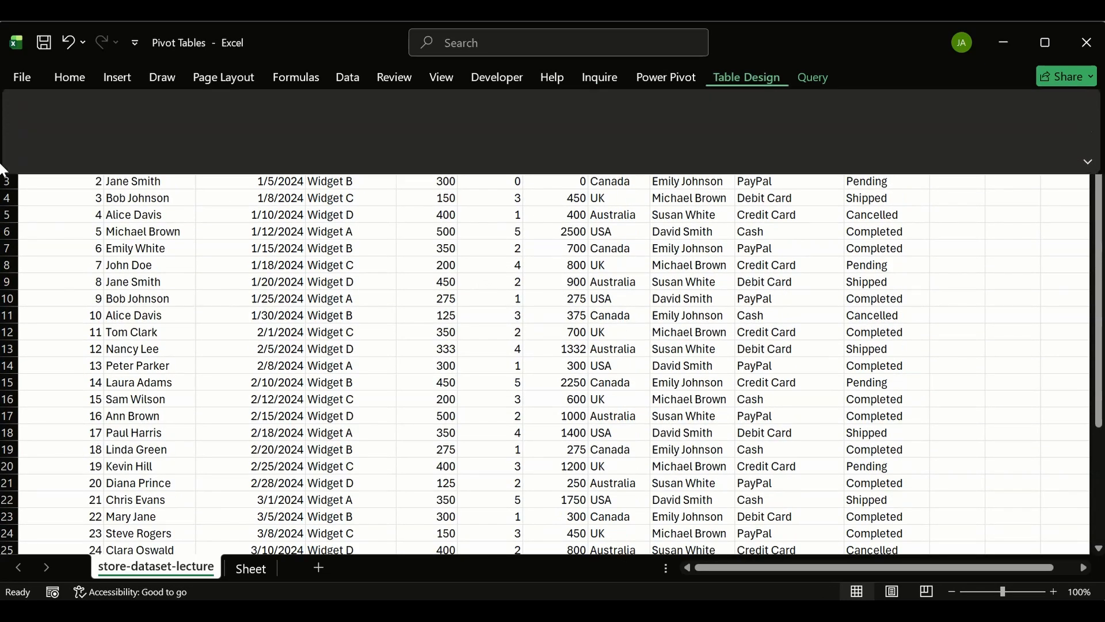
left_click(792, 316)
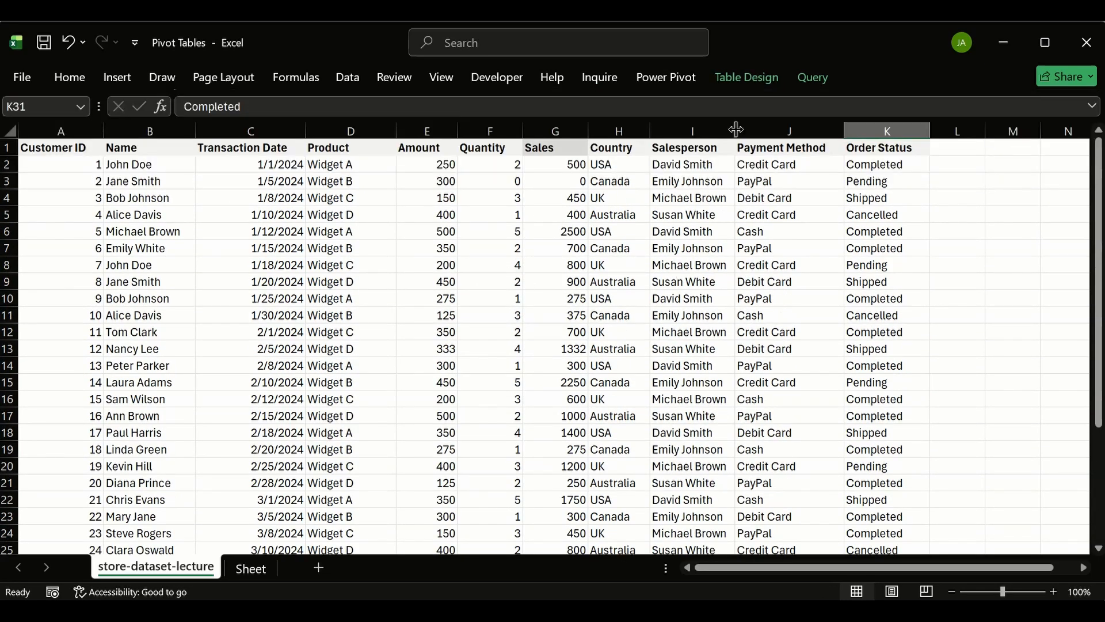
- Give the store dataset table a new sales-related table name
left_click(747, 85)
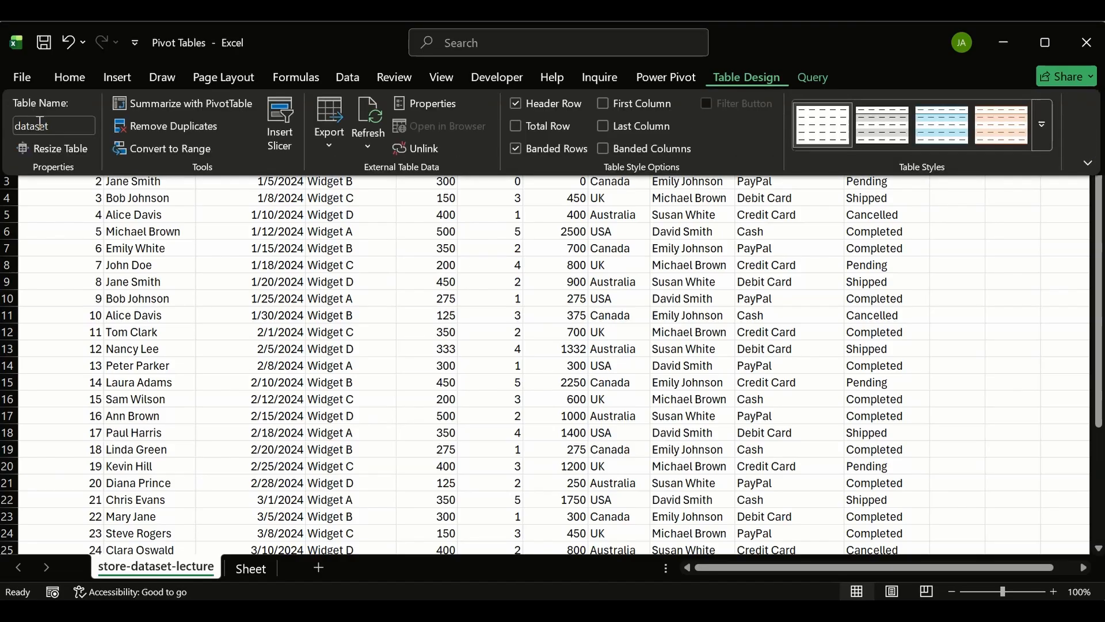
left_click_drag(76, 126, 2, 133)
type("SALES")
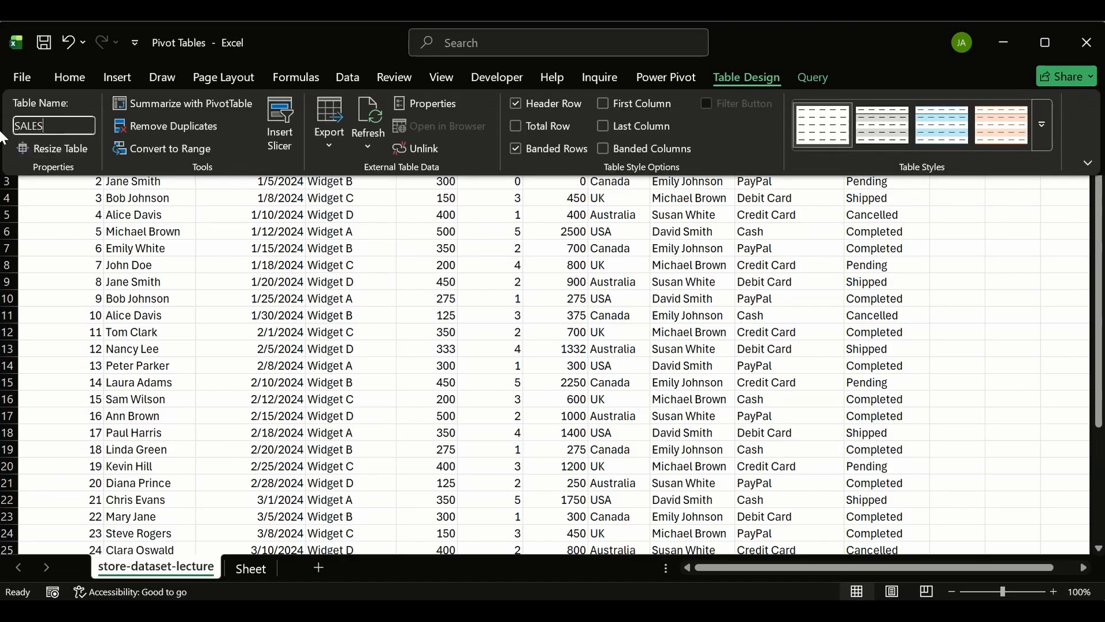
key("BackSpace")
key("BackSpace")
type("saa")
key("BackSpace")
type("le")
key("Return")
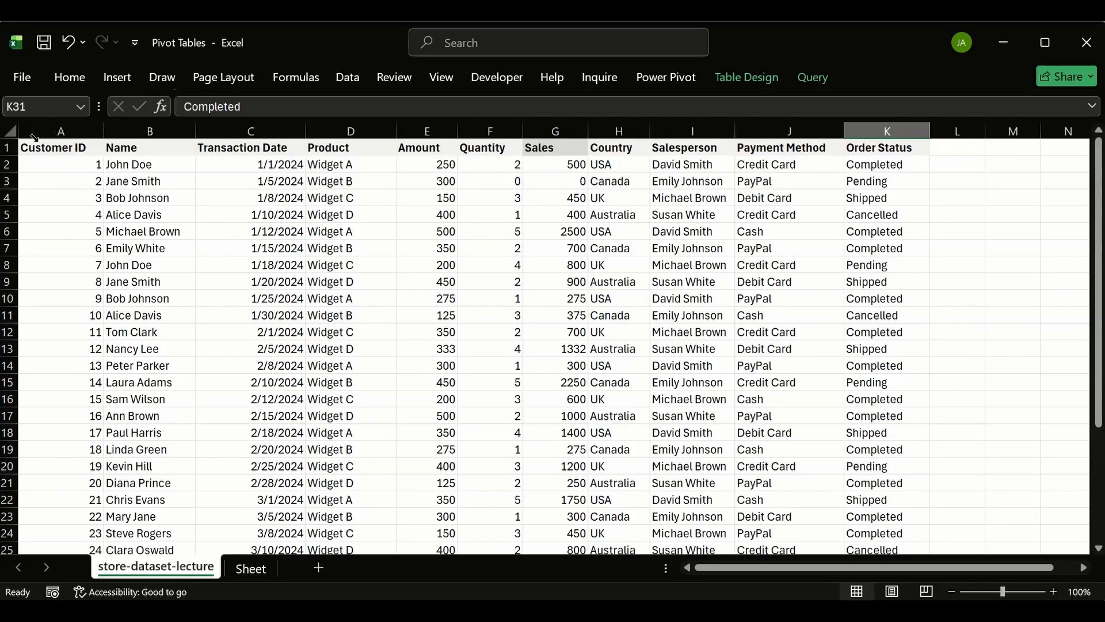
- Look over the reformatted sales table down to its last row and examine the dates in the Transaction Date column
left_click(394, 278)
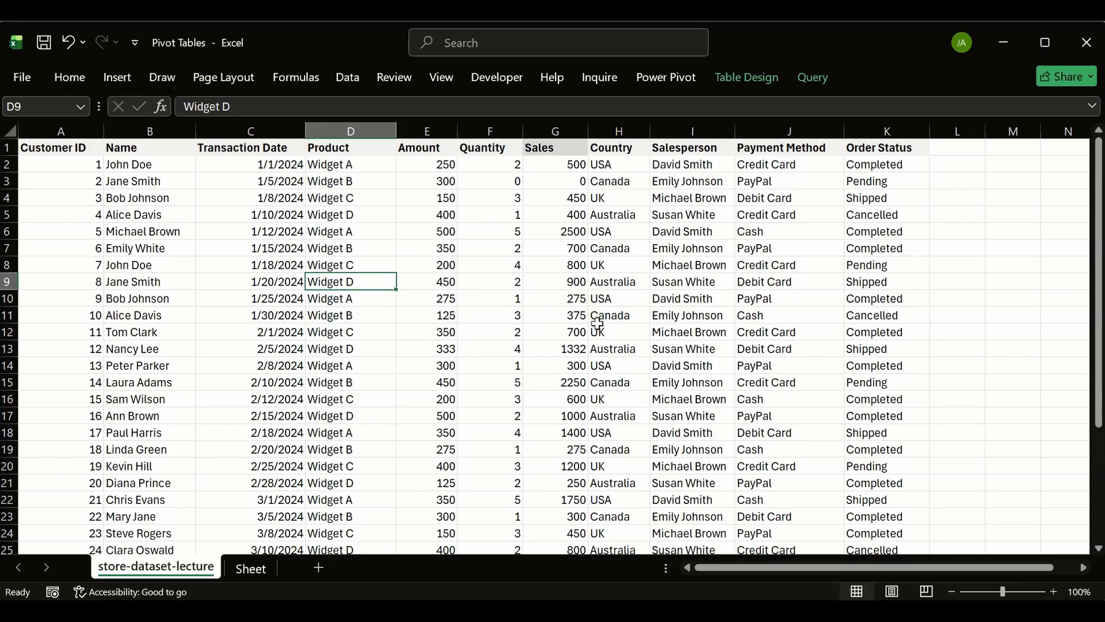
left_click(596, 329)
scroll(587, 325, "down", 1)
scroll(587, 325, "down", 1)
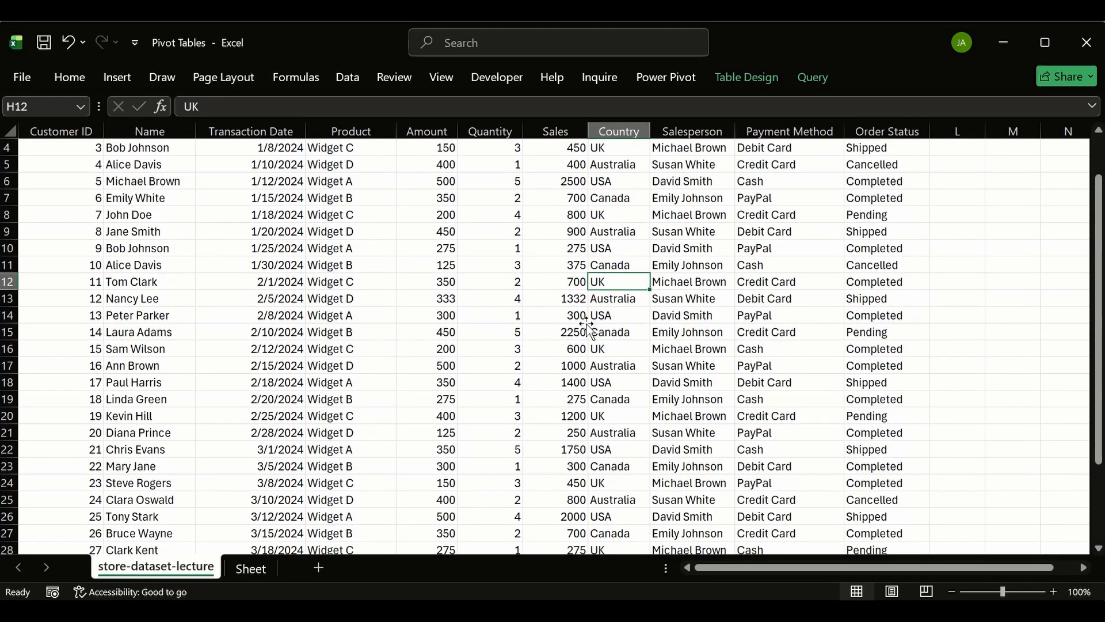
scroll(590, 328, "down", 2)
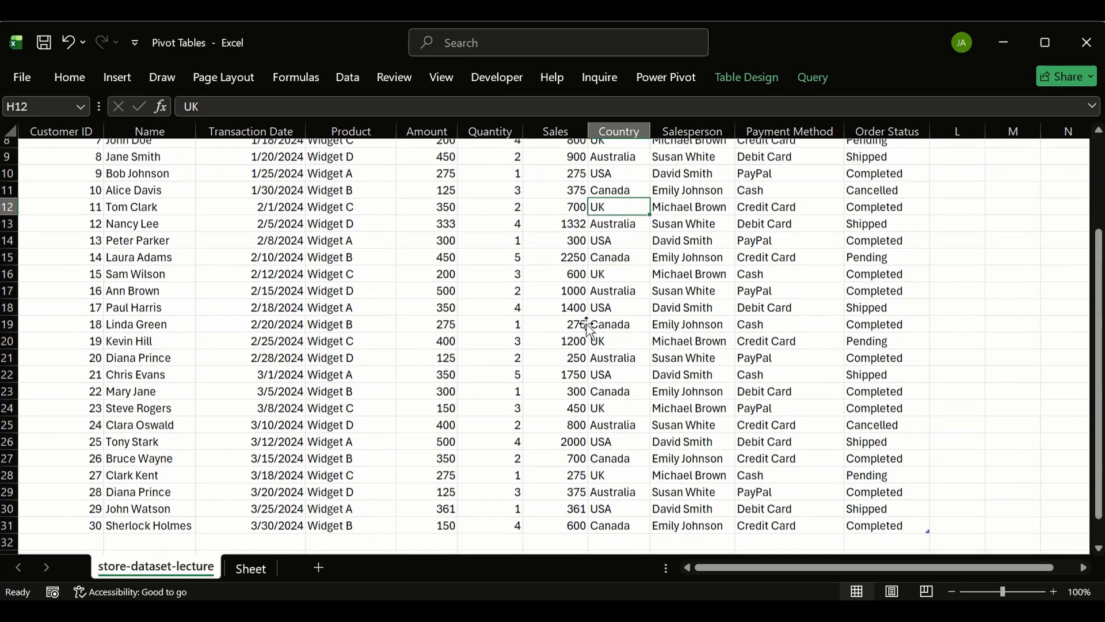
scroll(570, 323, "up", 3)
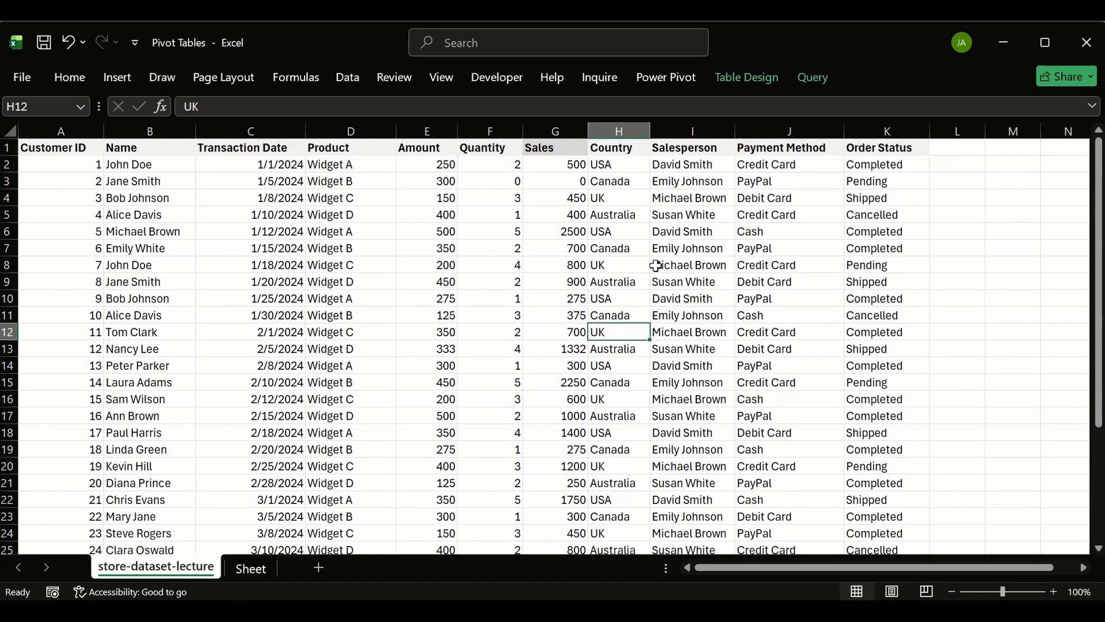
left_click(593, 298)
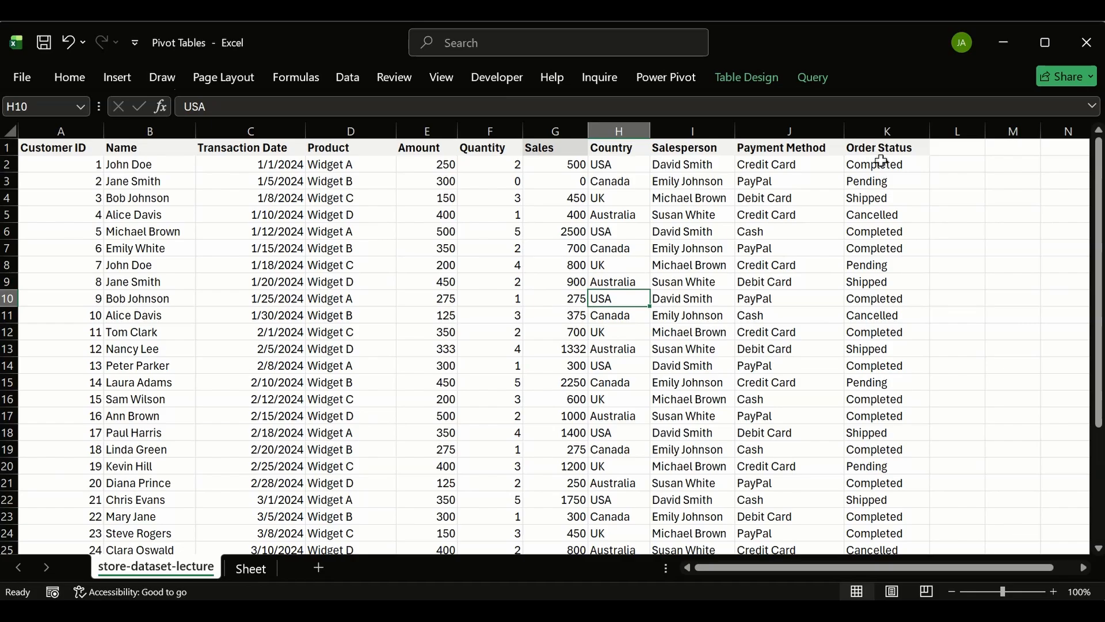
left_click(257, 149)
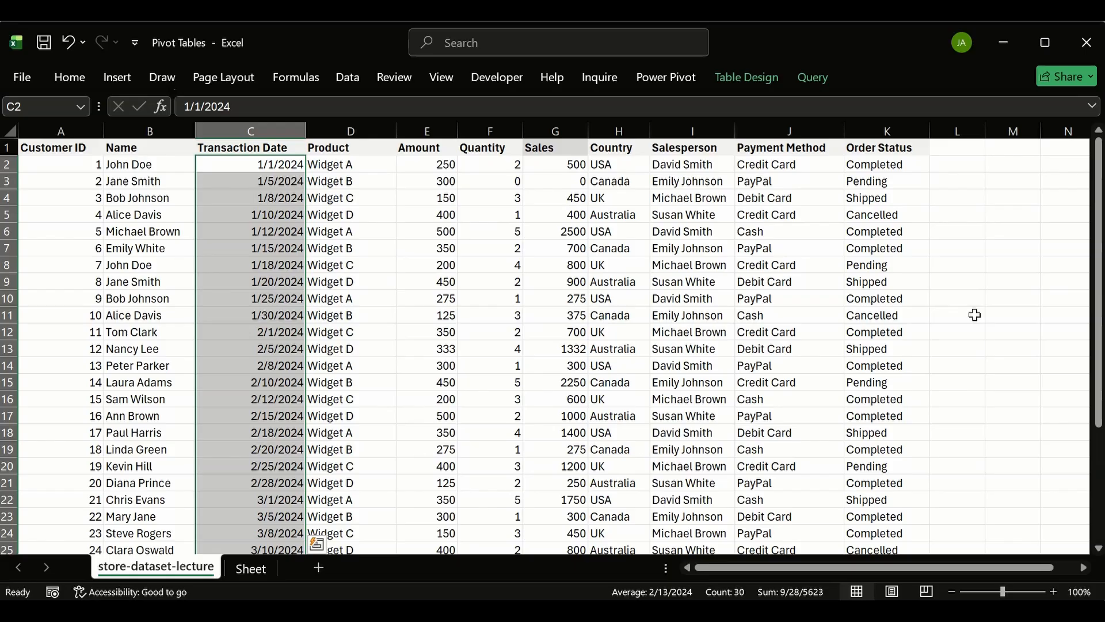
left_click(132, 197)
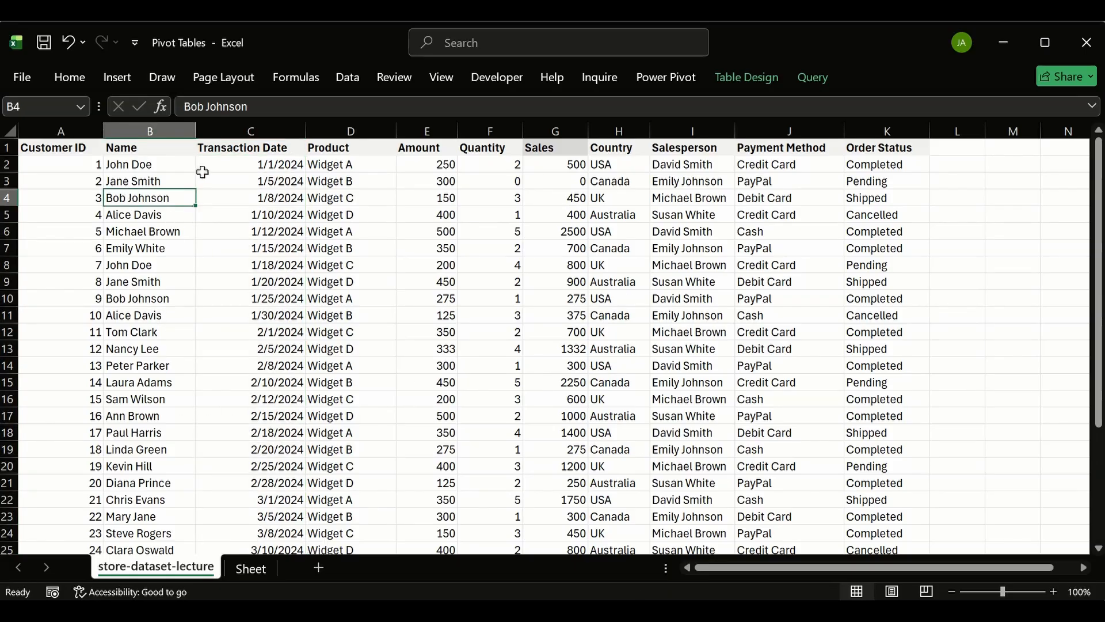
left_click_drag(240, 153, 236, 369)
left_click(222, 166)
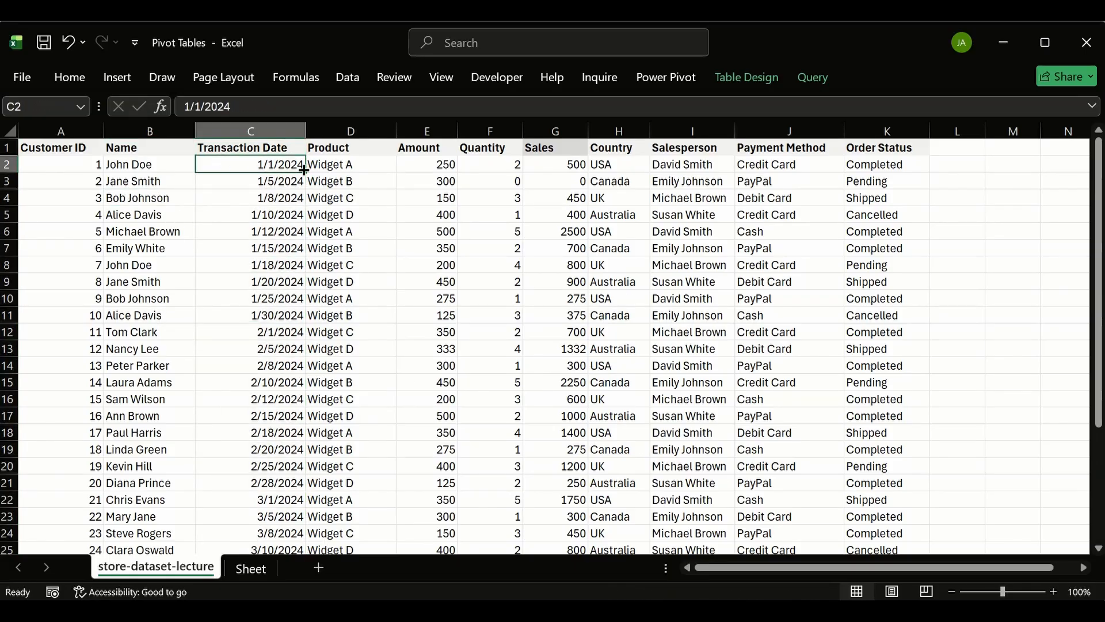
- Turn on the table's filter buttons and examine how the Transaction Date filter groups the dates by year and month
left_click_drag(260, 166, 225, 487)
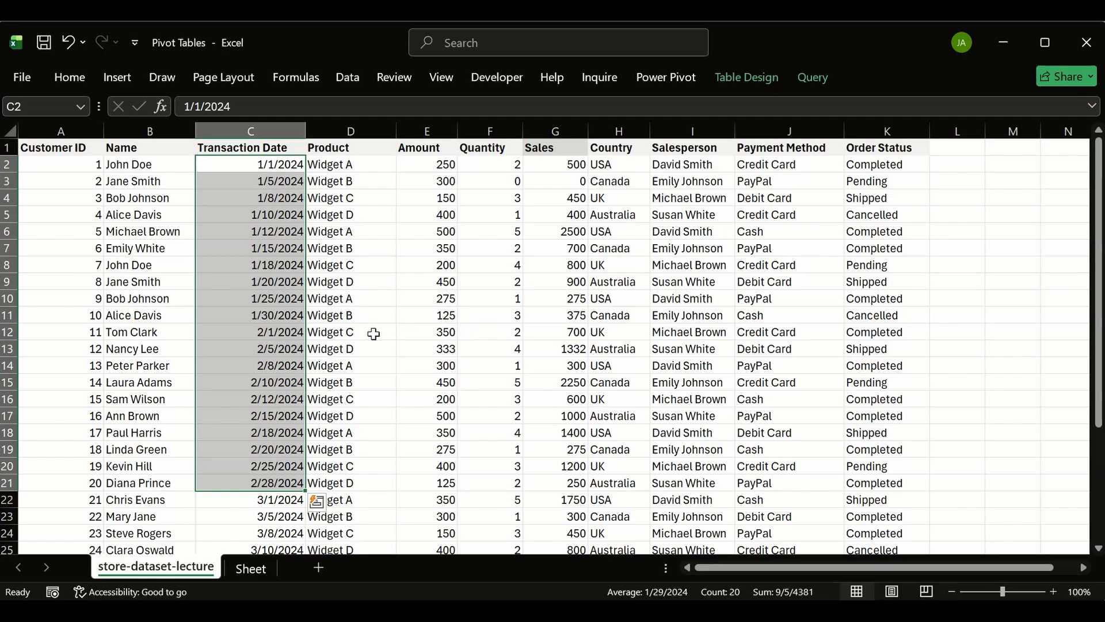
left_click(374, 334)
left_click(280, 149)
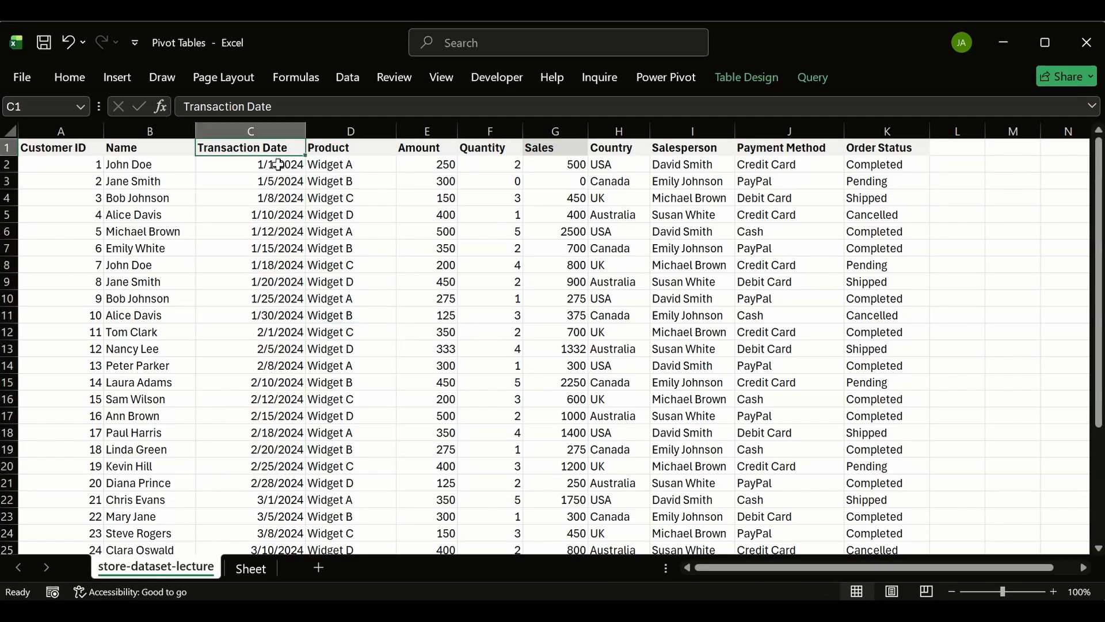
key("ctrl+shift+l")
left_click(298, 148)
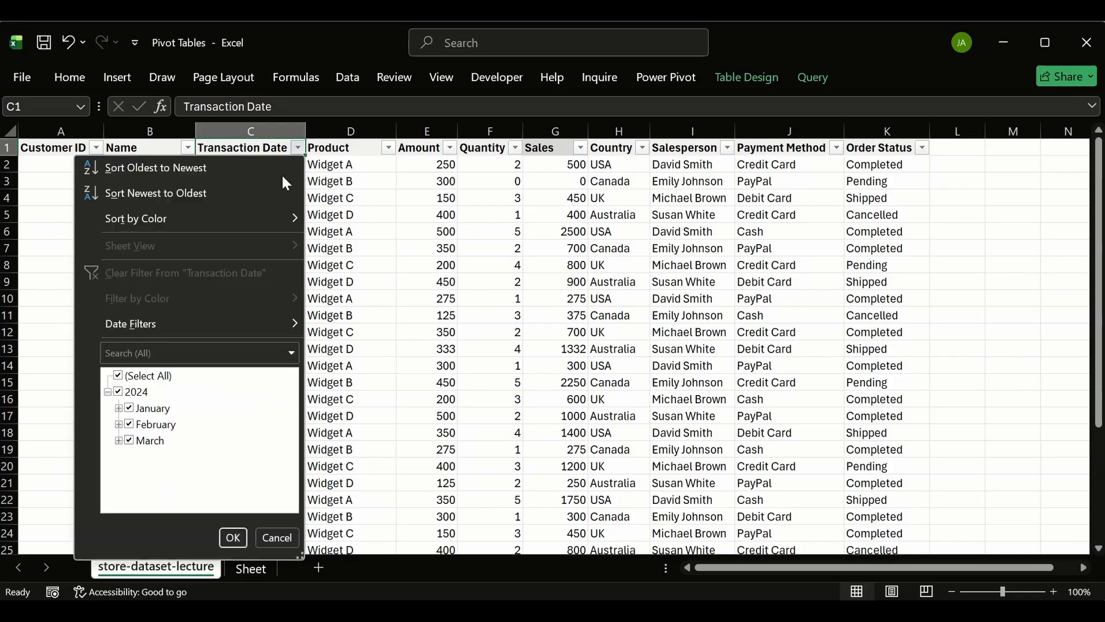
left_click(280, 539)
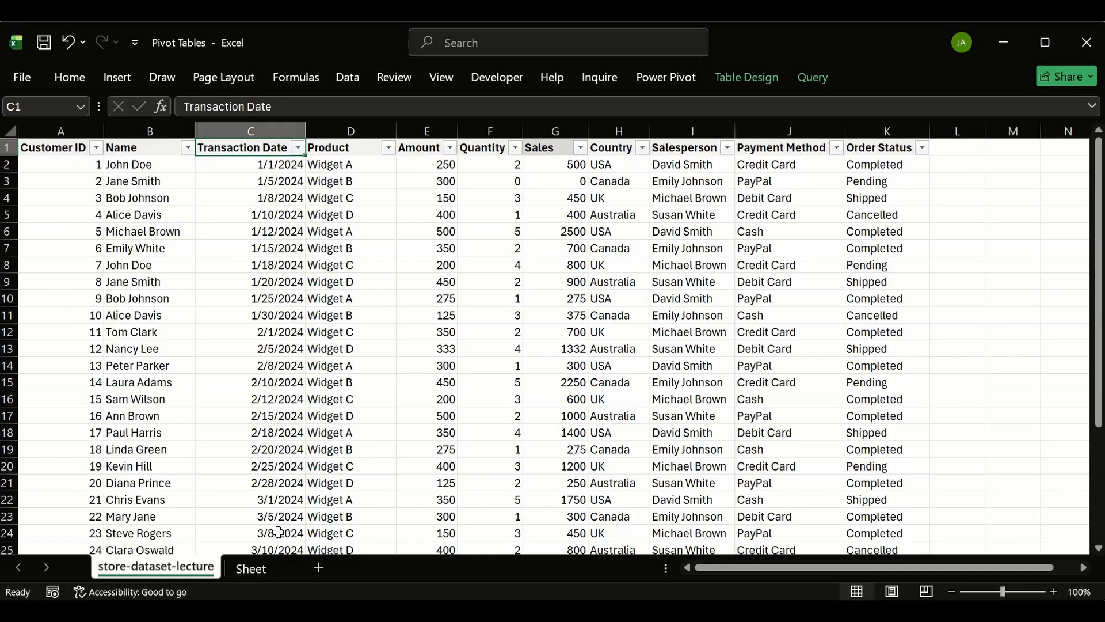
left_click(77, 76)
left_click(126, 76)
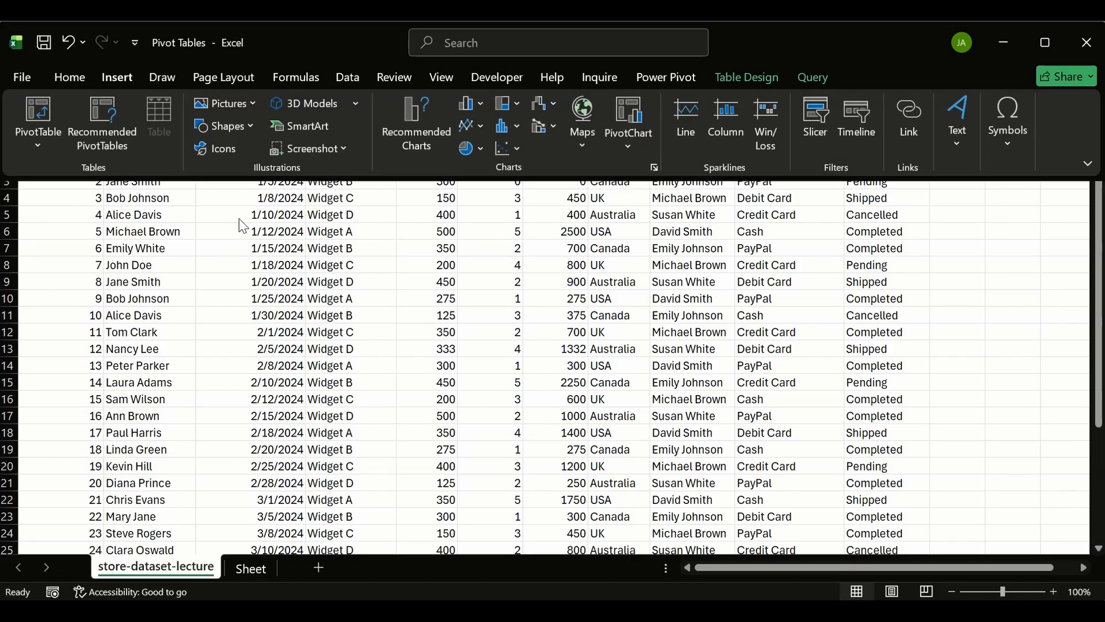
left_click(388, 233)
left_click(277, 202)
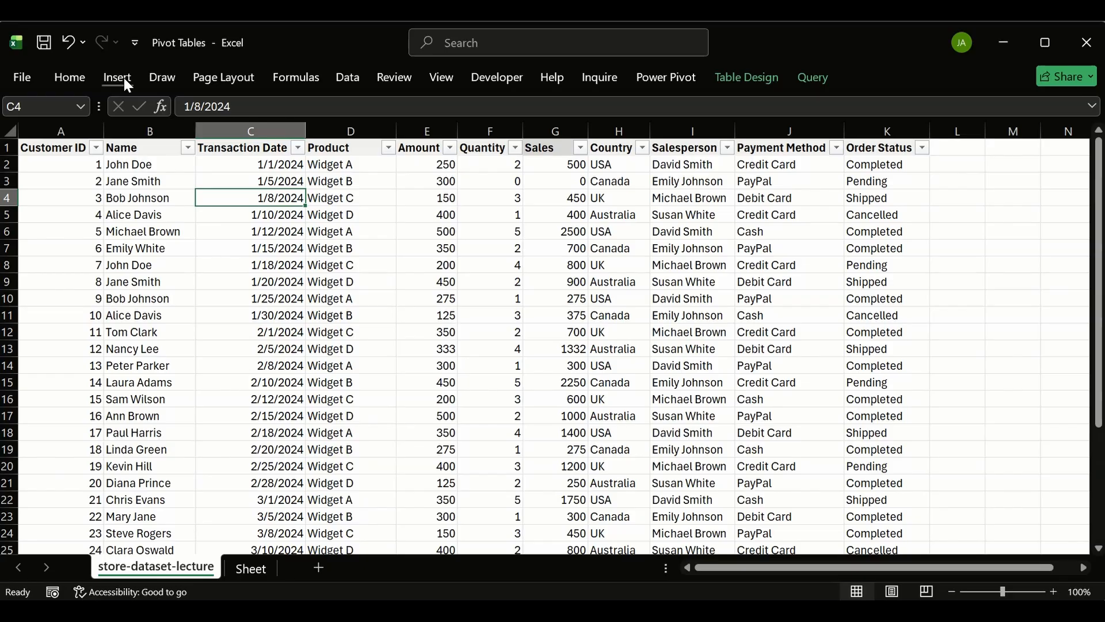
left_click(244, 399)
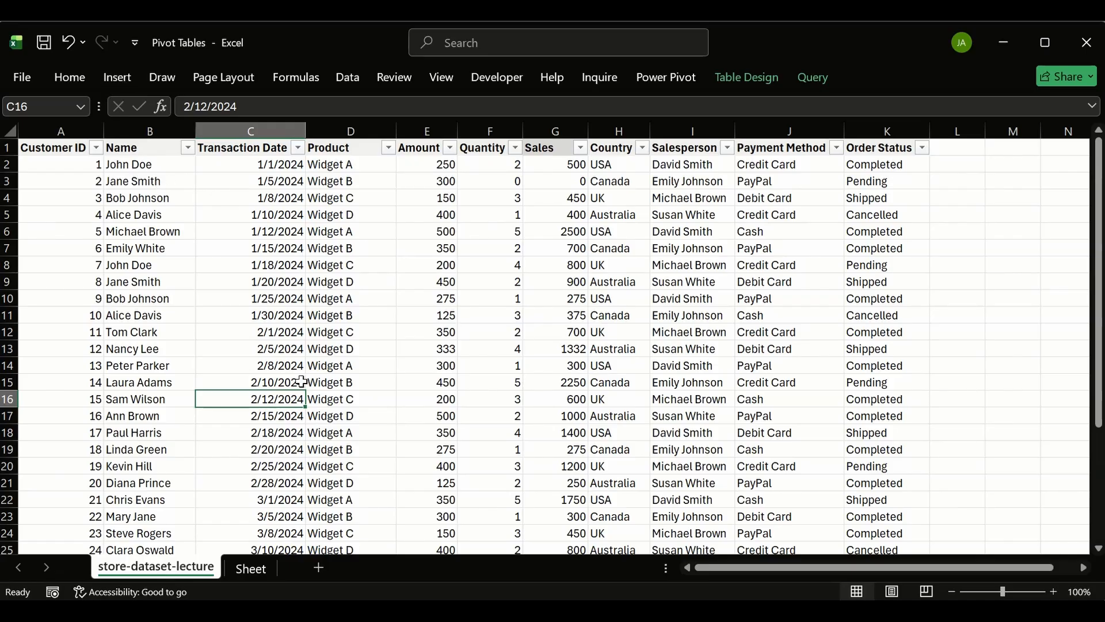
left_click(355, 381)
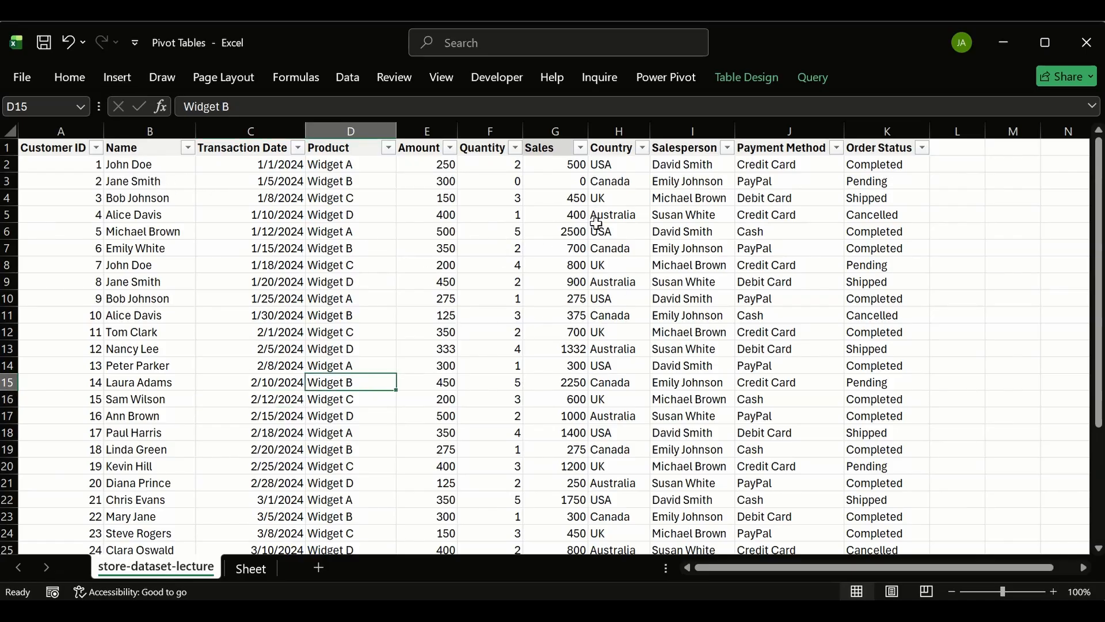
left_click(636, 320)
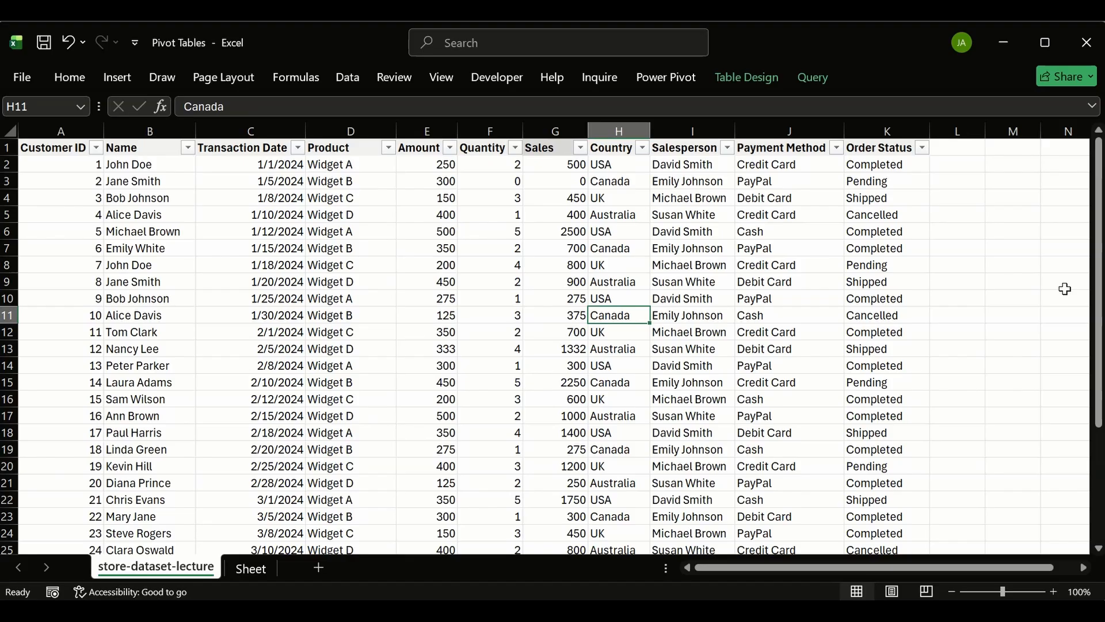
left_click(994, 288)
left_click(620, 333)
left_click_drag(432, 401, 349, 383)
left_click(129, 166)
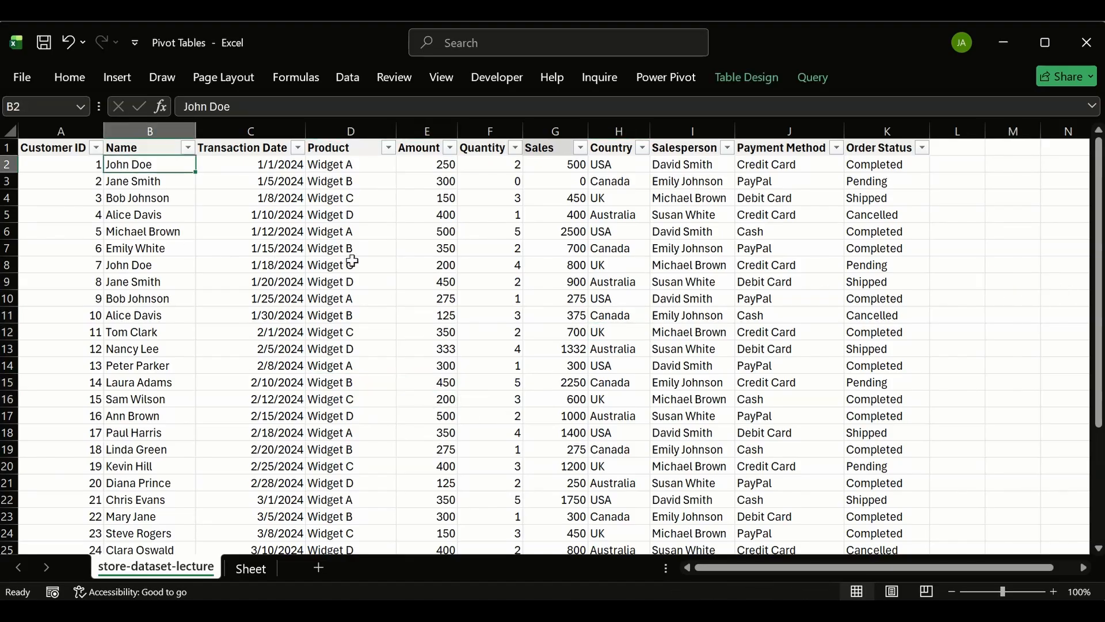
left_click(352, 262)
left_click(524, 317)
- Remove the filter buttons from the sales table's header row
left_click(309, 218)
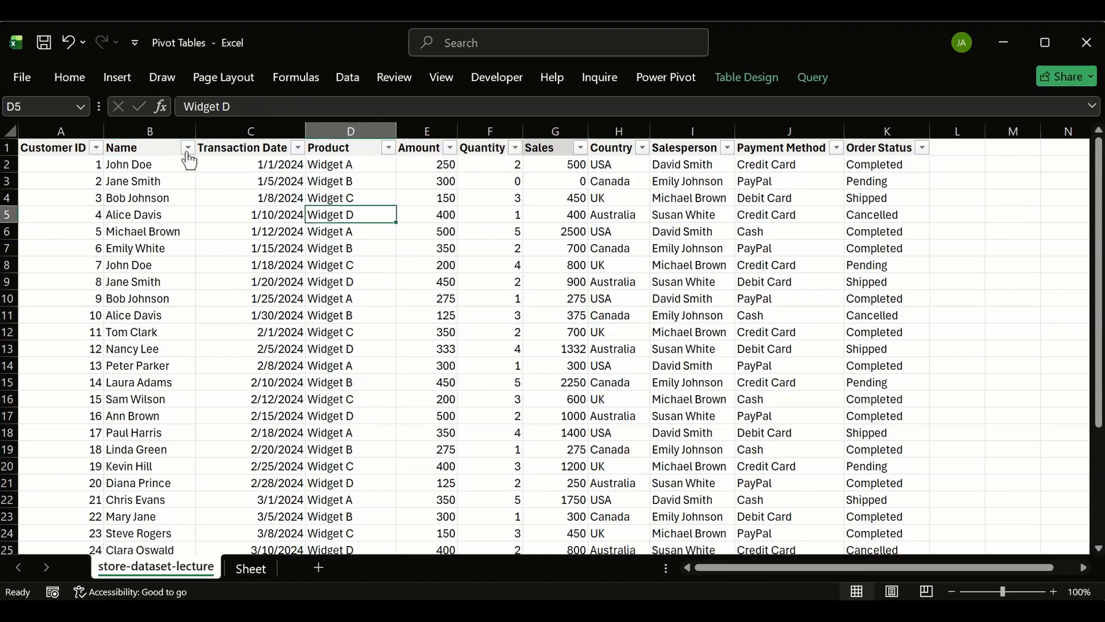
left_click(168, 148)
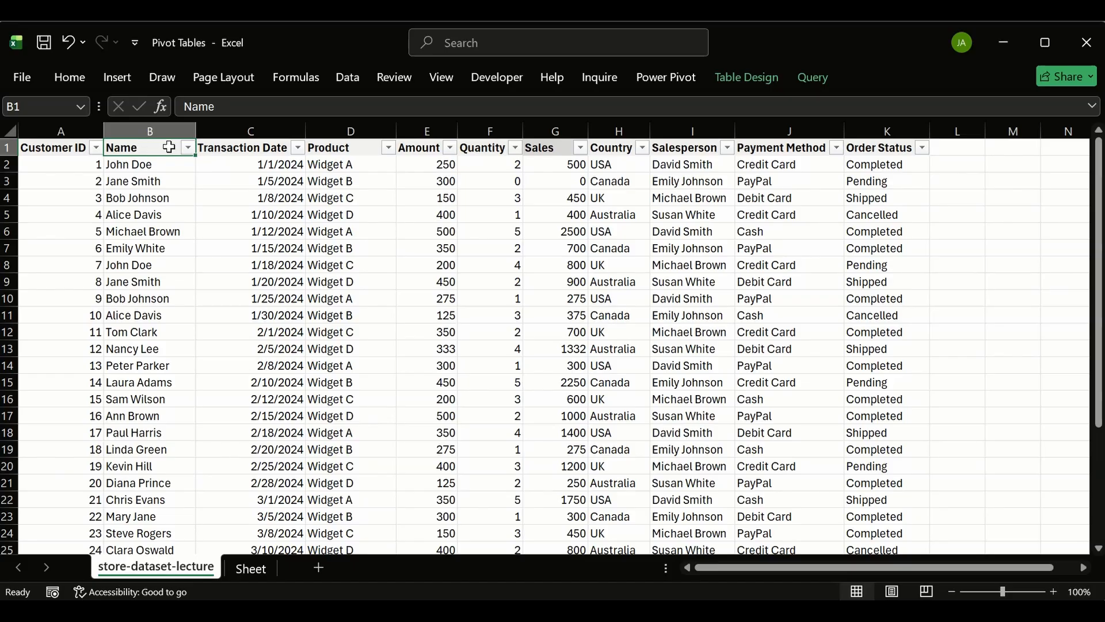
left_click(281, 248)
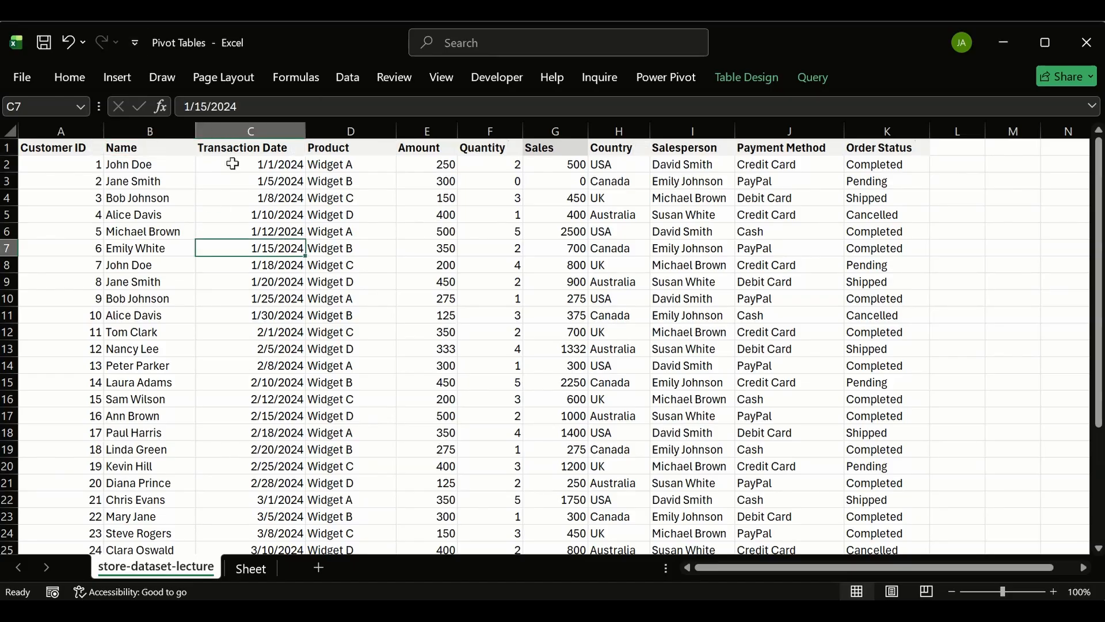
- Insert a PivotTable based on the sales_data table, placed on a new worksheet
left_click(110, 77)
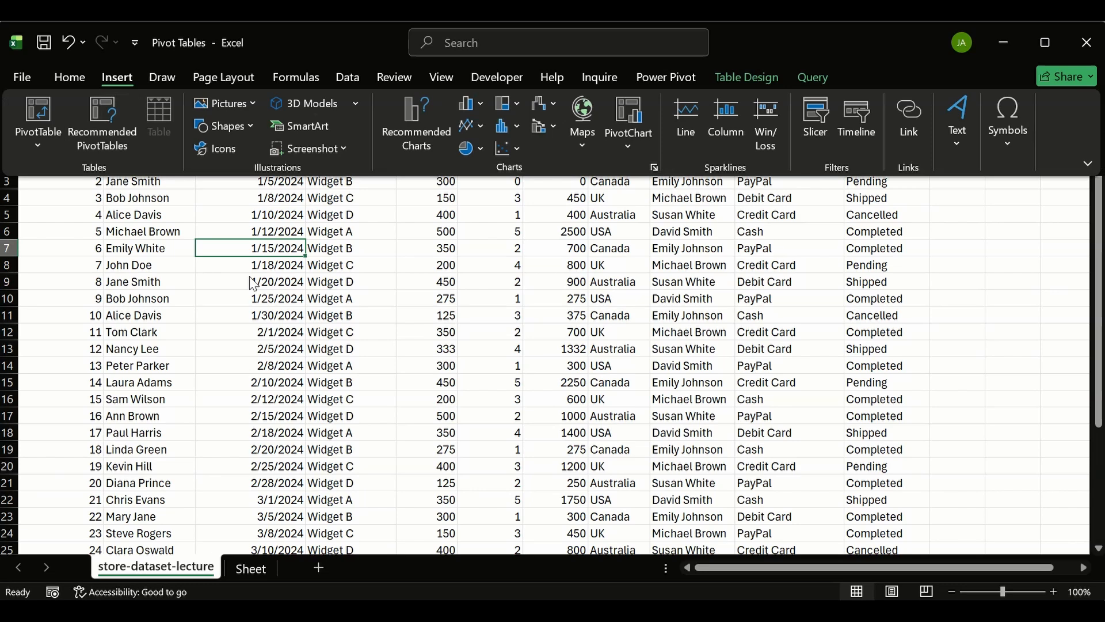
left_click(345, 296)
left_click(345, 296)
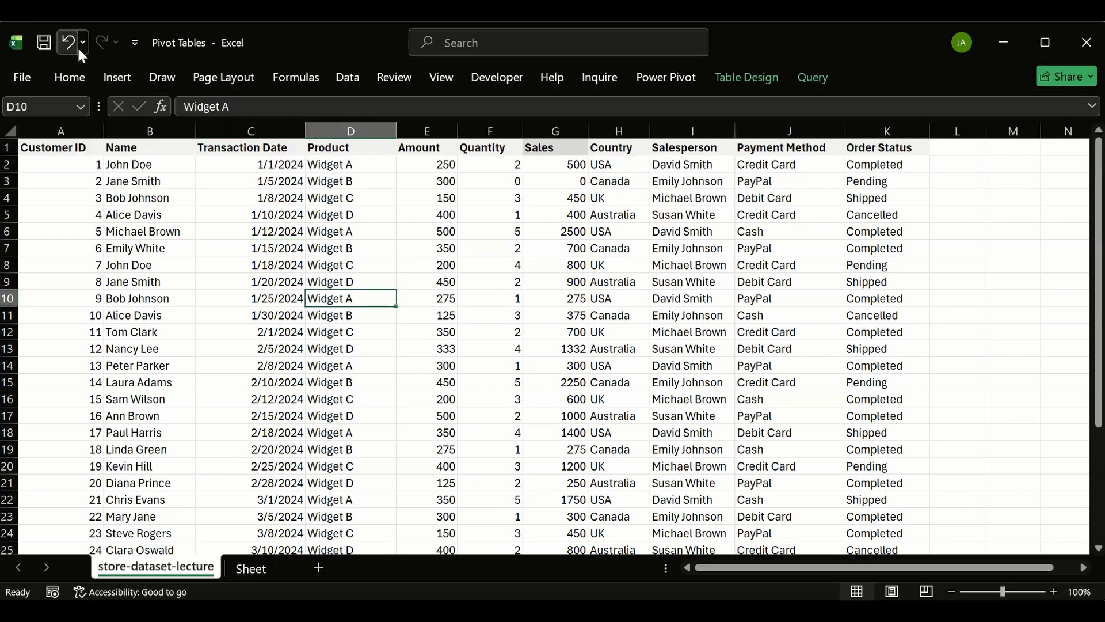
left_click(118, 76)
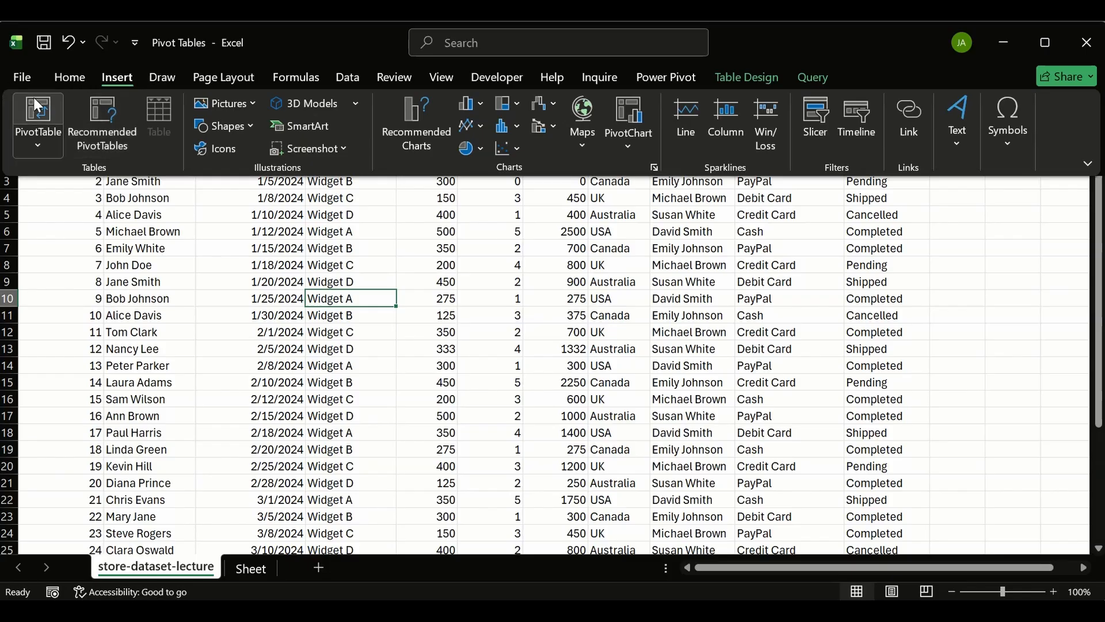
key("Escape")
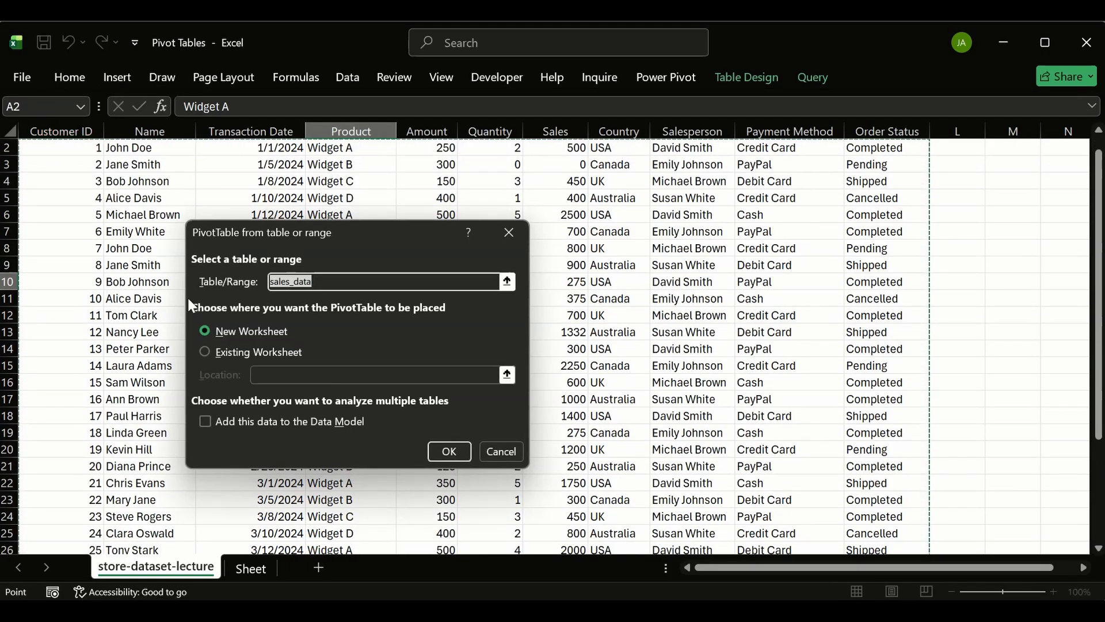
left_click_drag(340, 234, 520, 205)
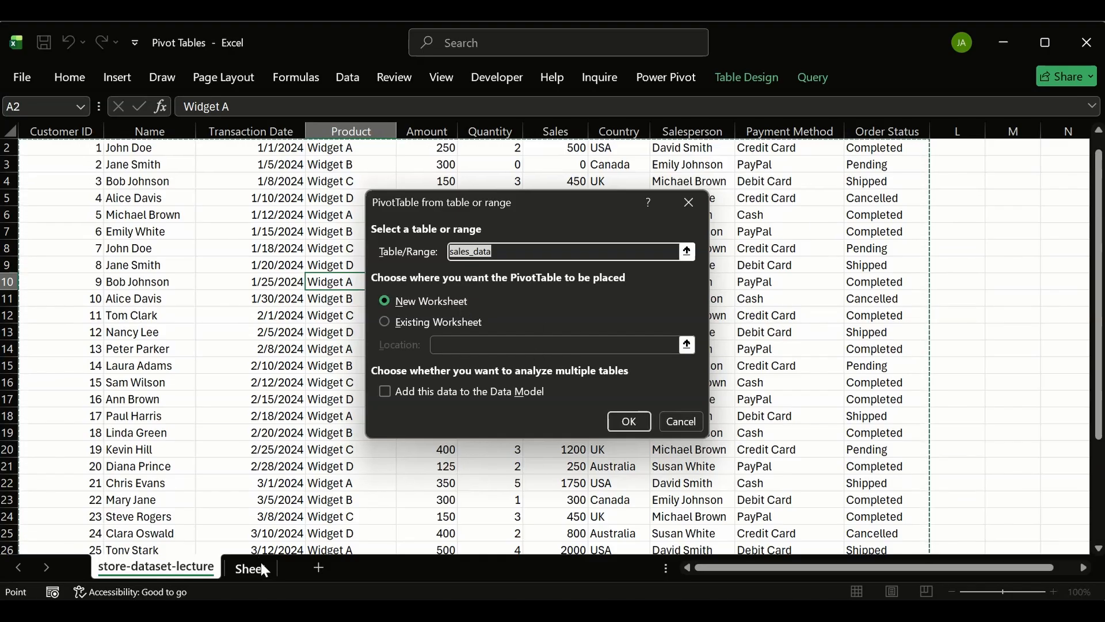
left_click(636, 421)
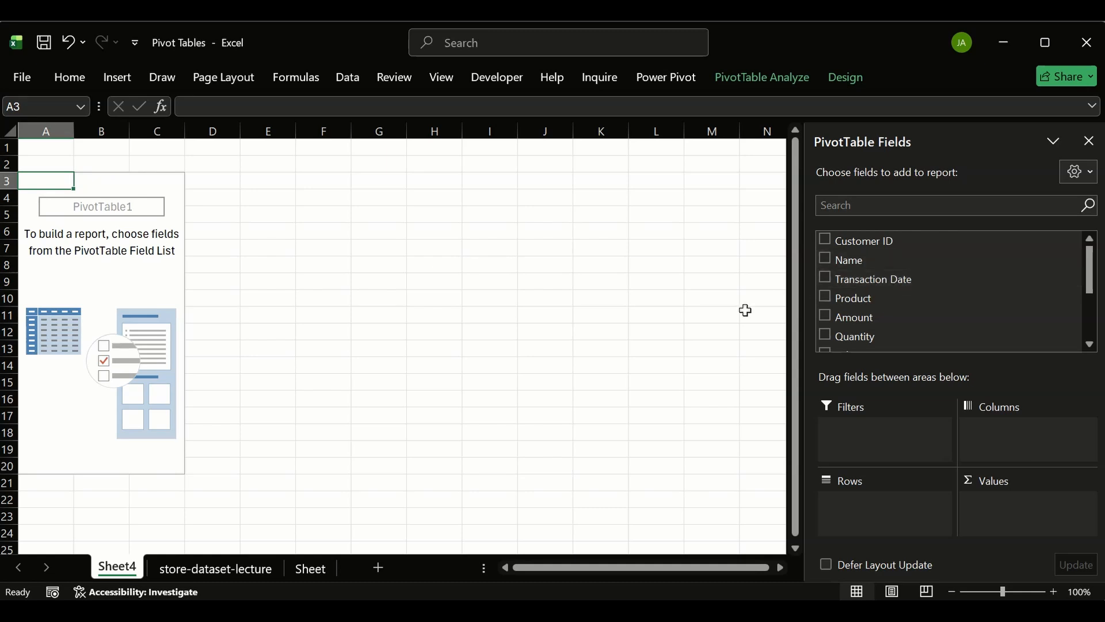
- Check the blank worksheet named Sheet, and delete the new Sheet4 along with its empty PivotTable
left_click(305, 570)
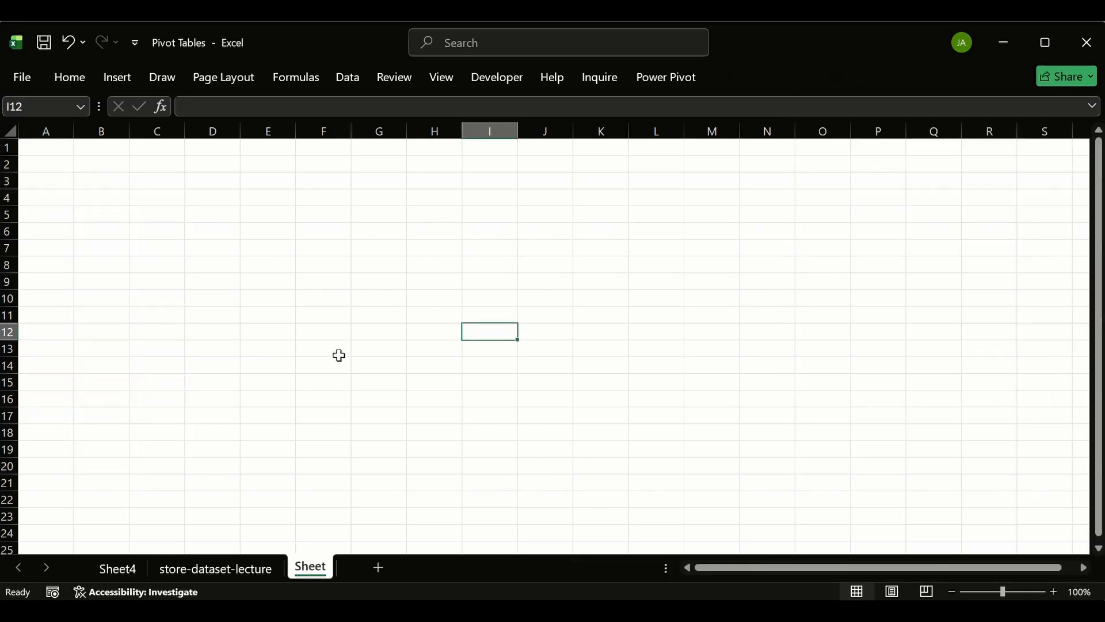
left_click(124, 570)
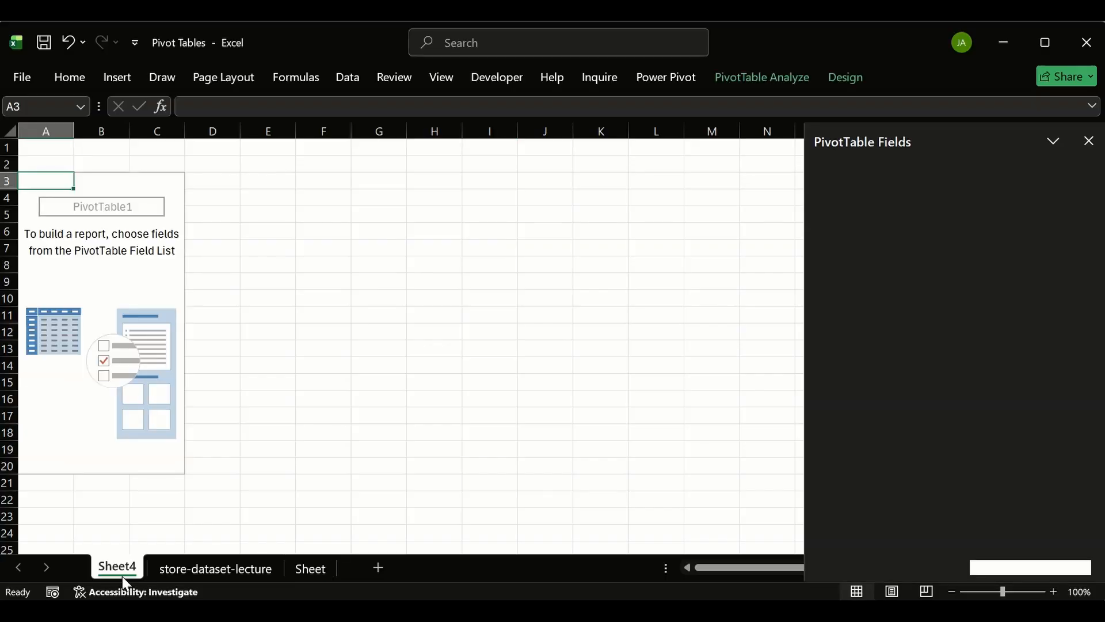
right_click(132, 571)
left_click(174, 348)
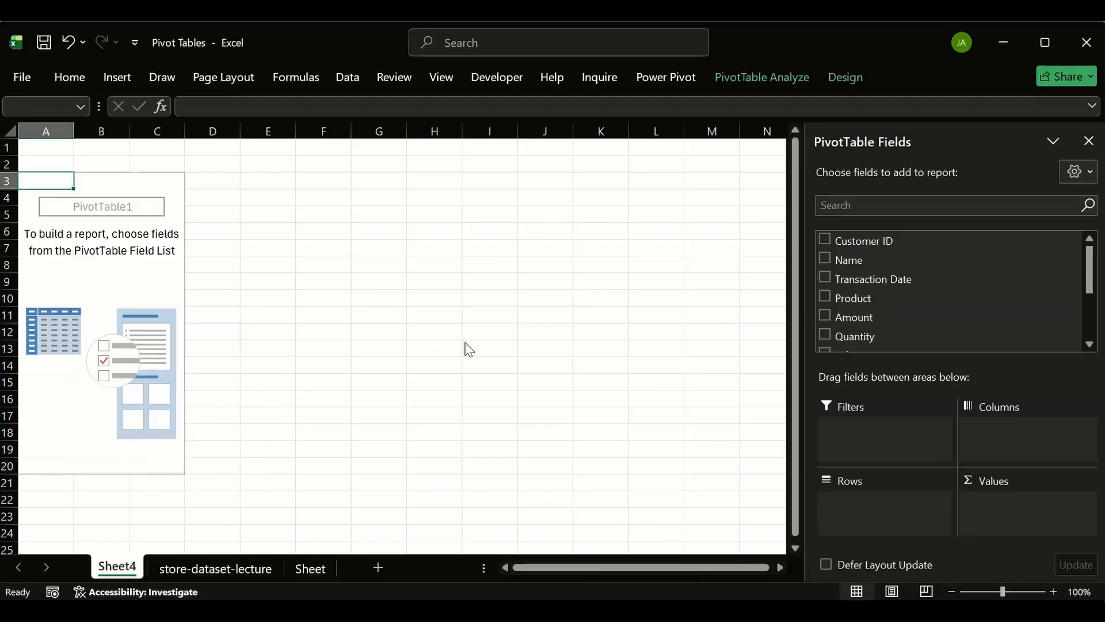
left_click(597, 357)
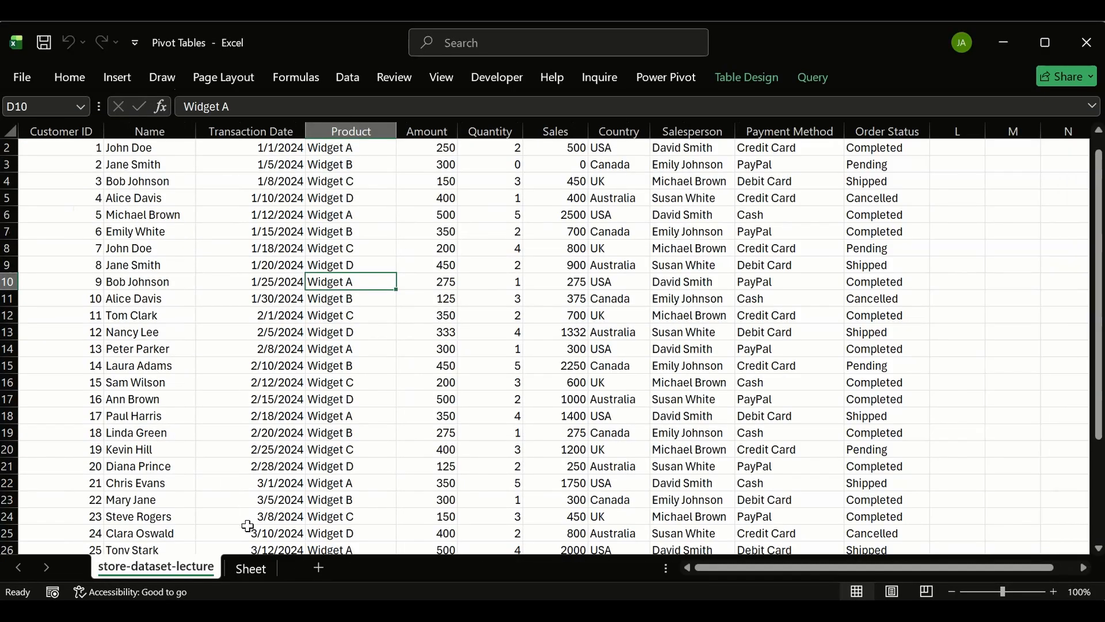
- Insert a PivotTable from the sales_data table on the existing worksheet named Sheet, starting at cell B2
left_click(110, 76)
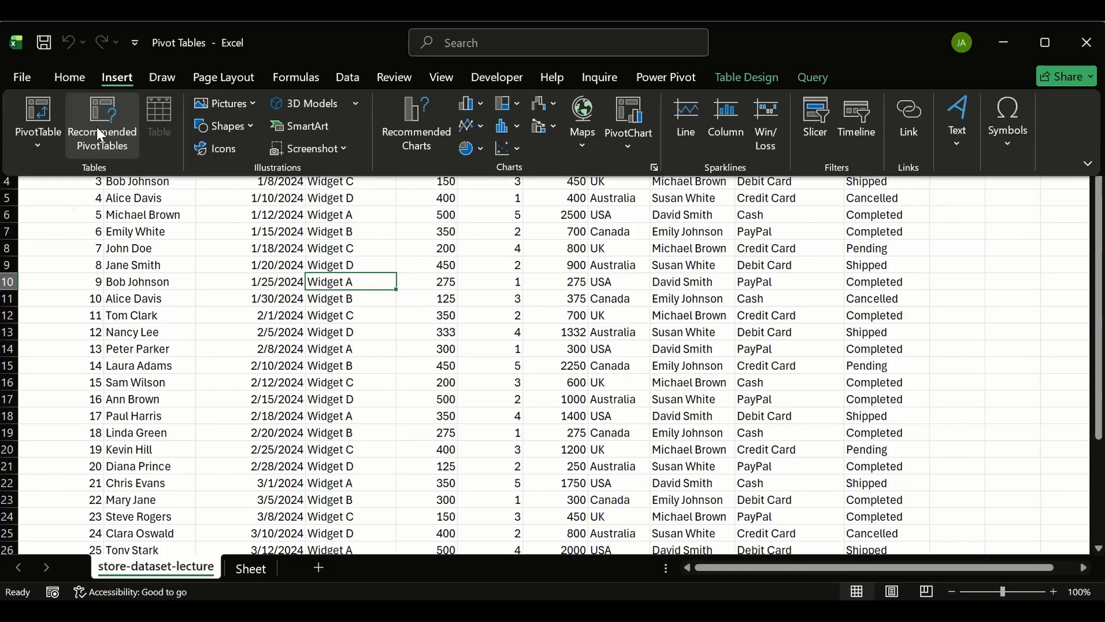
left_click(45, 112)
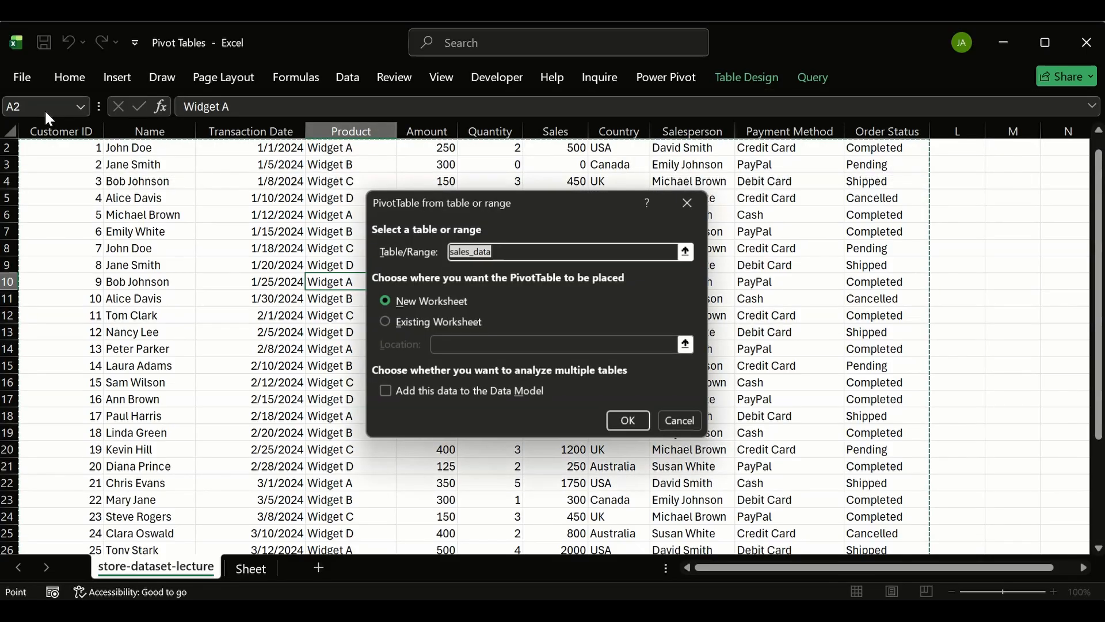
left_click(382, 318)
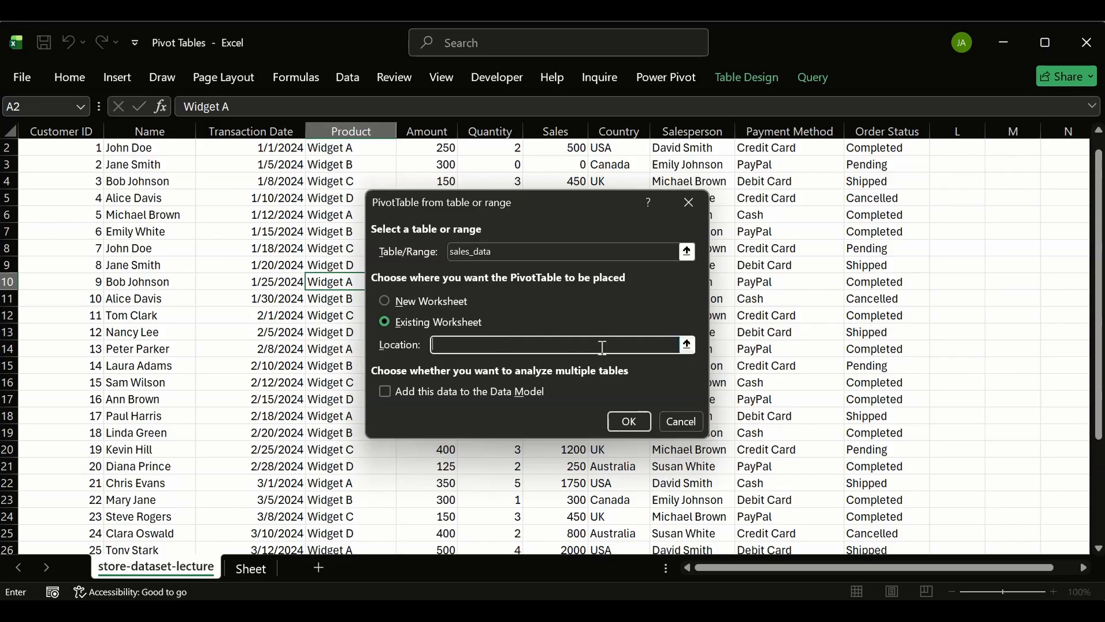
left_click(688, 345)
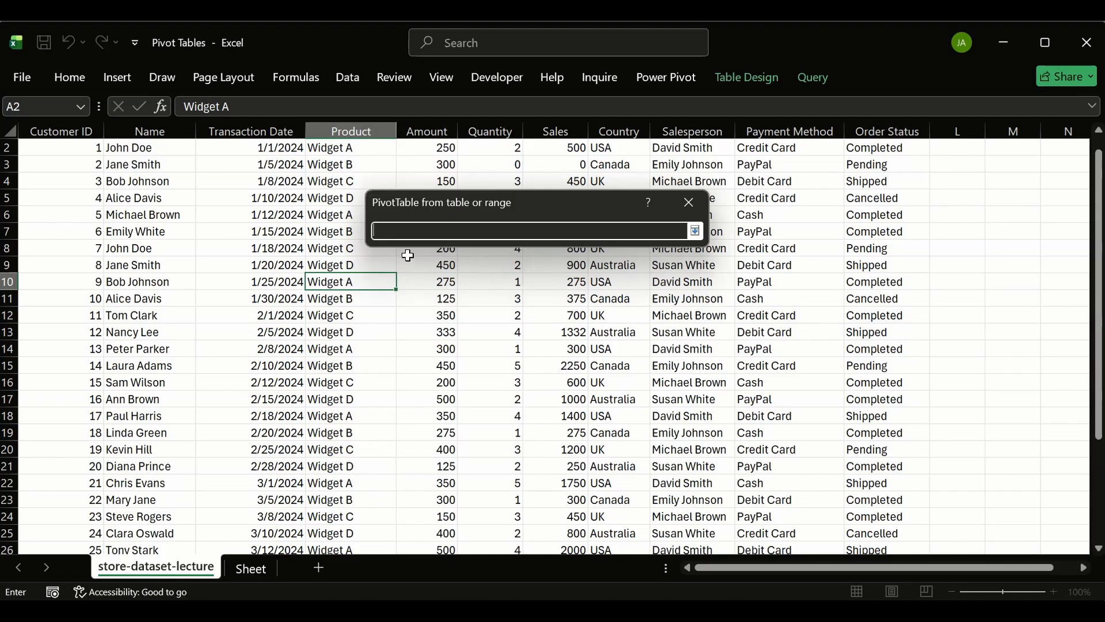
left_click(252, 568)
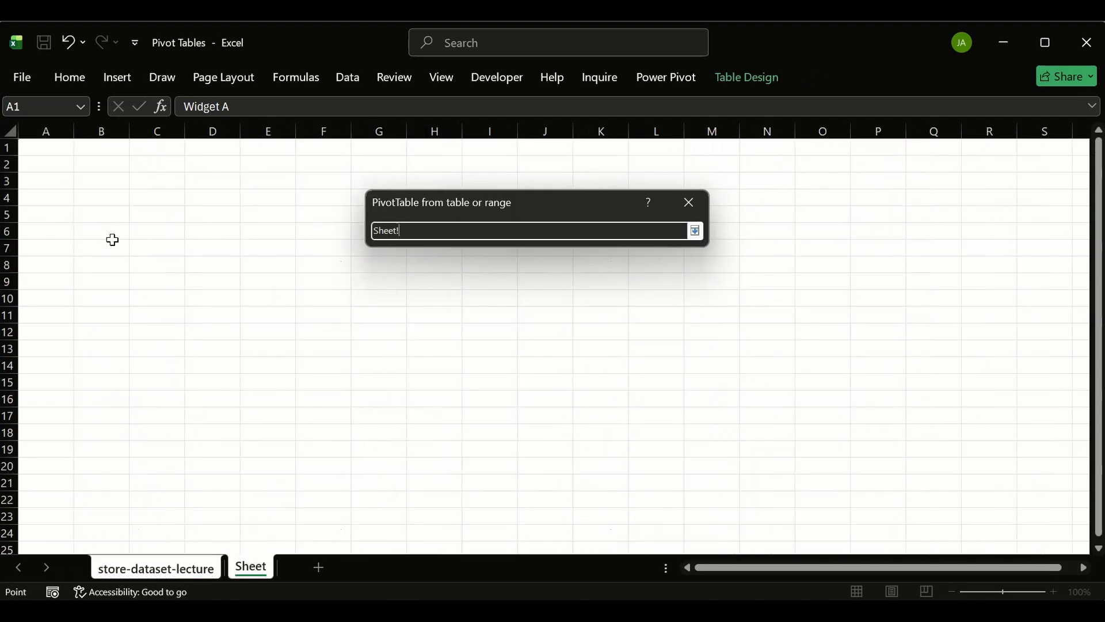
left_click(85, 165)
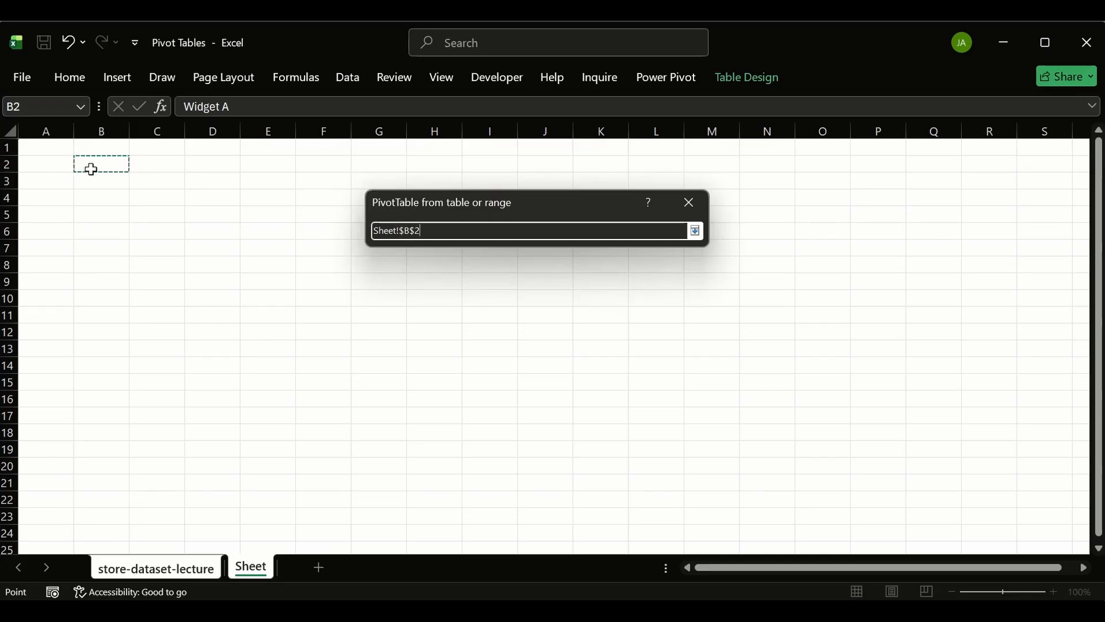
key("Return")
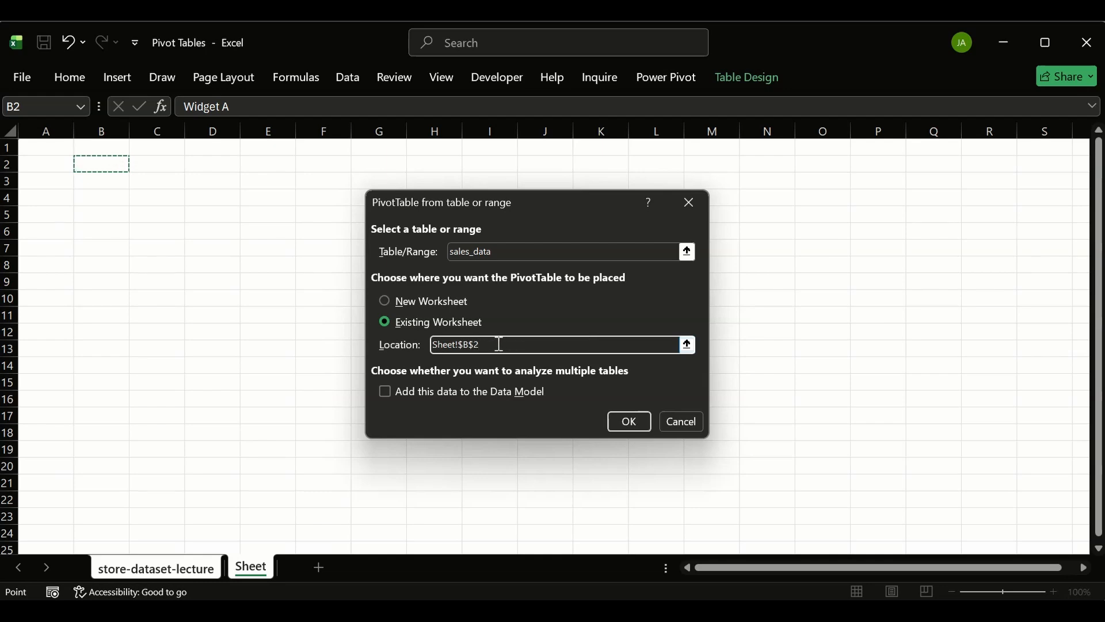
left_click(634, 419)
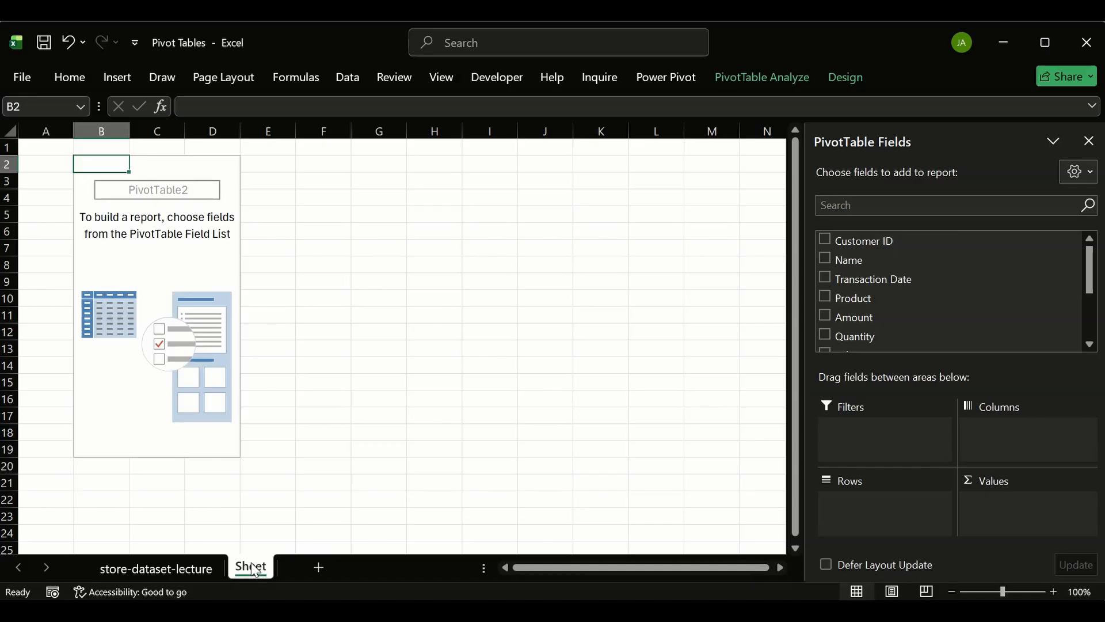
- Compare the store-dataset-lecture source data with the empty PivotTable on Sheet, and review the insert options for the dataset
left_click(182, 565)
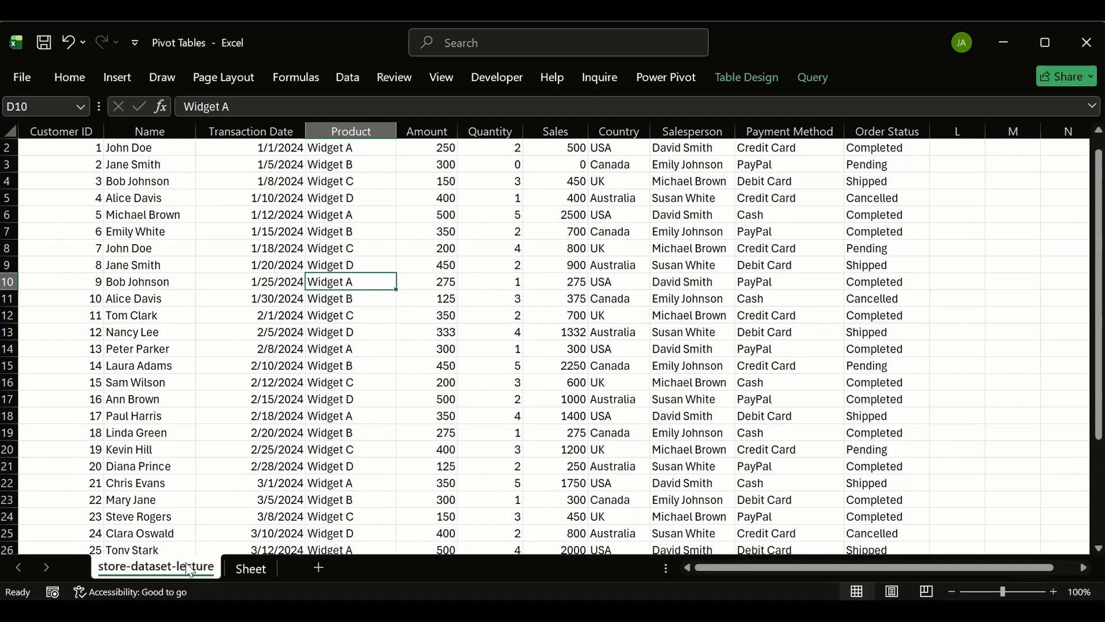
left_click(256, 567)
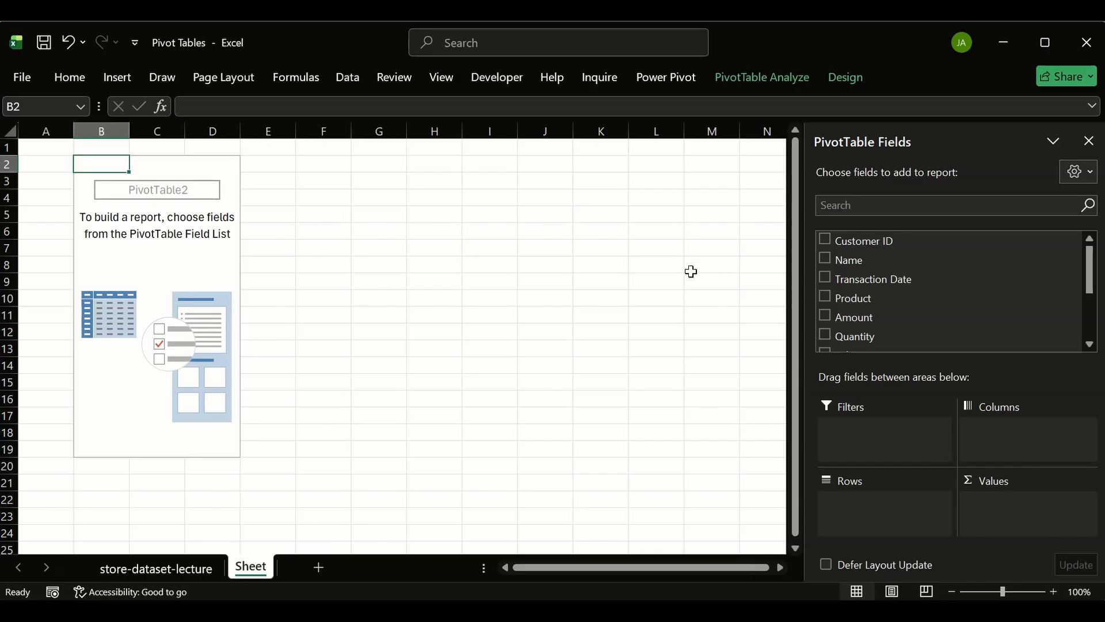
left_click(163, 566)
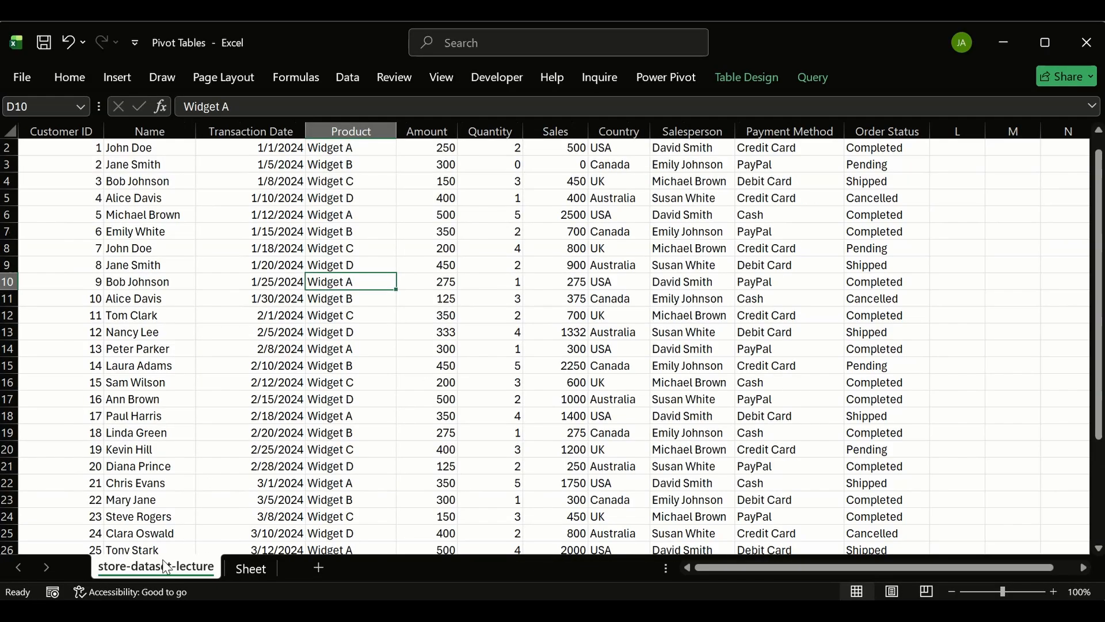
left_click(120, 77)
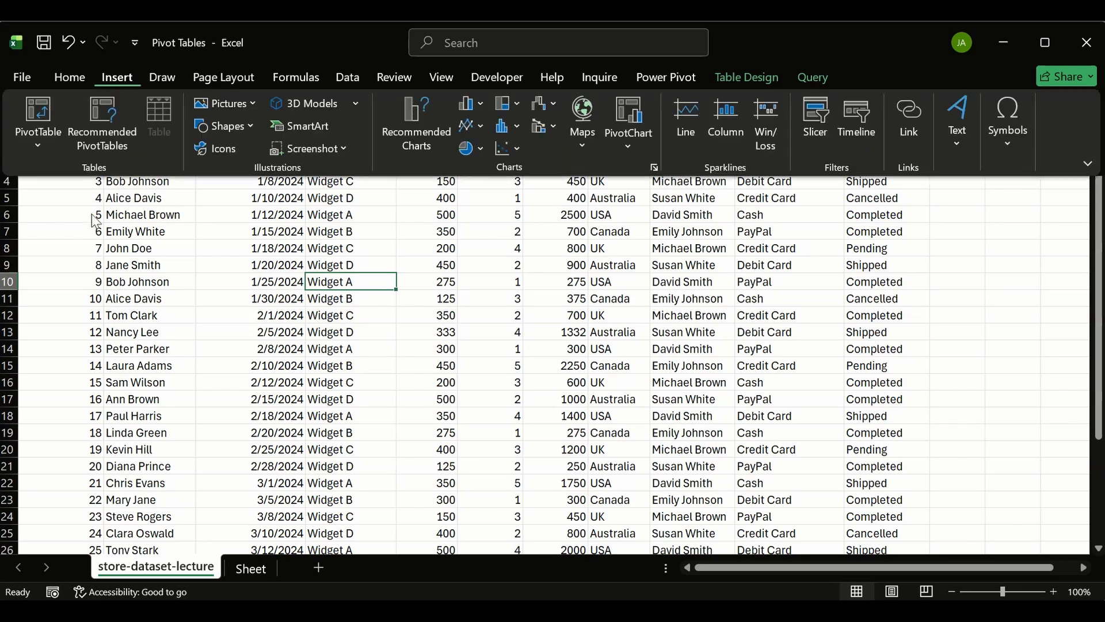
- Insert a second PivotTable from the sales_data table on the existing worksheet named Sheet, starting at cell F2
left_click(320, 521)
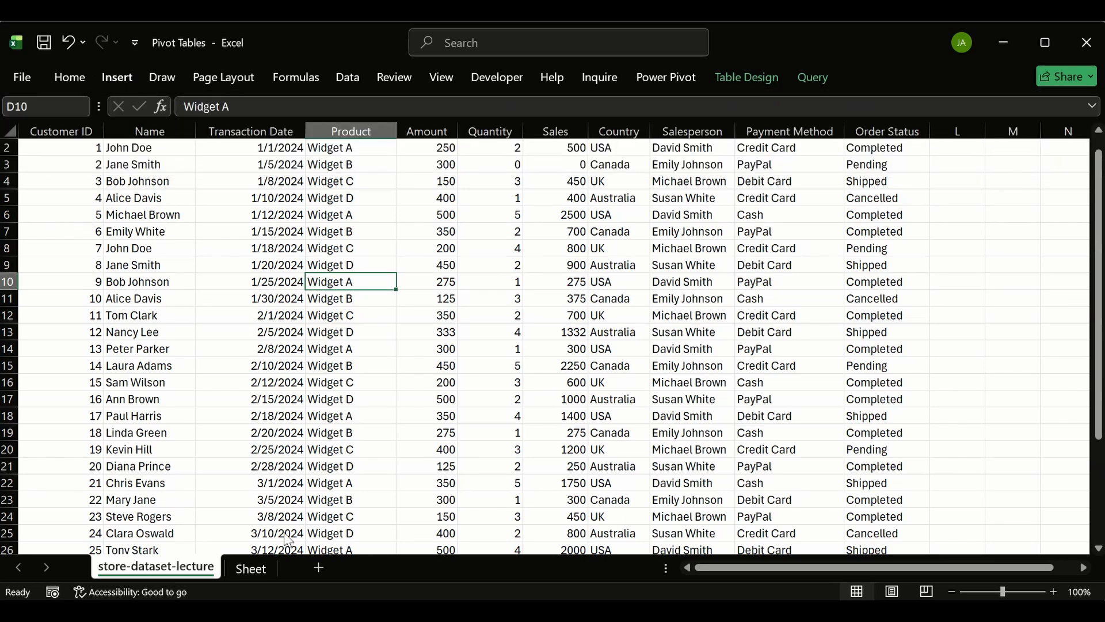
left_click(250, 568)
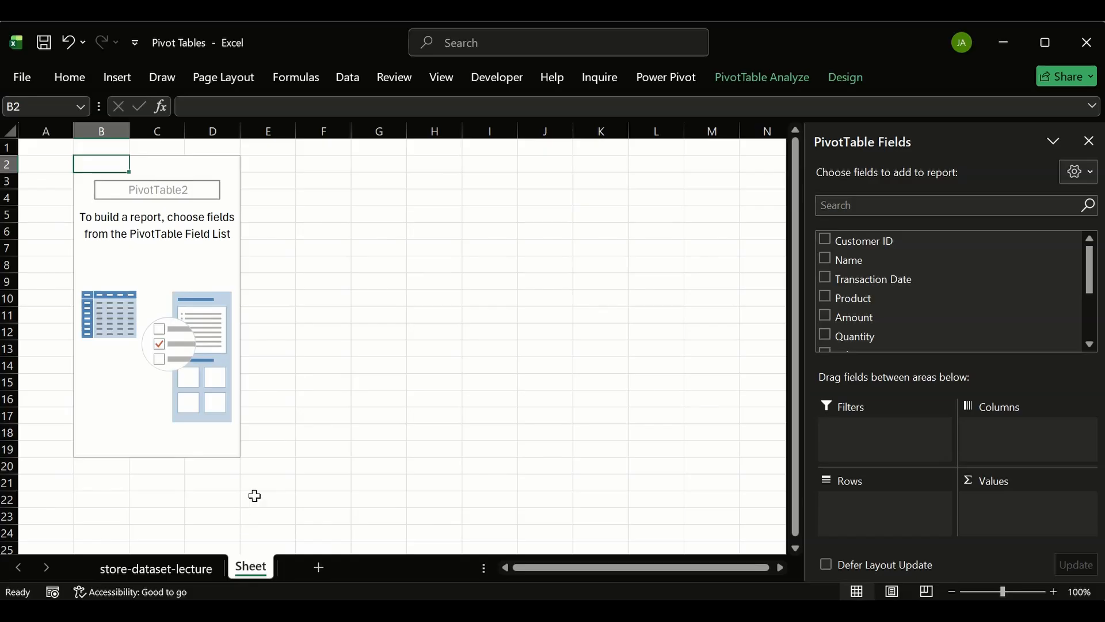
left_click(316, 165)
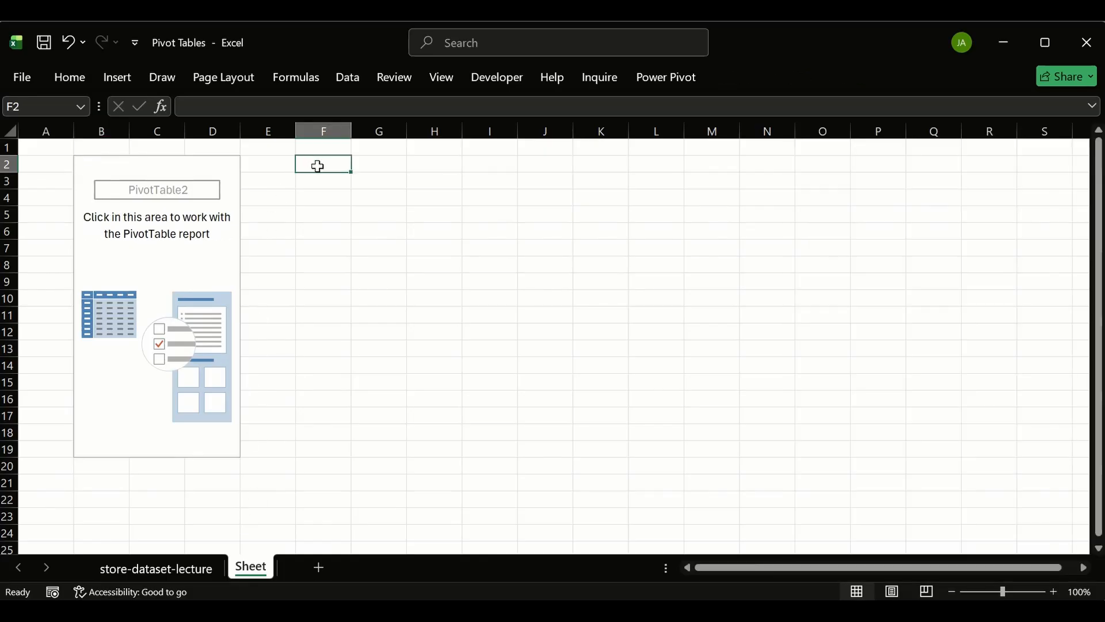
left_click(117, 78)
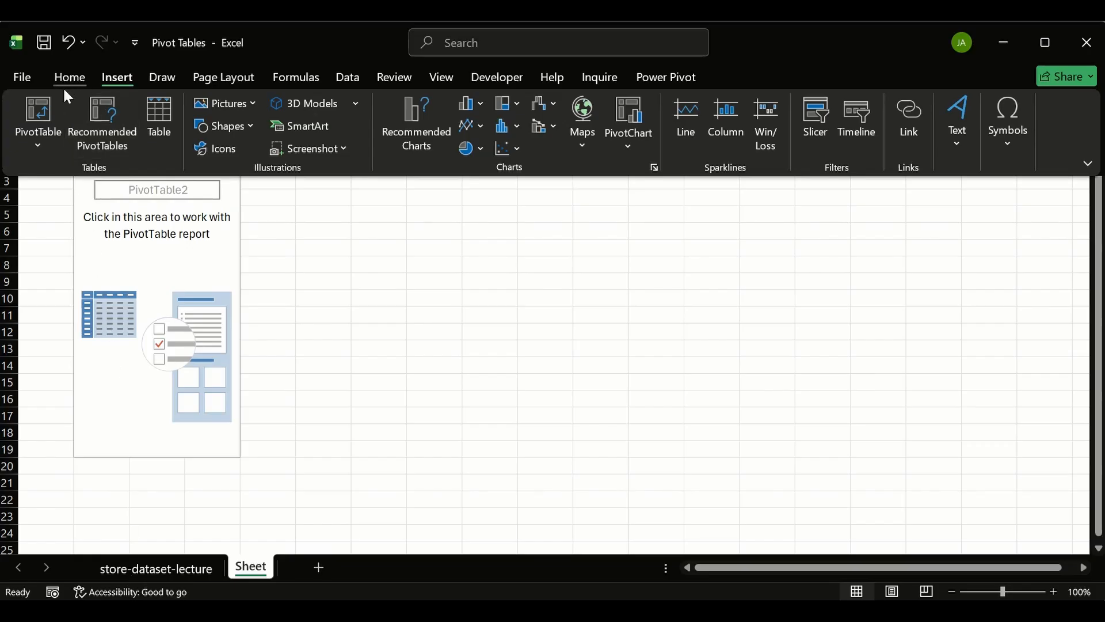
left_click(39, 99)
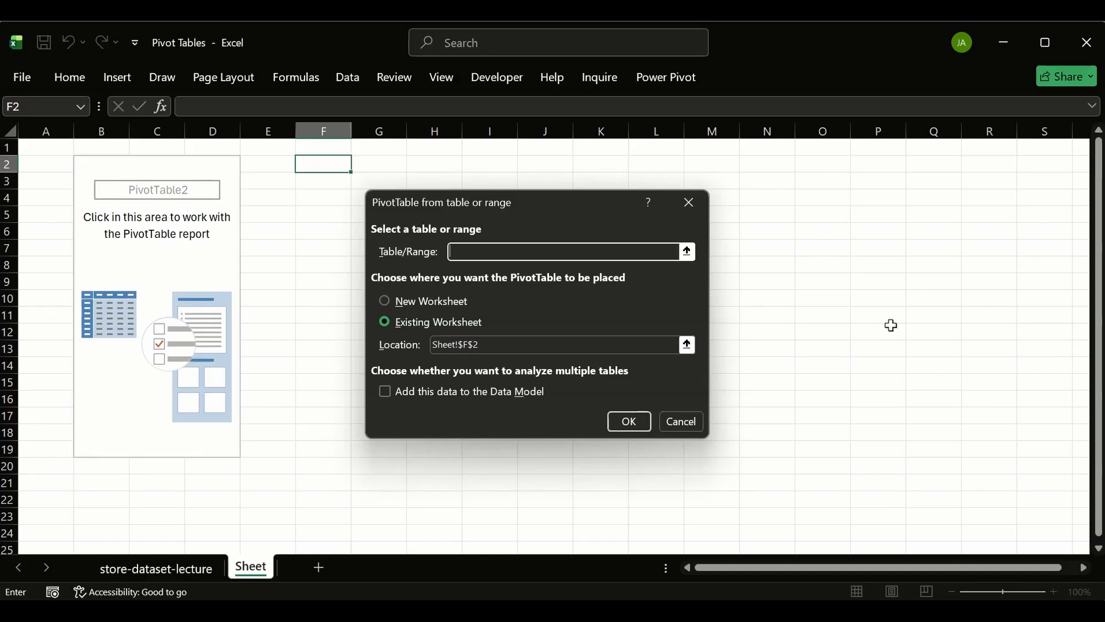
type("sales_data")
left_click(629, 423)
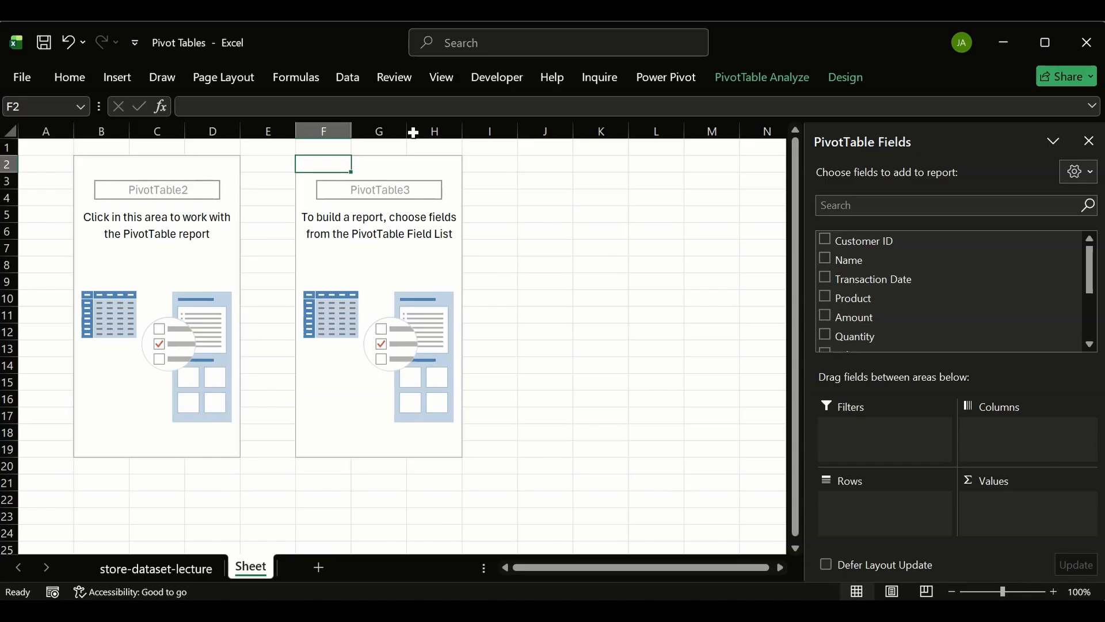
left_click(541, 163)
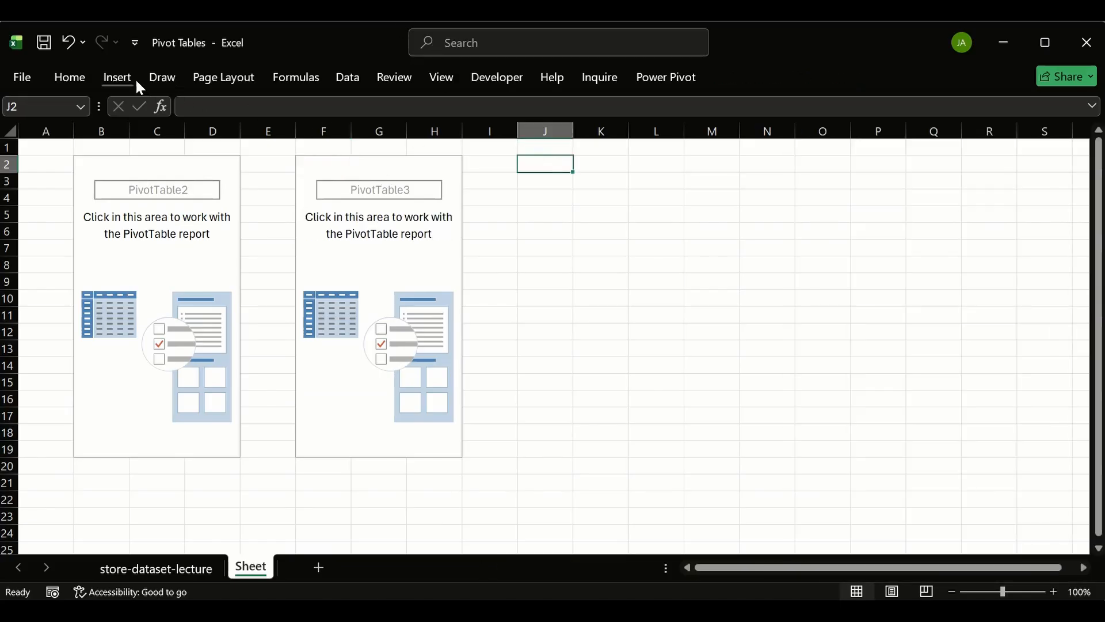
left_click(110, 80)
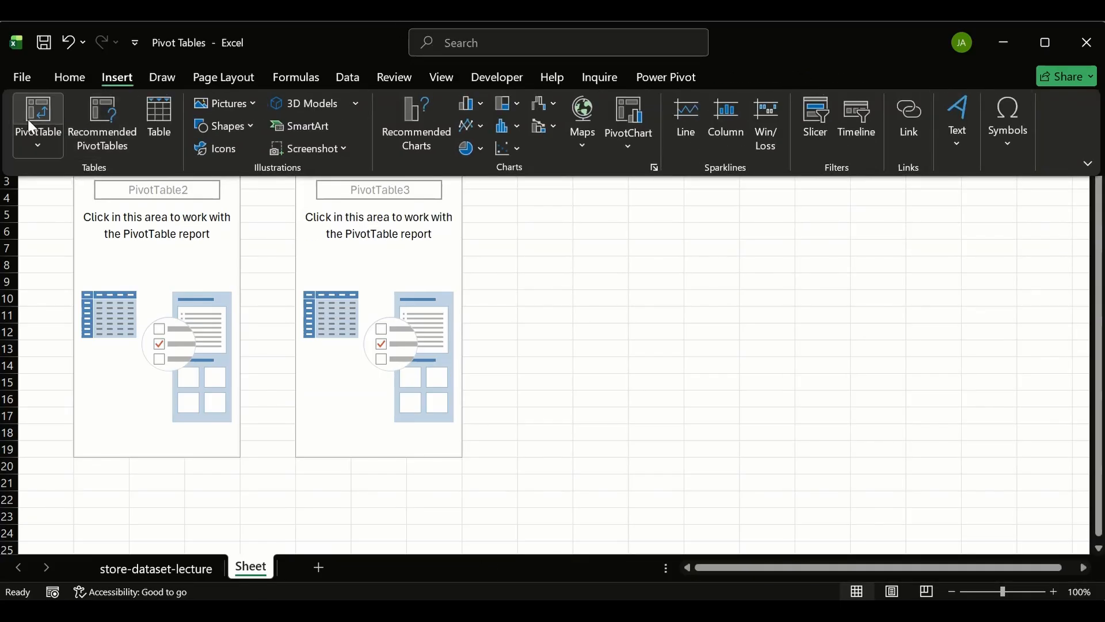
left_click(577, 247)
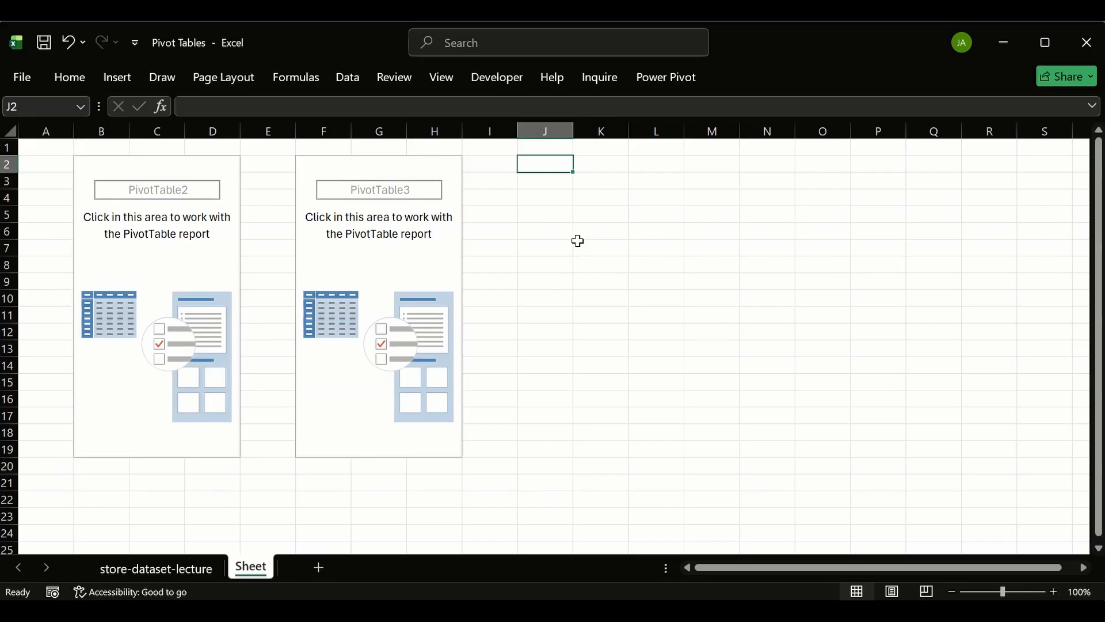
- Check the PivotTable name assigned to the empty PivotTable at cell B2
left_click(128, 163)
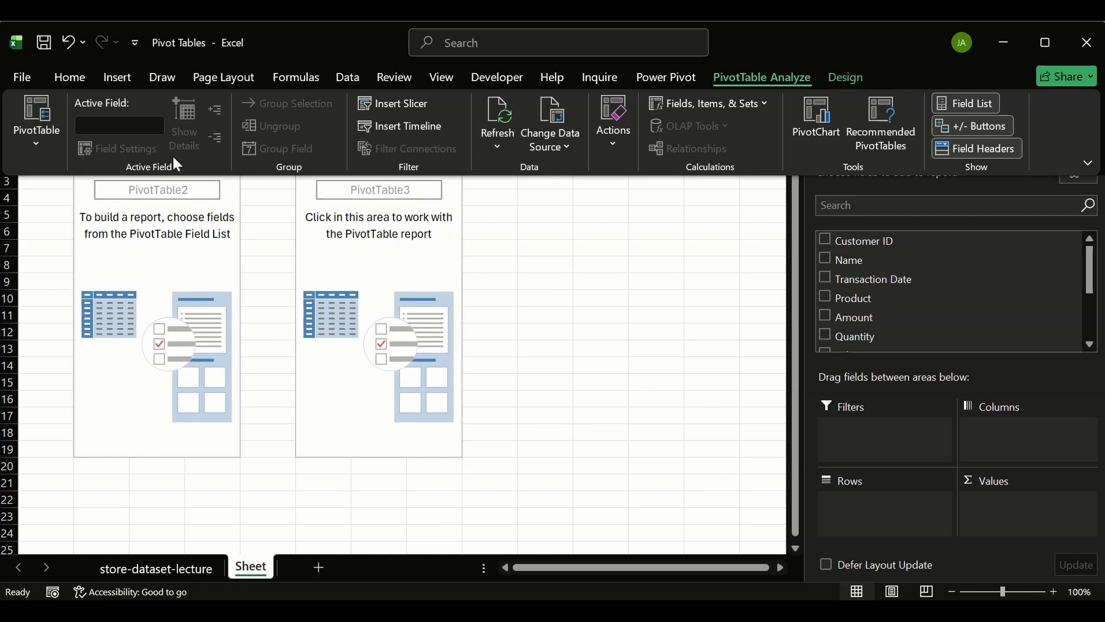
left_click(31, 140)
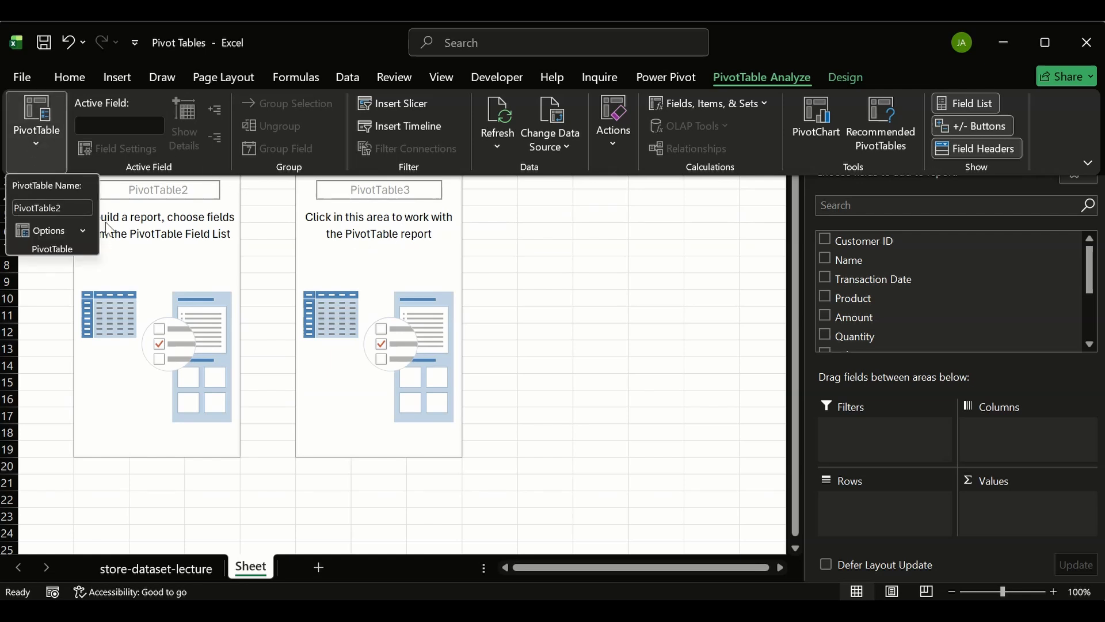
left_click(72, 206)
left_click(154, 257)
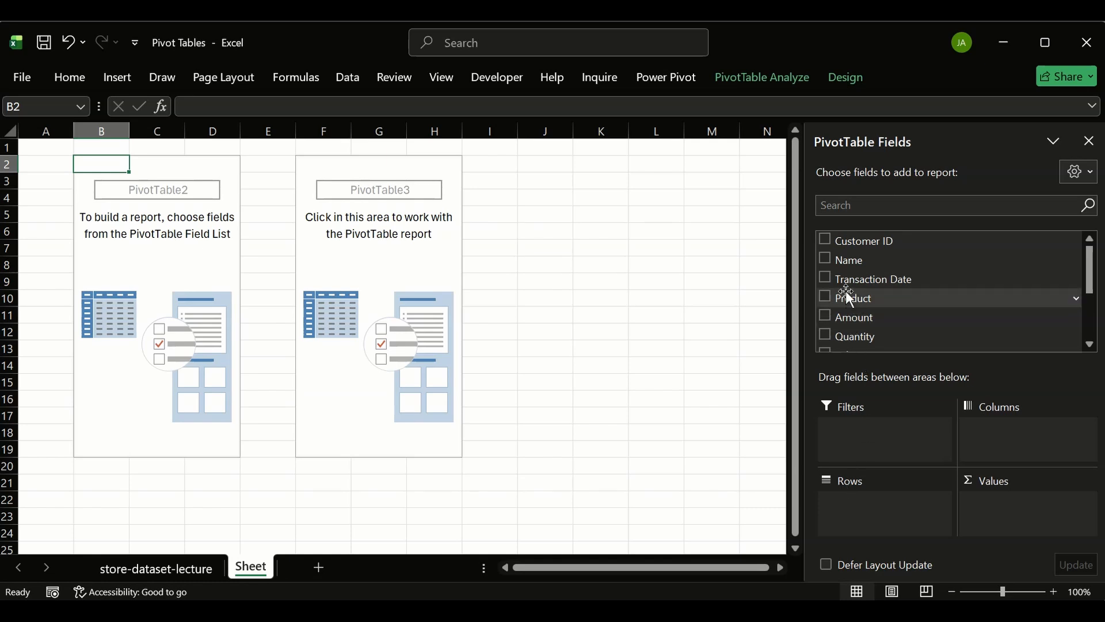
- Add the Name field to the Rows area of the PivotTable at B2 and review the resulting row list
left_click_drag(862, 257, 858, 521)
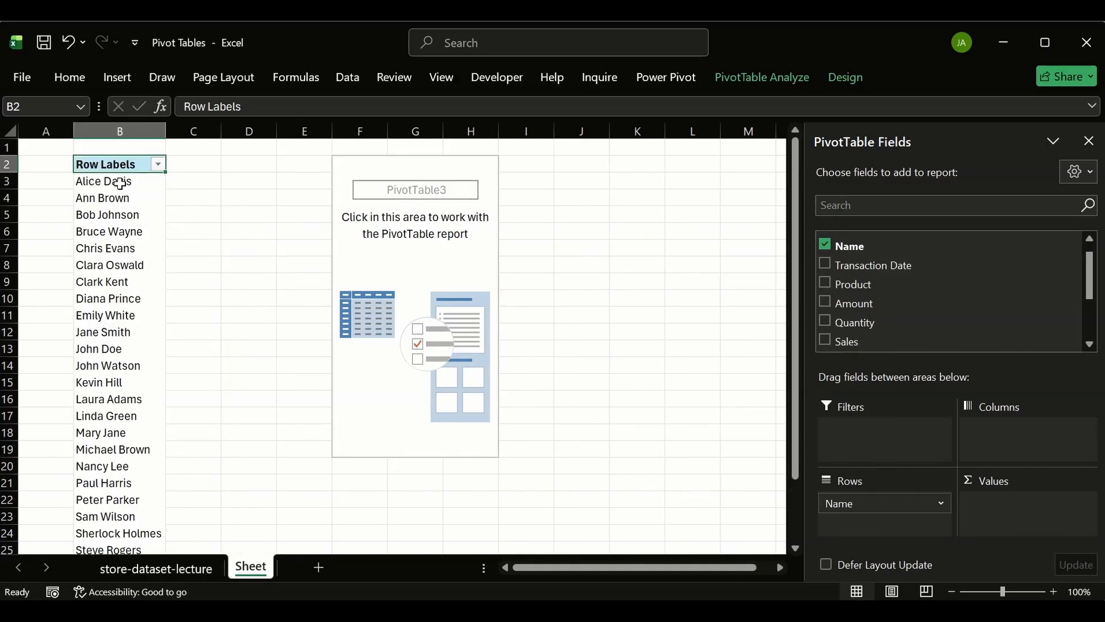
scroll(110, 424, "down", 2)
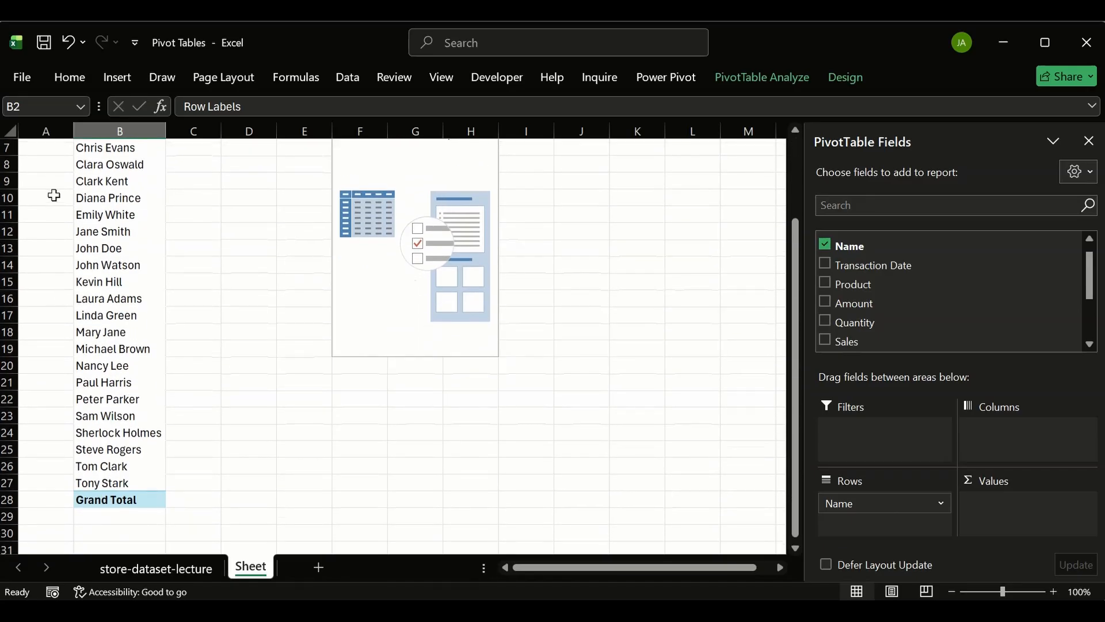
scroll(131, 256, "up", 2)
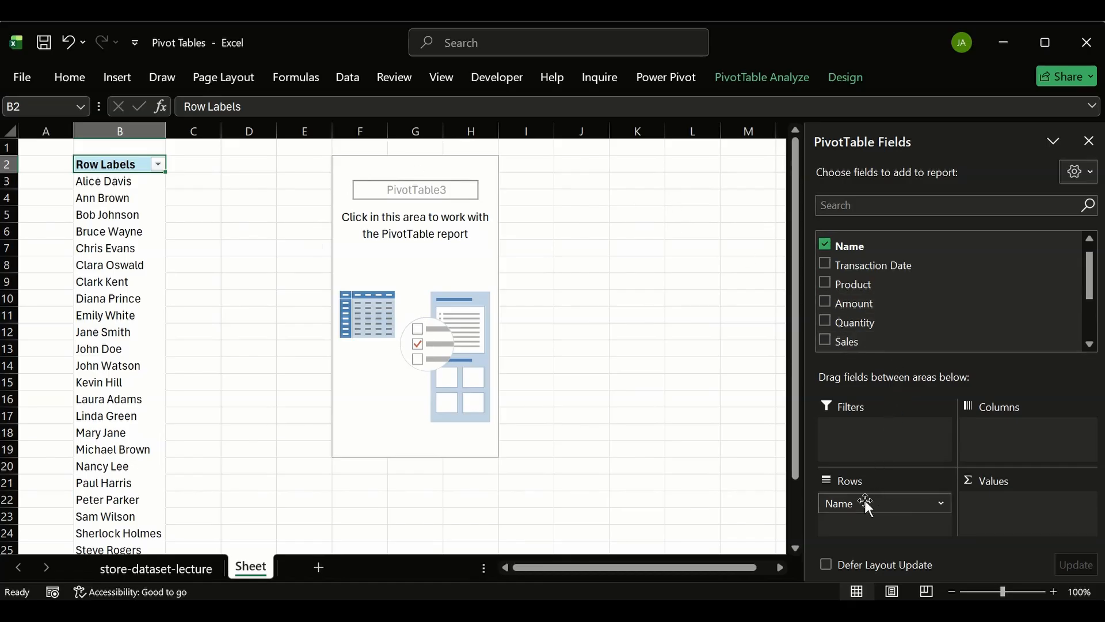
- Try to move the Name field from Rows to Columns with the second PivotTable still in place at F2
left_click_drag(865, 499, 1006, 429)
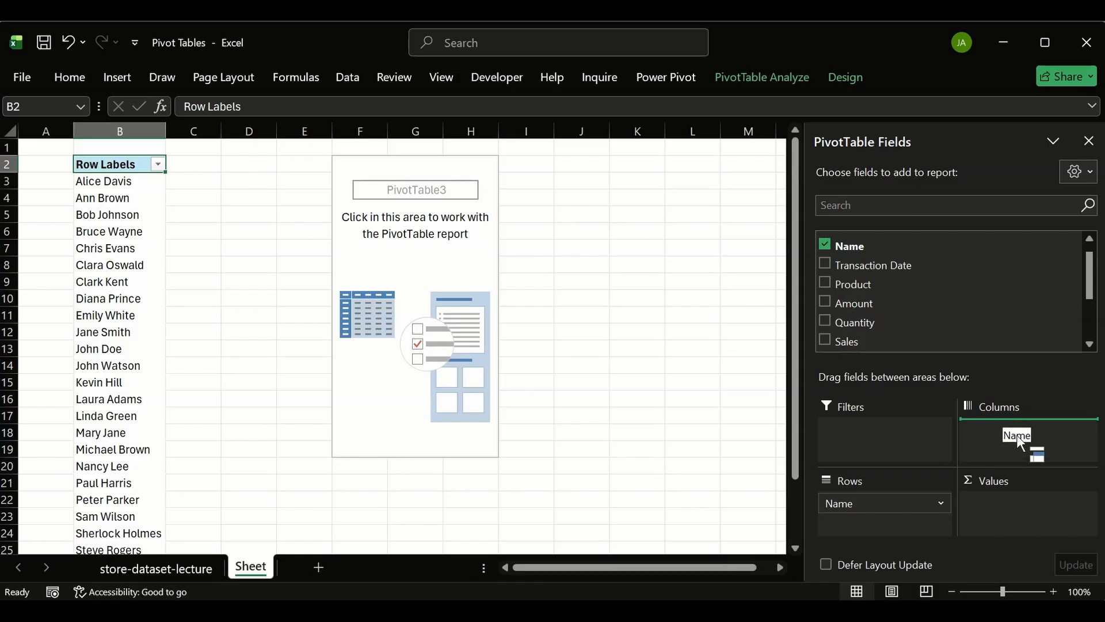
left_click_drag(1016, 434, 878, 266)
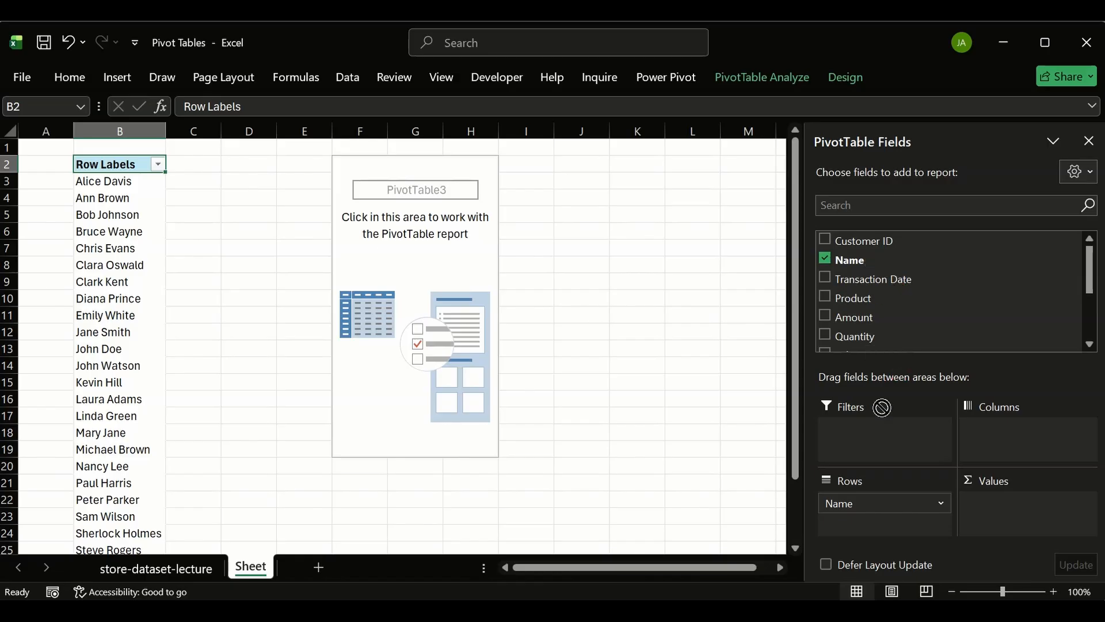
left_click_drag(882, 407, 999, 429)
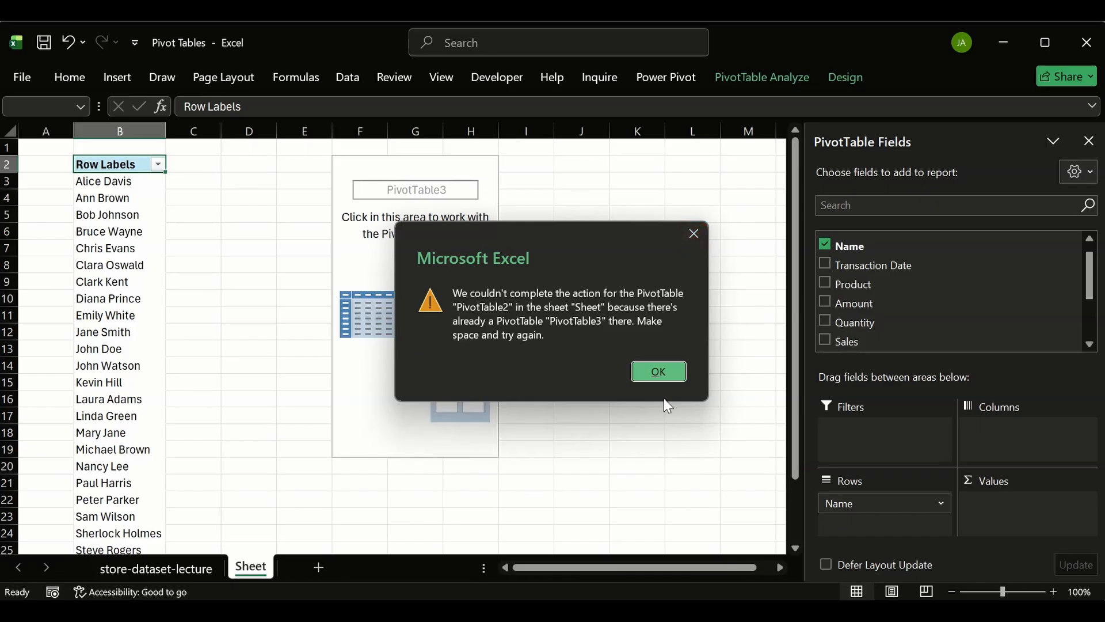
left_click(657, 370)
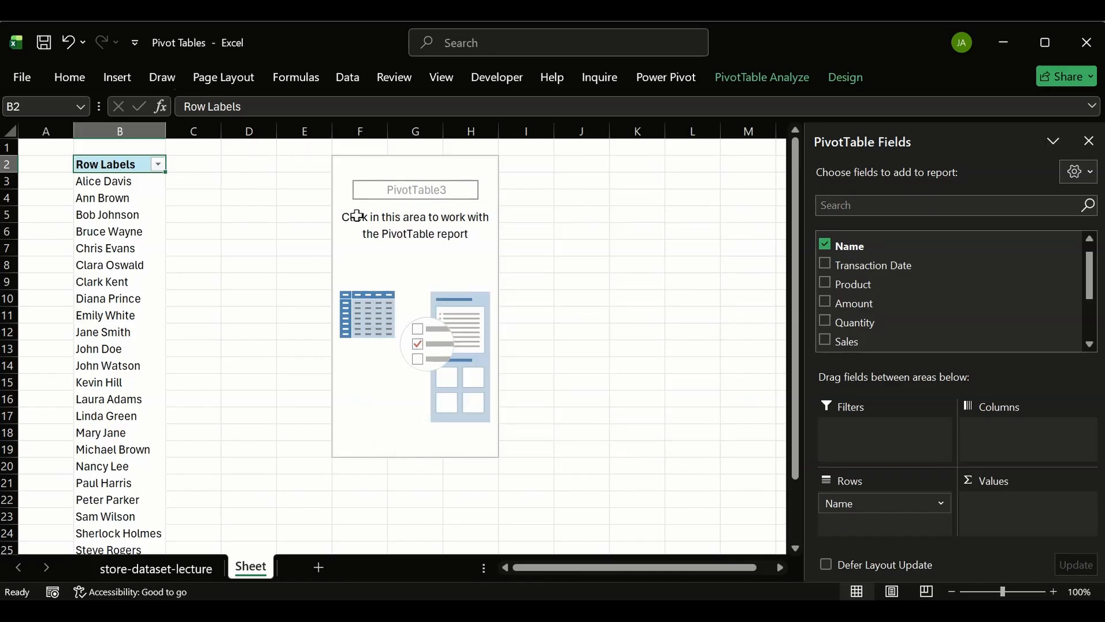
- Delete the empty PivotTable at F2 with the Delete PivotTable command, and undo the deletion
left_click(351, 166)
right_click(351, 167)
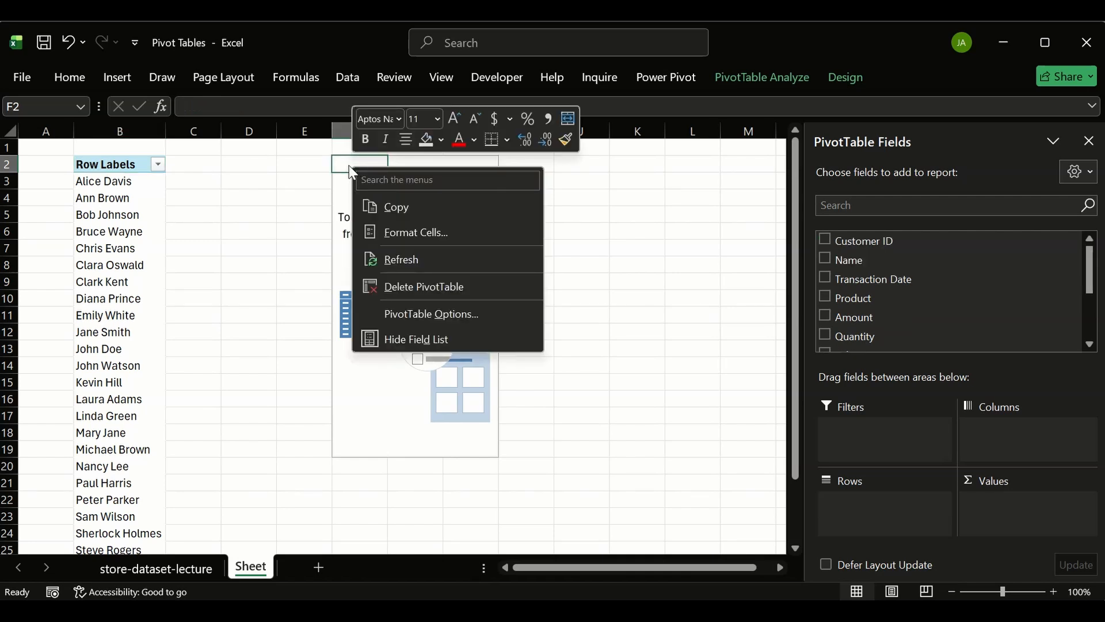
left_click(409, 287)
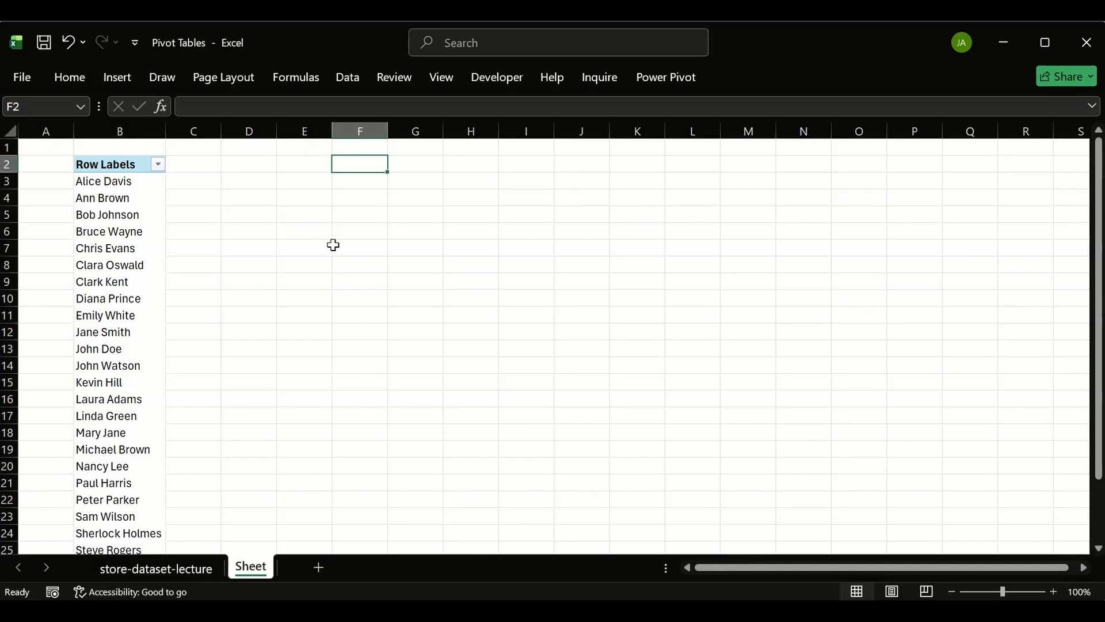
key("ctrl+z")
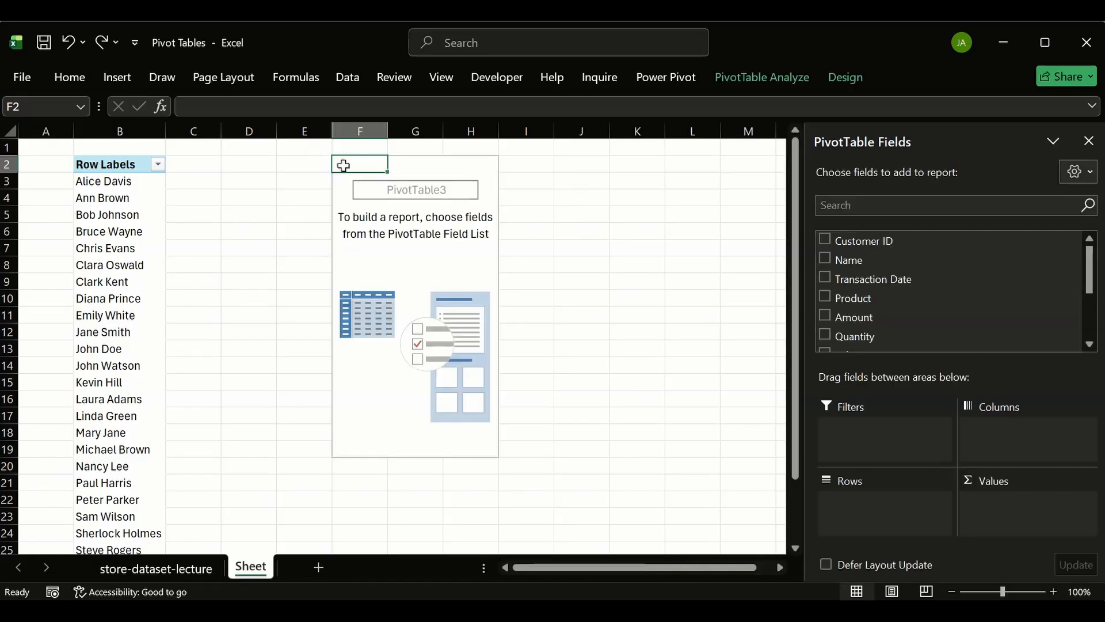
- Remove the empty PivotTable at F2 by selecting its entire range F2:H19 and deleting it
mouse_move(343, 166)
left_mouse_down()
mouse_move(439, 434)
mouse_move(461, 451)
left_mouse_up()
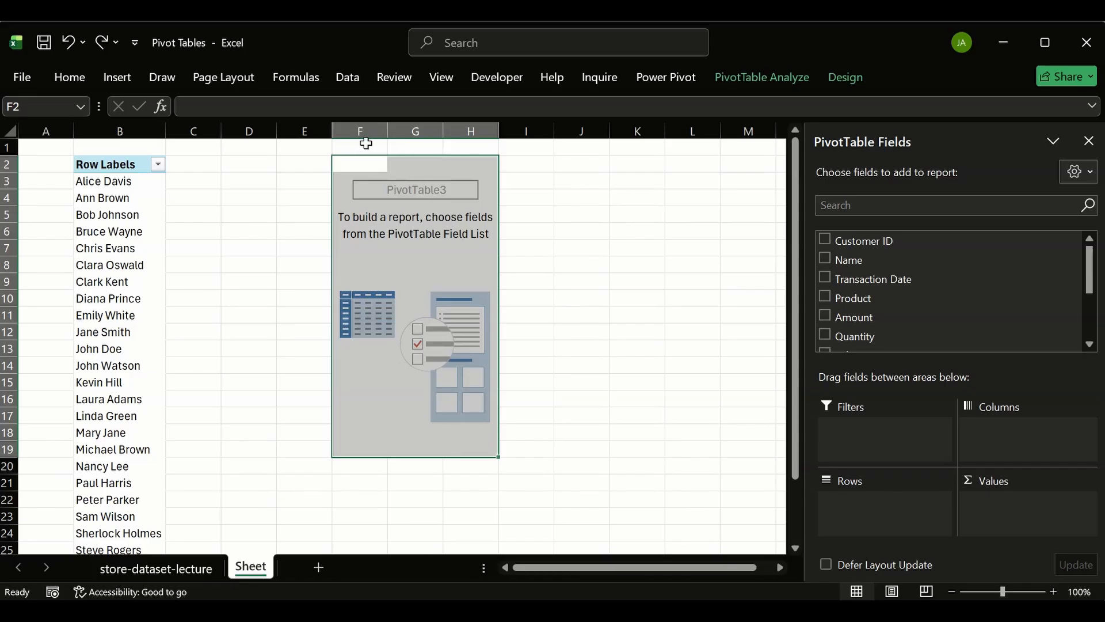
left_click(535, 387)
mouse_move(338, 158)
left_mouse_down()
mouse_move(455, 439)
mouse_move(414, 361)
mouse_move(370, 185)
mouse_move(394, 163)
mouse_move(423, 229)
mouse_move(373, 217)
mouse_move(374, 178)
mouse_move(363, 163)
mouse_move(492, 369)
mouse_move(488, 456)
left_mouse_up()
key("Delete")
left_click(543, 361)
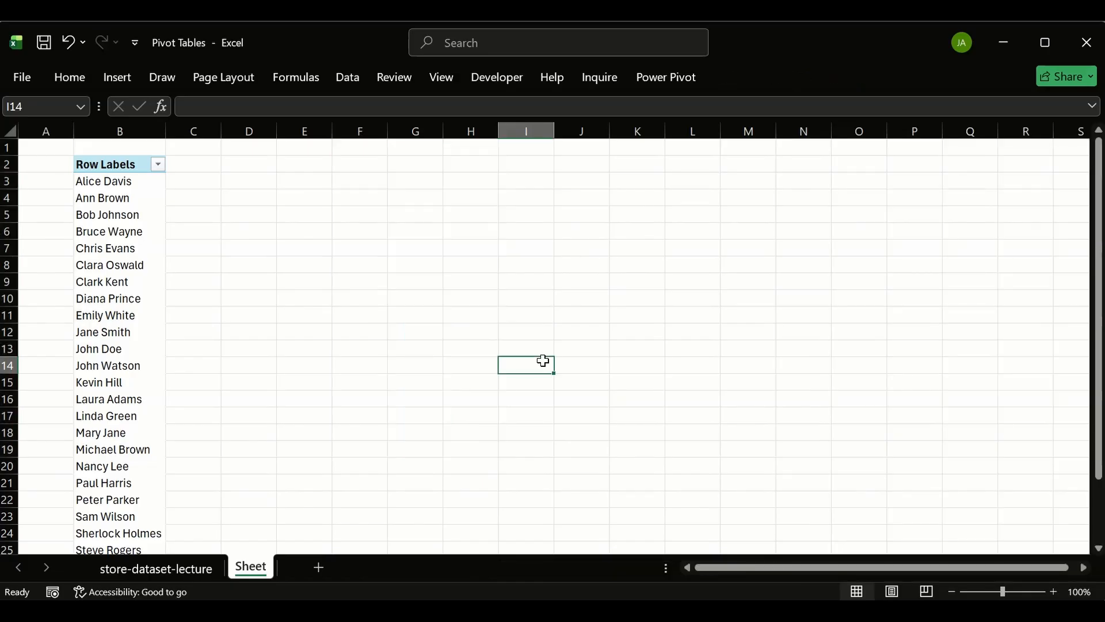
- Move the Name field from Rows to Columns to view the names horizontally, and return it to Rows
left_click(120, 170)
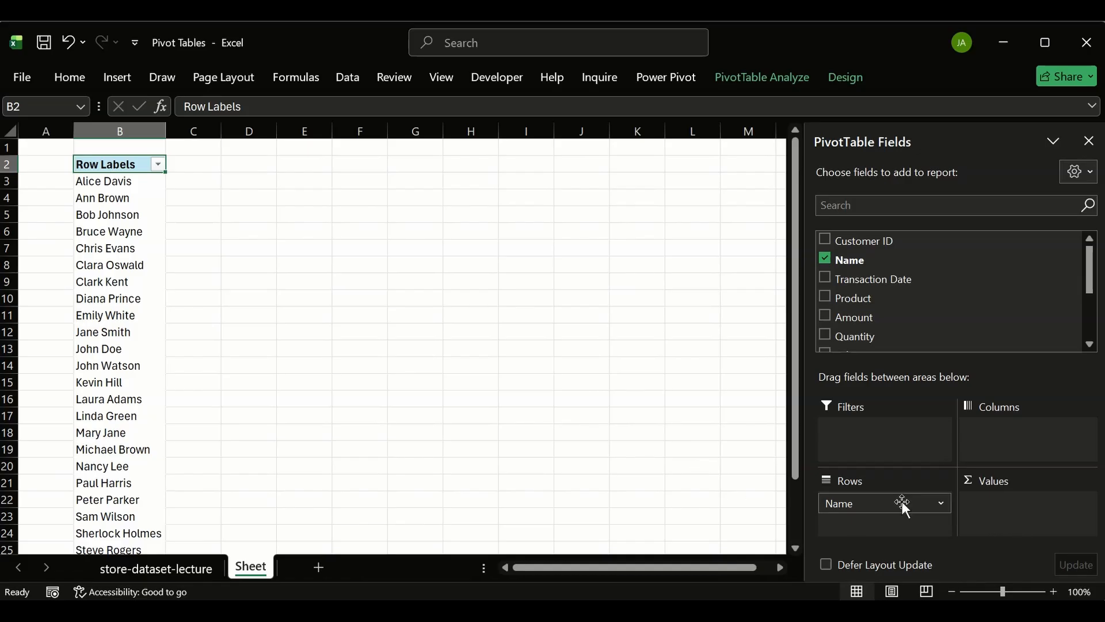
left_click_drag(886, 506, 978, 423)
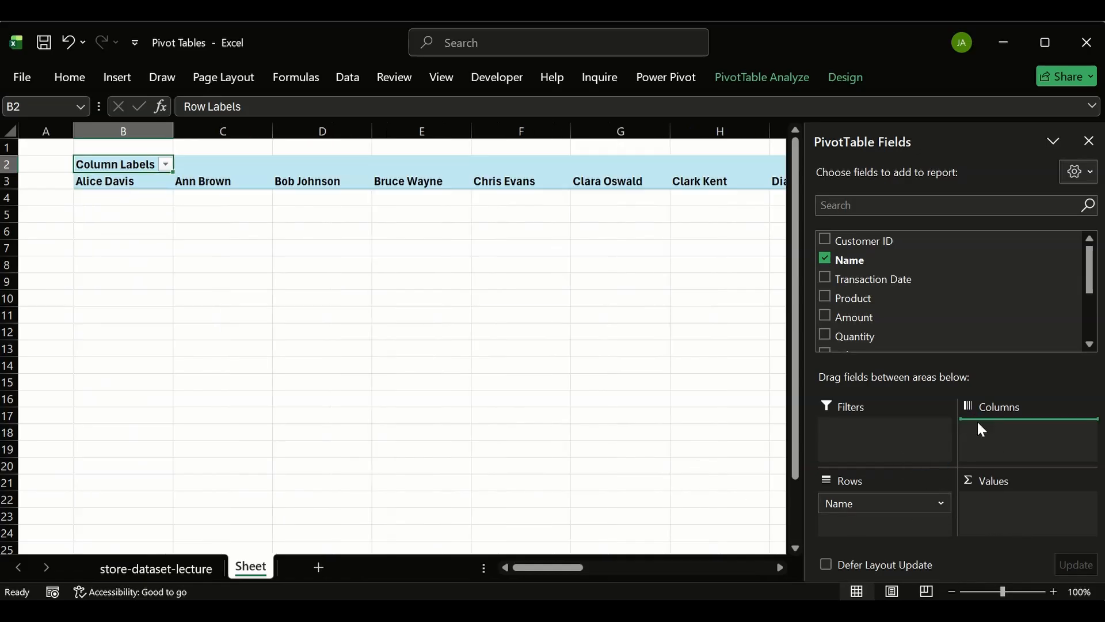
left_click_drag(128, 180, 758, 185)
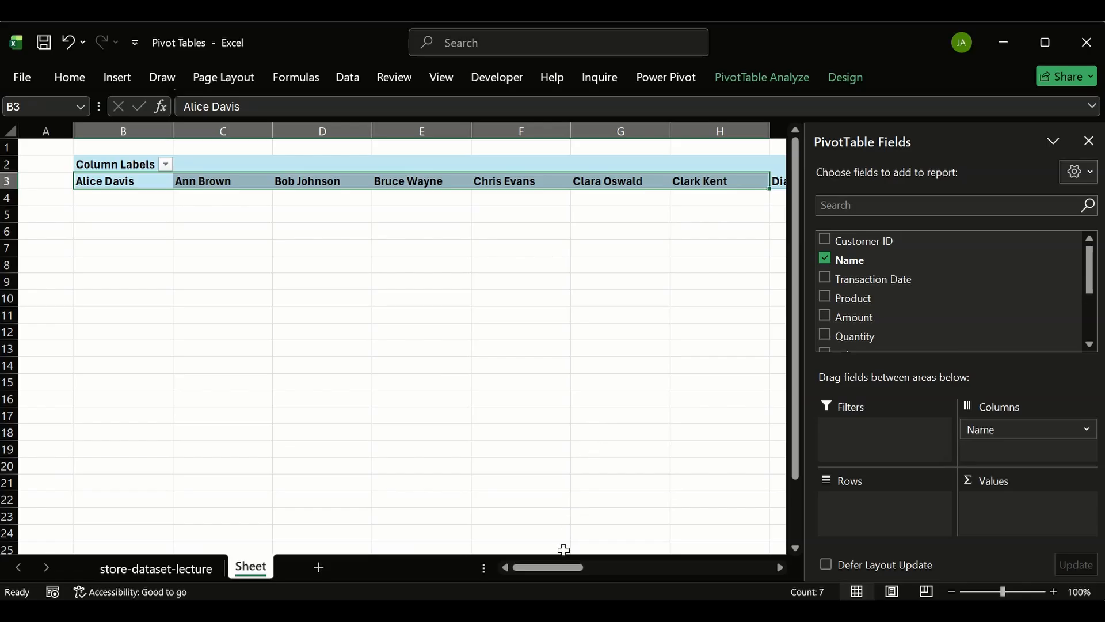
left_click_drag(564, 567, 282, 530)
left_click_drag(1003, 431, 891, 514)
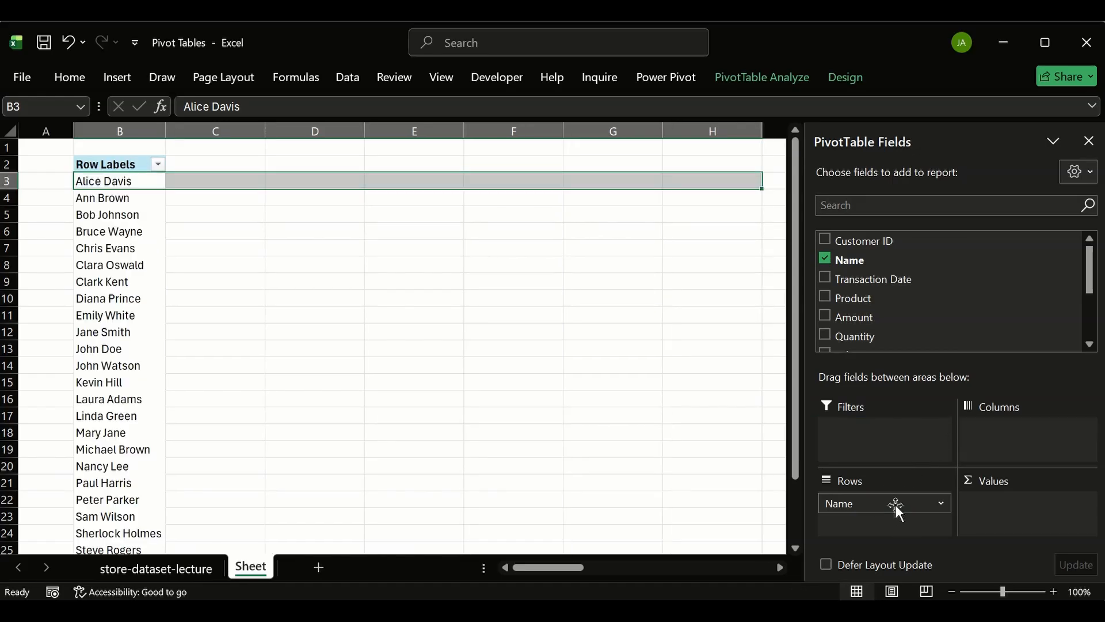
left_click(598, 416)
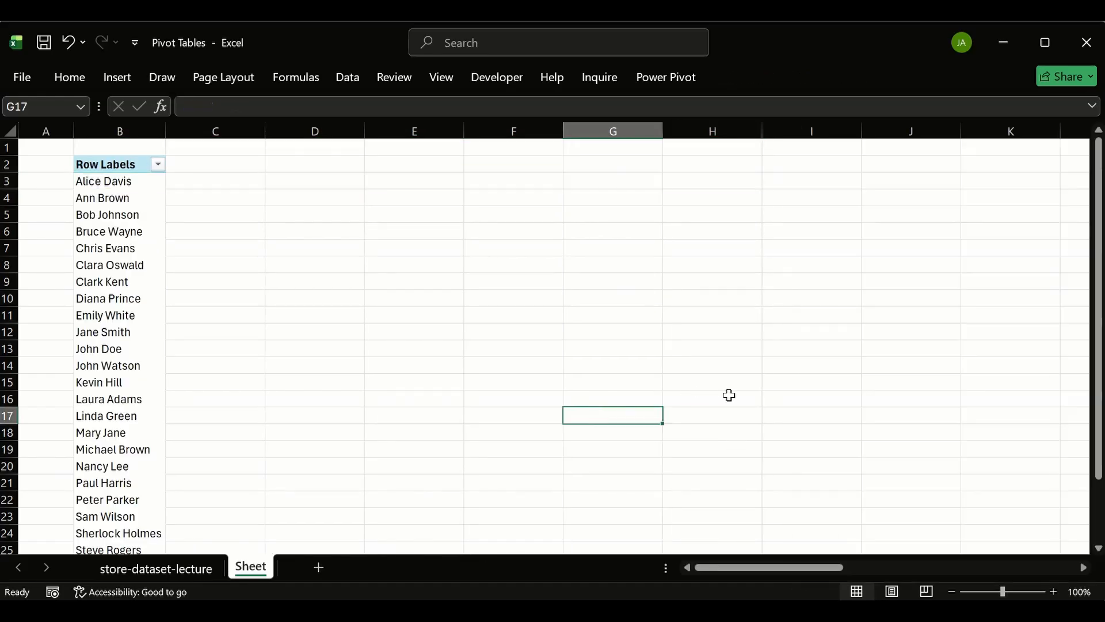
- Review the available PivotTable fields and add Transaction Date and Product to the Rows area below Name
left_click(121, 167)
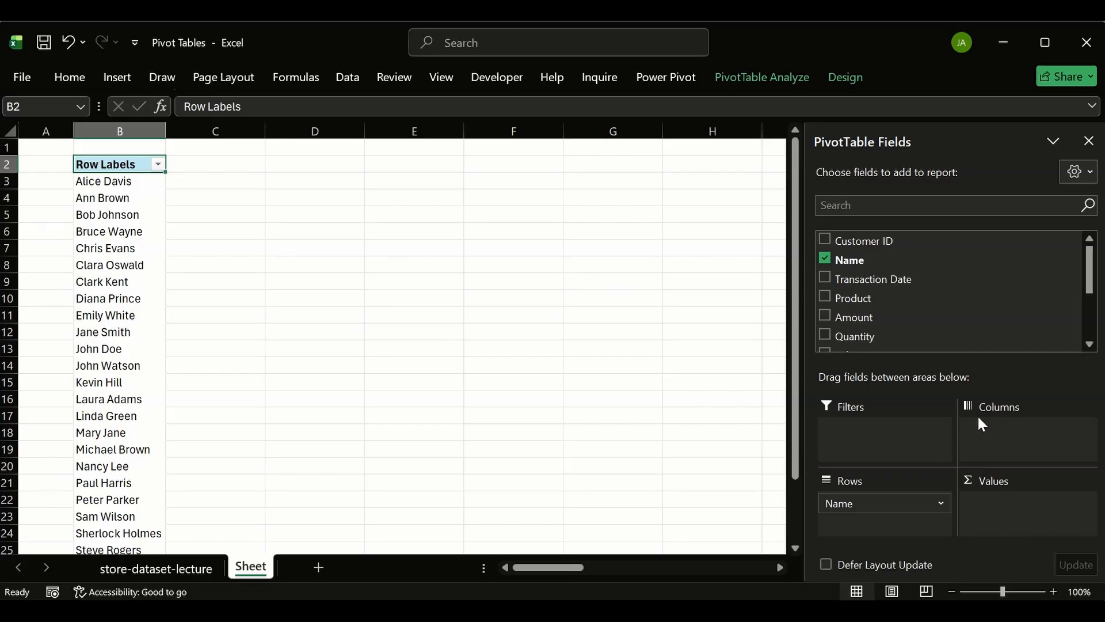
scroll(962, 274, "down", 5)
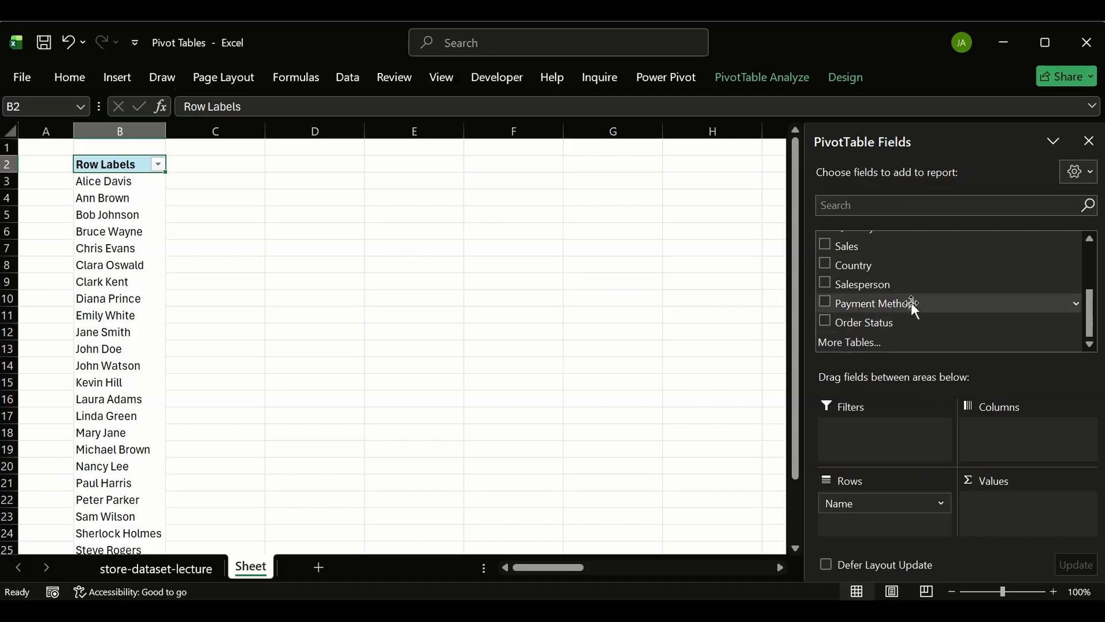
scroll(913, 302, "up", 3)
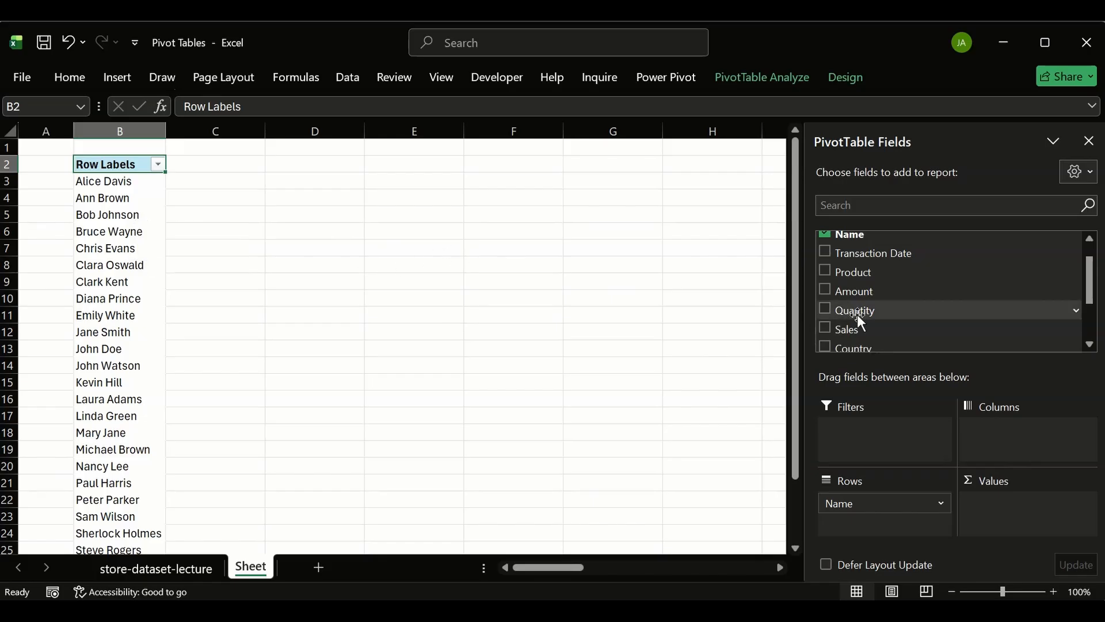
left_click_drag(868, 326, 861, 289)
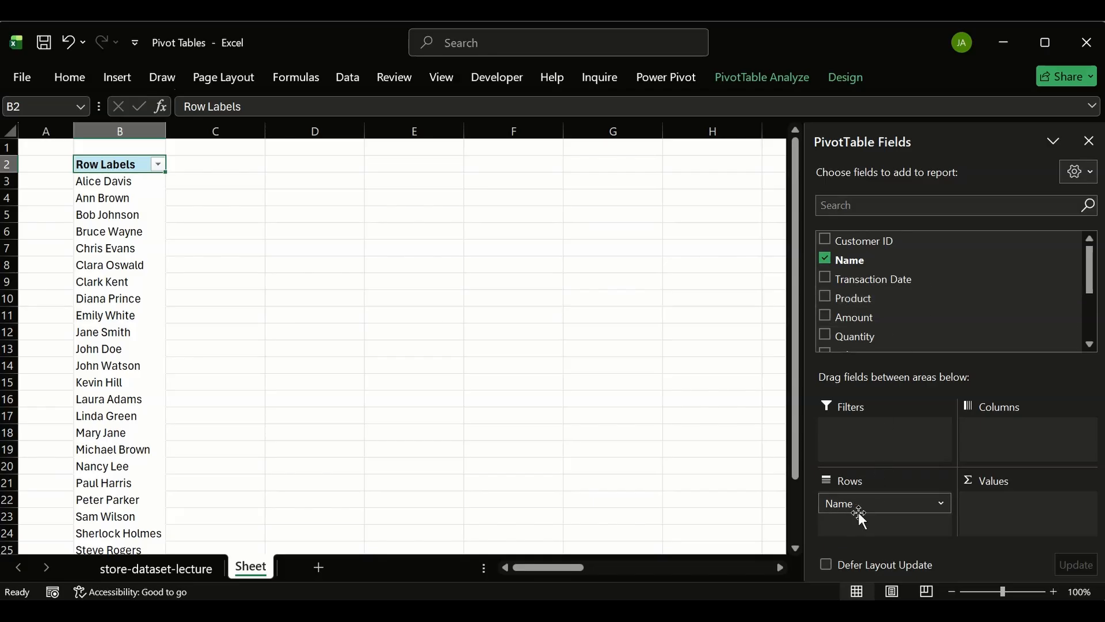
left_click(825, 278)
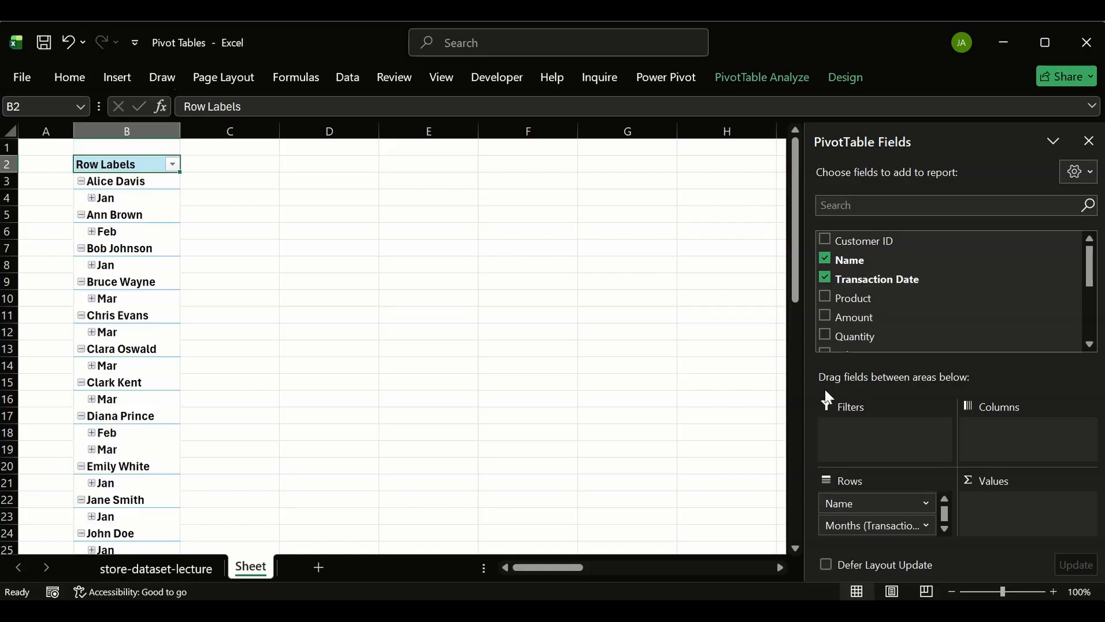
left_click(825, 292)
scroll(863, 524, "down", 2)
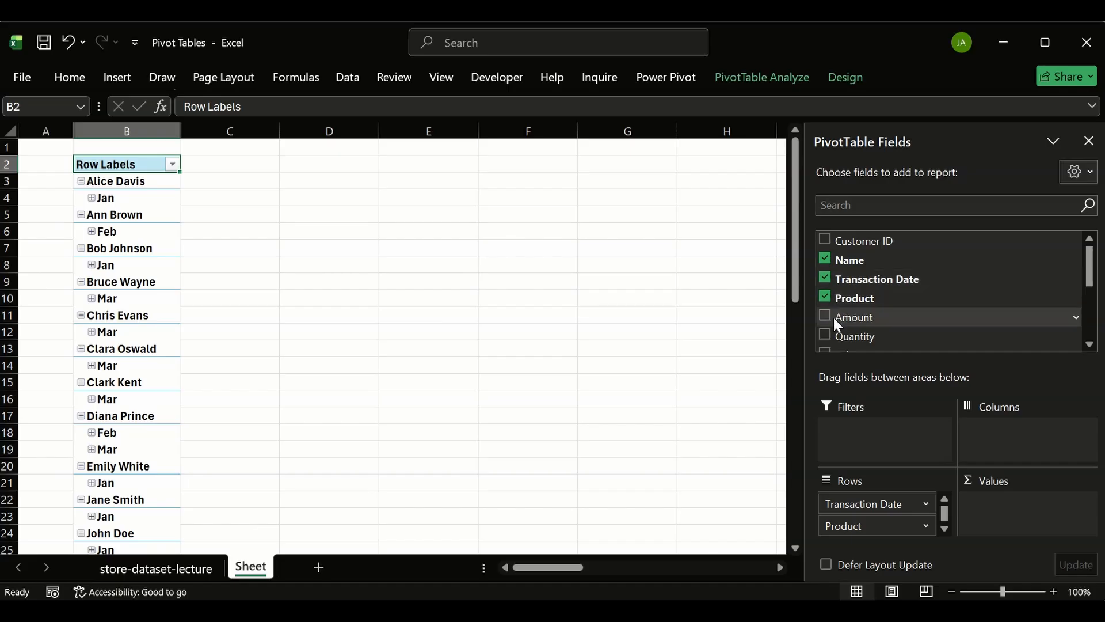
- Add Sales to the Values area, and clear Product, Transaction Date, Sales and Name from the PivotTable
scroll(831, 334, "down", 2)
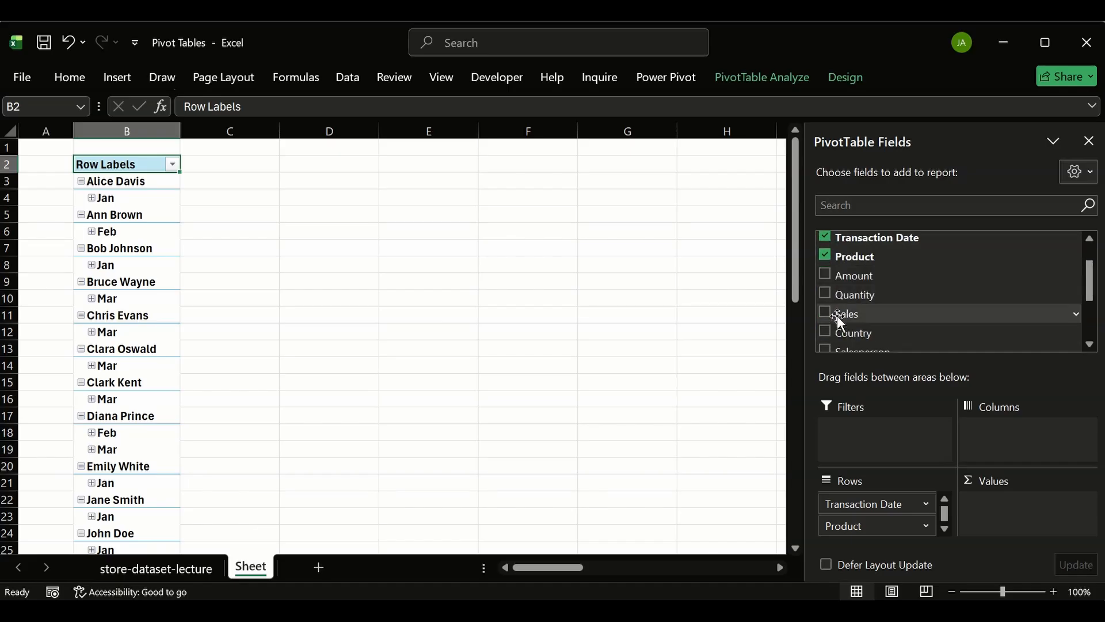
left_click(825, 312)
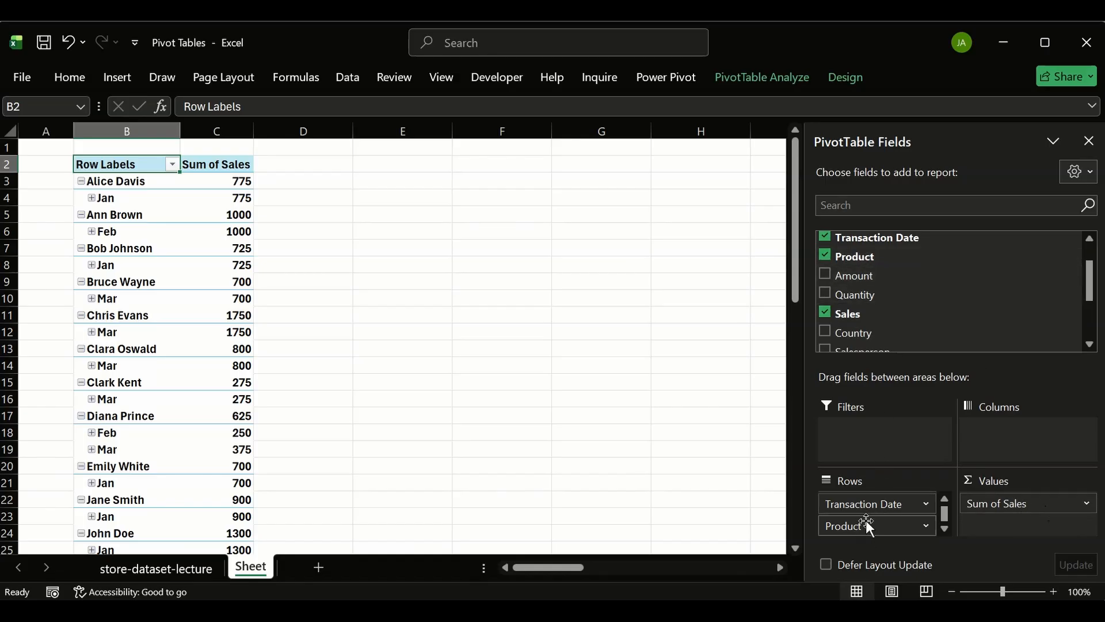
left_click_drag(866, 520, 607, 384)
left_click_drag(862, 521, 550, 491)
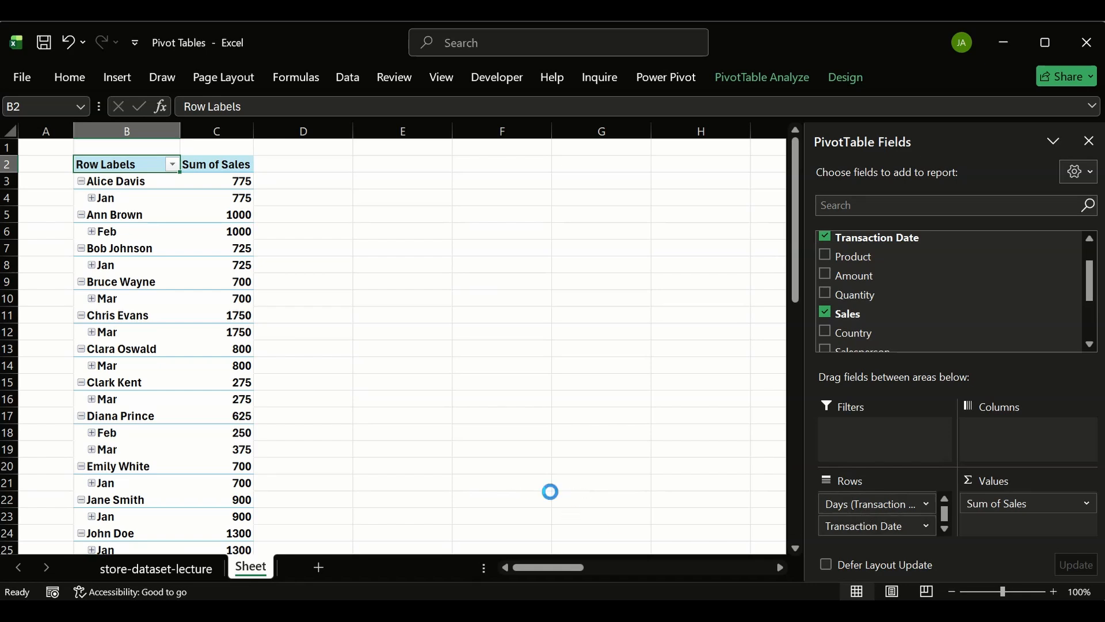
left_click_drag(834, 523, 506, 447)
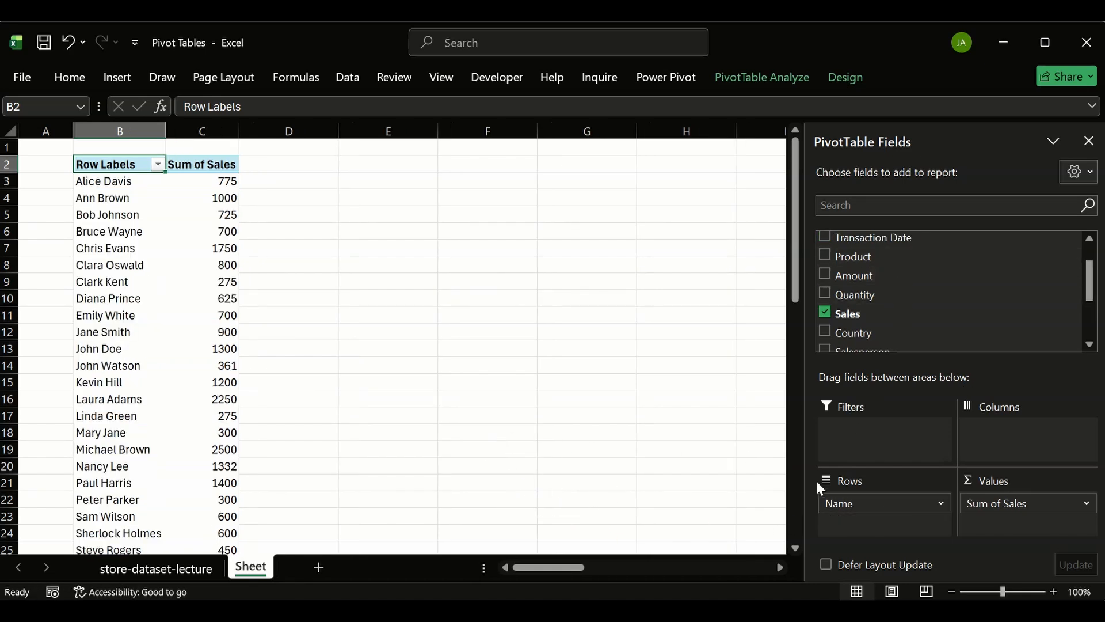
left_click_drag(1020, 514, 438, 446)
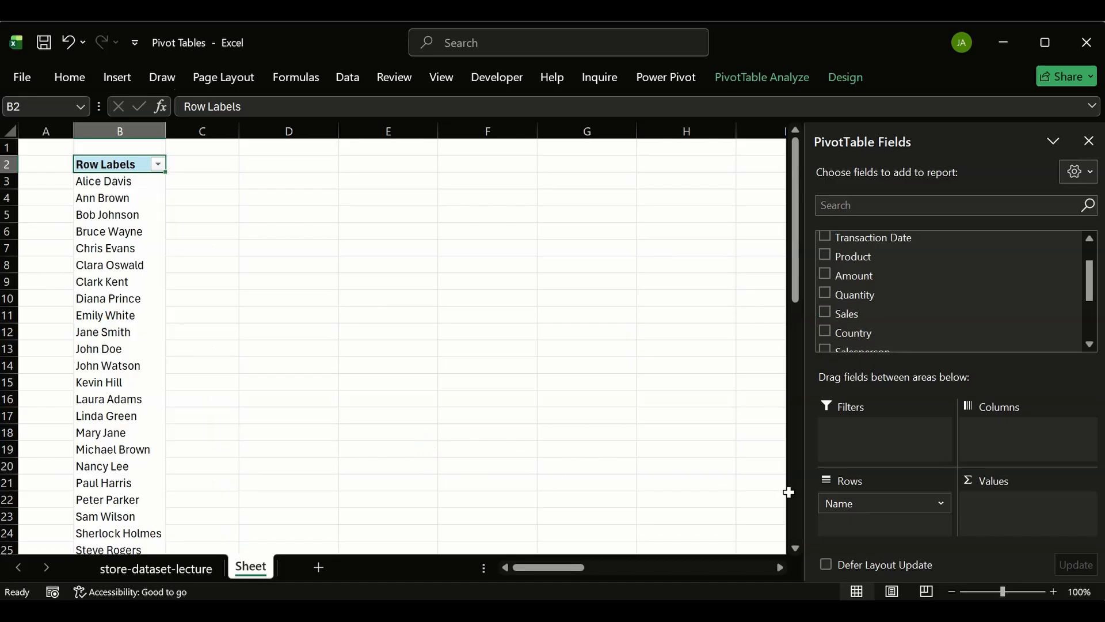
left_click_drag(861, 496, 503, 450)
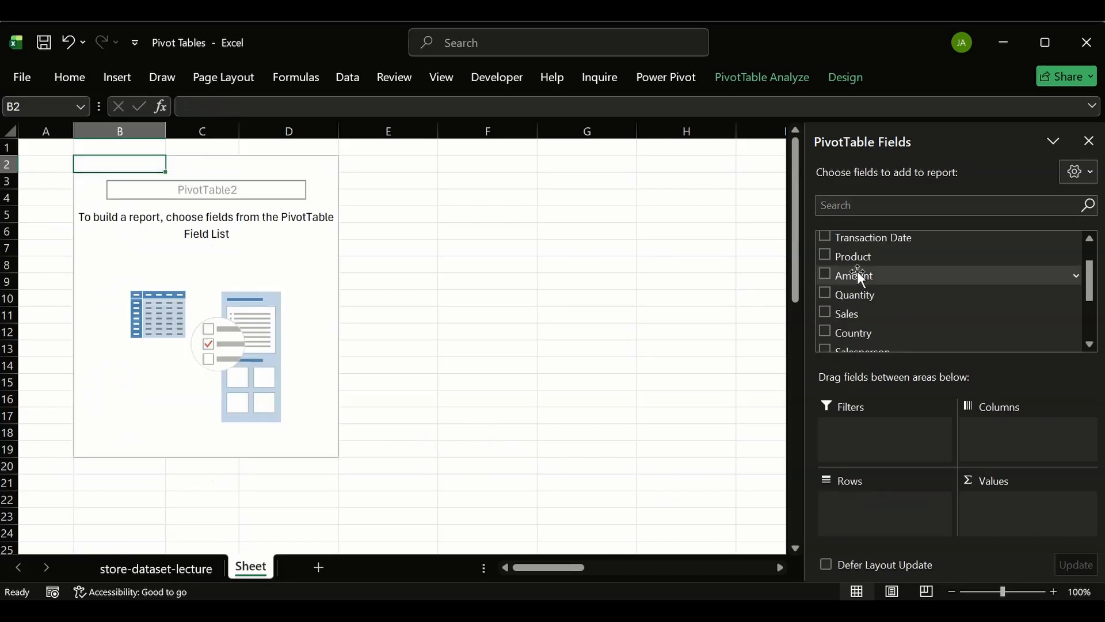
- Rebuild the PivotTable with the Name field in Rows and the Sales field summed in Values
scroll(856, 274, "up", 1)
left_click(825, 259)
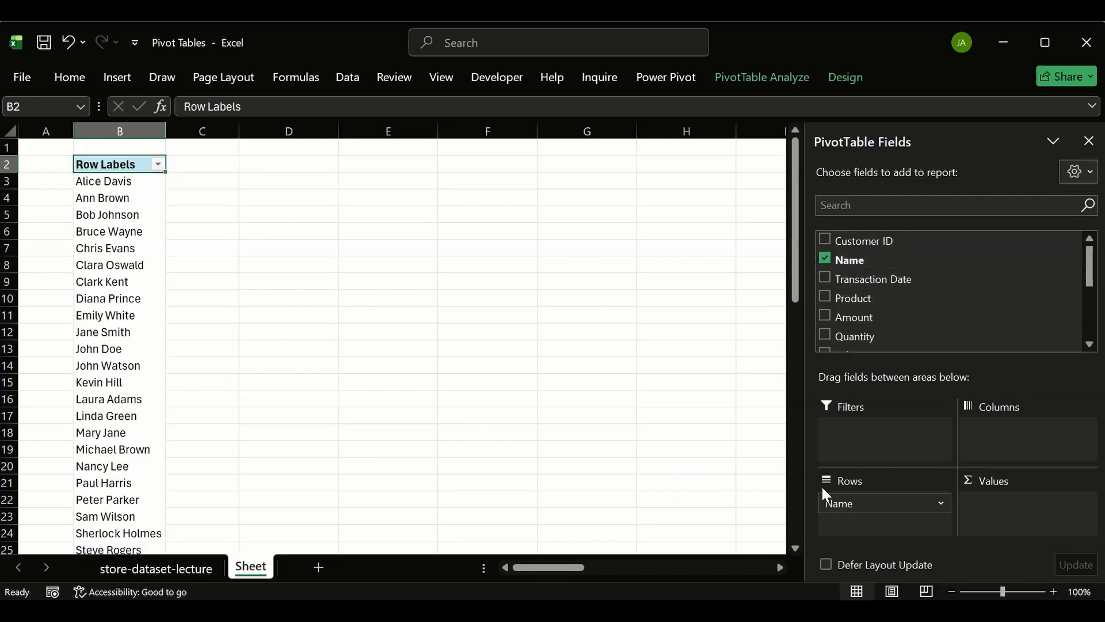
scroll(845, 319, "down", 3)
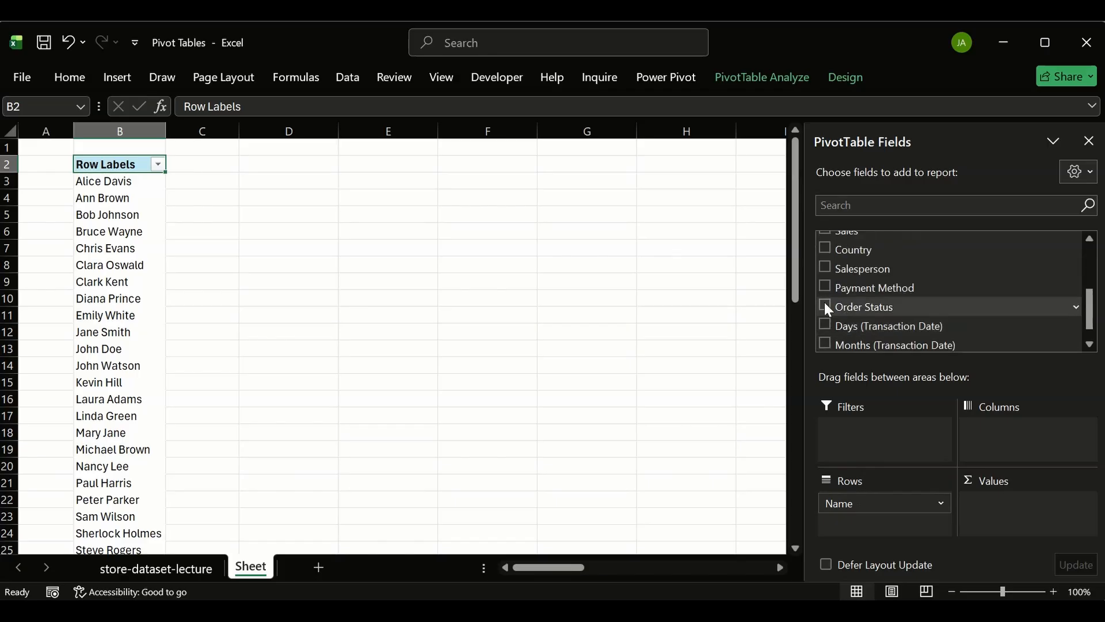
scroll(823, 237, "up", 1)
left_click(825, 270)
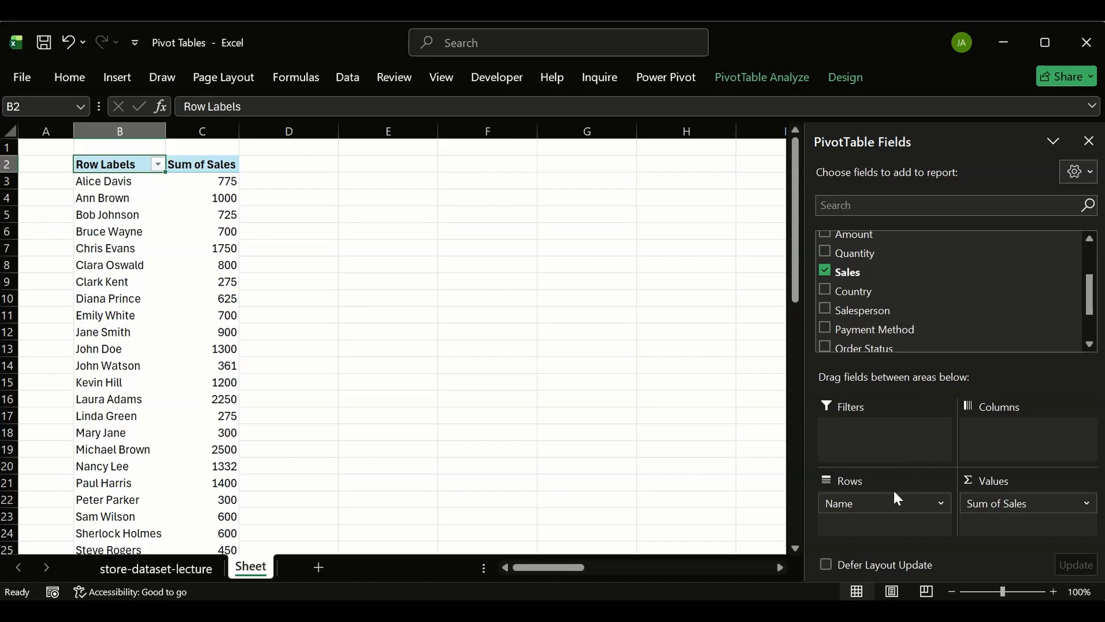
left_click_drag(888, 500, 847, 502)
left_click_drag(226, 182, 227, 231)
left_click(227, 183)
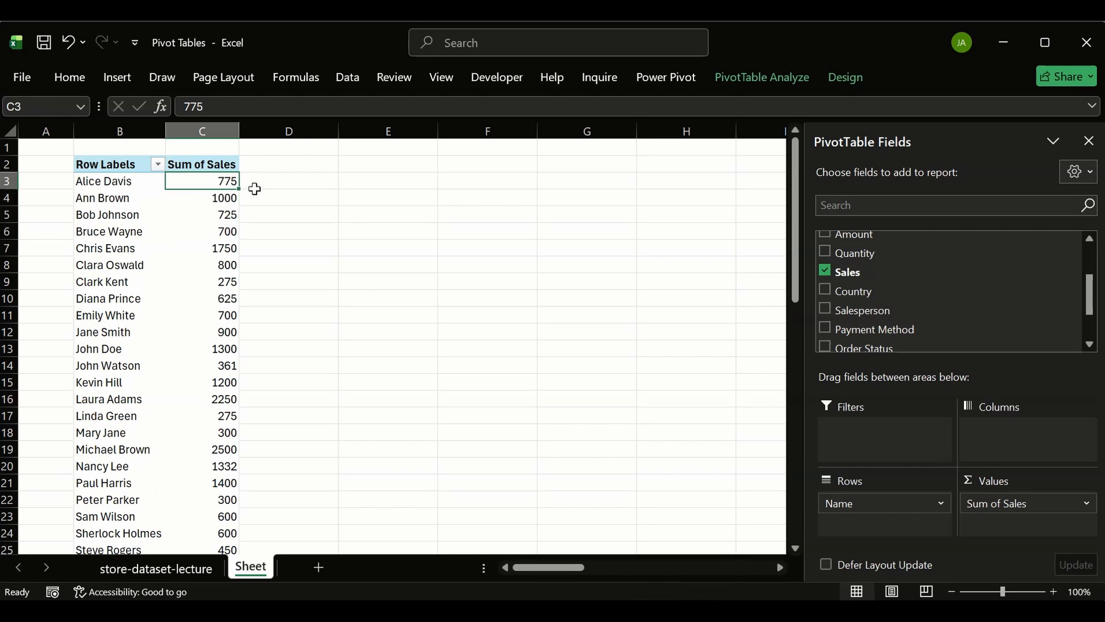
- Open the number format settings for the Sales column values G2:G31 on the store-dataset-lecture worksheet
left_click(167, 569)
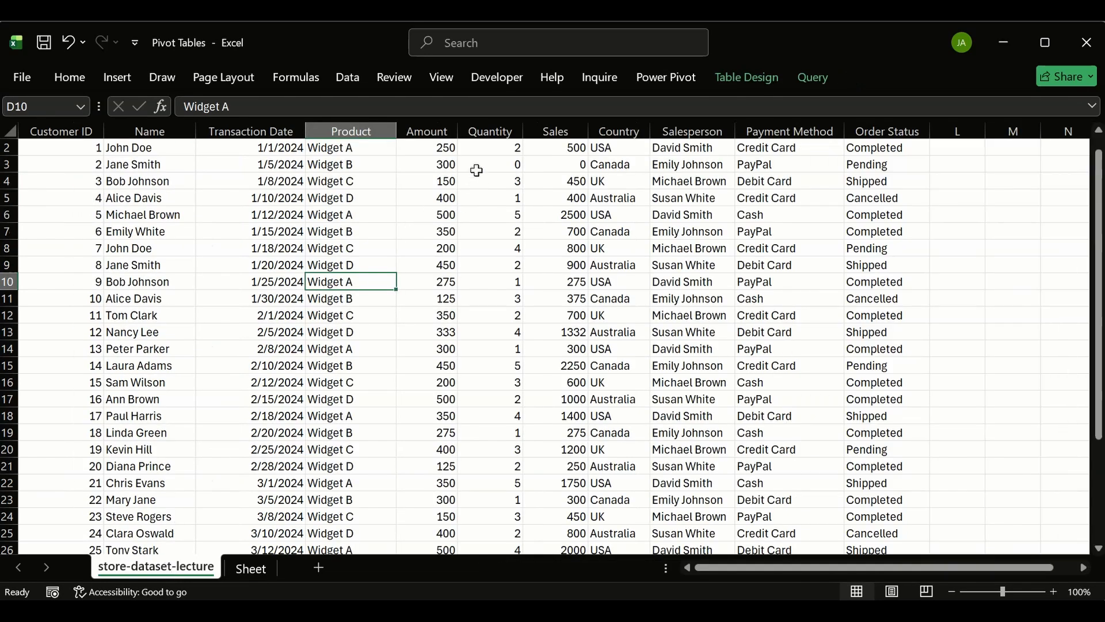
scroll(476, 170, "up", 1)
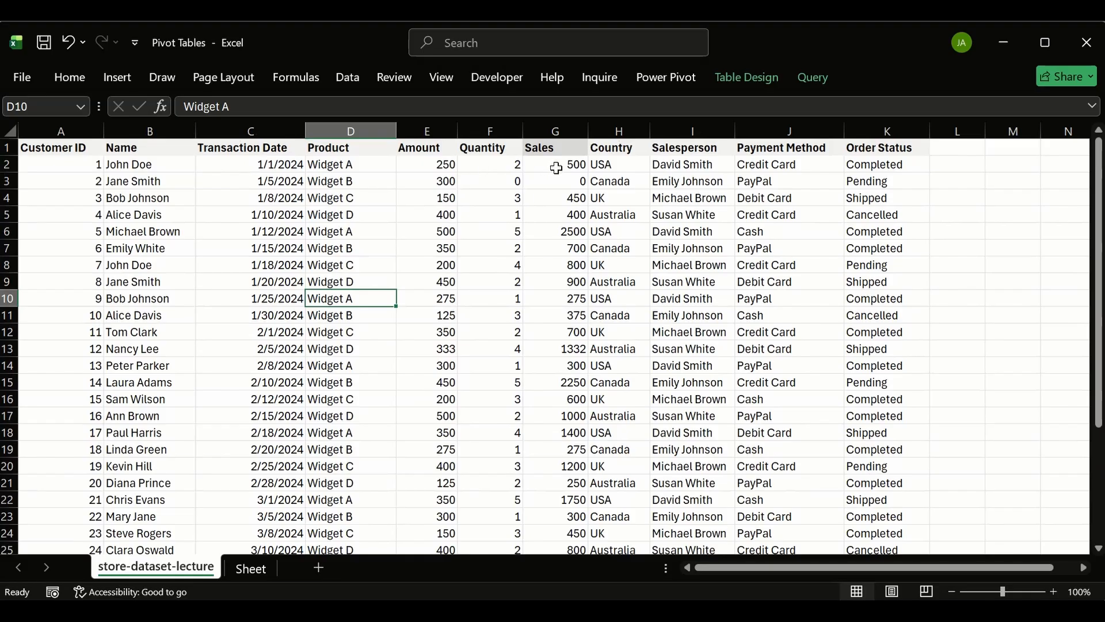
left_click(557, 168)
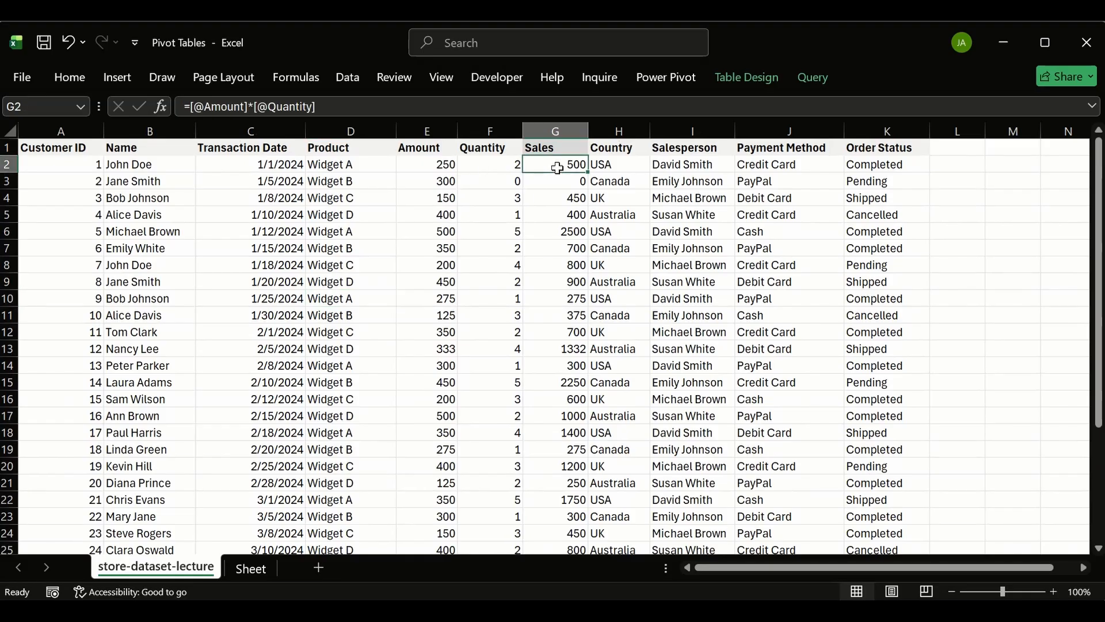
key("ctrl+shift+Down")
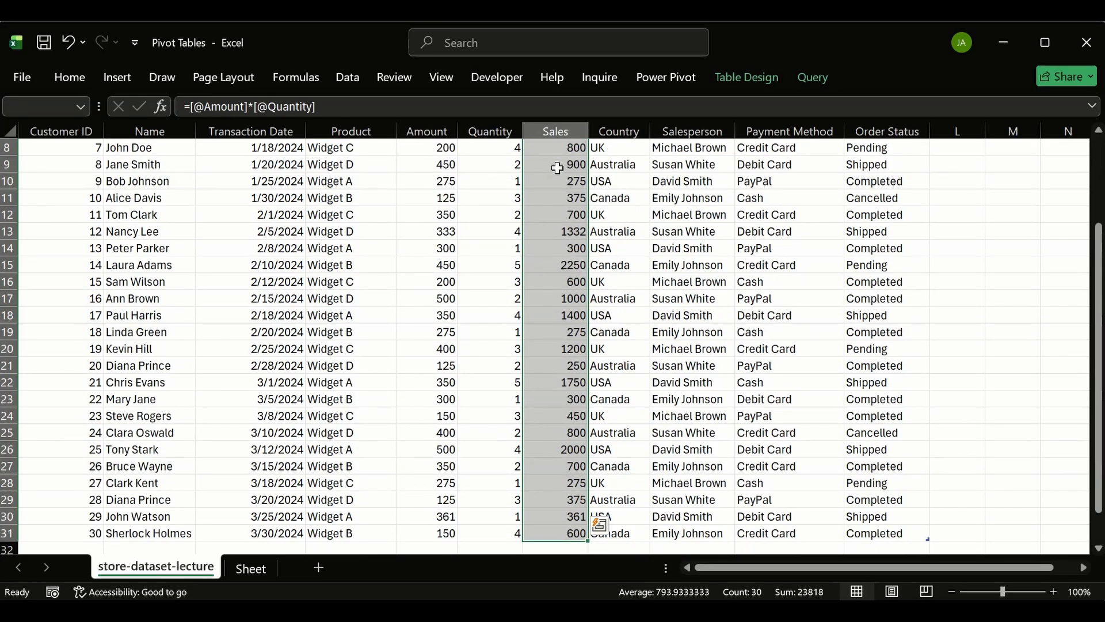
key("ctrl+1")
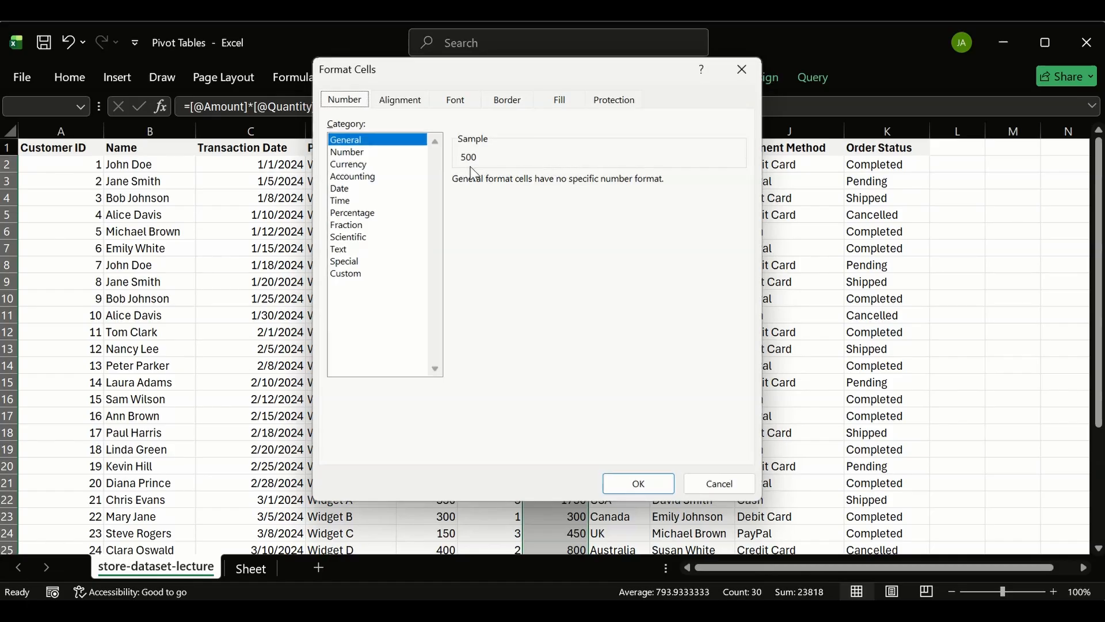
left_click(405, 101)
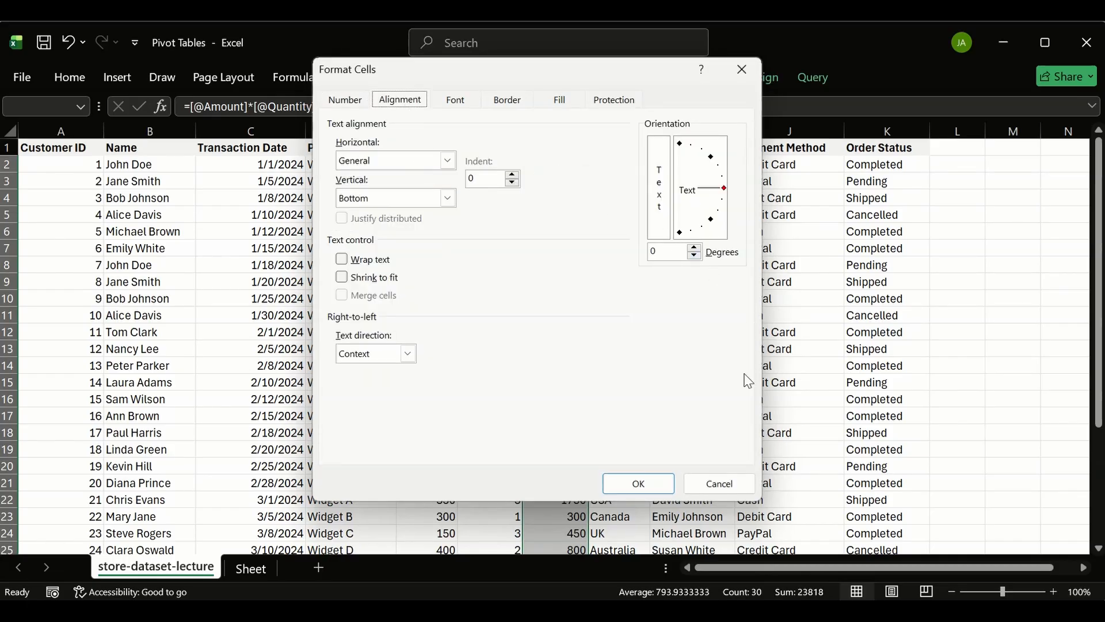
left_click_drag(511, 74, 831, 158)
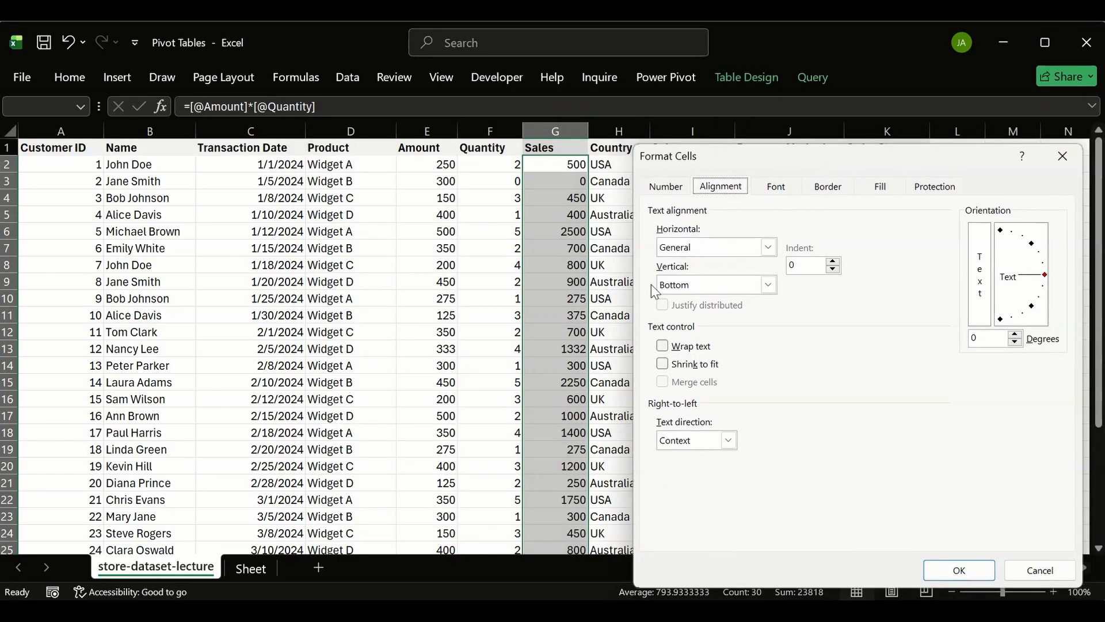
left_click_drag(596, 133, 412, 94)
left_click(240, 118)
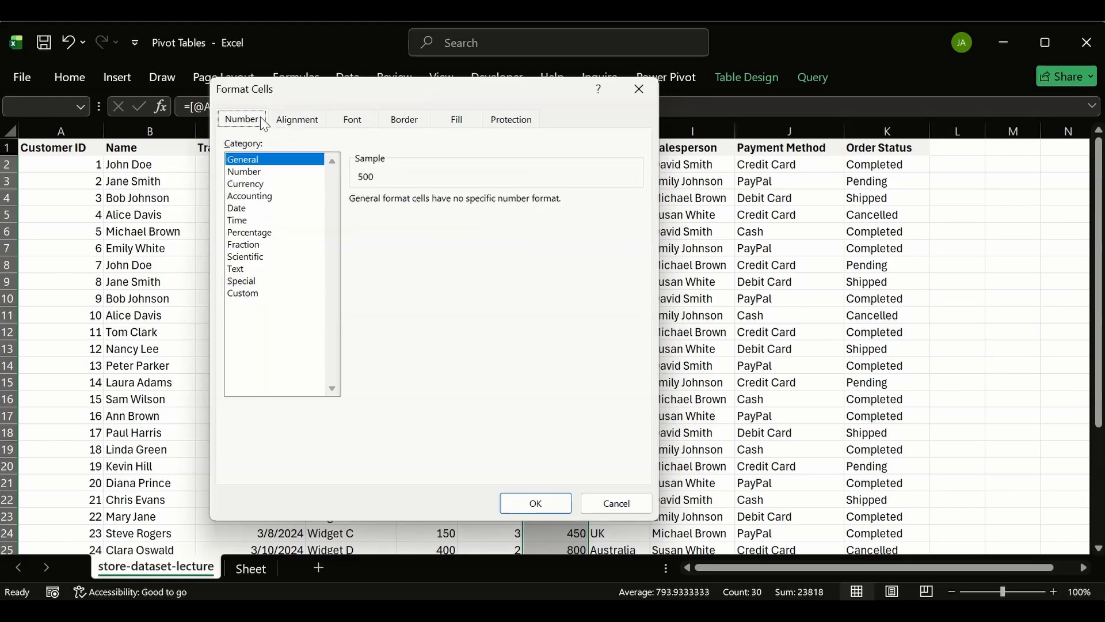
- Review the Currency symbol options and preview the Time, Accounting and Number format categories for the Sales values
left_click(296, 184)
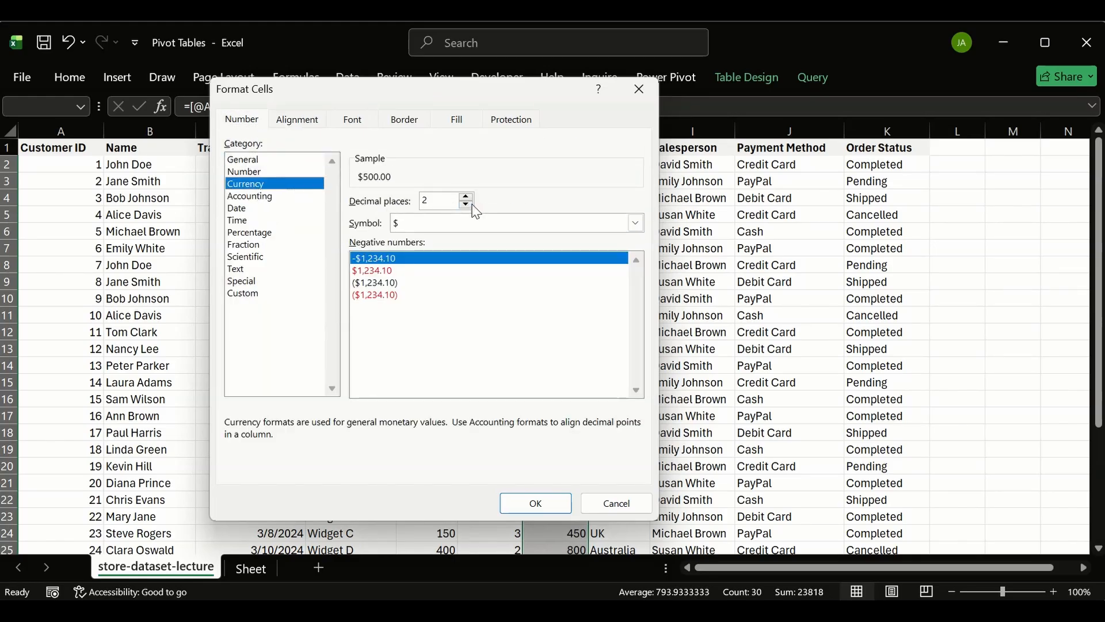
left_click(635, 224)
left_click(635, 223)
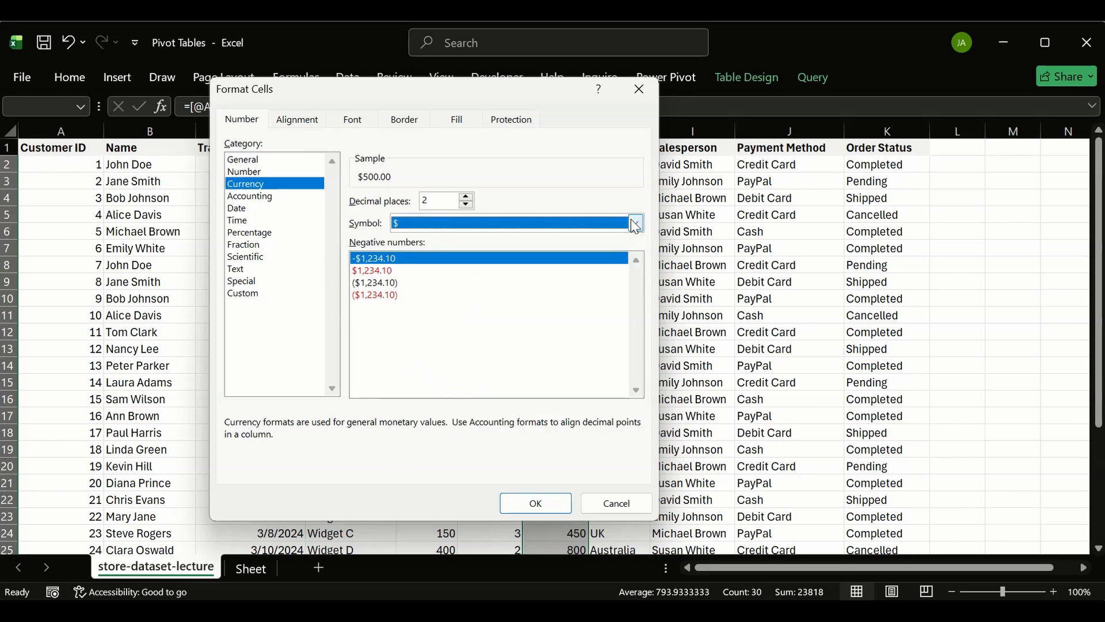
left_click(636, 224)
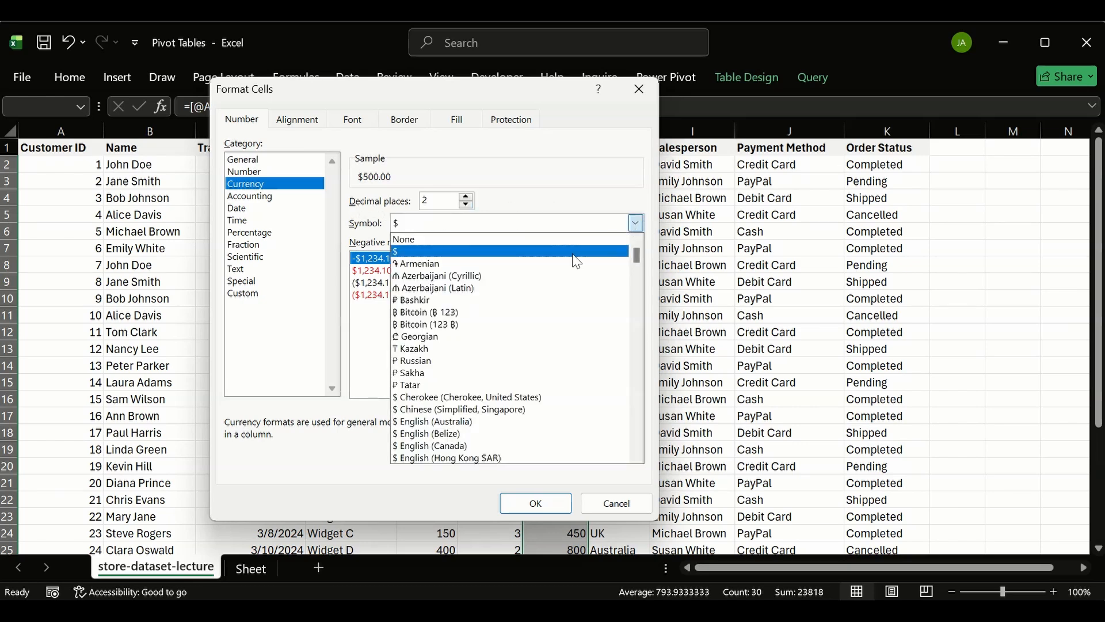
scroll(461, 368, "down", 2)
left_click(336, 228)
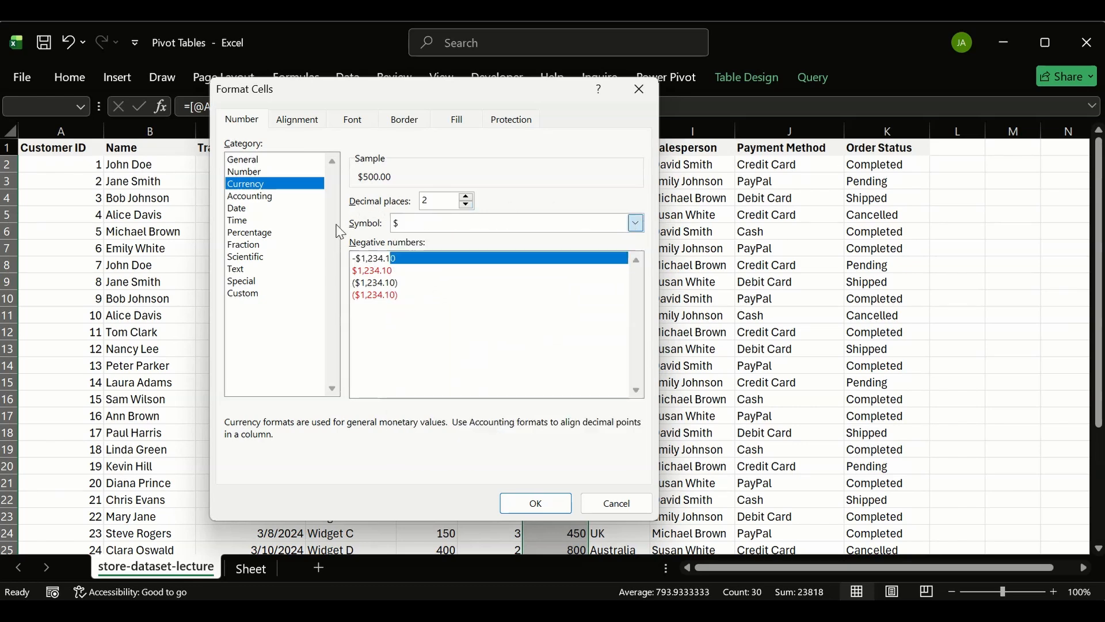
left_click(316, 221)
left_click(270, 197)
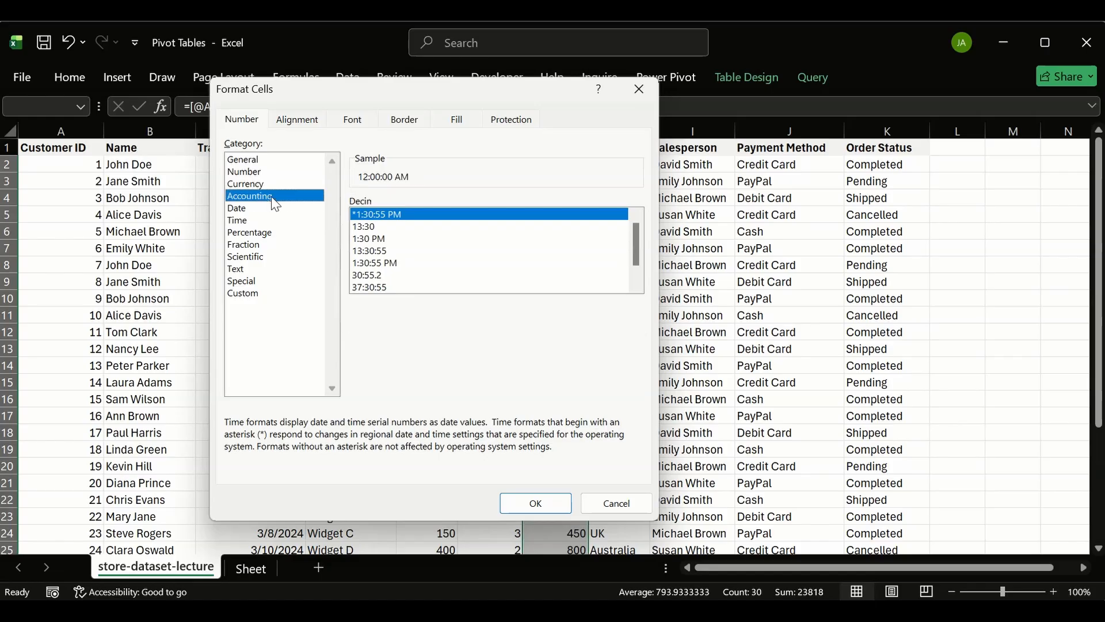
left_click(268, 172)
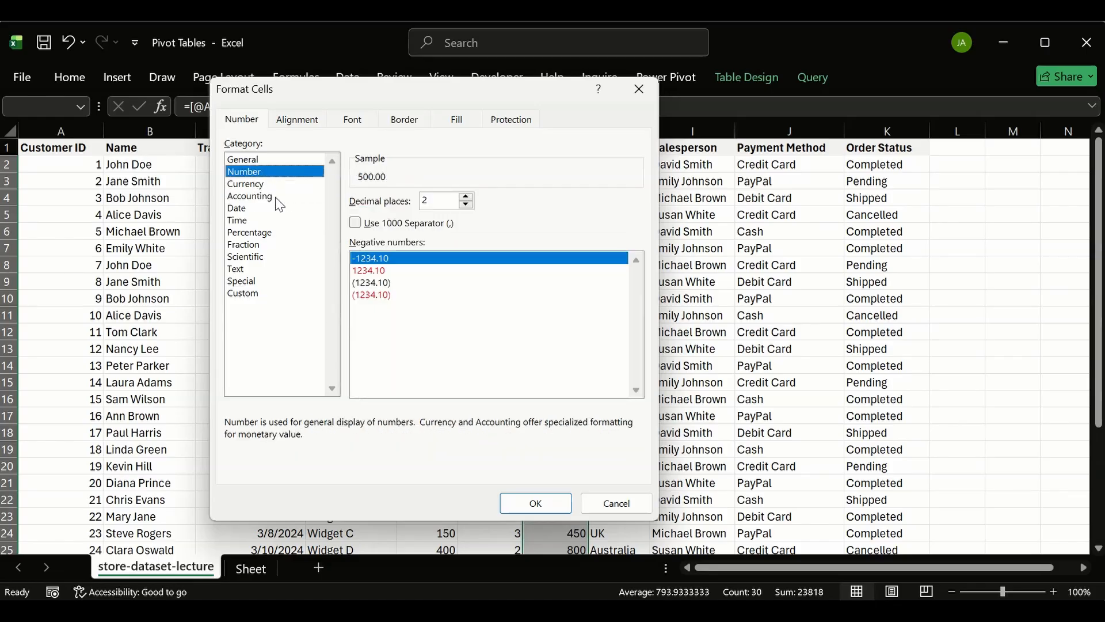
- Format the Sales values as Currency with the $ symbol and 0 decimal places
left_click(284, 184)
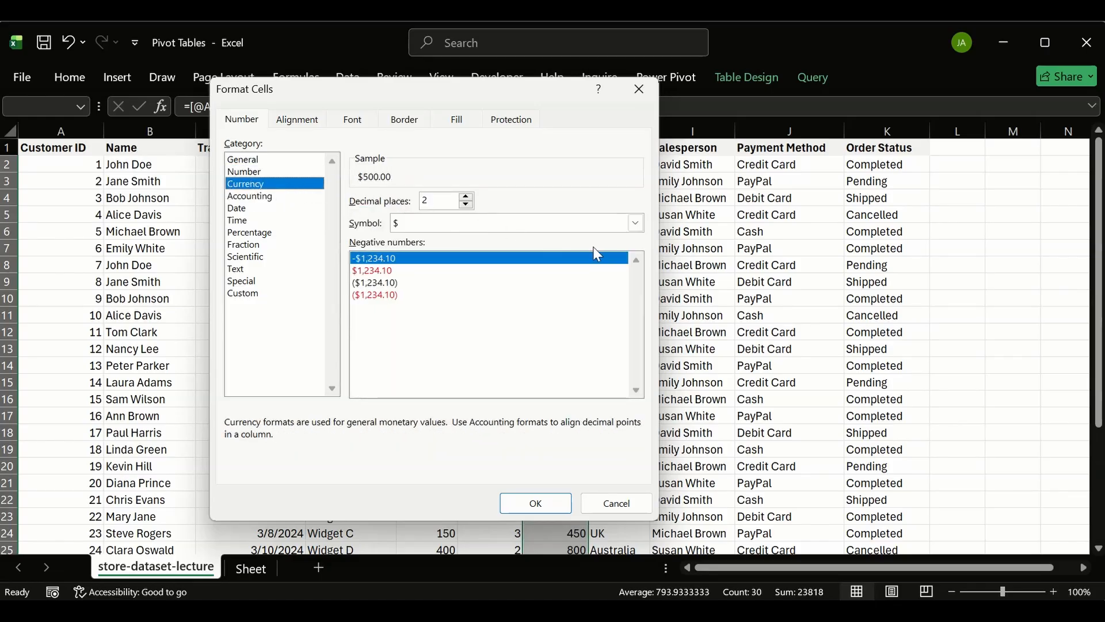
left_click(468, 206)
left_click(468, 206)
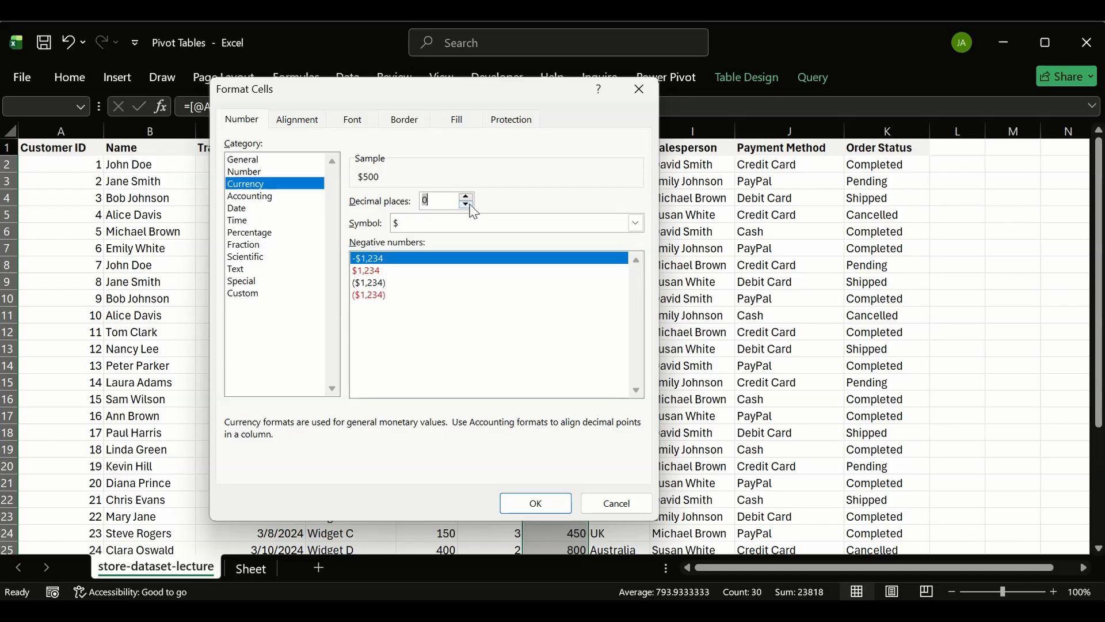
left_click(533, 505)
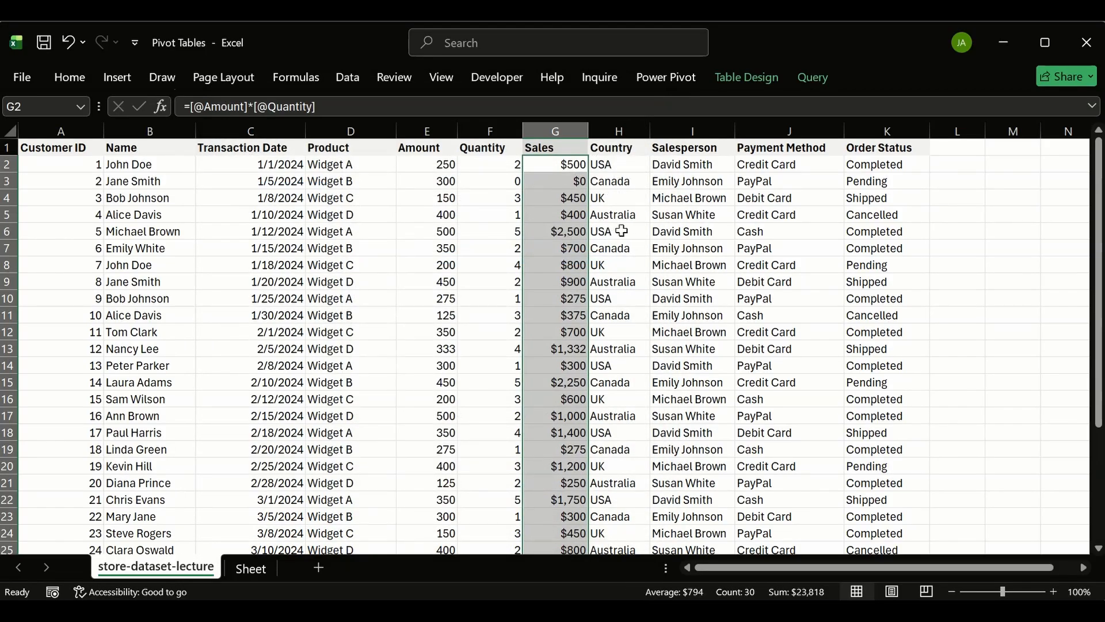
- Refresh the PivotTable on the worksheet named Sheet and inspect its Sum of Sales values
left_click(246, 572)
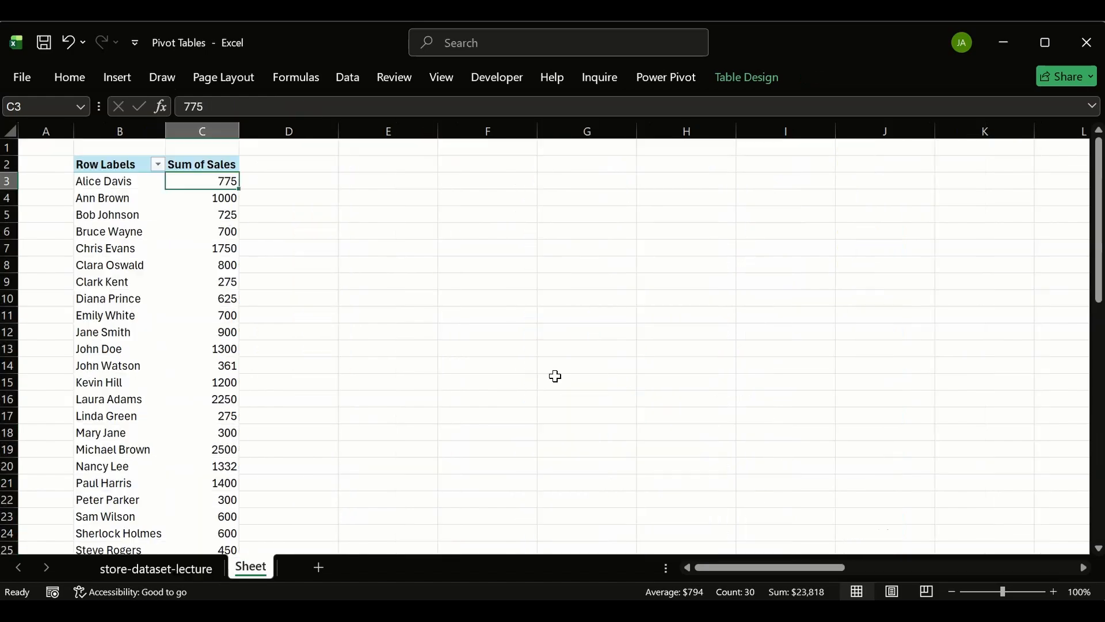
right_click(209, 163)
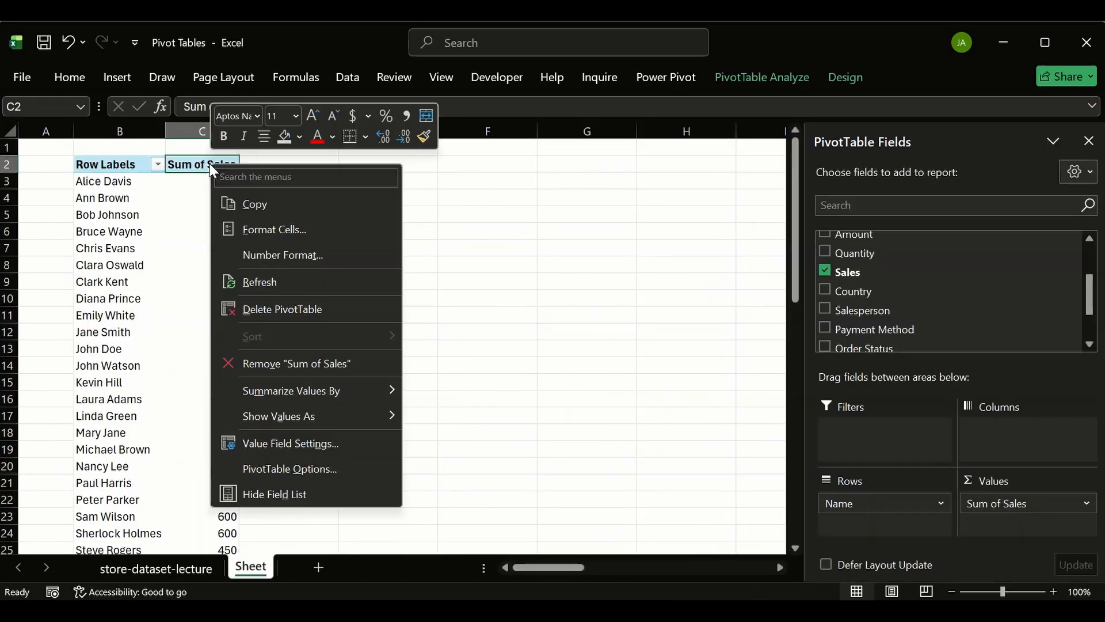
left_click(283, 289)
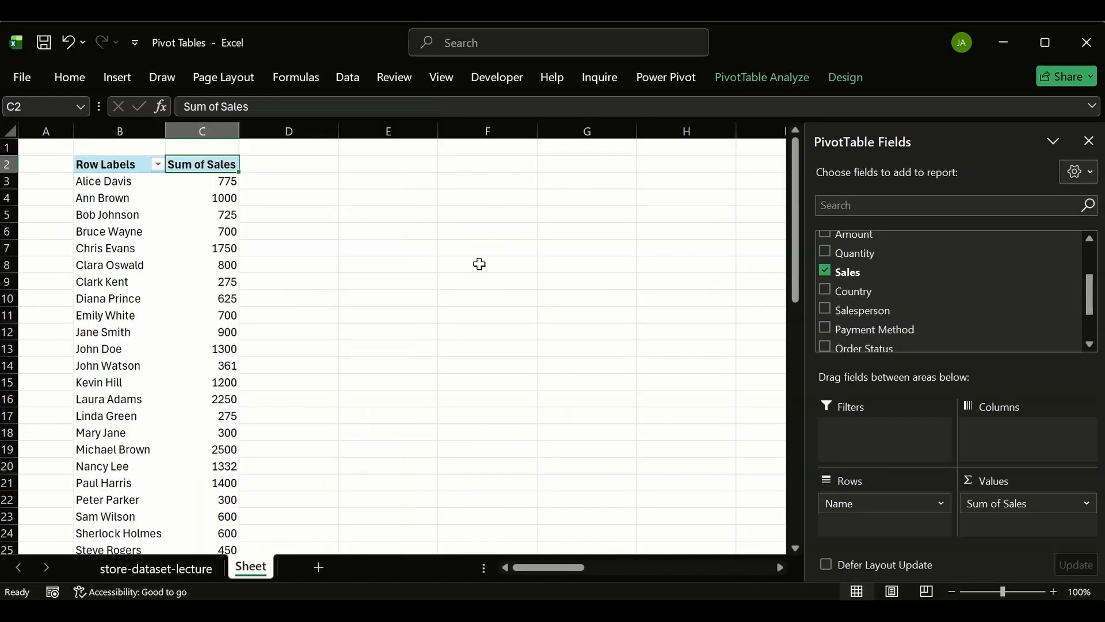
left_click(535, 282)
left_click(185, 184)
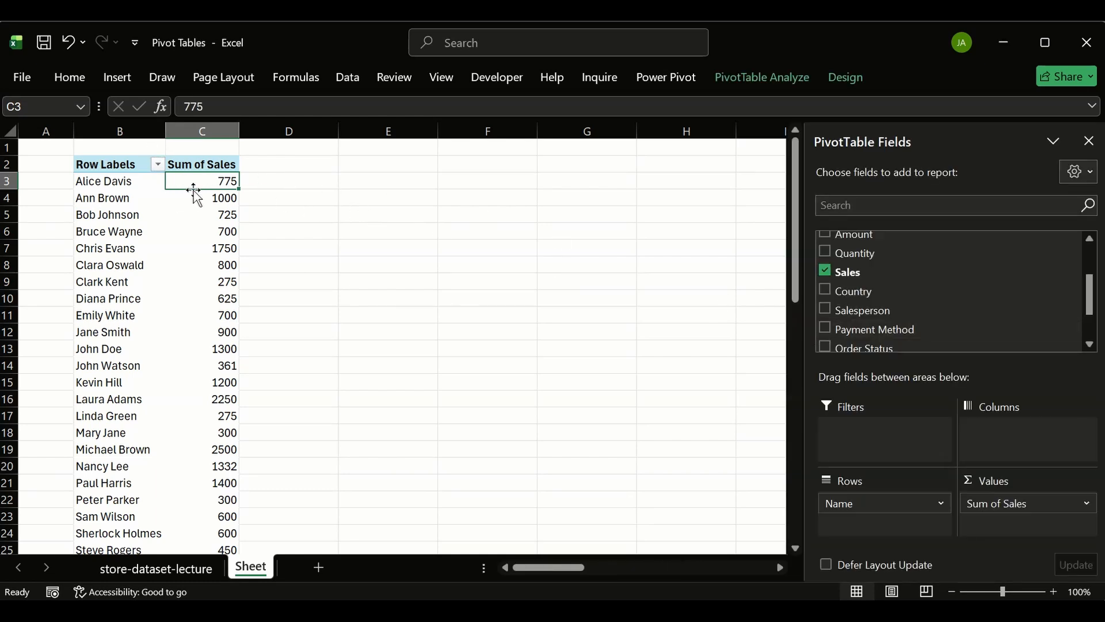
left_click_drag(192, 183, 211, 450)
left_click(468, 344)
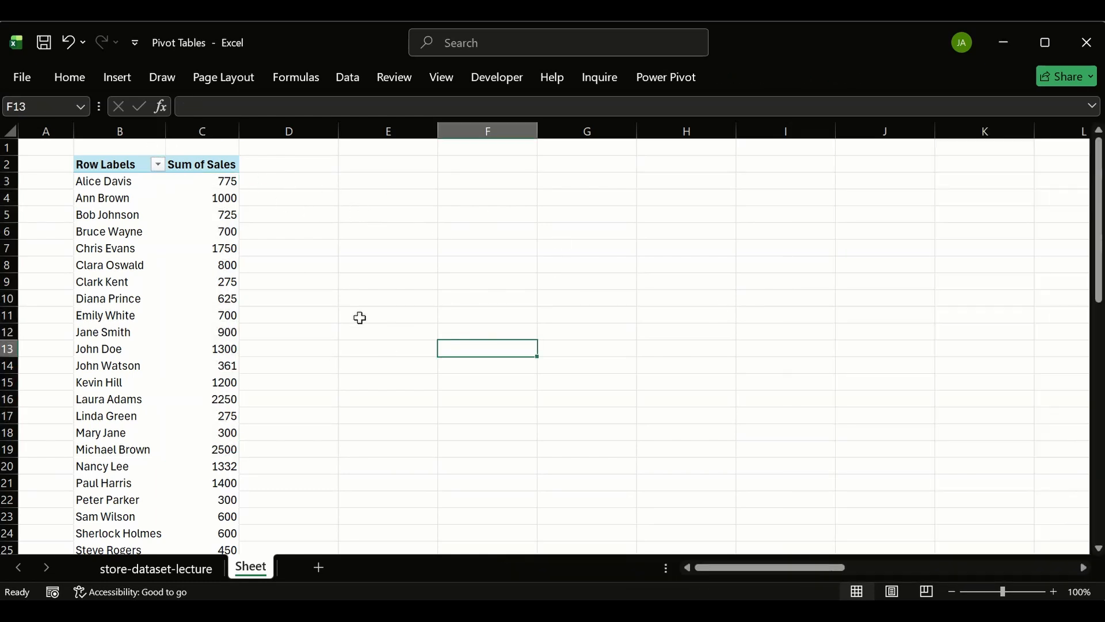
- Refresh all data in the workbook and check the PivotTable's Sum of Sales column
left_click(354, 79)
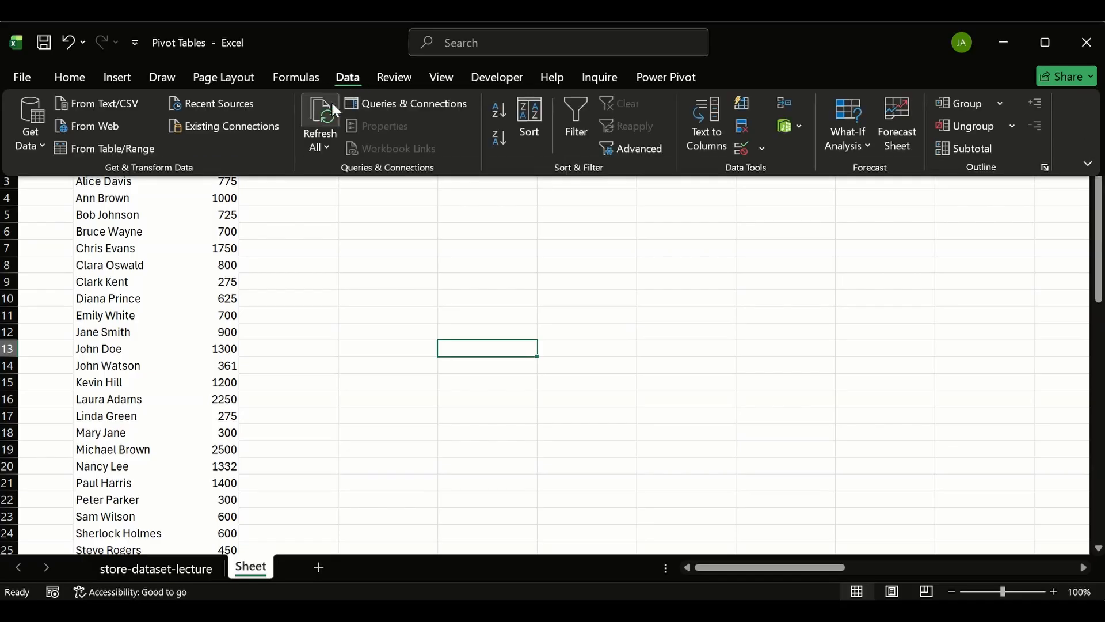
left_click(329, 103)
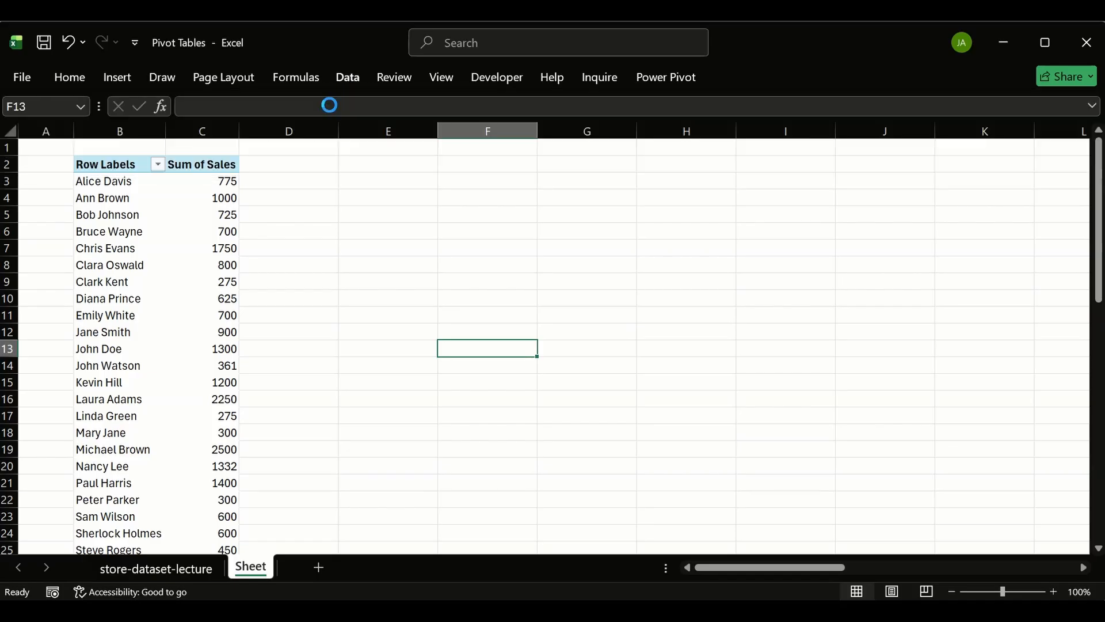
left_click(203, 164)
scroll(843, 298, "down", 1)
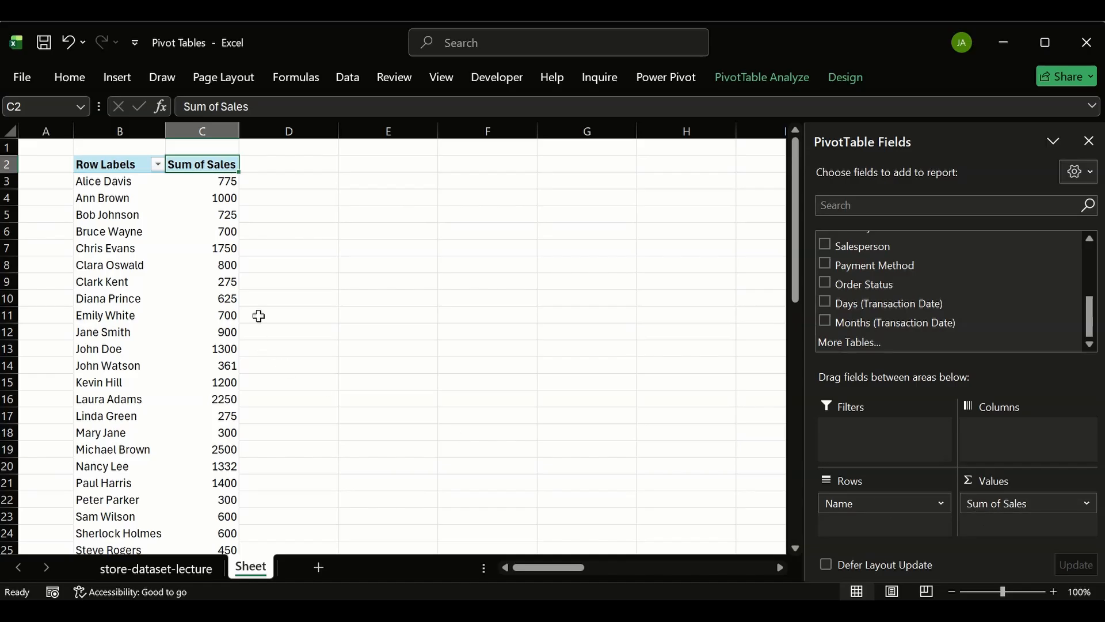
- Clear the PivotTable layout by removing Name from the rows and Sum of Sales from the values
left_click(95, 181)
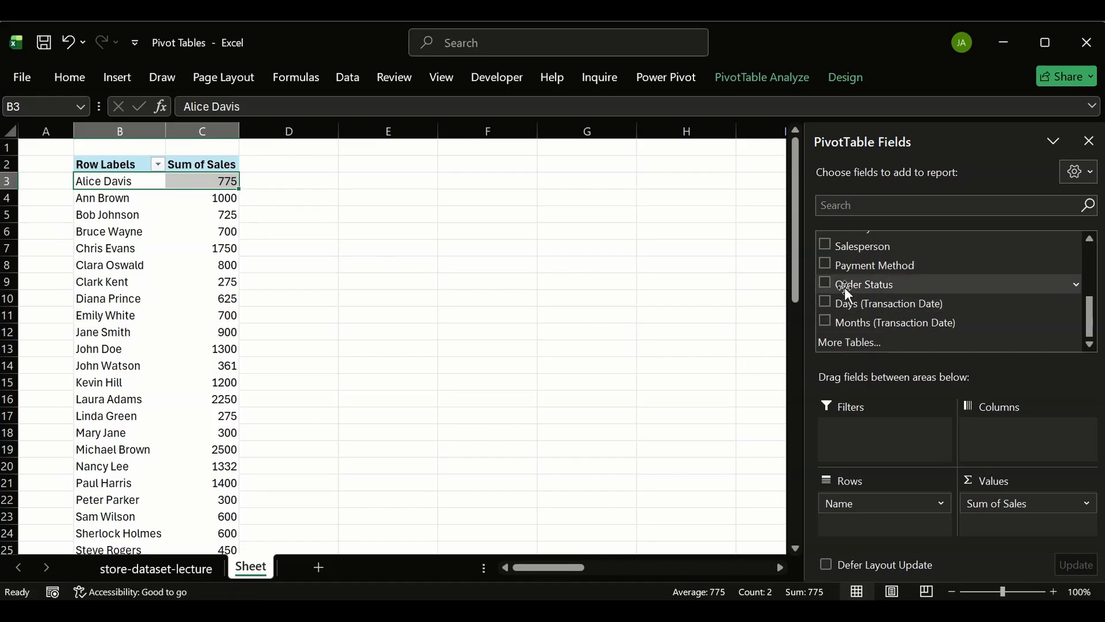
scroll(857, 285, "up", 2)
scroll(858, 283, "up", 2)
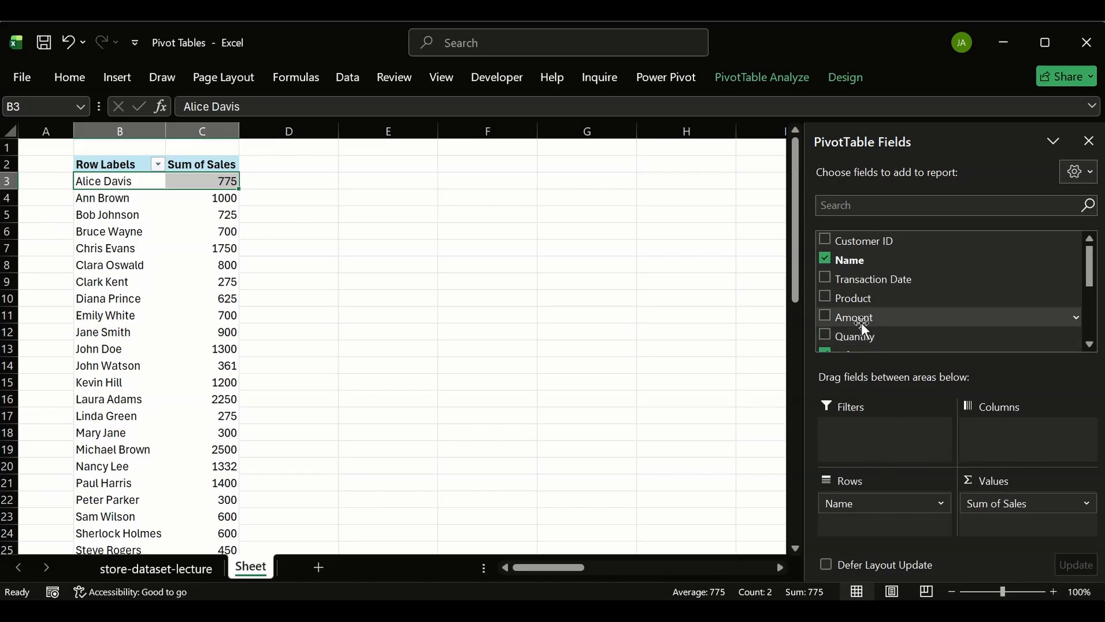
left_click_drag(889, 506, 641, 502)
left_click_drag(1013, 502, 712, 499)
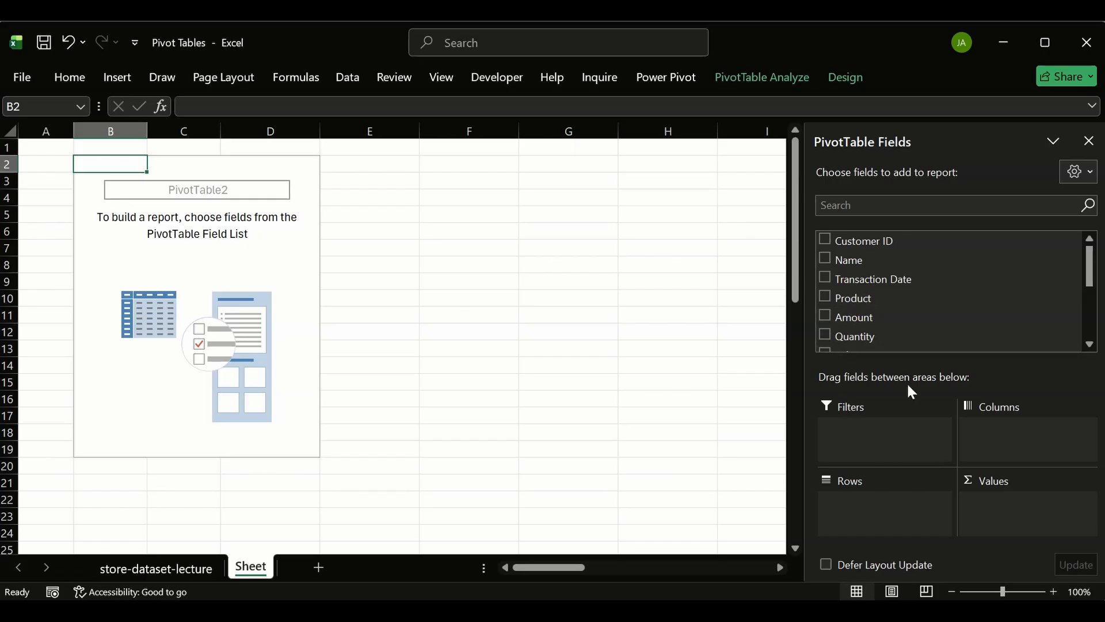
- Rebuild the PivotTable with Name in the rows and the sum of Sales in the values, leaving Salesperson out
left_click(826, 259)
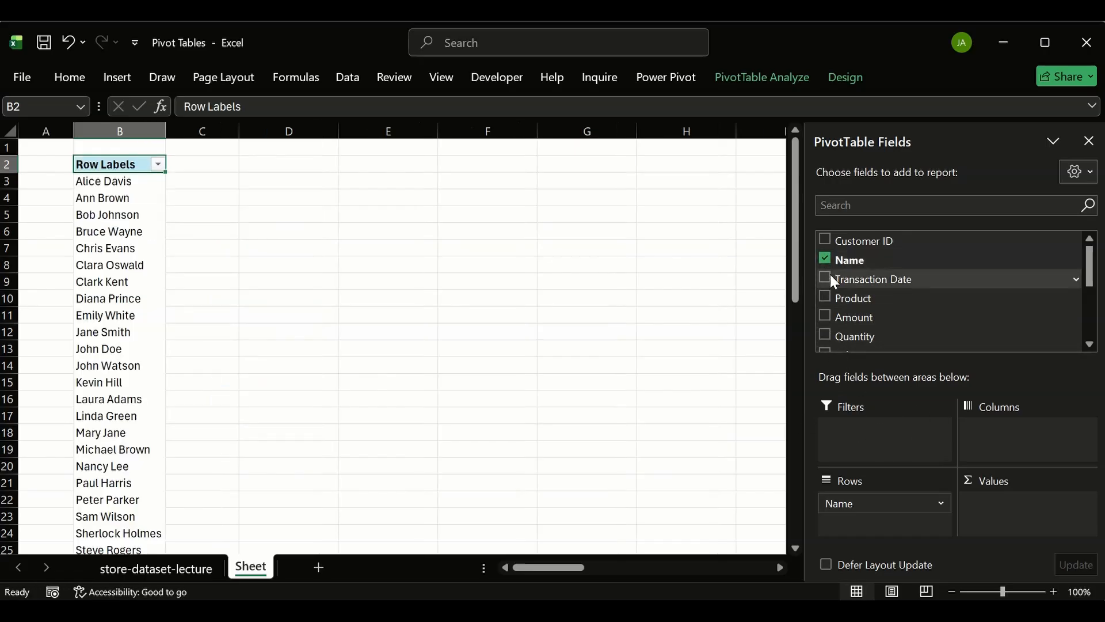
scroll(831, 279, "down", 3)
left_click(826, 268)
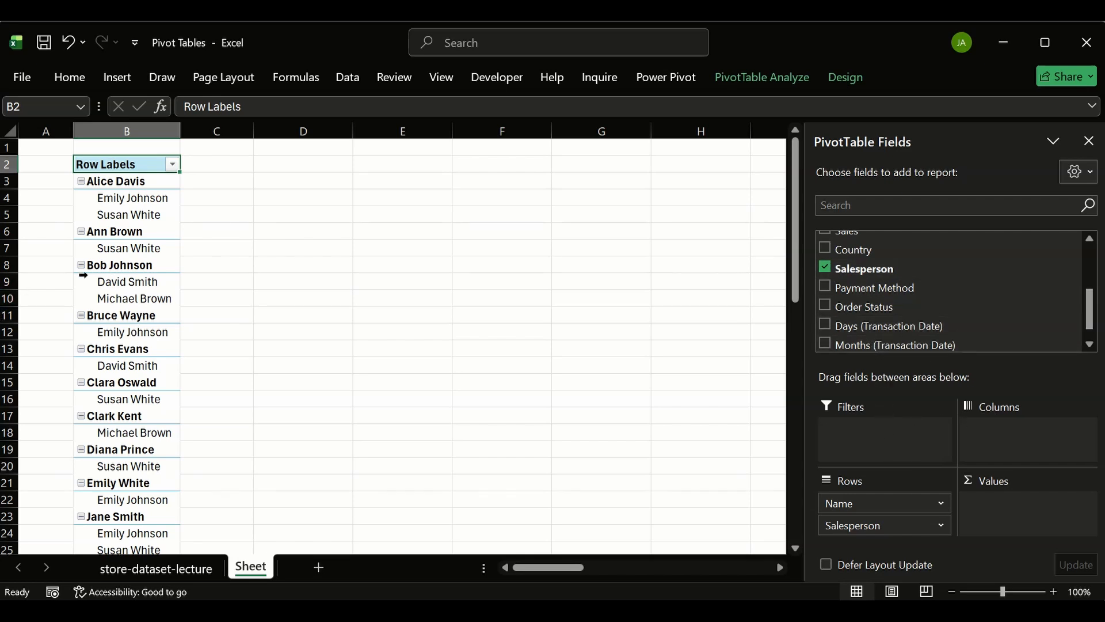
left_click_drag(857, 520, 667, 495)
scroll(837, 294, "down", 1)
scroll(837, 302, "up", 2)
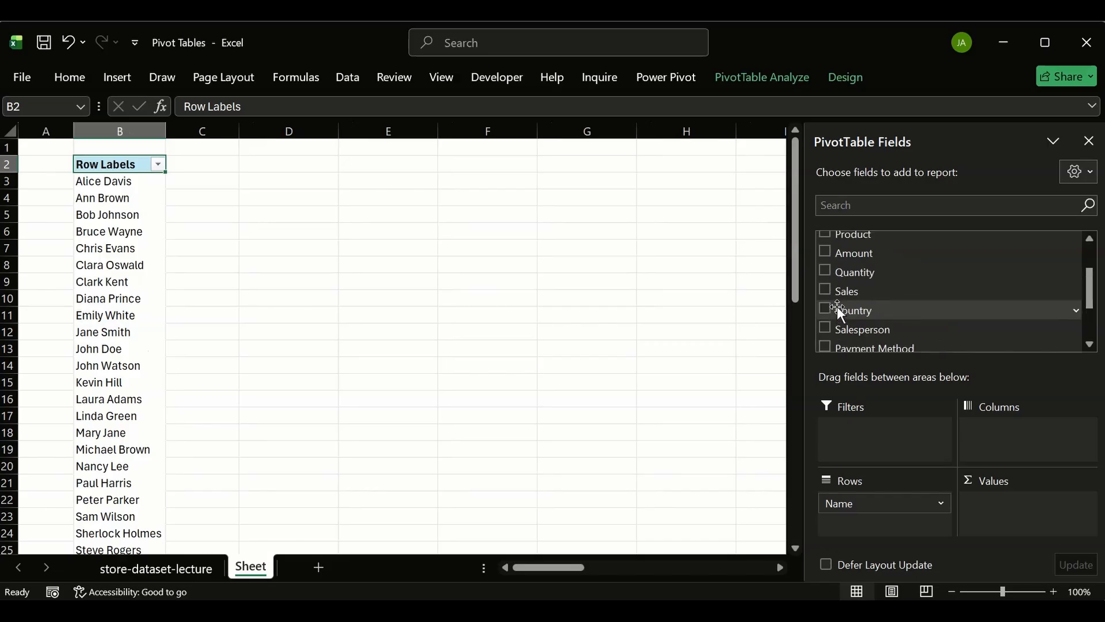
left_click(826, 290)
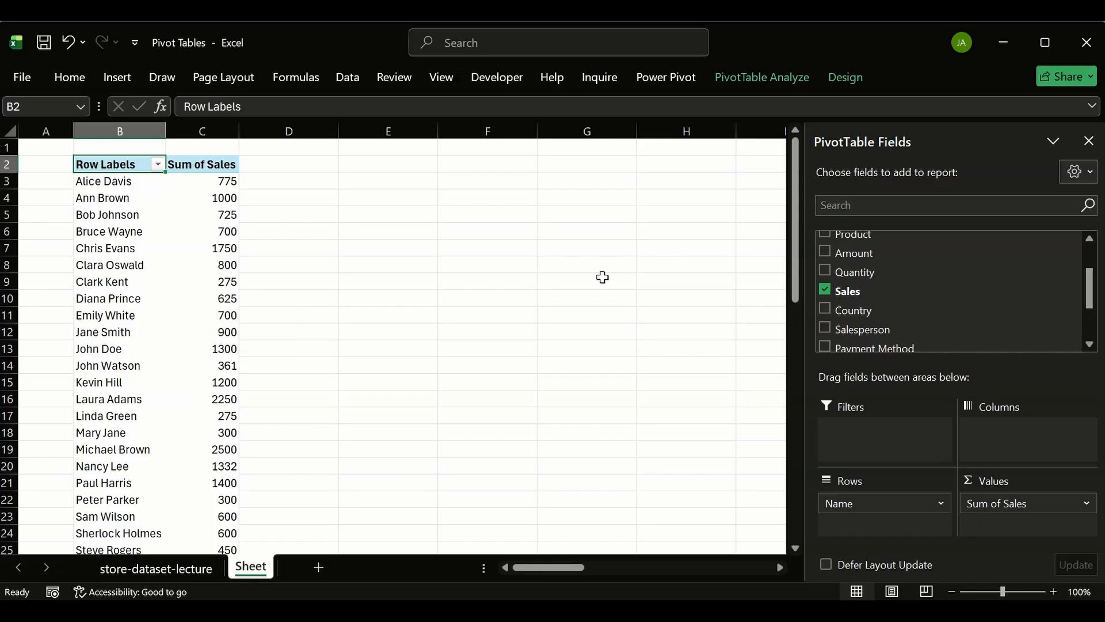
- Check the Sales column's formatting on the store-dataset-lecture worksheet and return to the worksheet named Sheet
left_click(161, 568)
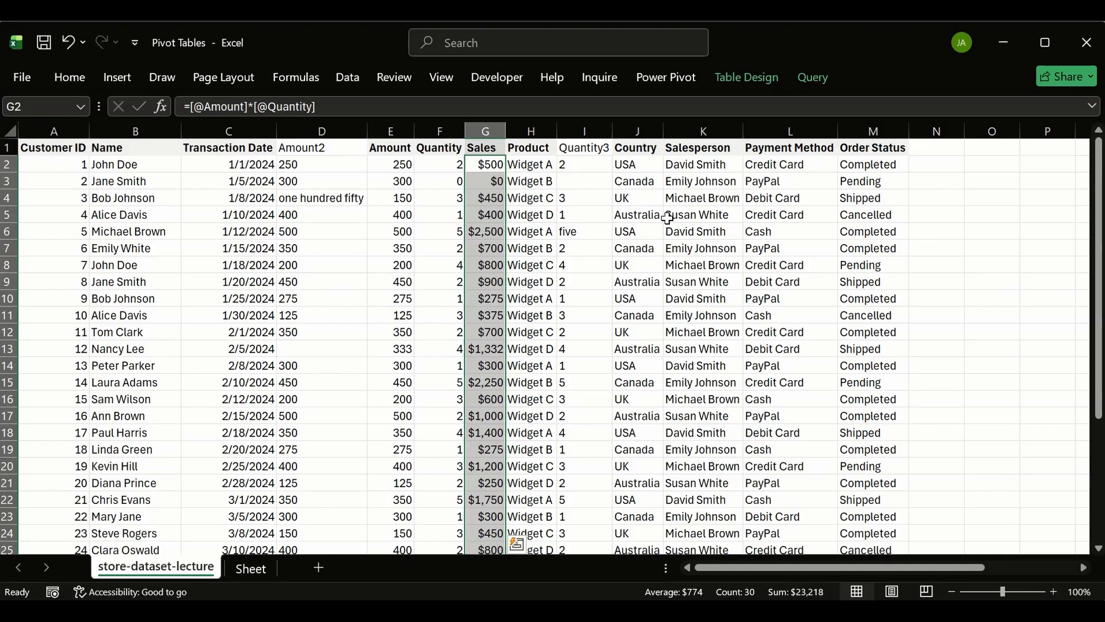
left_click(247, 573)
left_click(647, 319)
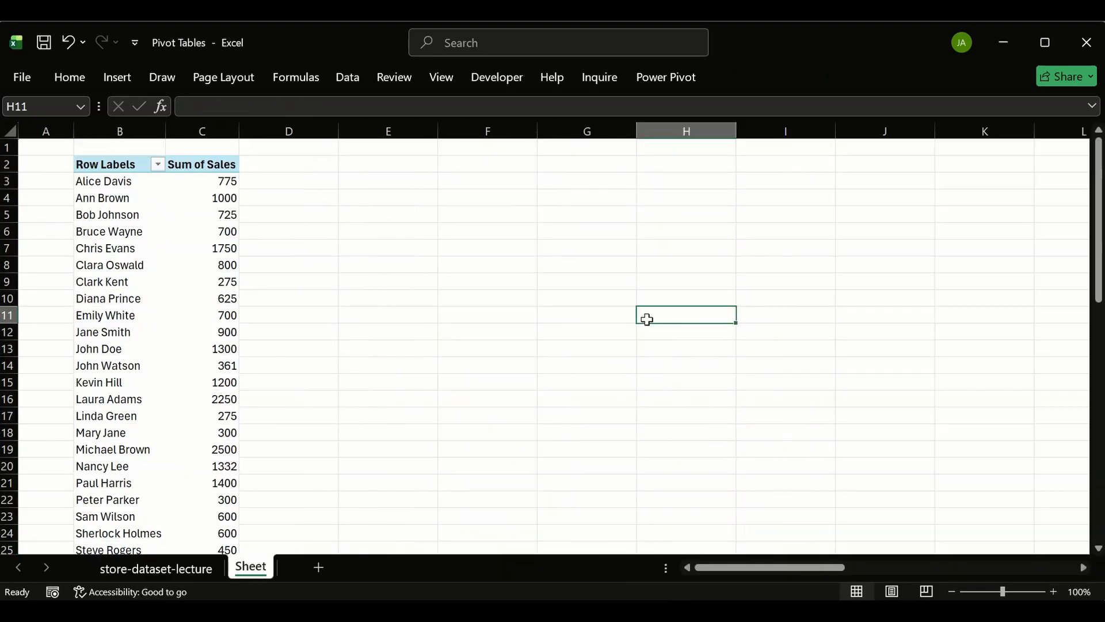
- Try Country as a second row field under Name in the PivotTable and remove it again
left_click(143, 185)
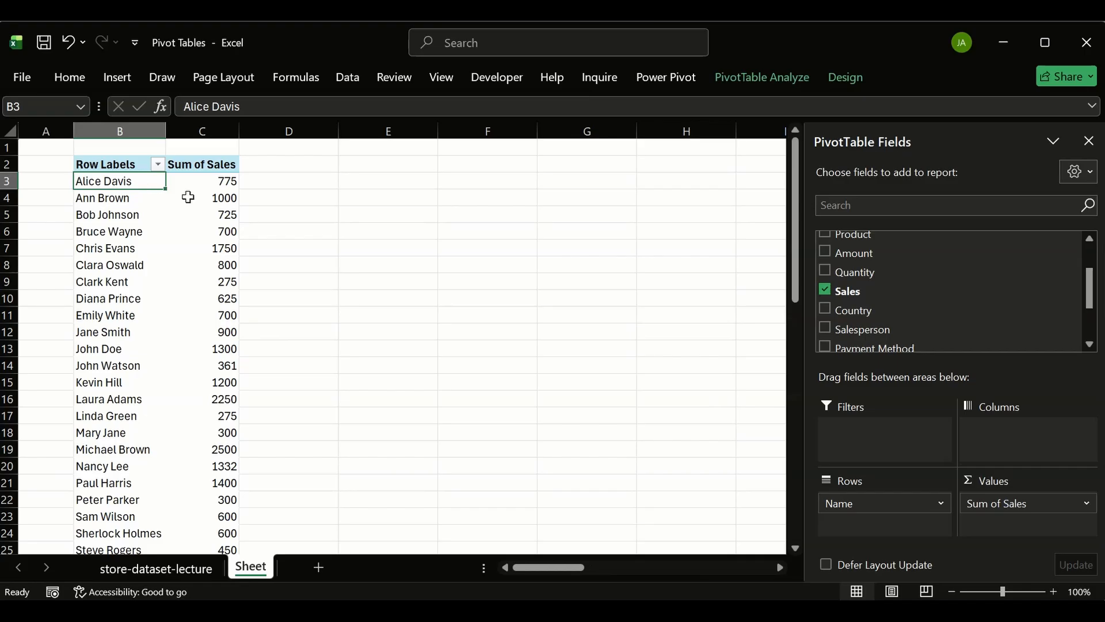
left_click(826, 309)
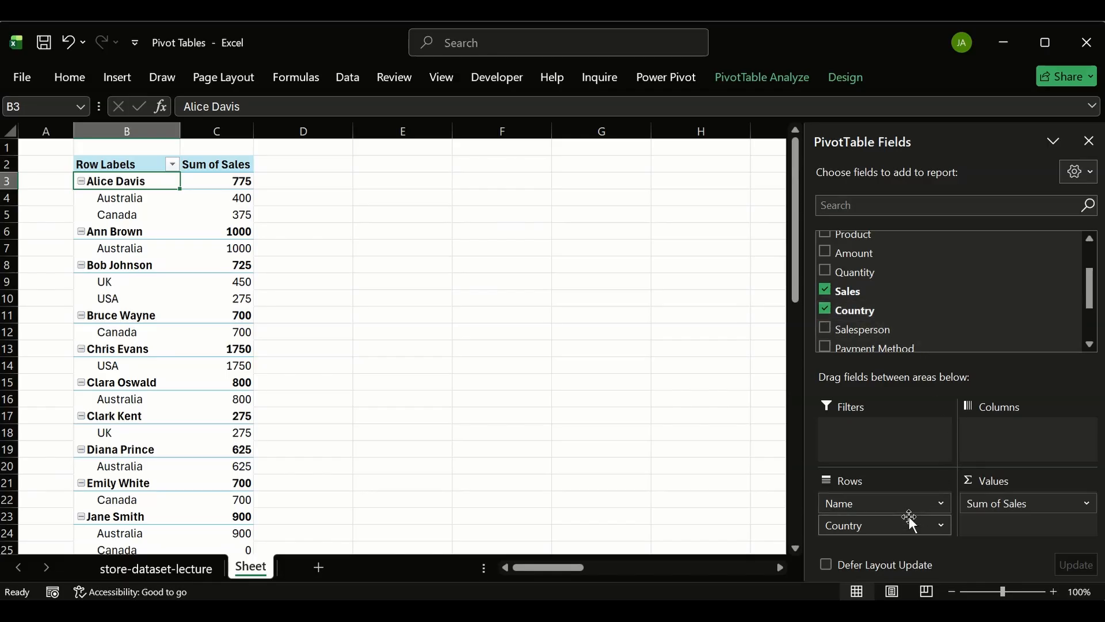
left_click_drag(910, 521, 685, 464)
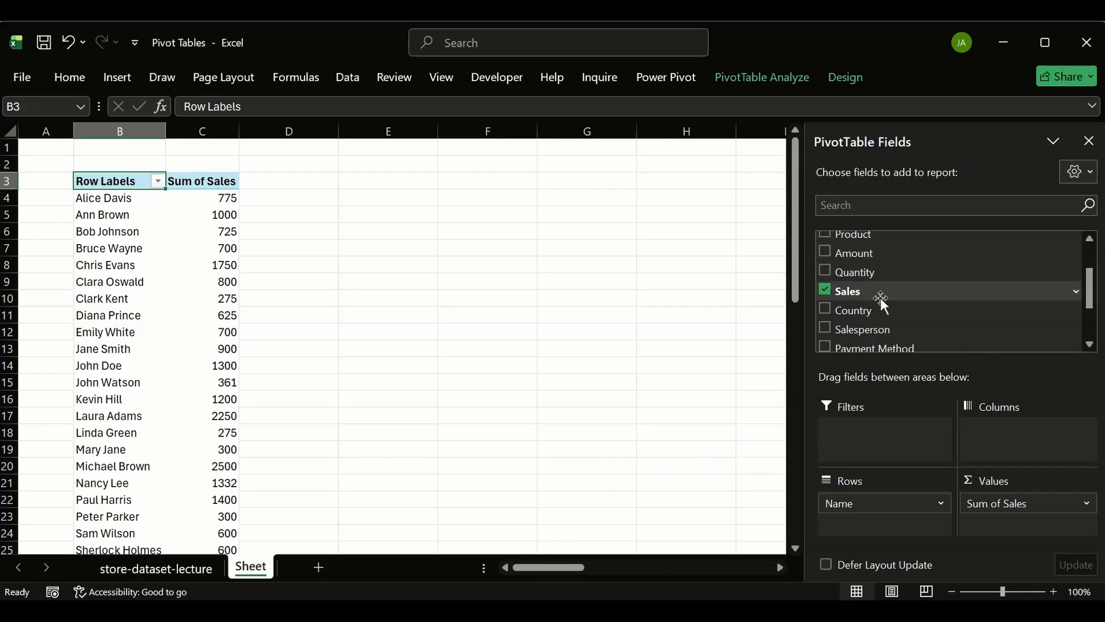
- Add Country as a report filter of the PivotTable and filter it to Australia
left_click_drag(886, 309, 884, 448)
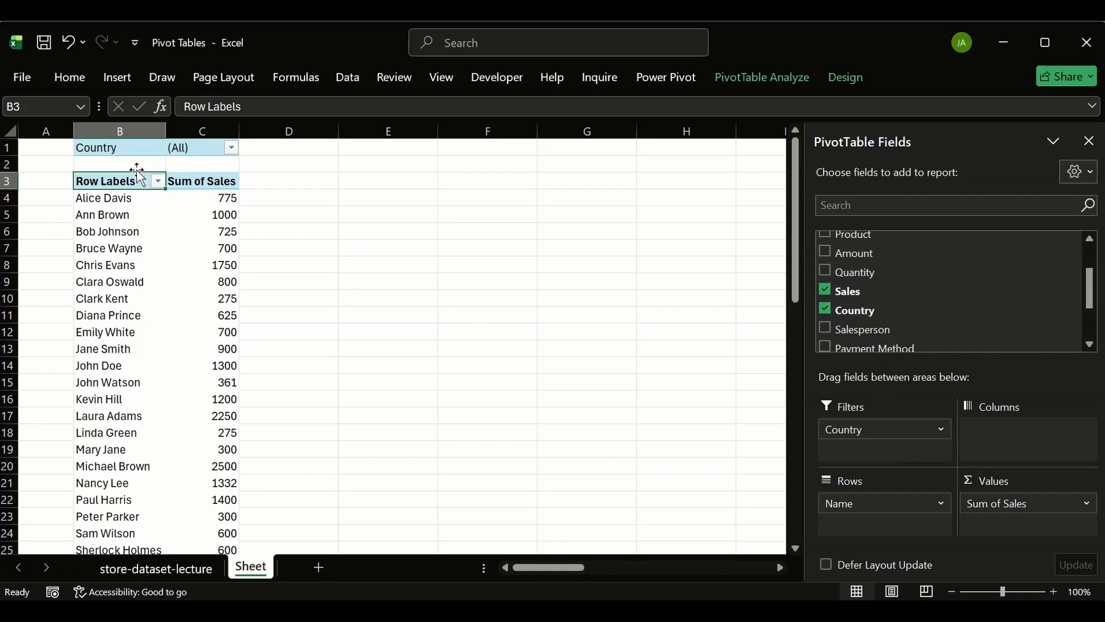
left_click(229, 148)
left_click(74, 208)
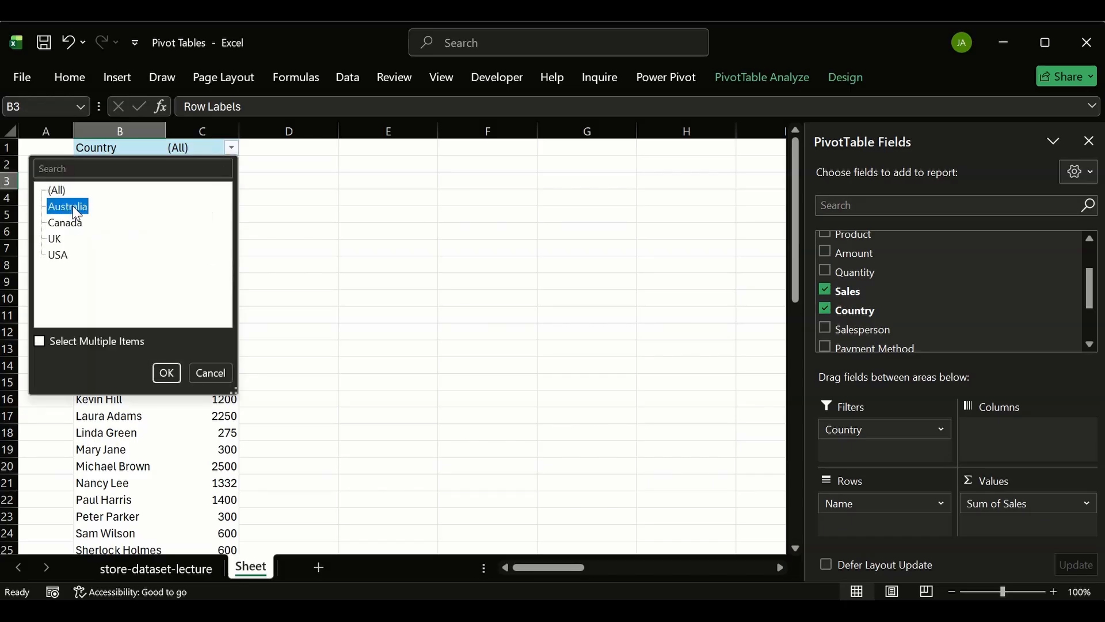
left_click(166, 373)
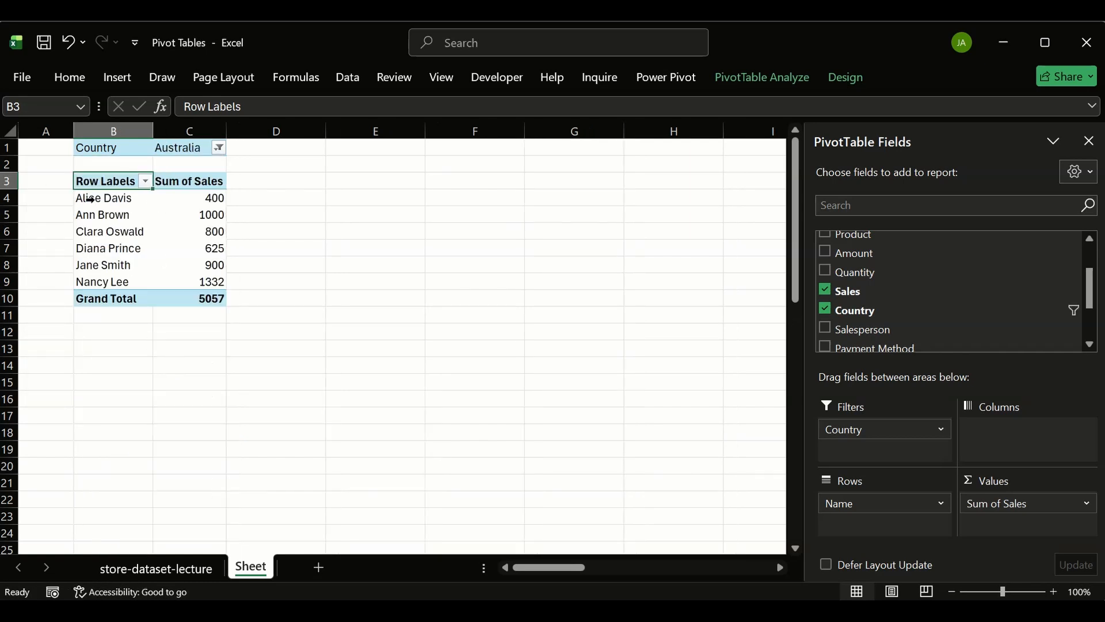
- Examine the filtered PivotTable's names, Sum of Sales values and Country filter cells
left_click_drag(87, 199, 183, 282)
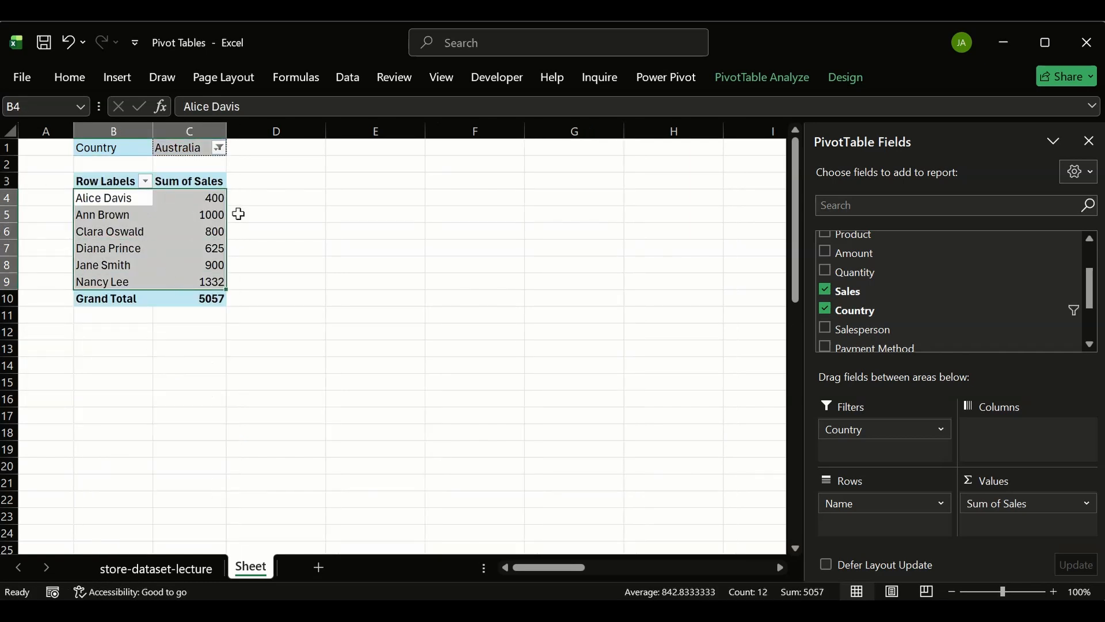
left_click(269, 220)
left_click_drag(199, 199, 198, 276)
left_click(267, 215)
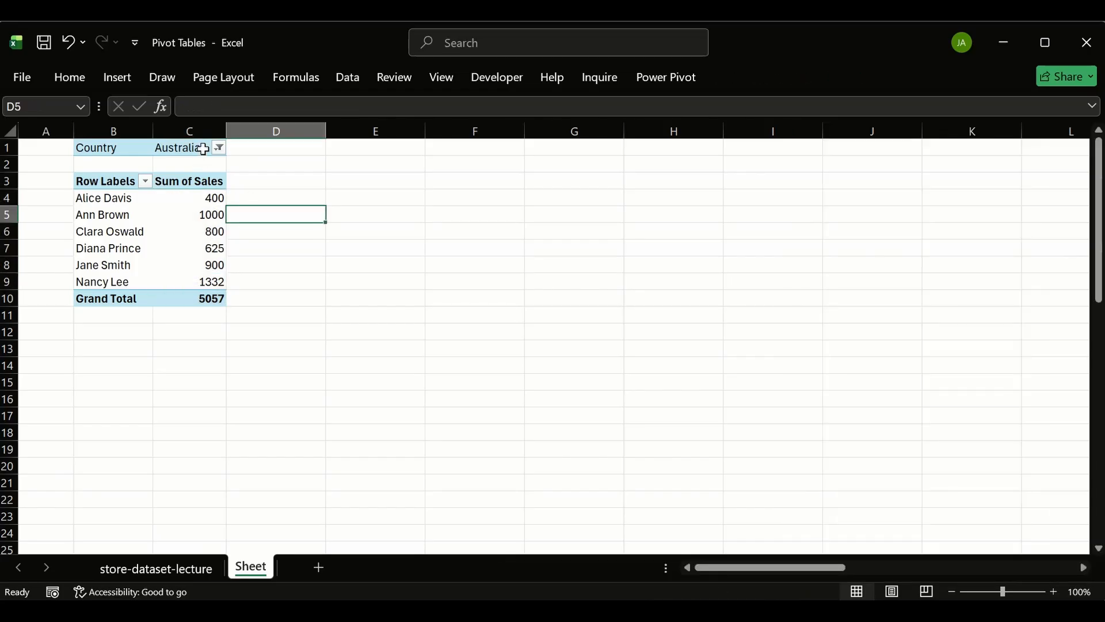
left_click(204, 148)
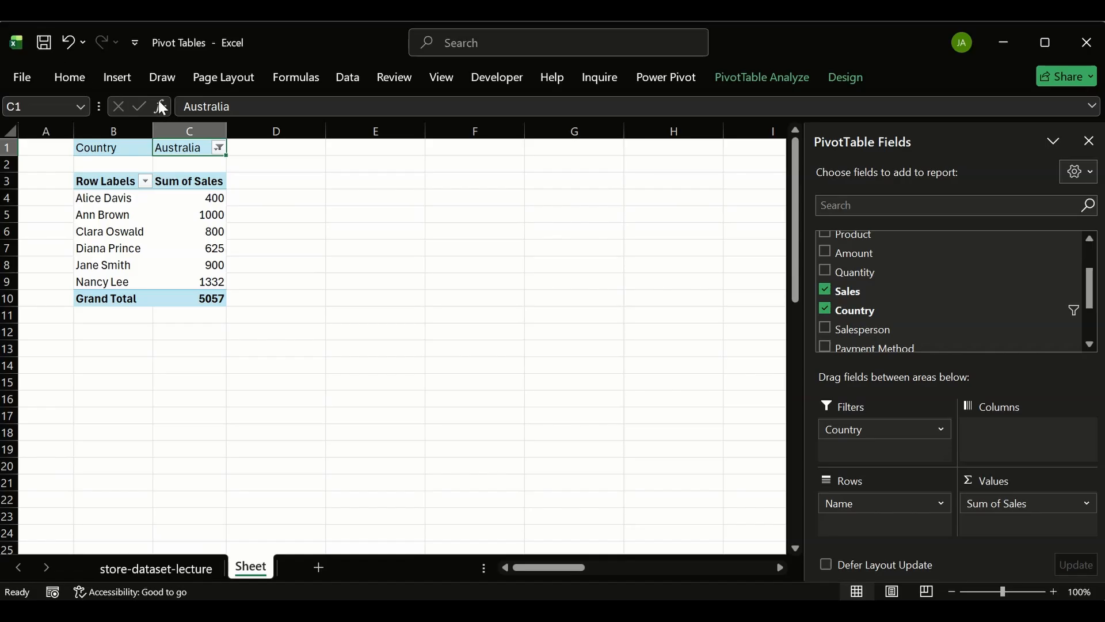
left_click_drag(156, 155, 110, 152)
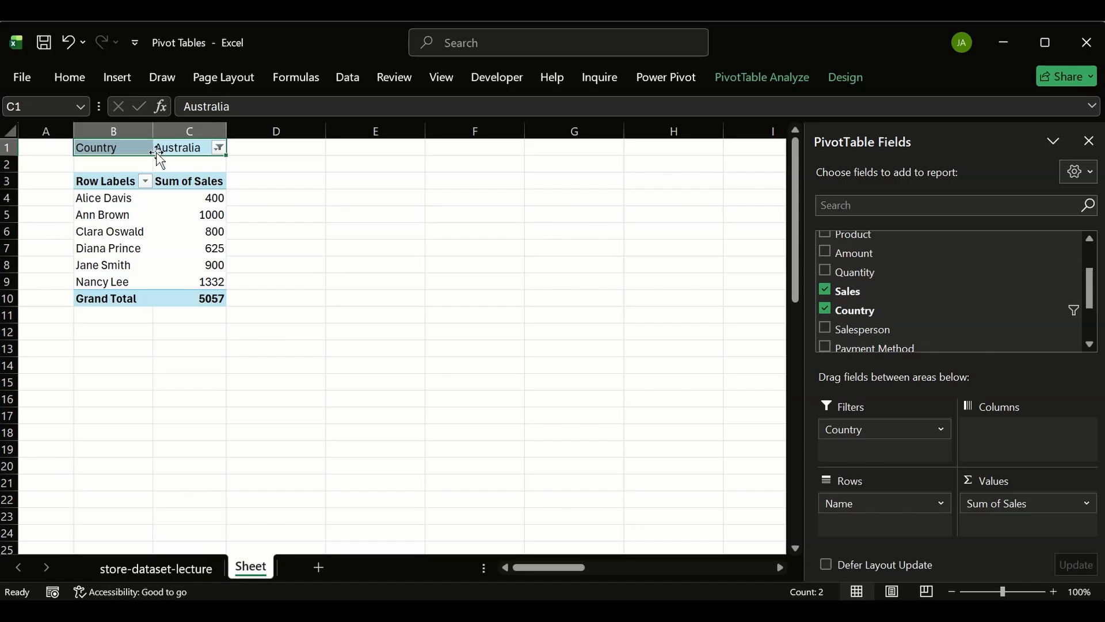
left_click(181, 138)
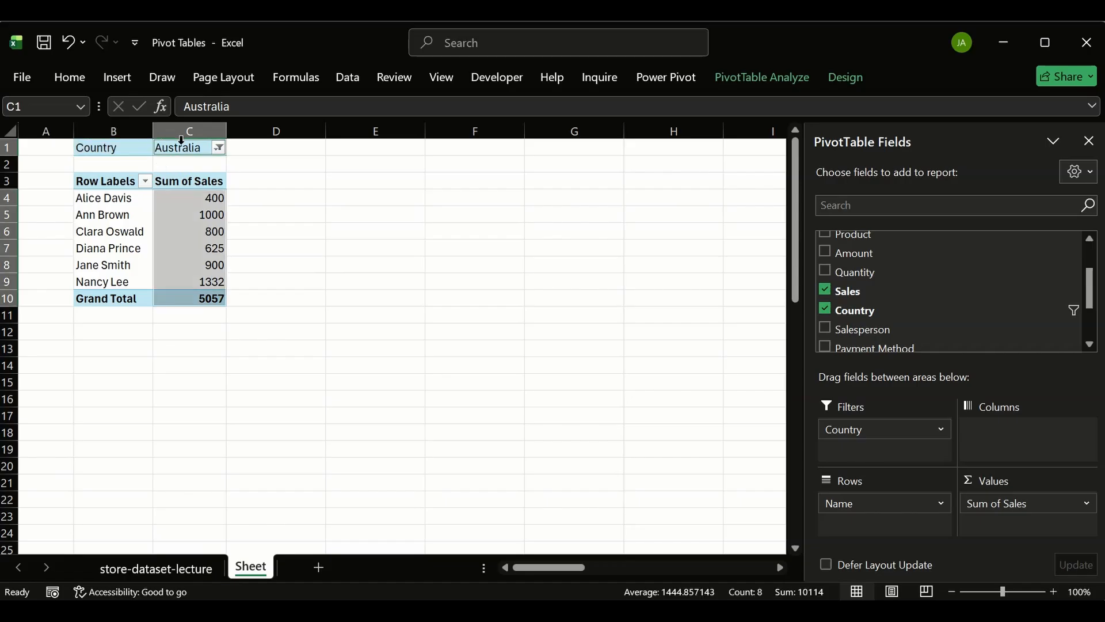
left_click(141, 151)
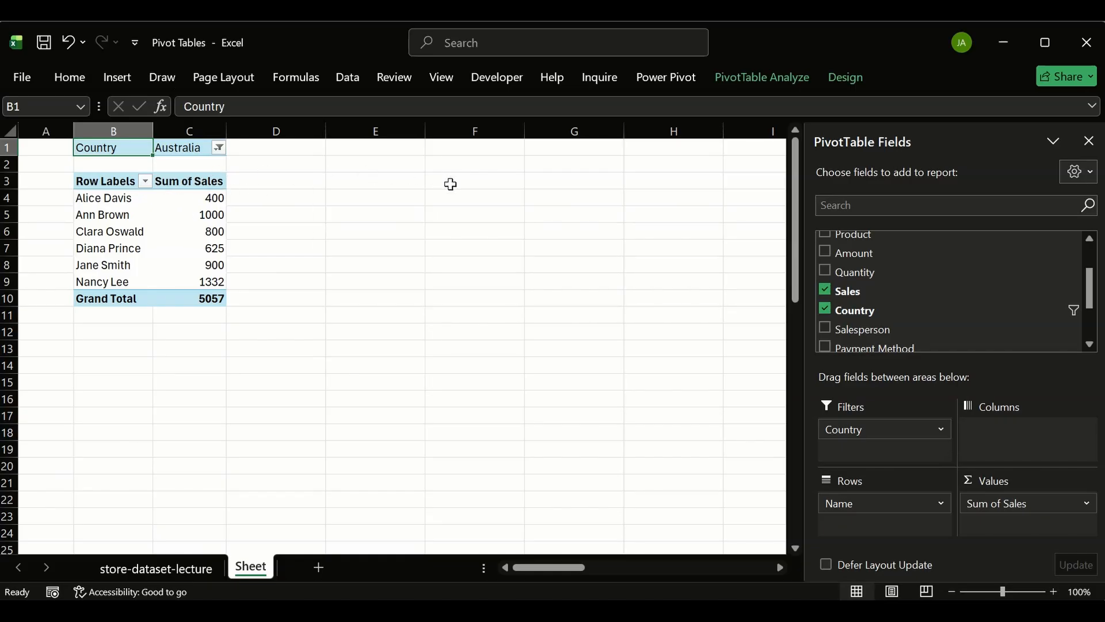
- Insert a second PivotTable from the sales_data table at cell E3 of the existing worksheet named Sheet
left_click(378, 178)
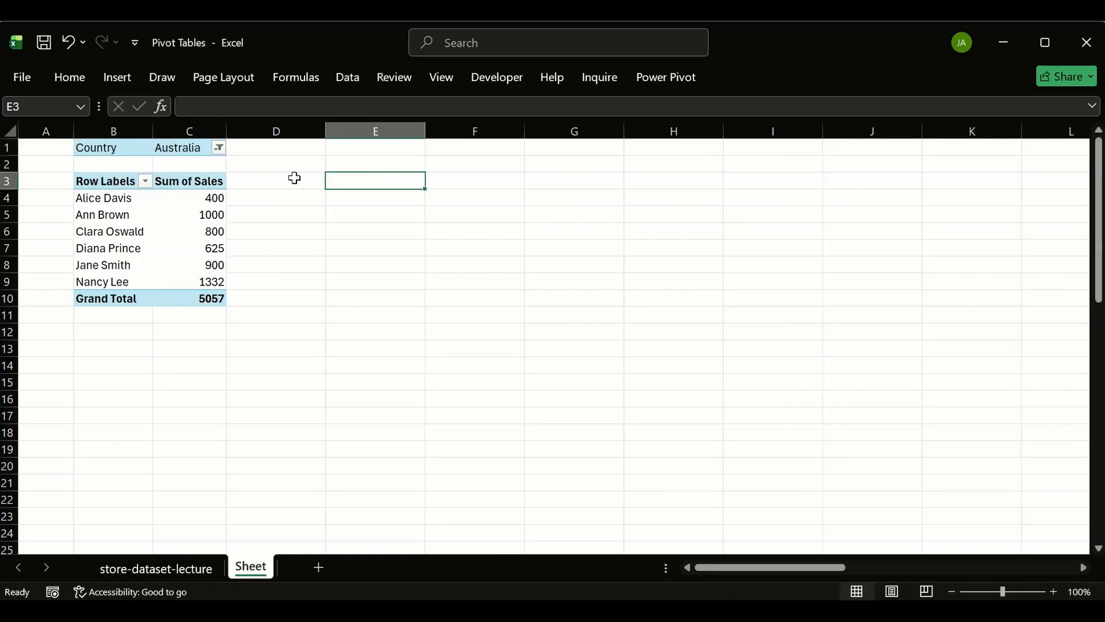
left_click(129, 85)
left_click(40, 119)
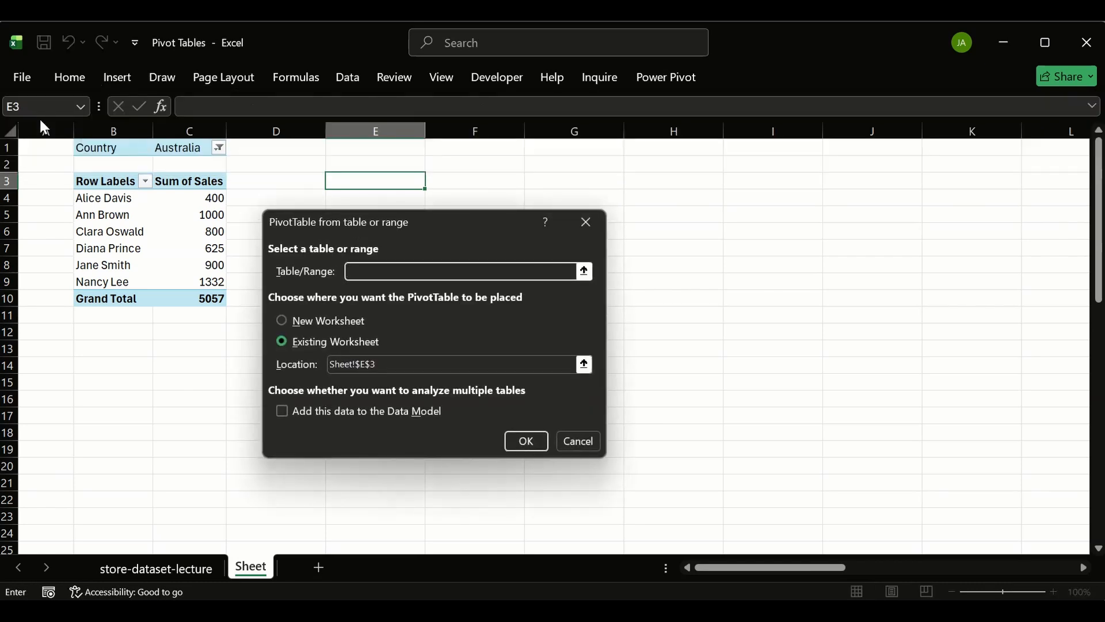
type("sales_data")
left_click(534, 438)
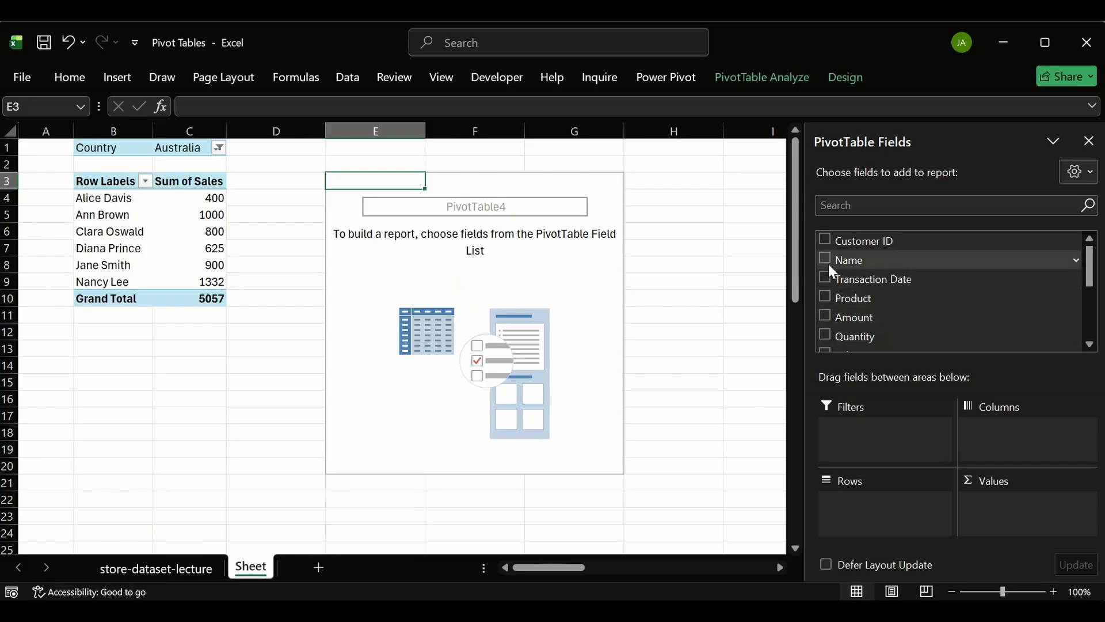
- Set up the new PivotTable with Product in the rows and the sum of Sales in the values
scroll(826, 278, "down", 3)
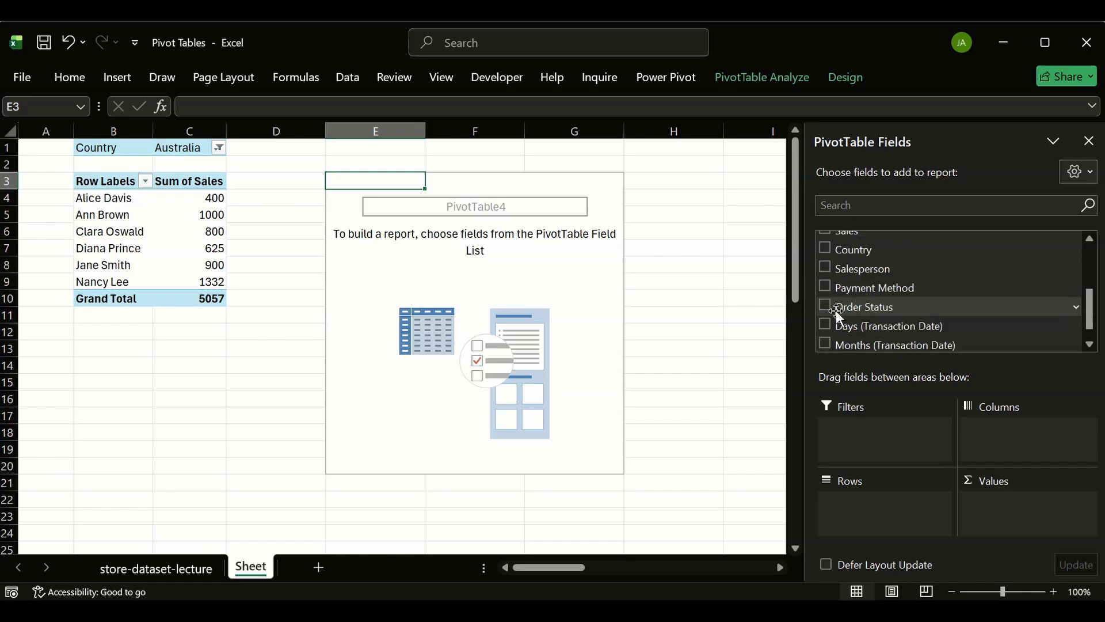
scroll(836, 310, "up", 2)
left_click(825, 253)
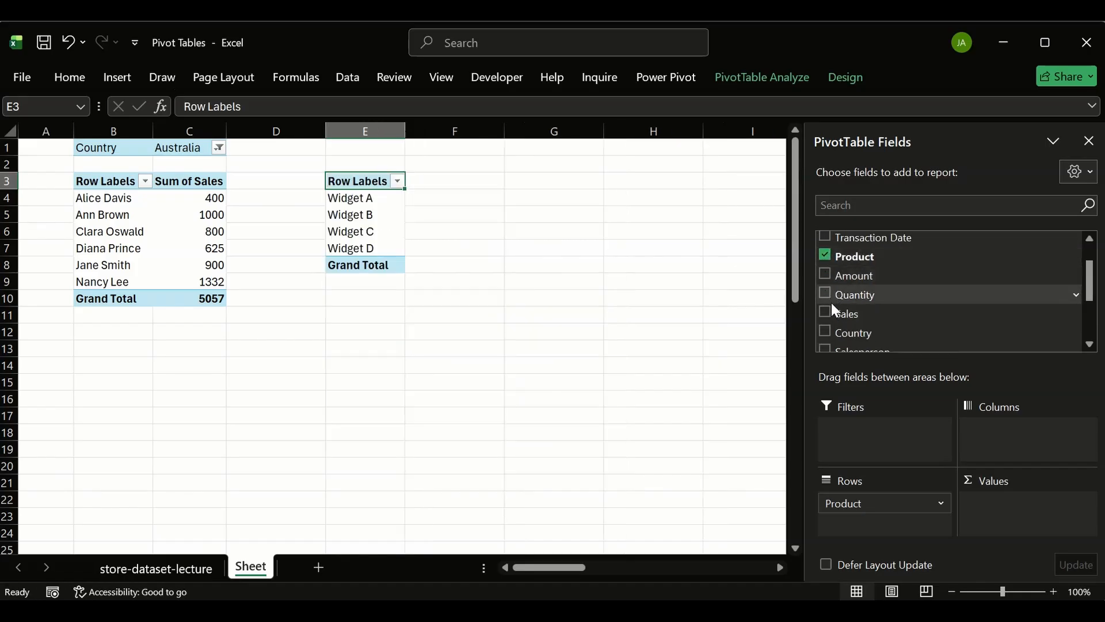
left_click(831, 309)
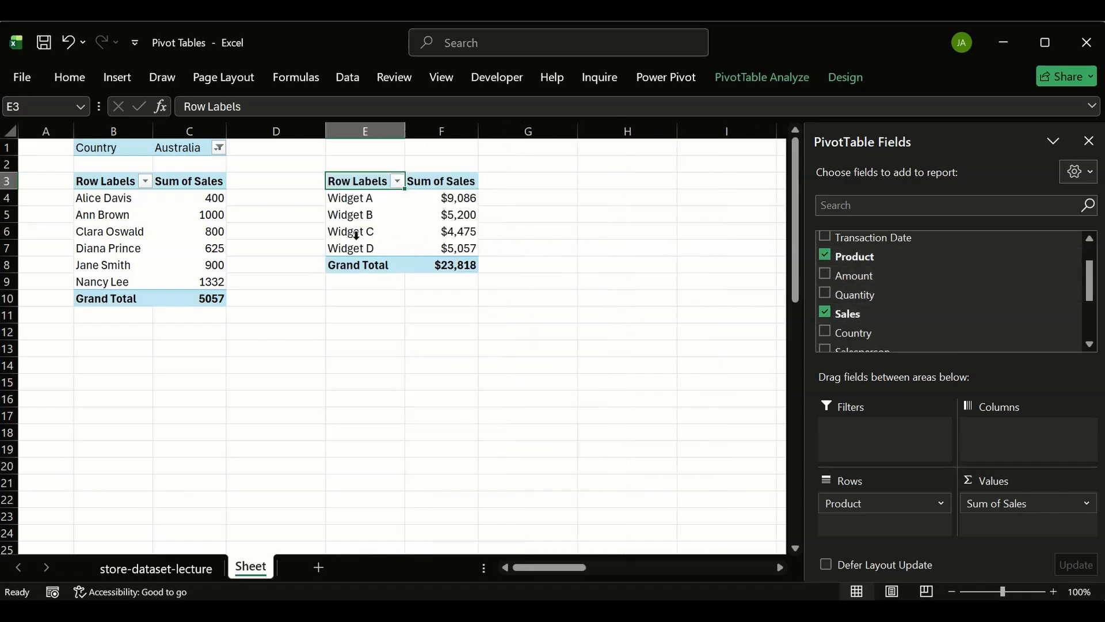
- Choose Canada in the Country filter of the first PivotTable
left_click(219, 148)
left_click(52, 224)
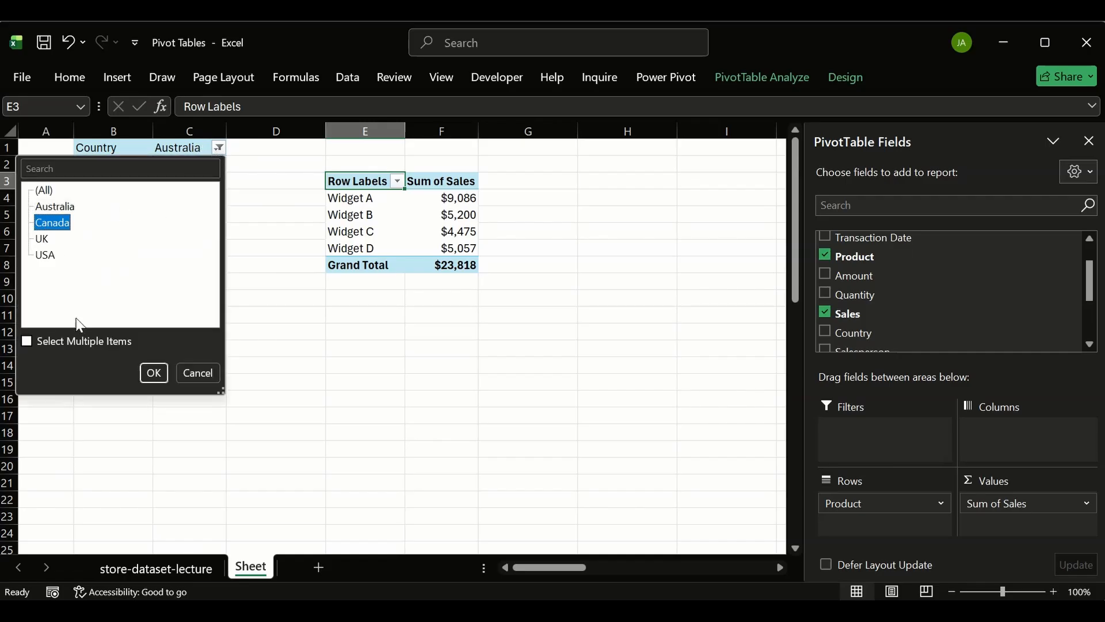
- Filter the sales-by-name pivot table to the country Canada
left_click(150, 373)
left_click_drag(438, 201, 353, 242)
left_click(420, 206)
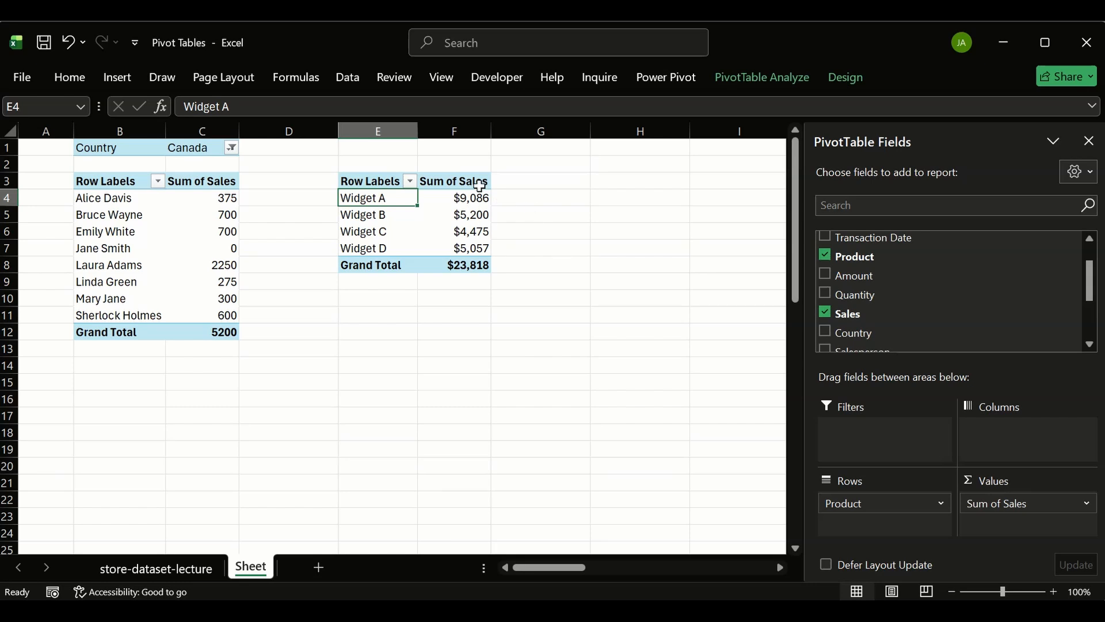
- Compare the product sales totals with the country-filtered sales by name to see which pivot table the filter affects
left_click_drag(478, 199, 477, 285)
left_click(171, 198)
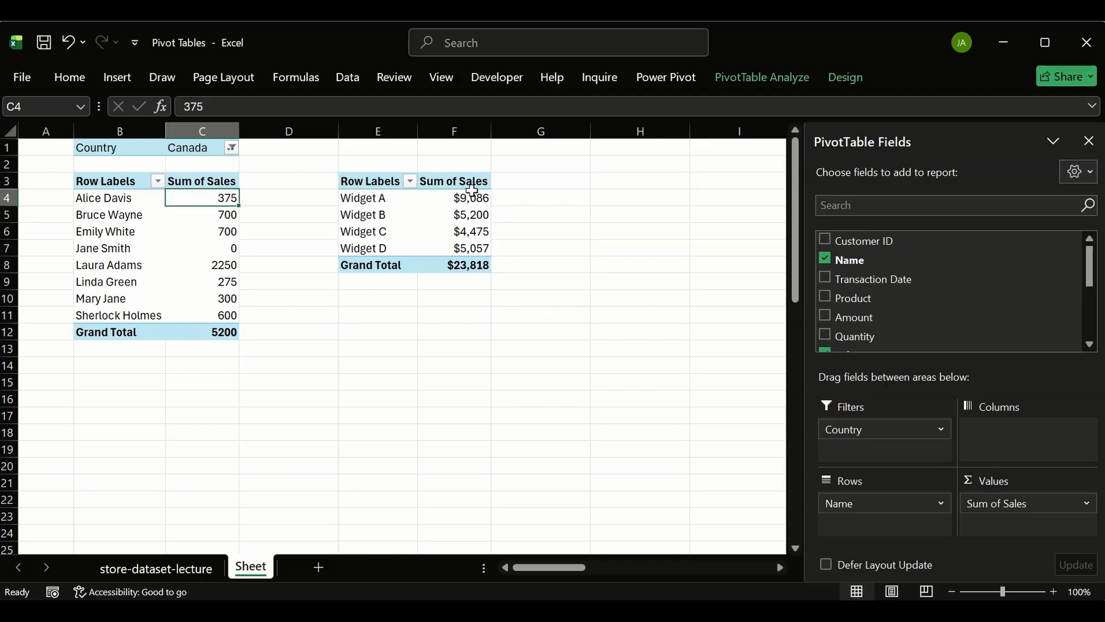
left_click_drag(472, 193, 481, 265)
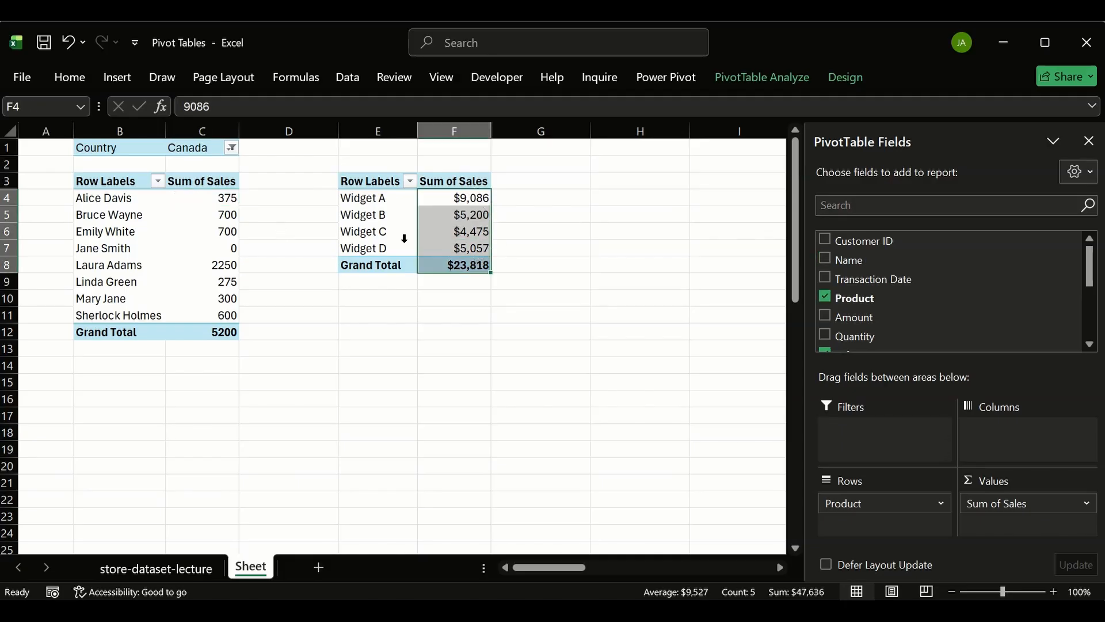
left_click_drag(453, 190, 433, 253)
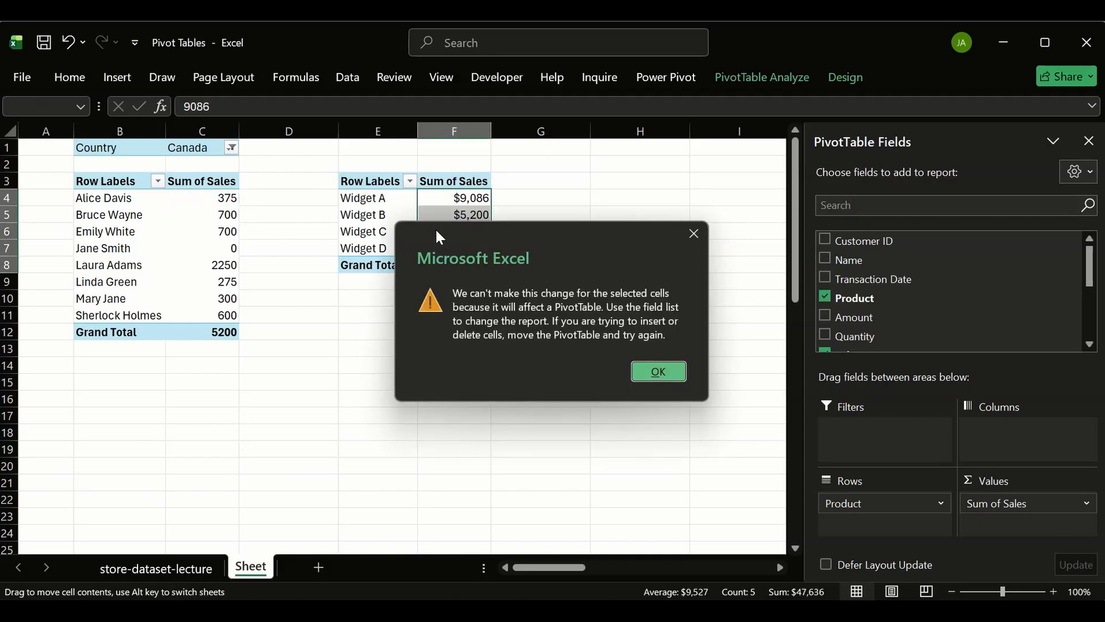
key("Return")
left_click(207, 199)
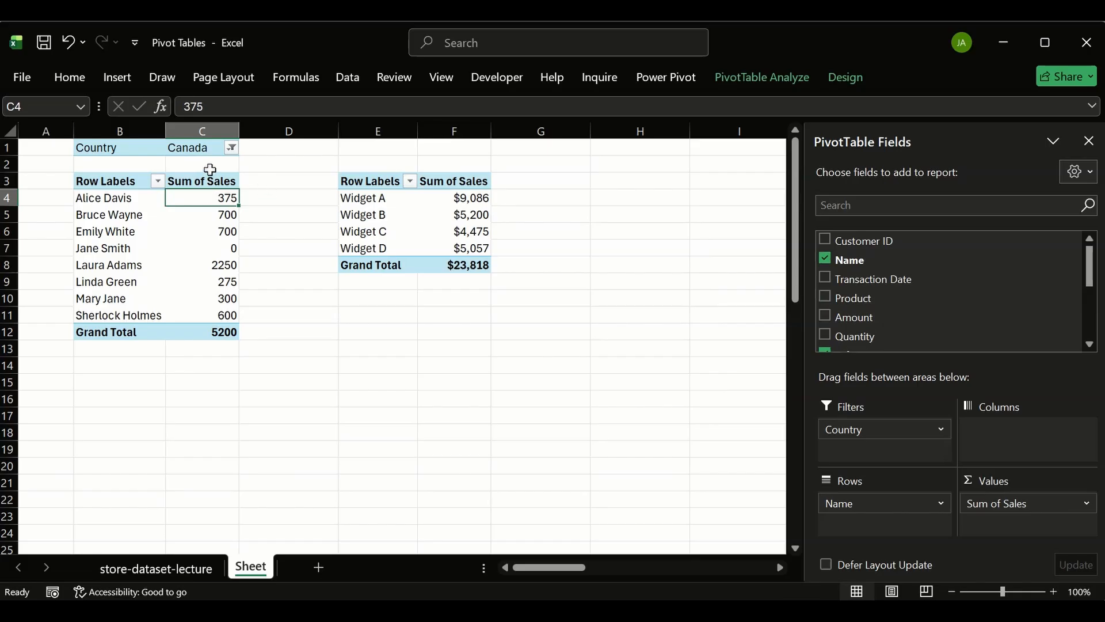
left_click_drag(406, 198, 396, 247)
left_click(514, 235)
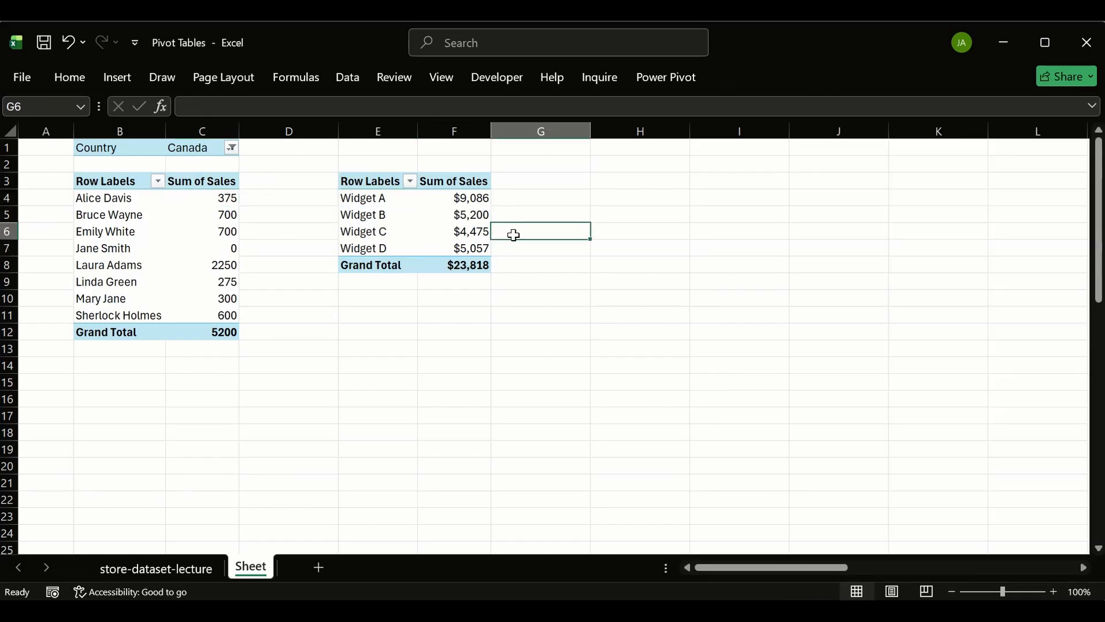
left_click(366, 182)
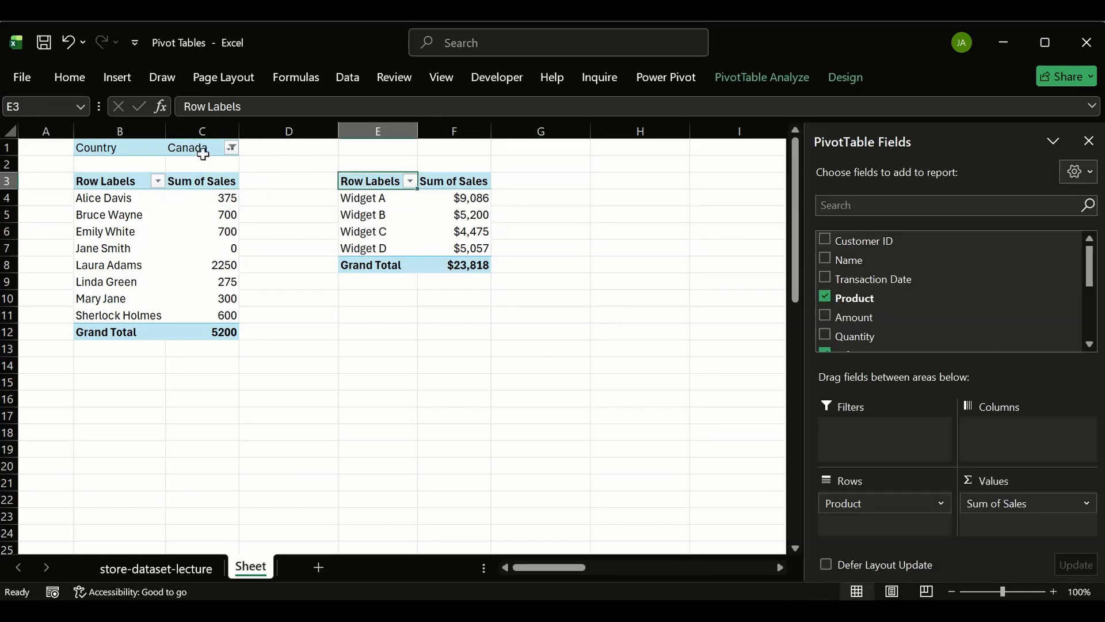
left_click_drag(203, 154, 86, 153)
left_click(258, 162)
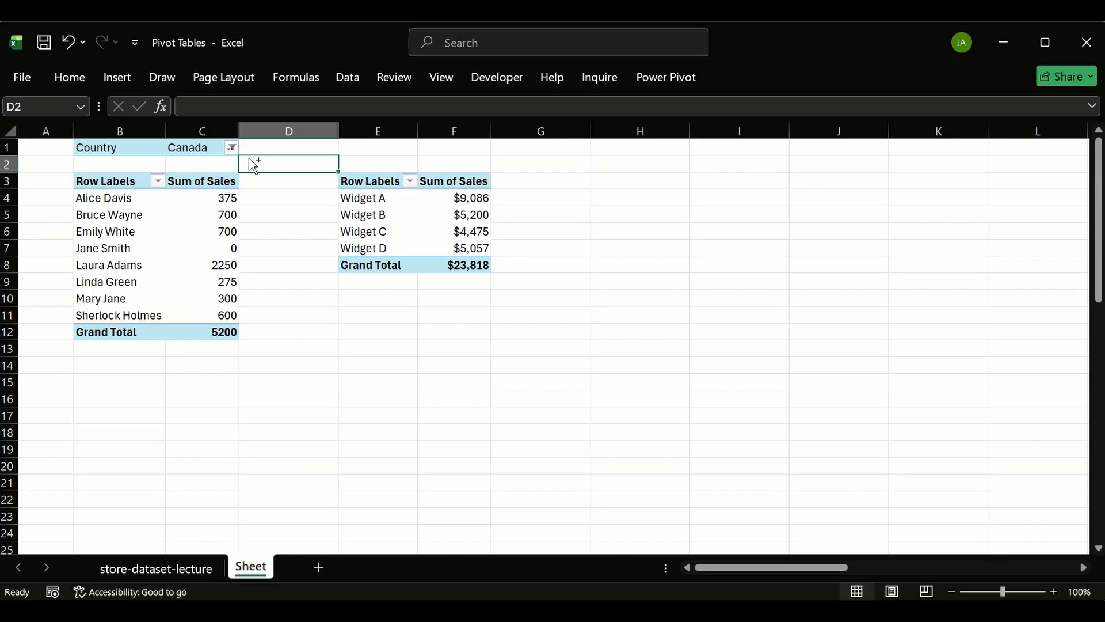
- Undo the Canada filter and the fields added to the product pivot table, and delete the emptied pivot table at E3
key("ctrl+z")
key("ctrl+z")
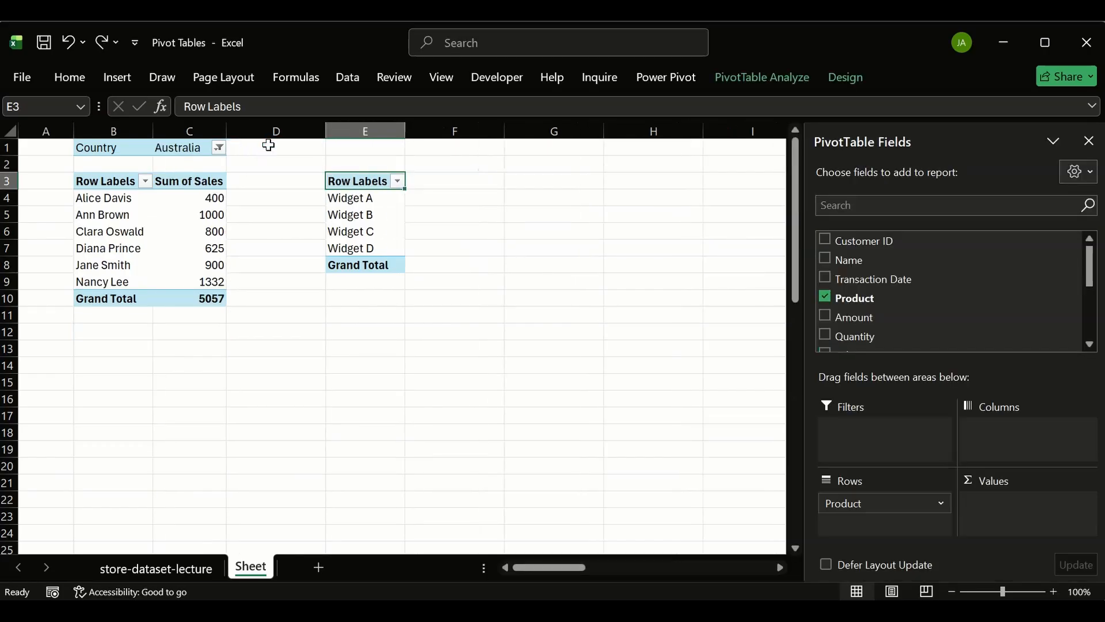
key("ctrl+z")
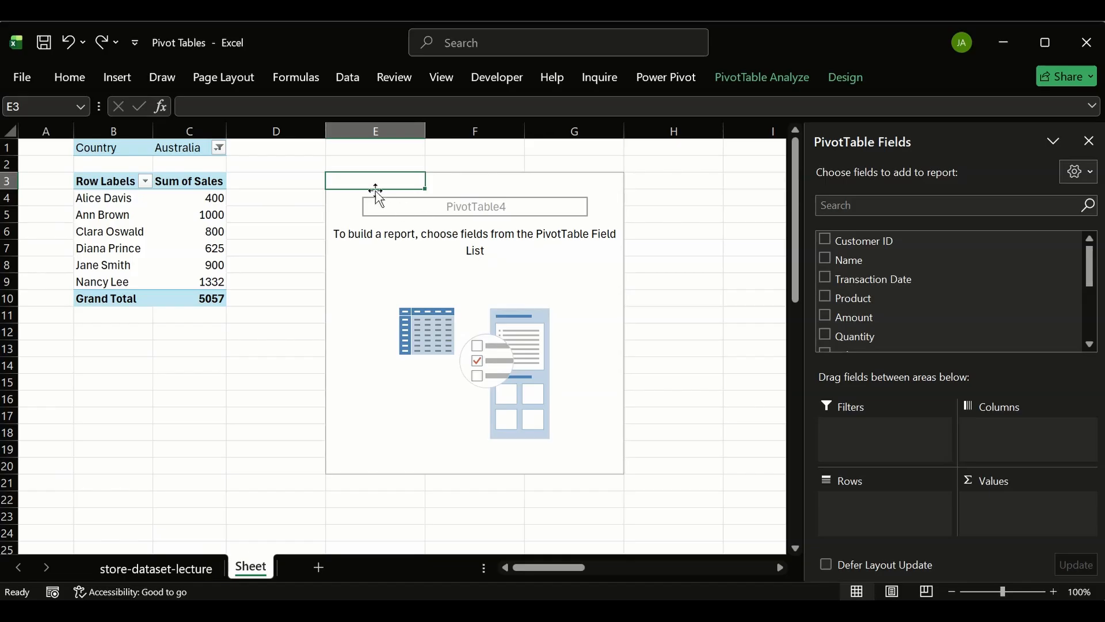
left_click_drag(347, 180, 587, 451)
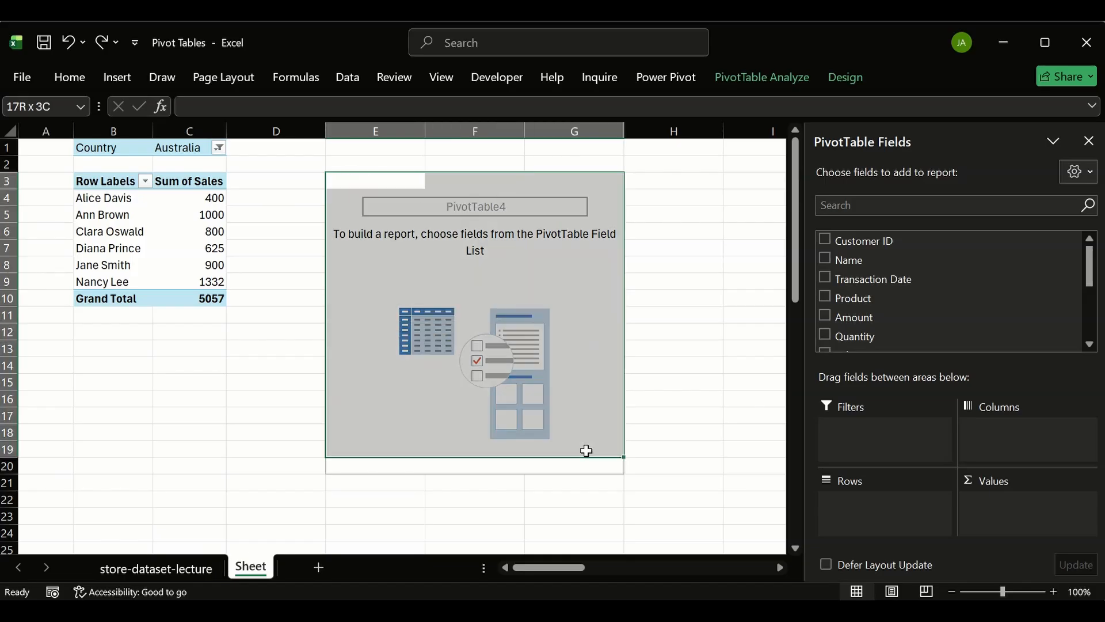
right_click(369, 178)
left_click(426, 298)
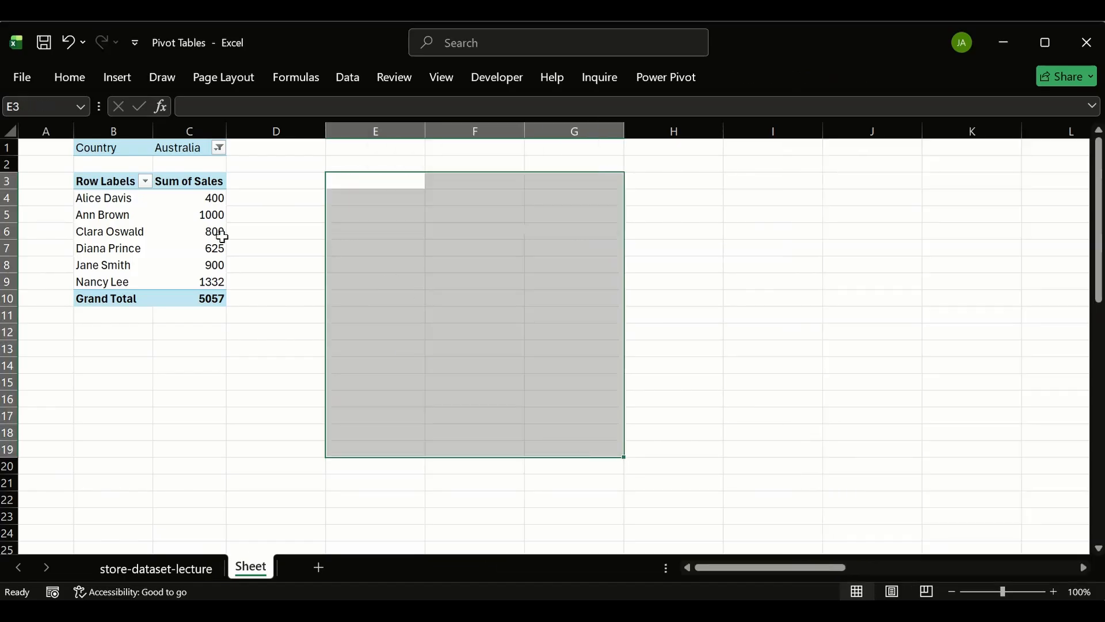
- Remove the Country filter field from the remaining sales-by-name pivot table
left_click(181, 180)
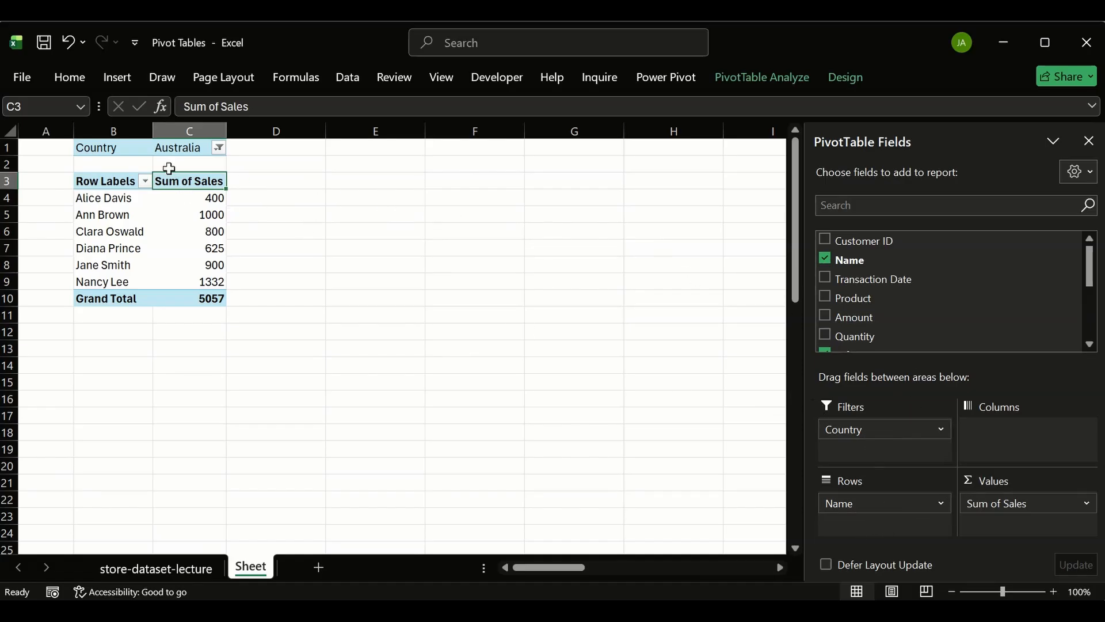
scroll(829, 311, "down", 2)
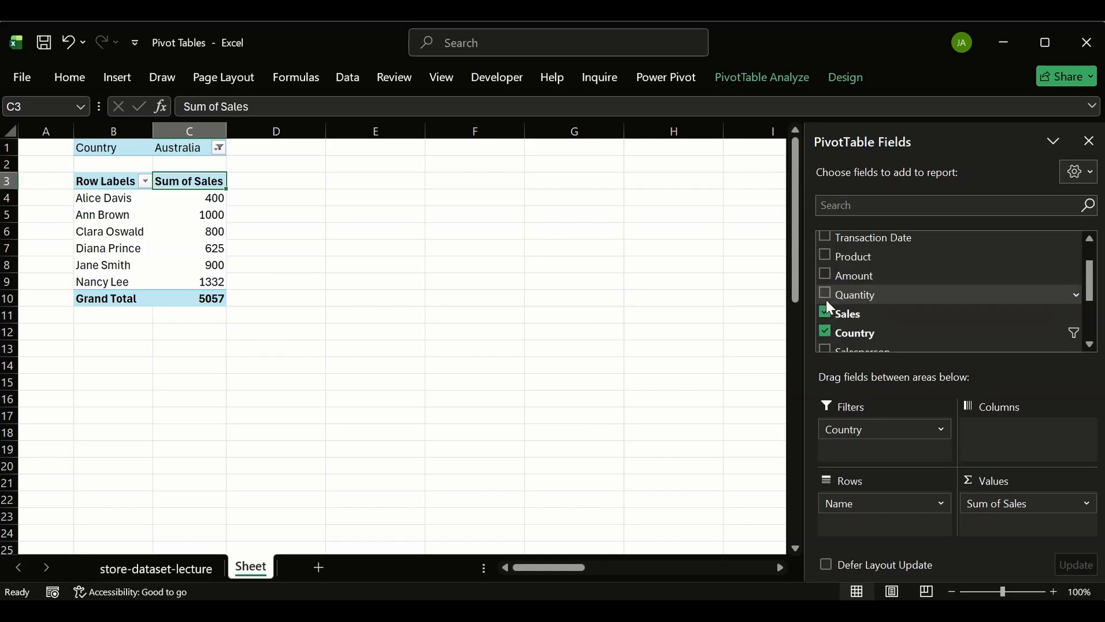
left_click(825, 332)
left_click(544, 345)
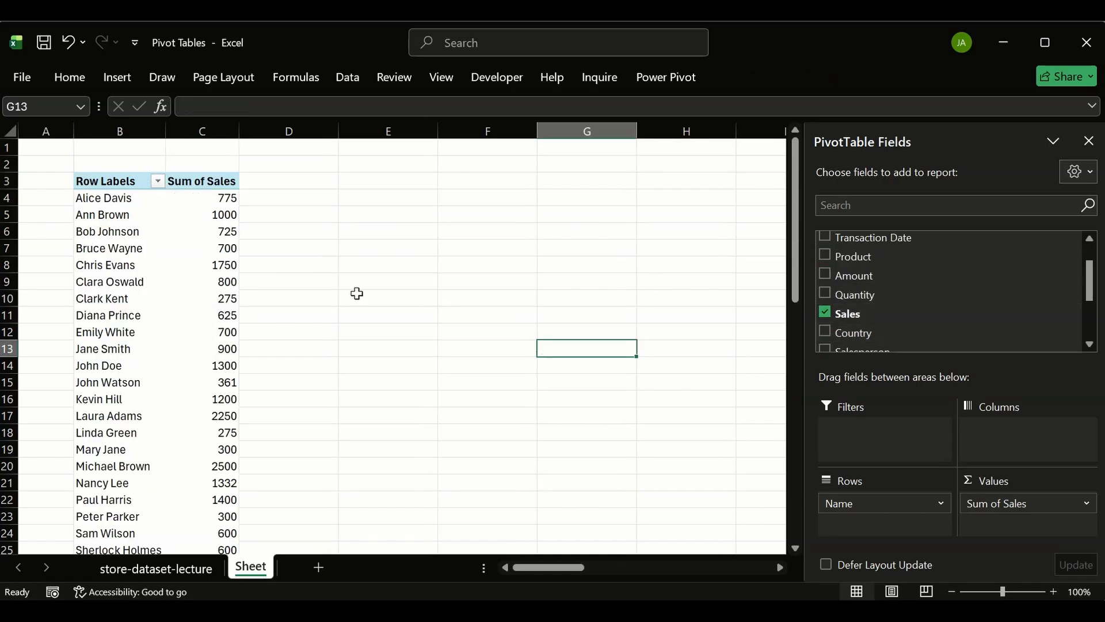
- Examine the pivot table's row labels and the matching Sum of Sales values for each name
left_click(133, 184)
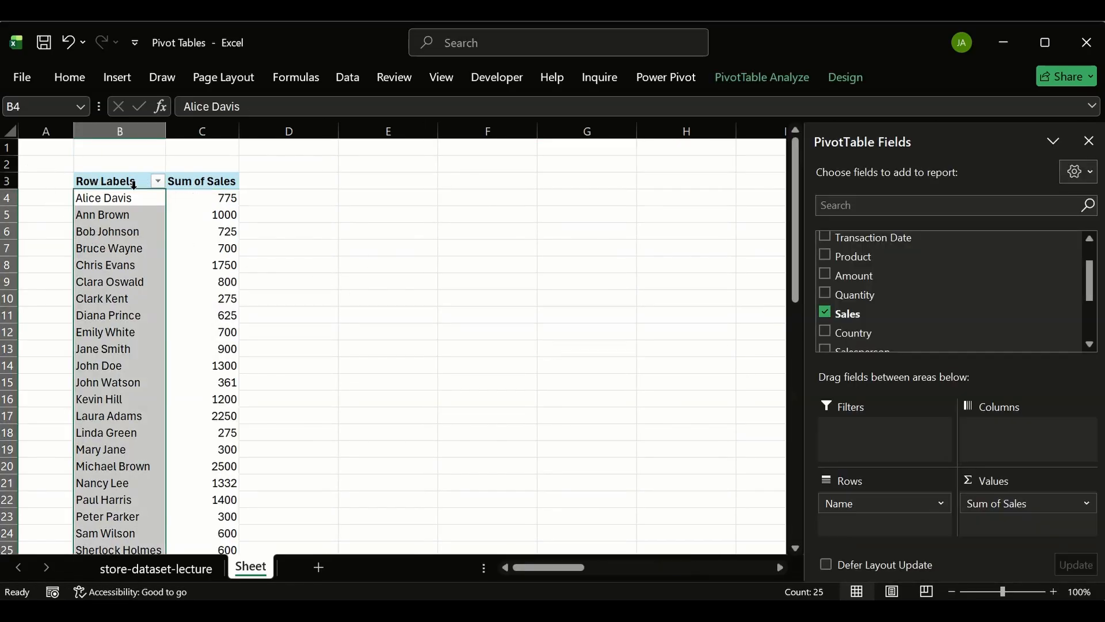
left_click(217, 180)
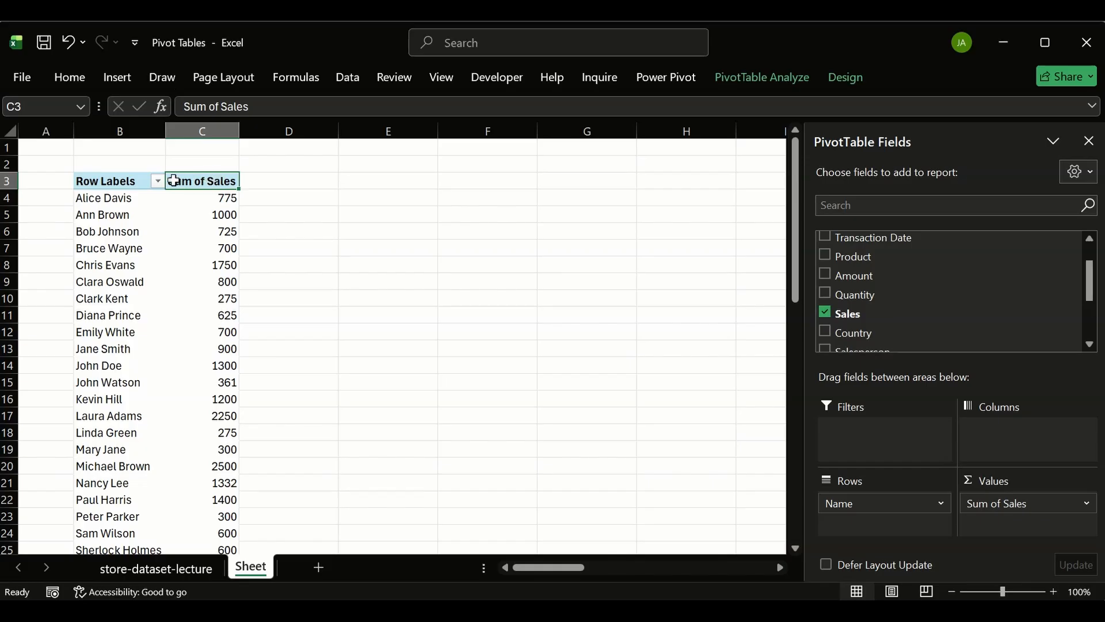
left_click(141, 180)
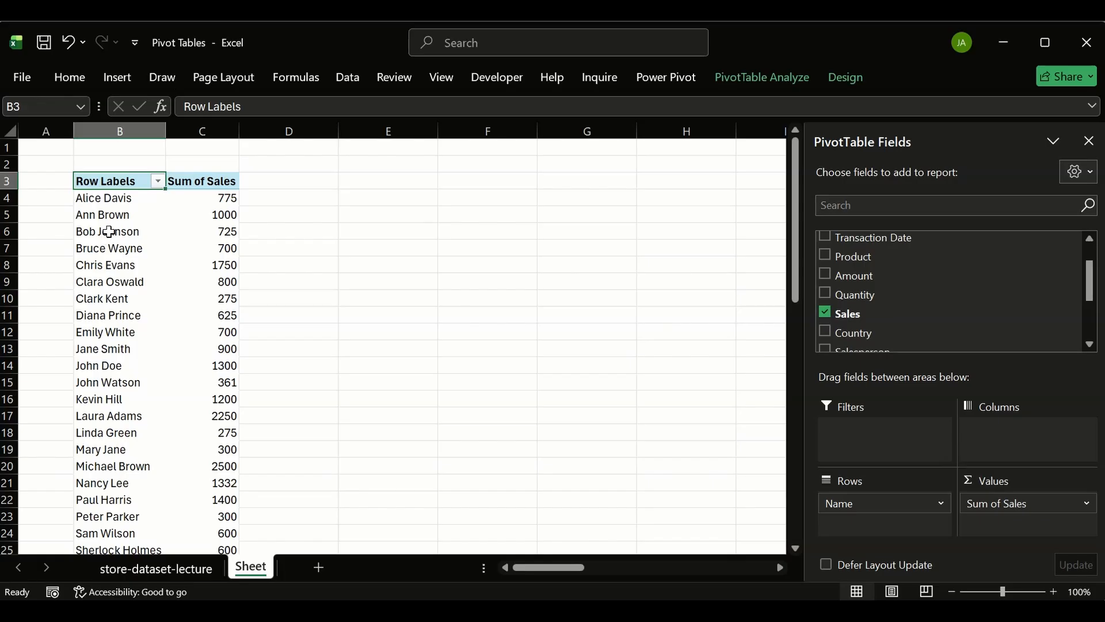
left_click_drag(118, 202, 118, 450)
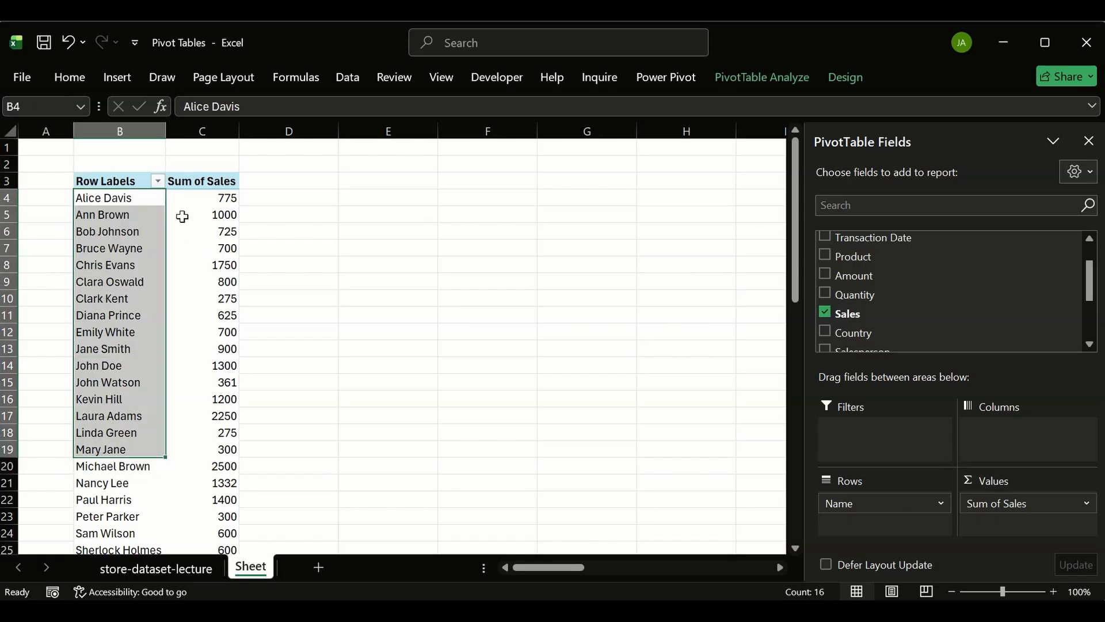
left_click_drag(203, 197, 203, 349)
left_click(90, 197)
left_click(205, 198)
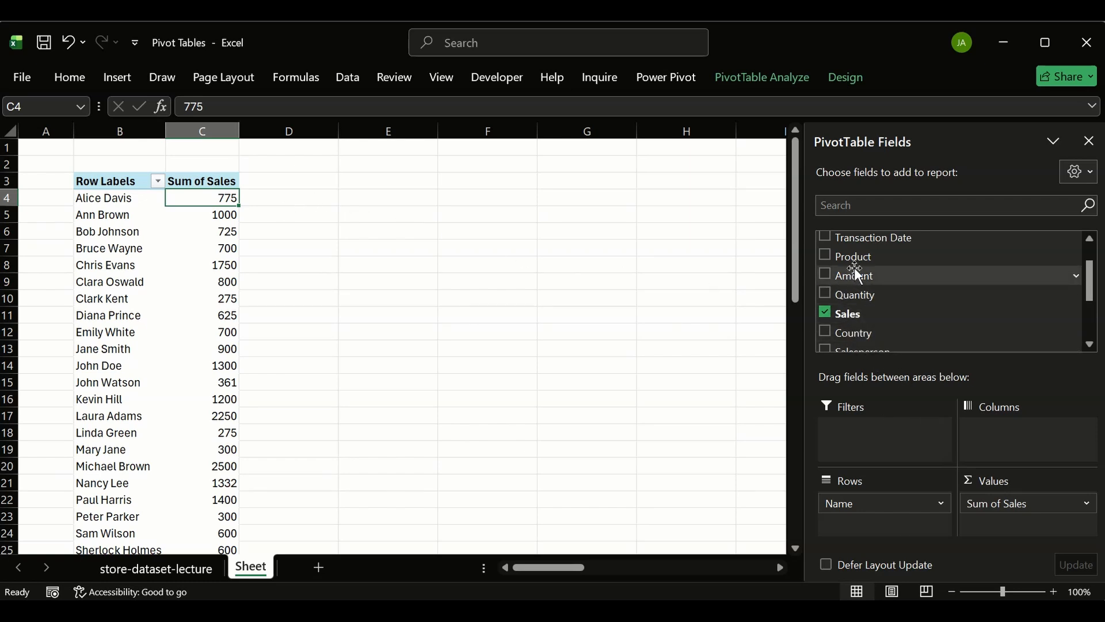
- Replace the Name field with Transaction Date in the pivot table so sales are grouped by month
scroll(854, 267, "up", 1)
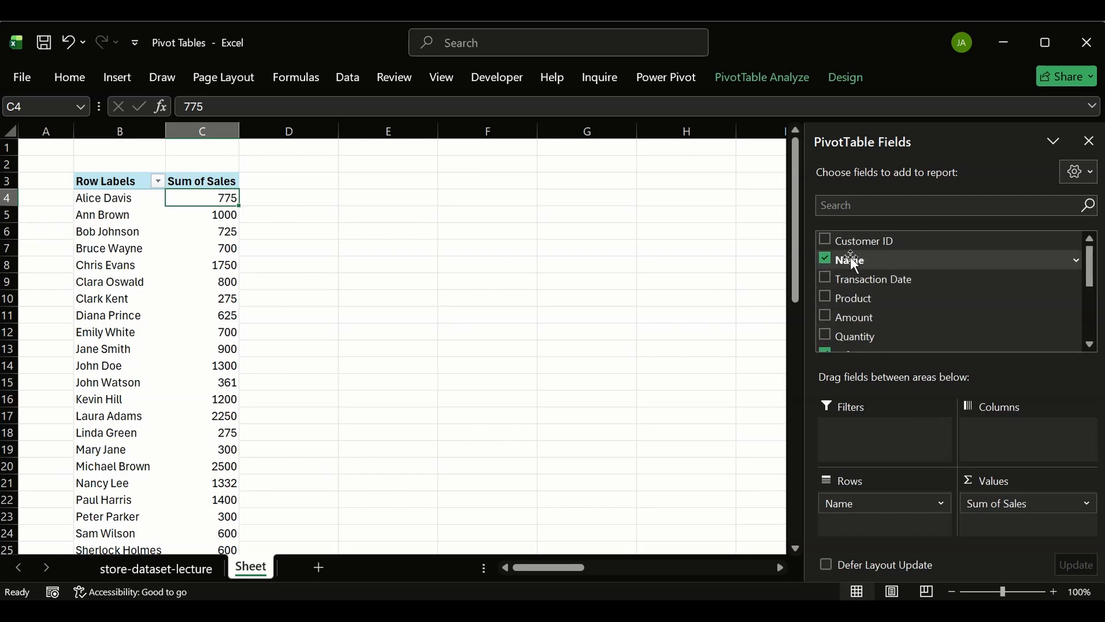
left_click(826, 259)
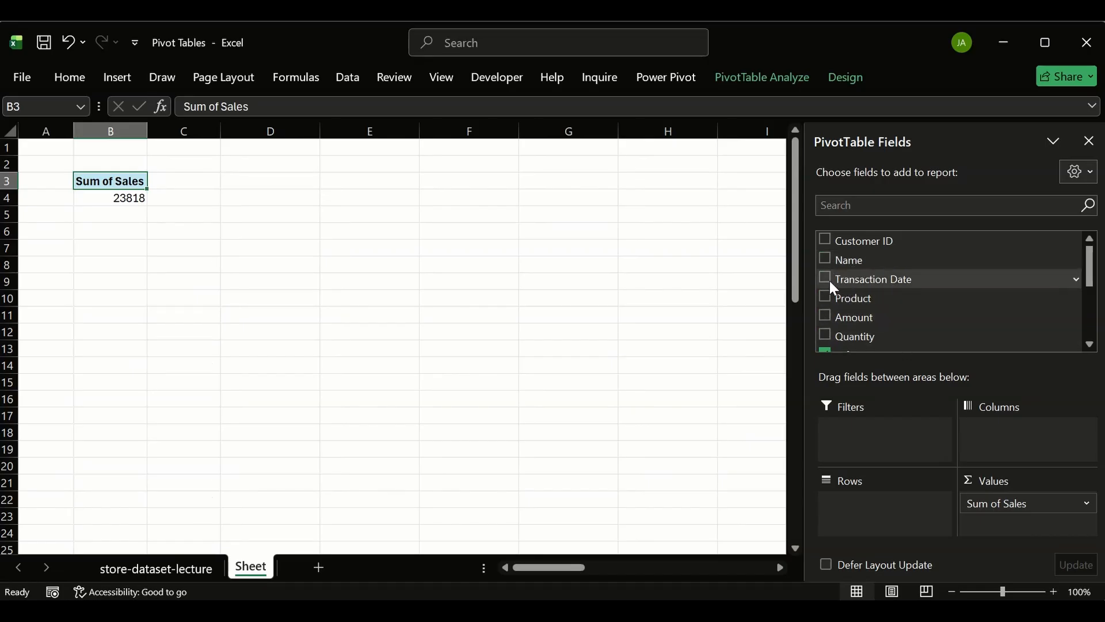
left_click(826, 278)
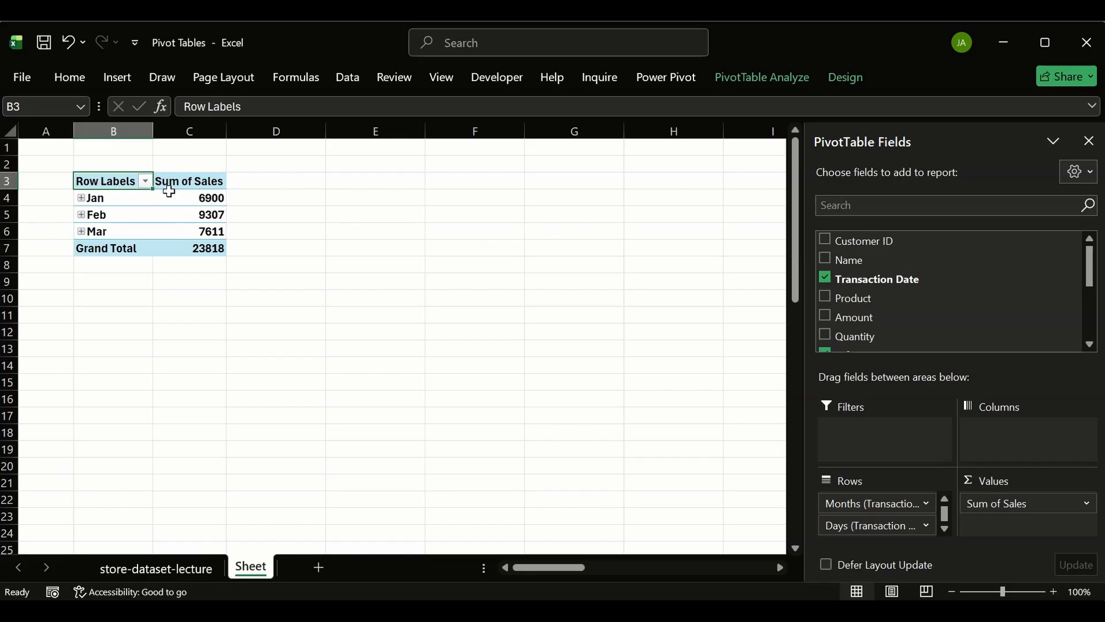
left_click(222, 200)
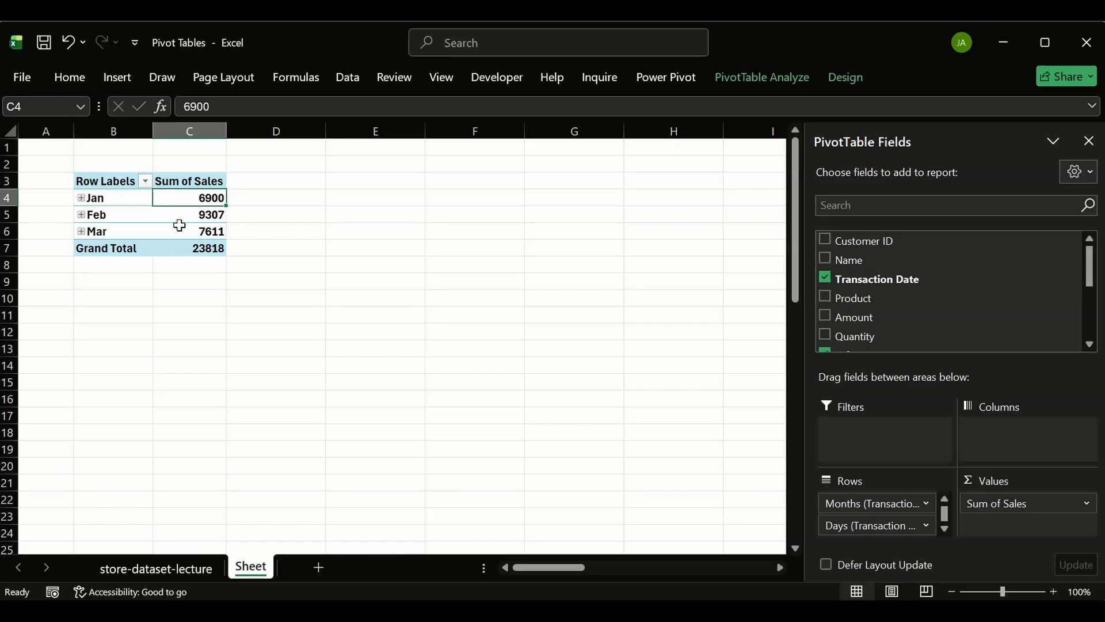
- Copy the currency format from the Sales column on store-dataset-lecture onto the pivot table's sales values in C4:C7 with Format Painter
left_click(172, 568)
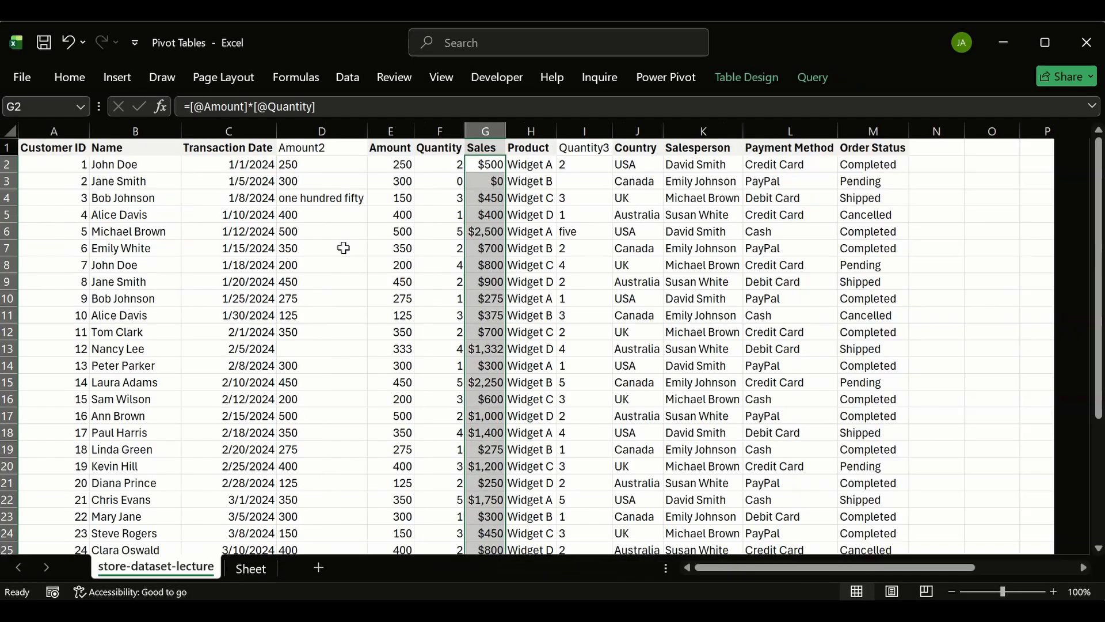
left_click(84, 71)
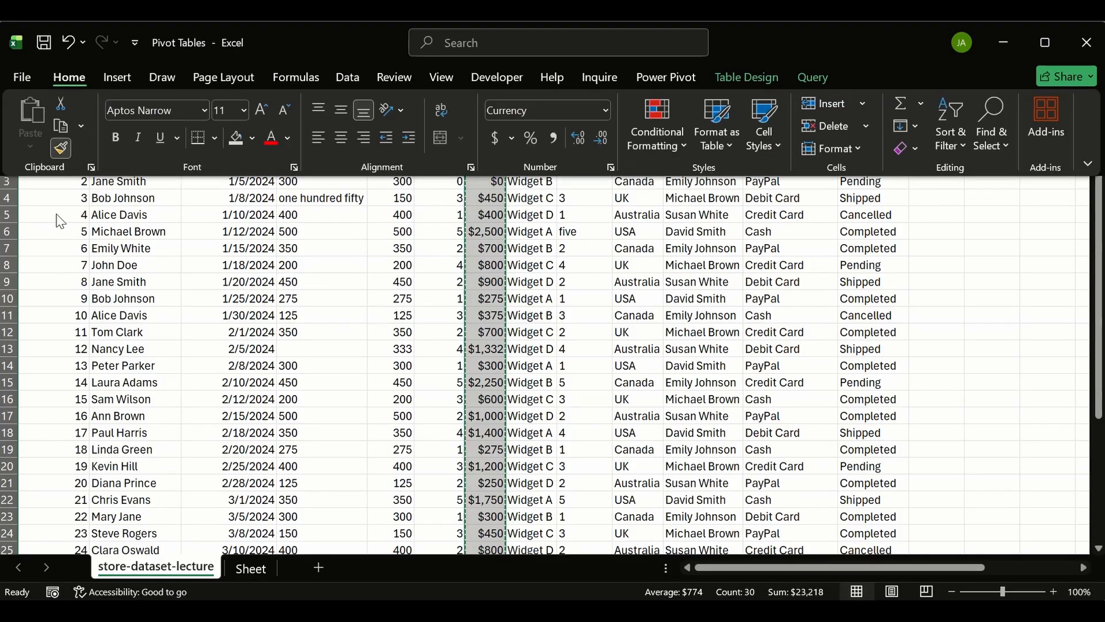
left_click(62, 147)
left_click(256, 572)
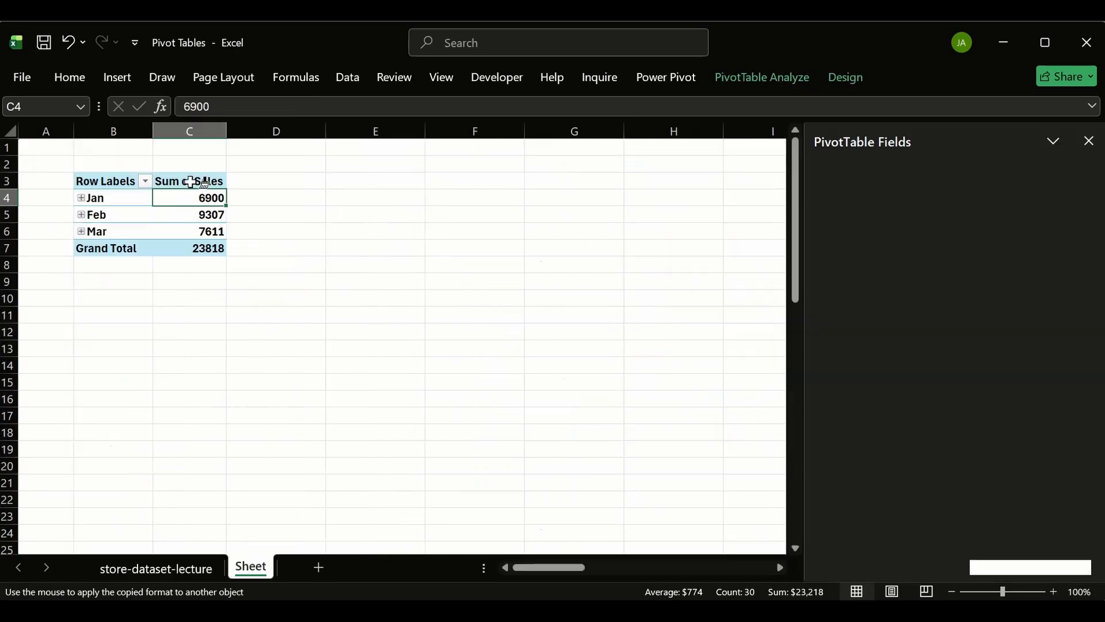
mouse_move(207, 198)
left_mouse_down()
mouse_move(202, 262)
mouse_move(202, 248)
left_mouse_up()
left_click(311, 197)
left_click(189, 197)
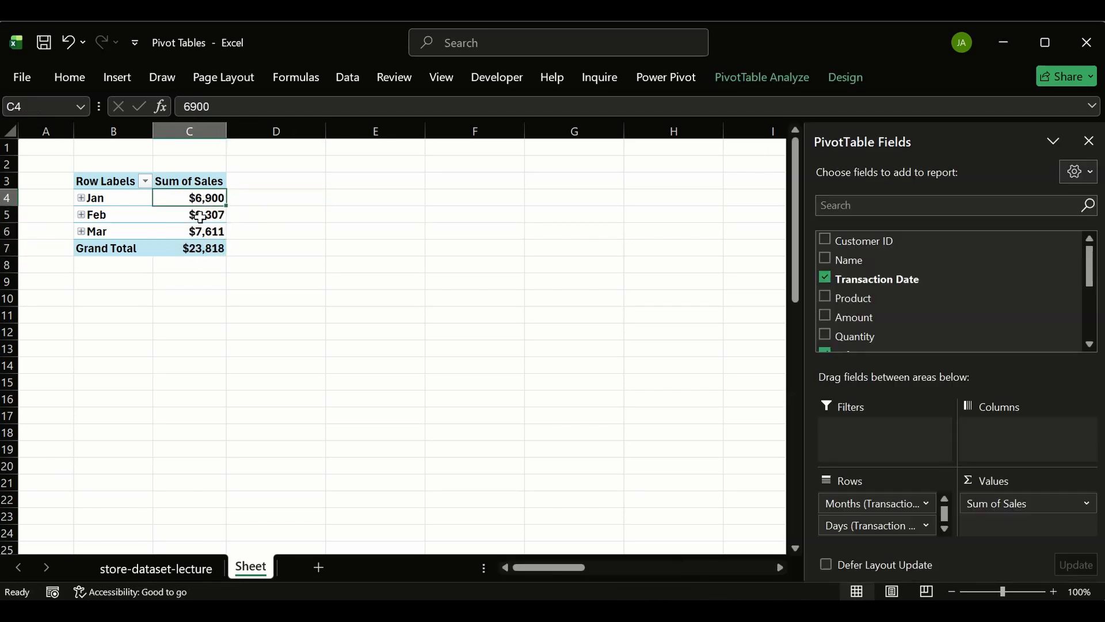
left_click_drag(197, 198, 202, 246)
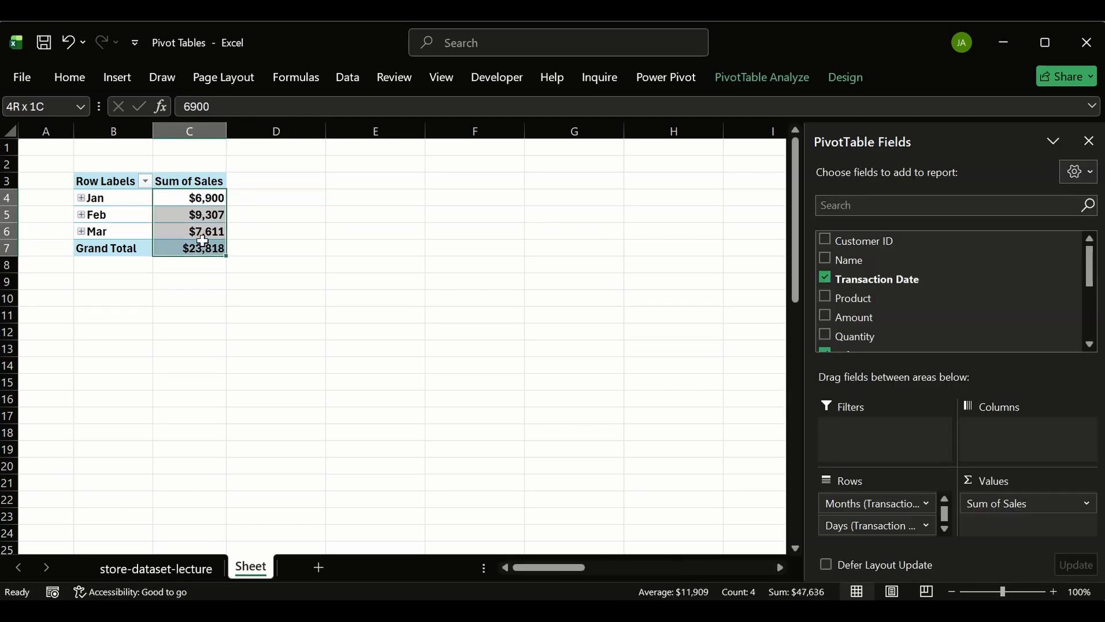
left_click(308, 233)
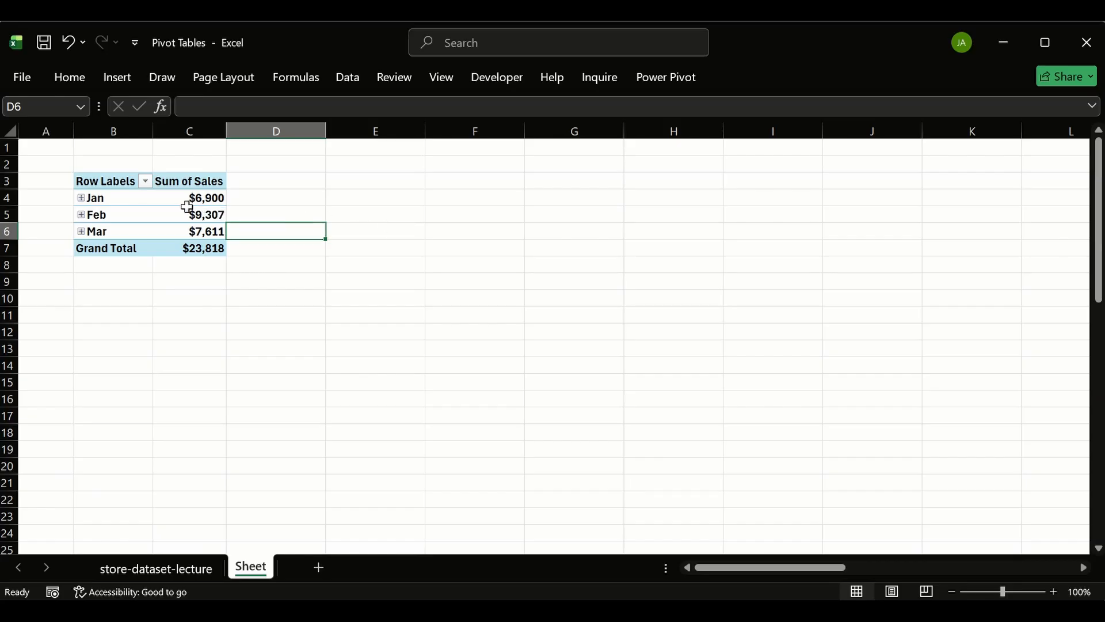
- Rename the row label header in B3 to Transaction Date and autofit column B to its contents
left_click(106, 180)
left_click(276, 107)
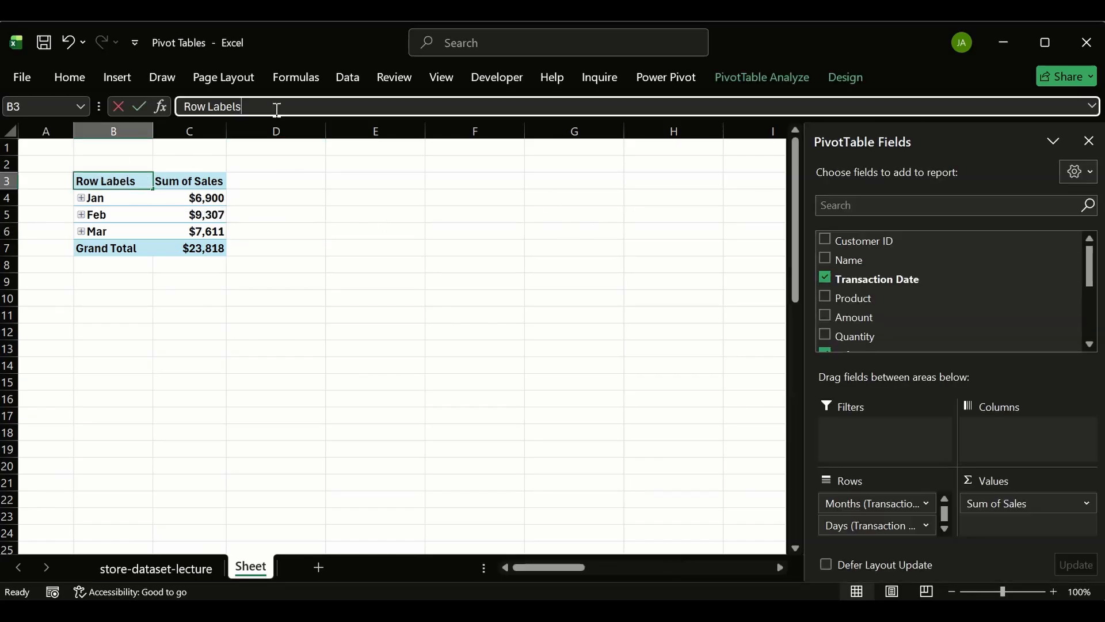
key("BackSpace")
key("BackSpace")
key("BackSpace")
key("BackSpace")
key("BackSpace")
key("BackSpace")
key("BackSpace")
key("BackSpace")
key("BackSpace")
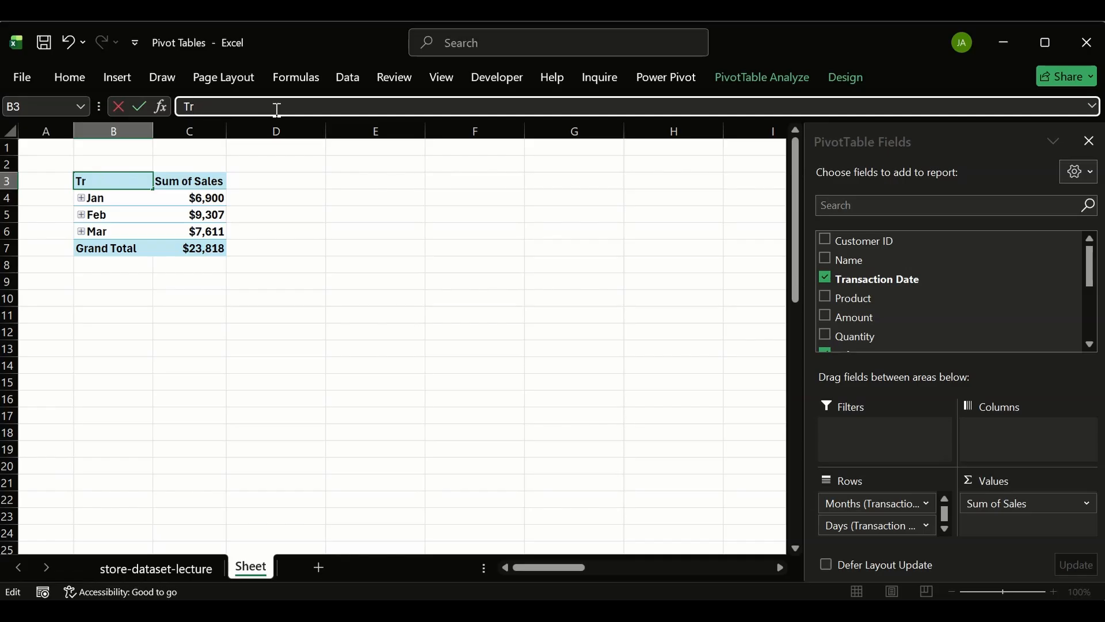
type("Trn")
key("BackSpace")
type("ansaction")
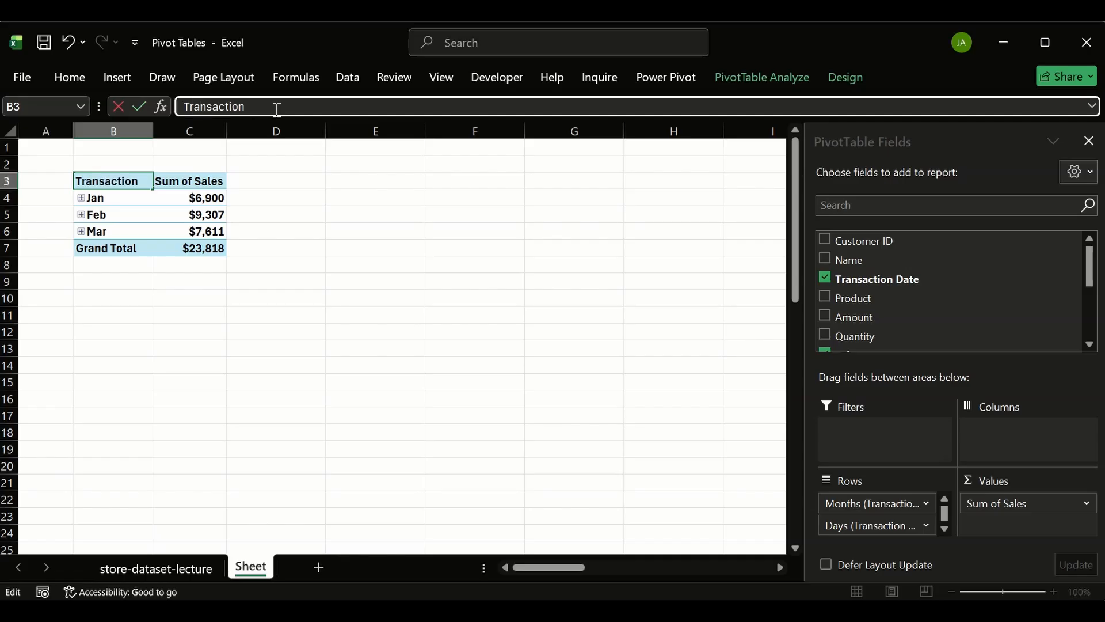
type(" Date'")
key("Return")
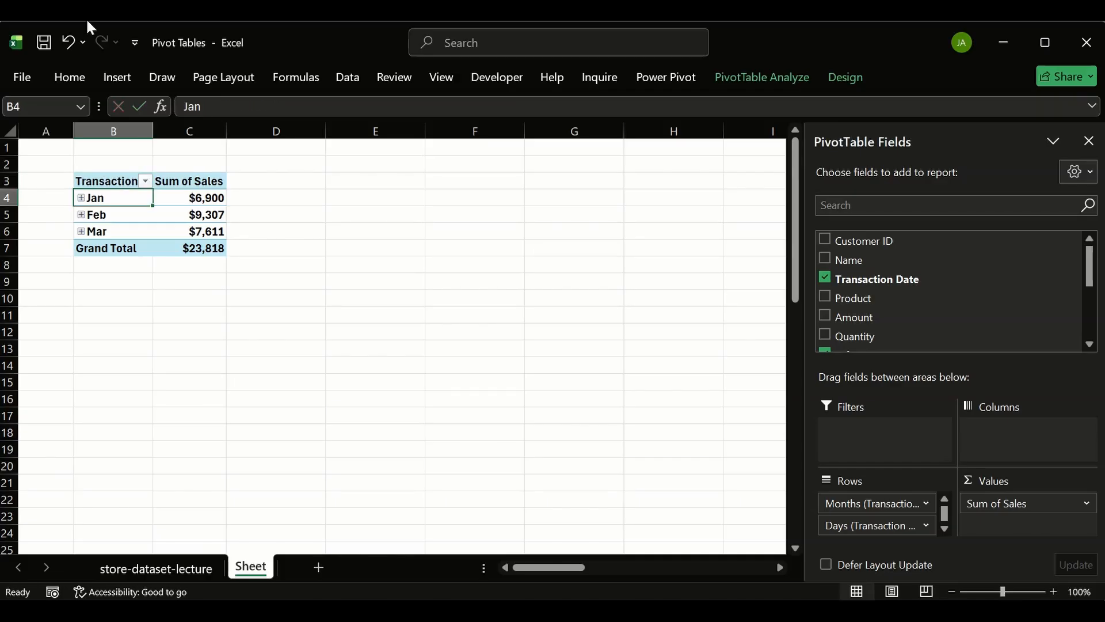
double_click(153, 132)
left_click(262, 218)
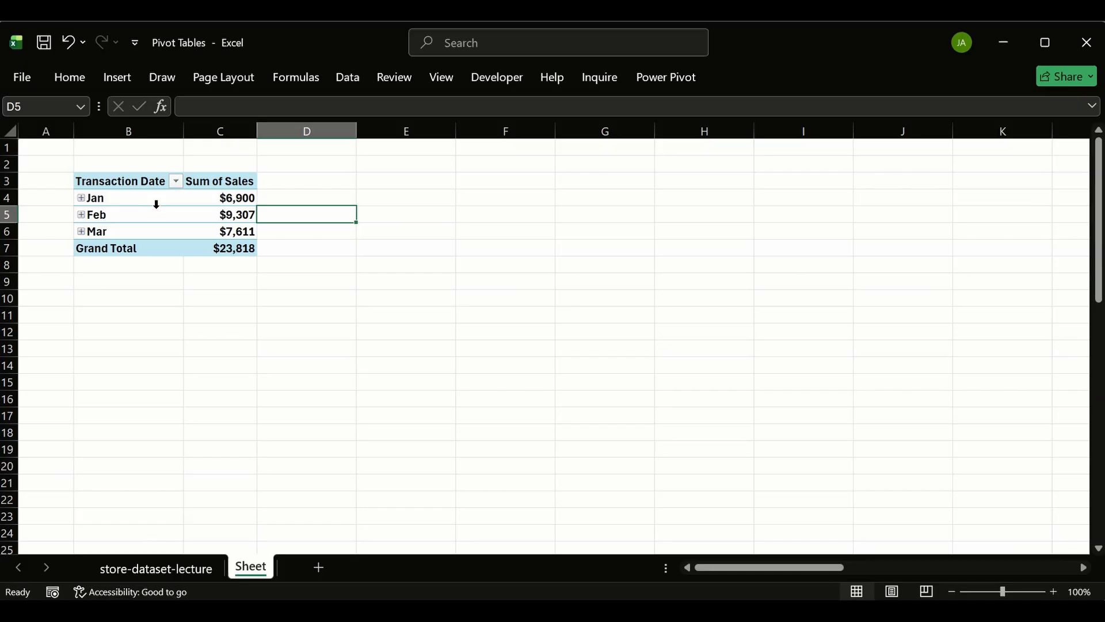
- Hide the PivotTable Fields list beside the pivot table and deselect the table
left_click(136, 177)
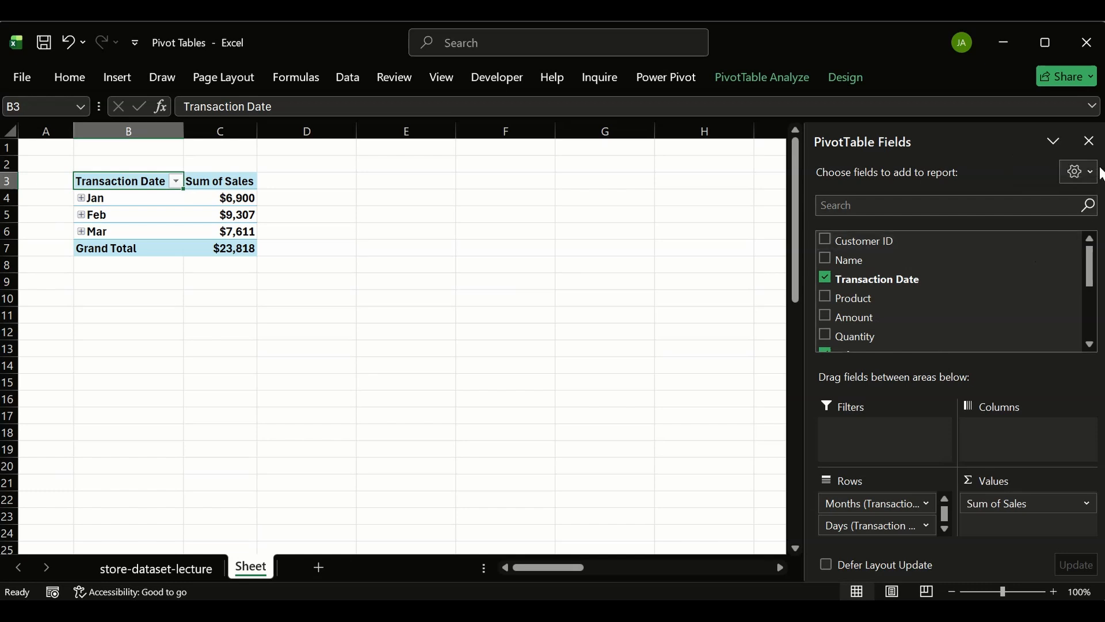
left_click(1089, 141)
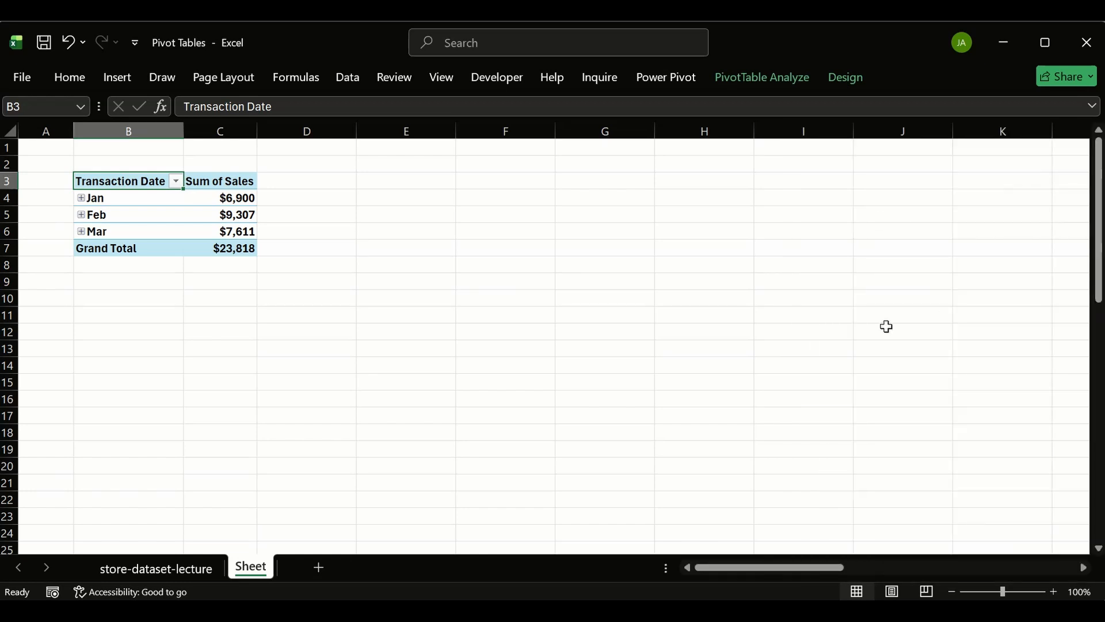
left_click(660, 298)
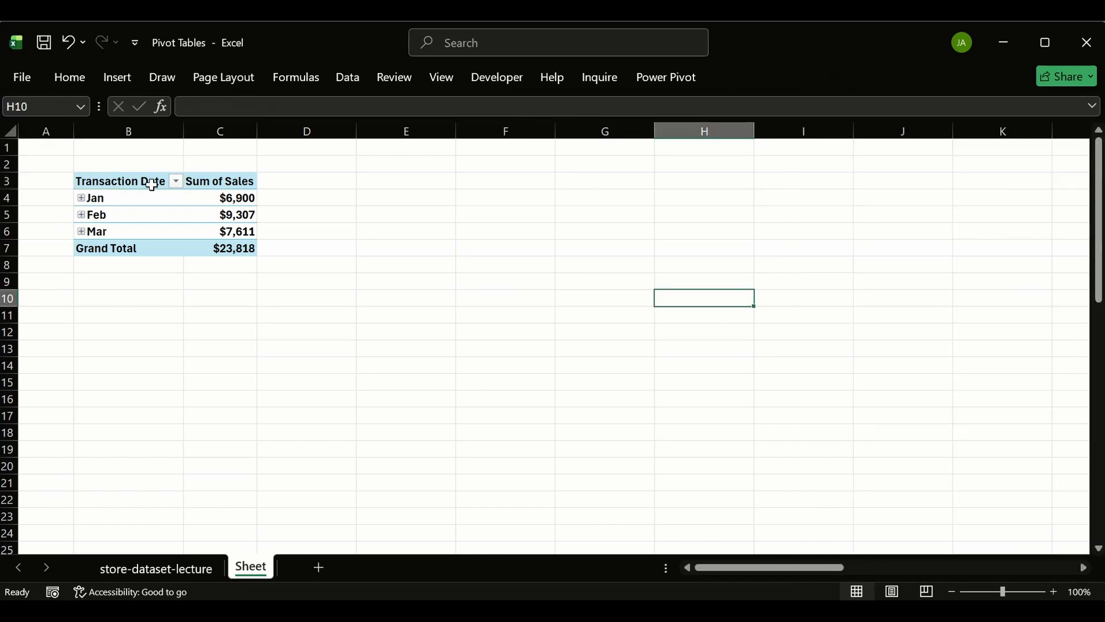
- Name the pivot table sales_by_date
left_click(213, 181)
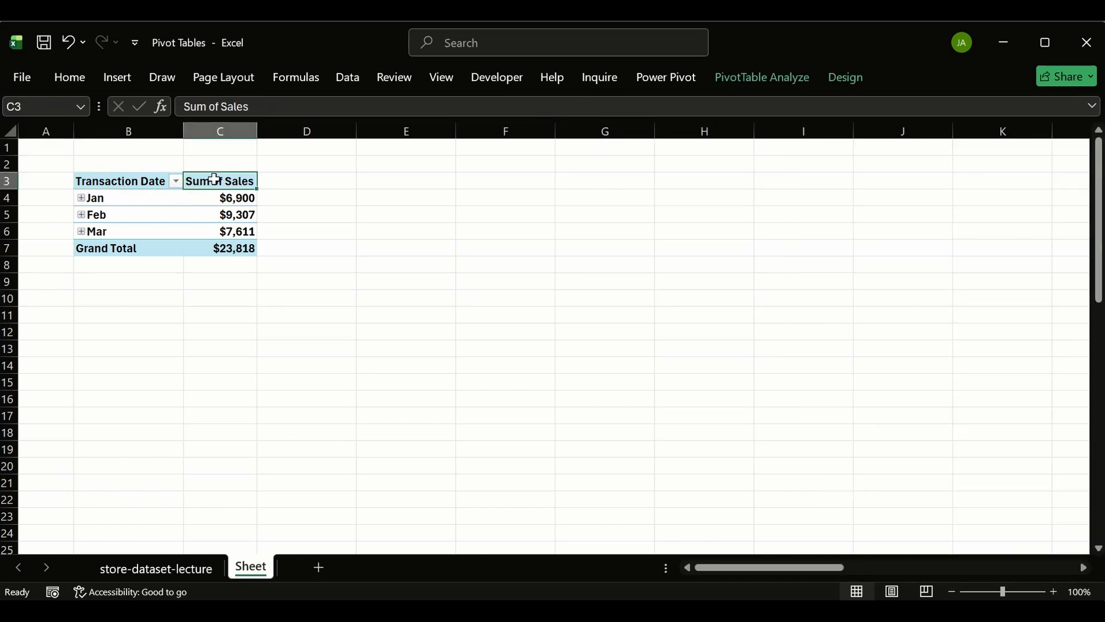
left_click(746, 80)
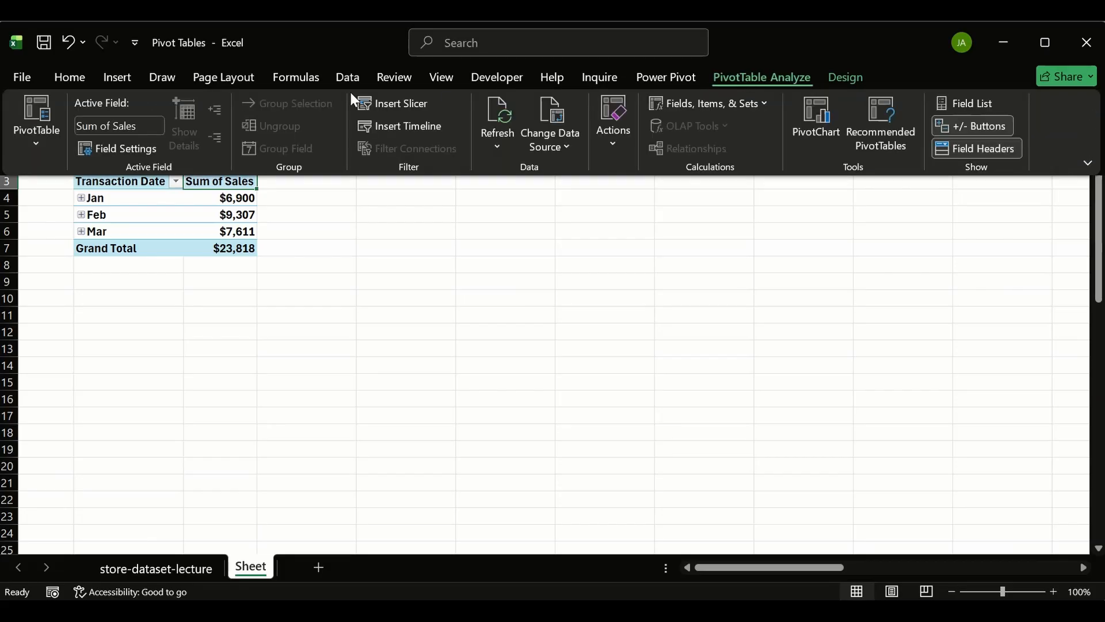
left_click(28, 139)
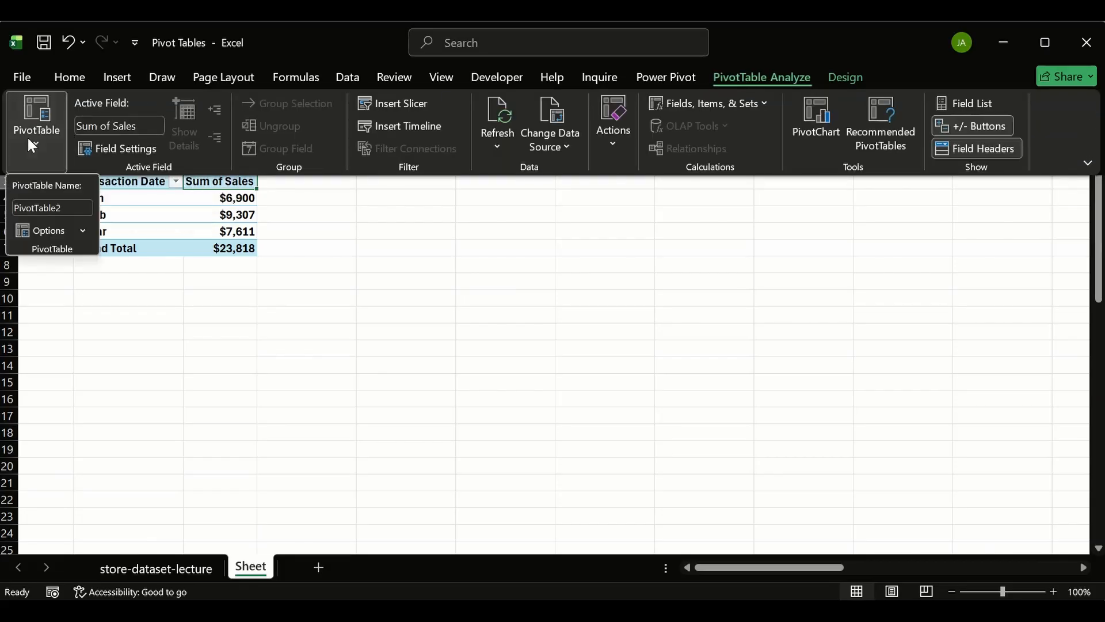
left_click(75, 206)
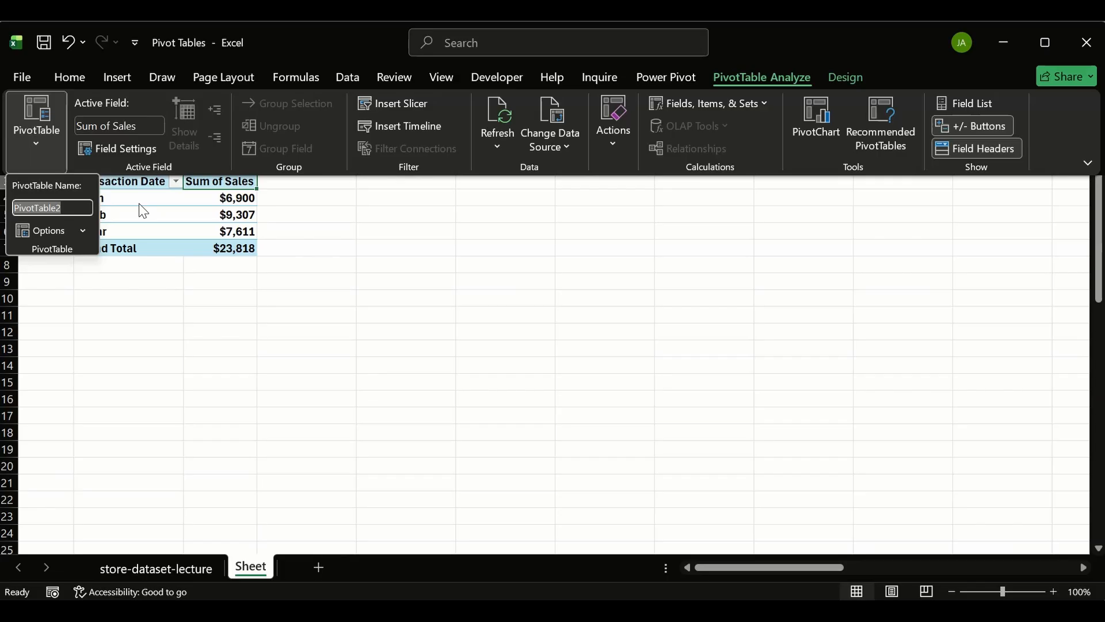
type("sales_by_date")
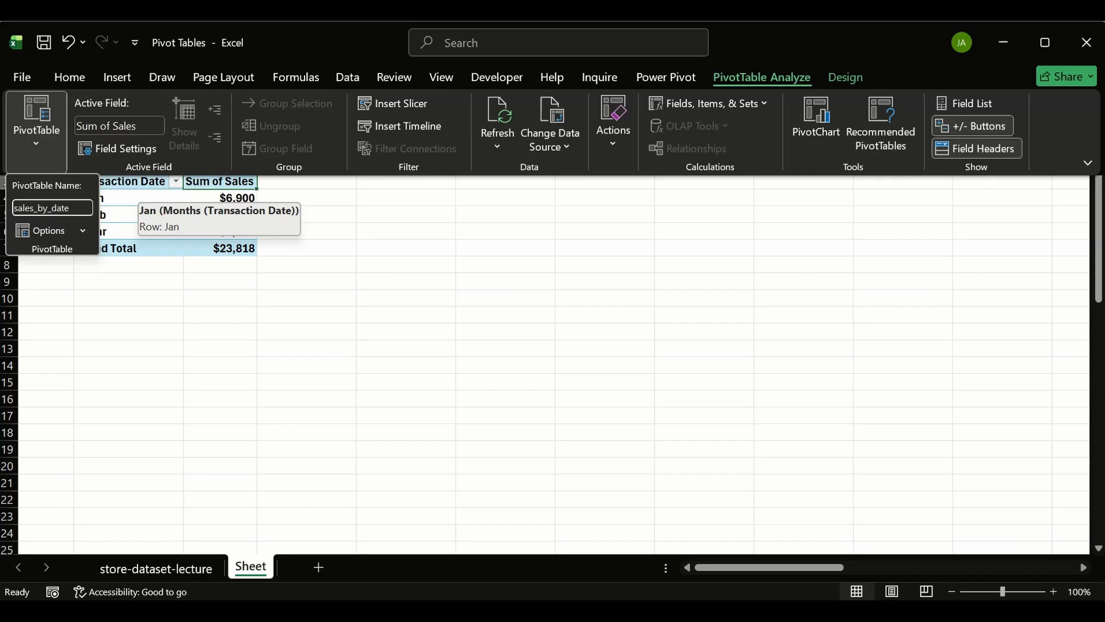
key("Return")
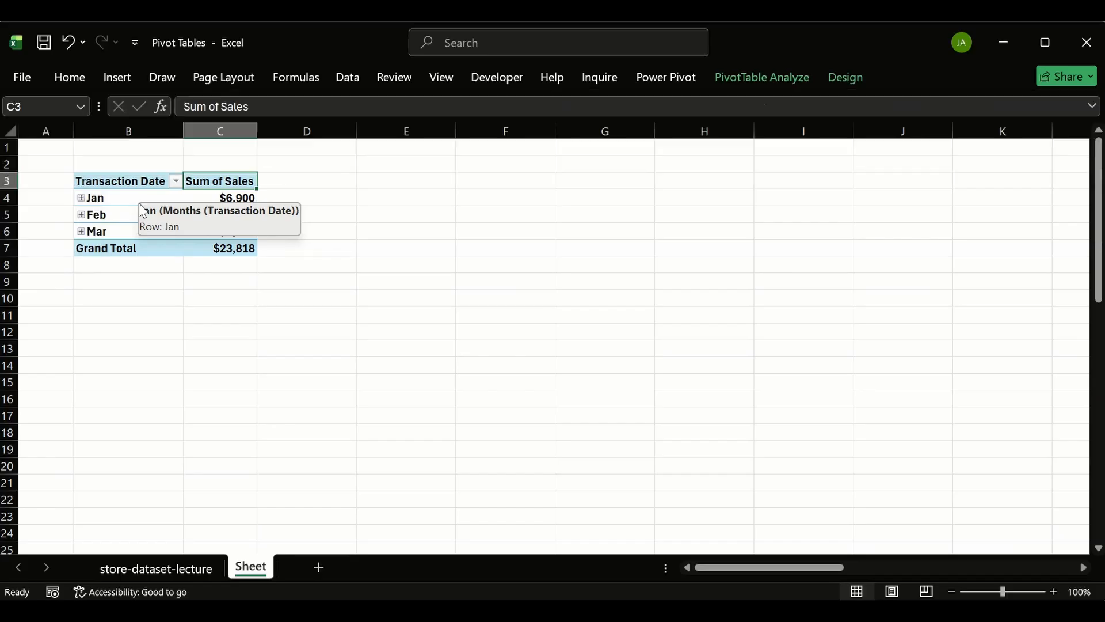
left_click(288, 315)
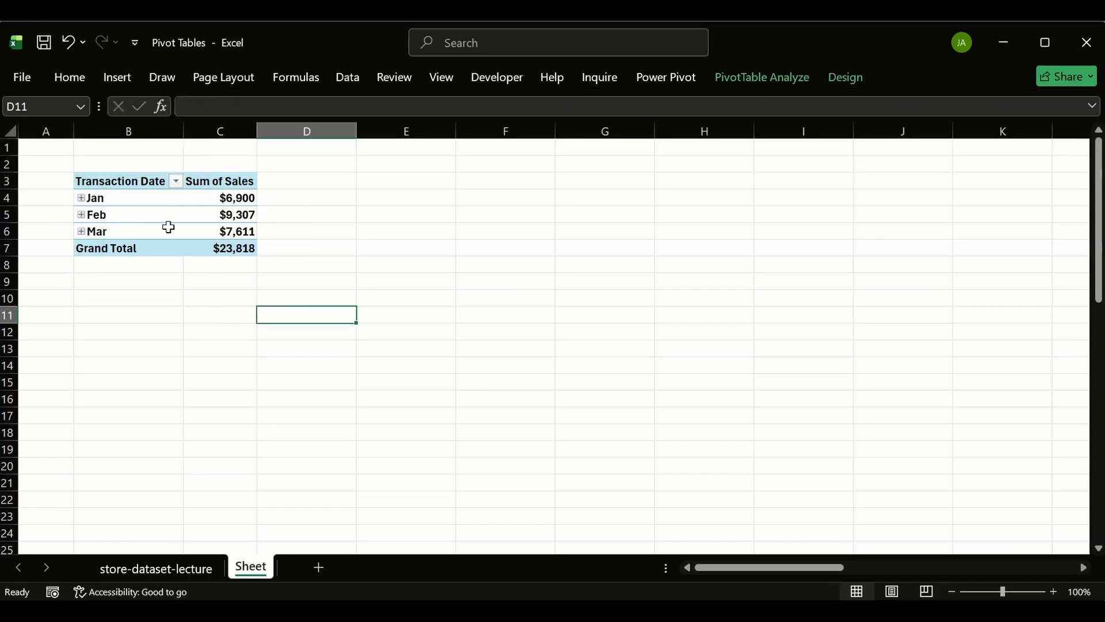
left_click(131, 176)
left_click(225, 184)
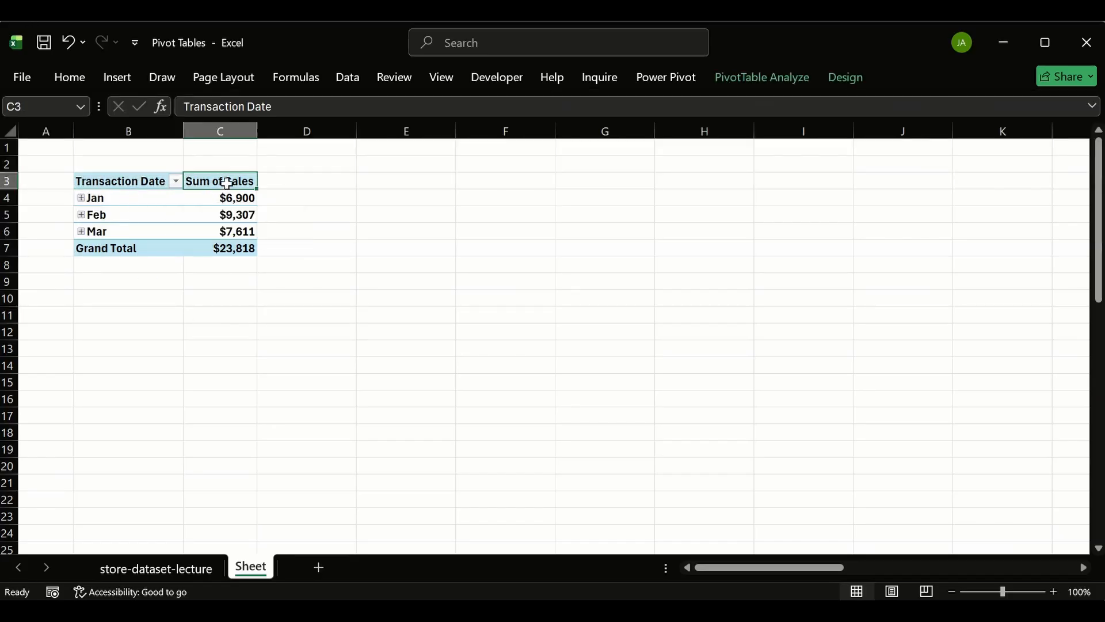
left_click(137, 182)
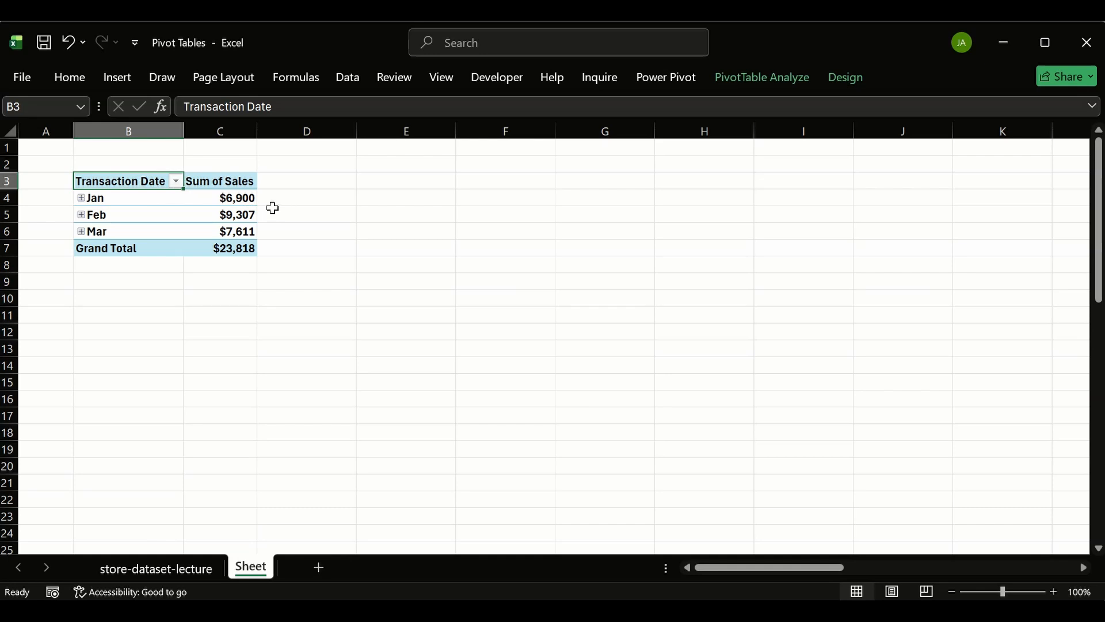
left_click(242, 213)
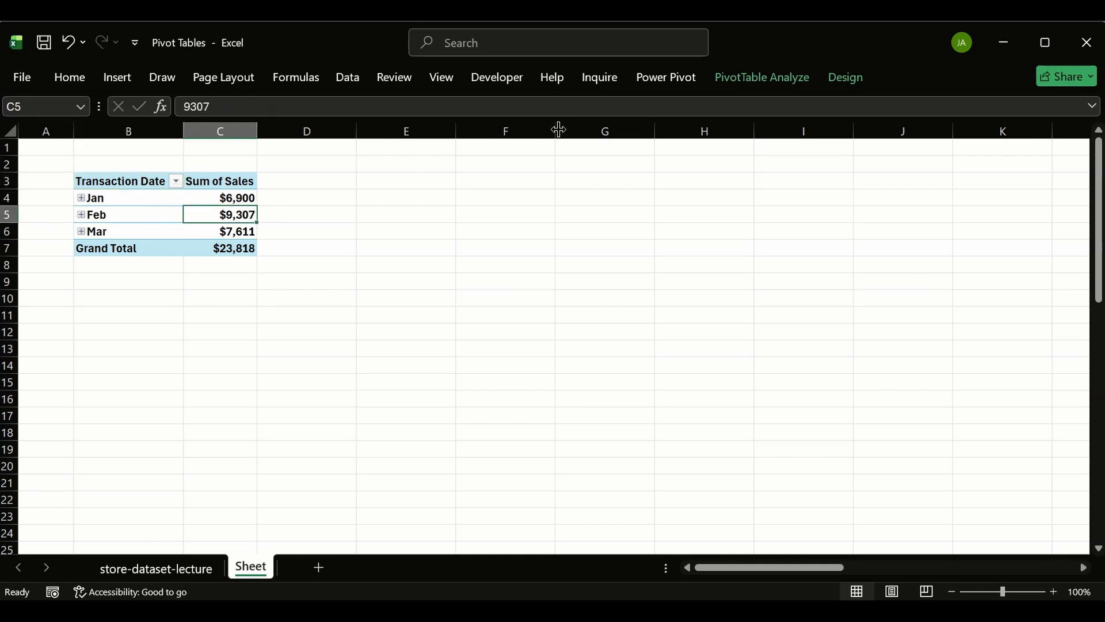
left_click(115, 185)
left_click(122, 183)
left_click(138, 248)
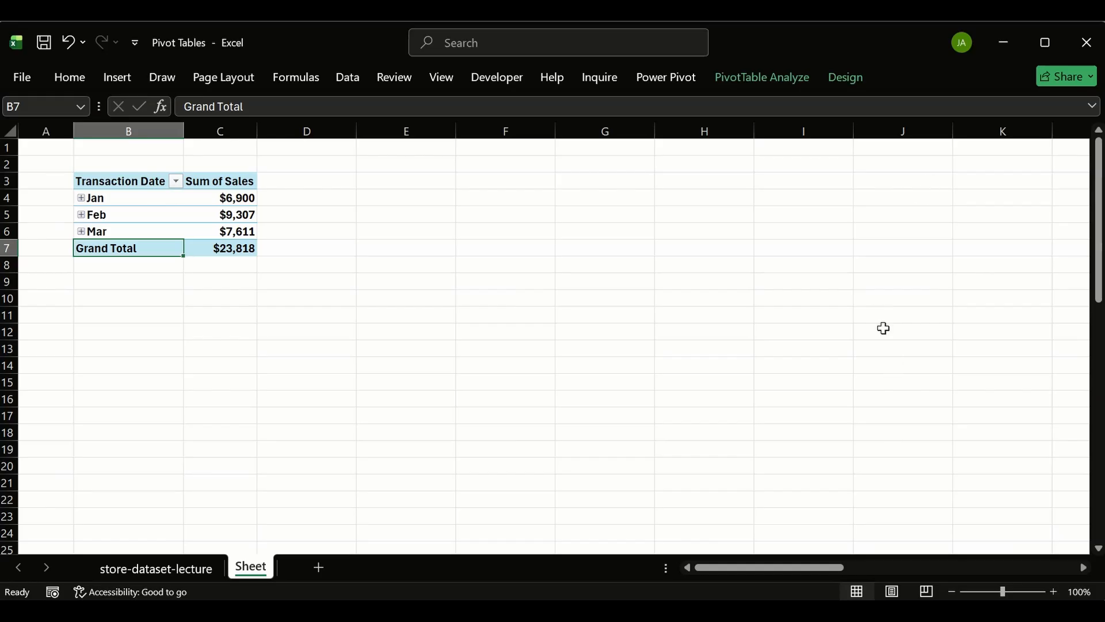
- Show the PivotTable Fields list again for the pivot table starting at B3
left_click(145, 180)
left_click(151, 180)
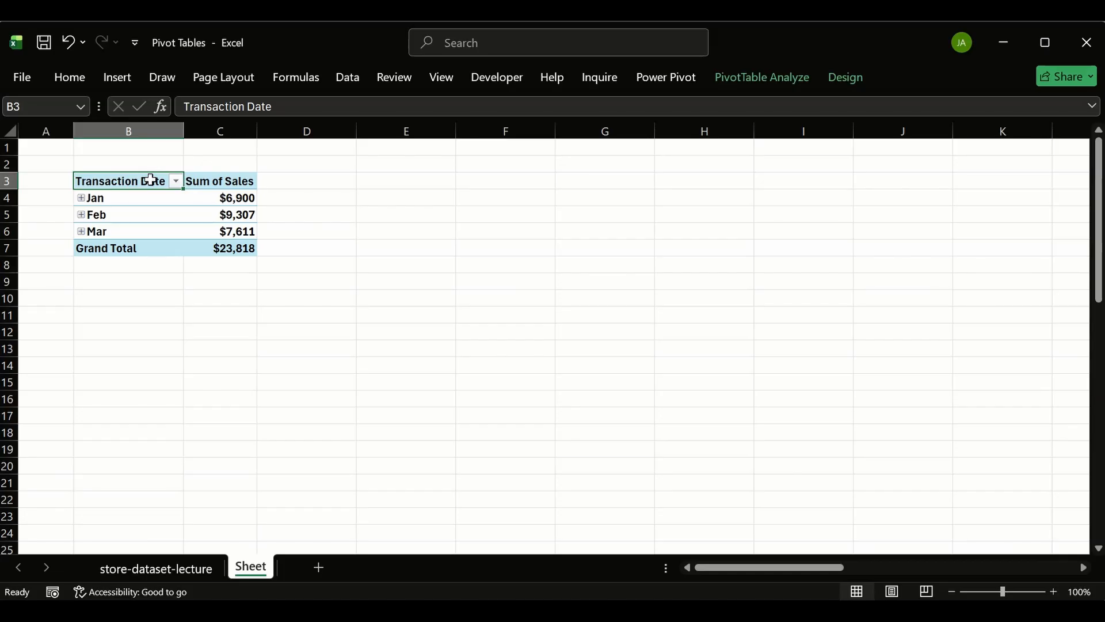
right_click(151, 180)
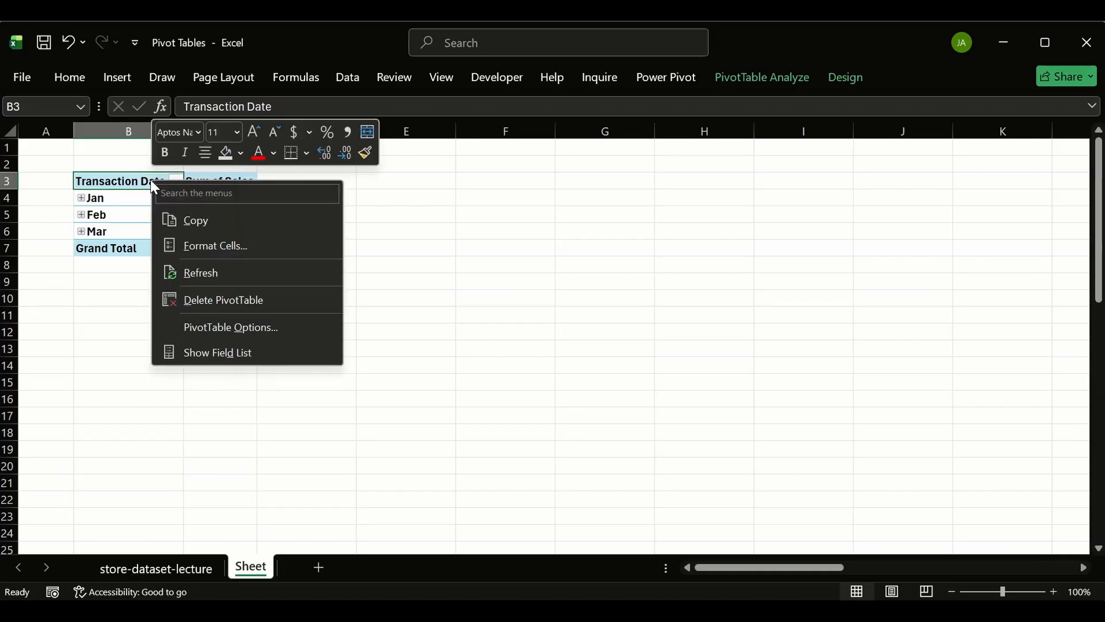
left_click(228, 345)
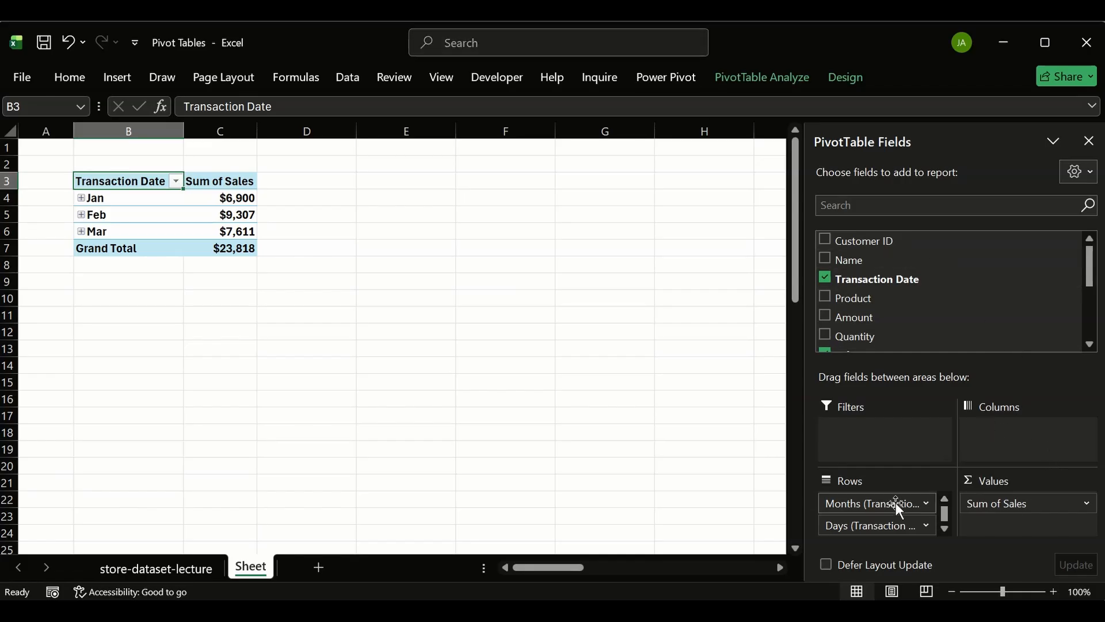
- Try adding Quantity to the pivot table's values, remove it again and check the sales values in C4:C7
scroll(837, 305, "down", 2)
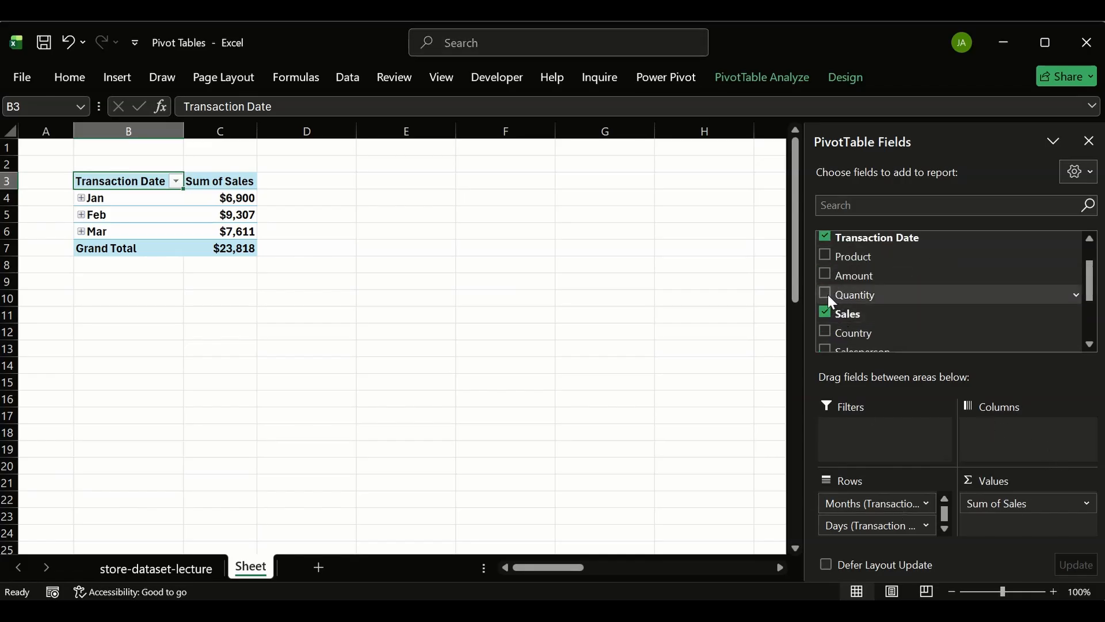
left_click(828, 295)
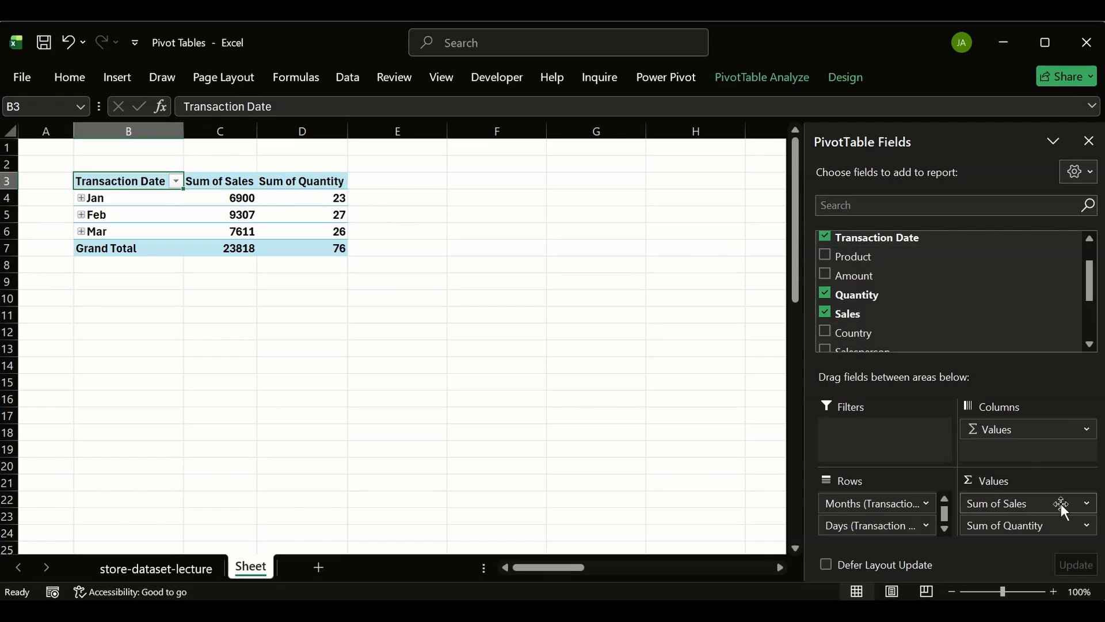
left_click(824, 293)
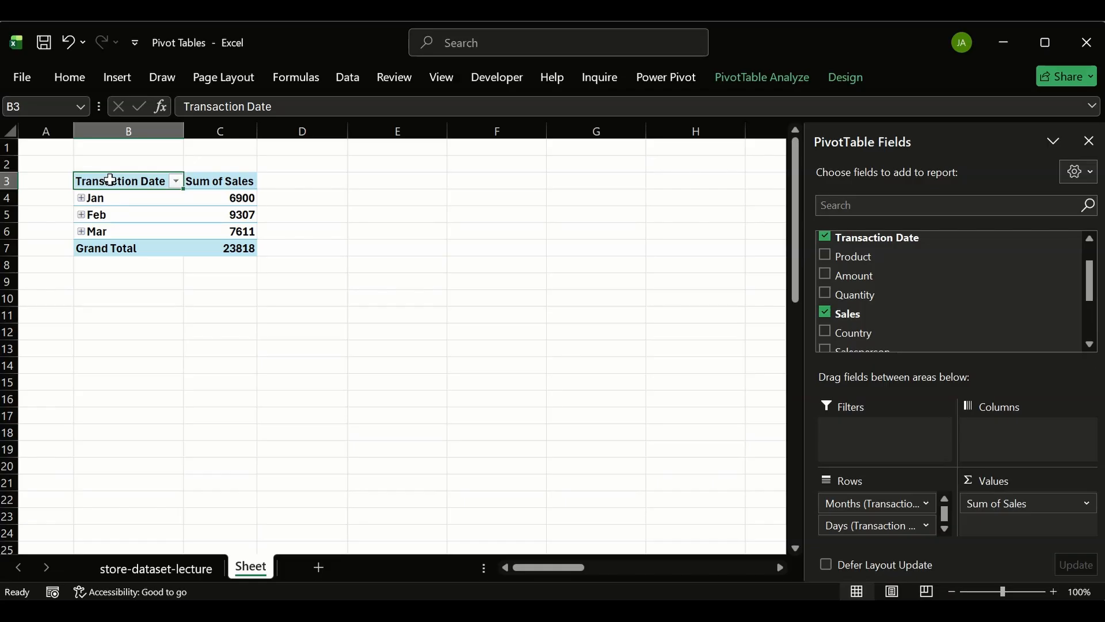
left_click(203, 245)
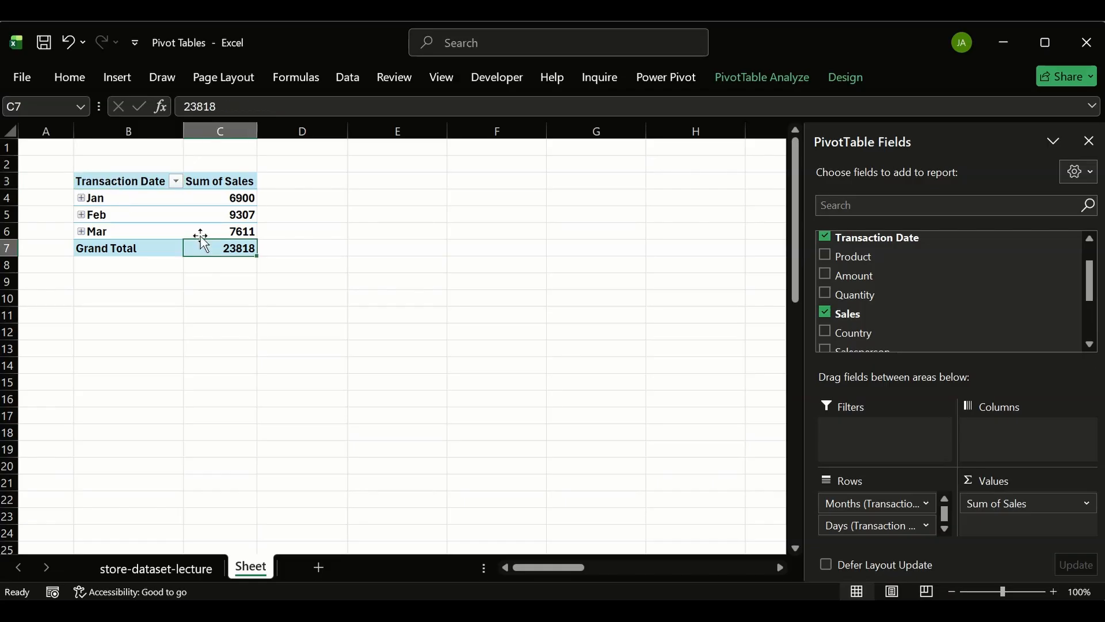
left_click_drag(207, 197, 208, 248)
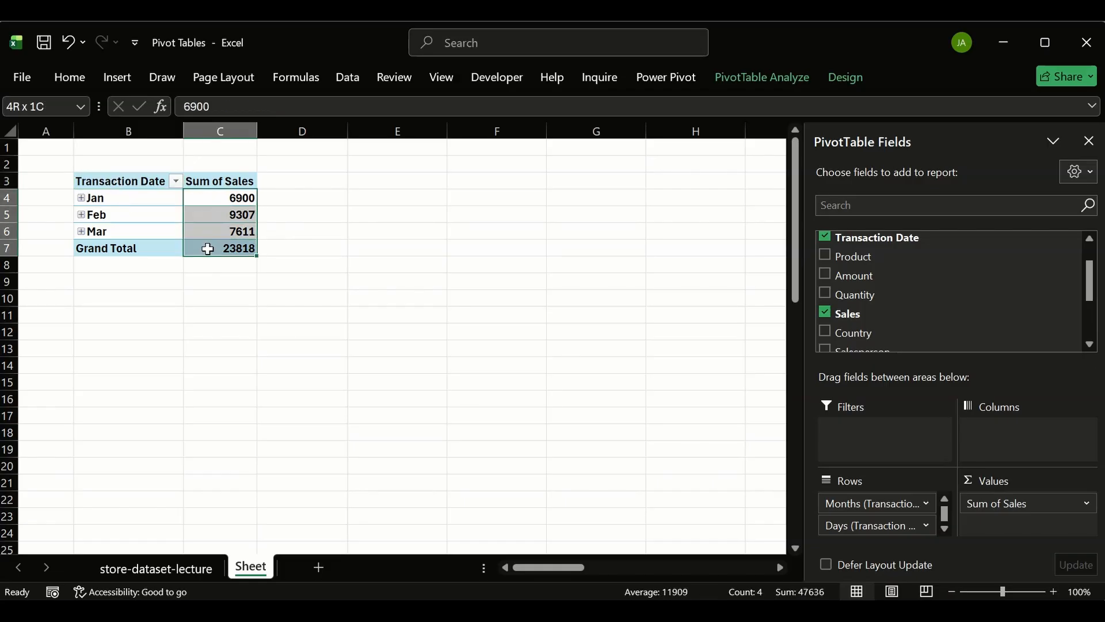
left_click(348, 290)
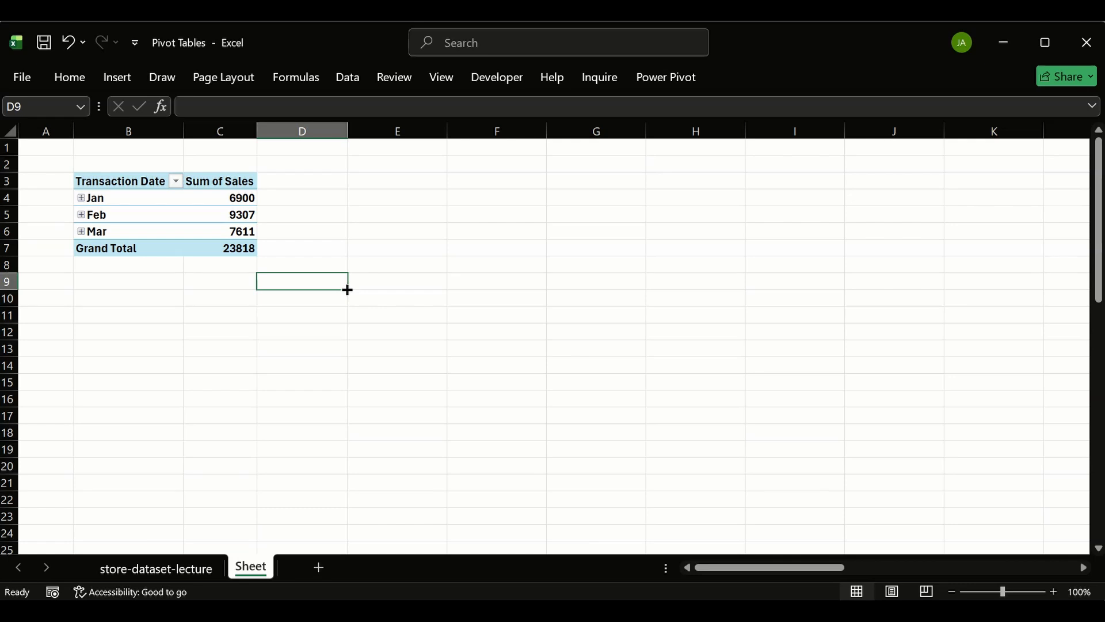
- Undo the addition and removal of the Quantity field to bring back the currency format on the sales values
key("ctrl+z")
key("ctrl+z")
key("ctrl+z")
left_click(332, 272)
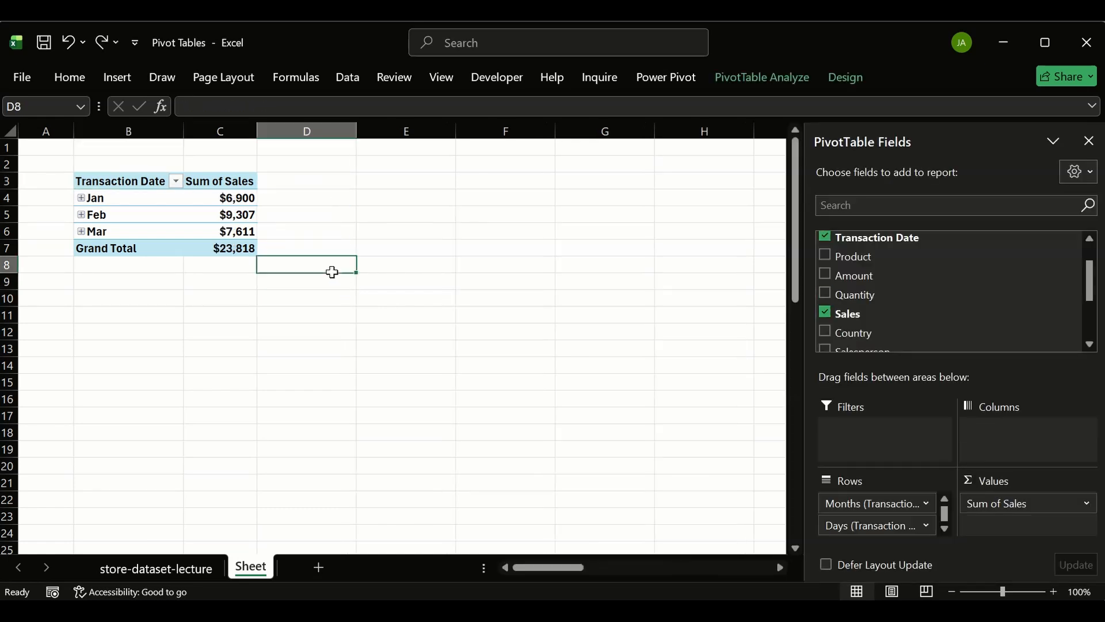
left_click(233, 182)
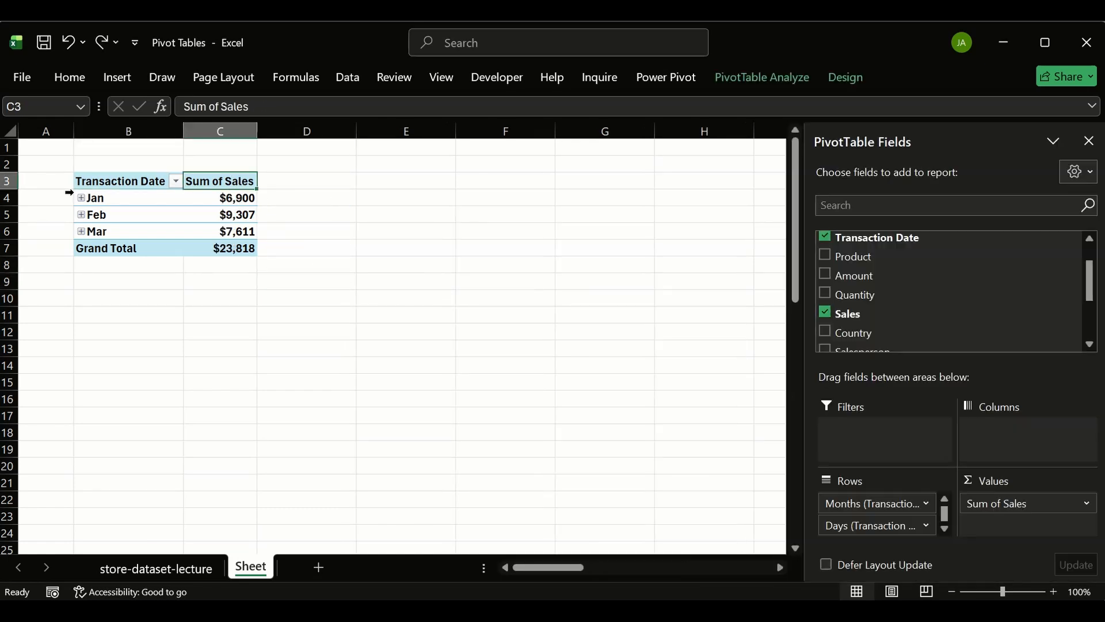
left_click(115, 179)
left_click(558, 281)
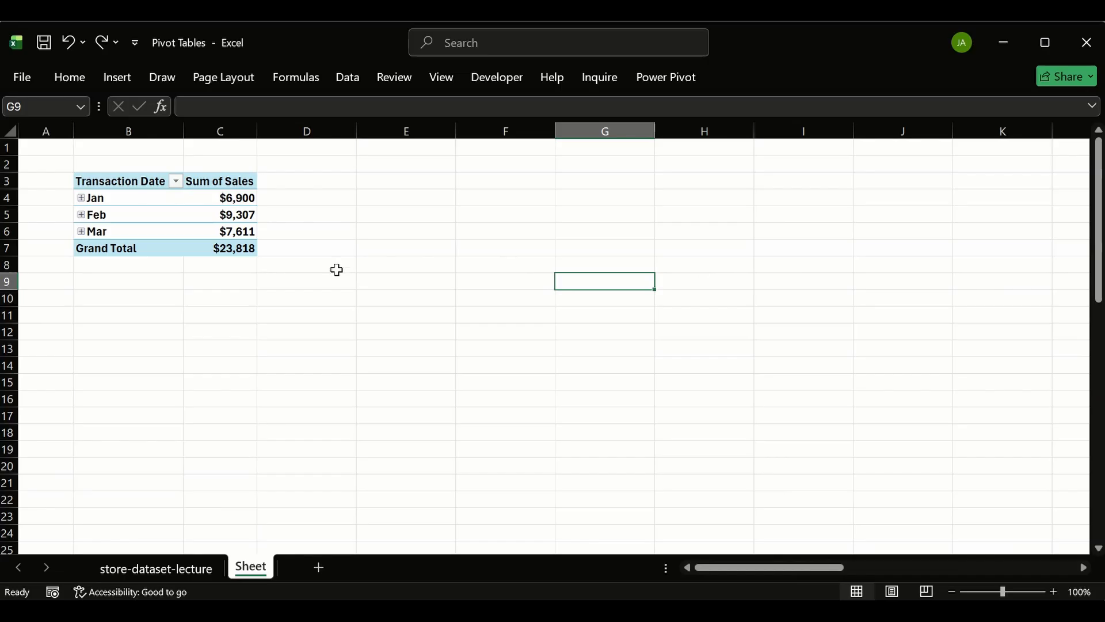
- Copy the whole pivot table in B3:C7 and paste the duplicate below it at B9
left_click_drag(114, 181, 238, 249)
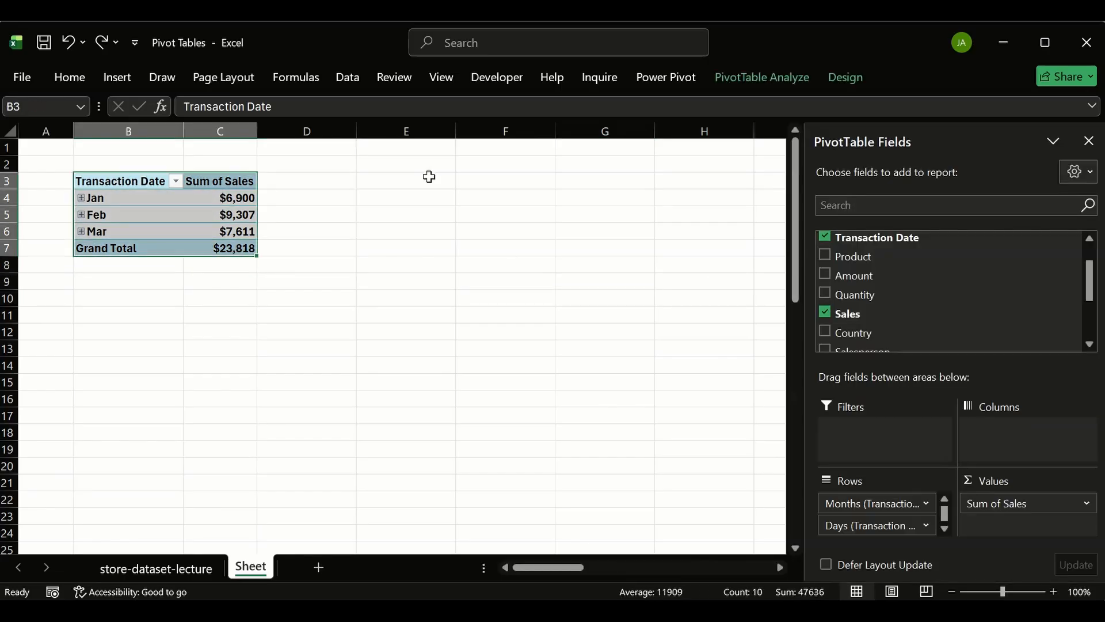
key("ctrl+c")
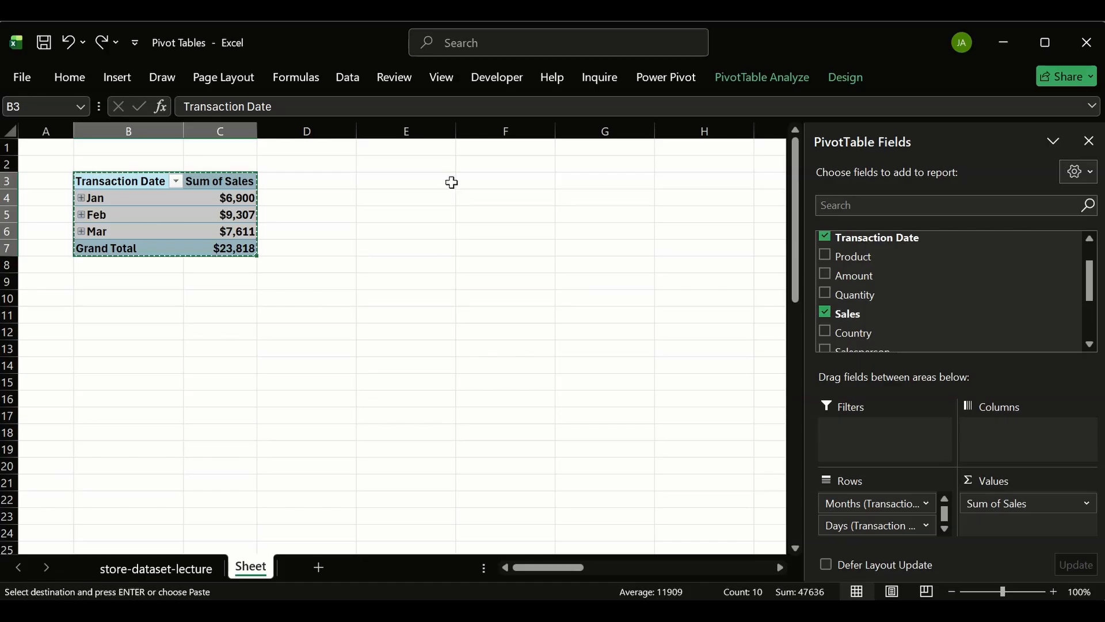
left_click(108, 277)
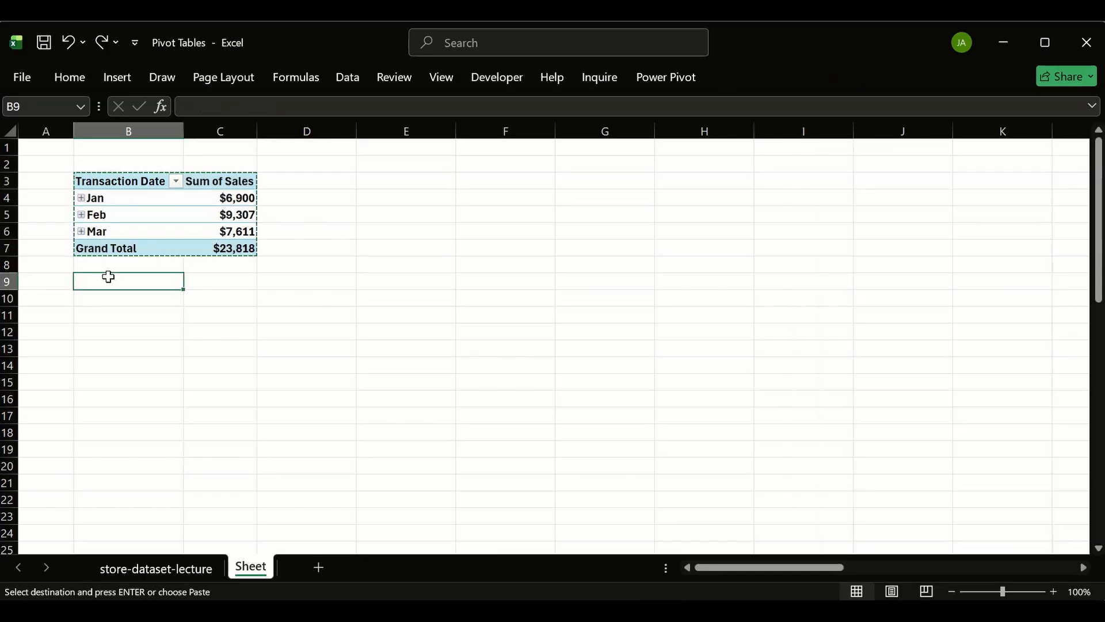
key("ctrl+v")
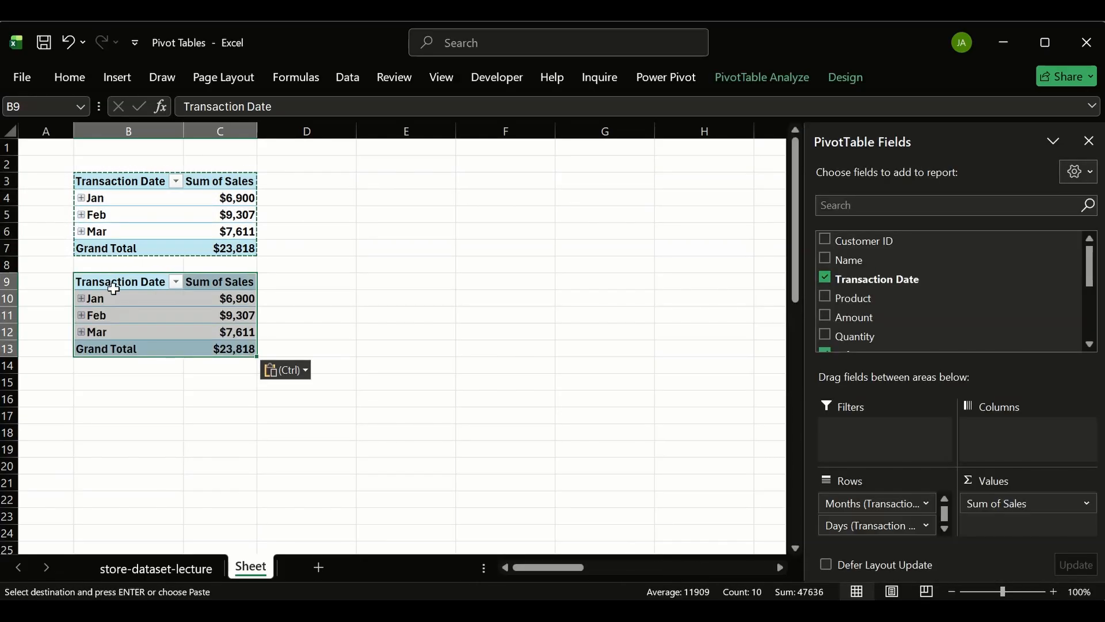
- Check the PivotTable name of the copied pivot table at B9
left_click(761, 76)
left_click(43, 138)
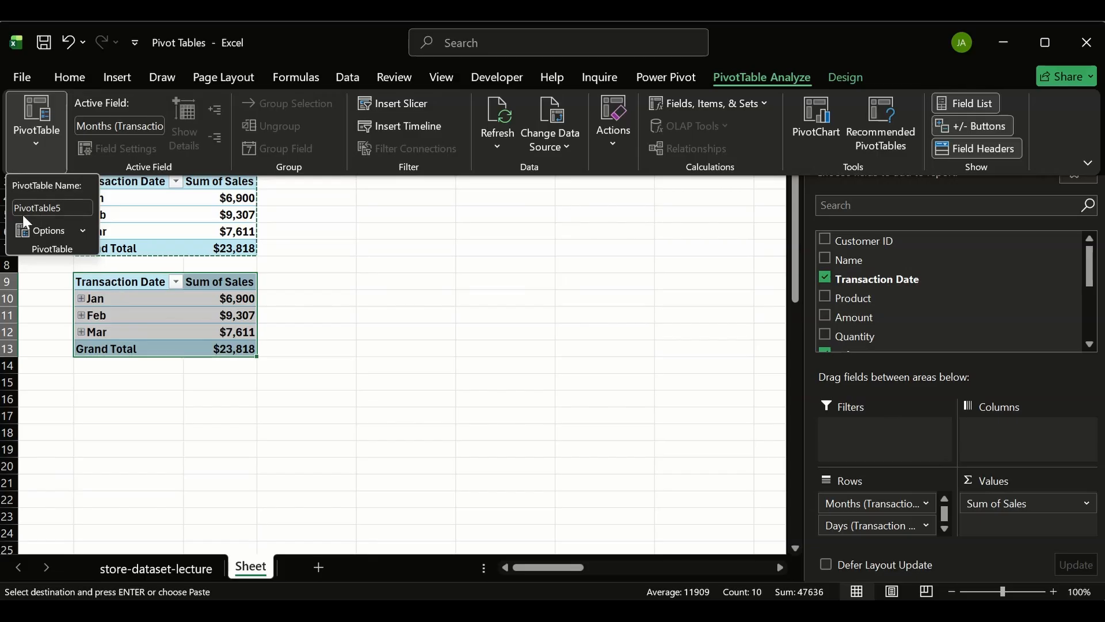
left_click(343, 262)
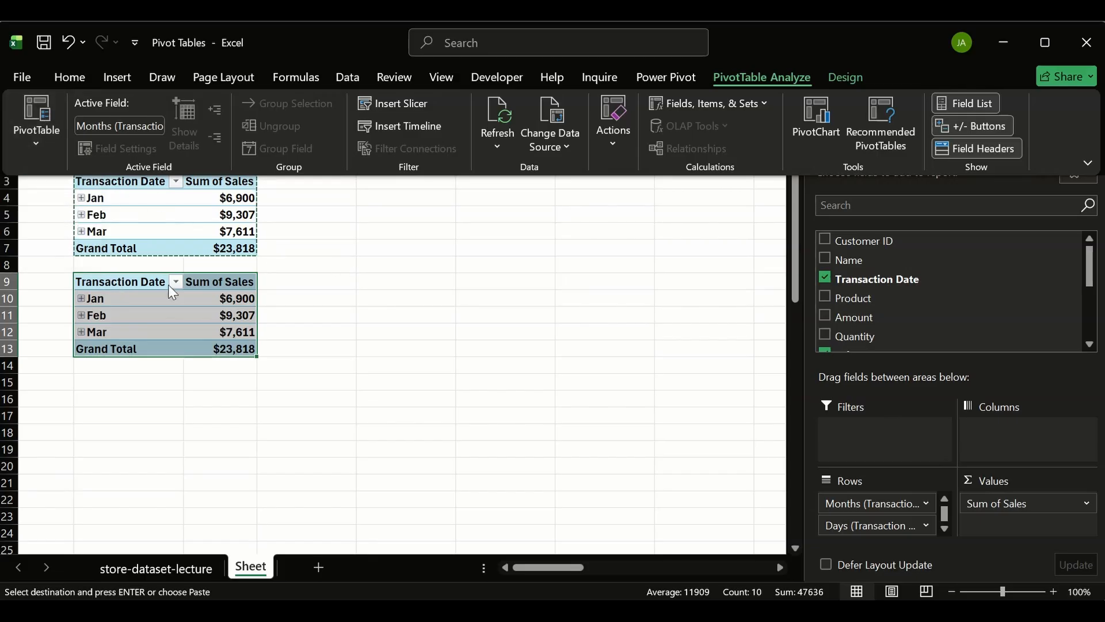
key("ctrl+v")
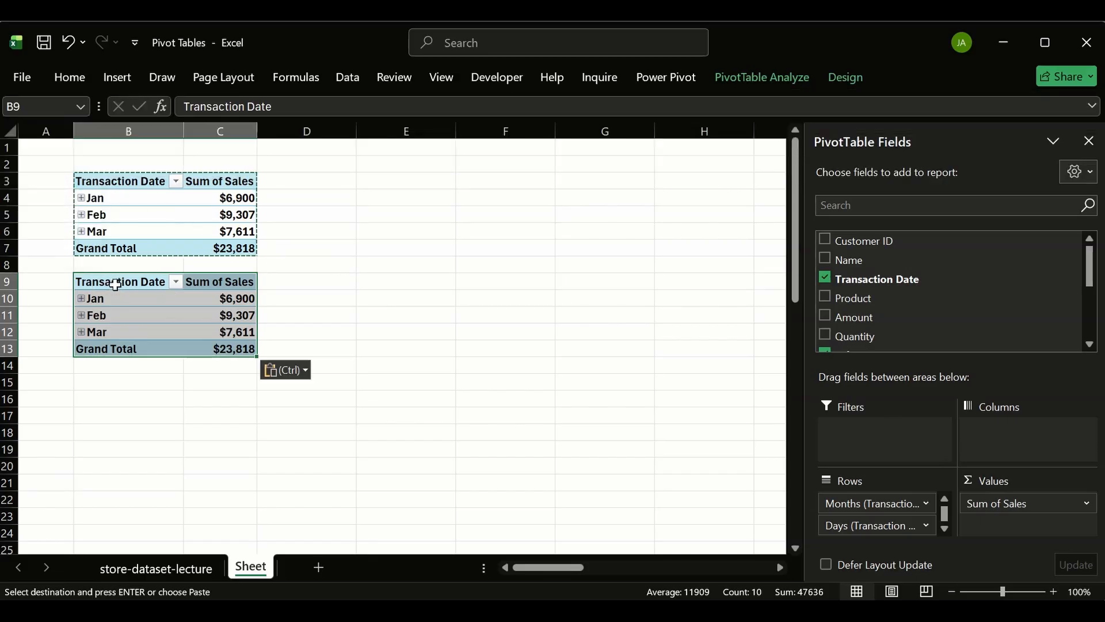
left_click(112, 283)
key("Escape")
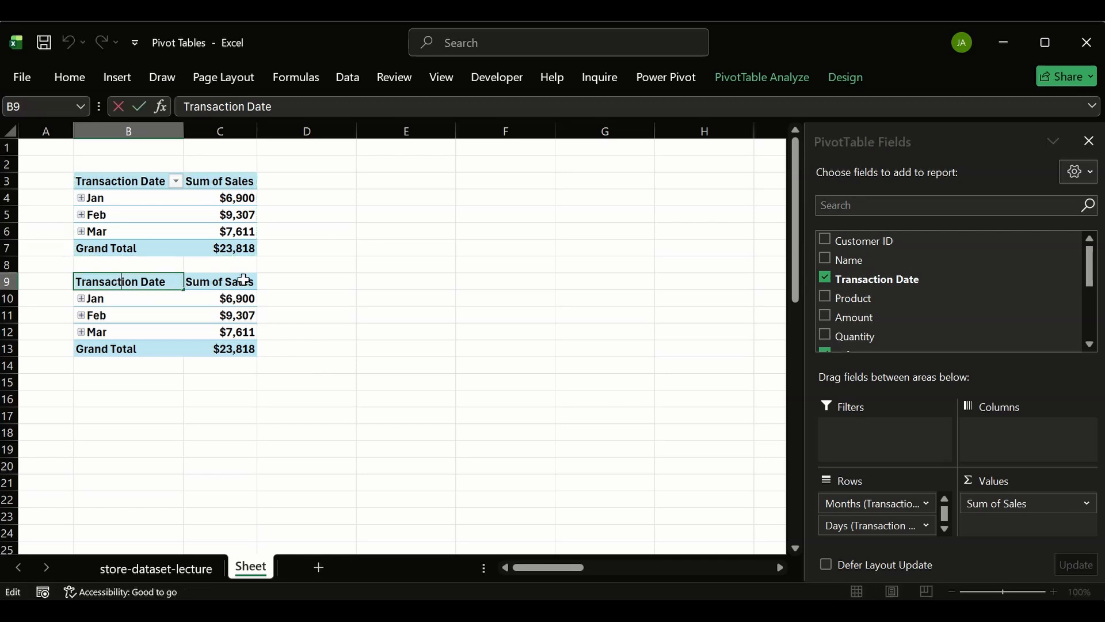
left_click(458, 313)
left_click(85, 284)
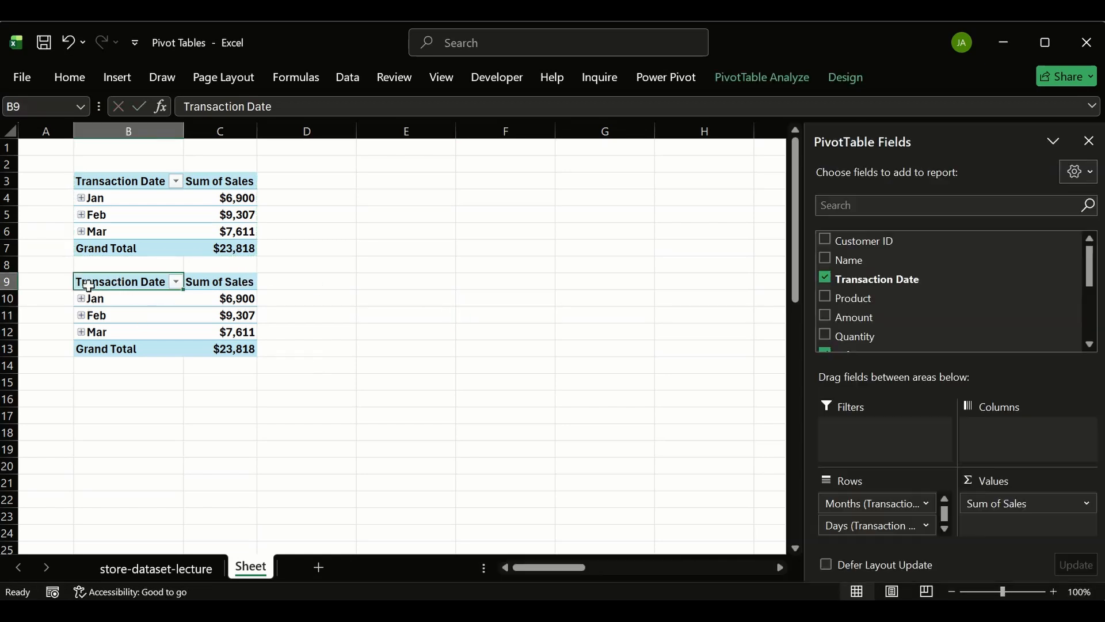
- Remove Transaction Date, its Months and Days groupings and Sales from the pivot table at B9, and use Country as its row field
left_click(824, 277)
scroll(831, 312, "down", 2)
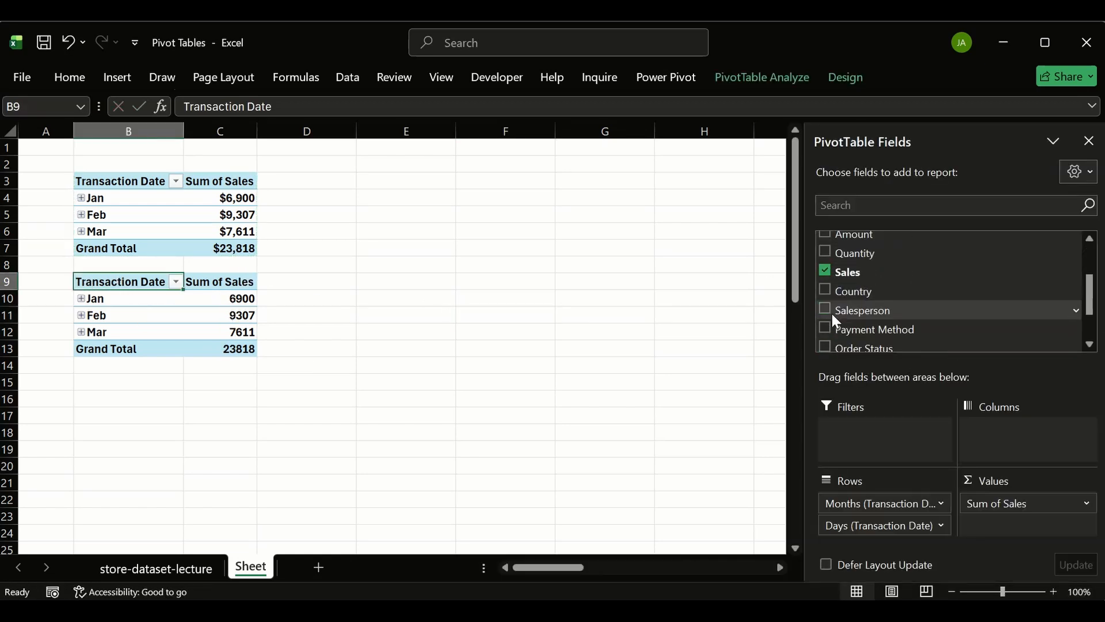
left_click(825, 272)
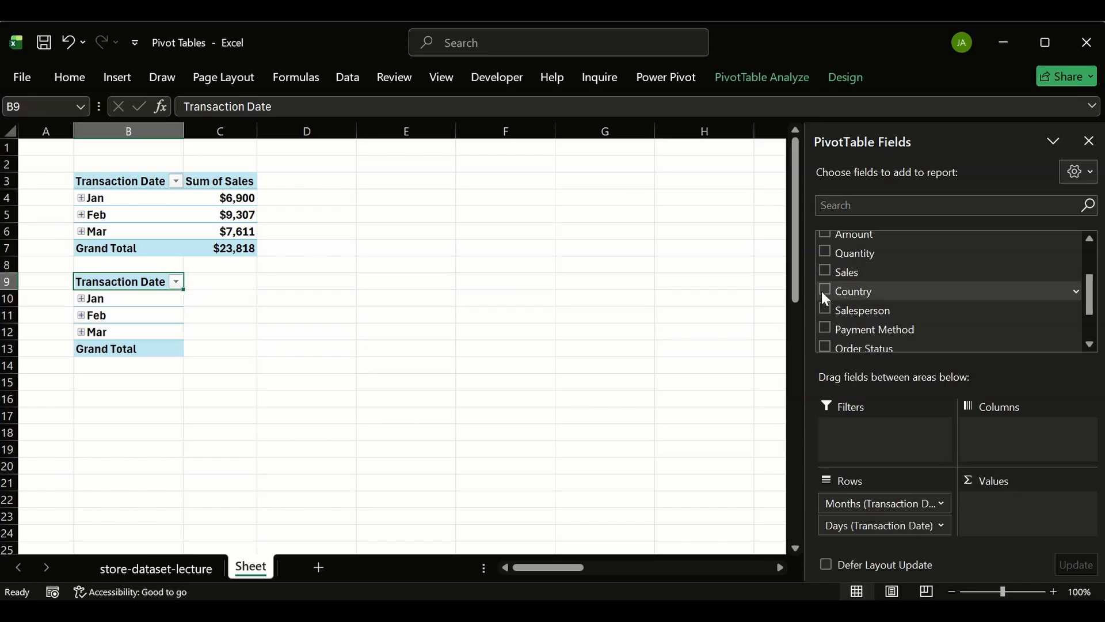
left_click(824, 289)
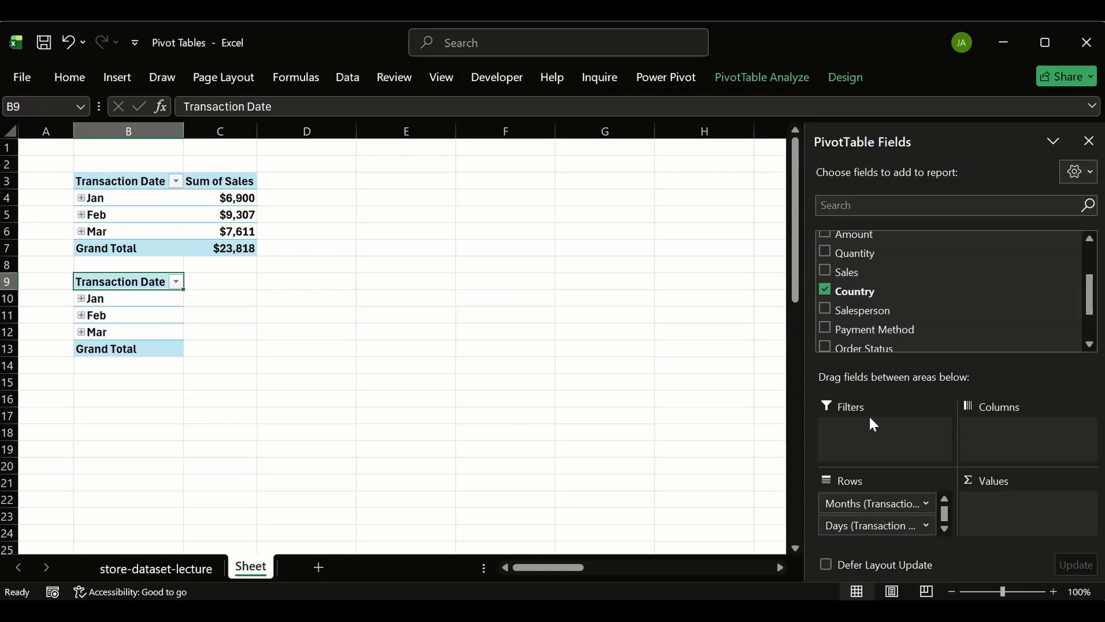
left_click_drag(878, 507, 731, 521)
left_click_drag(910, 515, 743, 524)
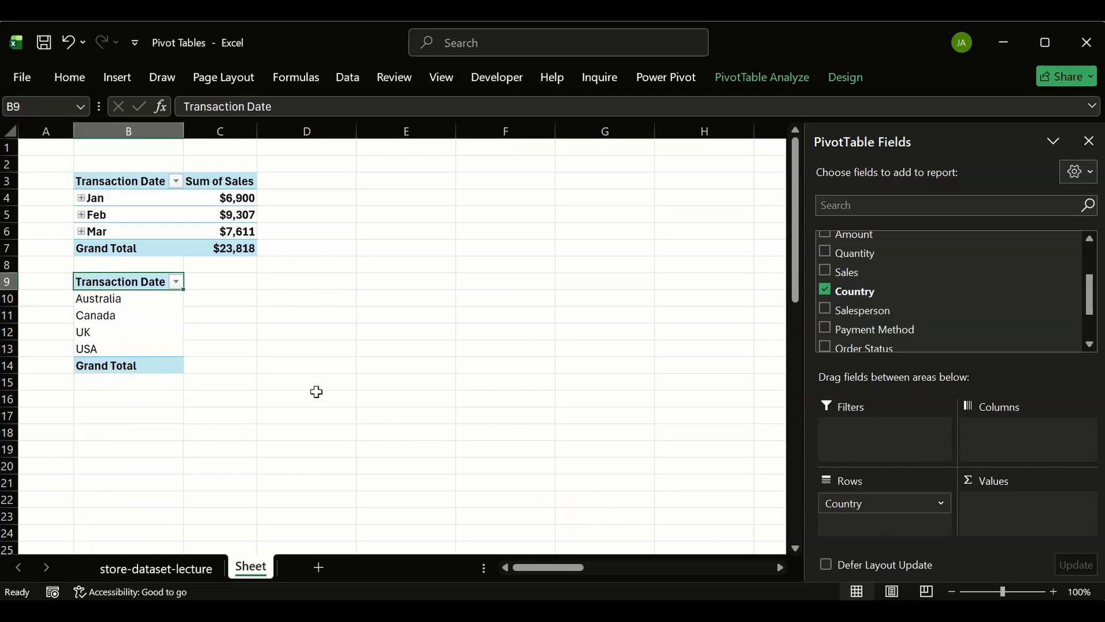
scroll(850, 279, "up", 2)
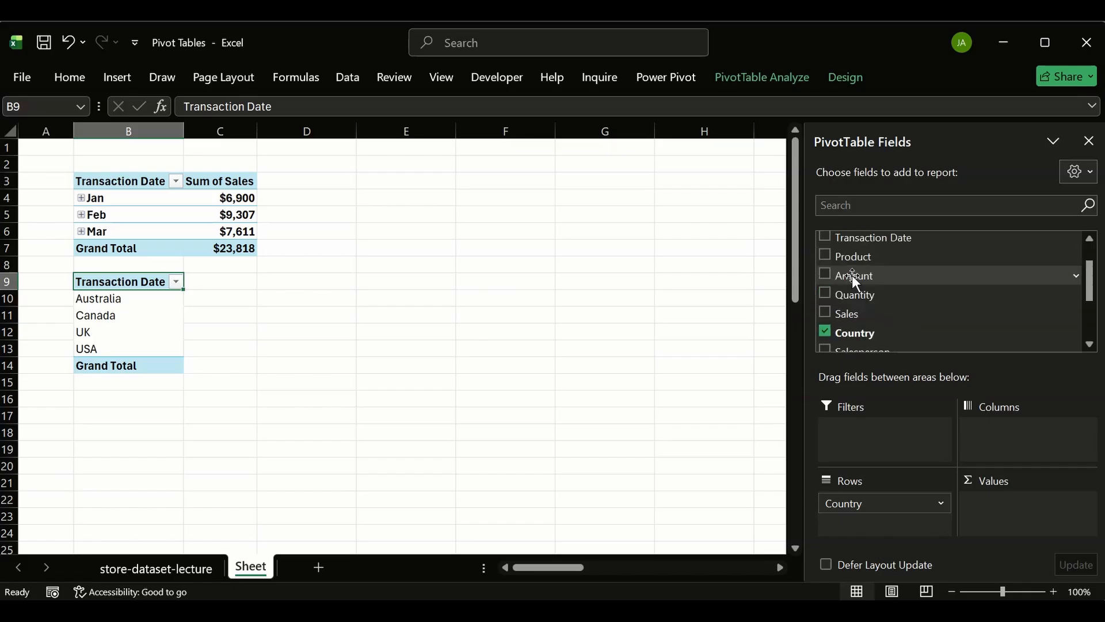
scroll(832, 296, "down", 3)
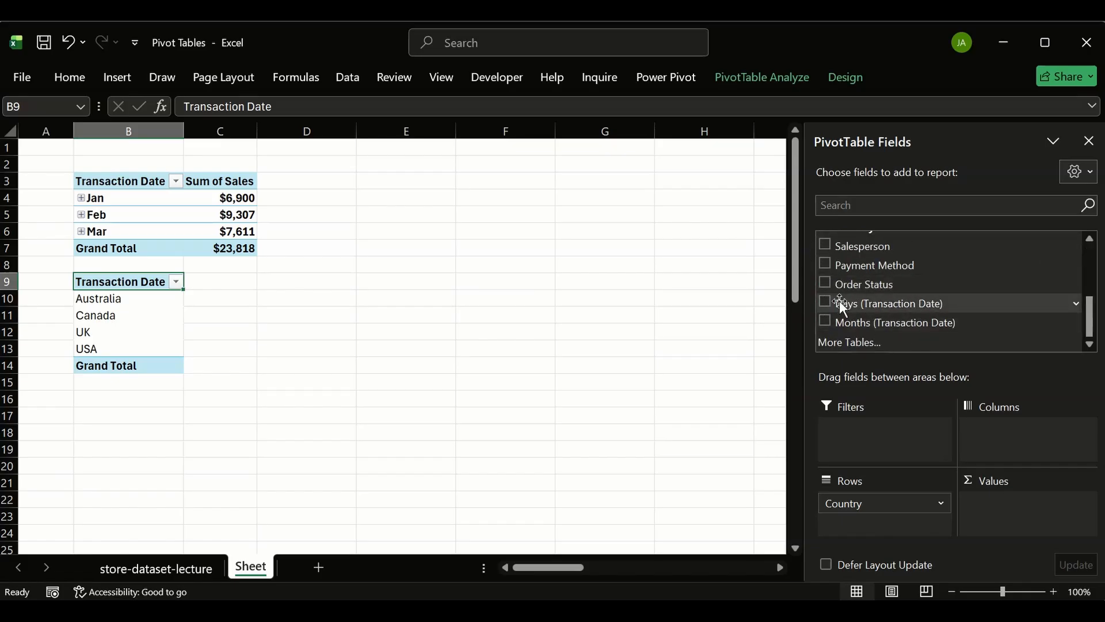
scroll(858, 295, "up", 2)
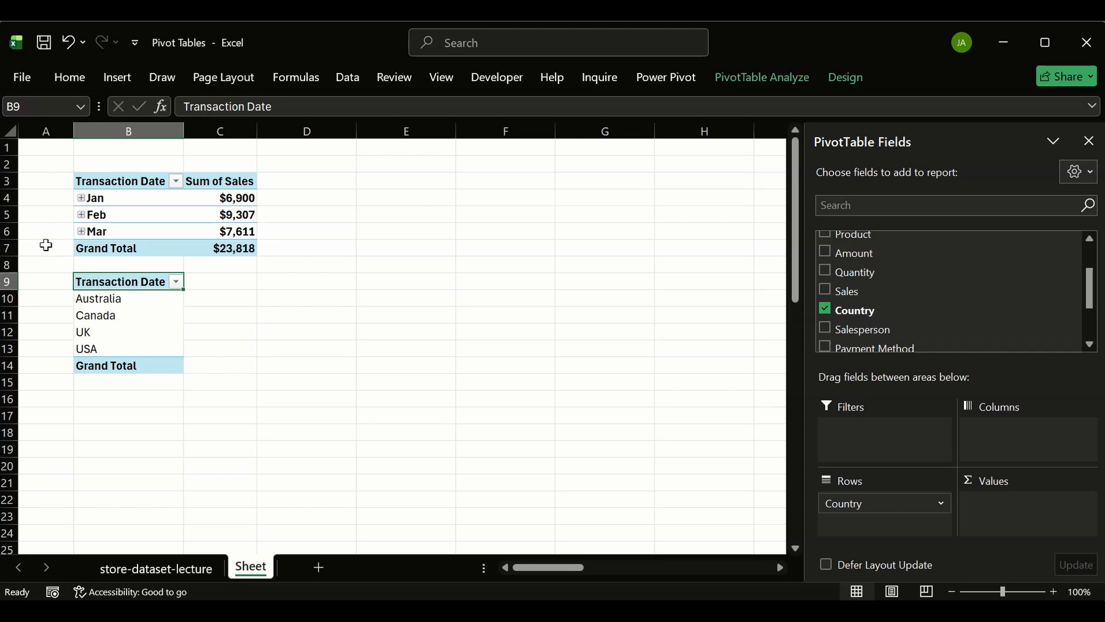
- Rename the row header in B9 of the lower pivot table to Country
double_click(145, 284)
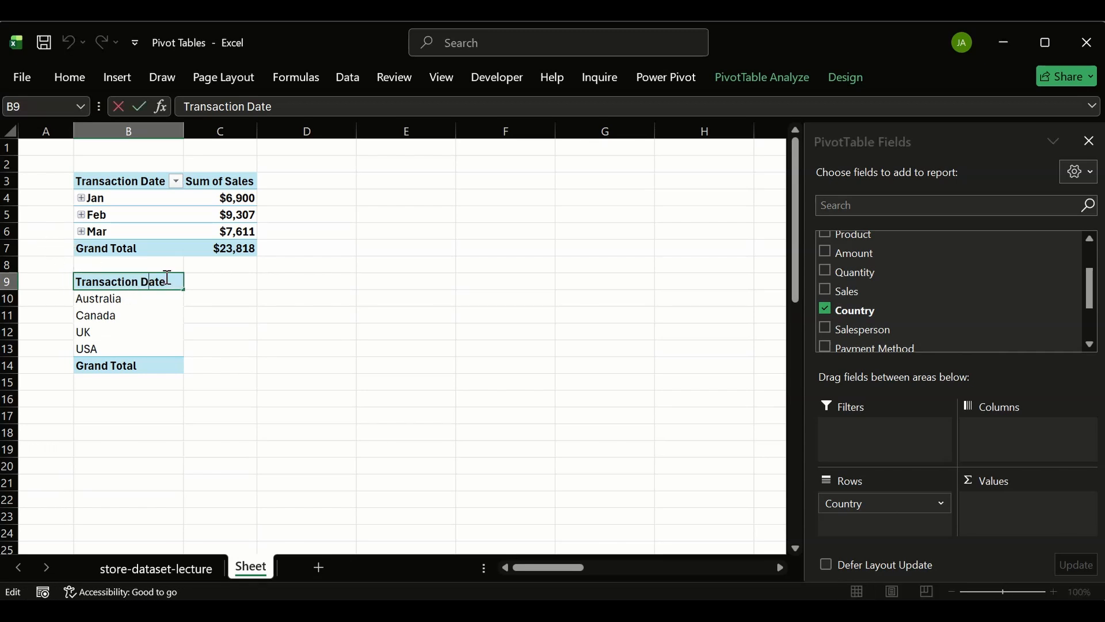
left_click_drag(167, 282, 39, 247)
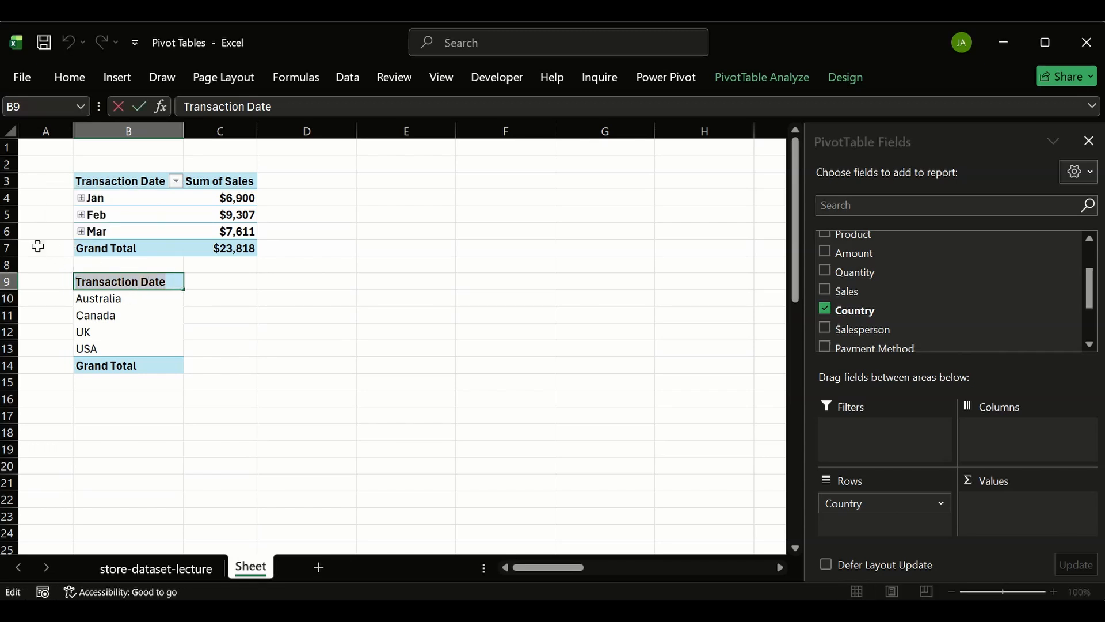
type("Countruy")
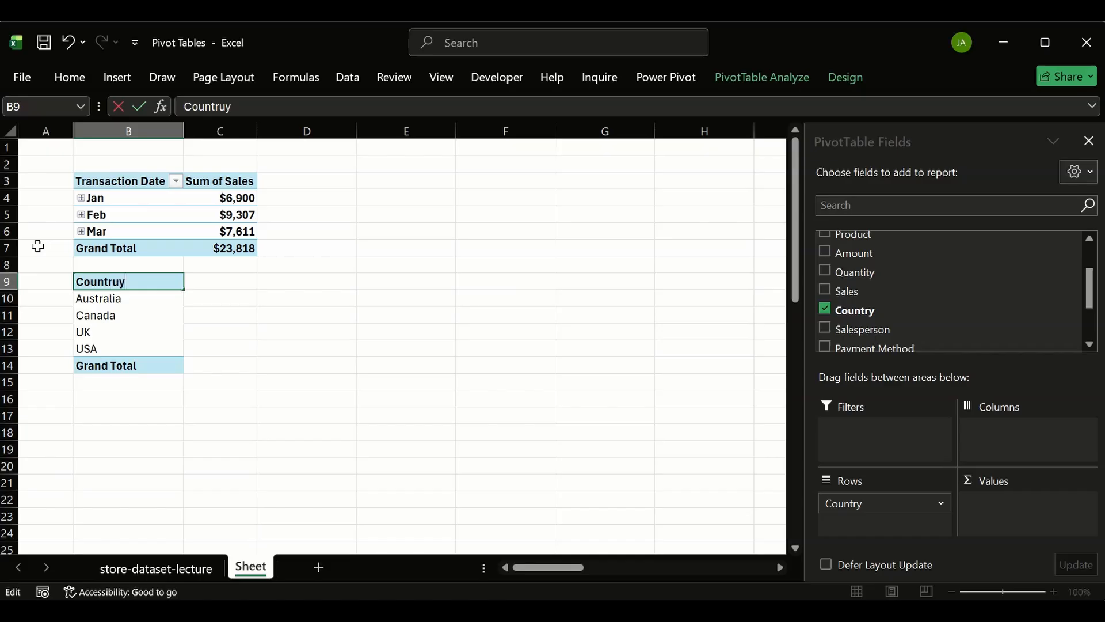
key("Return")
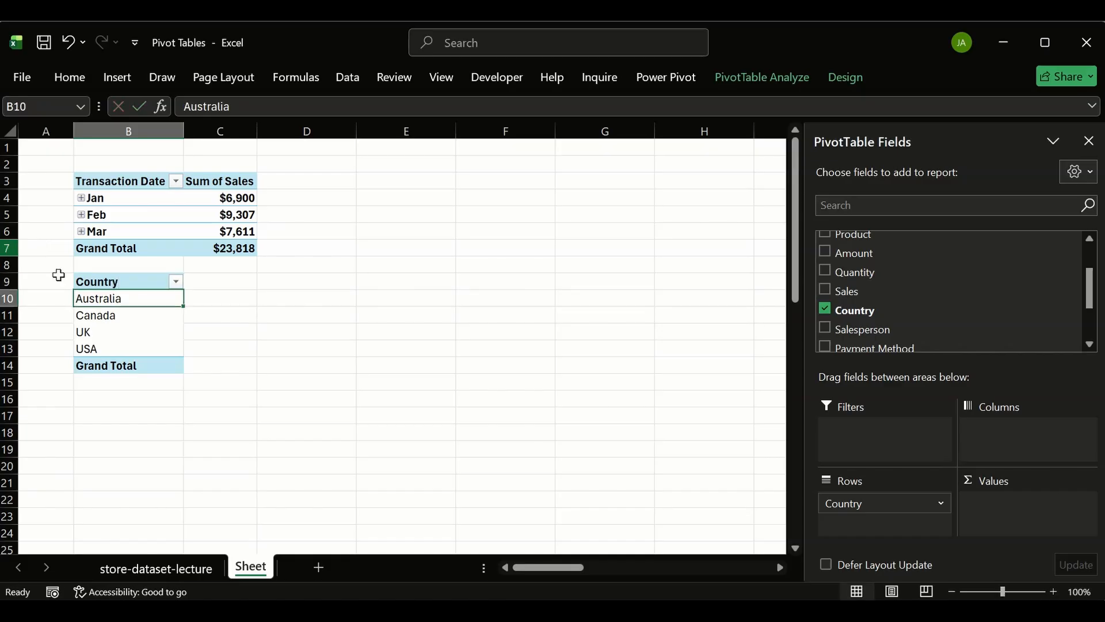
left_click(370, 186)
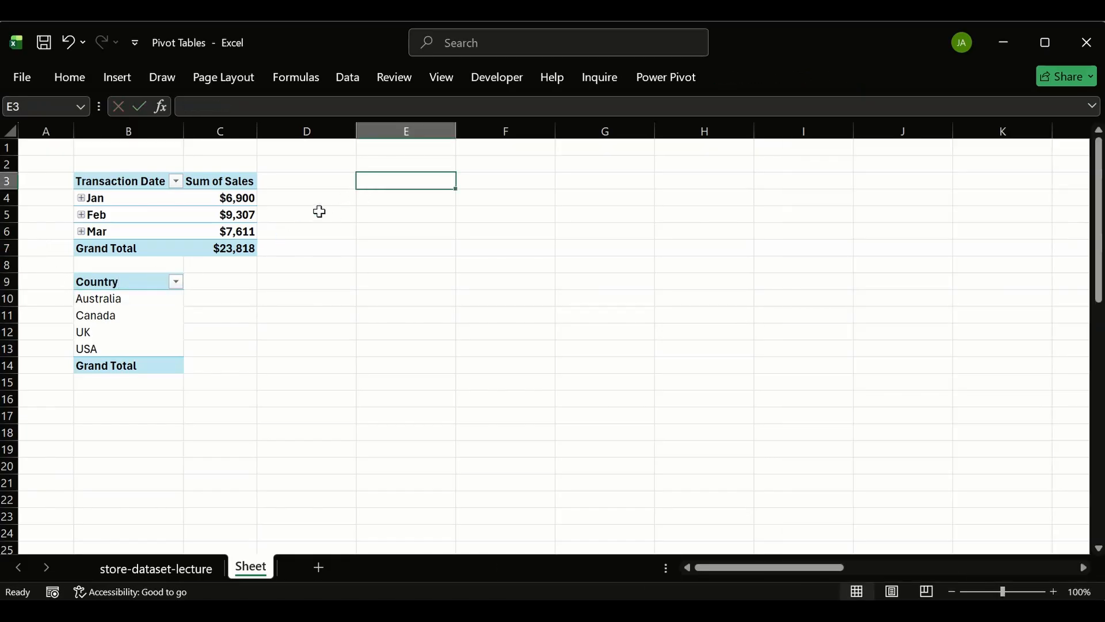
- Add the Sales field as summed values to the Country pivot table at B9
left_click(108, 284)
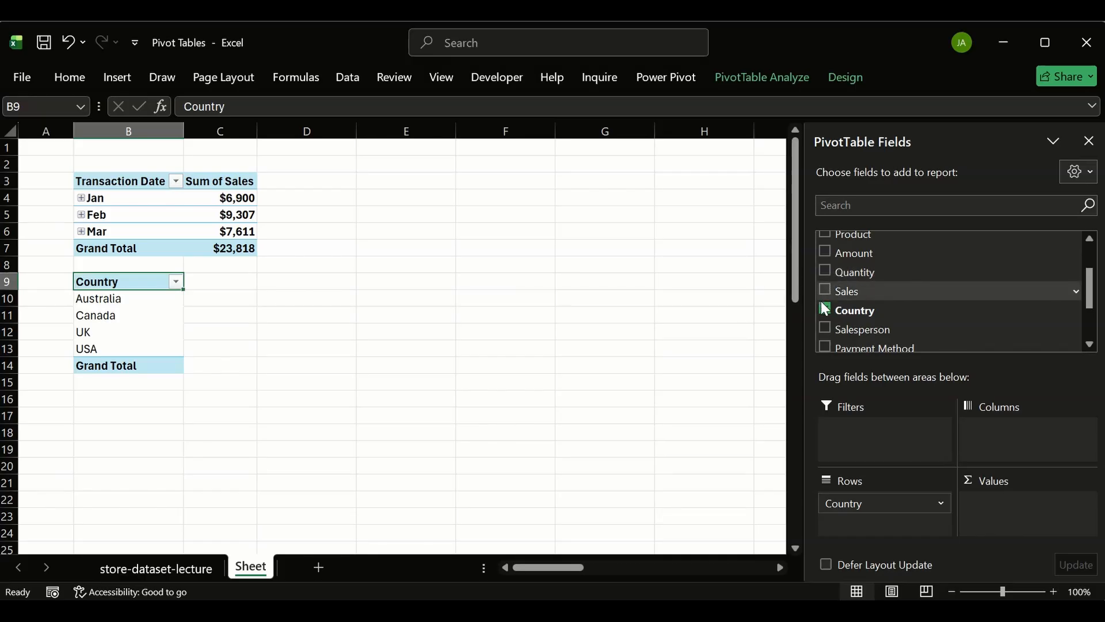
scroll(838, 288, "down", 2)
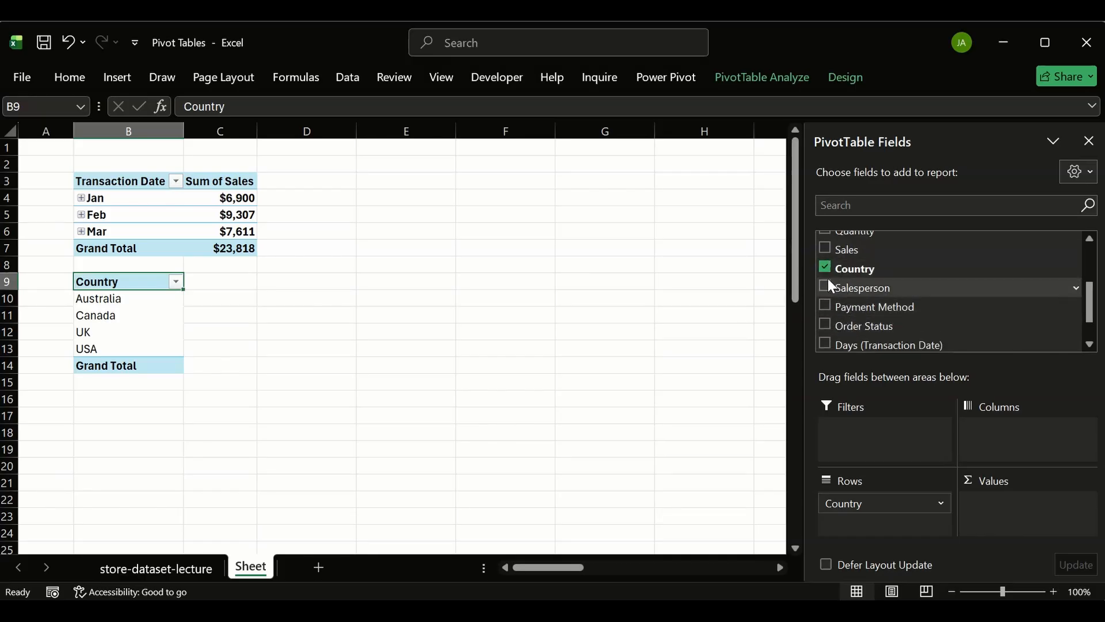
left_click(826, 247)
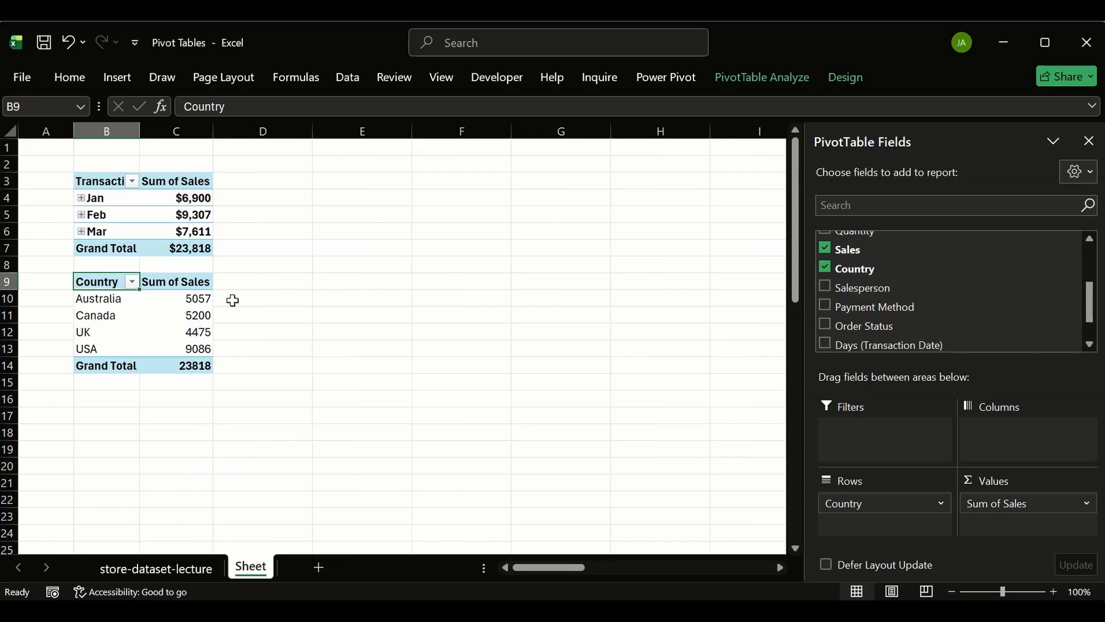
- Copy the currency formatting of the monthly sales in C4:C7 onto the country sales values in C10:C14 with Format Painter
left_click_drag(191, 294, 192, 366)
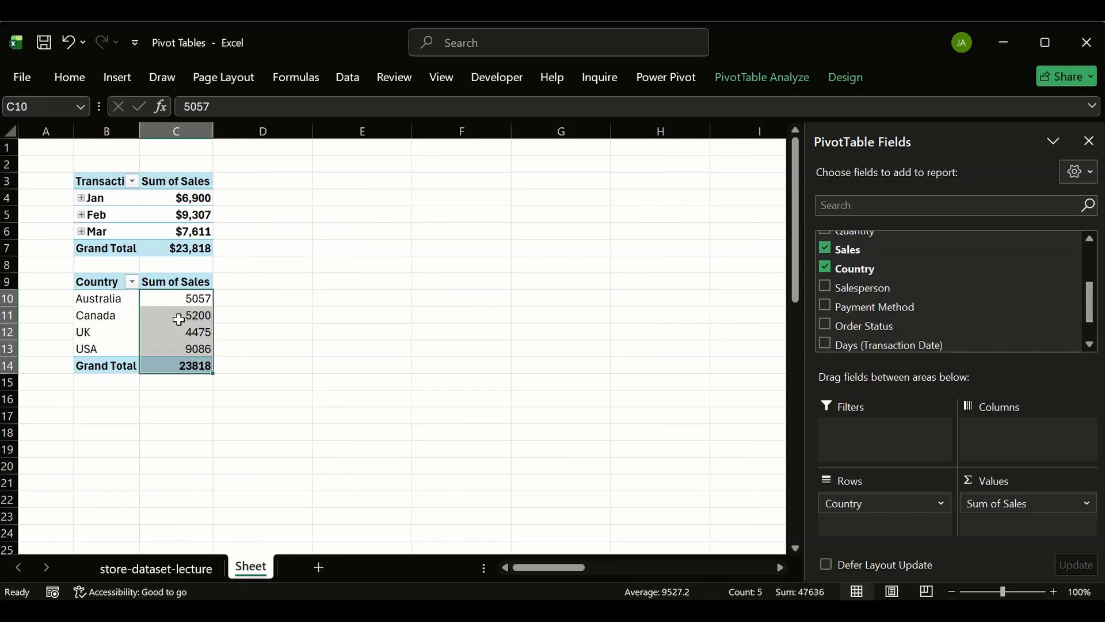
left_click(269, 281)
left_click(197, 178)
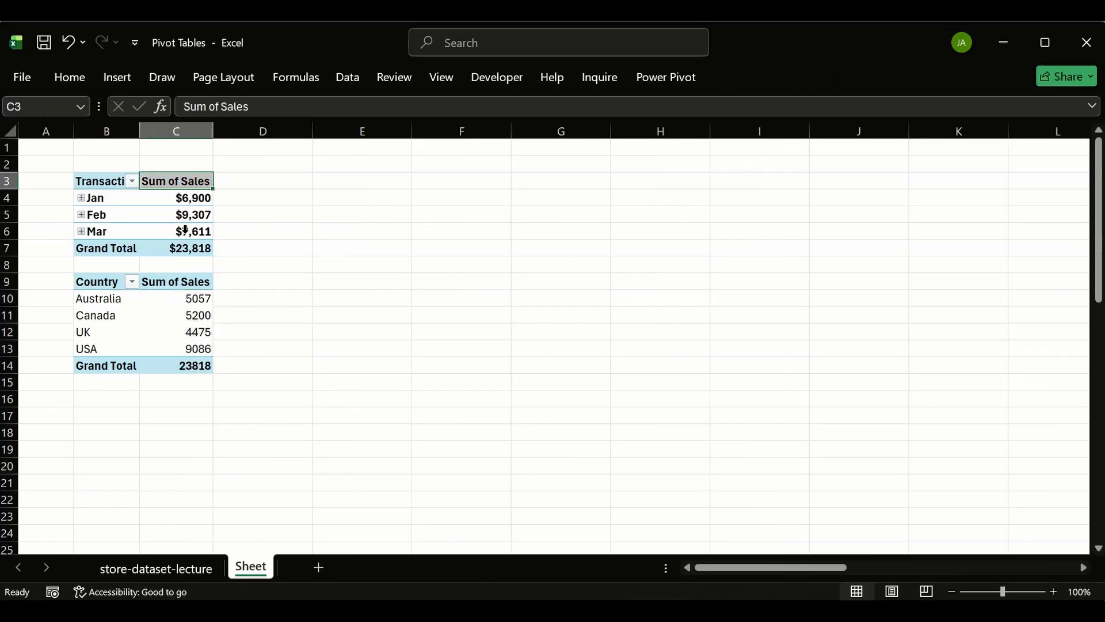
left_click_drag(177, 196, 179, 244)
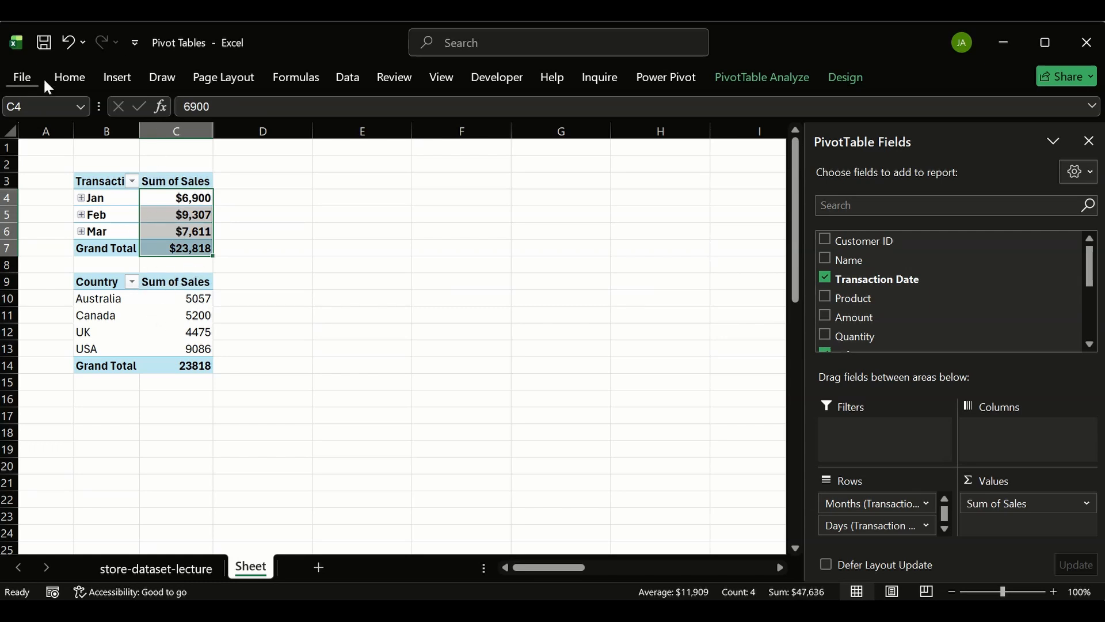
left_click(66, 72)
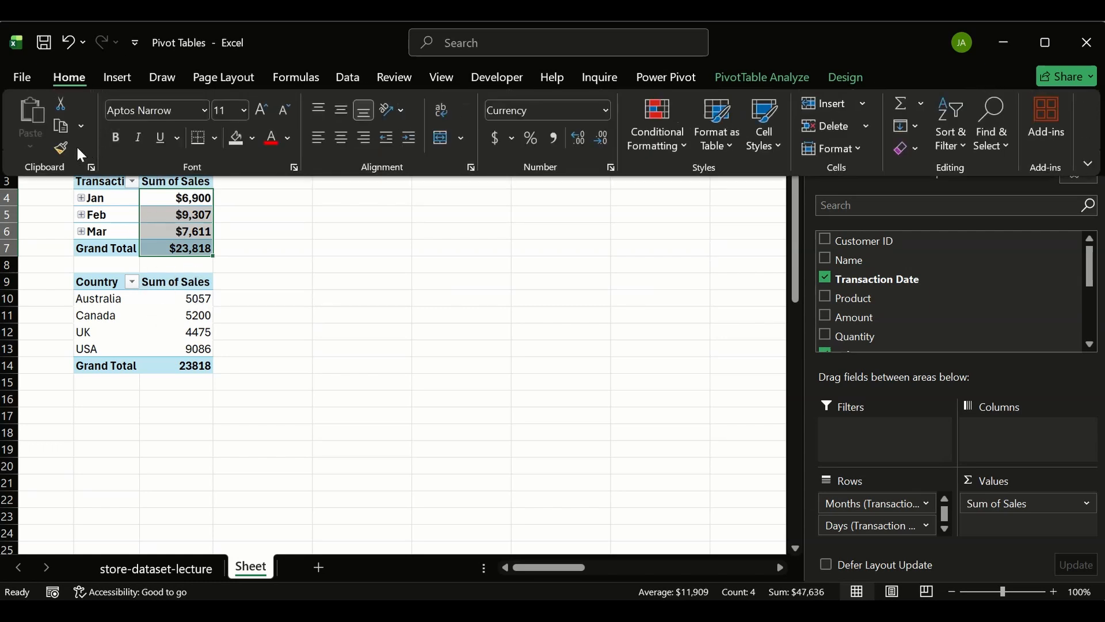
left_click(61, 148)
left_click_drag(187, 299, 198, 364)
left_click(263, 315)
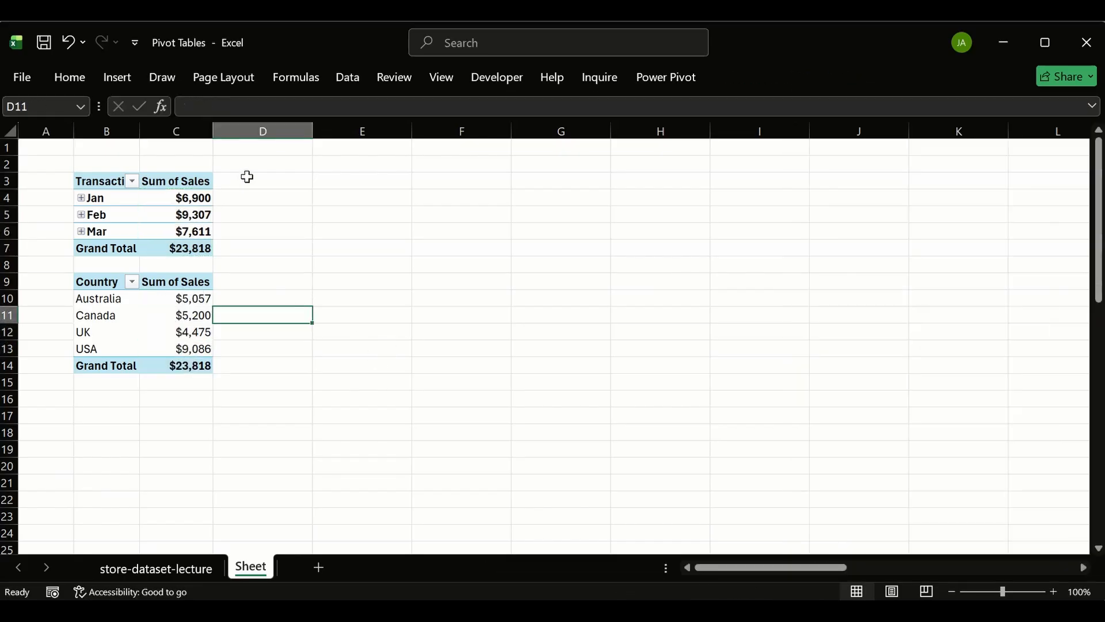
- Add the Product field to the columns of the Country pivot table at B9
left_click(118, 284)
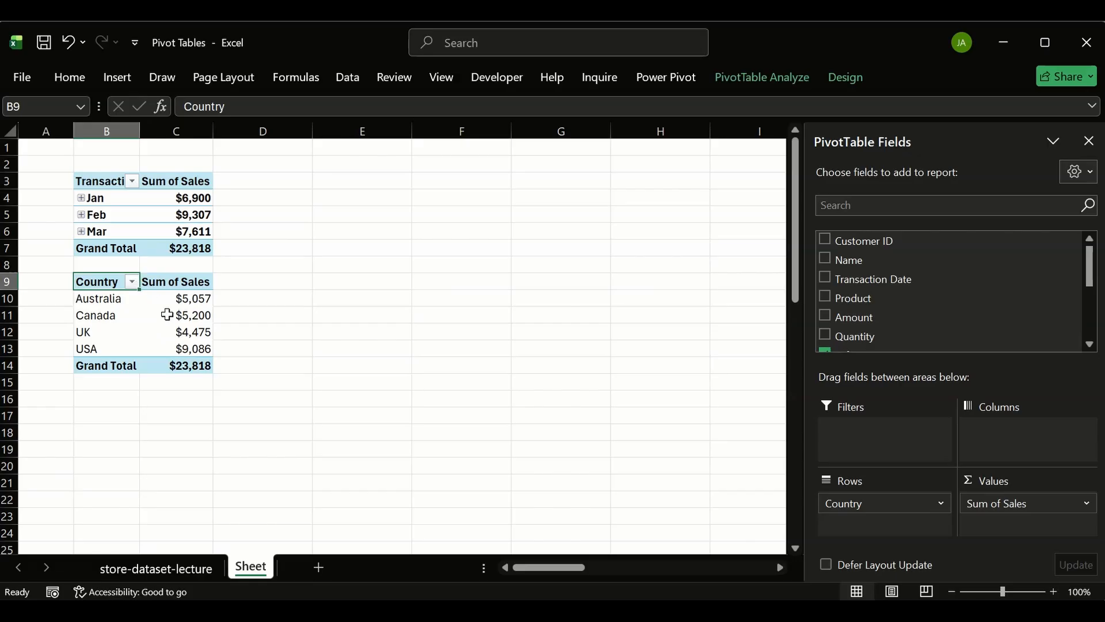
mouse_move(167, 314)
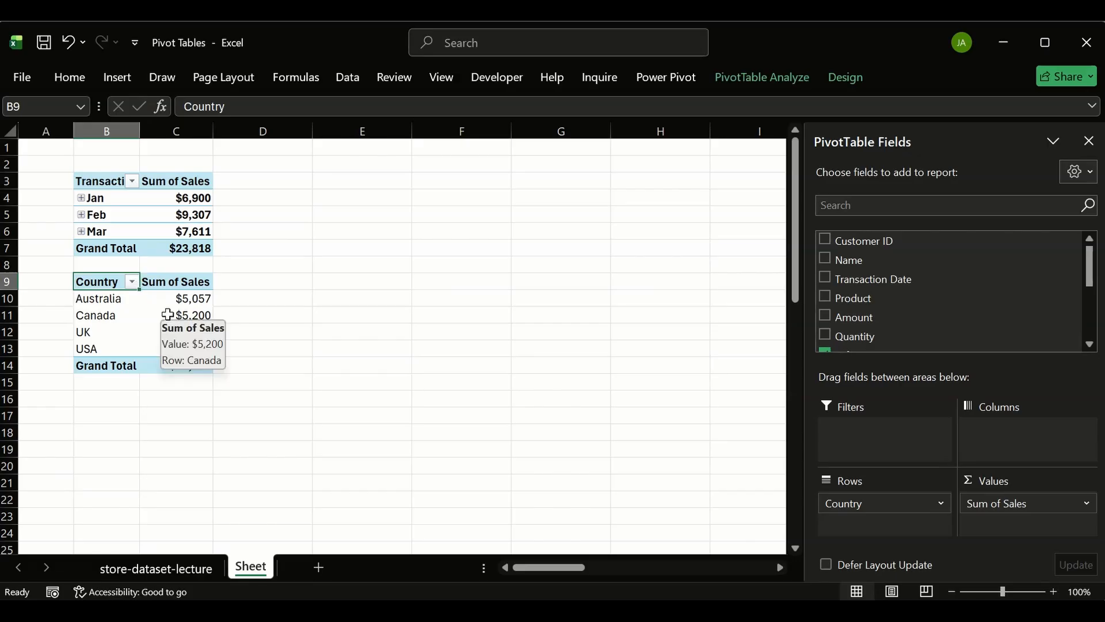
left_click(284, 282)
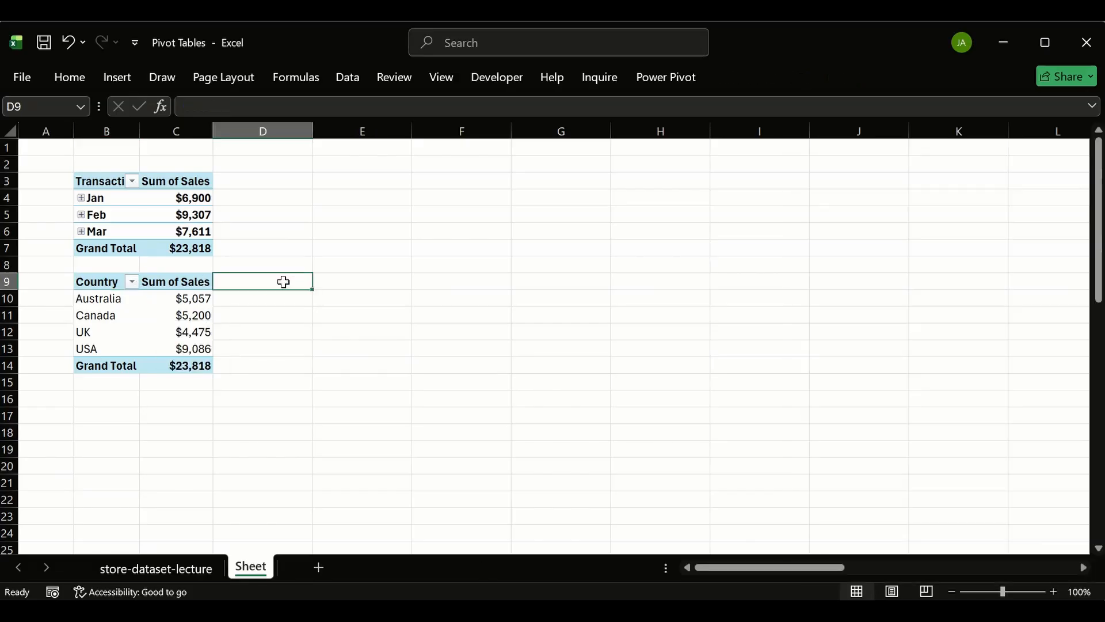
left_click(115, 281)
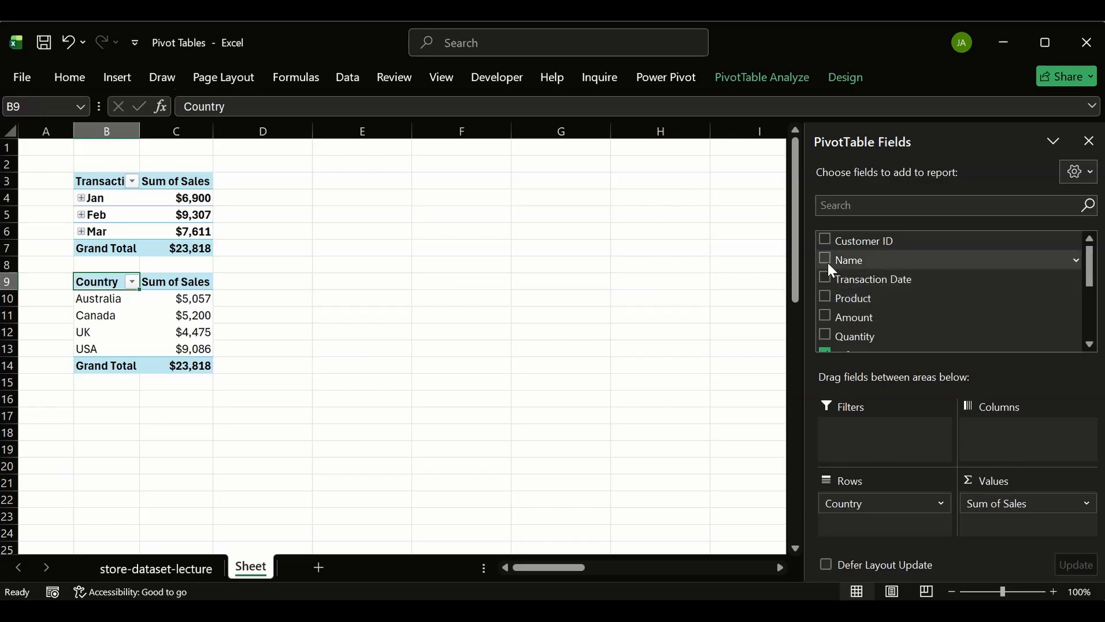
scroll(836, 289, "down", 2)
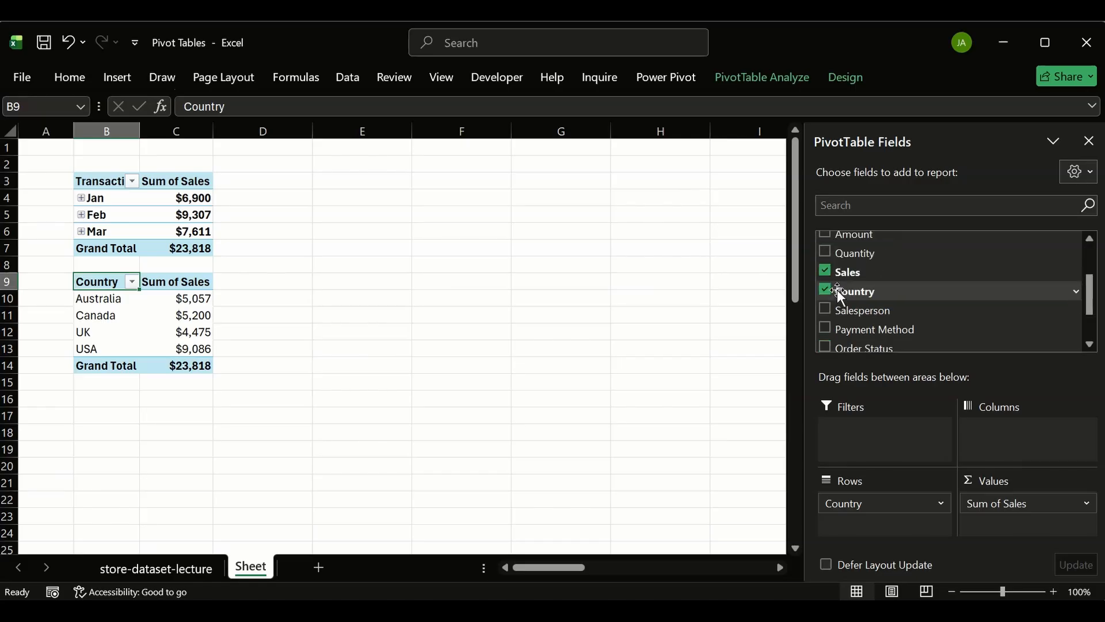
scroll(872, 260, "up", 1)
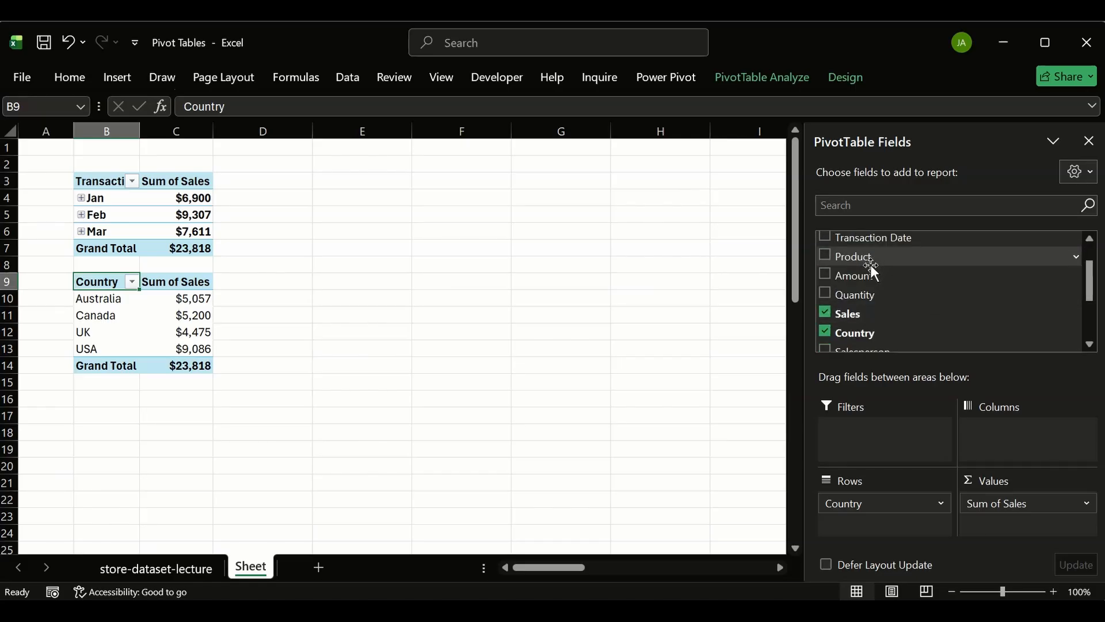
left_click_drag(858, 257, 988, 424)
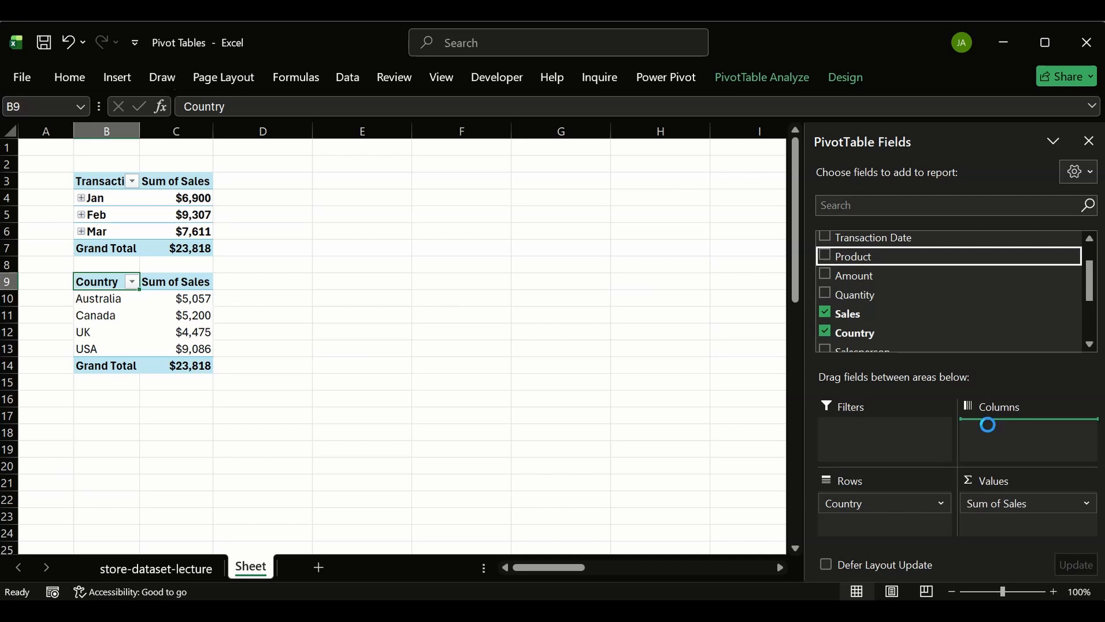
left_click(504, 333)
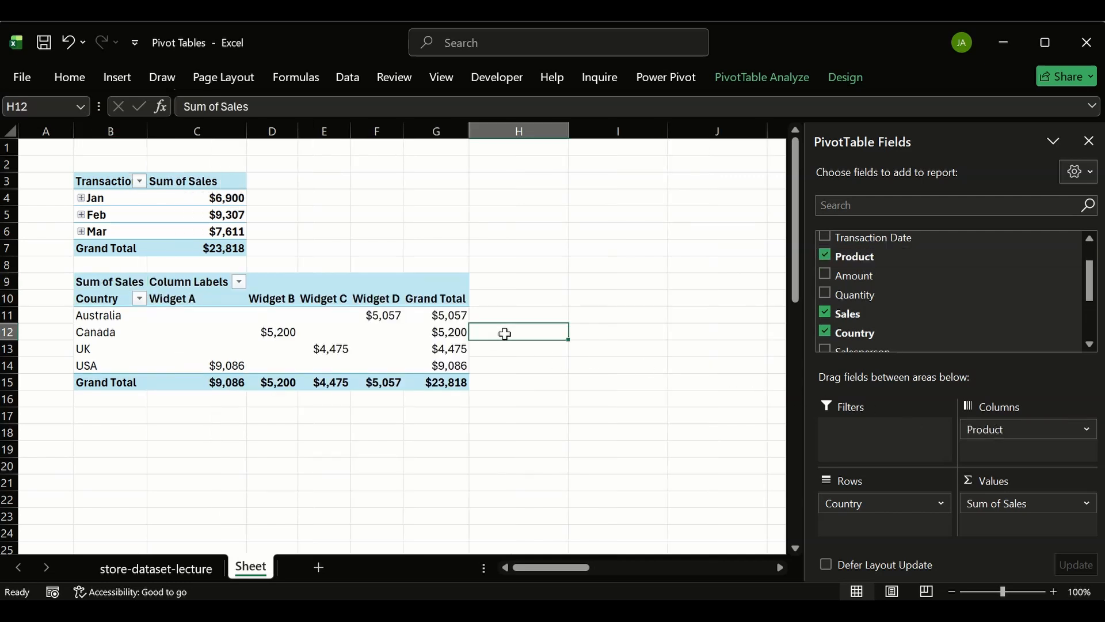
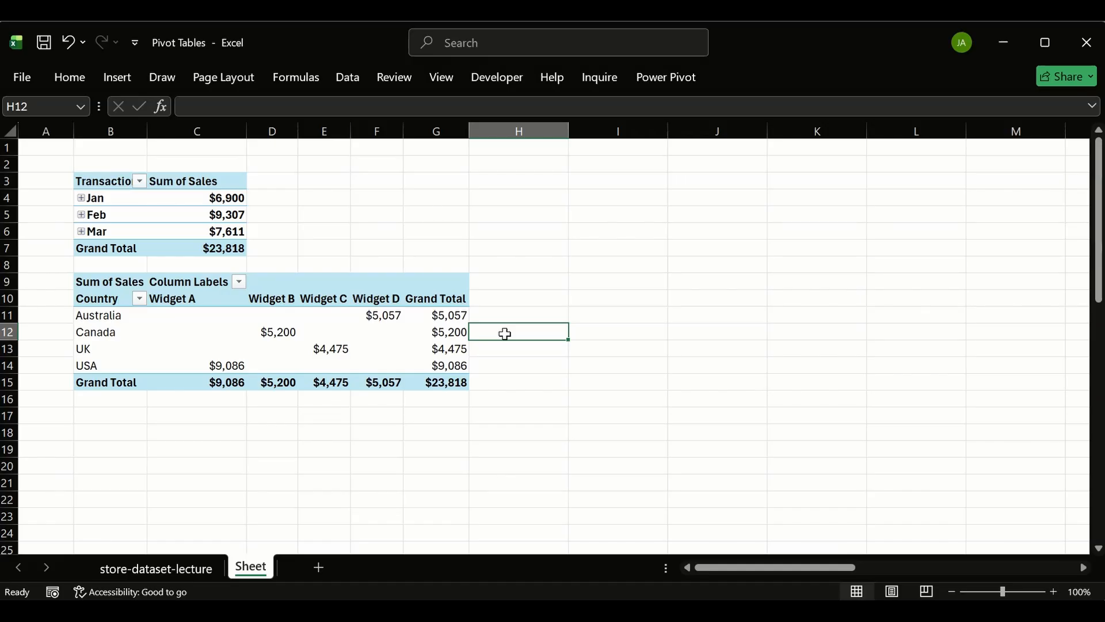
- Examine the Widget A column in C10:C14 to see which countries have sales of that product
left_click(180, 300)
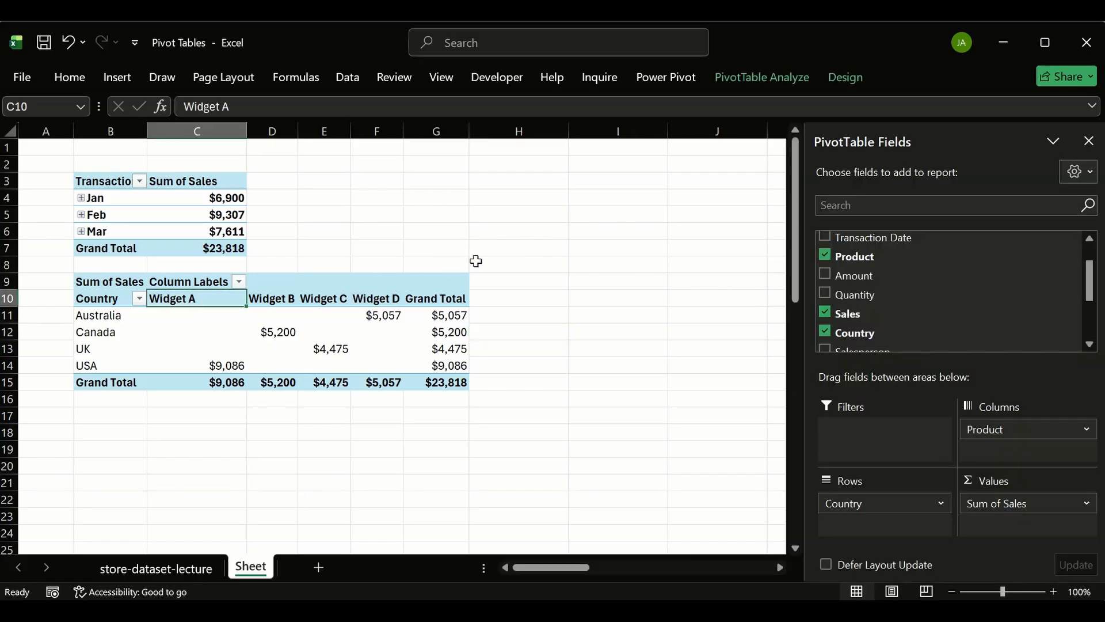
left_click_drag(533, 279, 656, 378)
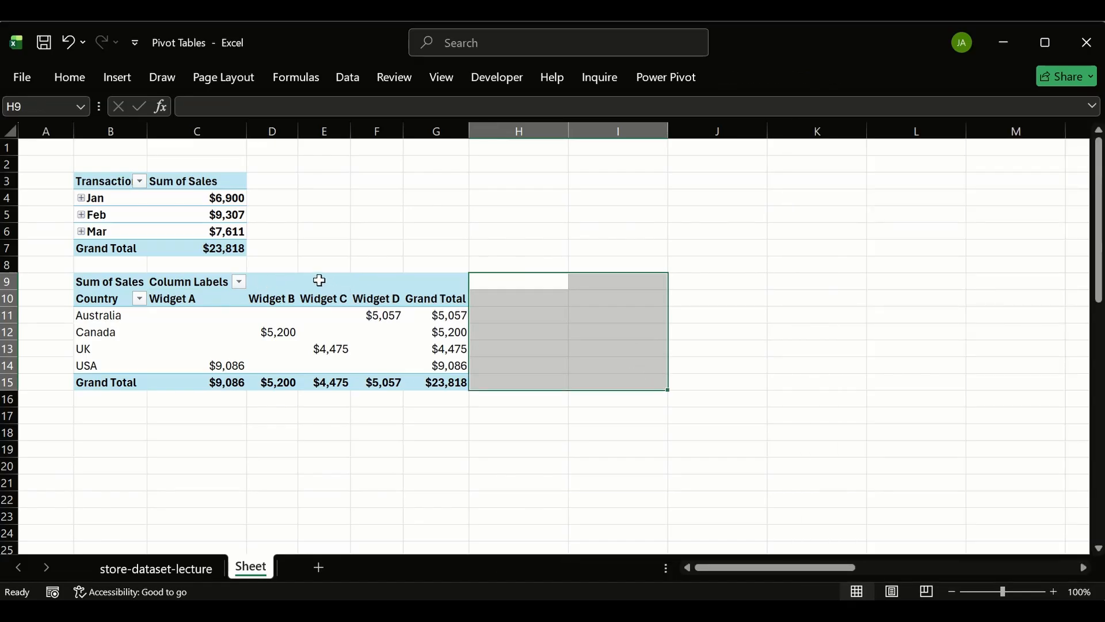
left_click(191, 299)
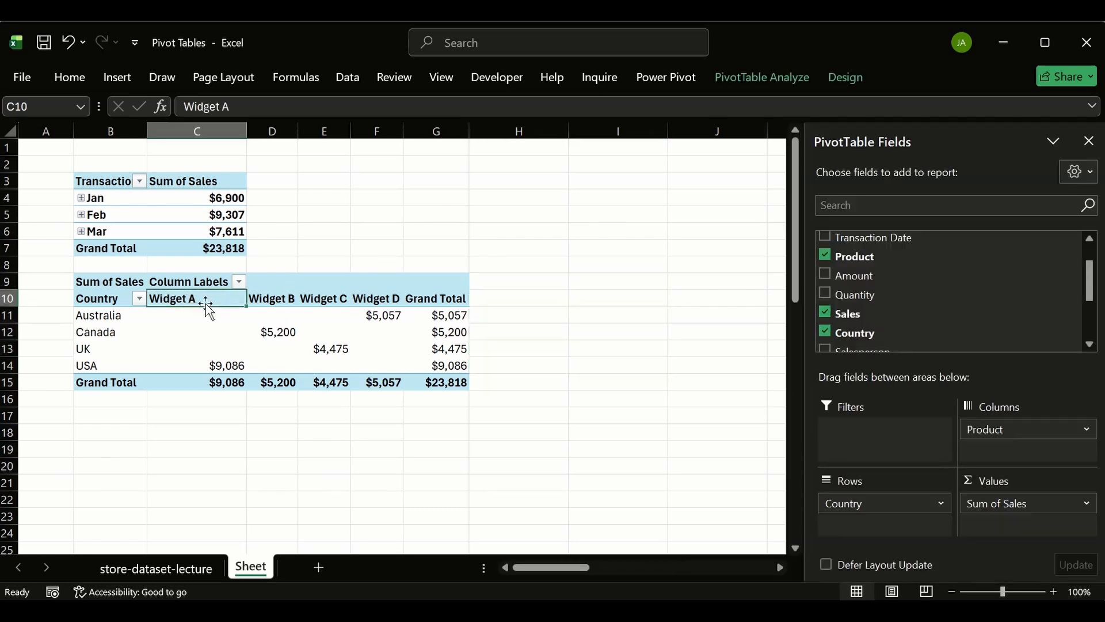
left_click(175, 315)
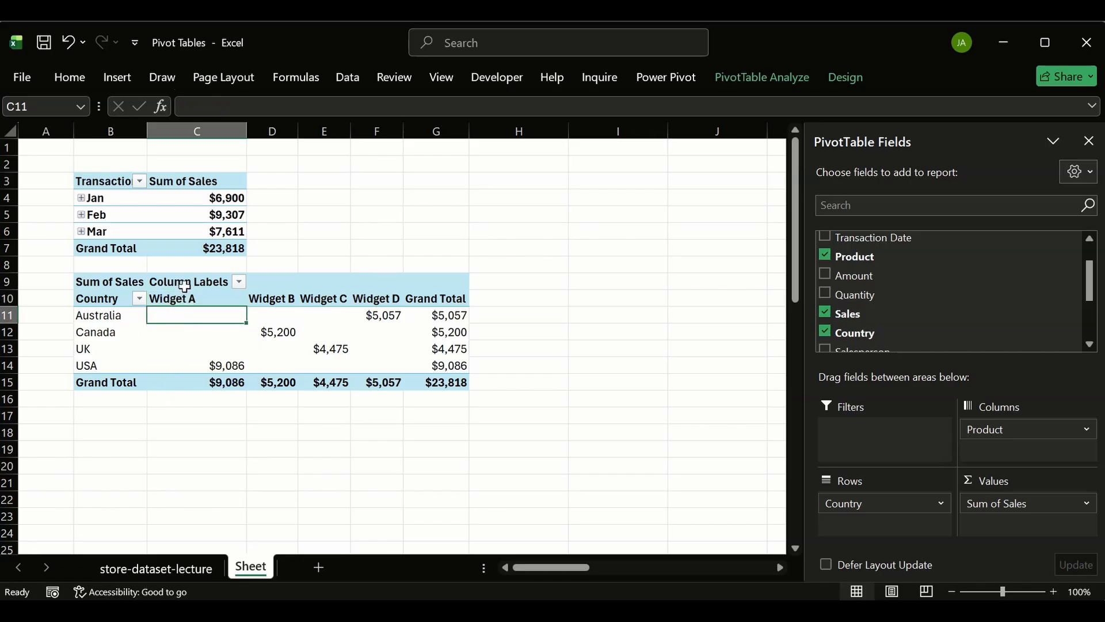
left_click(175, 328)
left_click(183, 352)
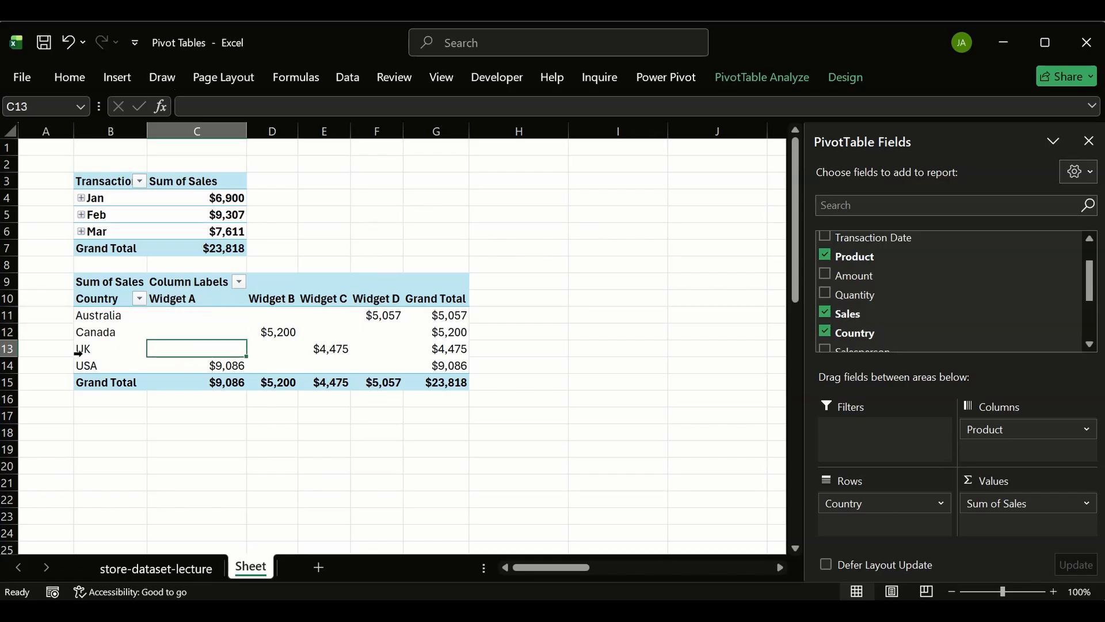
left_click(197, 366)
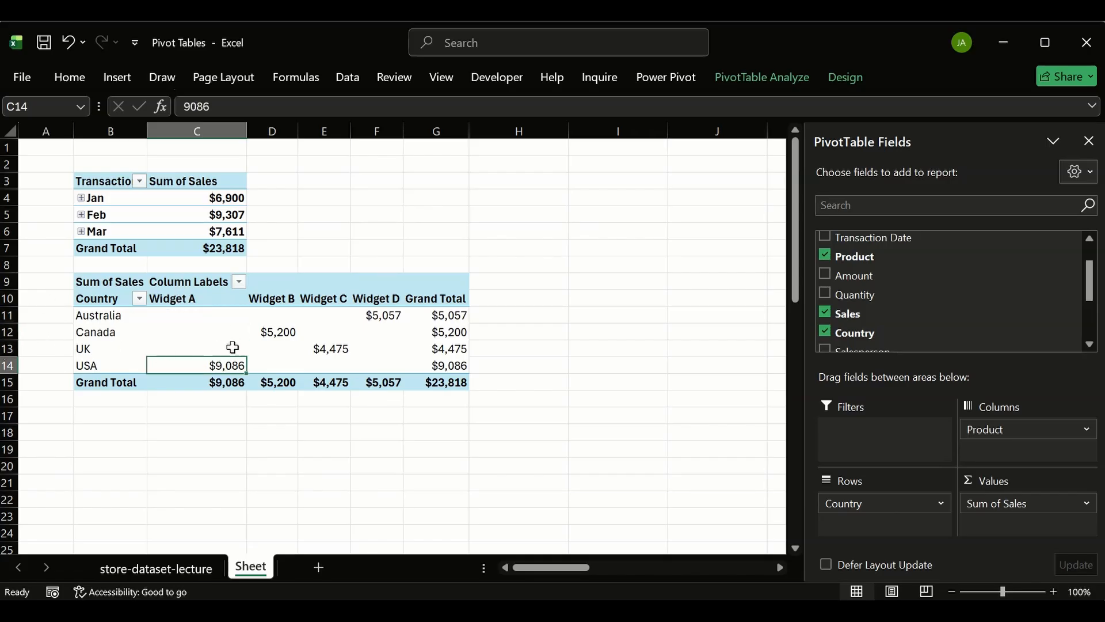
- Examine the Widget B column in D11:D14 to see which countries have sales of that product
left_click(275, 315)
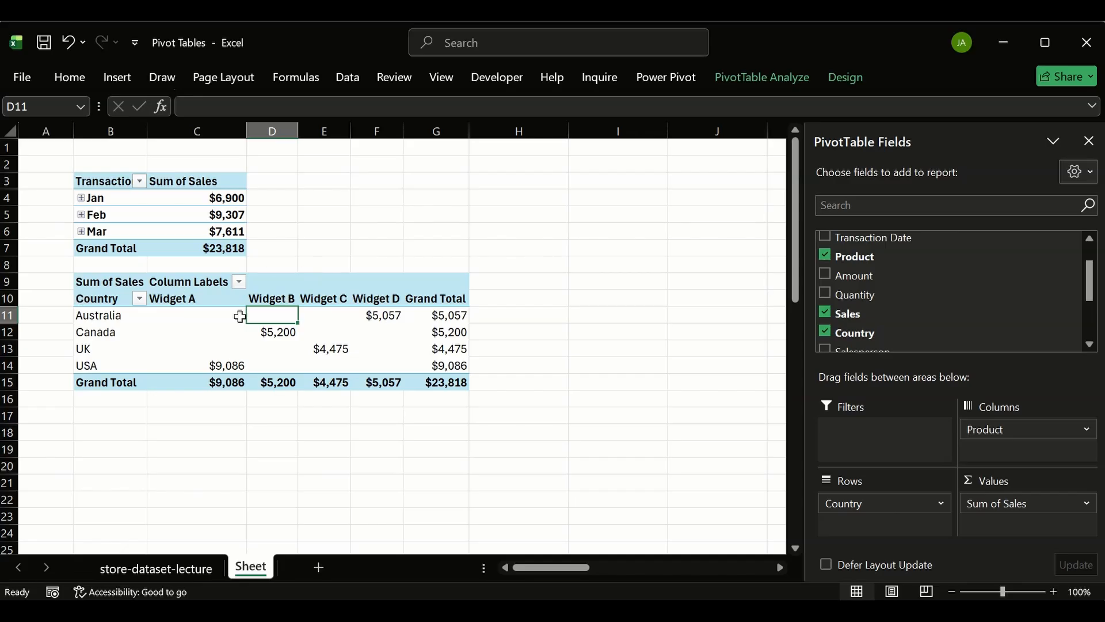
left_click(279, 332)
left_click_drag(273, 349, 282, 374)
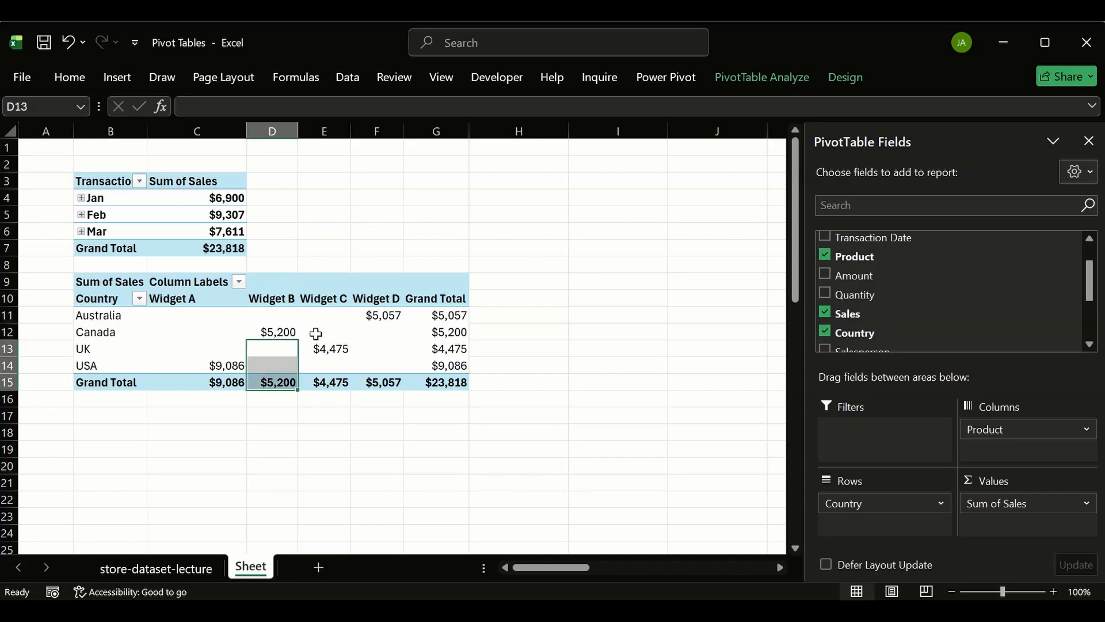
- Show the details behind the Australia and Widget C cell E11, and delete the resulting Detail1 sheet
left_click(329, 317)
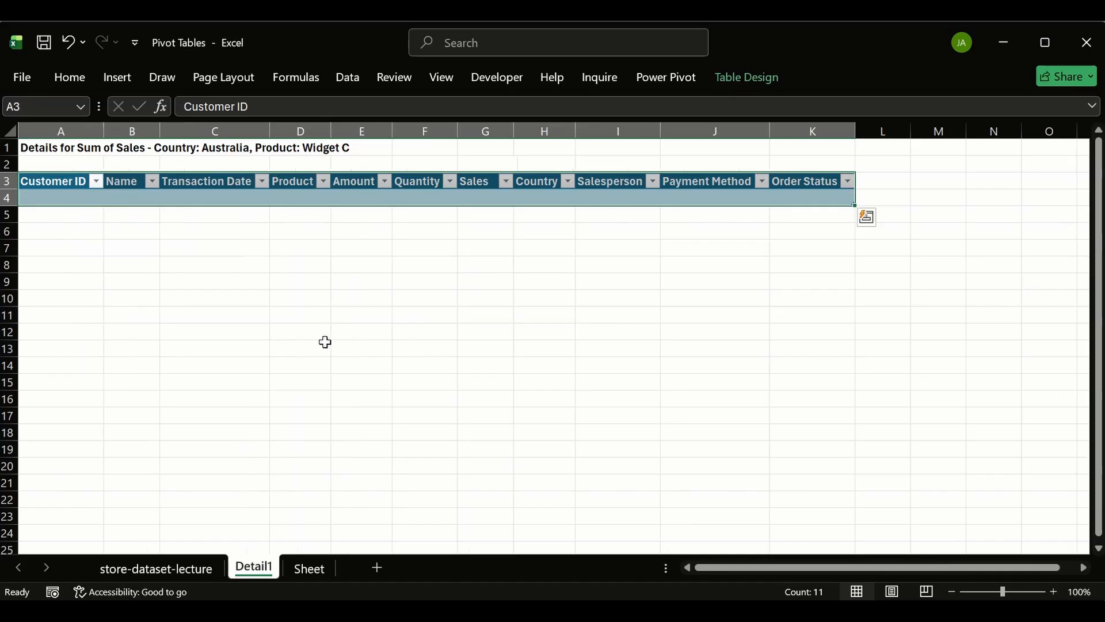
right_click(263, 575)
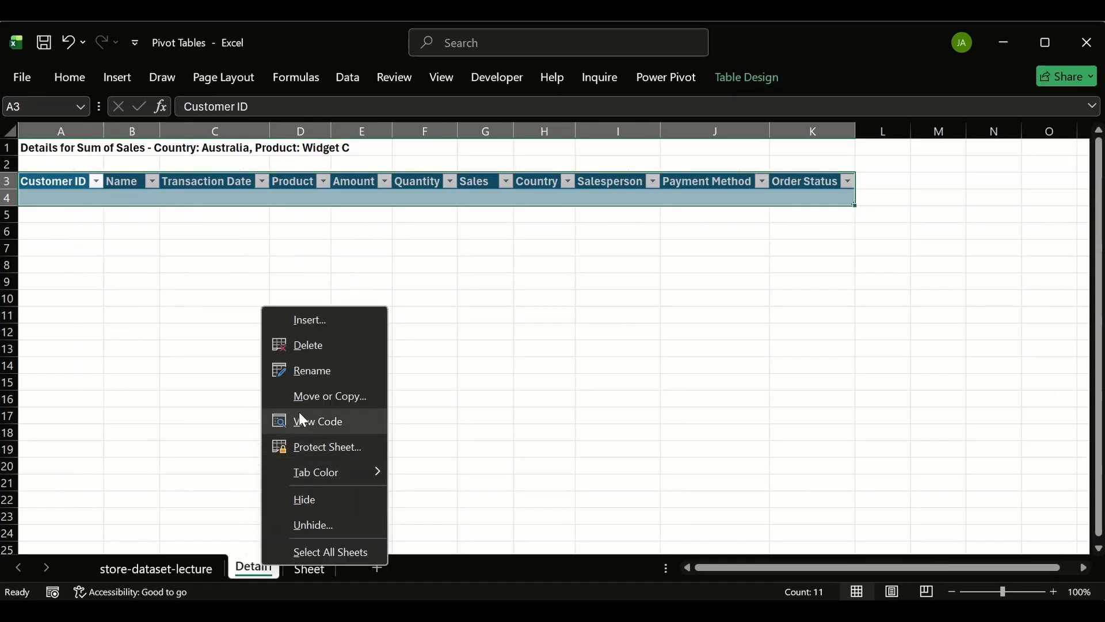
left_click(307, 343)
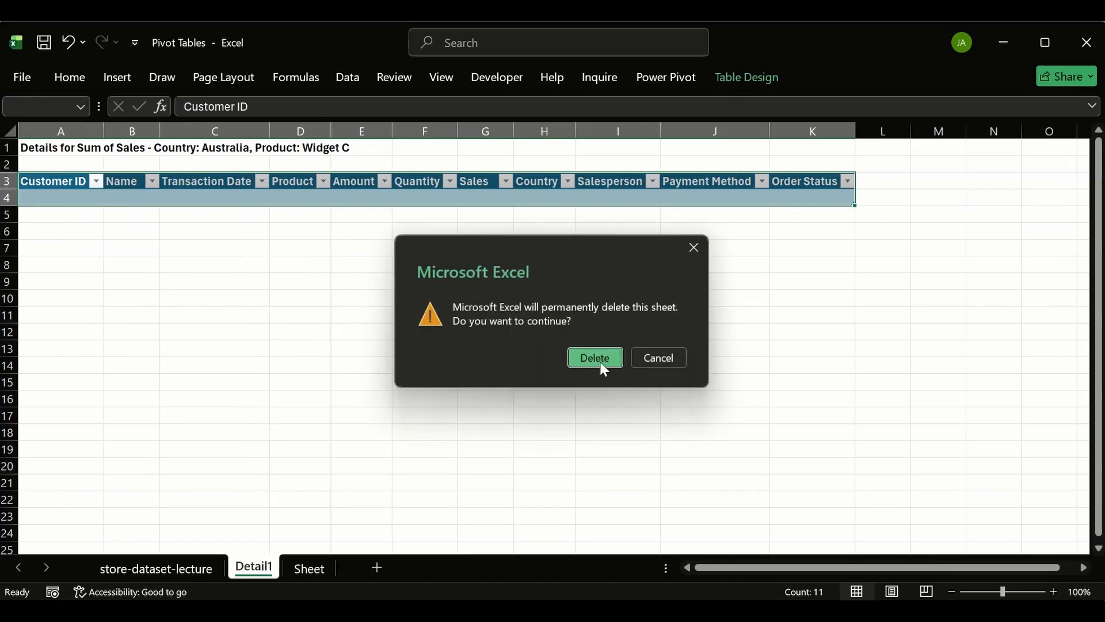
left_click(600, 361)
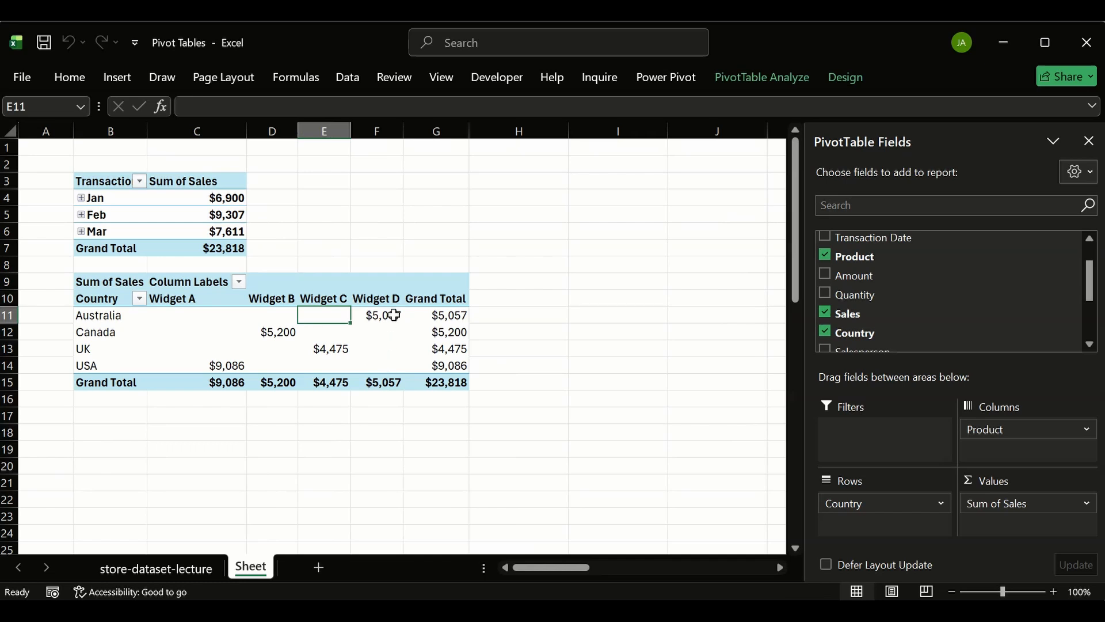
- Examine the Widget C sales of Canada and the UK and the Widget D sales of Australia
left_click(326, 332)
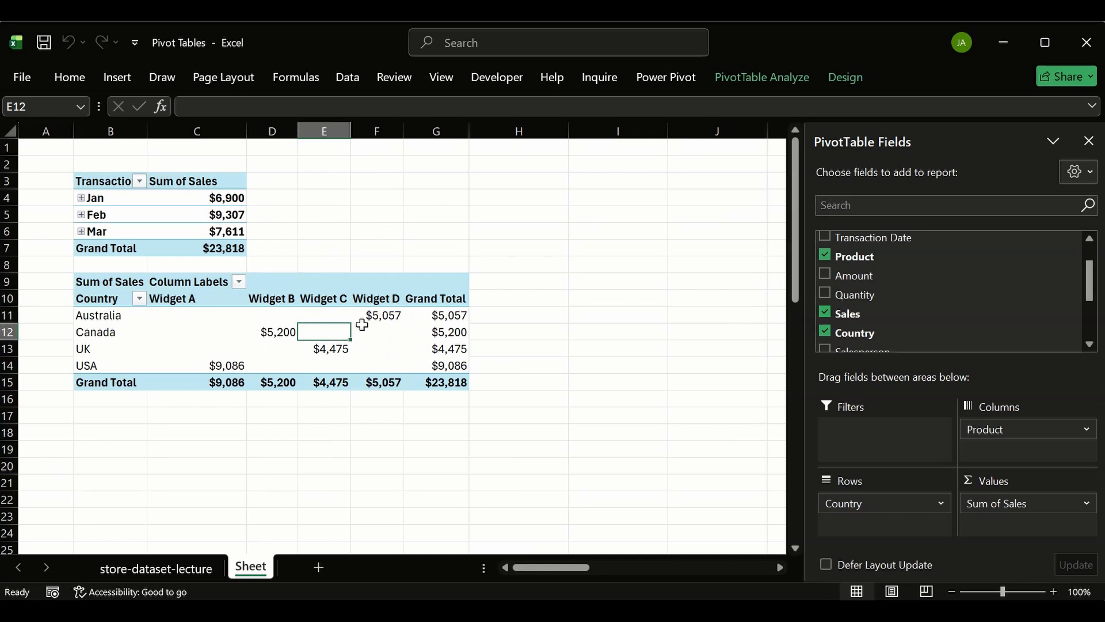
left_click(340, 346)
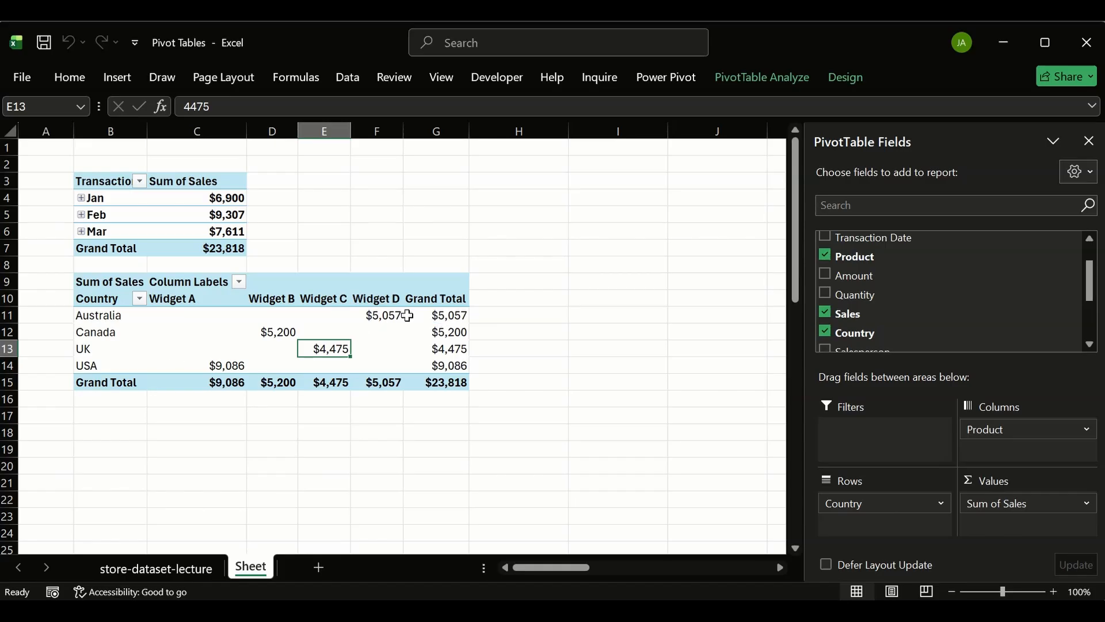
left_click(383, 316)
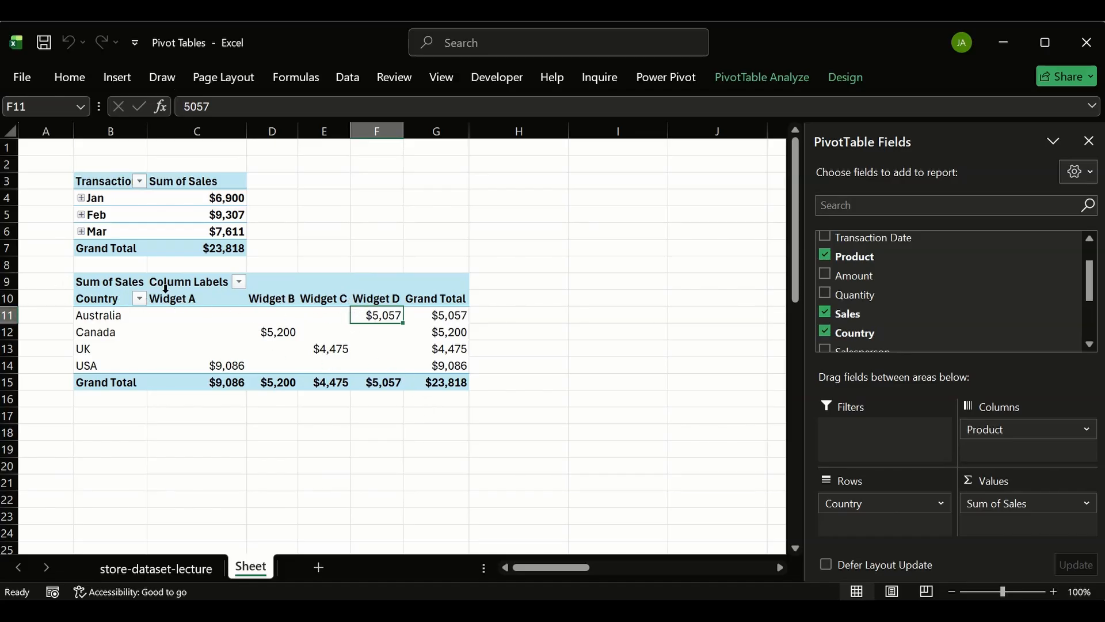
- Compare the product headers Widget A to Widget D with the country rows to see which product each country sells
left_click(226, 364)
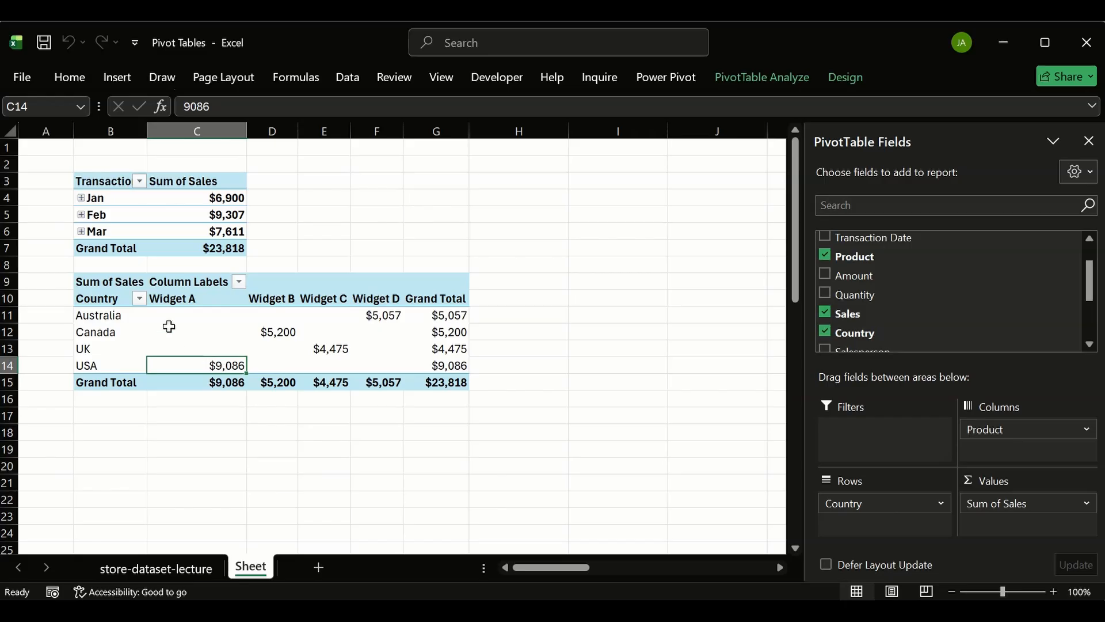
left_click(154, 292)
left_click(74, 360)
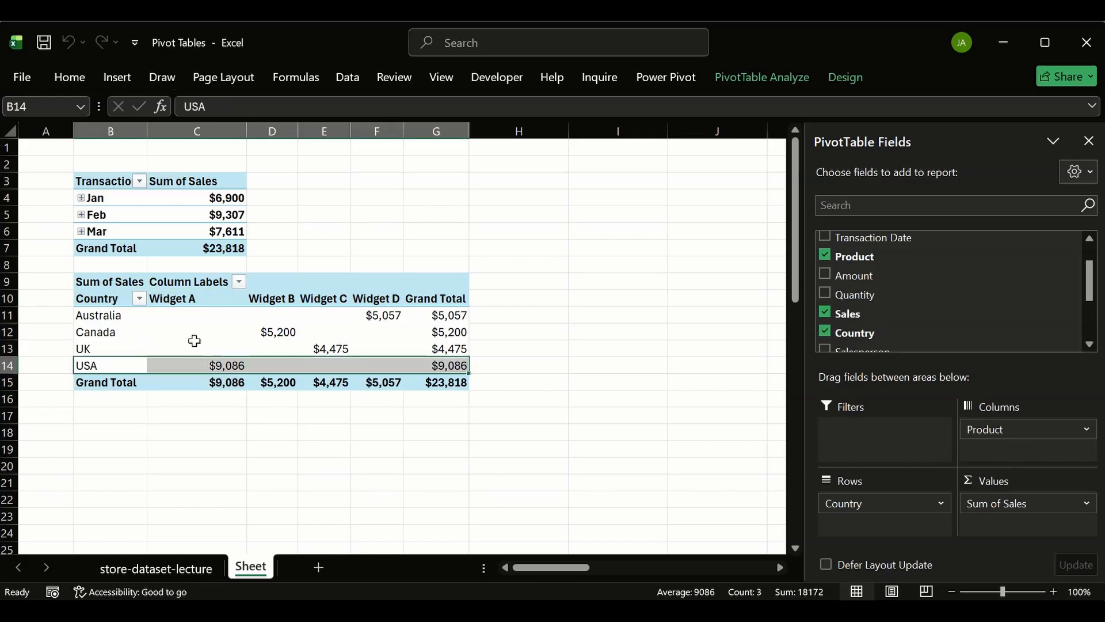
left_click(266, 299)
left_click(104, 339)
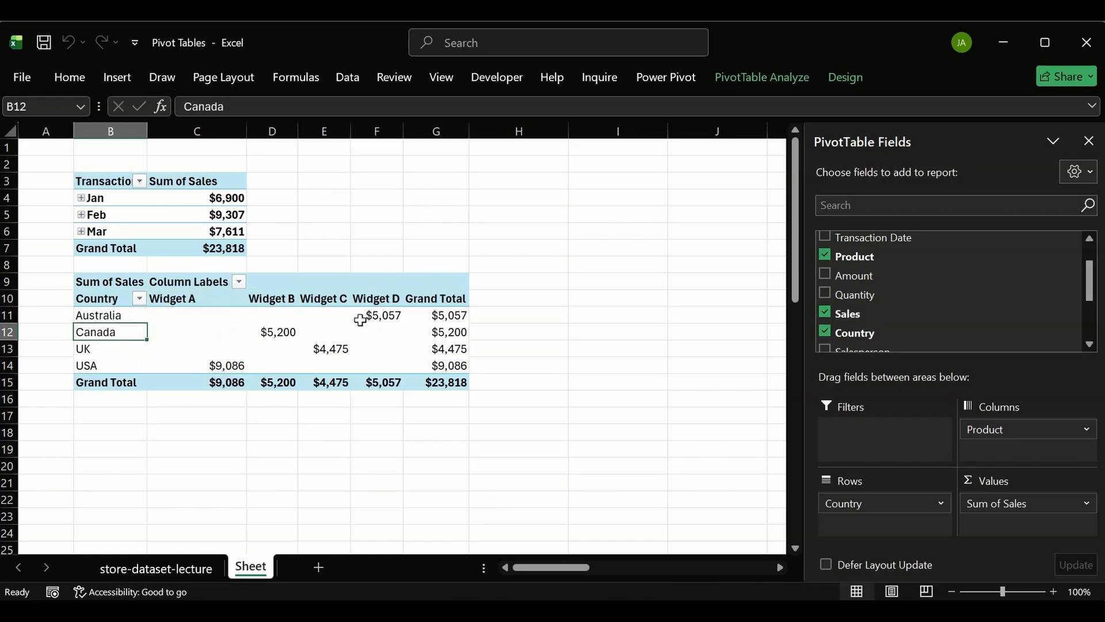
left_click(338, 302)
left_click(76, 348)
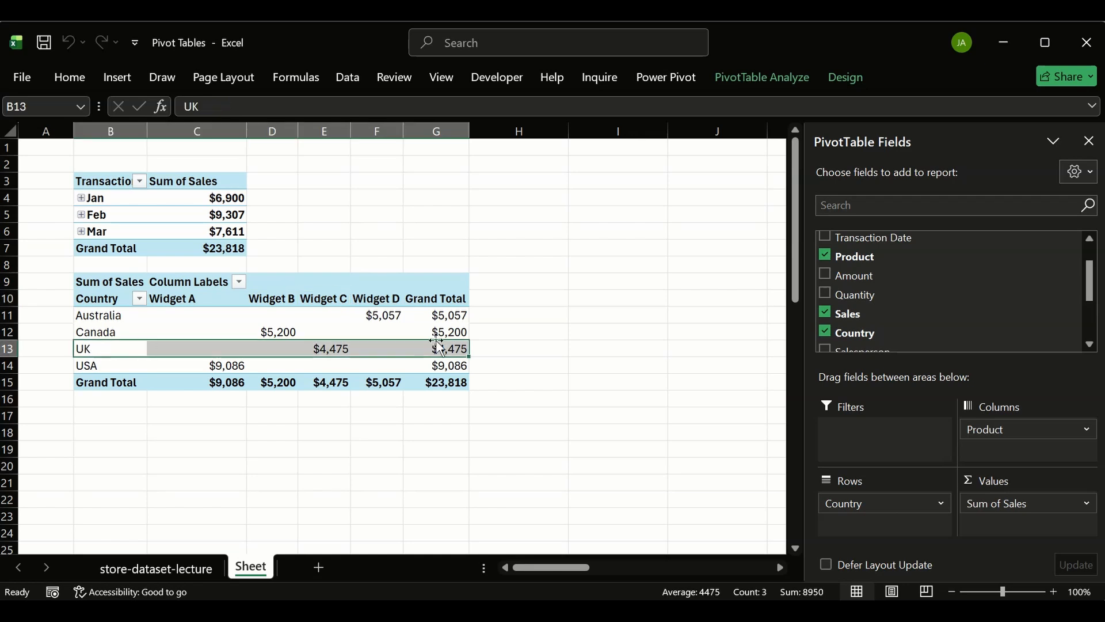
left_click(393, 300)
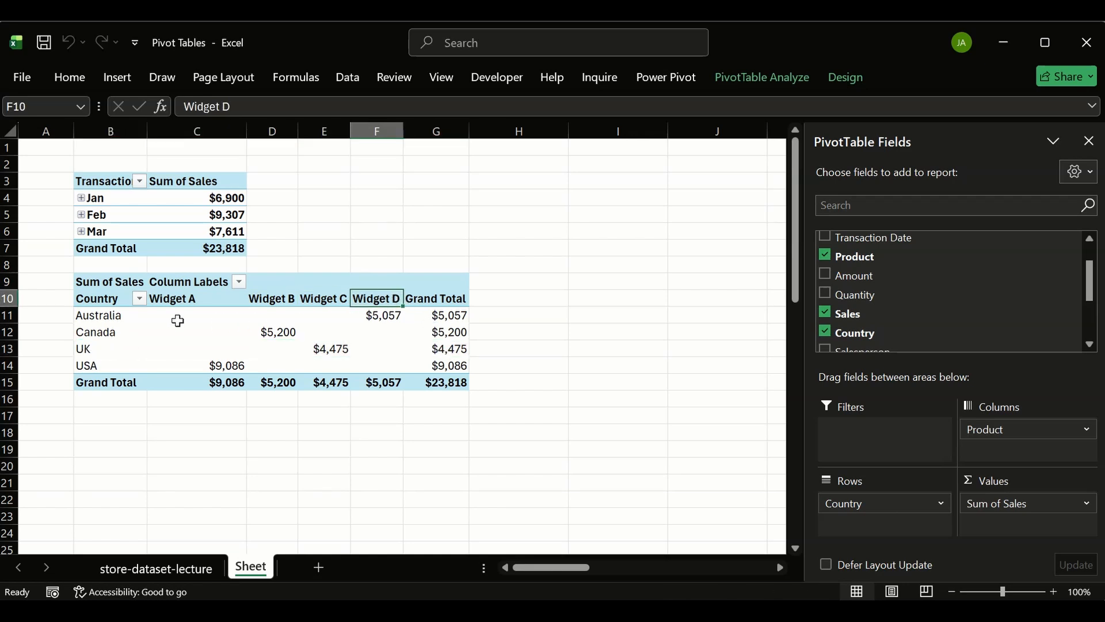
left_click(112, 316)
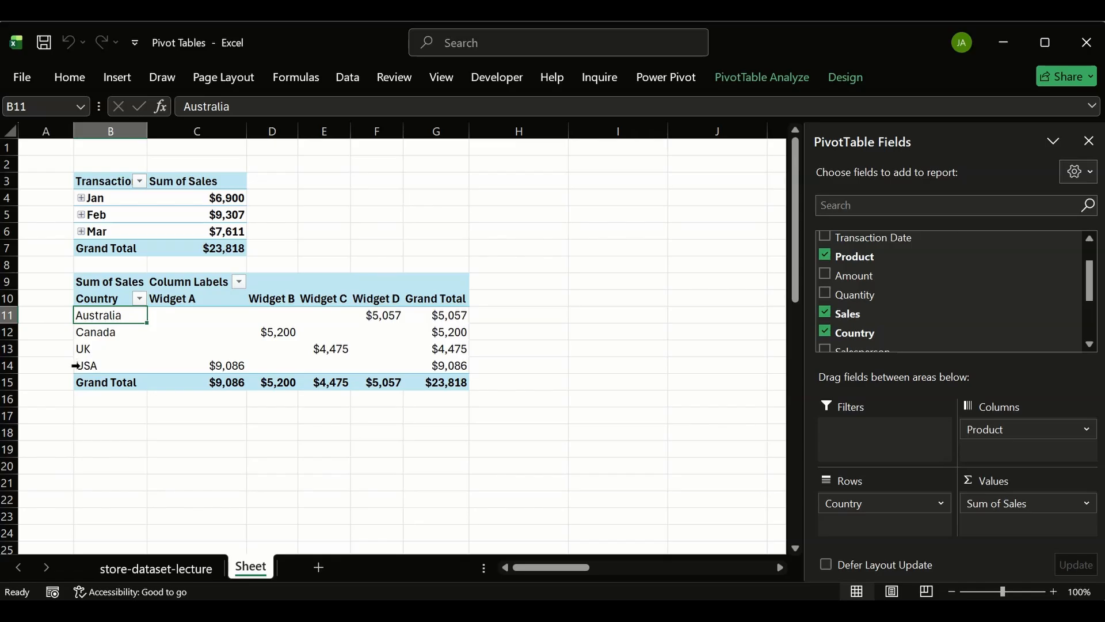
left_click(75, 316)
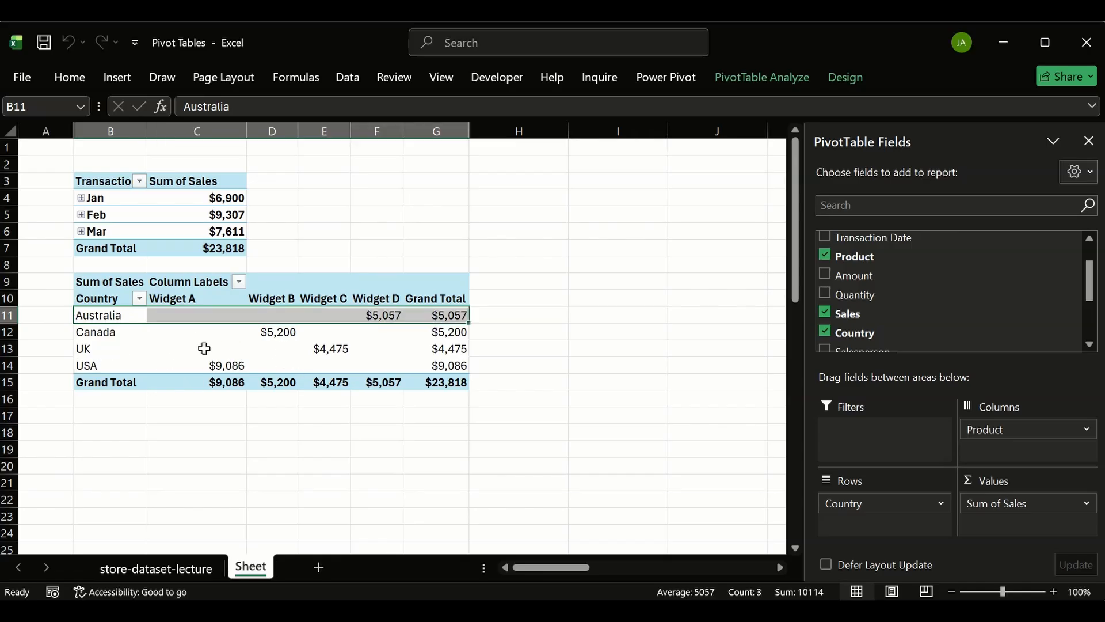
- Examine the Widget A cells C11:C13 for Australia, Canada and the UK
mouse_move(204, 347)
left_click(224, 351)
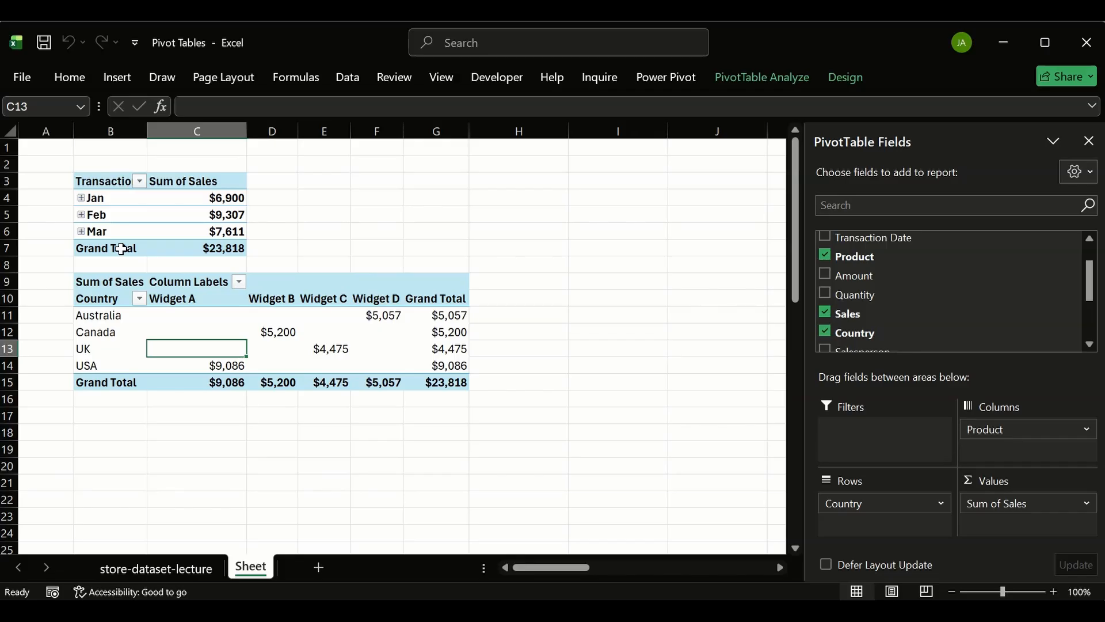
left_click_drag(195, 315, 198, 350)
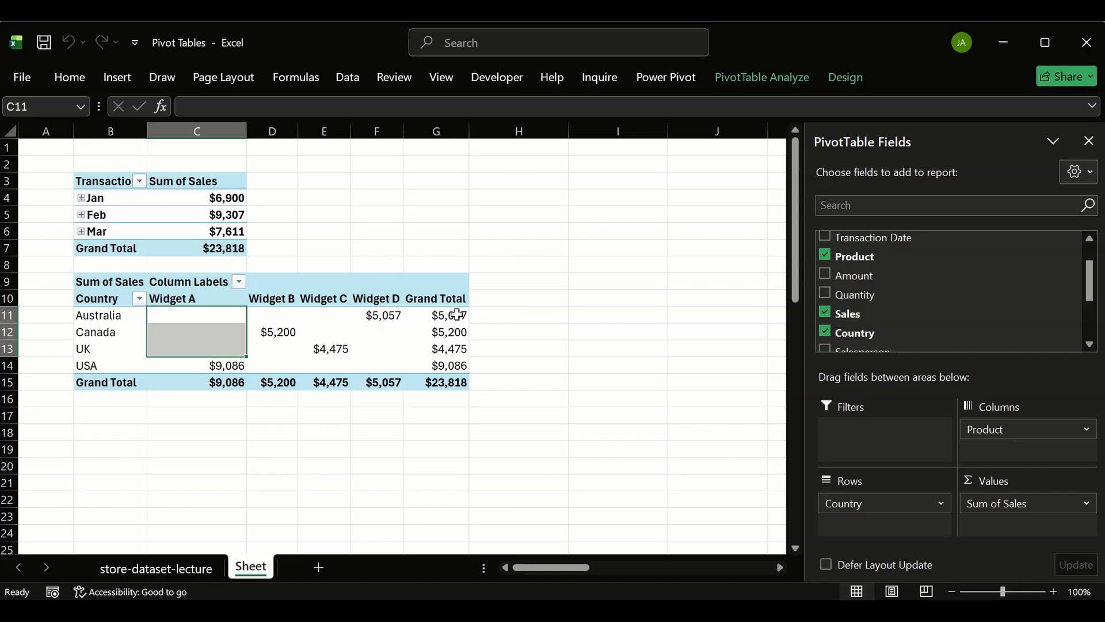
left_click(198, 330)
left_click_drag(190, 313, 188, 348)
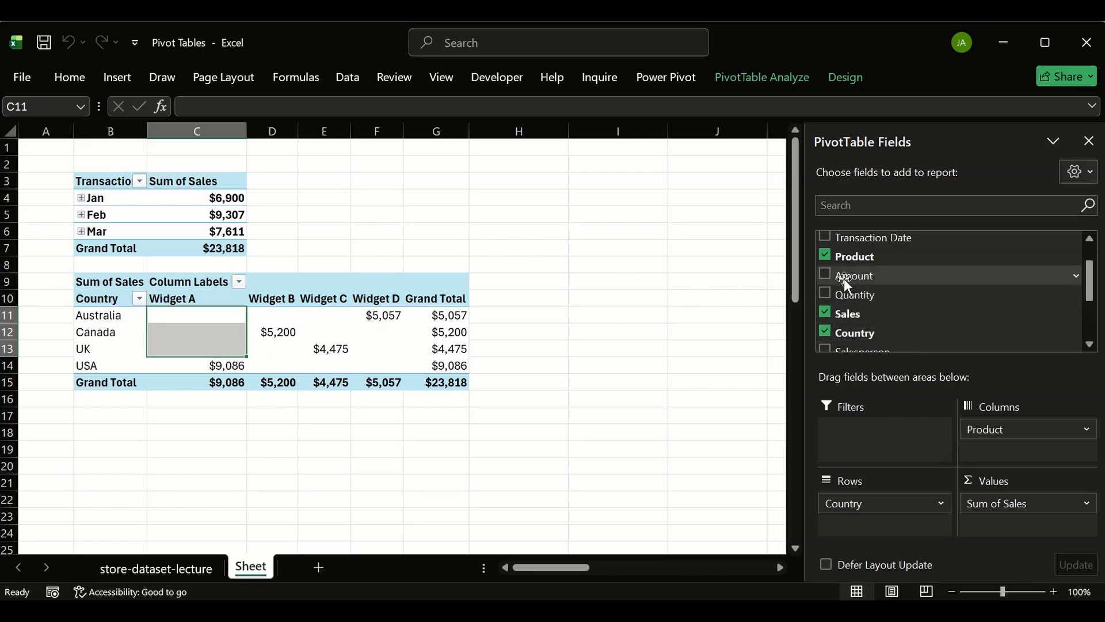
scroll(870, 253, "up", 1)
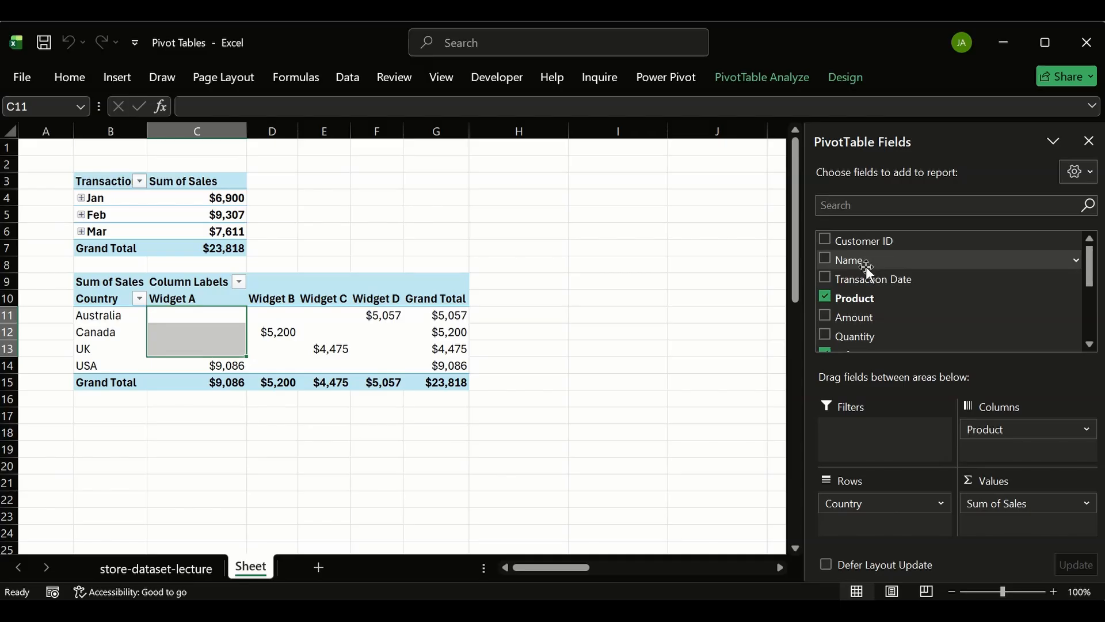
scroll(866, 266, "down", 2)
left_click(825, 289)
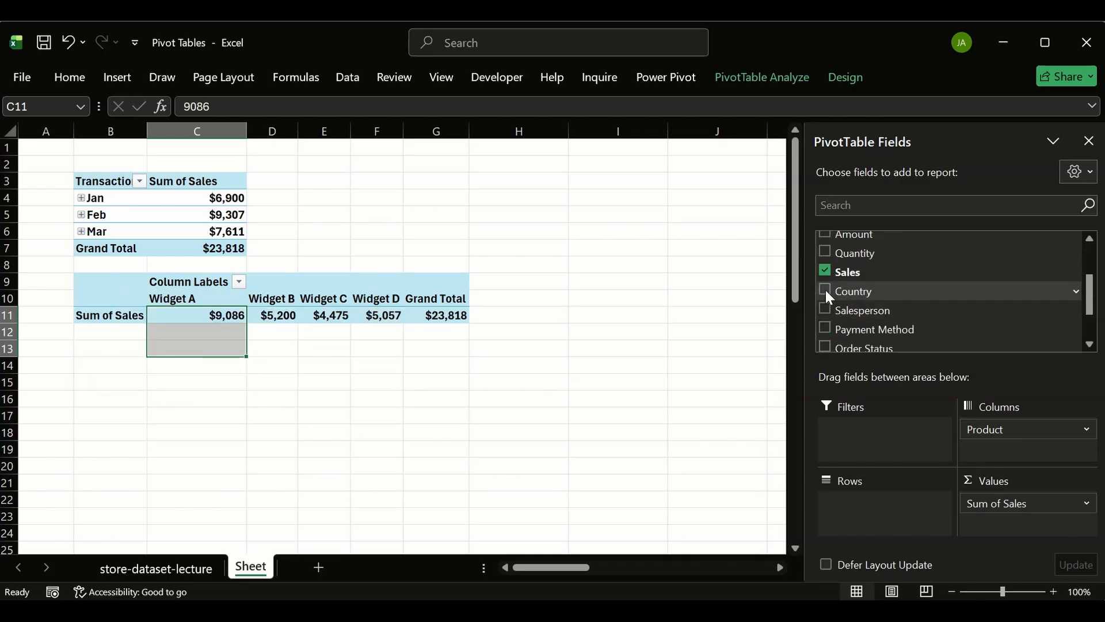
left_click(825, 289)
- Remove the Product field from the columns of the Country pivot table at B9
scroll(827, 294, "down", 2)
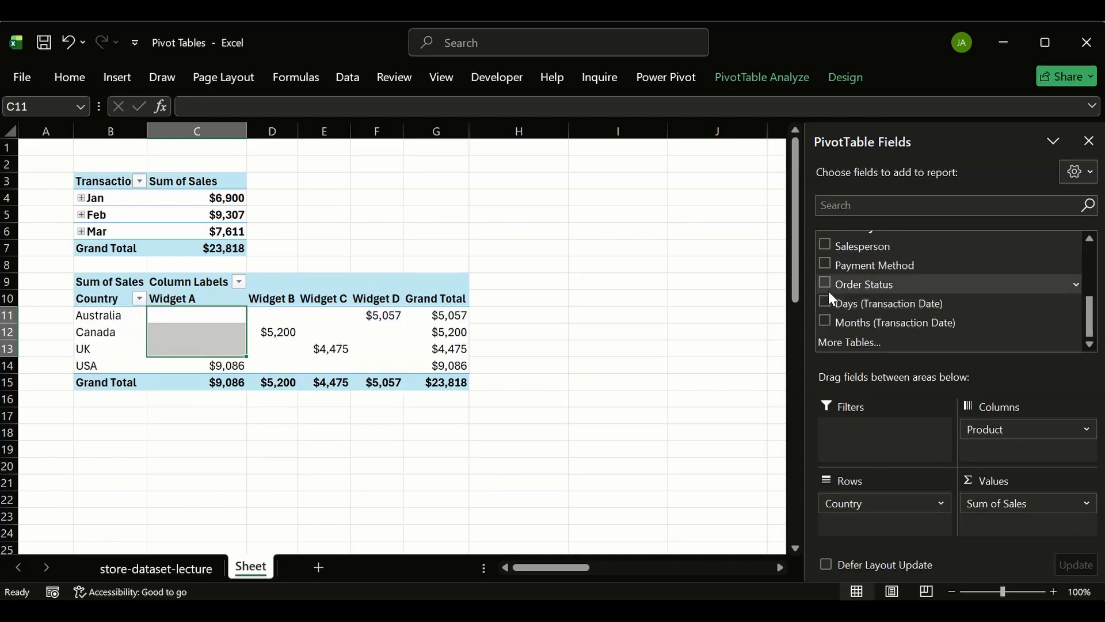
scroll(827, 291, "up", 3)
left_click(825, 297)
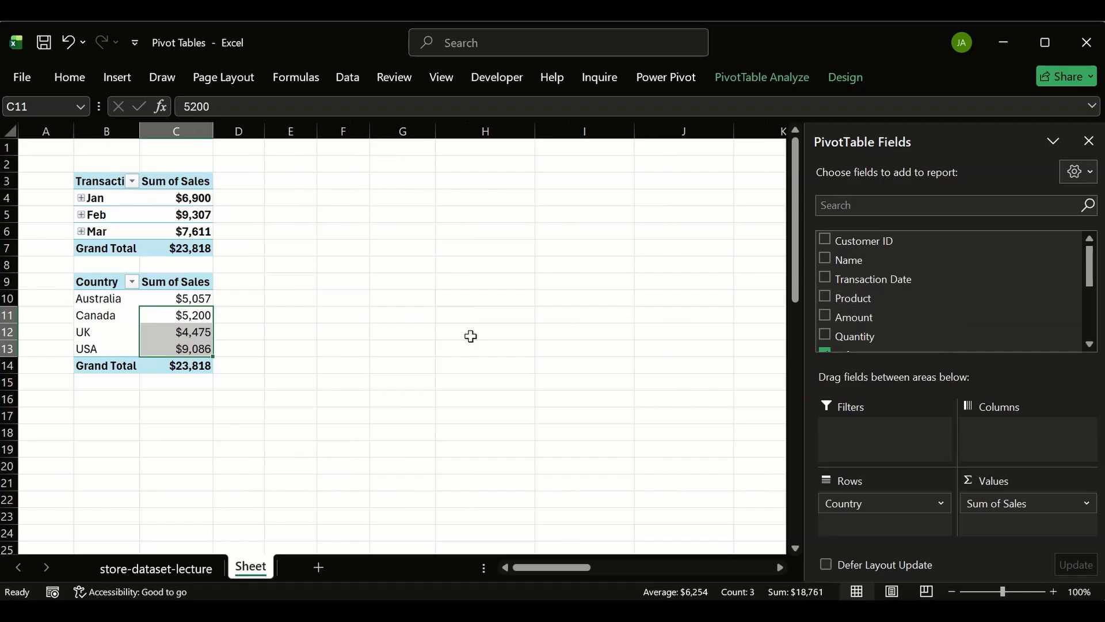
left_click(384, 345)
left_click(193, 296)
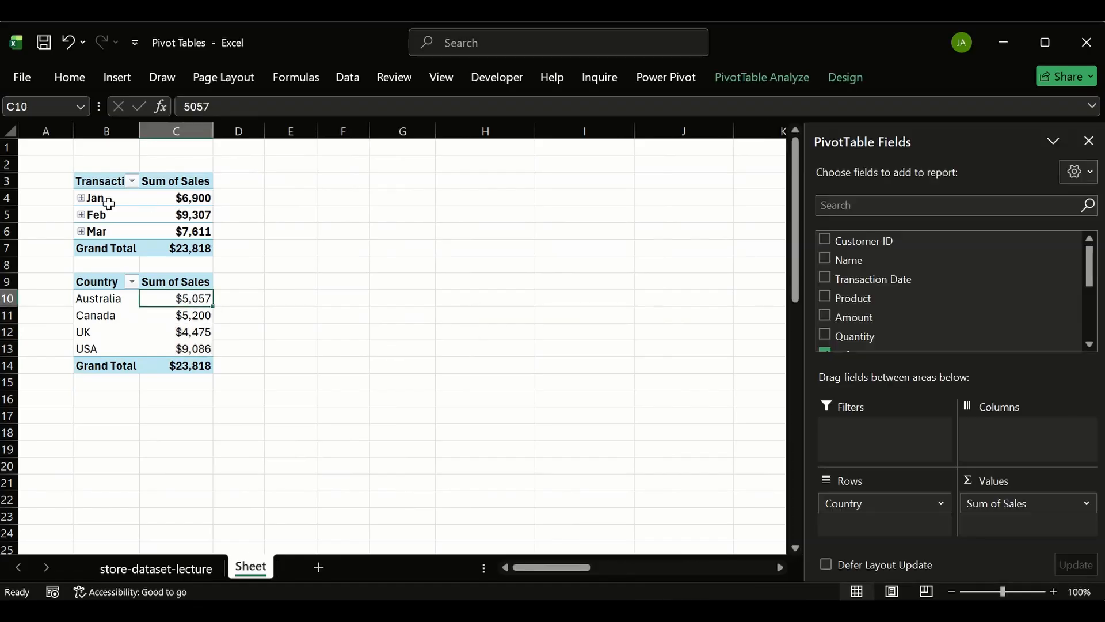
- Try to expand Jan in the monthly sales pivot table, and examine the free area E3:G7 beside it
left_click(82, 200)
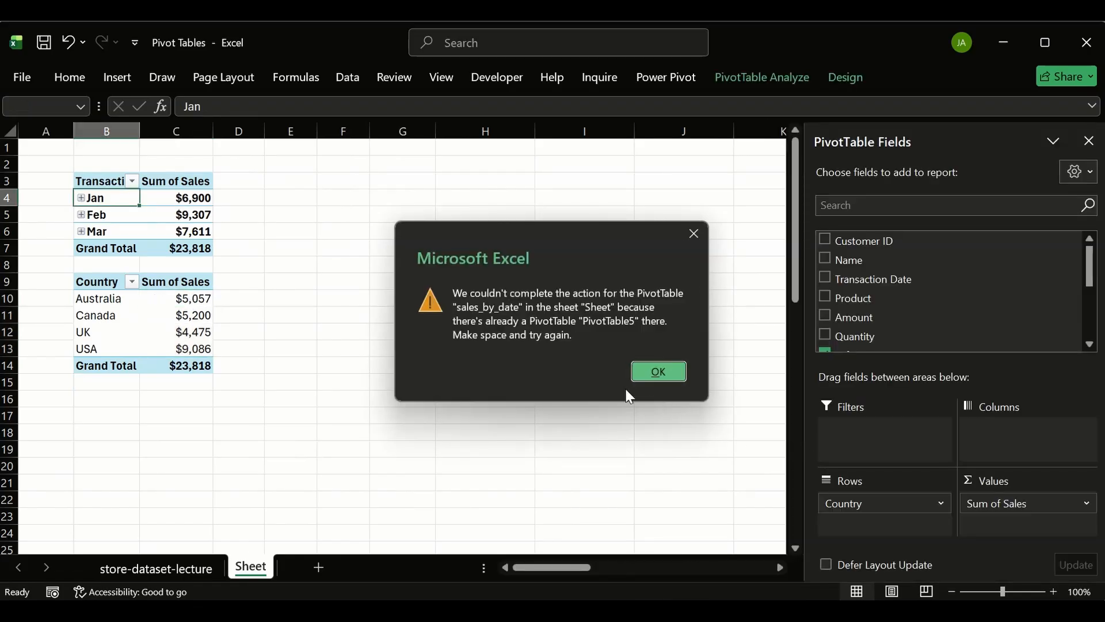
left_click(695, 234)
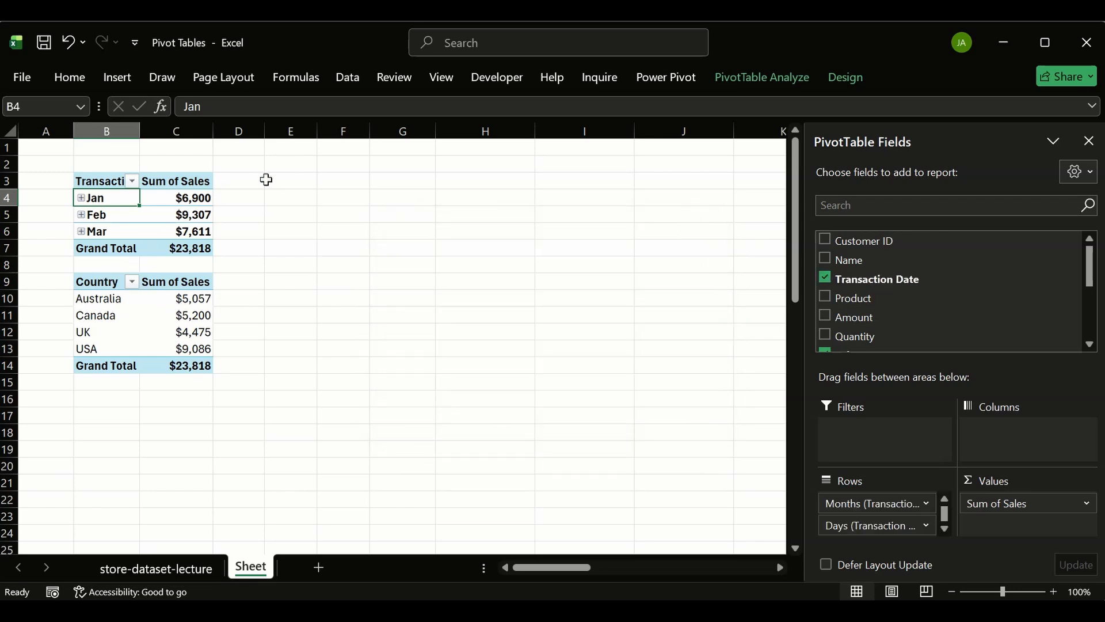
left_click_drag(279, 180, 391, 248)
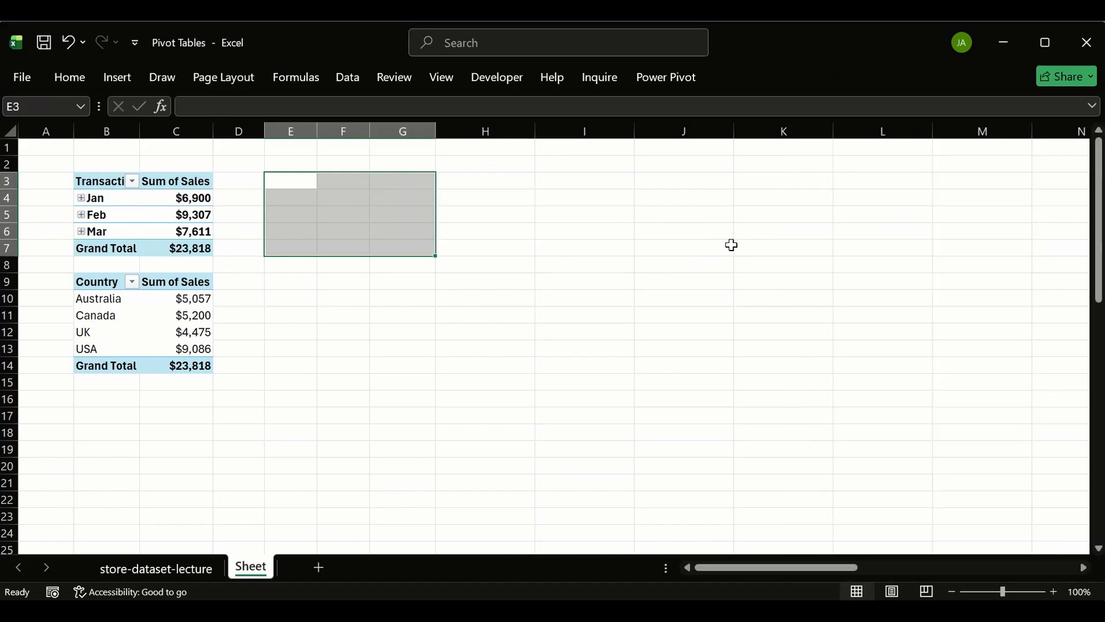
left_click(384, 210)
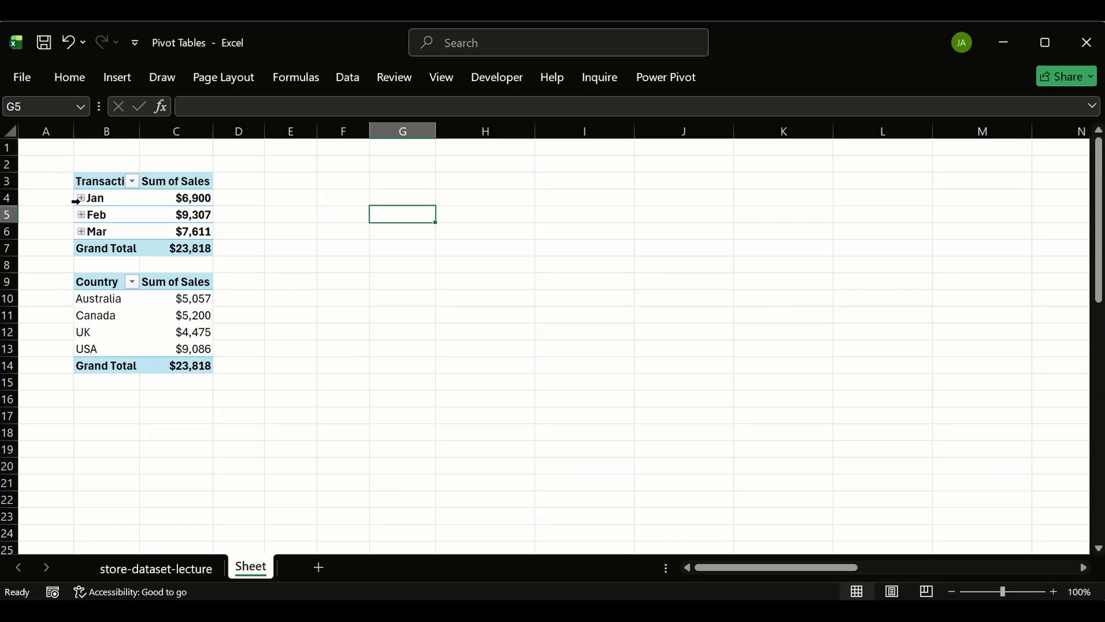
- Check the Country pivot table's range B9:C14 and try again to expand Jan in the monthly pivot table above it
left_click_drag(97, 284, 184, 369)
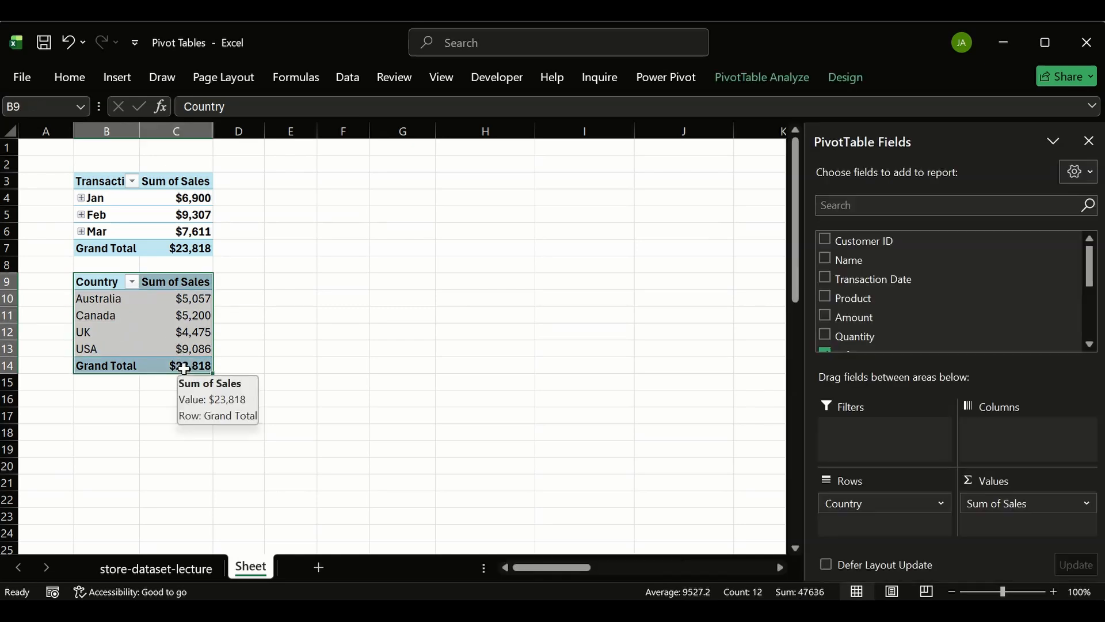
left_click(82, 198)
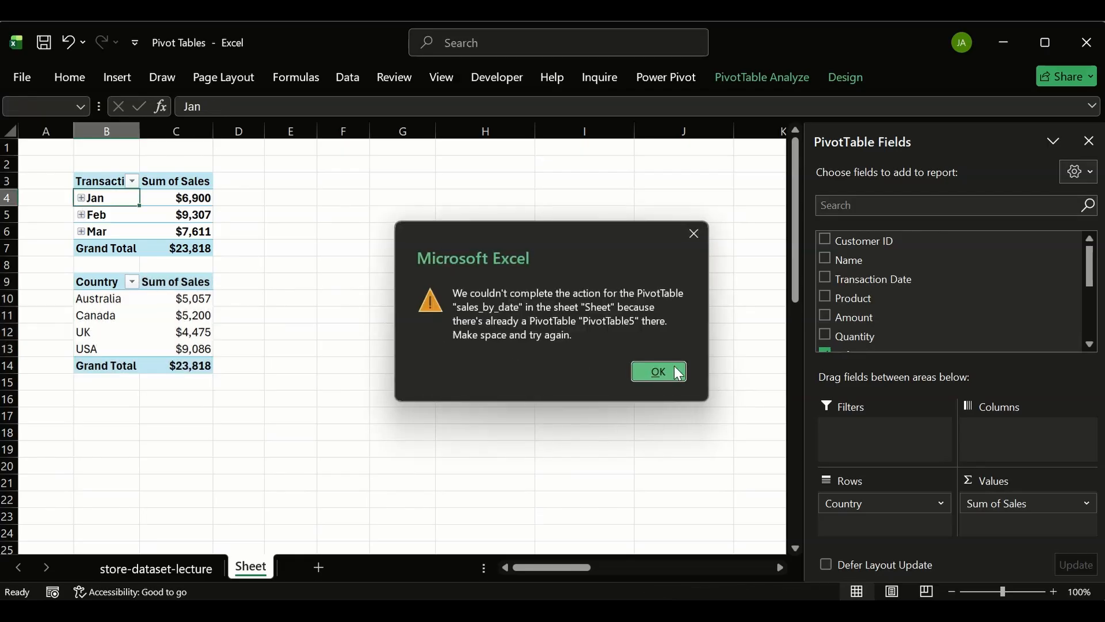
left_click(658, 372)
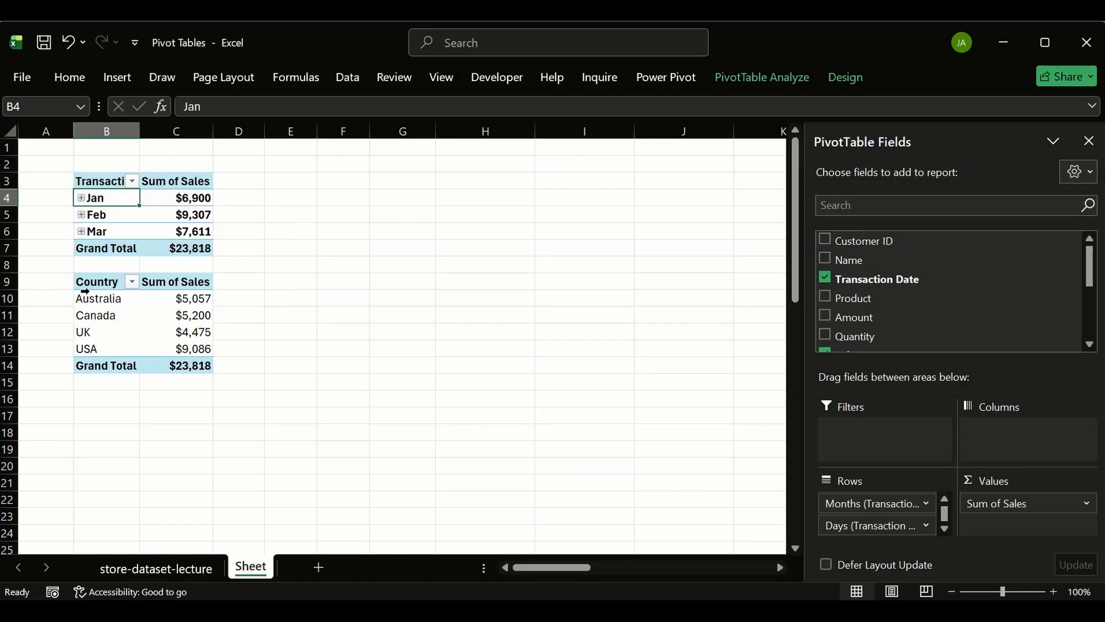
- Try relocating the Country pivot table from B9:C14 to start at E3, and undo the move
left_click_drag(93, 281, 189, 363)
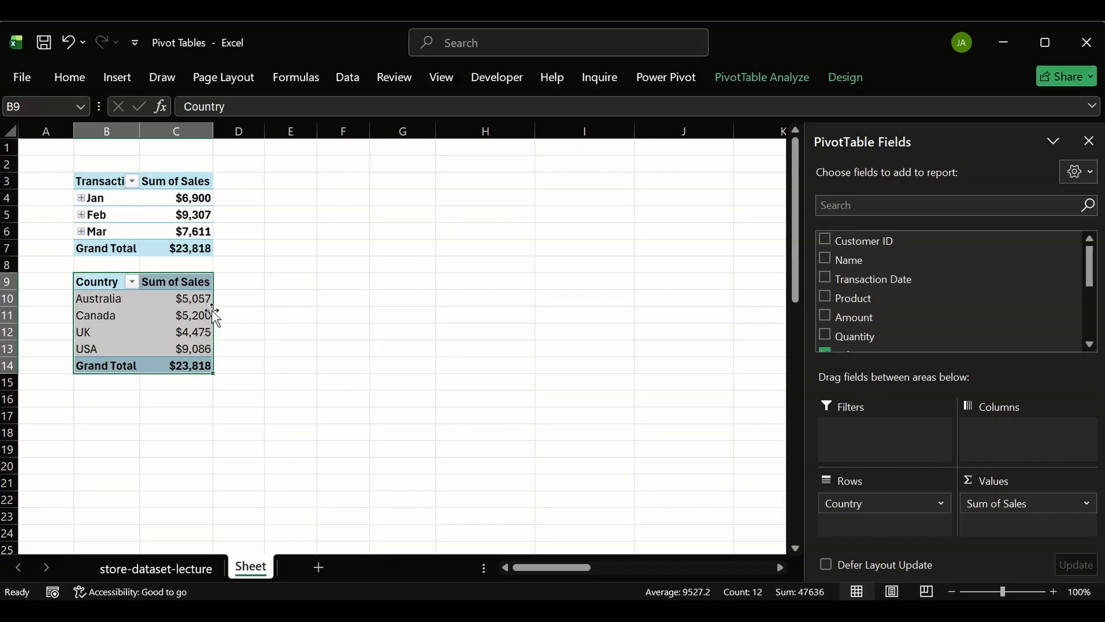
left_click_drag(209, 318, 358, 210)
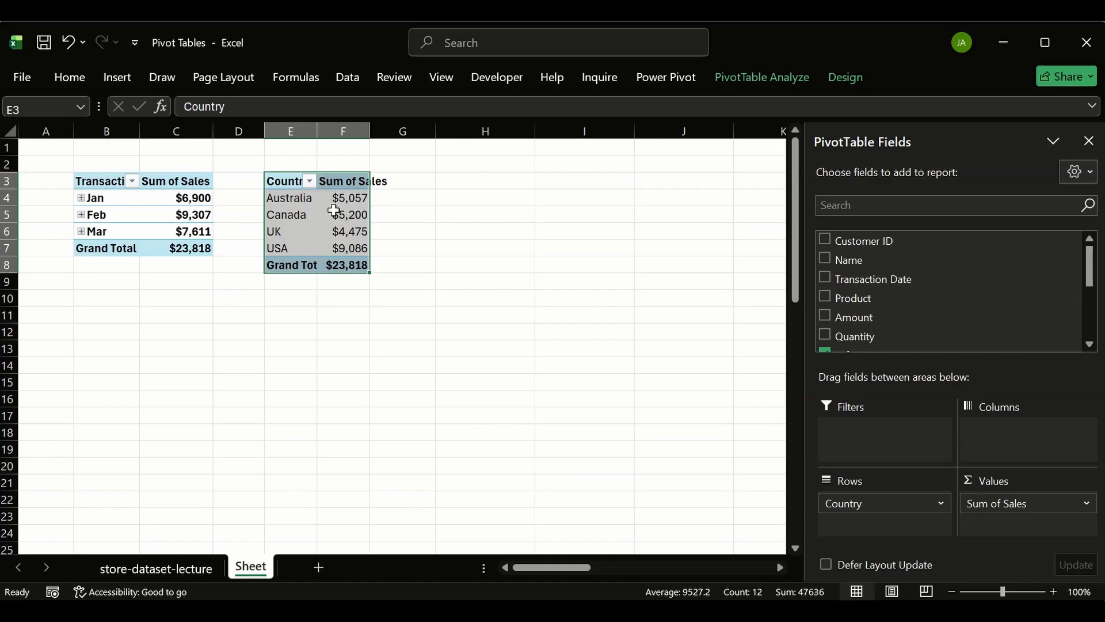
key("ctrl+z")
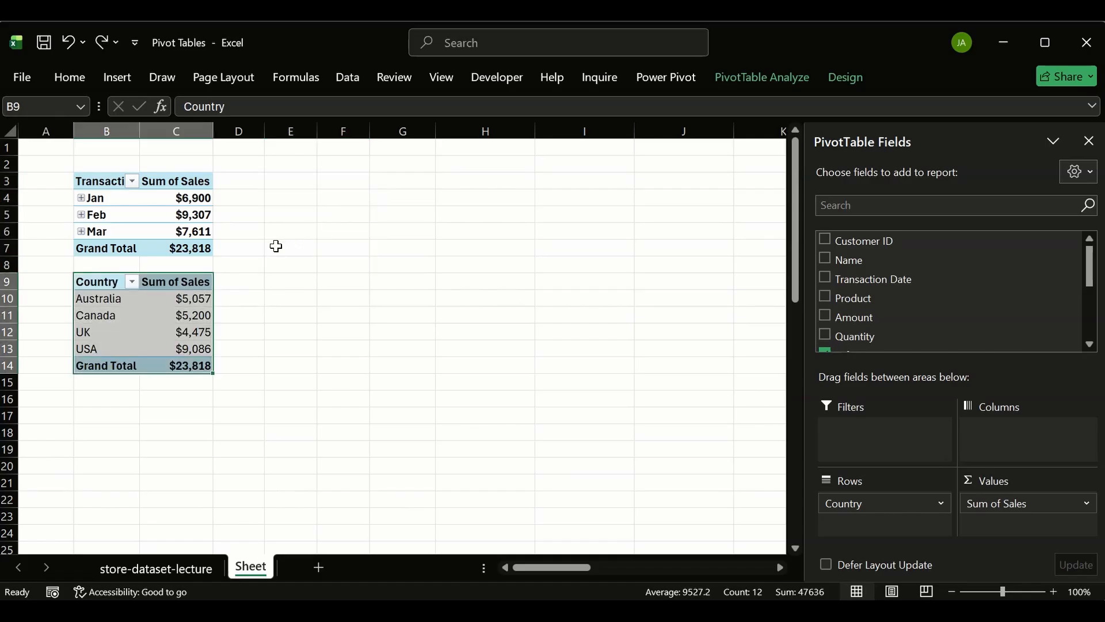
- Move the Country pivot table from B9:C14 to start at E3, beside the monthly table
key("ctrl+x")
left_click(285, 187)
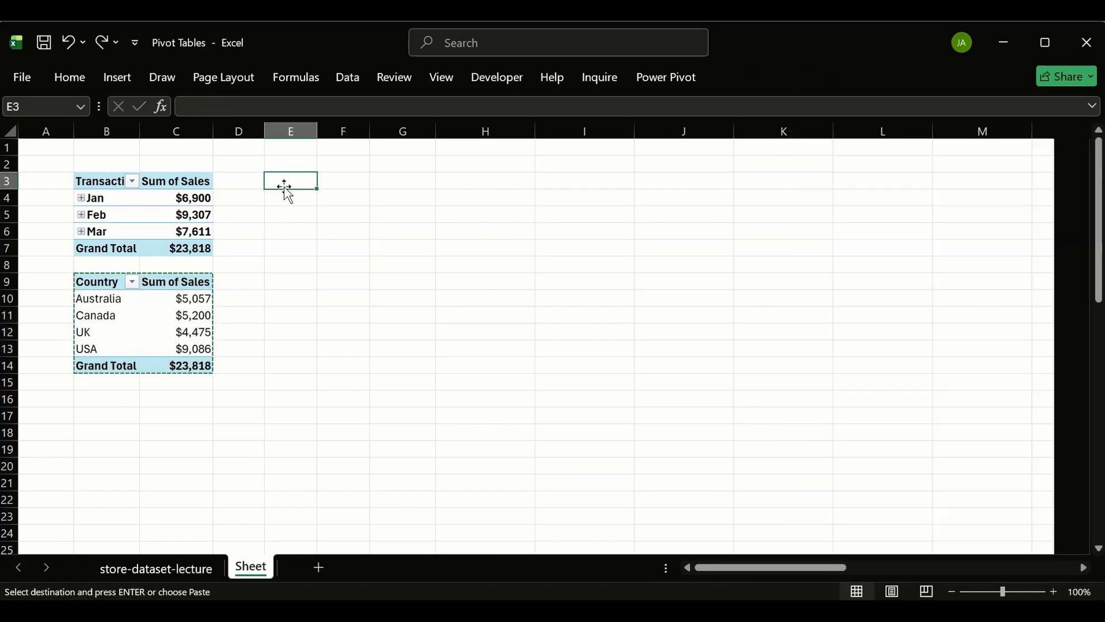
key("Return")
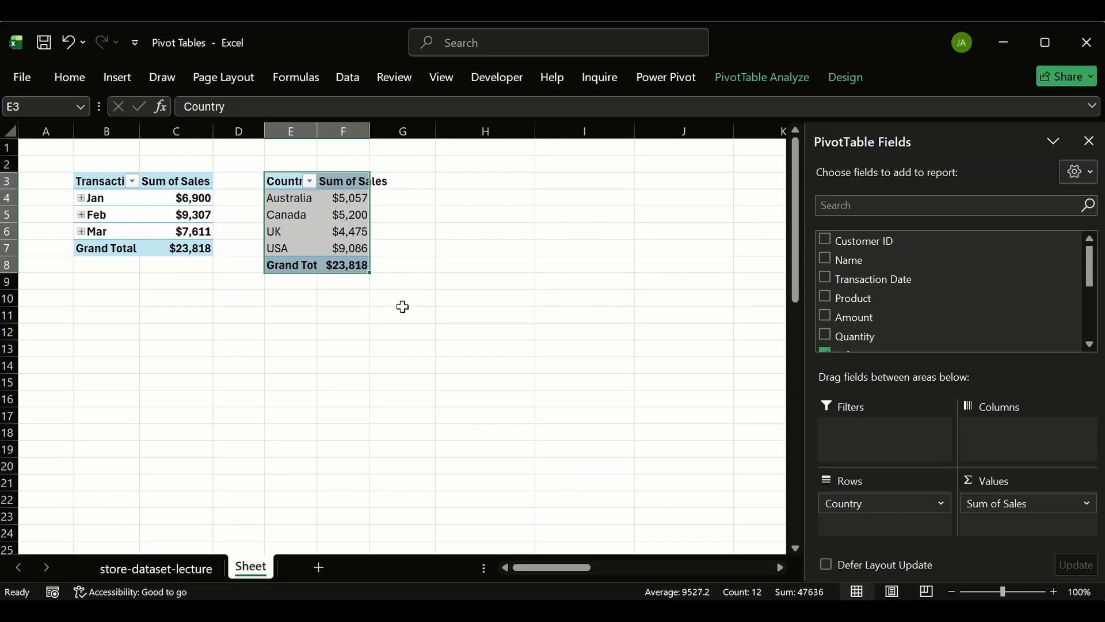
left_click(382, 311)
- AutoFit columns E and F to the contents of the Country pivot table
left_click(301, 174)
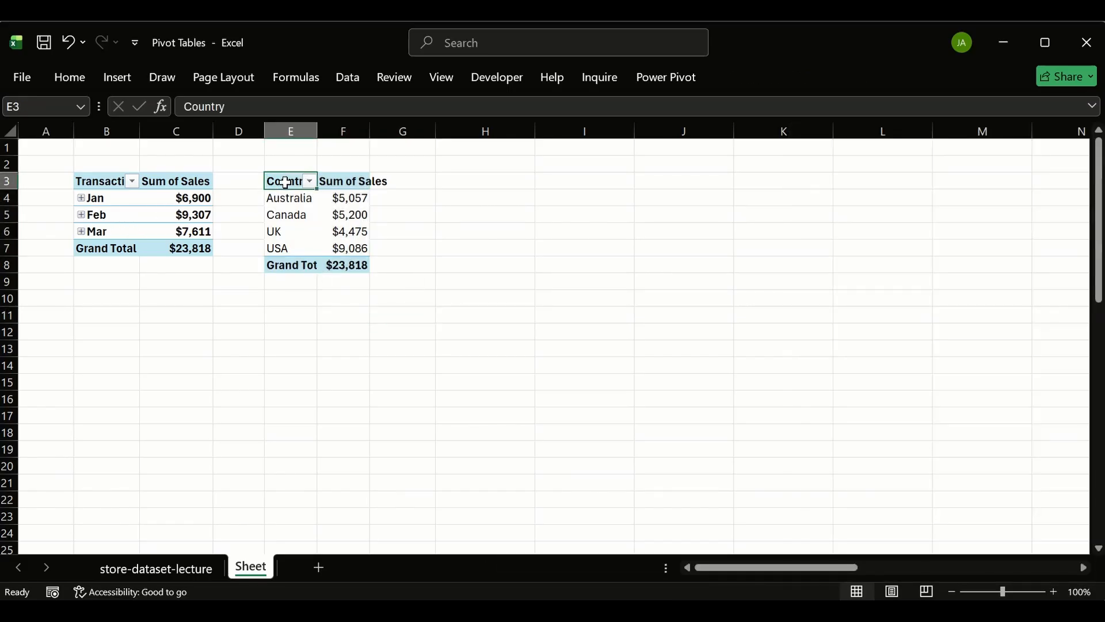
left_click(353, 181)
left_click(365, 288)
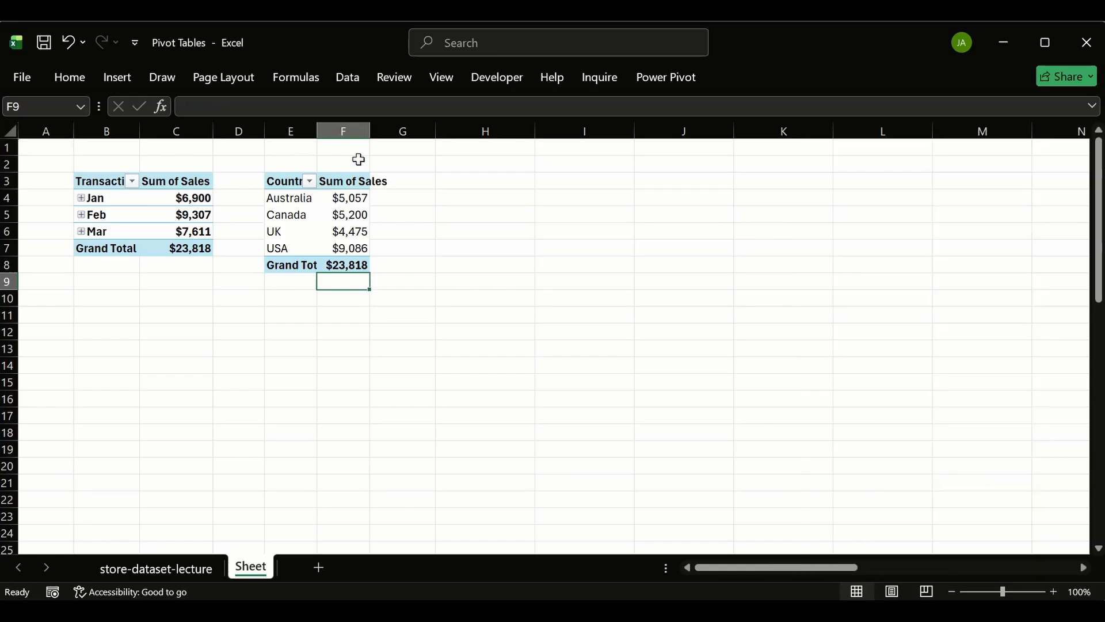
double_click(371, 130)
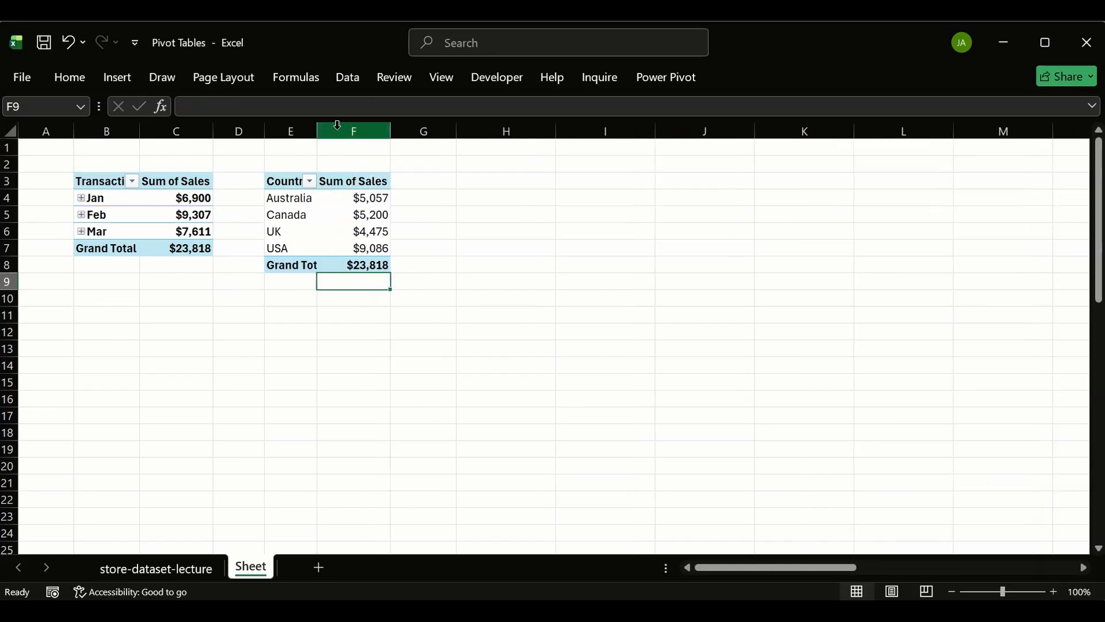
double_click(316, 124)
- Rename the Country pivot table as sales_by_country
left_click(291, 185)
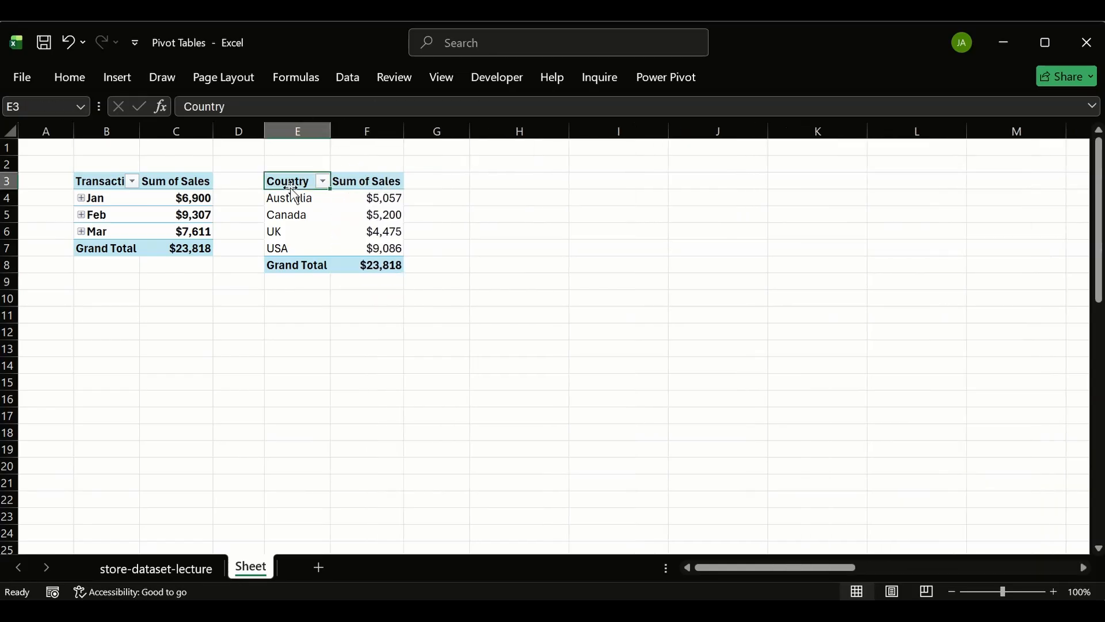
left_click(772, 73)
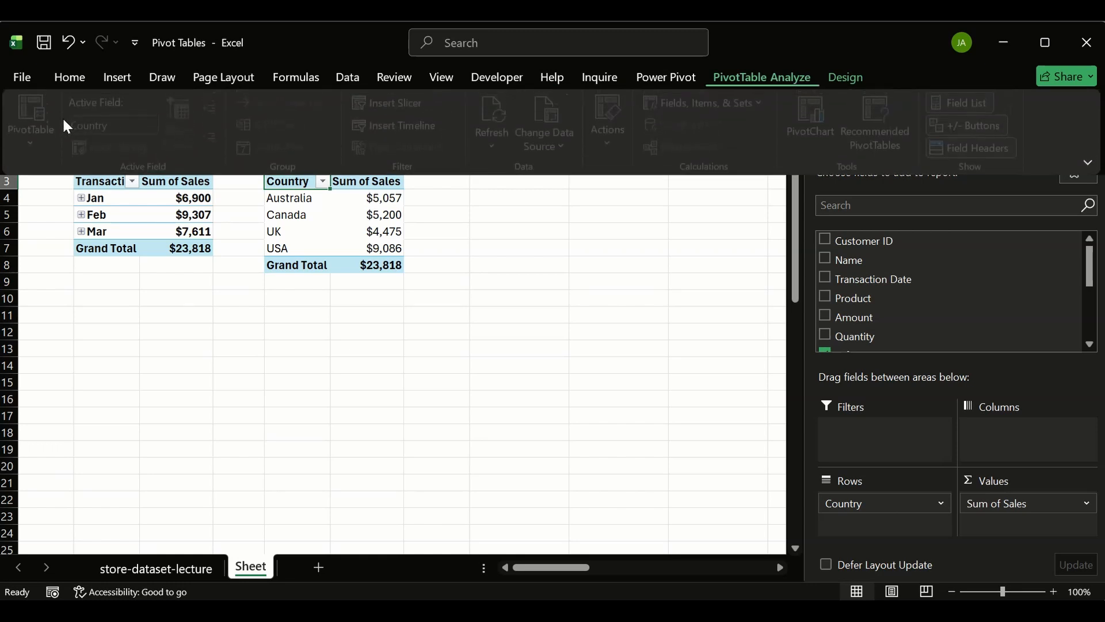
left_click(39, 140)
left_click(75, 208)
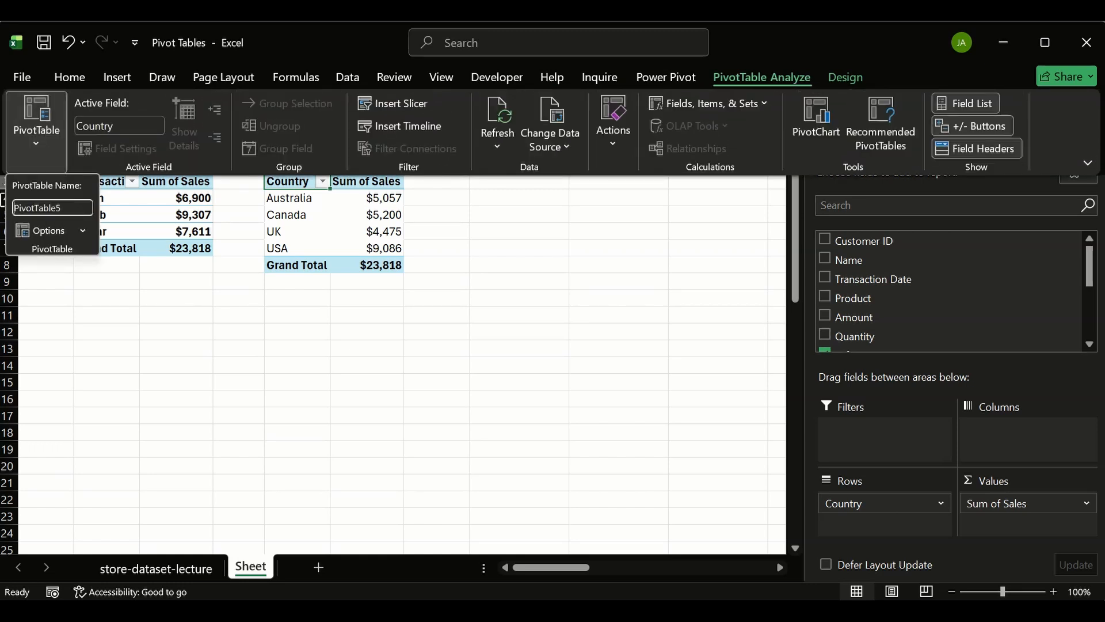
double_click(78, 203)
type("sales_by_country")
key("Return")
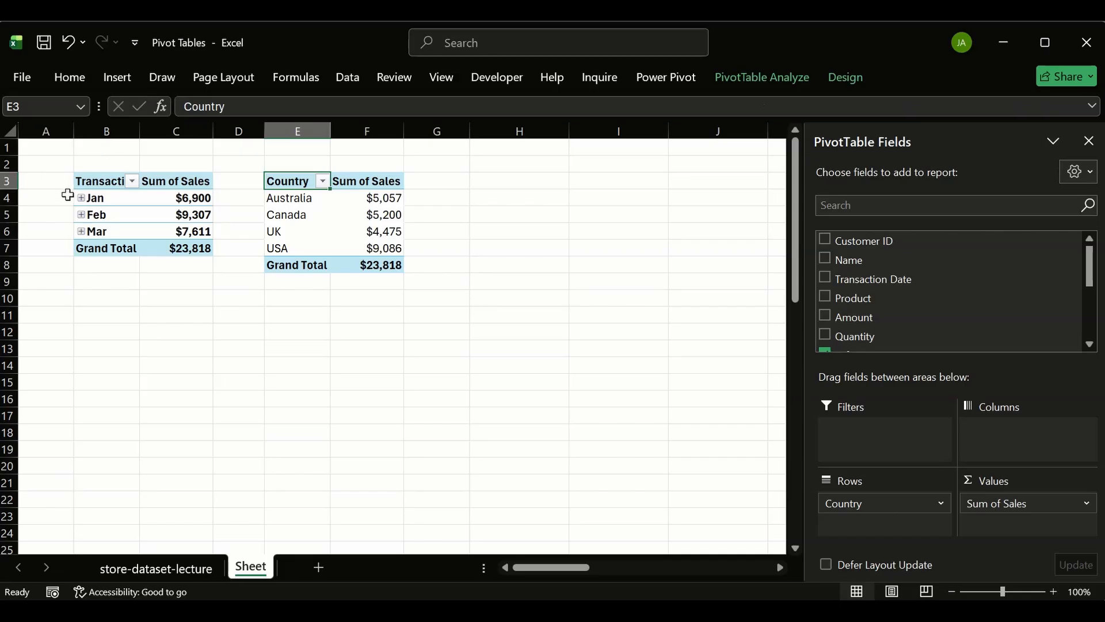
- Expand Jan in the monthly pivot table to examine its daily sales, and collapse it again
left_click(82, 198)
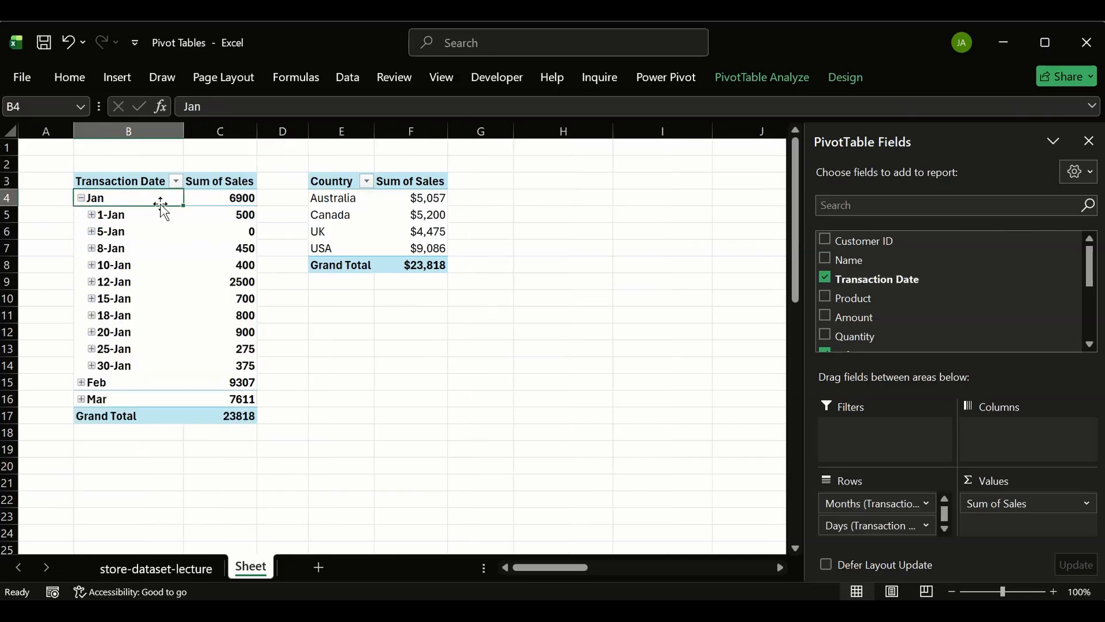
left_click(81, 198)
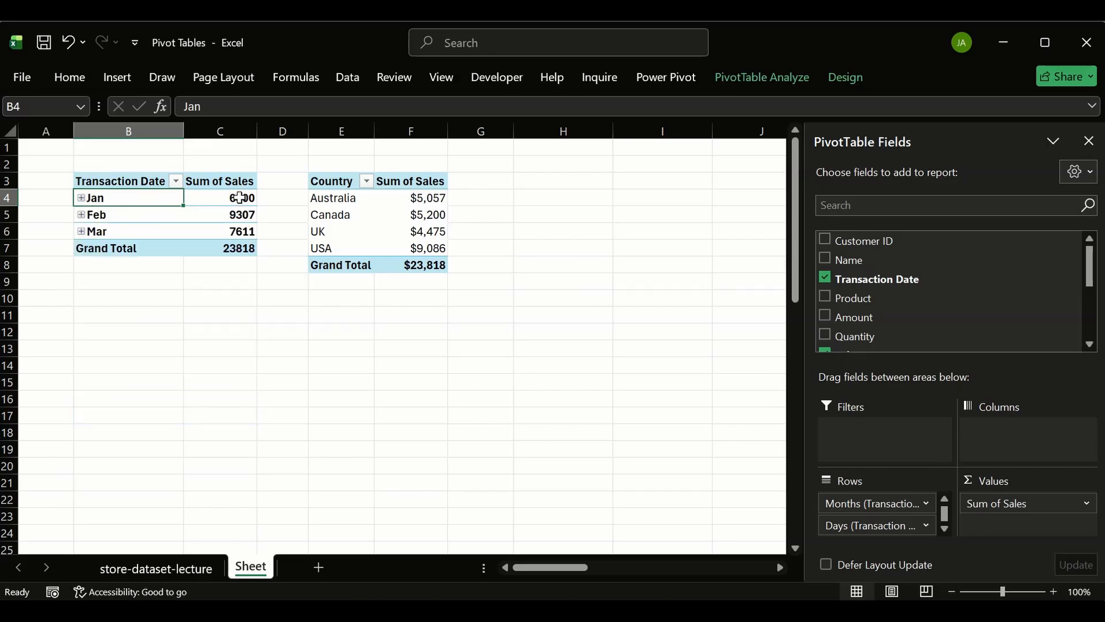
key("shift+Right")
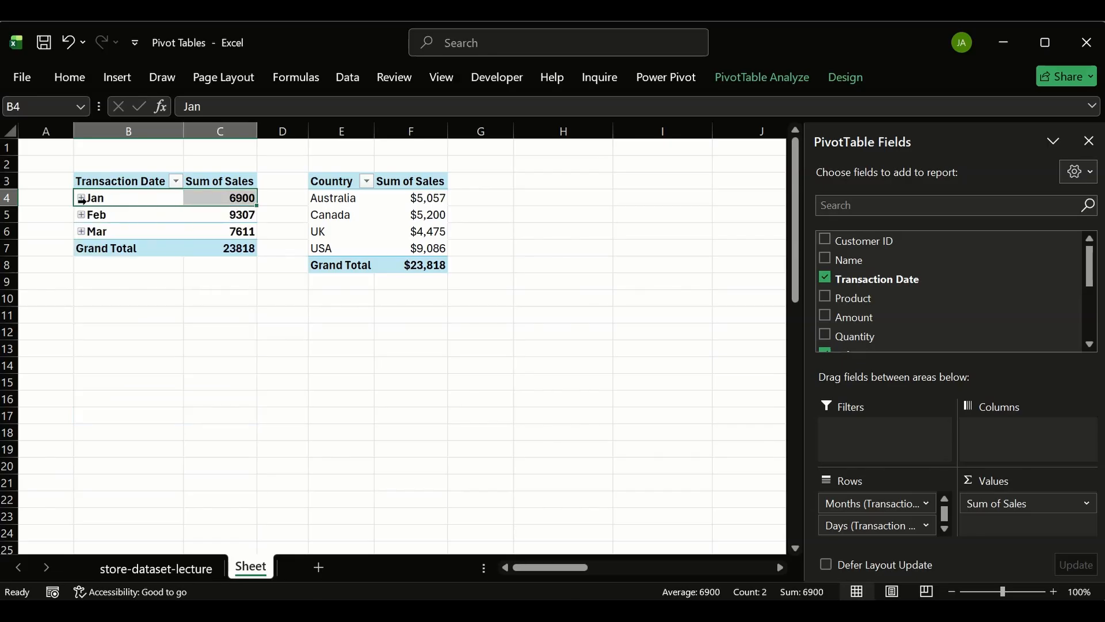
- Insert a new pivot table at B9 of the existing worksheet, using sales_data as the source
left_click(84, 280)
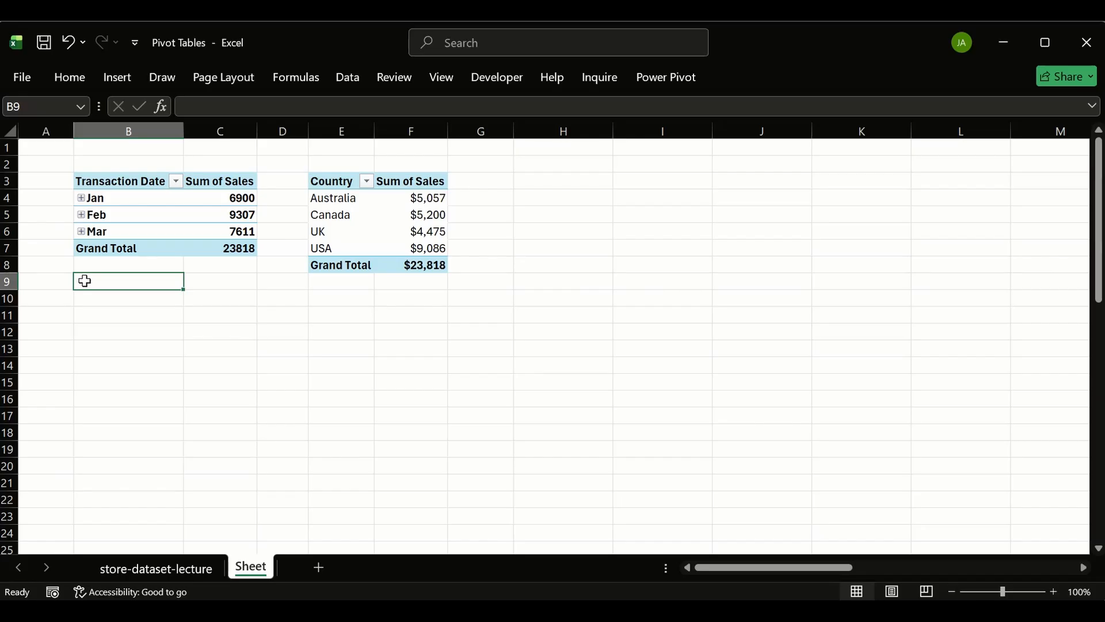
left_click(115, 76)
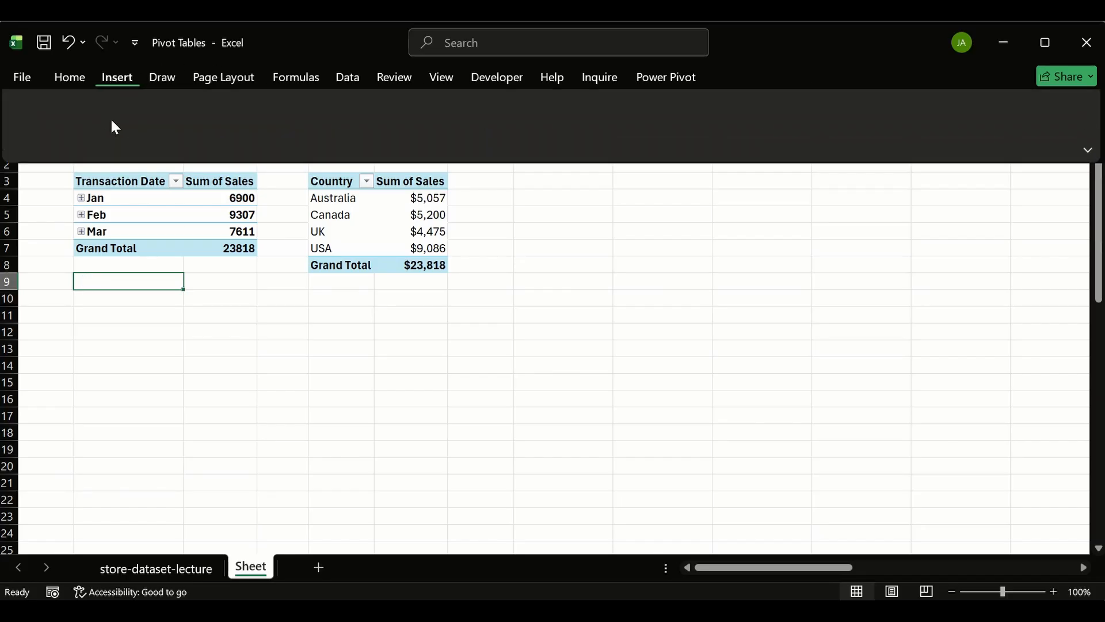
left_click(38, 112)
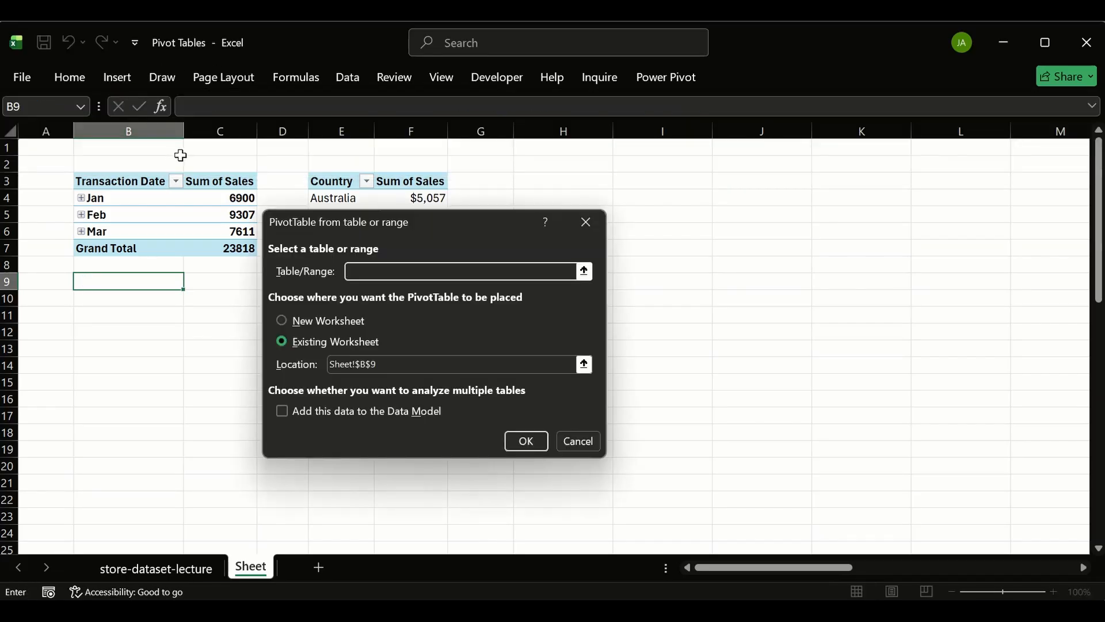
type("sales_data")
key("Return")
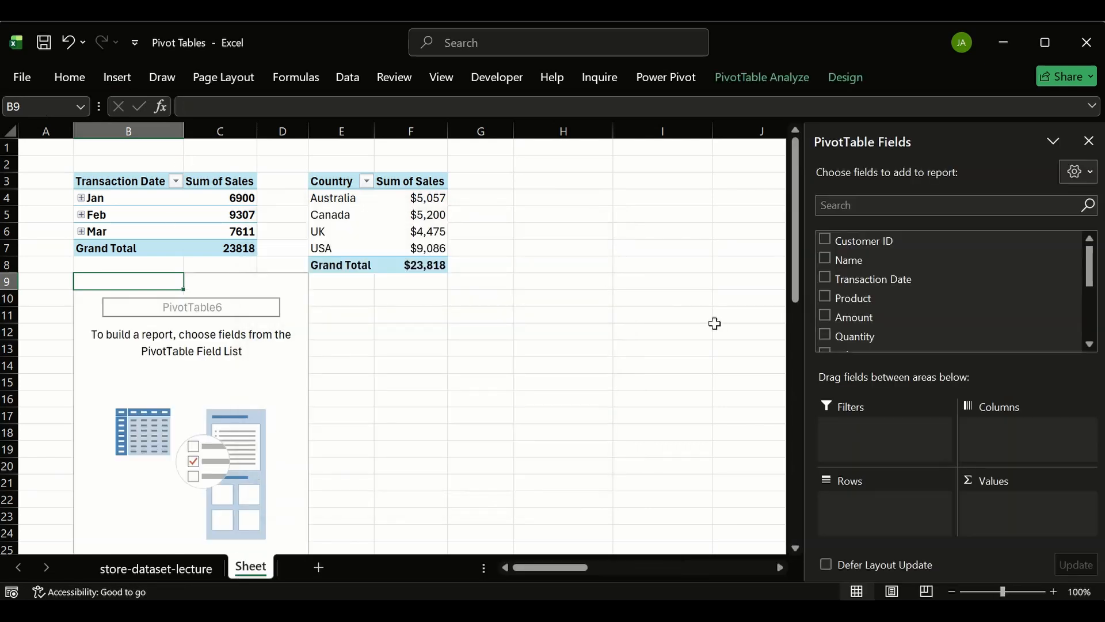
- Add the Transaction Date and Sales fields to the new pivot table at B9
left_click(825, 278)
scroll(857, 307, "down", 3)
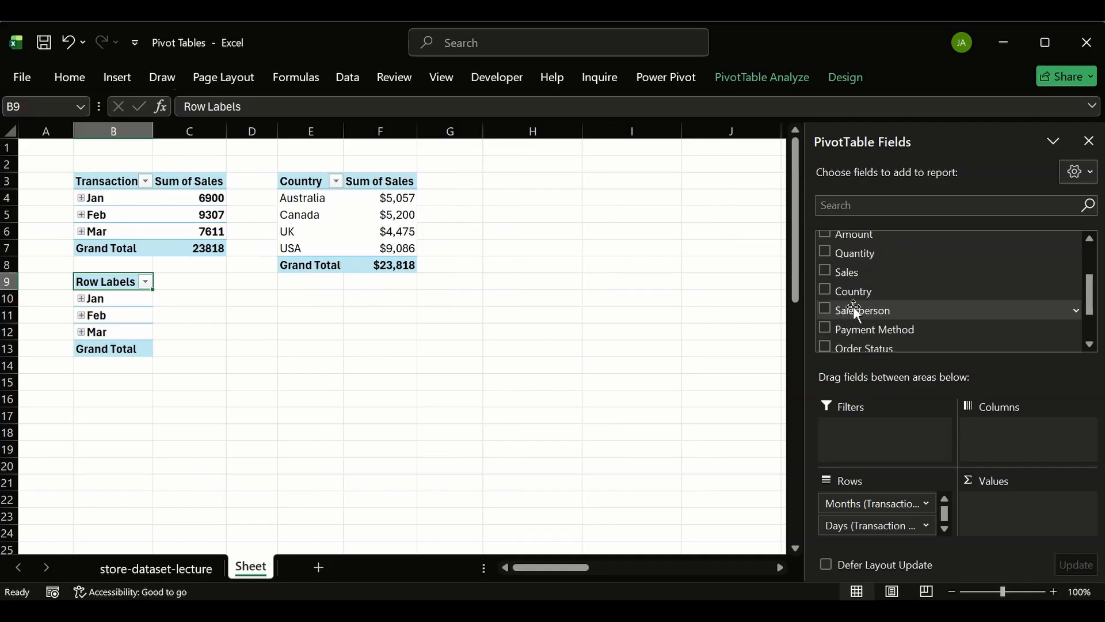
left_click(829, 271)
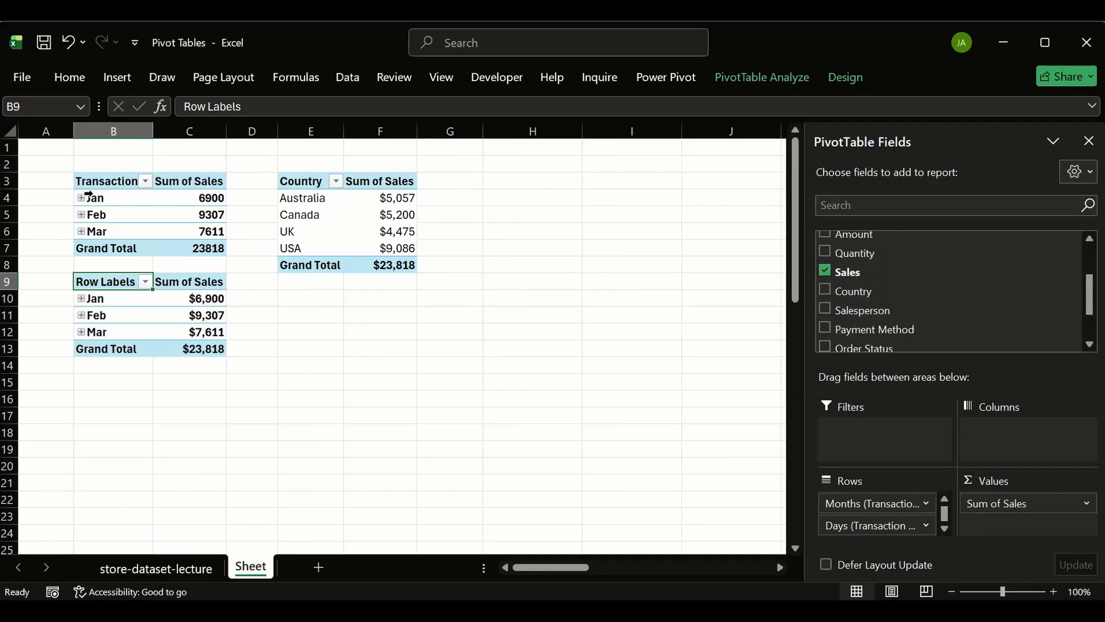
- Try deleting the old monthly pivot table at B3:C7, and undo the deletion
left_click_drag(92, 180, 188, 251)
key("Delete")
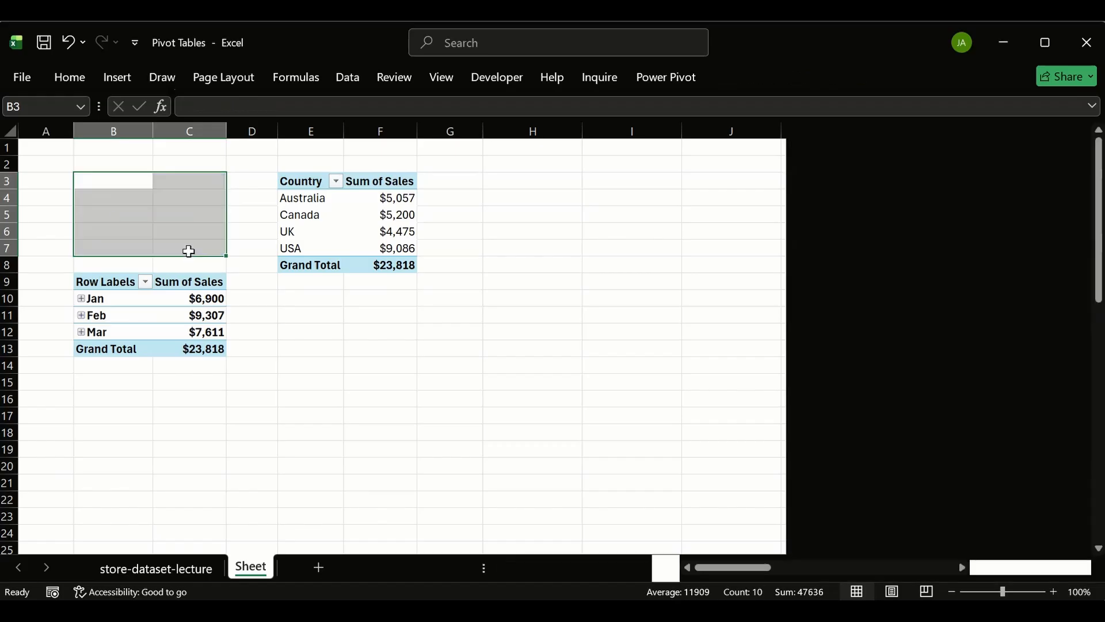
left_click_drag(101, 285, 203, 348)
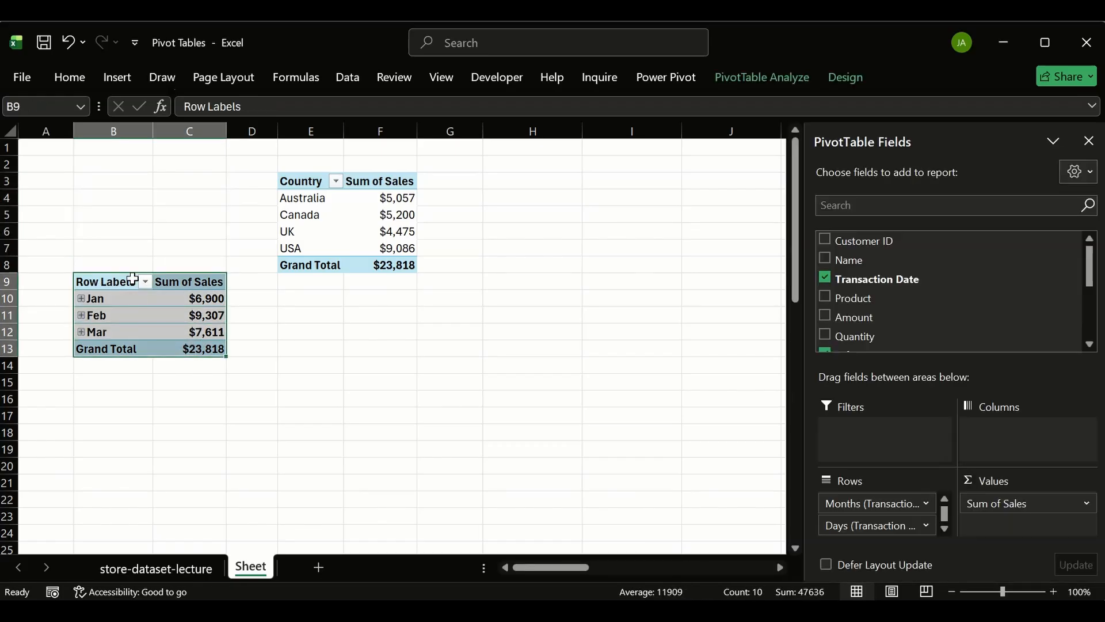
key("ctrl+z")
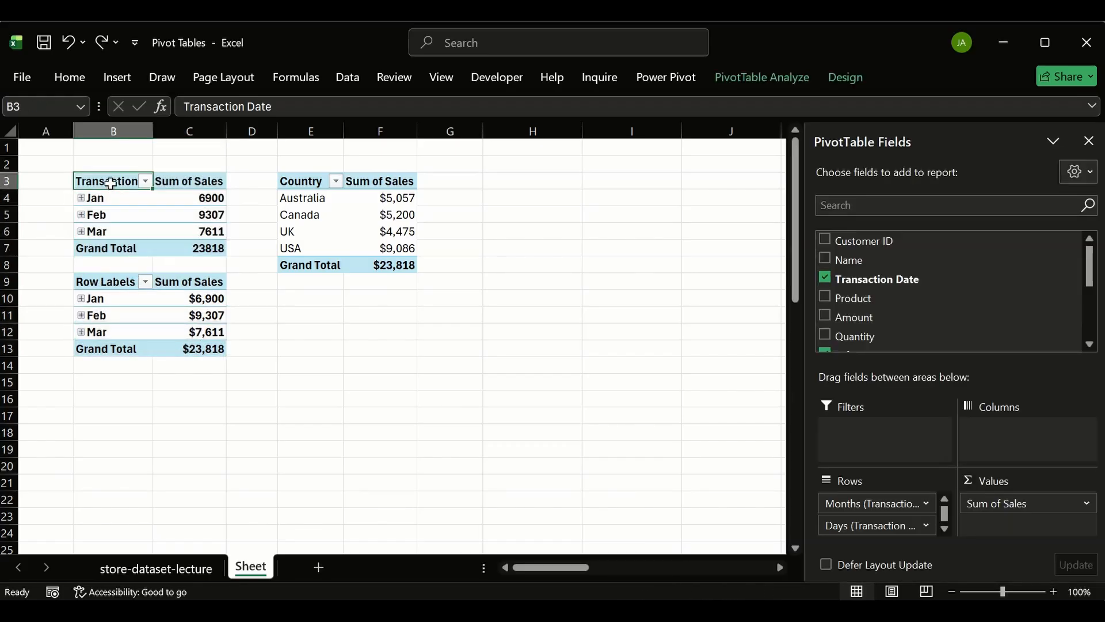
- Copy the Transaction Date header text from B3 and use it to replace the Row Labels header in B9
double_click(111, 182)
left_click_drag(156, 183, 54, 180)
key("ctrl+c")
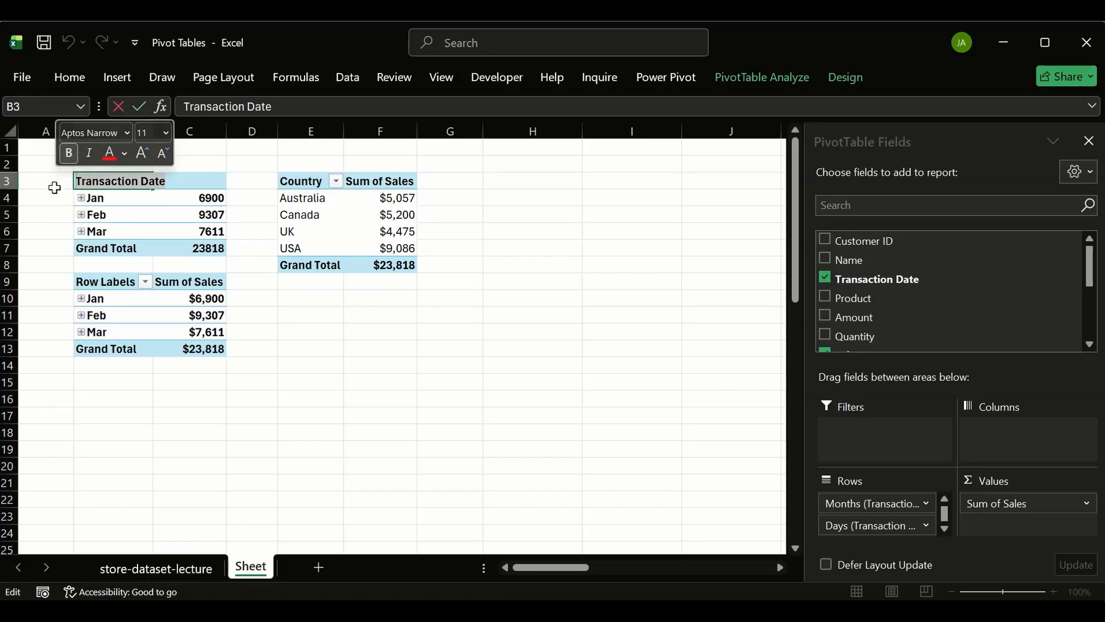
left_click(211, 297)
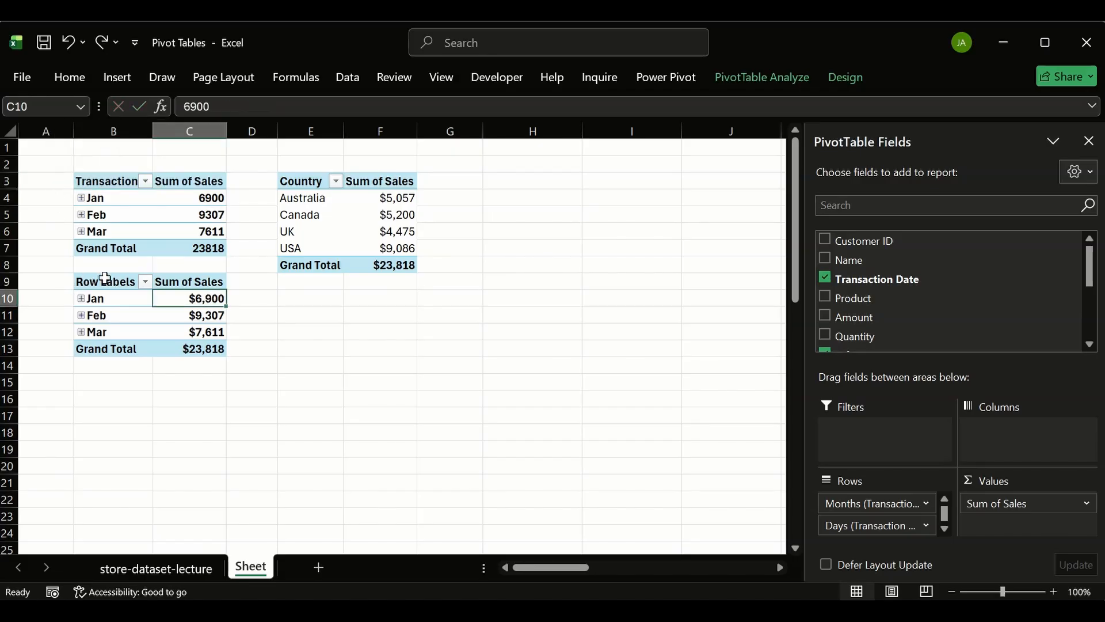
double_click(134, 282)
left_click_drag(139, 282, 72, 282)
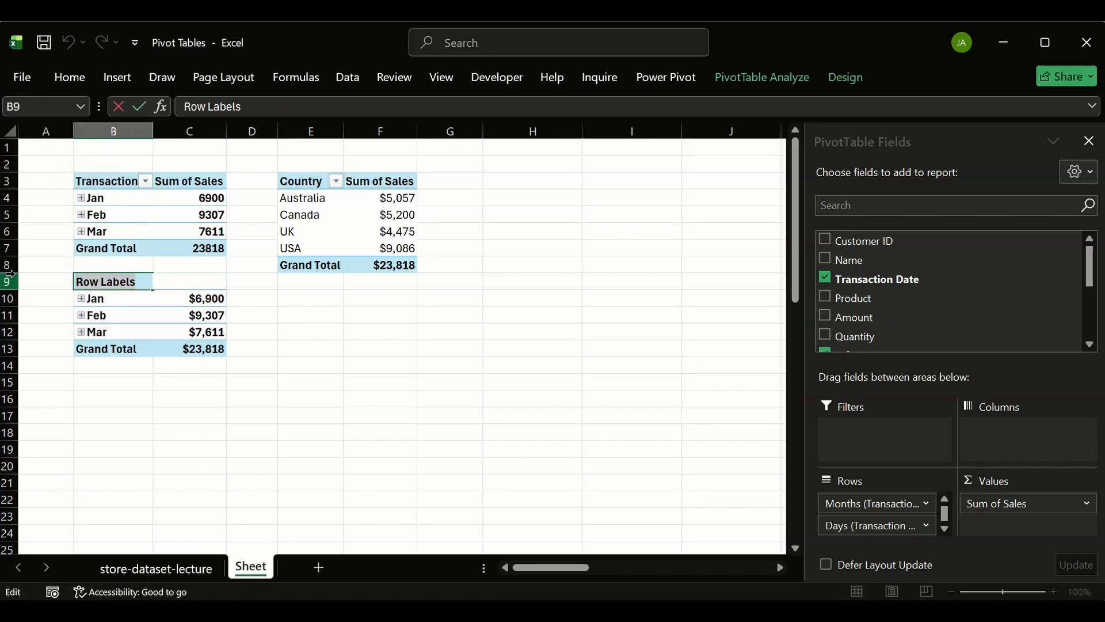
key("ctrl+v")
key("Return")
left_click(311, 349)
- Remove the old monthly pivot table at B3:C7 and move the new one from B9:C13 into its place
left_click_drag(84, 179, 167, 246)
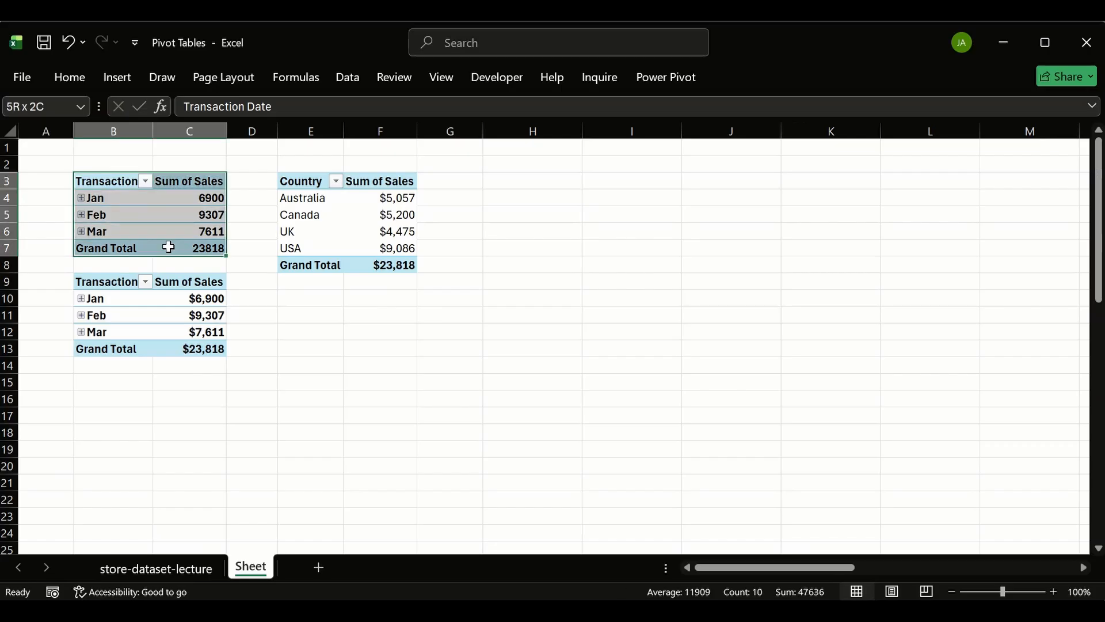
left_click_drag(98, 283, 197, 351)
left_click_drag(118, 268, 118, 181)
left_click(297, 283)
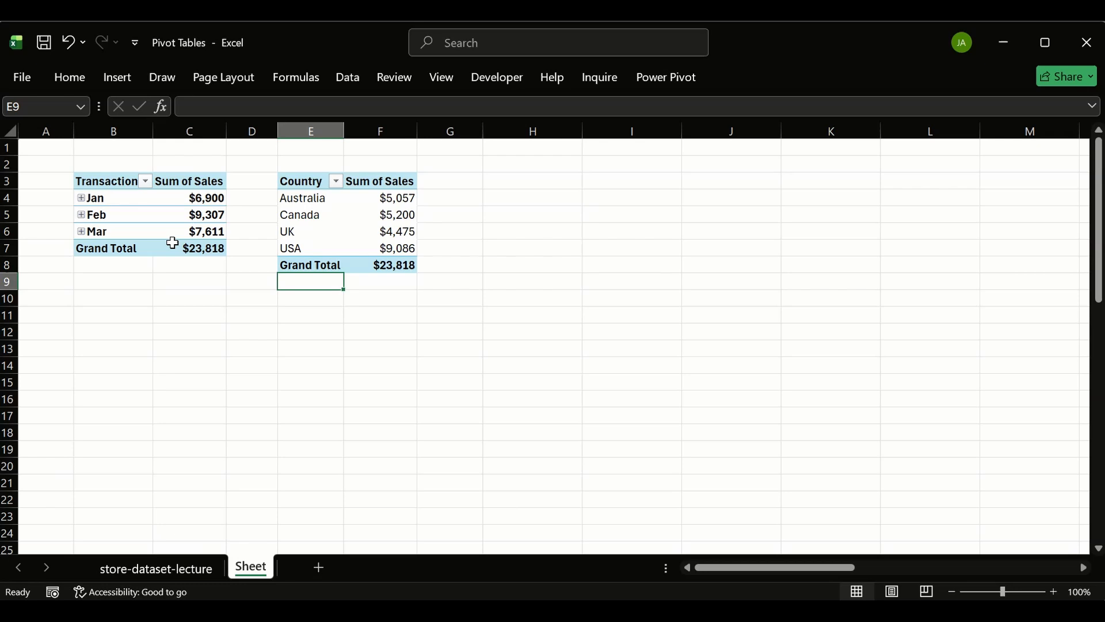
- Expand Jan in the replaced monthly pivot table and examine the currency-formatted daily sales
left_click(84, 202)
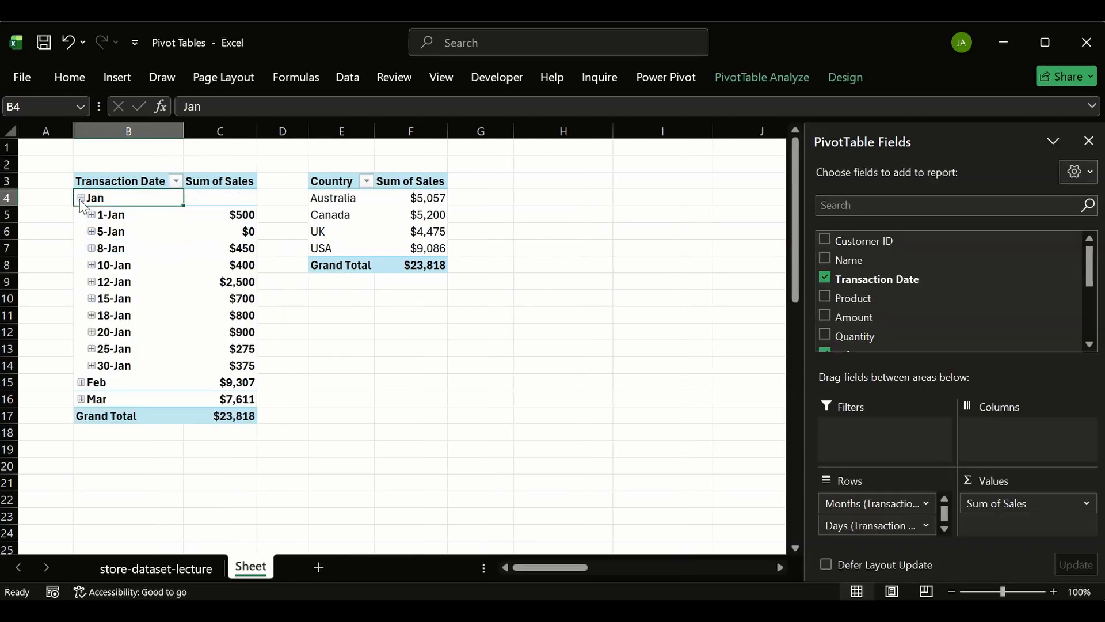
left_click(282, 281)
left_click(238, 215)
left_click_drag(243, 231, 253, 368)
left_click(322, 313)
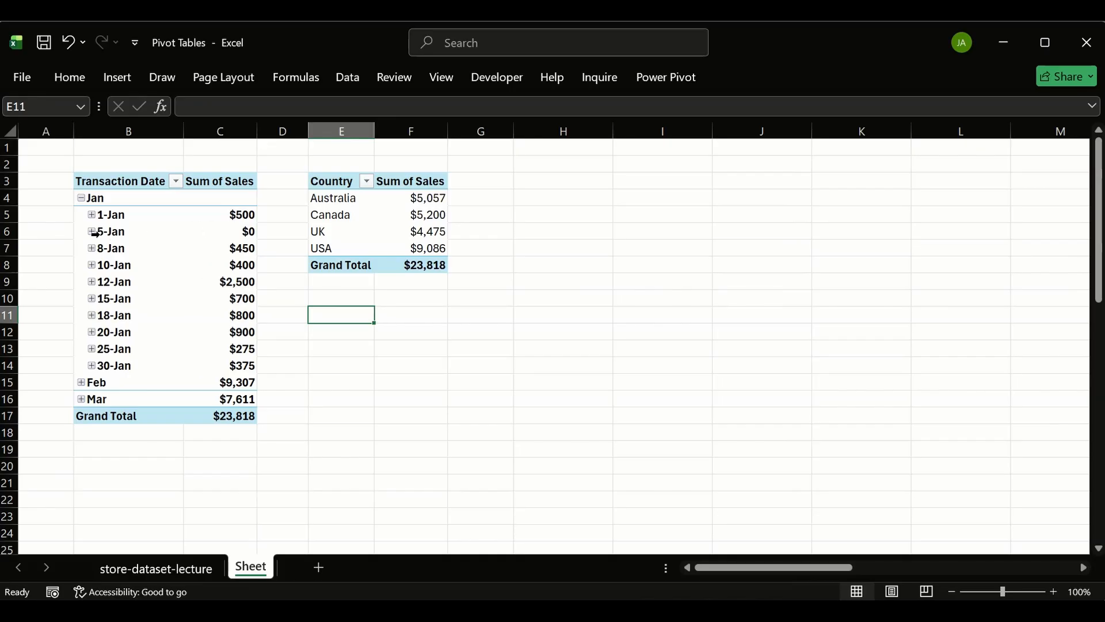
- Expand 1-Jan to view its individual date, and collapse the day and month groups again
left_click(97, 214)
left_click(91, 214)
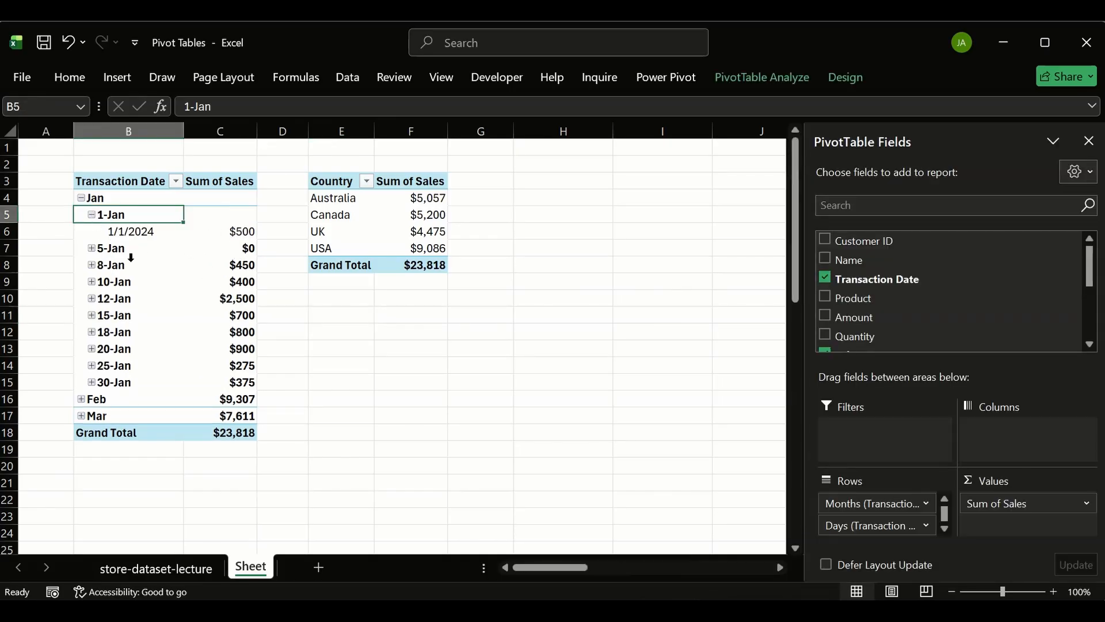
left_click(92, 214)
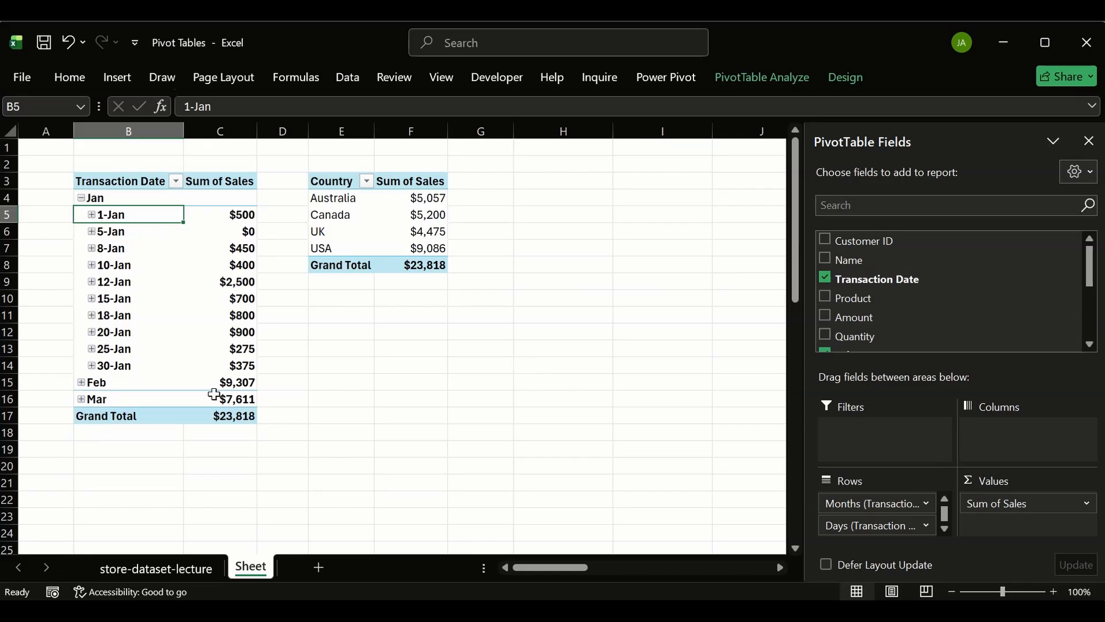
left_click(81, 198)
left_click(81, 215)
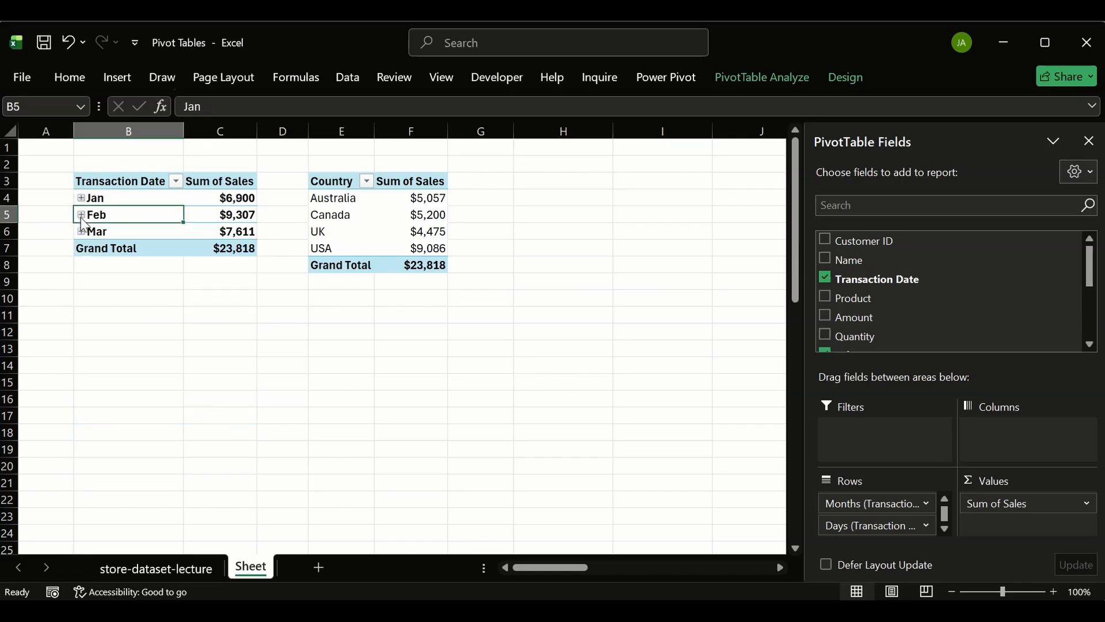
left_click(81, 217)
- Rename the monthly Transaction Date pivot table as sales_by_date
left_click(152, 180)
left_click(761, 78)
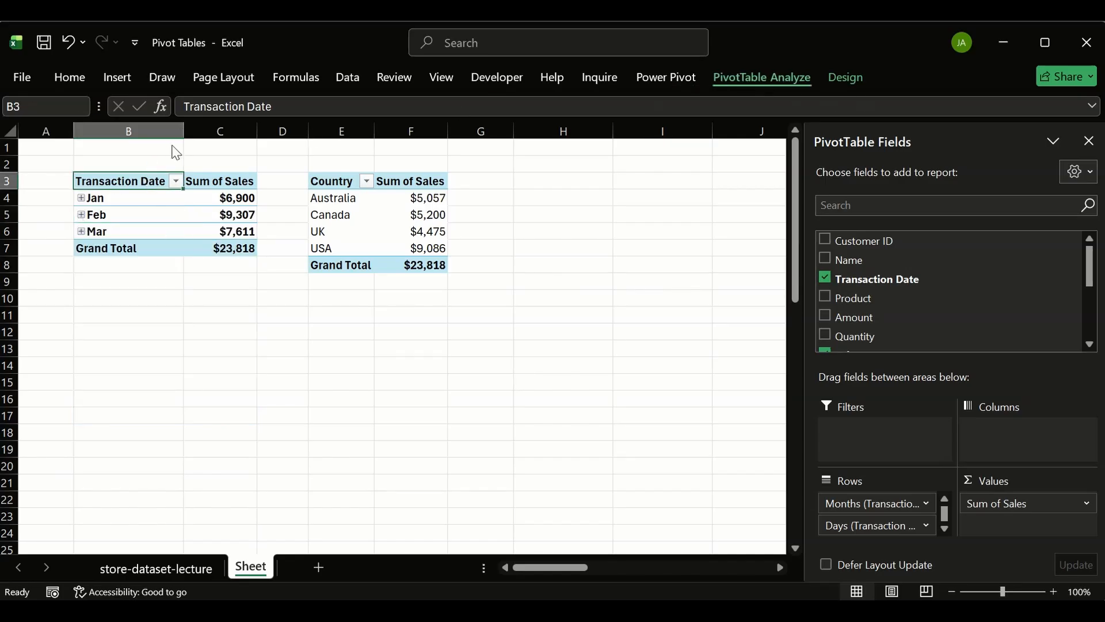
left_click(27, 160)
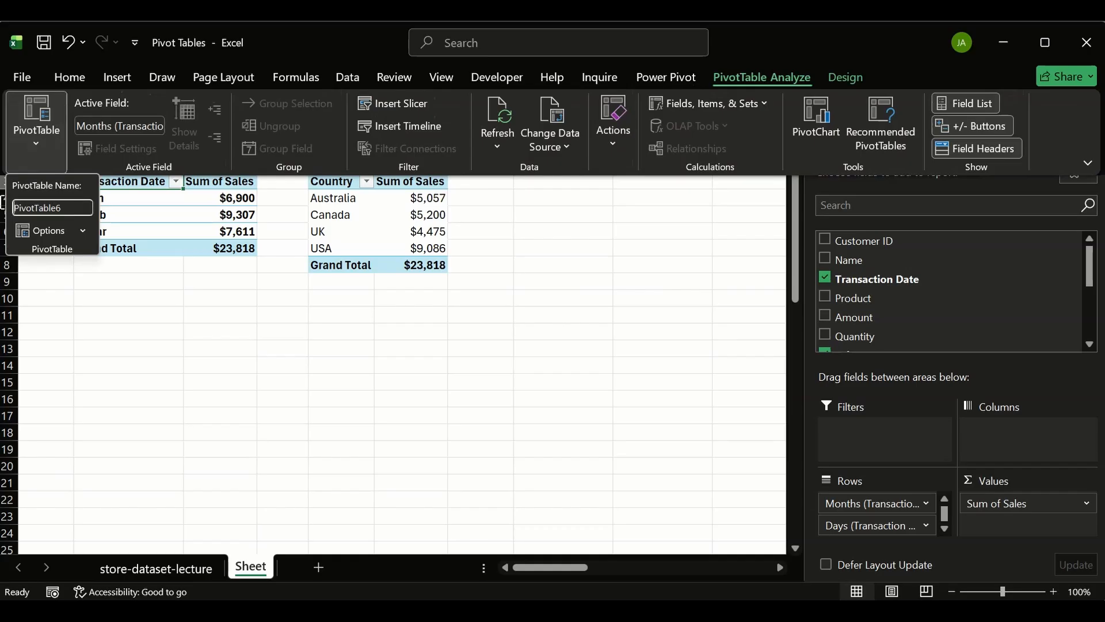
double_click(71, 206)
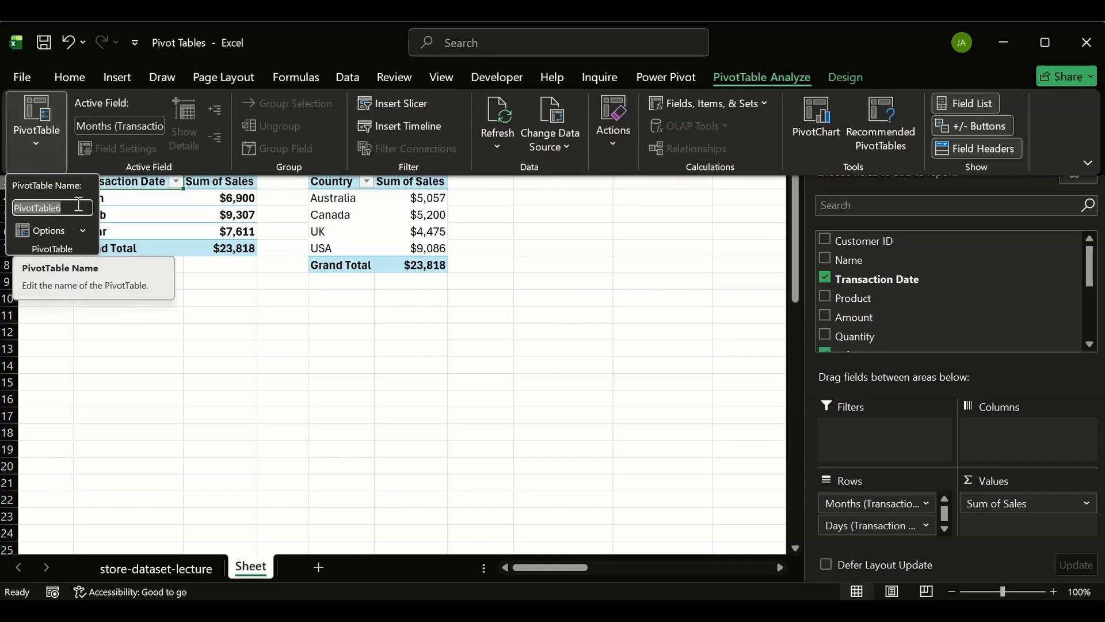
type("sales_by_date")
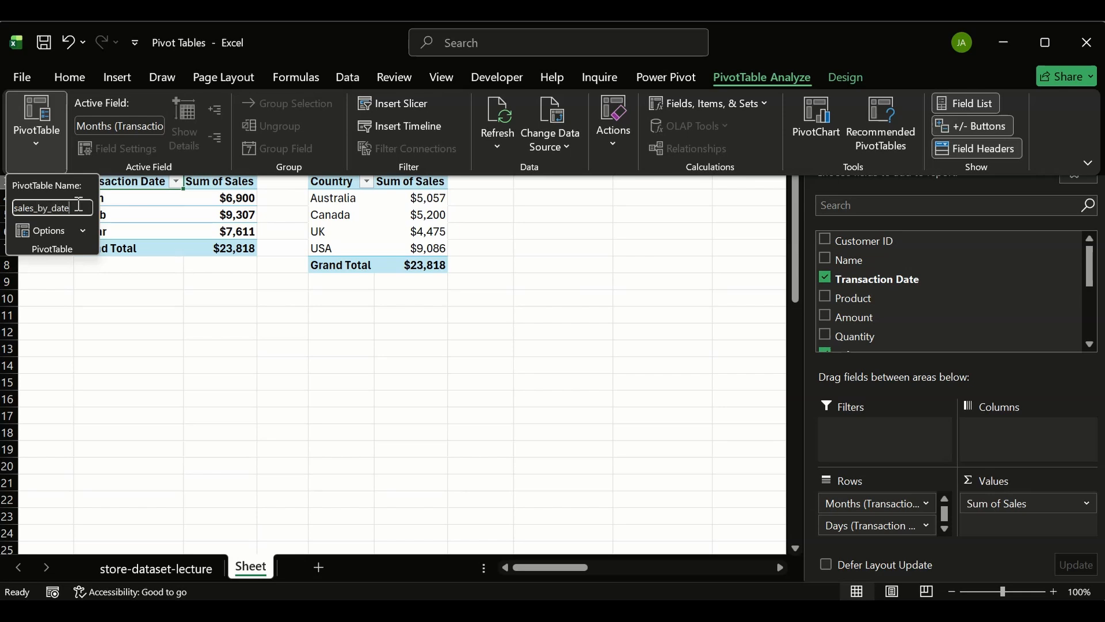
key("Return")
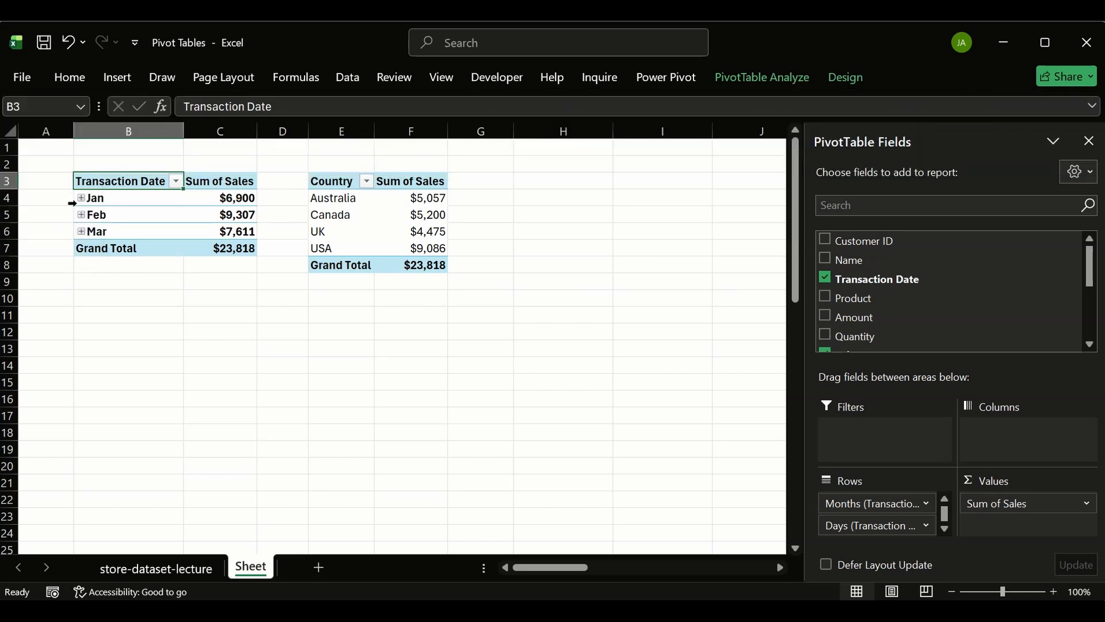
left_click(352, 178)
left_click_drag(345, 183, 447, 265)
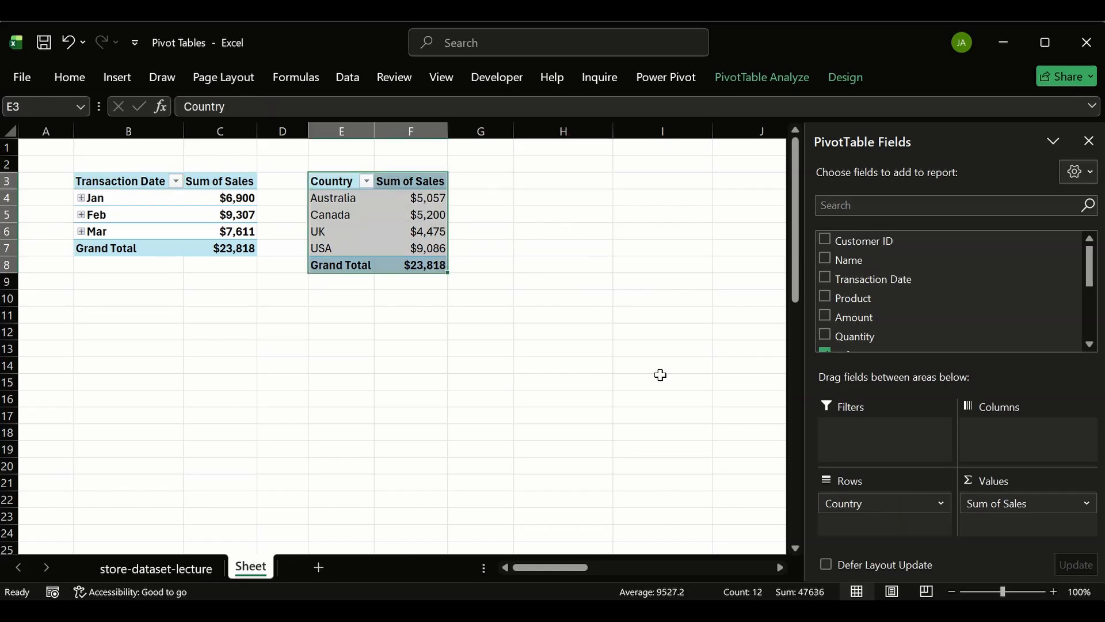
left_click(991, 608)
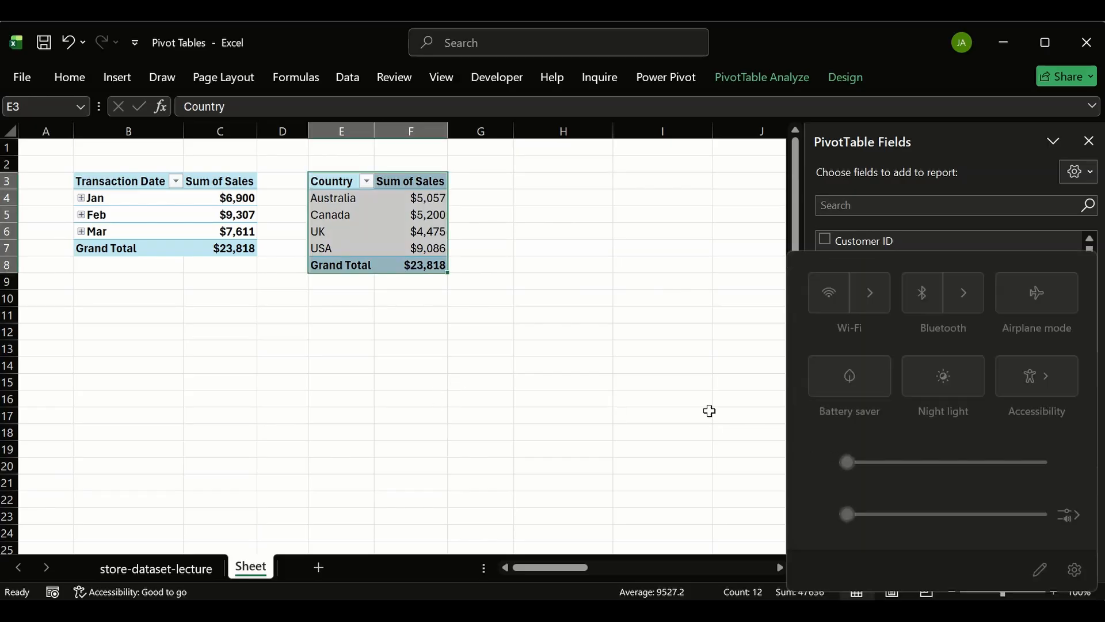
left_click(670, 397)
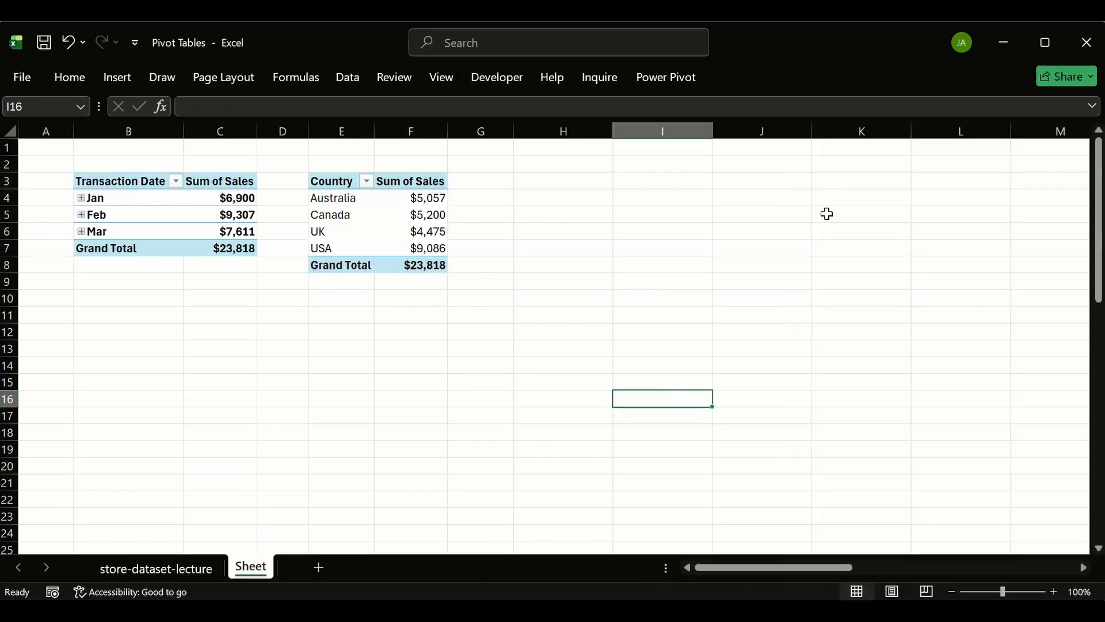
left_click(334, 267)
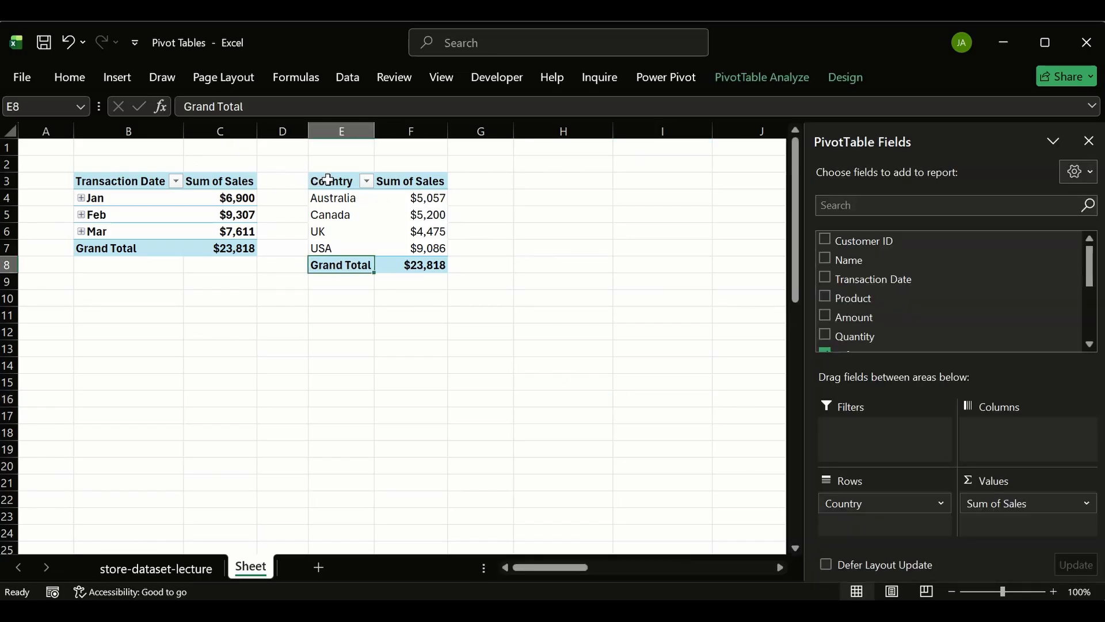
left_click_drag(329, 180, 413, 266)
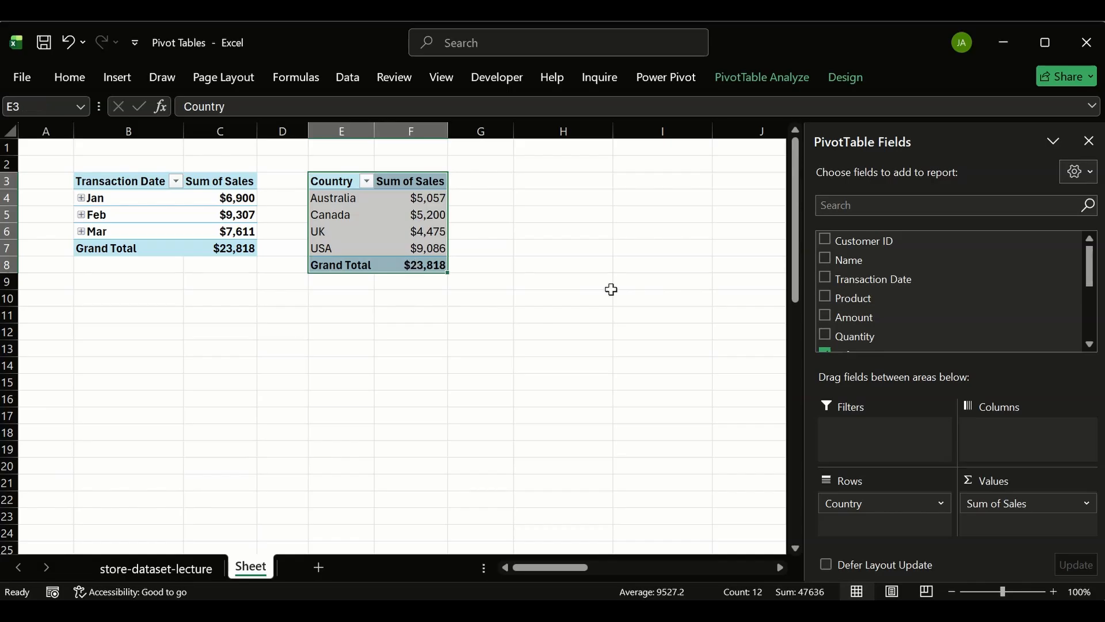
left_click(476, 268)
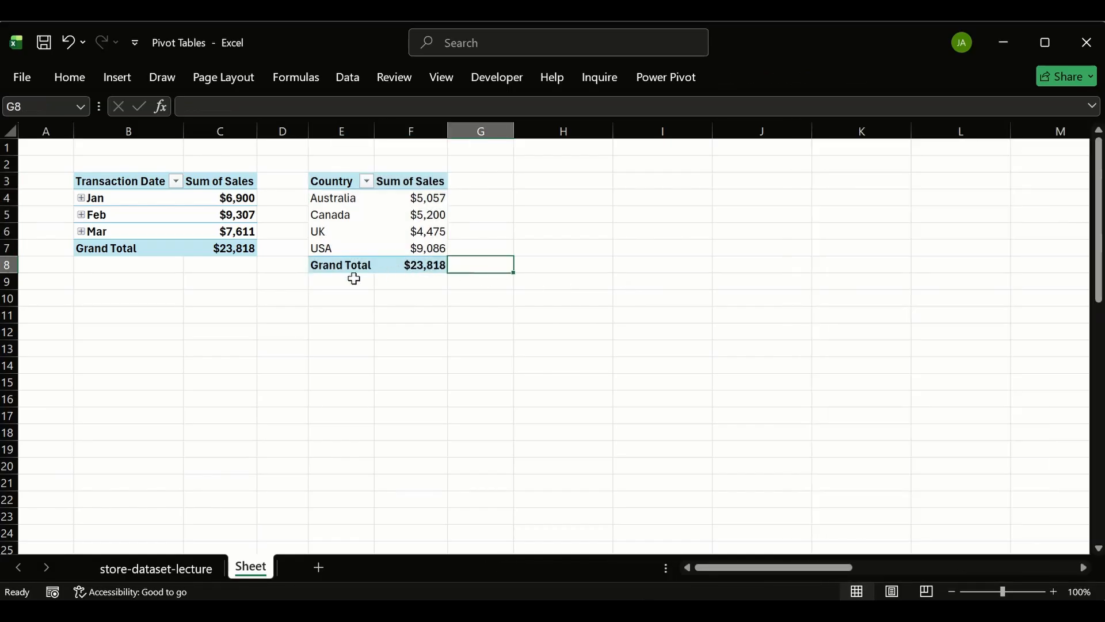
- Review the monthly pivot table's name and its available options without changing anything
left_click(158, 180)
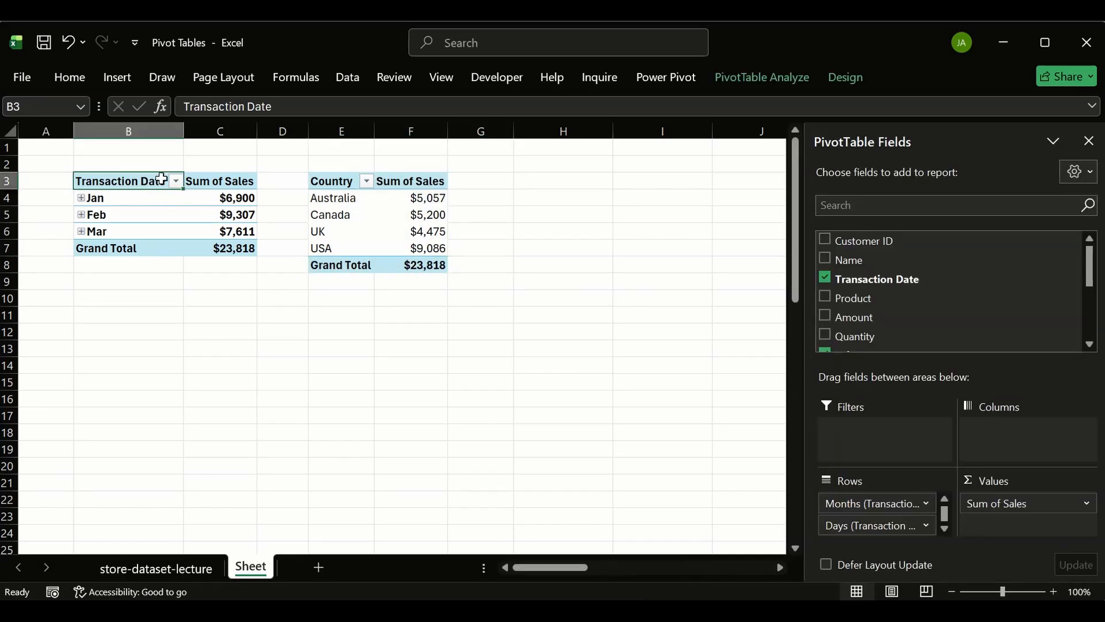
left_click(761, 78)
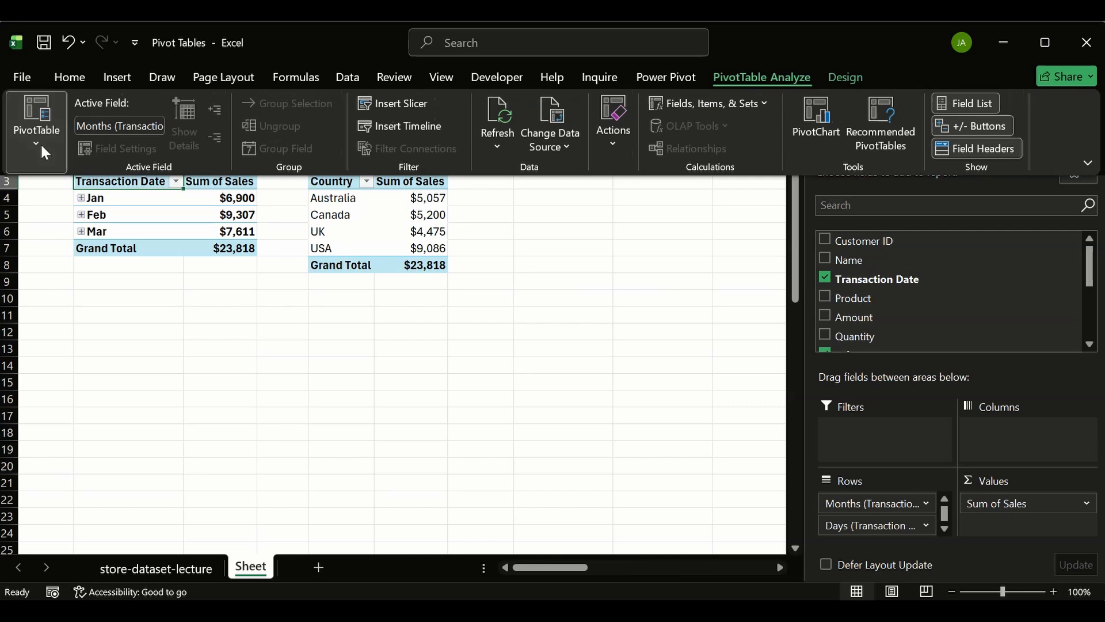
left_click(45, 151)
left_click(74, 229)
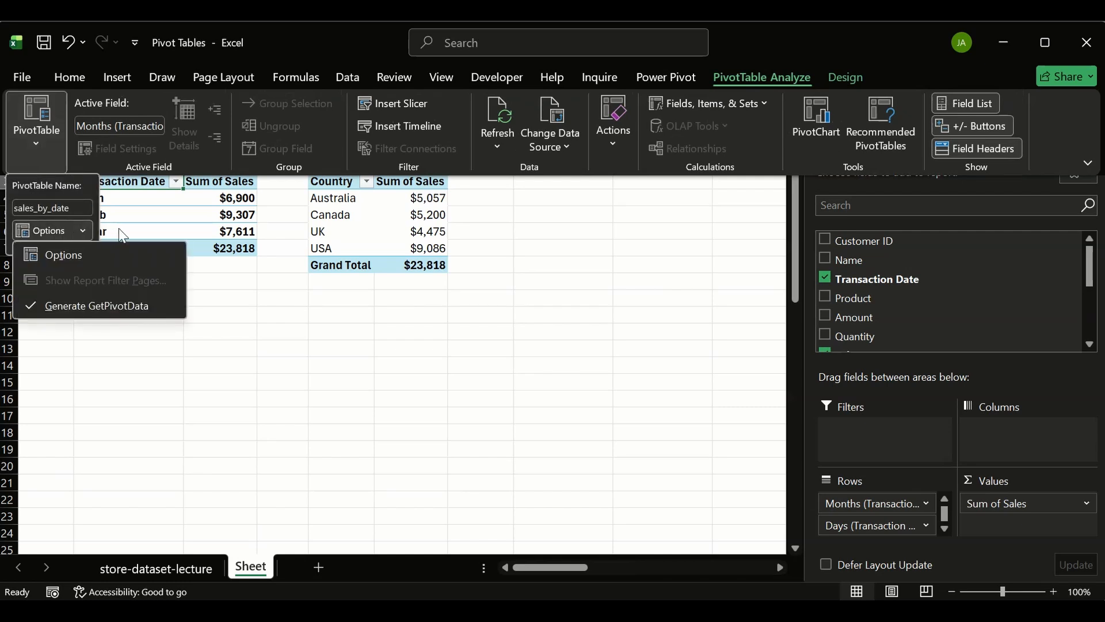
left_click(371, 249)
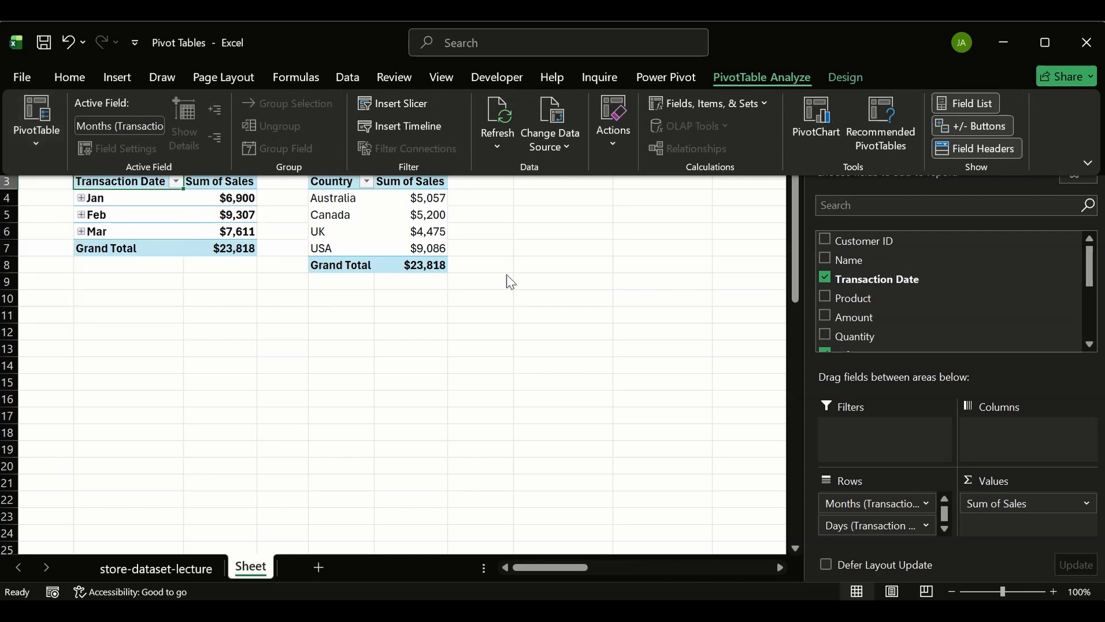
left_click(507, 274)
left_click(577, 247)
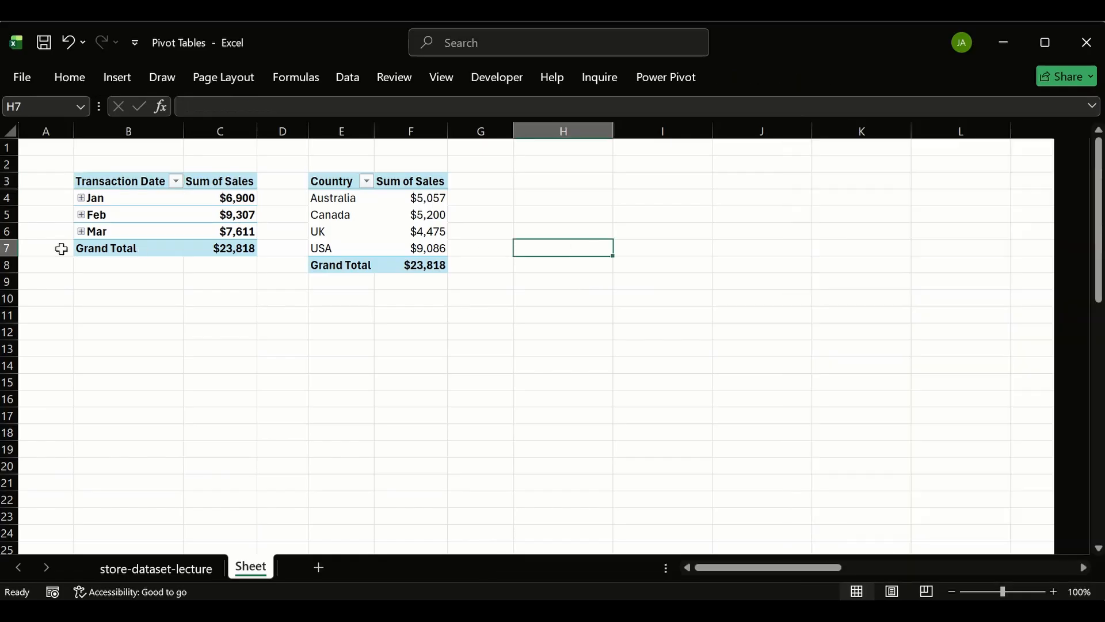
- Drill down into the Jan sales value in C4 and examine the title and underlying records on the new detail sheet
left_click(236, 199)
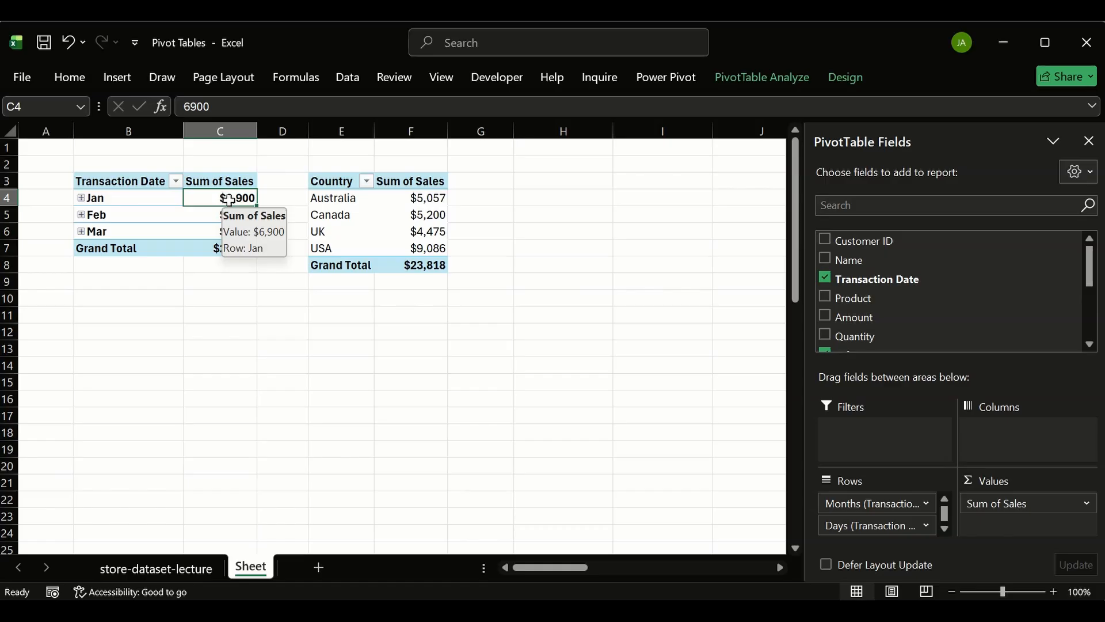
double_click(229, 199)
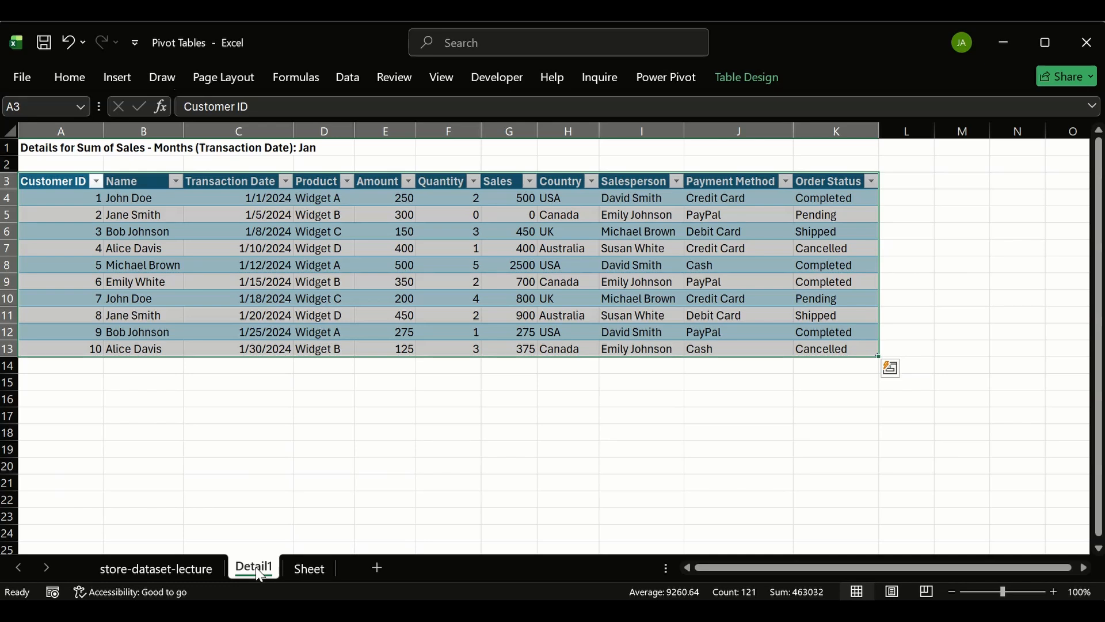
left_click(52, 149)
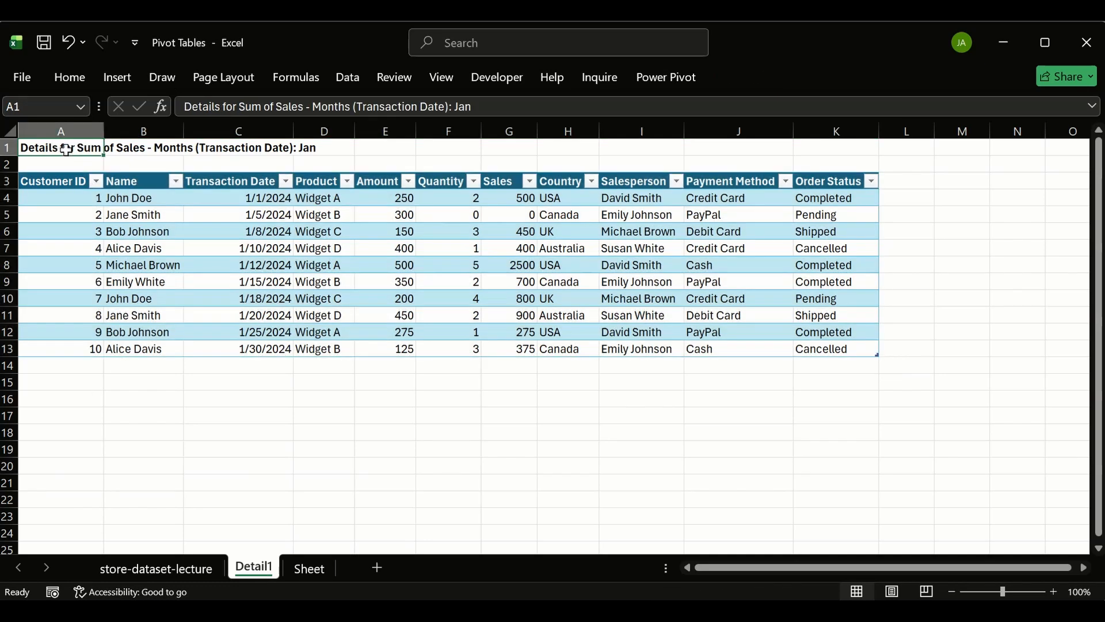
left_click(151, 148)
left_click(202, 148)
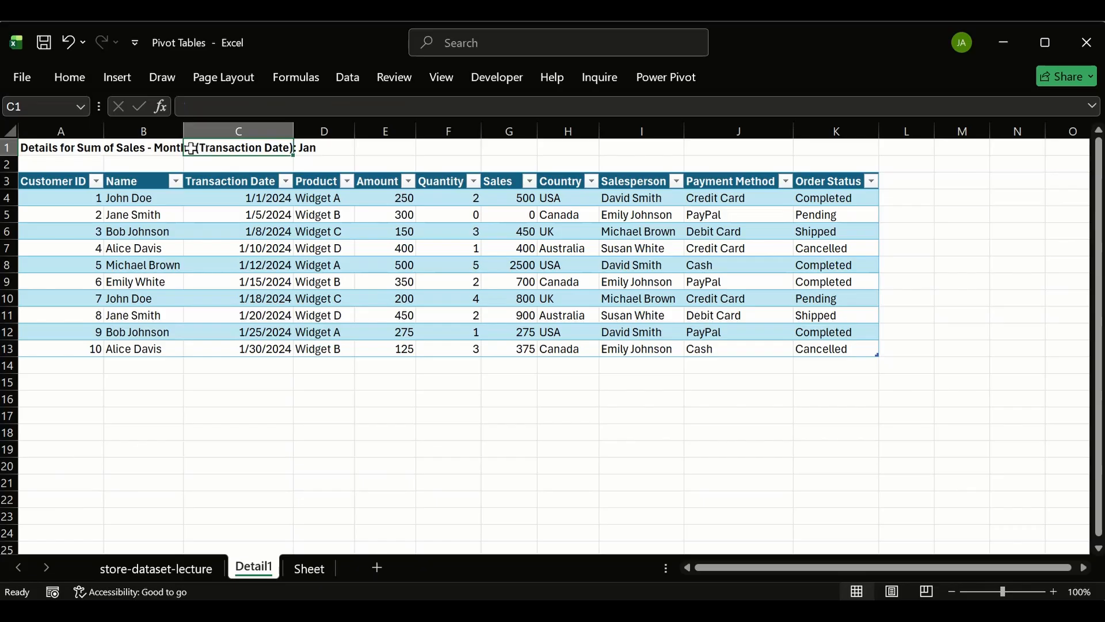
left_click(323, 145)
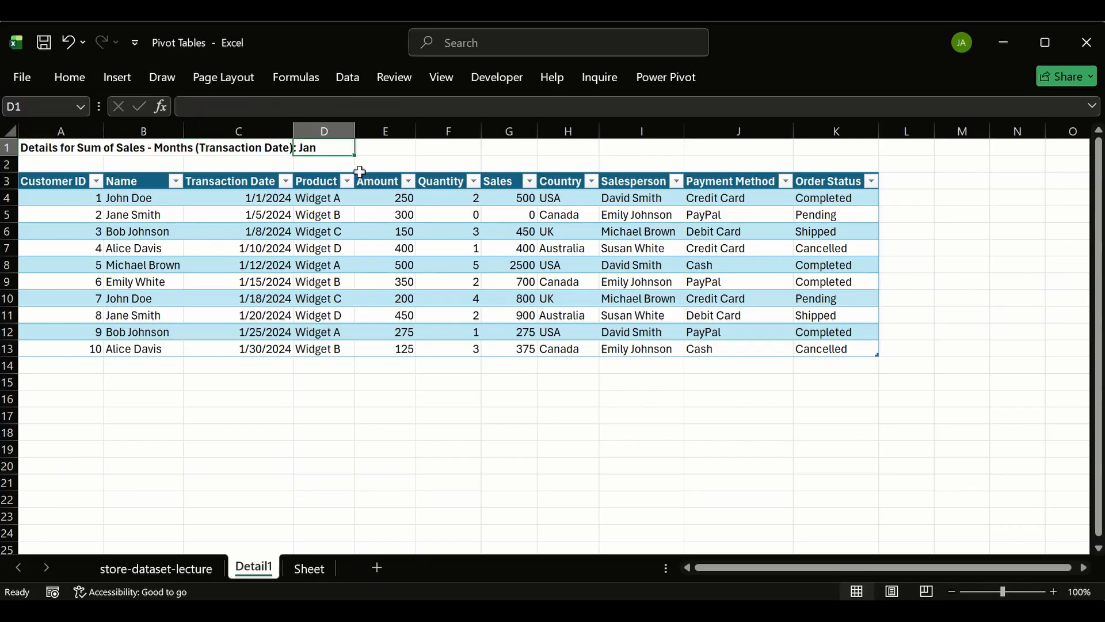
left_click(55, 180)
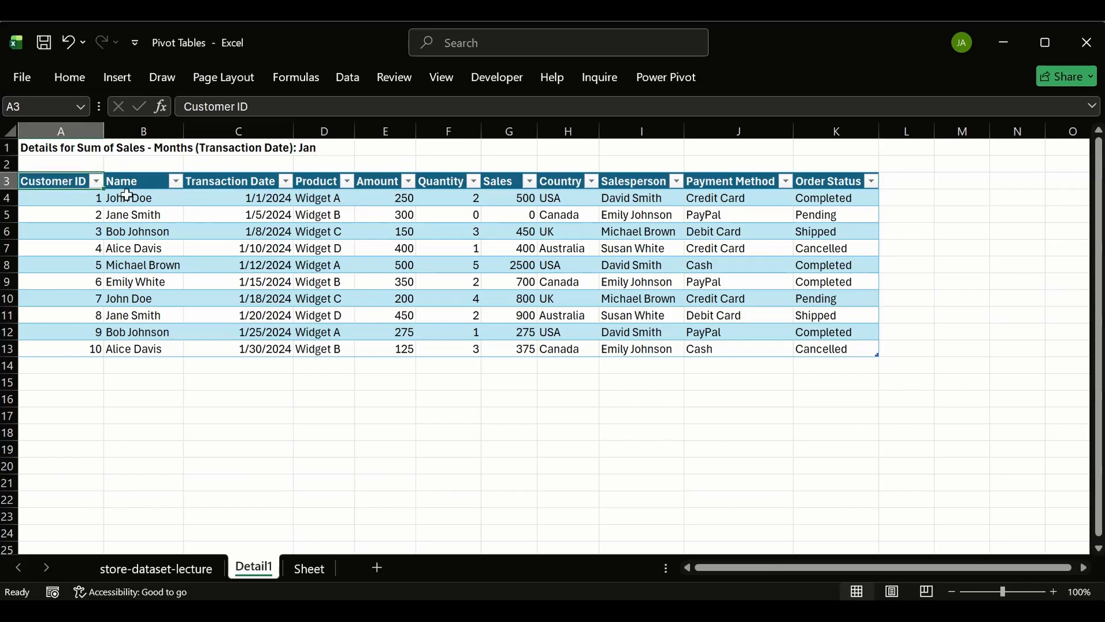
left_click_drag(127, 196, 796, 349)
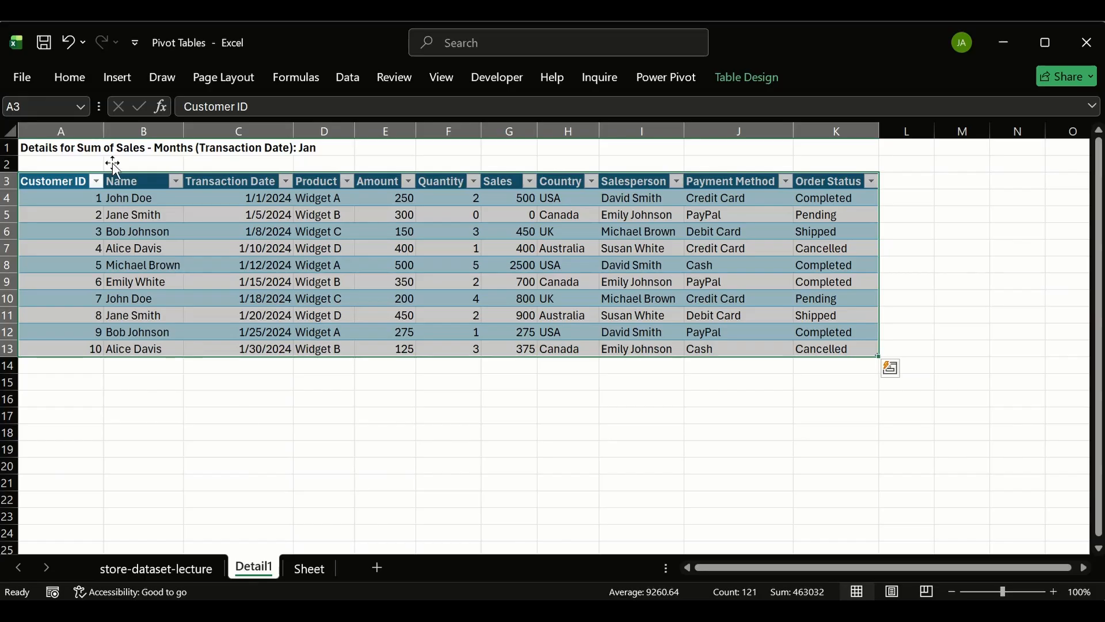
left_click(121, 76)
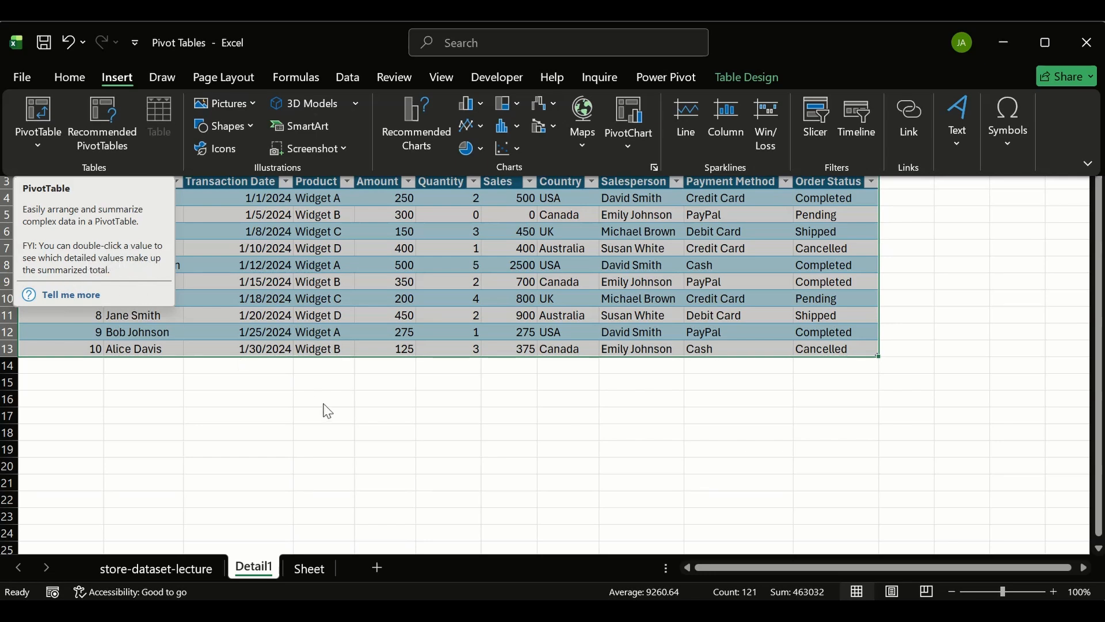
left_click(349, 415)
- Delete the Detail1 sheet permanently and return to the pivot tables
right_click(266, 576)
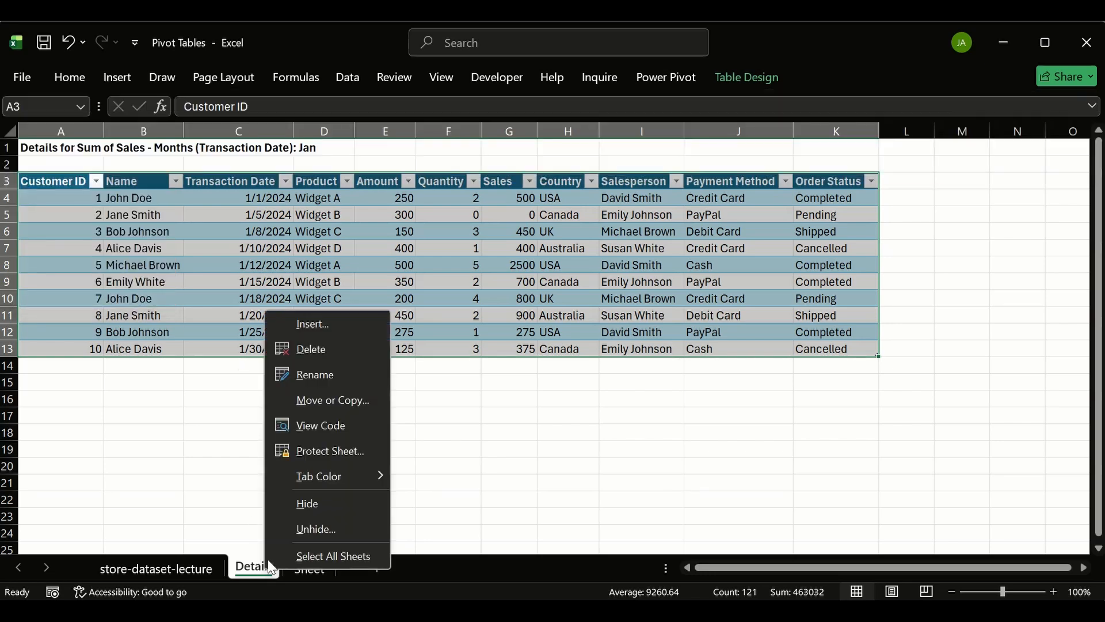
left_click(313, 348)
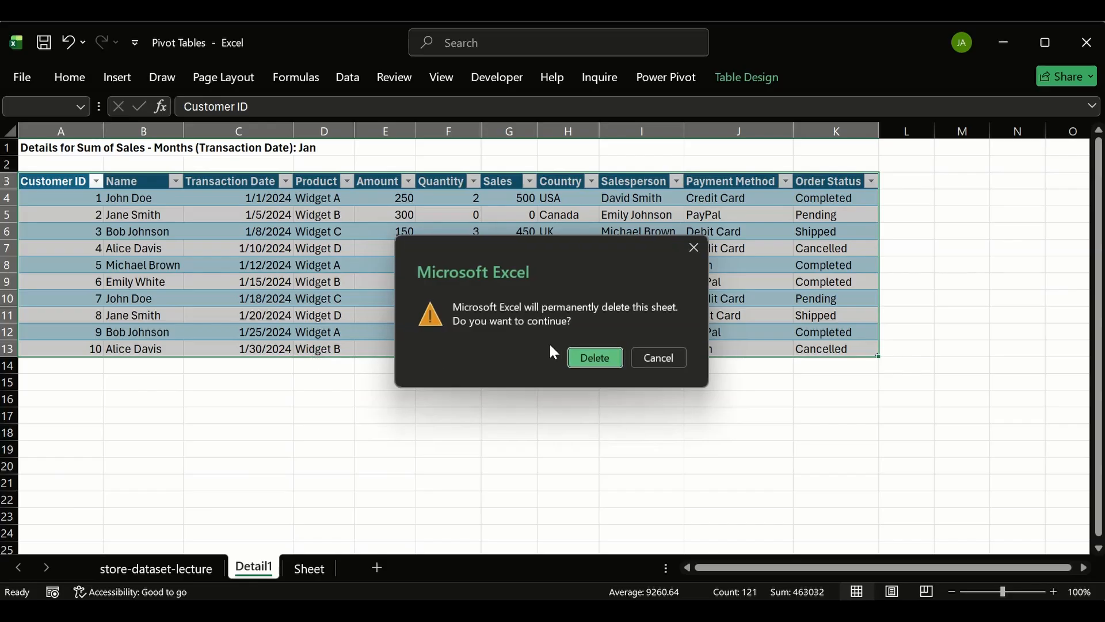
left_click(579, 355)
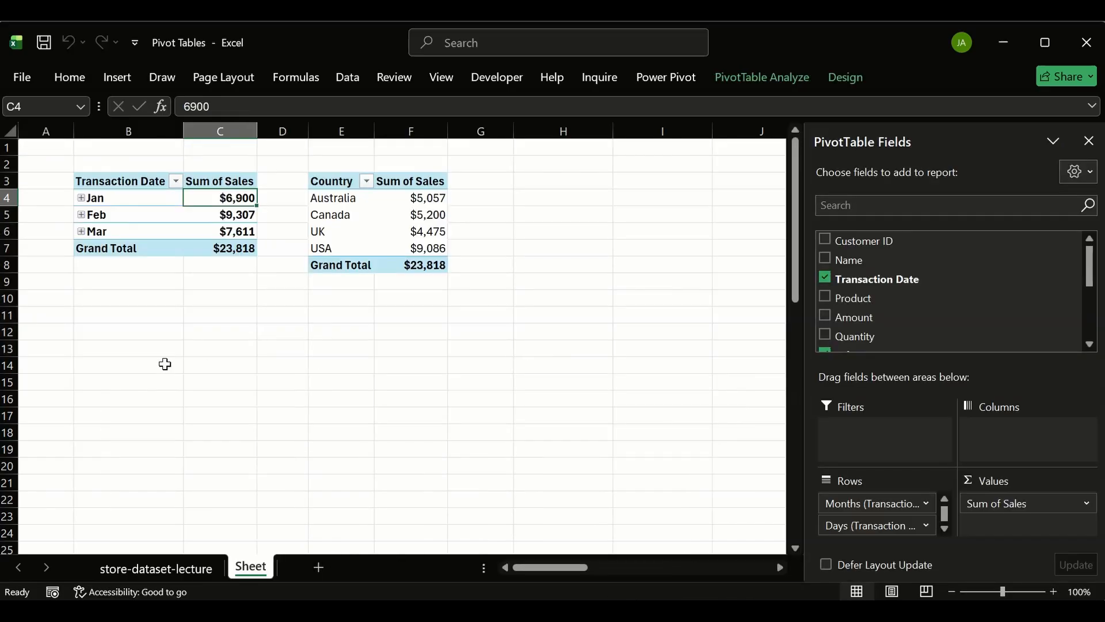
left_click(431, 433)
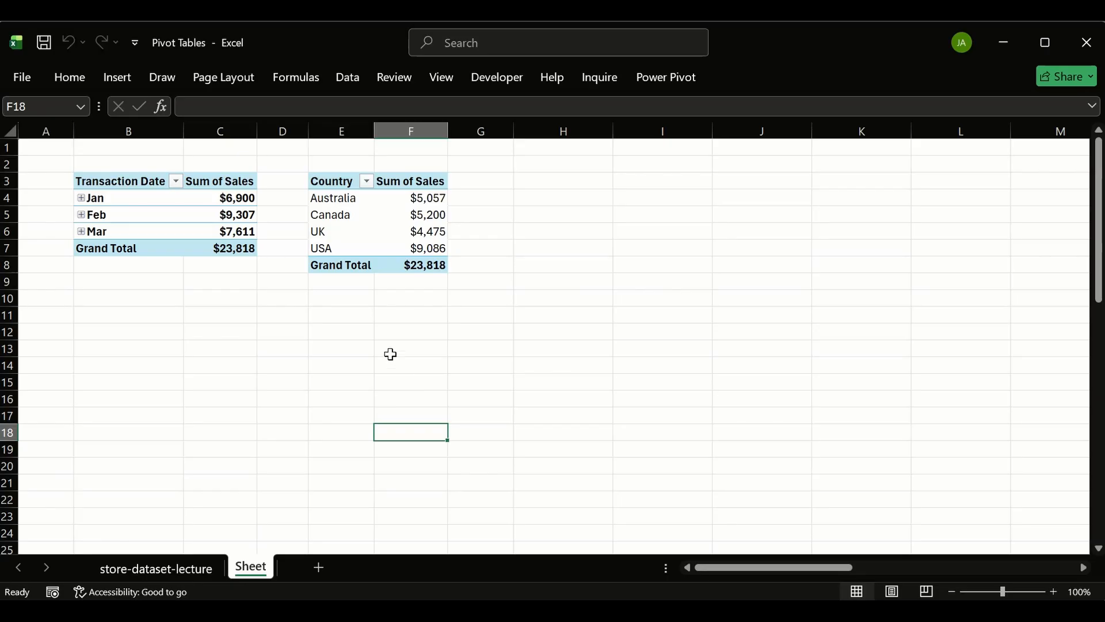
- Copy the country sales pivot table from E3:F8 and paste the duplicate at E10
left_click(314, 184)
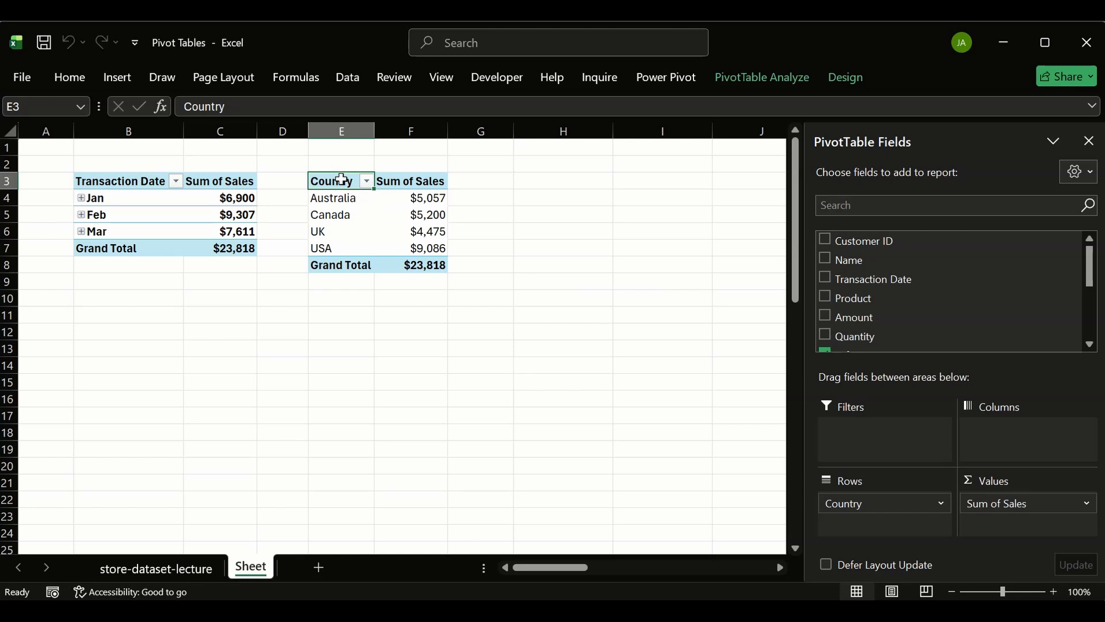
left_click_drag(342, 179, 423, 262)
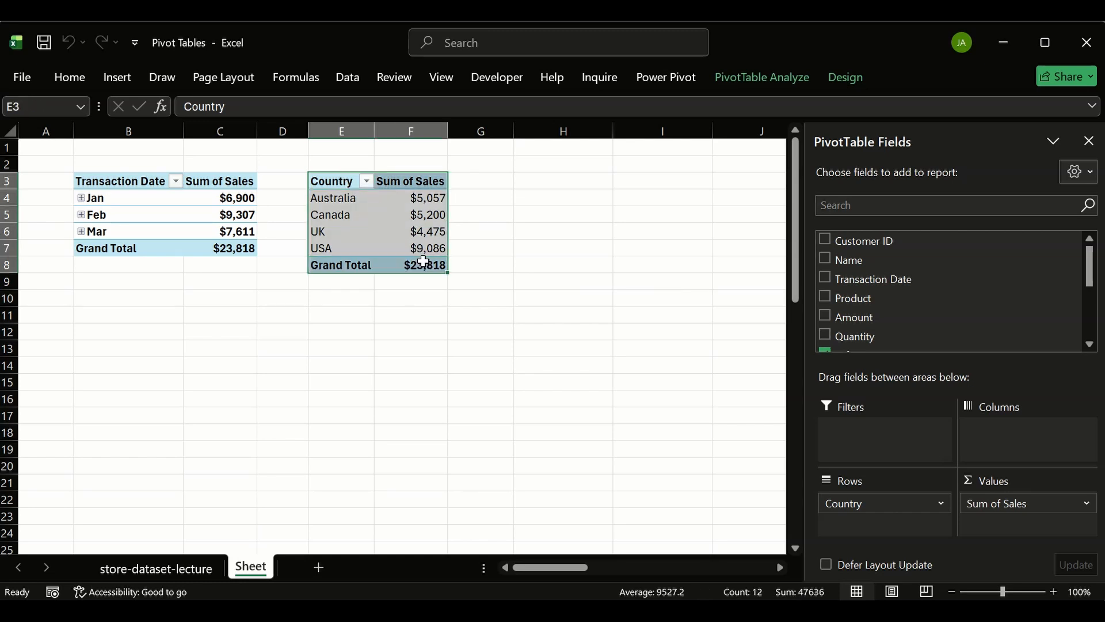
key("ctrl+c")
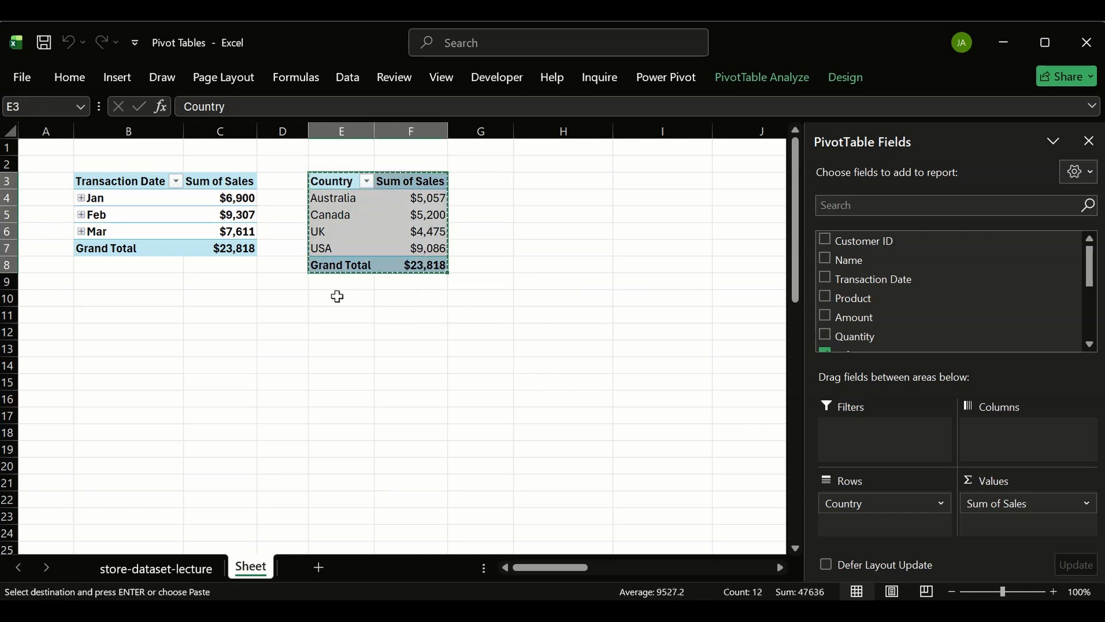
left_click(337, 296)
key("ctrl+v")
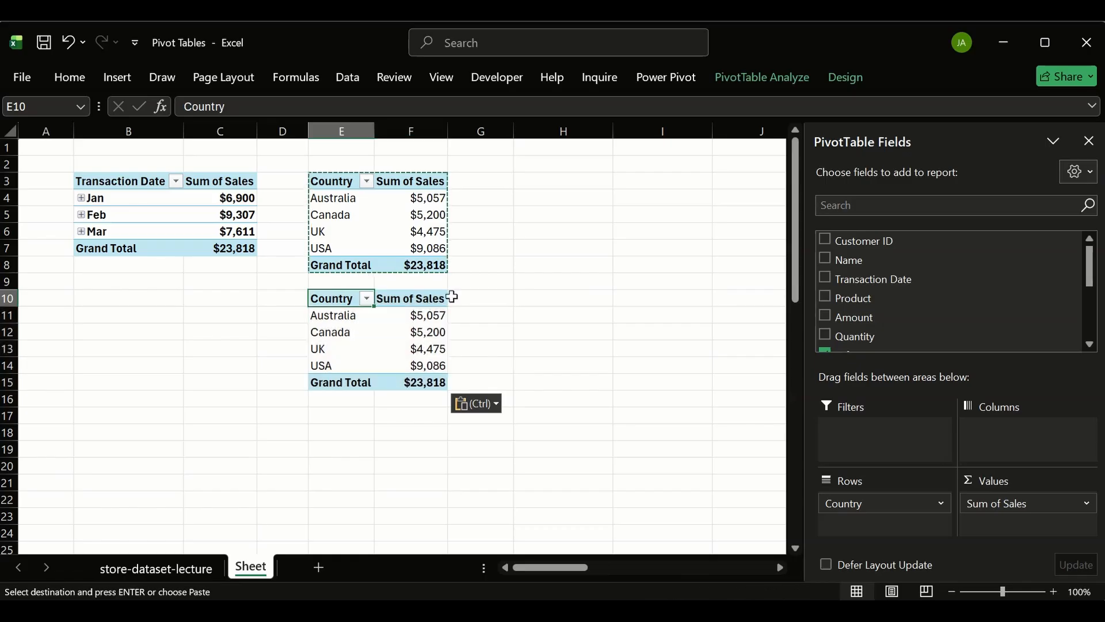
- Remove the Country and Sales fields from the duplicated pivot table at E10 to leave it empty
scroll(881, 282, "down", 1)
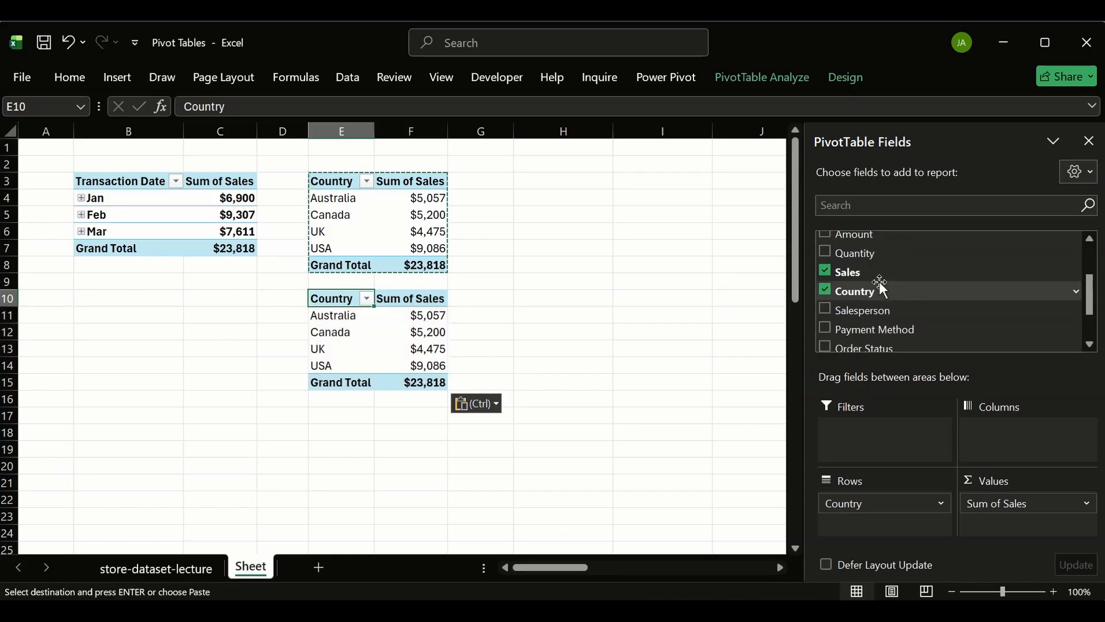
left_click(826, 290)
left_click(824, 271)
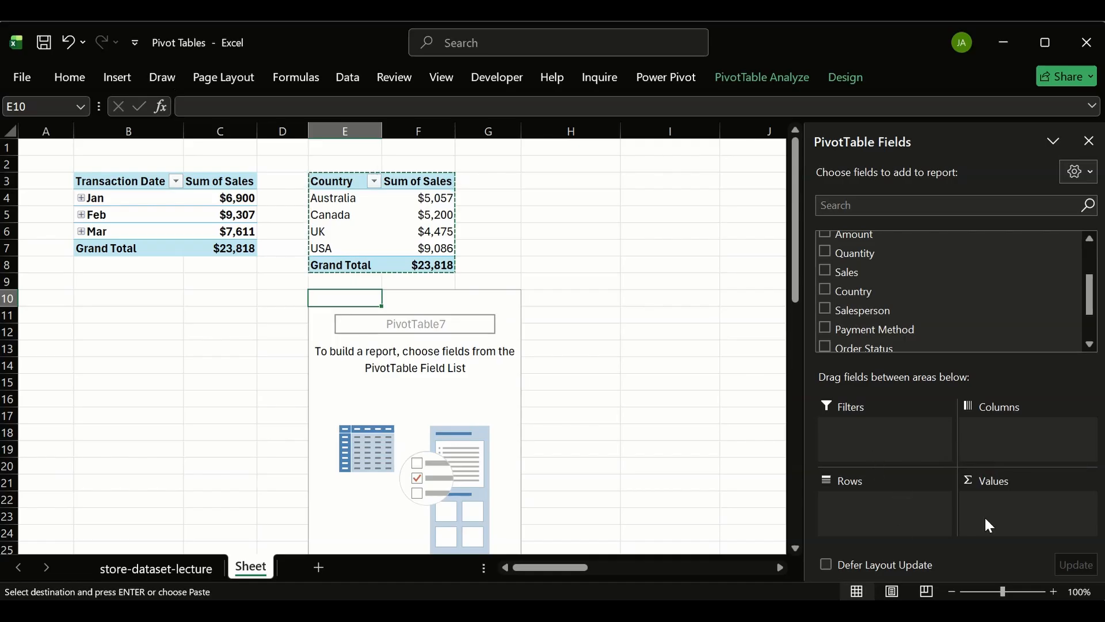
scroll(851, 310, "up", 3)
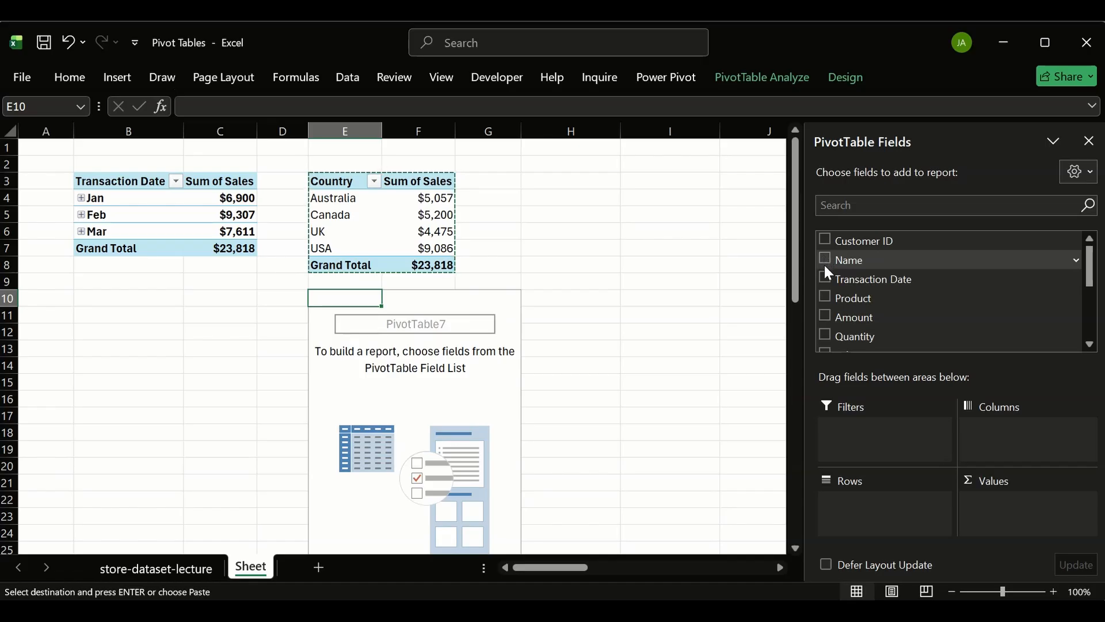
- Add Product as rows and Sales as summed values in the empty pivot table at E10
left_click(824, 295)
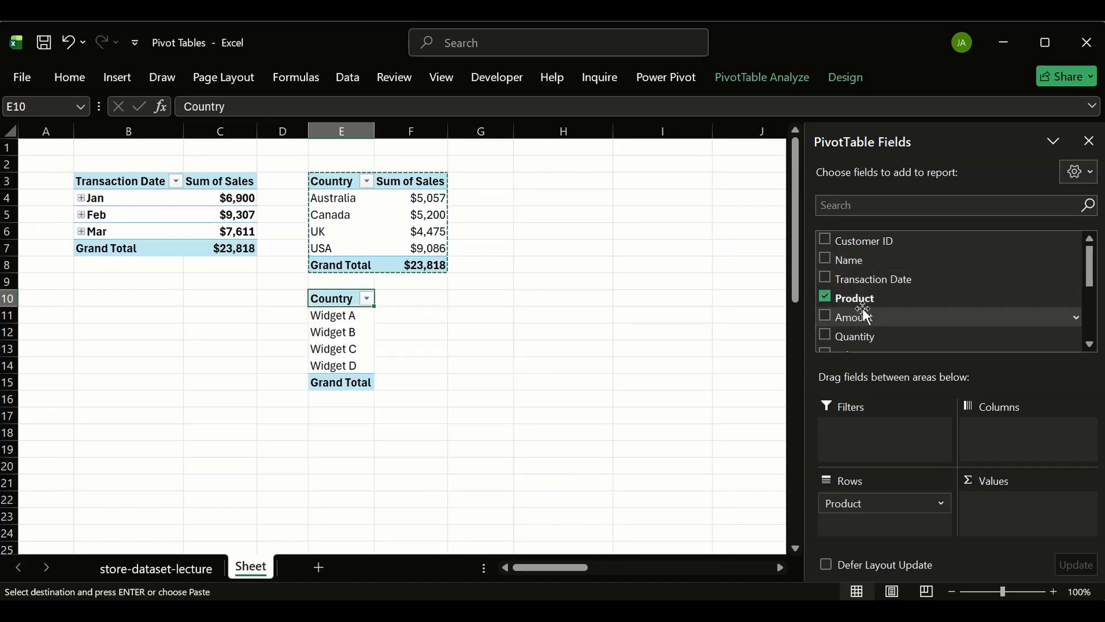
scroll(852, 304, "down", 3)
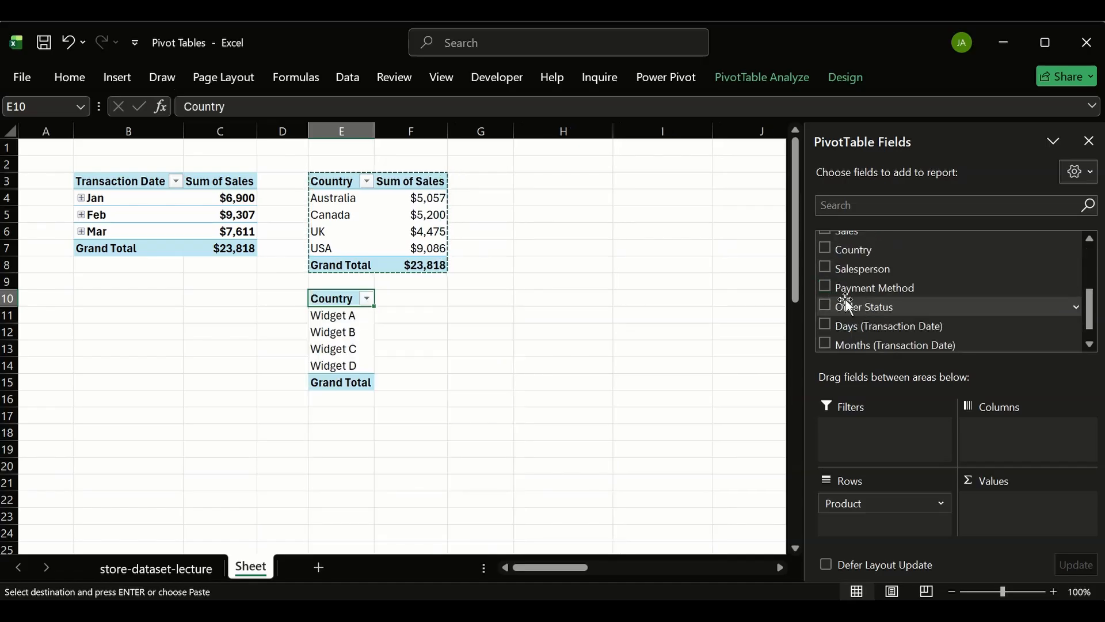
left_click(825, 267)
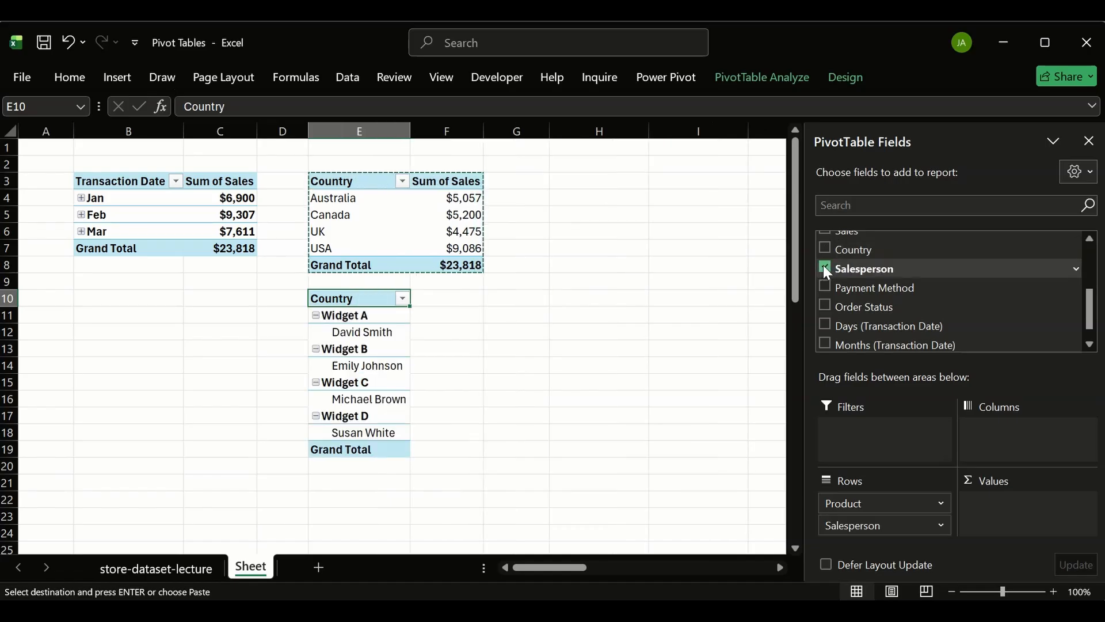
left_click(825, 267)
scroll(829, 289, "up", 1)
scroll(828, 292, "down", 2)
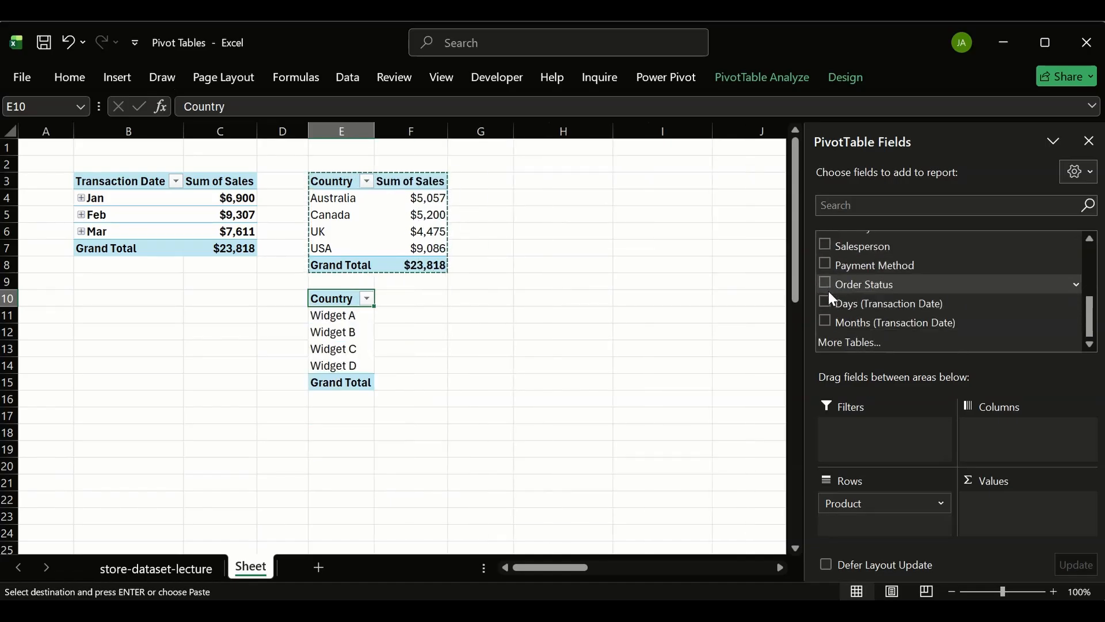
scroll(828, 292, "up", 3)
left_click(826, 331)
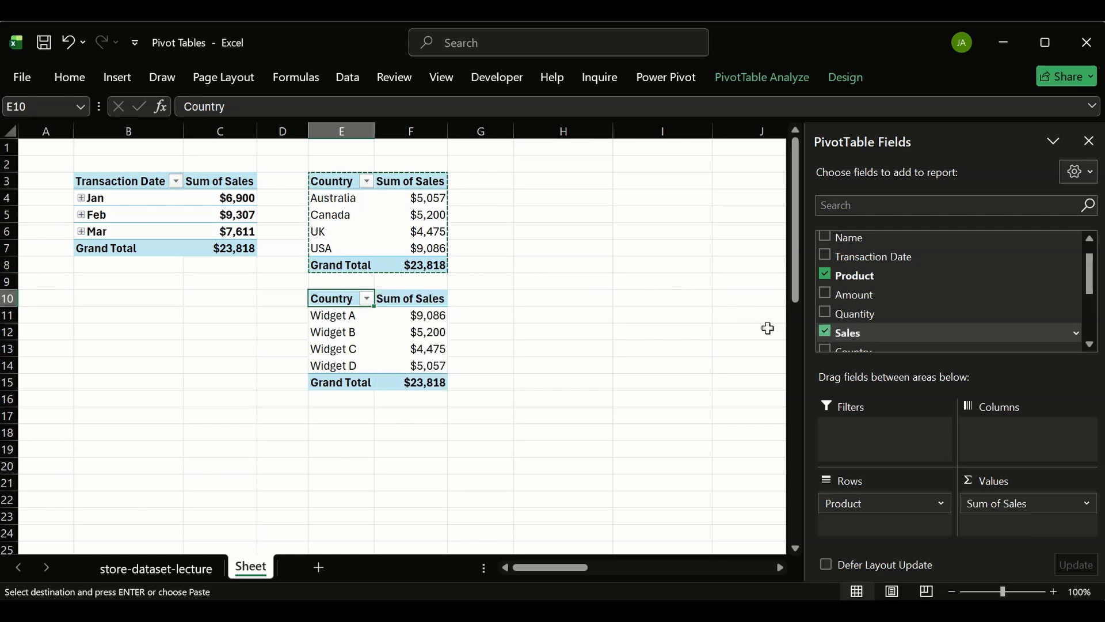
- Rename the row header in E10 to Product
left_click_drag(347, 302, 315, 298)
double_click(353, 298)
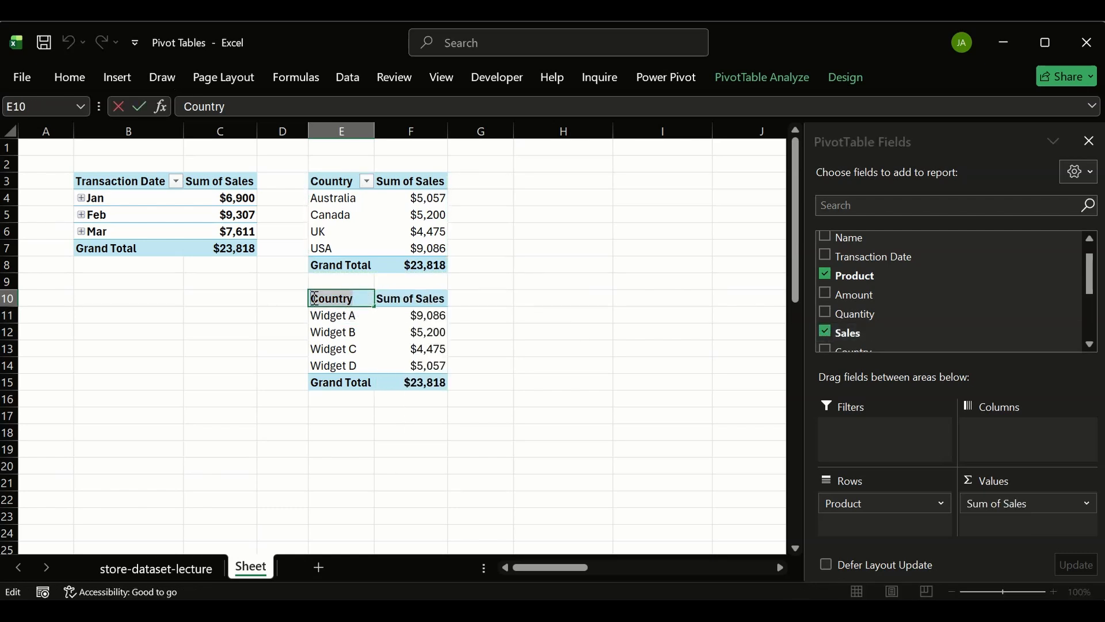
type("Pro")
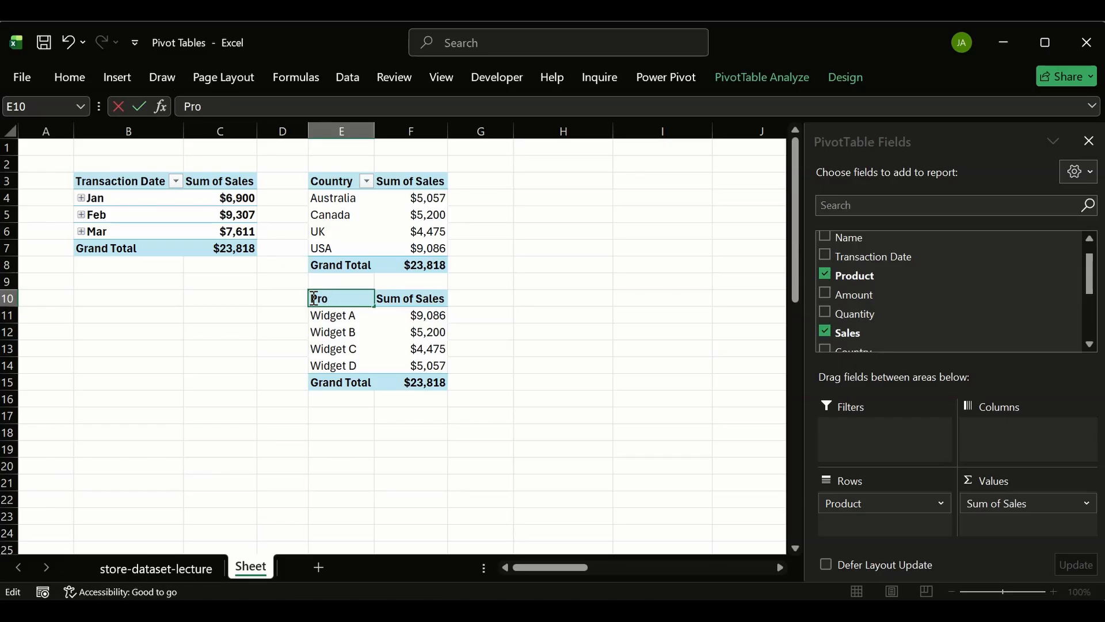
type("duct")
key("Return")
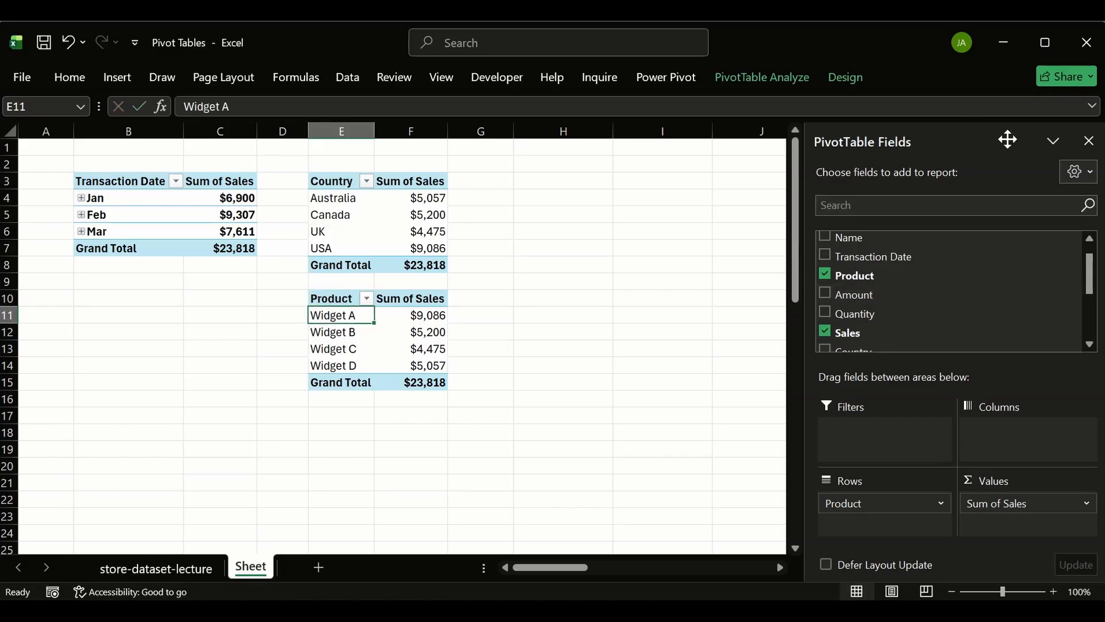
- Name the product pivot table sales_by_product
left_click(757, 84)
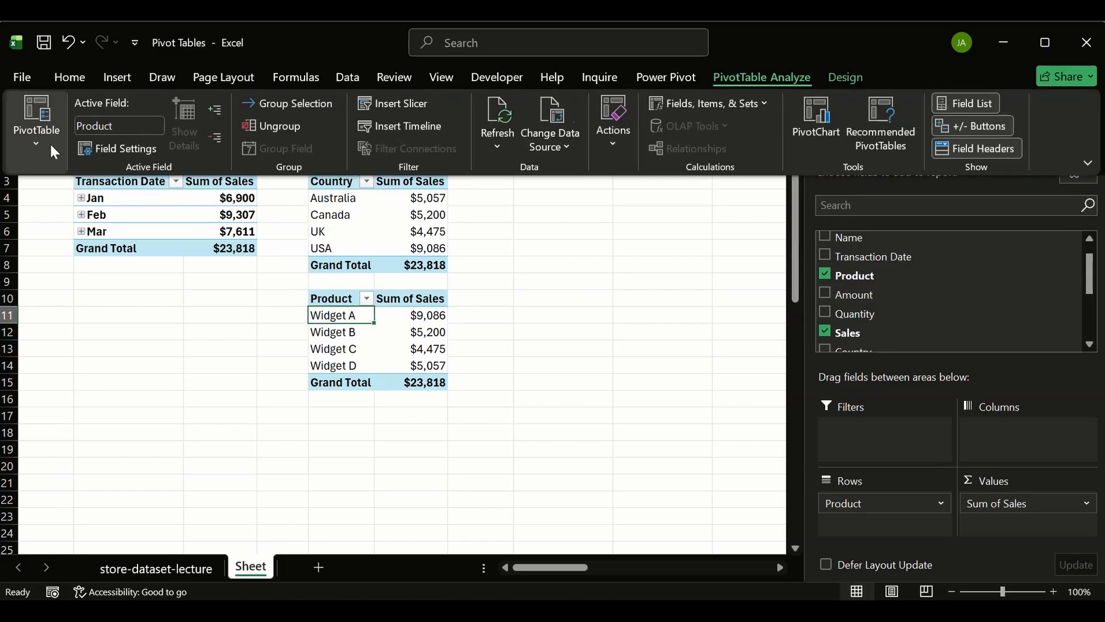
left_click(24, 137)
left_click(54, 206)
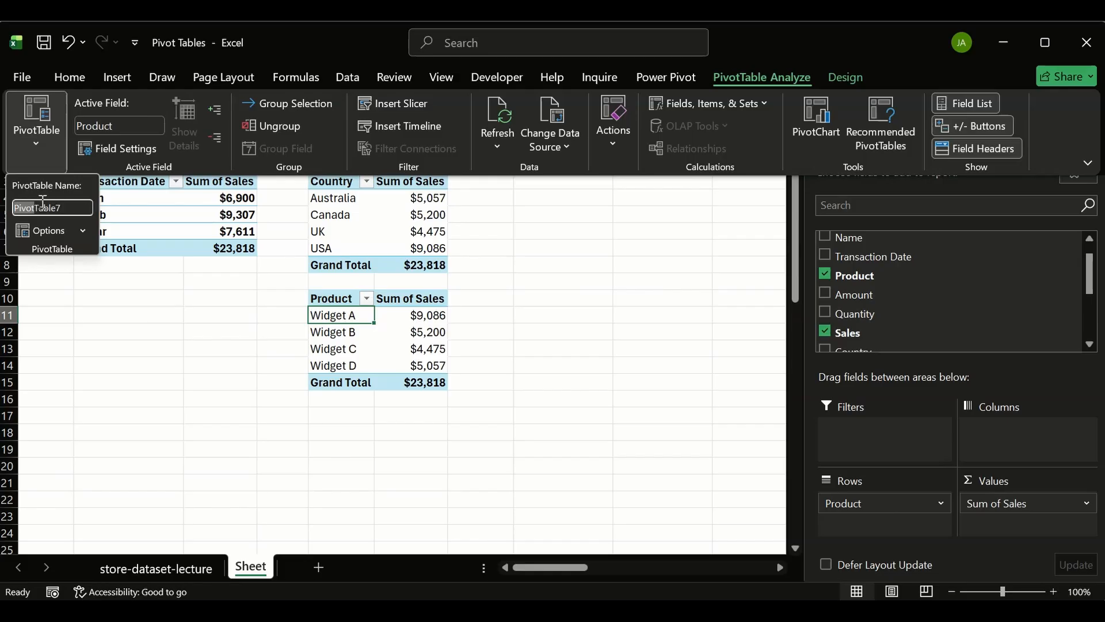
type("sales_by_product")
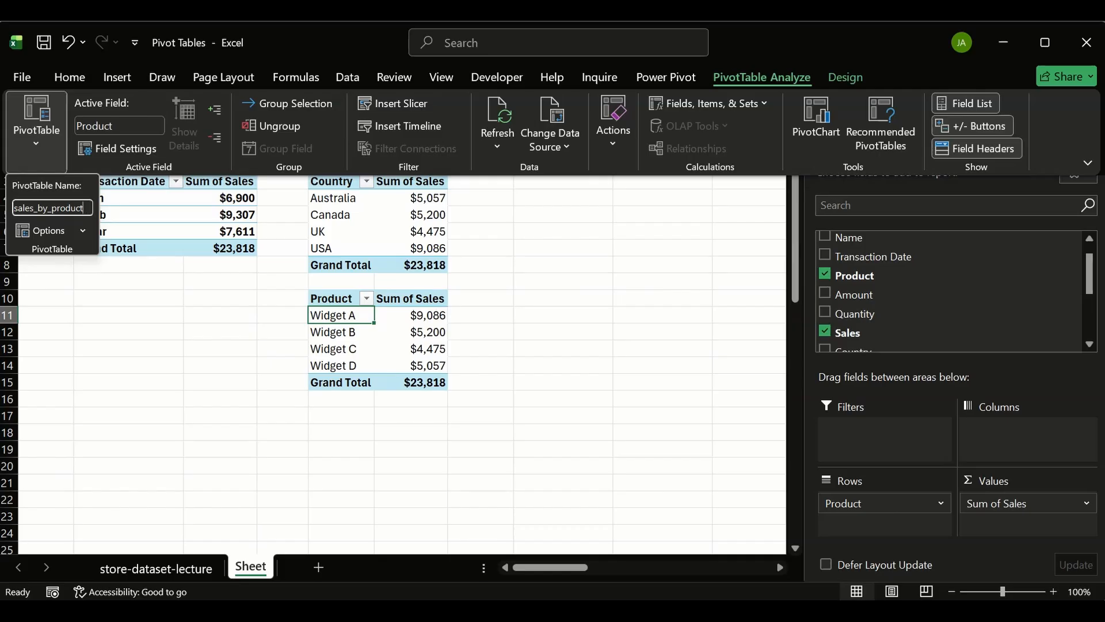
key("Return")
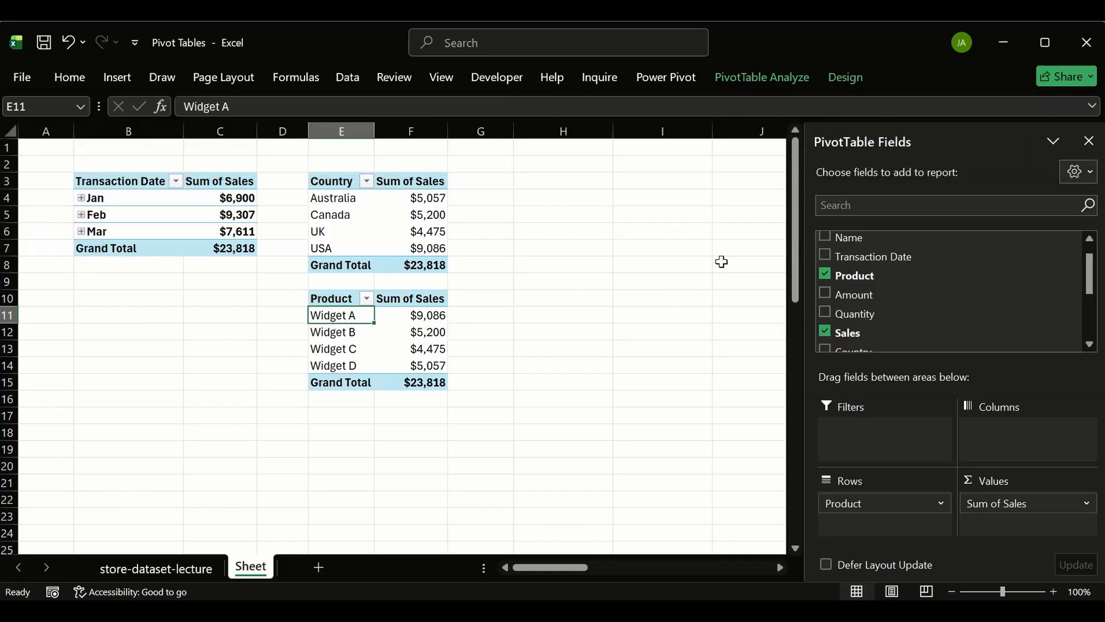
- Review the available pivot table actions and the Product field's settings without changing anything
scroll(906, 292, "down", 3)
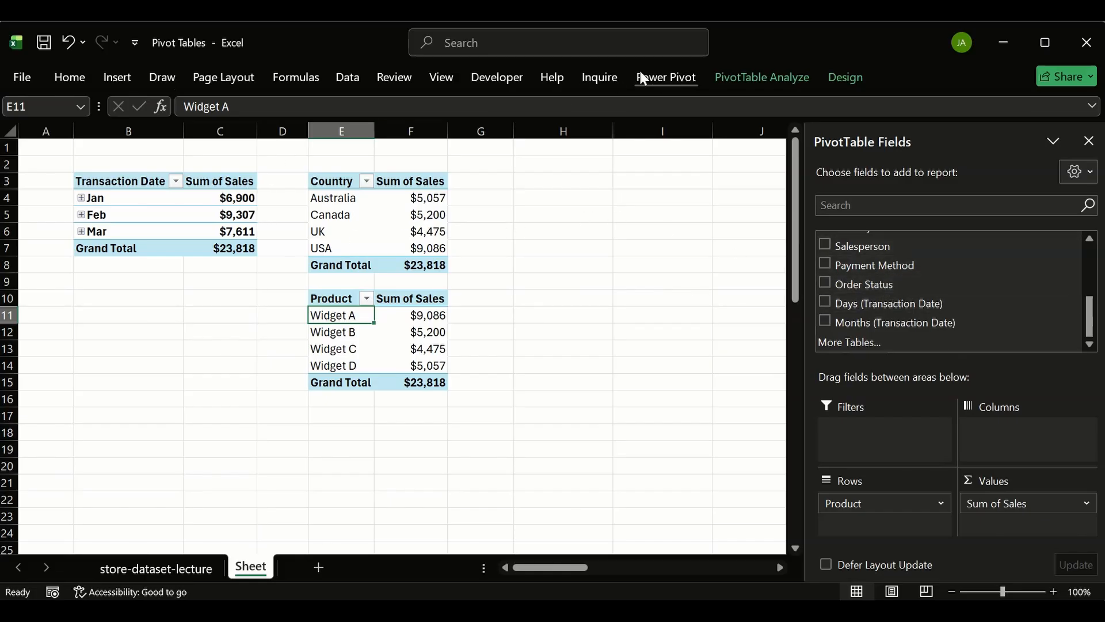
left_click(789, 81)
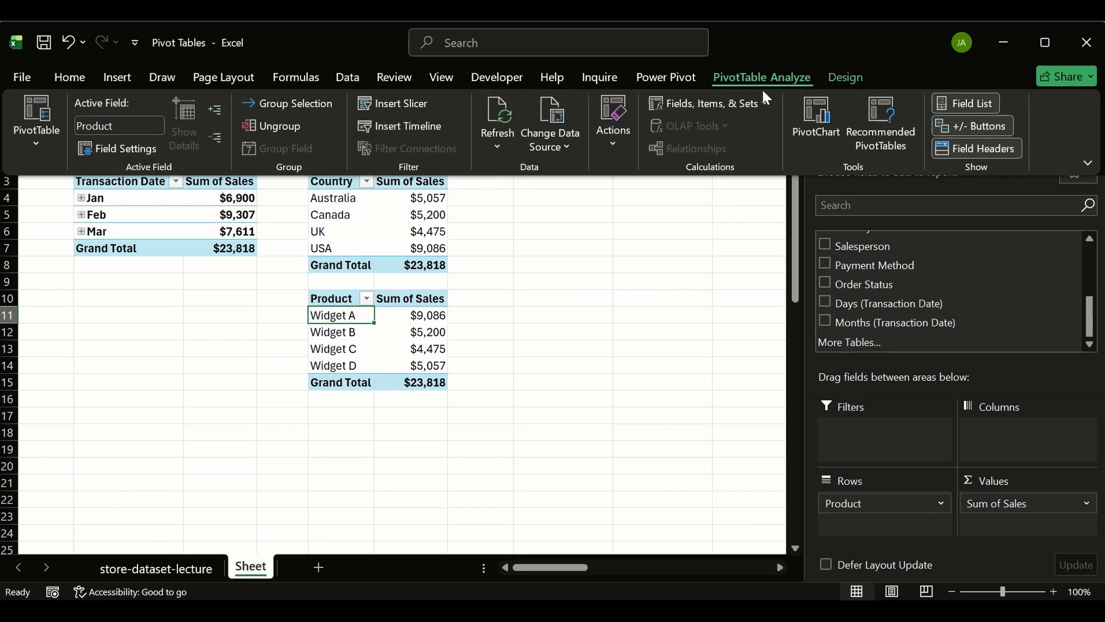
left_click(619, 143)
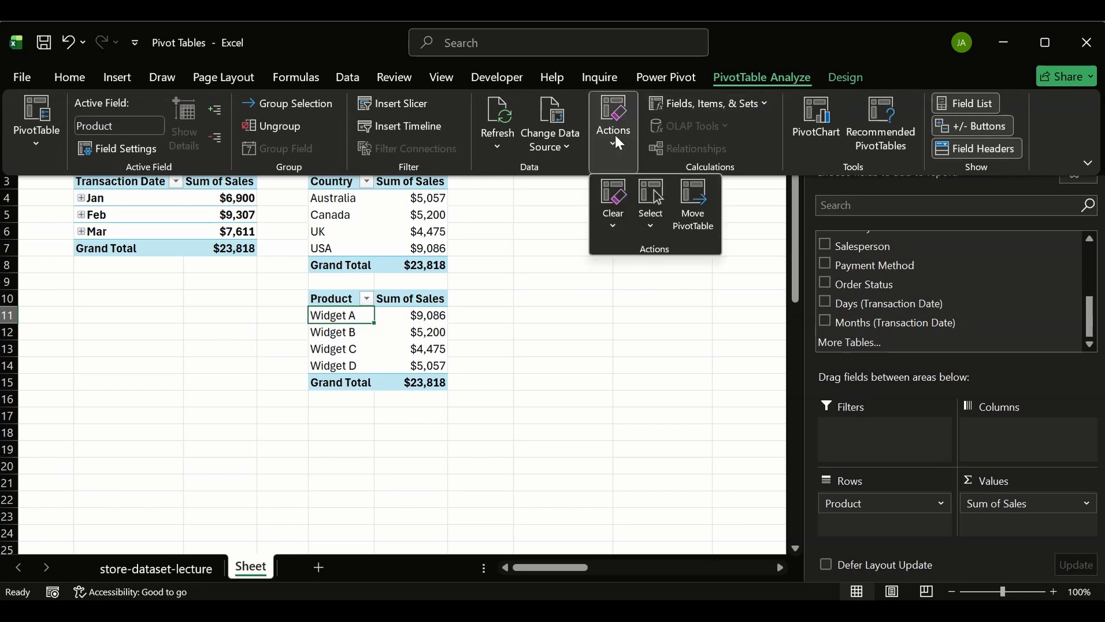
left_click(558, 212)
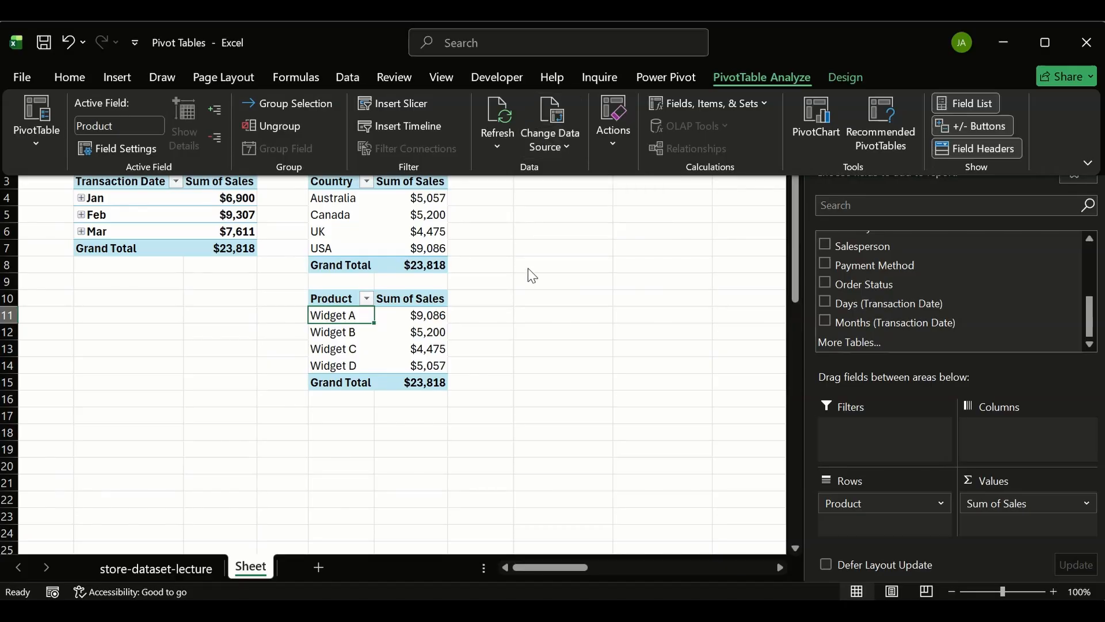
left_click(110, 148)
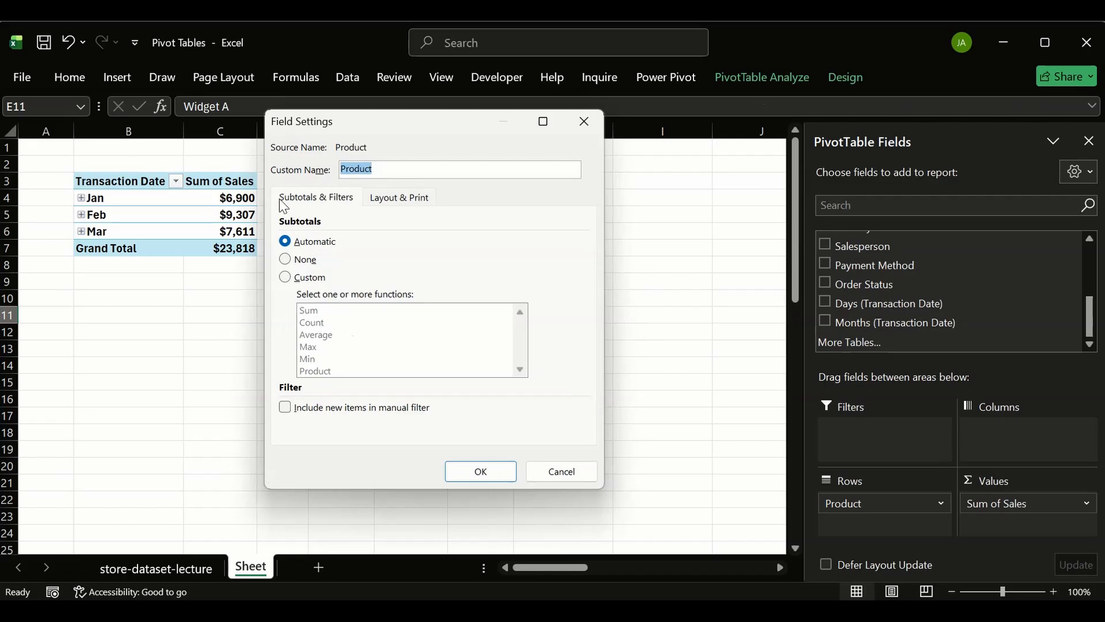
left_click(558, 472)
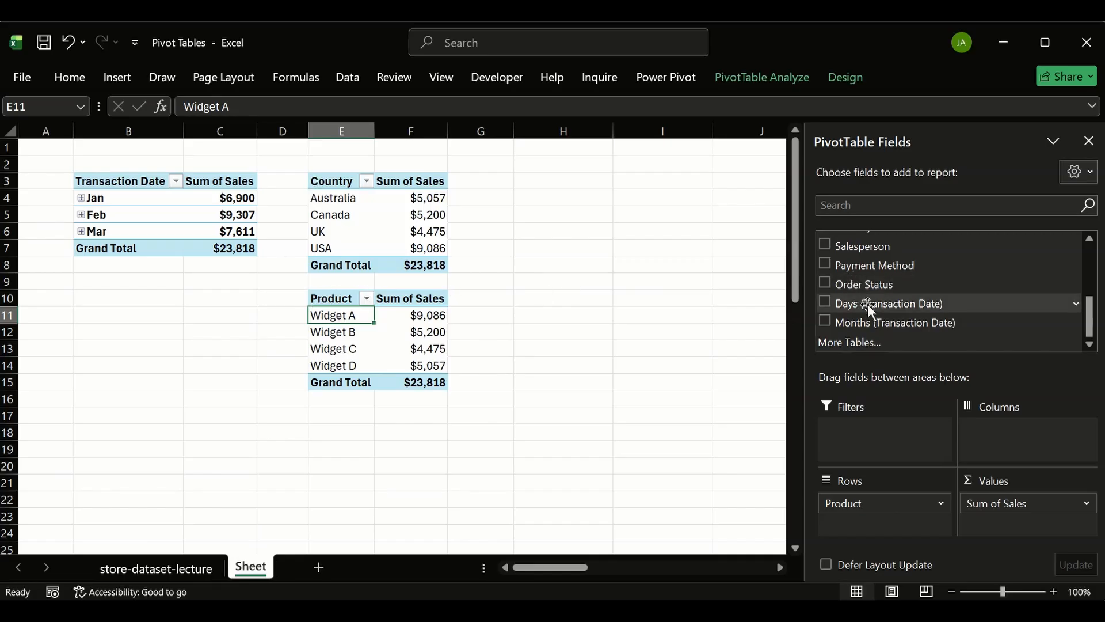
- Copy the product sales pivot table from E10:F15 and paste the duplicate at E17
scroll(866, 300, "up", 3)
scroll(865, 301, "down", 3)
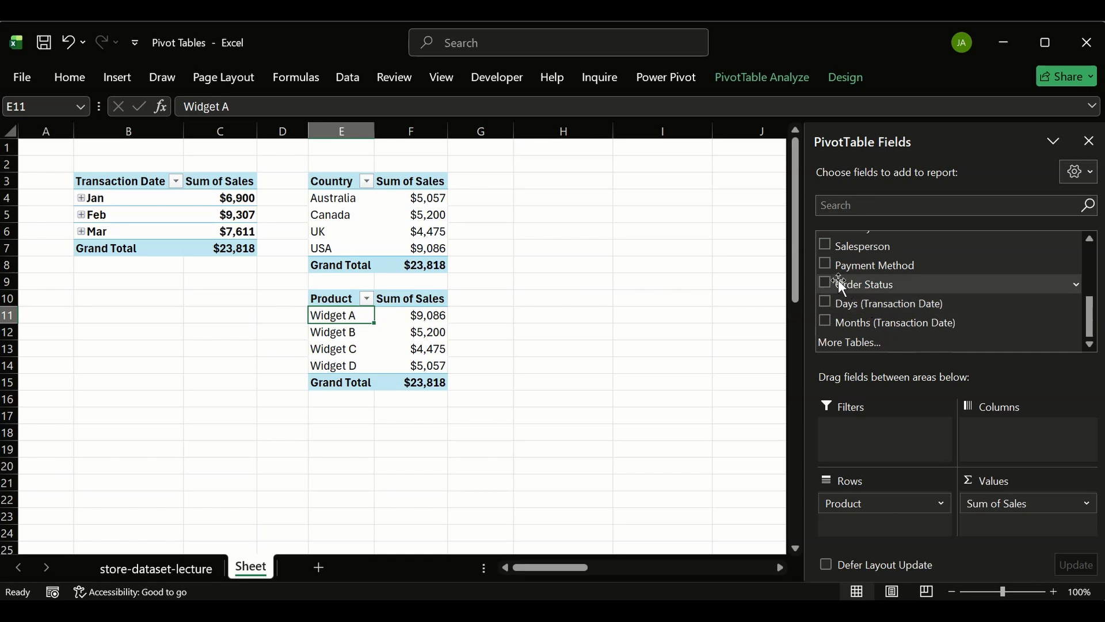
scroll(827, 260, "up", 1)
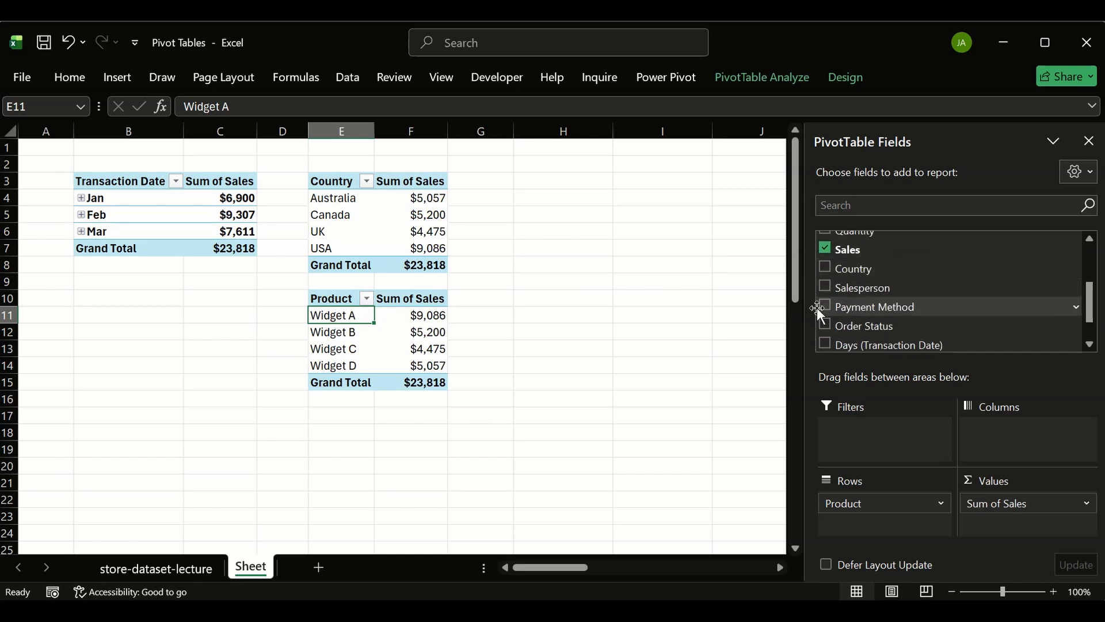
left_click_drag(340, 299, 418, 380)
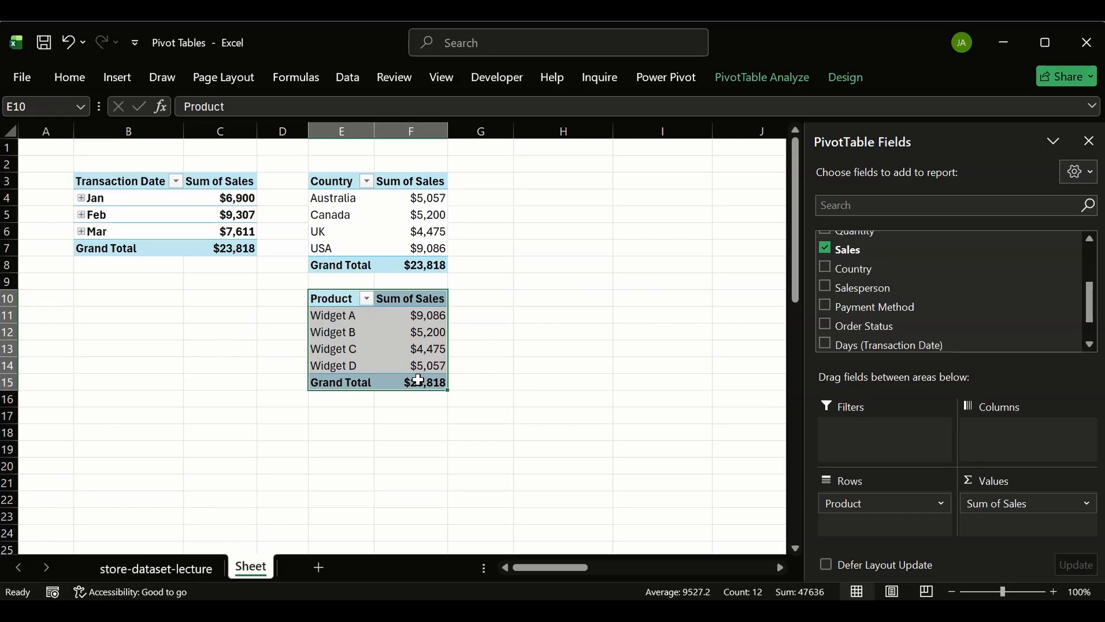
key("ctrl+c")
left_click(347, 415)
key("ctrl+v")
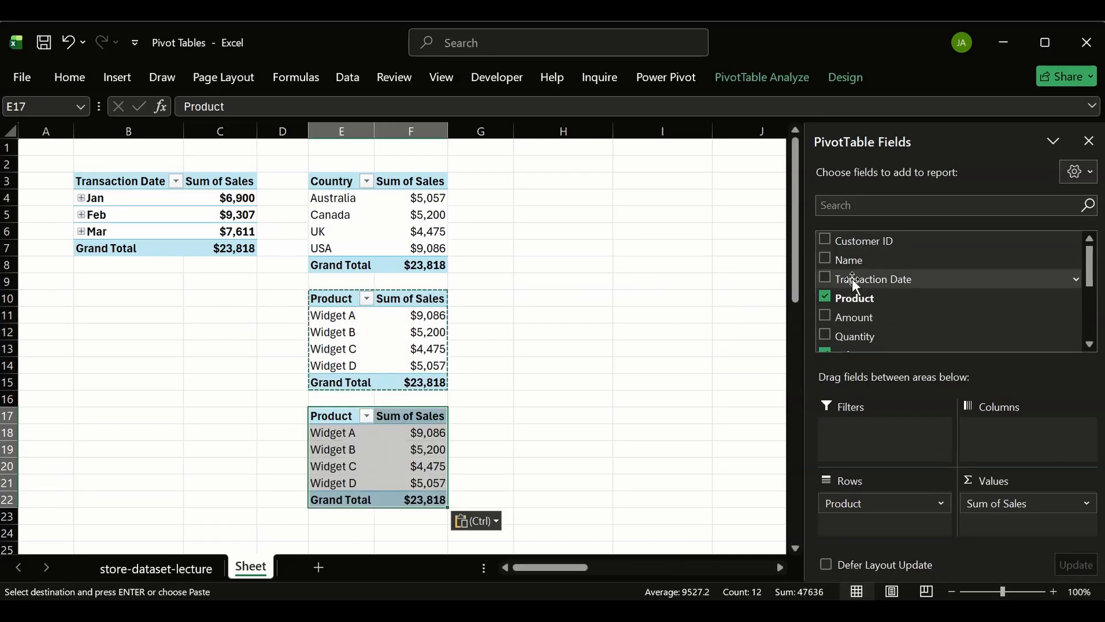
- Remove the Product and Sales fields from the duplicated pivot table at E17 to leave it empty
left_click(335, 422)
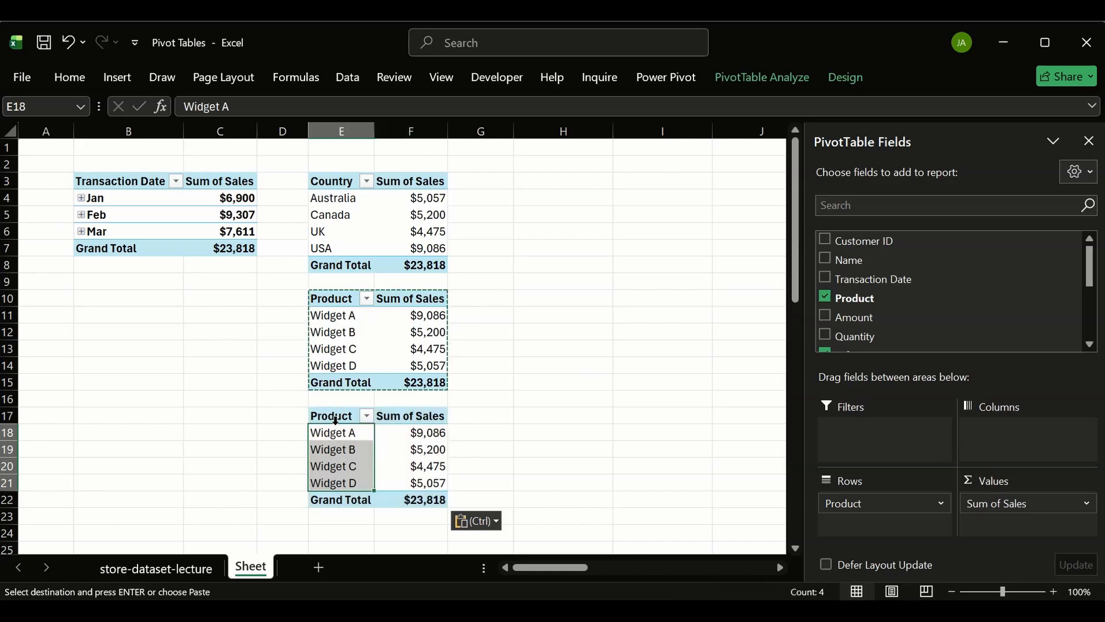
left_click(337, 416)
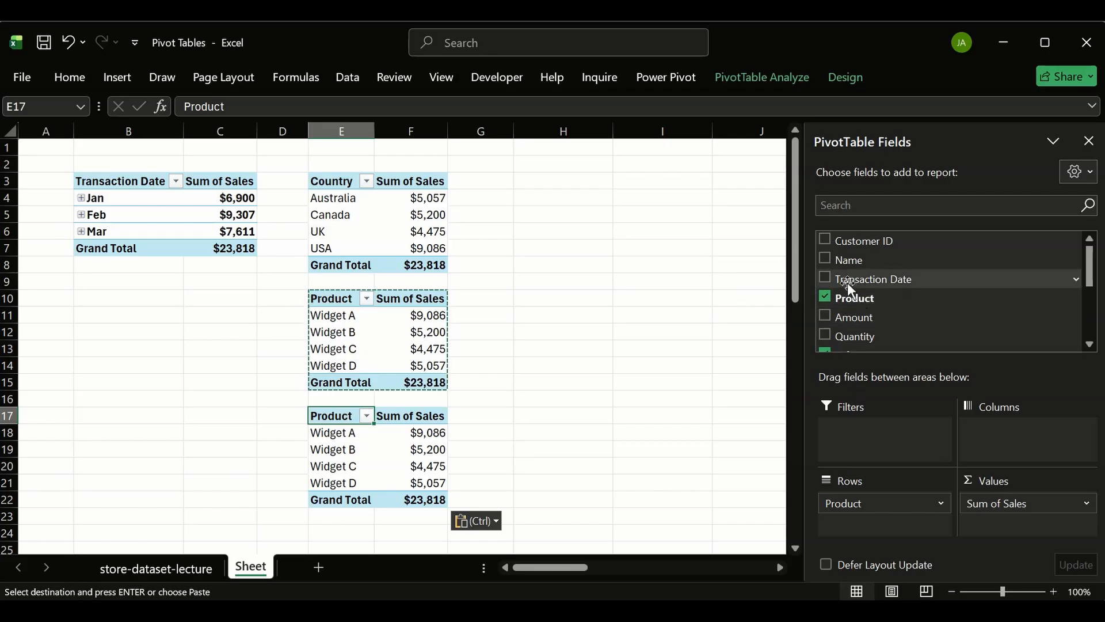
scroll(859, 314, "down", 2)
scroll(860, 314, "down", 3)
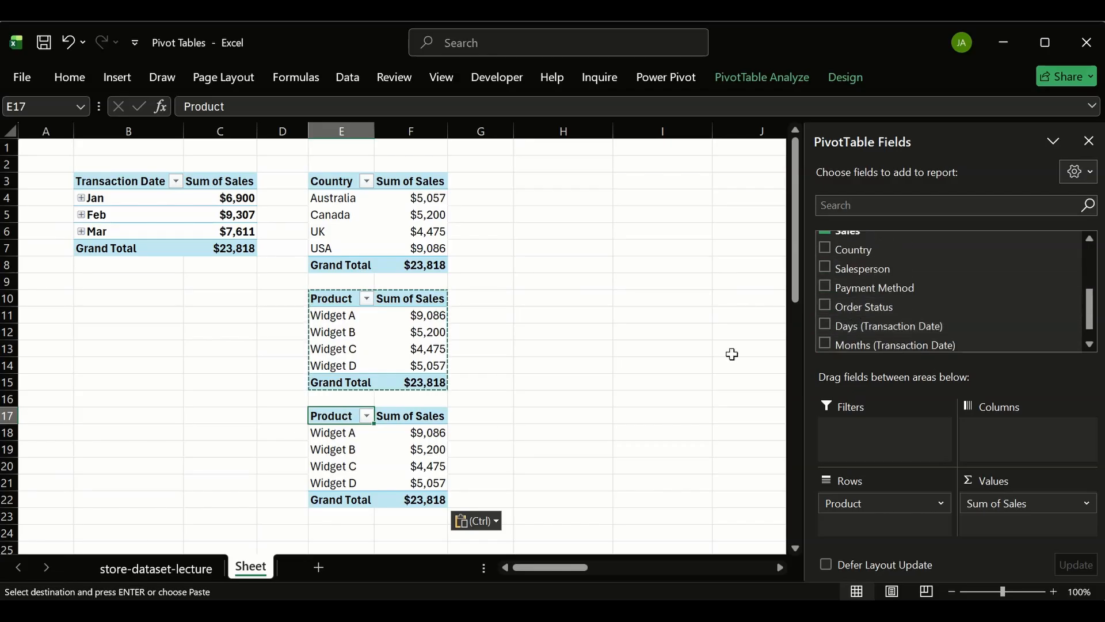
left_click_drag(876, 503, 568, 426)
left_click_drag(1066, 502, 570, 465)
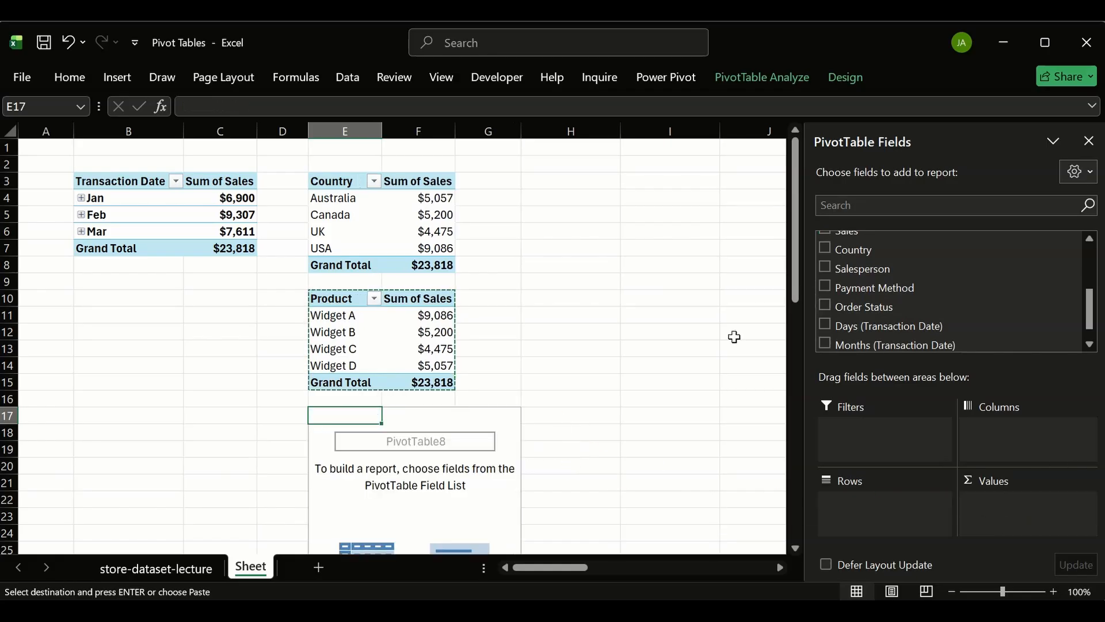
- Set Payment Method as the only row field of the empty pivot table at E17, leaving Order Status out
left_click(826, 306)
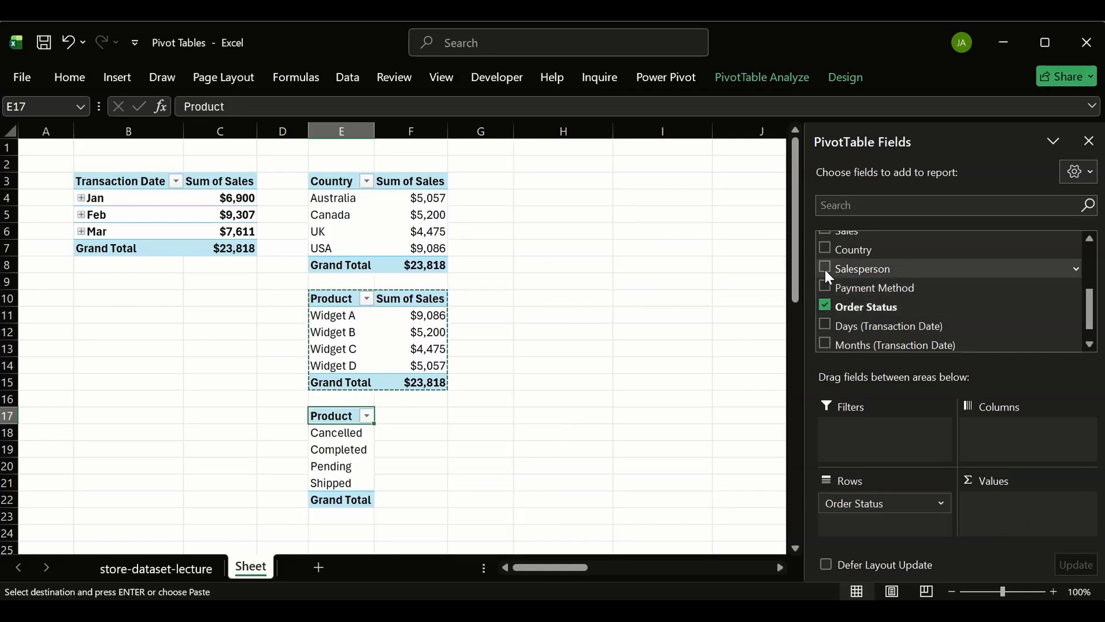
left_click(825, 287)
left_click(826, 306)
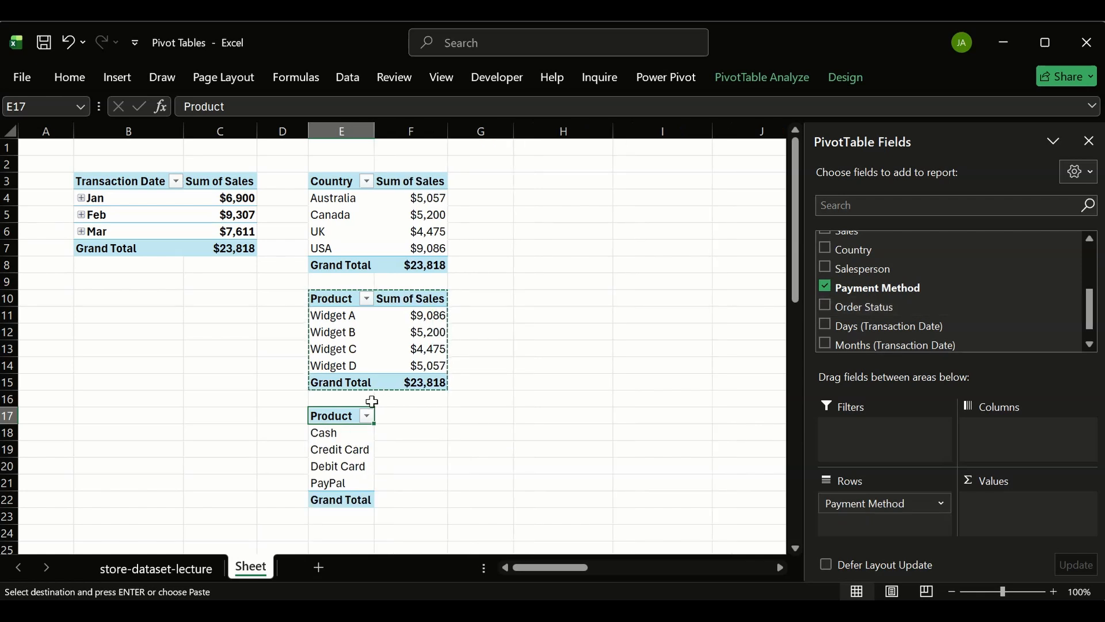
- Rename the row header in E17 to Payment Method
key("Escape")
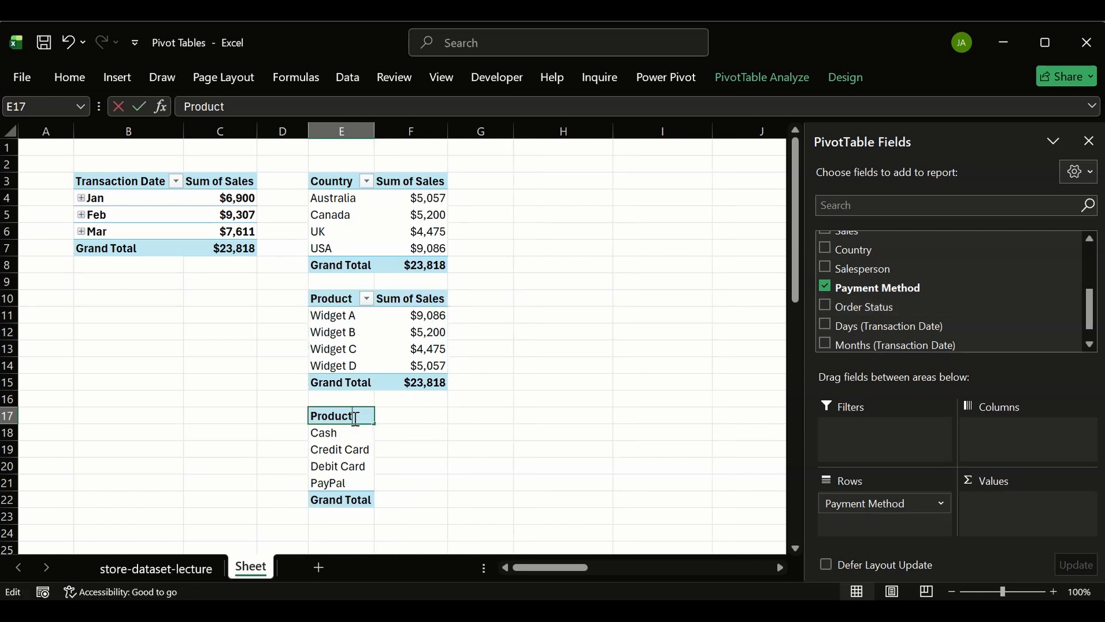
double_click(350, 418)
key("BackSpace")
key("BackSpace")
key("BackSpace")
key("BackSpace")
key("BackSpace")
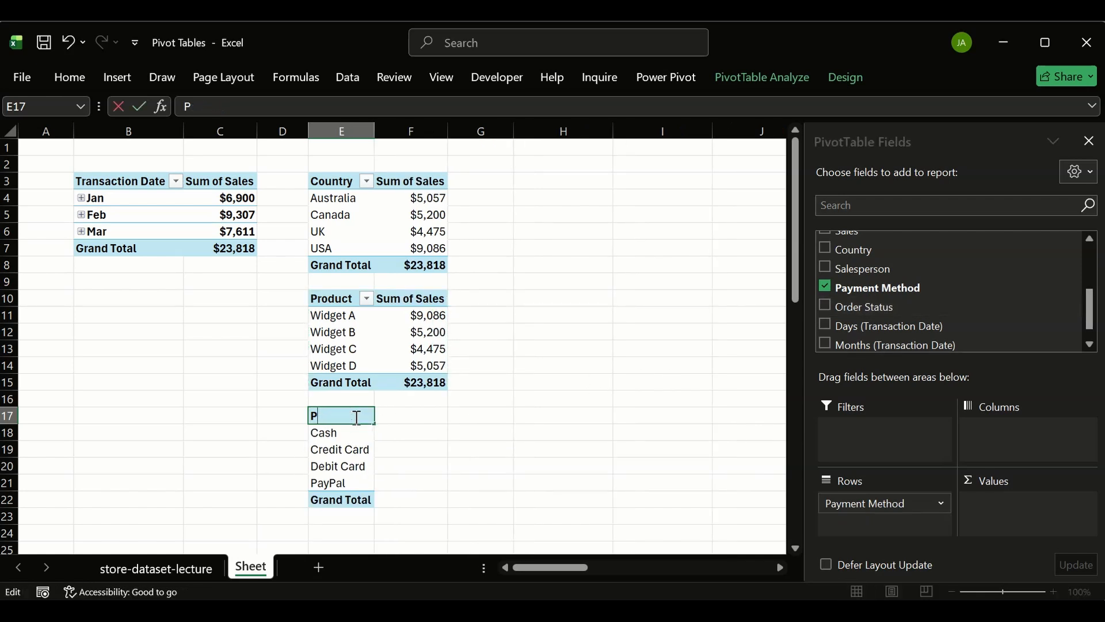
type("ayment Method")
key("Return")
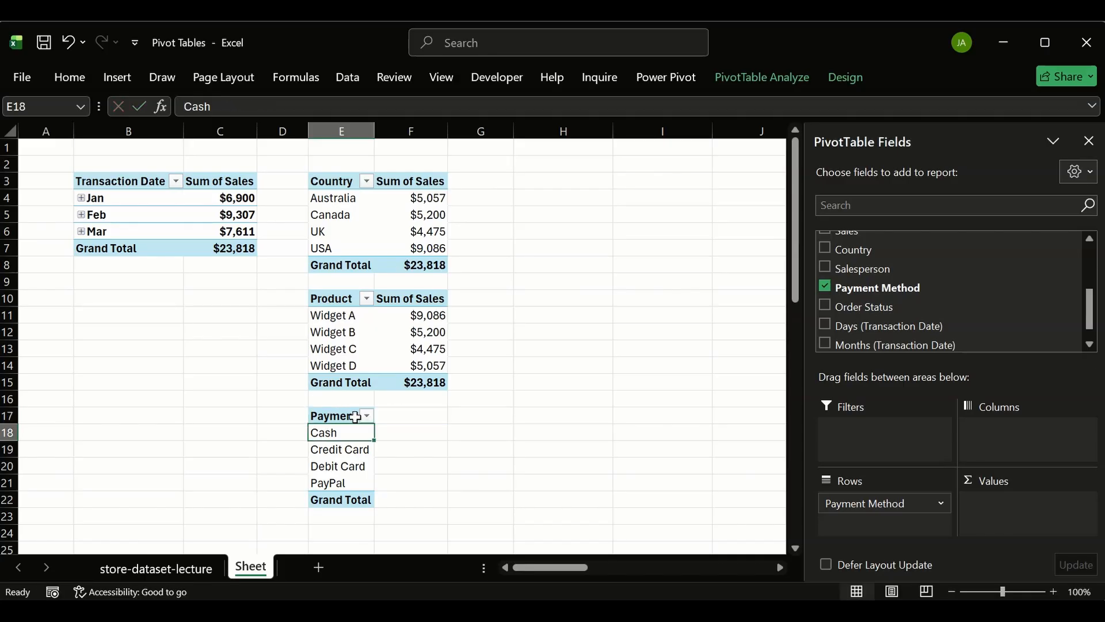
- Add Customer ID to the values of the payment method pivot table
scroll(866, 273, "up", 3)
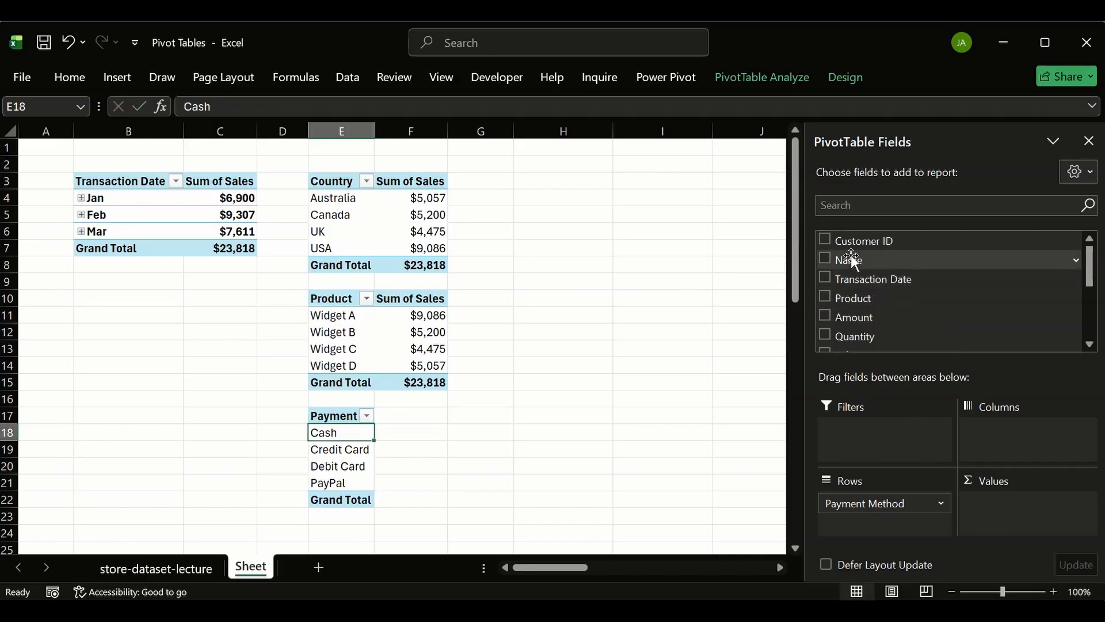
left_click(826, 240)
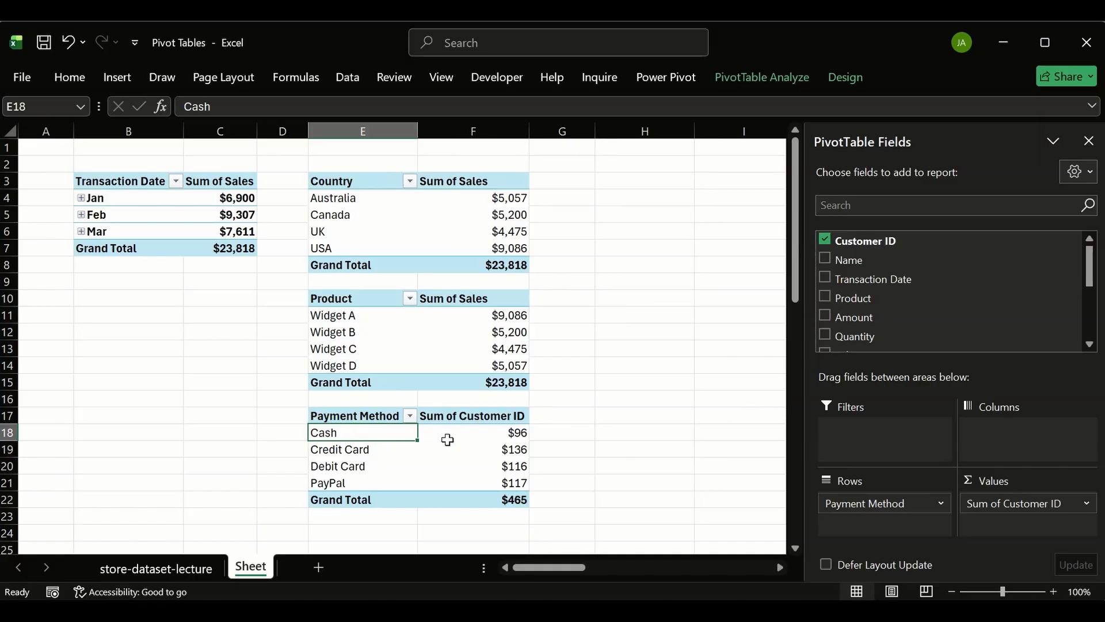
- Examine the Sales and Customer ID columns on the store-dataset-lecture sheet and return to the pivot tables
left_click(148, 568)
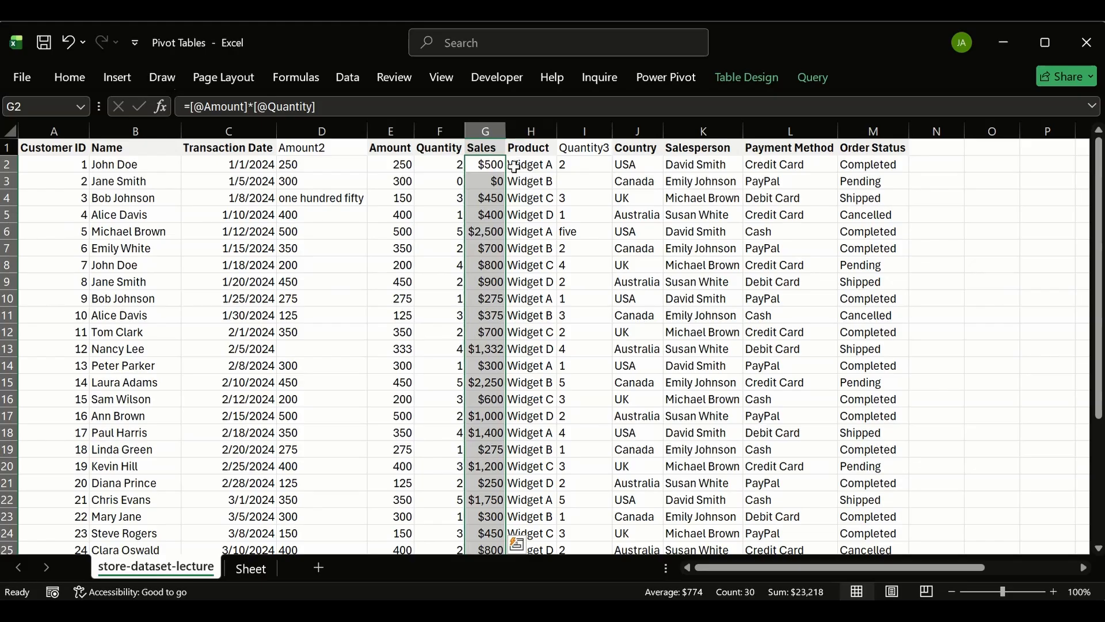
left_click_drag(484, 165, 487, 500)
left_click_drag(57, 156, 26, 449)
left_click(259, 568)
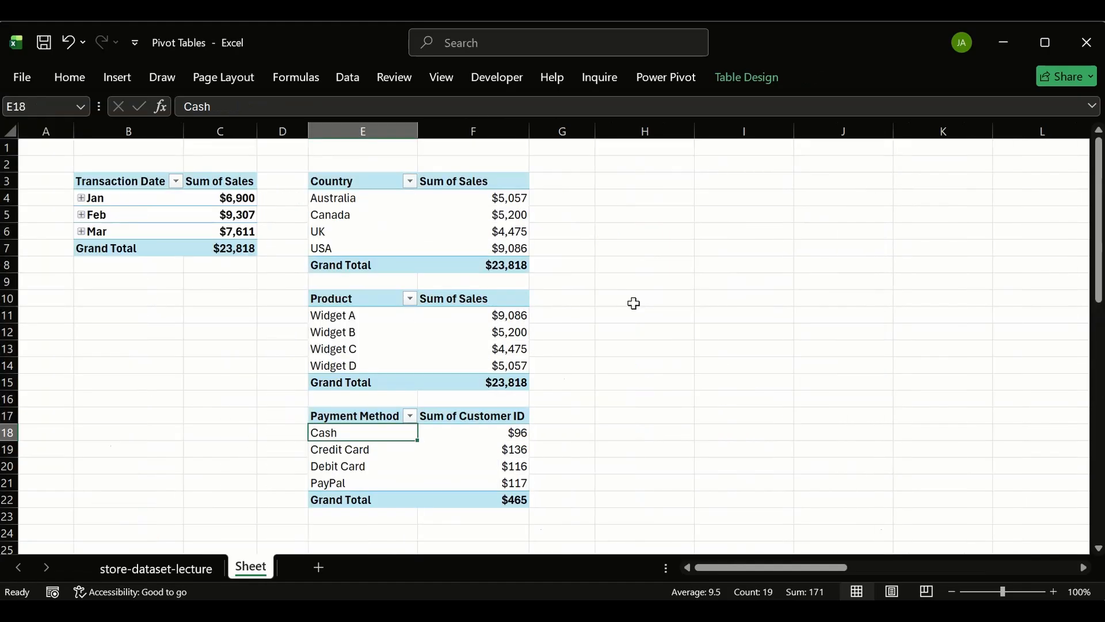
- Clear the formatting of the Sum of Customer ID values in F18:F22 of the payment method pivot table
left_click_drag(506, 433, 495, 500)
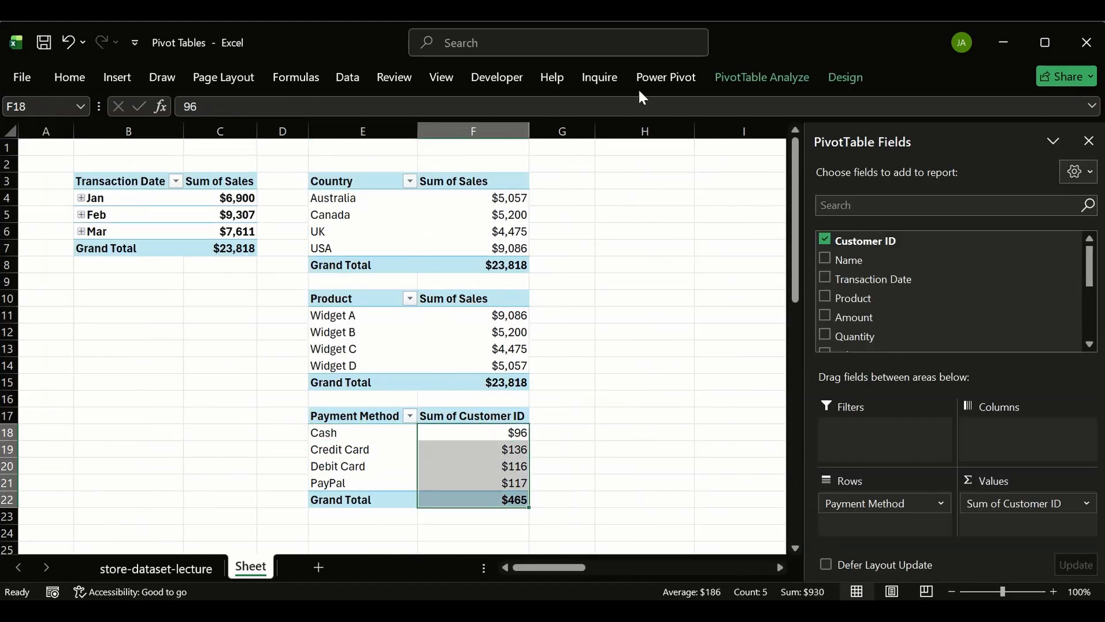
left_click(746, 75)
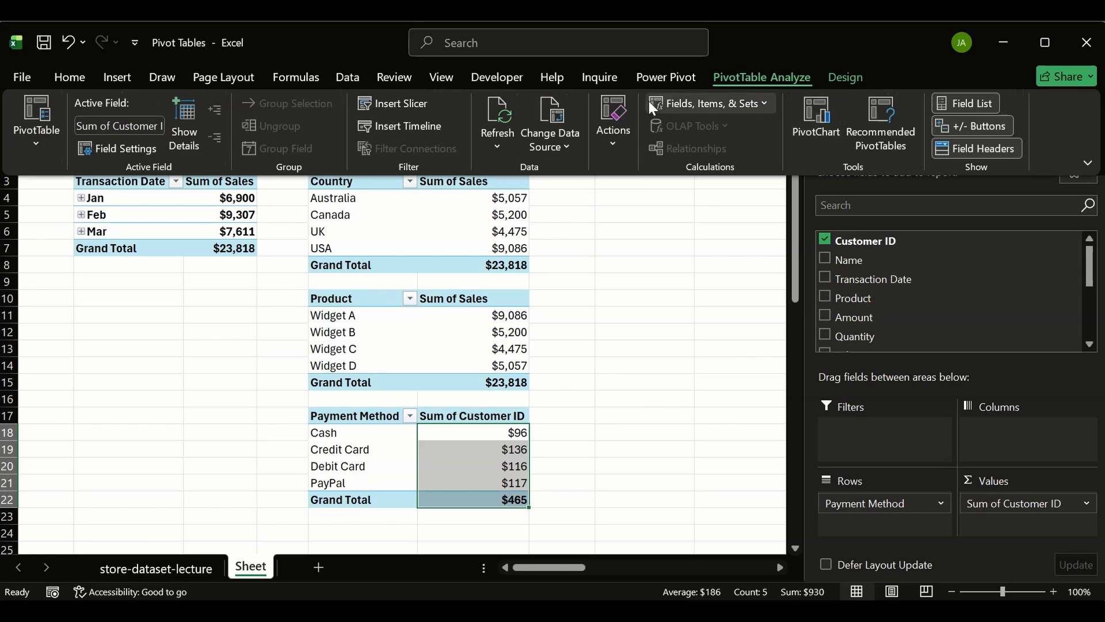
left_click(609, 137)
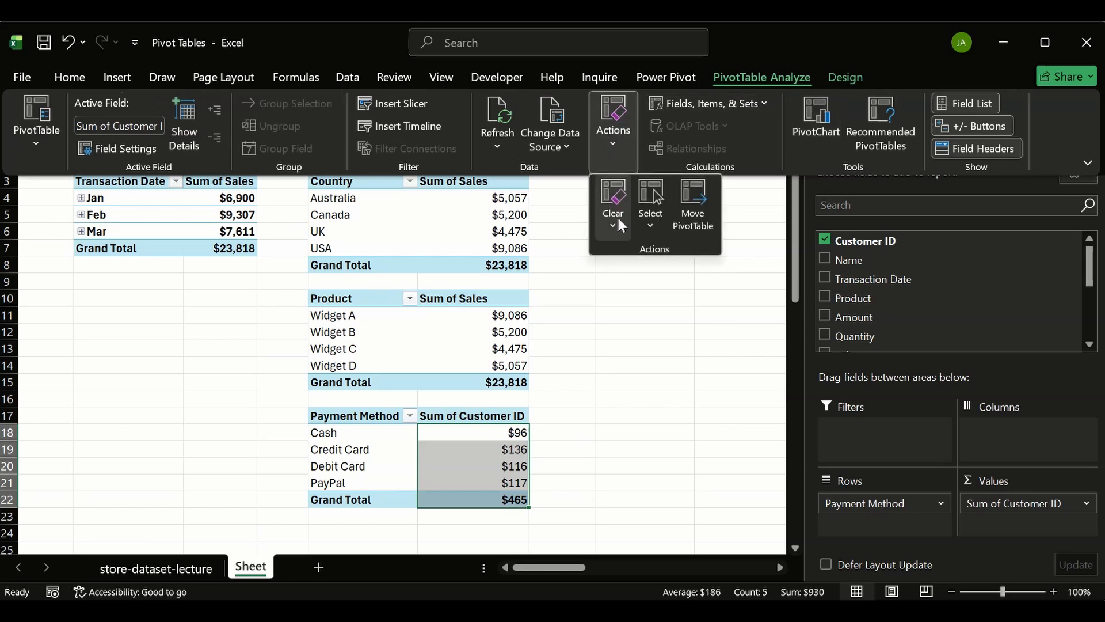
left_click(618, 219)
left_click(605, 133)
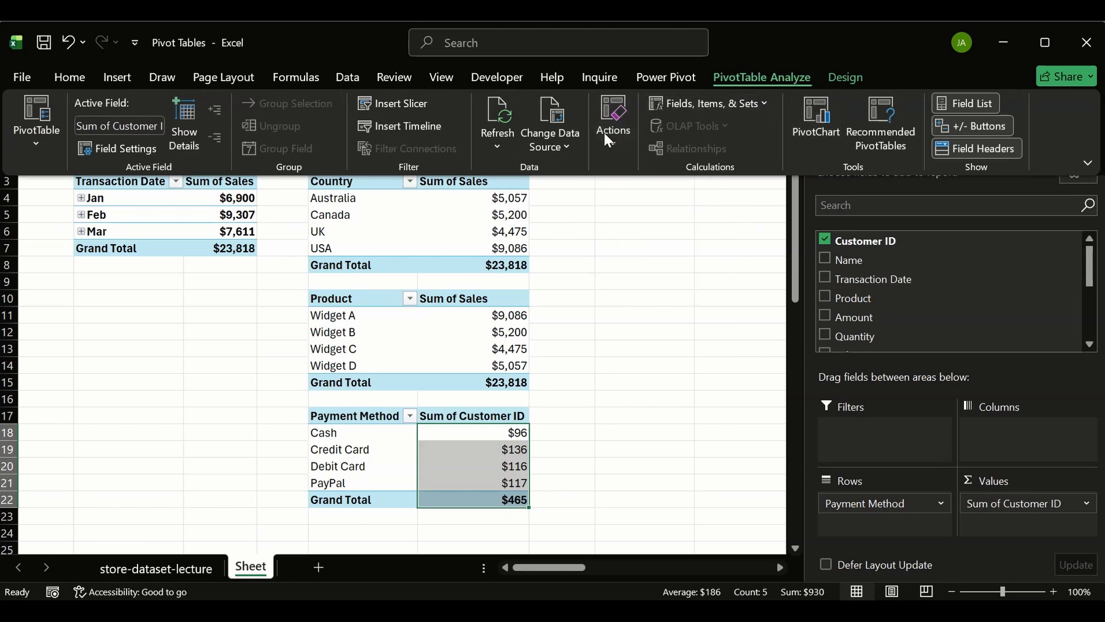
left_click(79, 74)
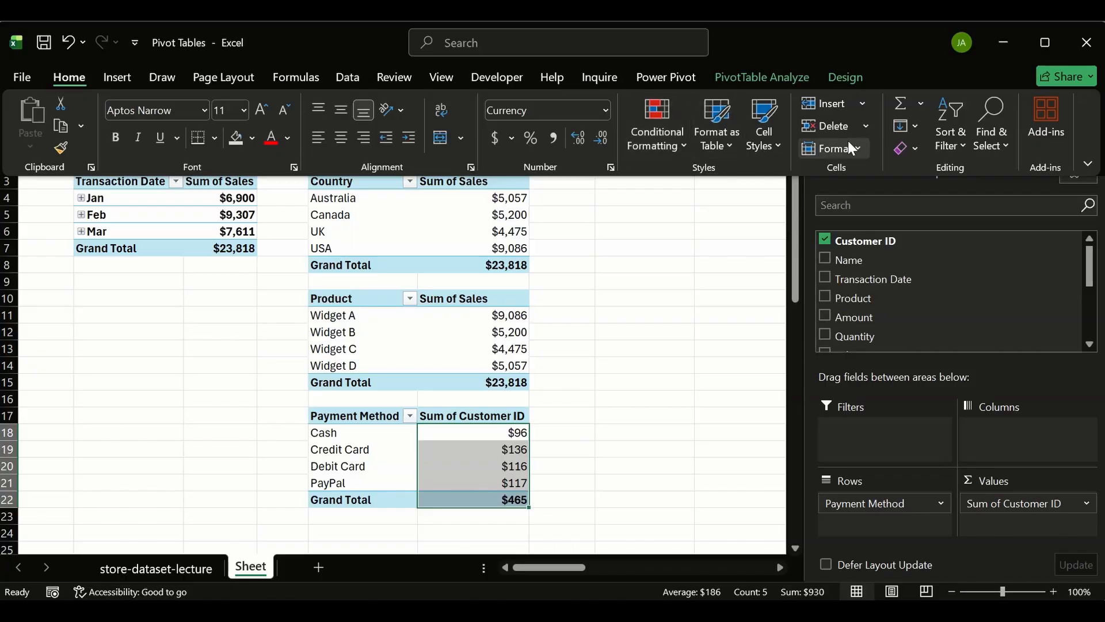
left_click(909, 148)
left_click(944, 198)
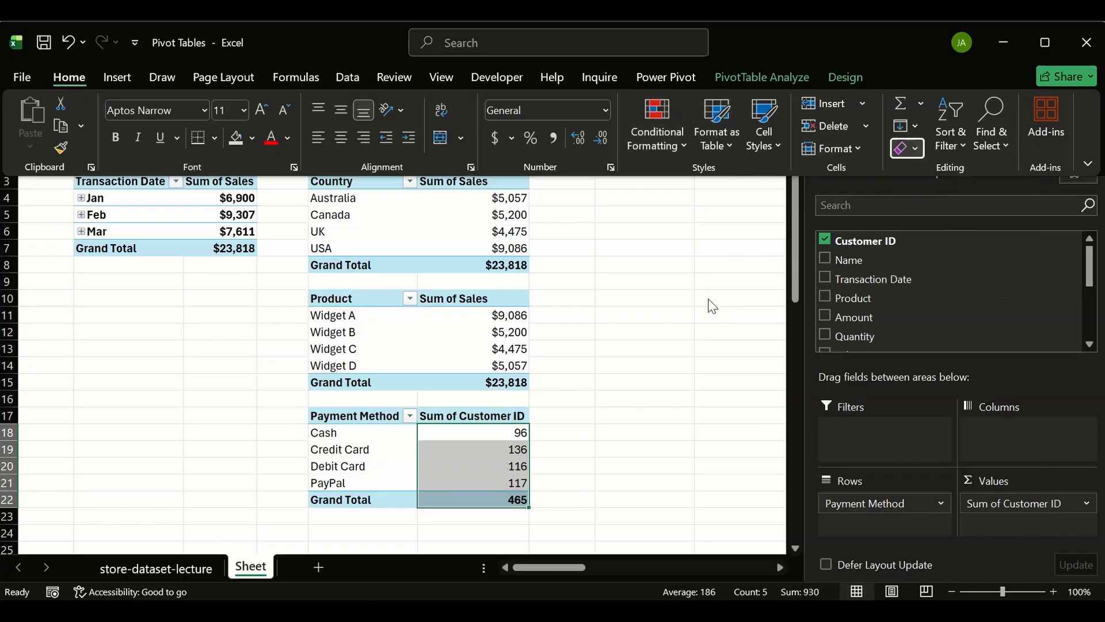
left_click(583, 429)
- Compare the Sum of Customer ID values in the payment method pivot table with the Customer ID column on the store-dataset-lecture sheet
left_click(470, 409)
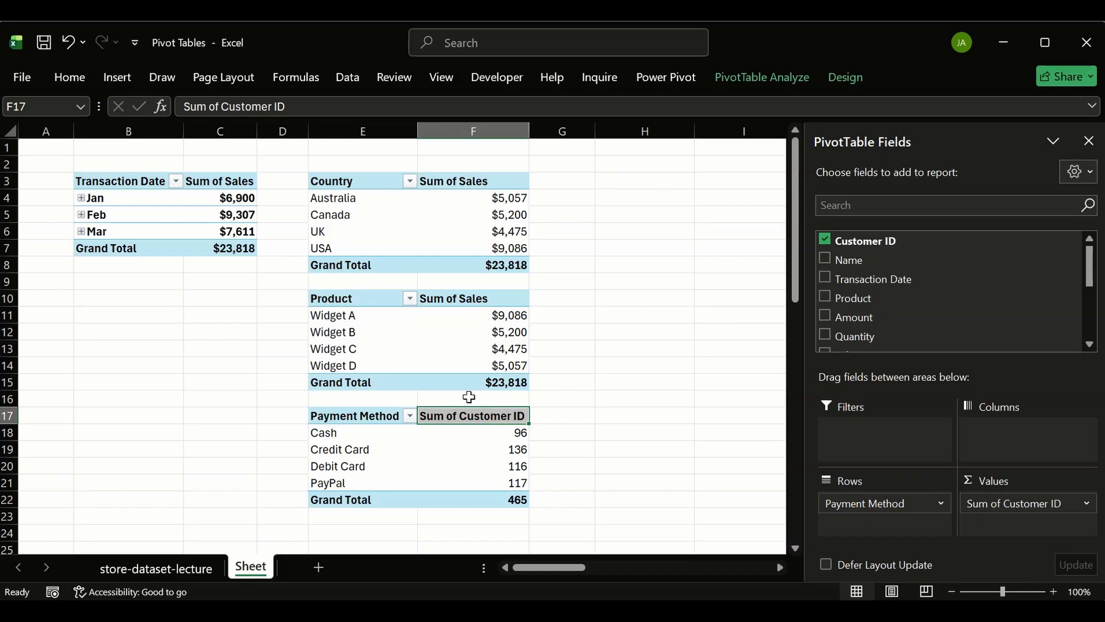
left_click_drag(471, 434, 485, 498)
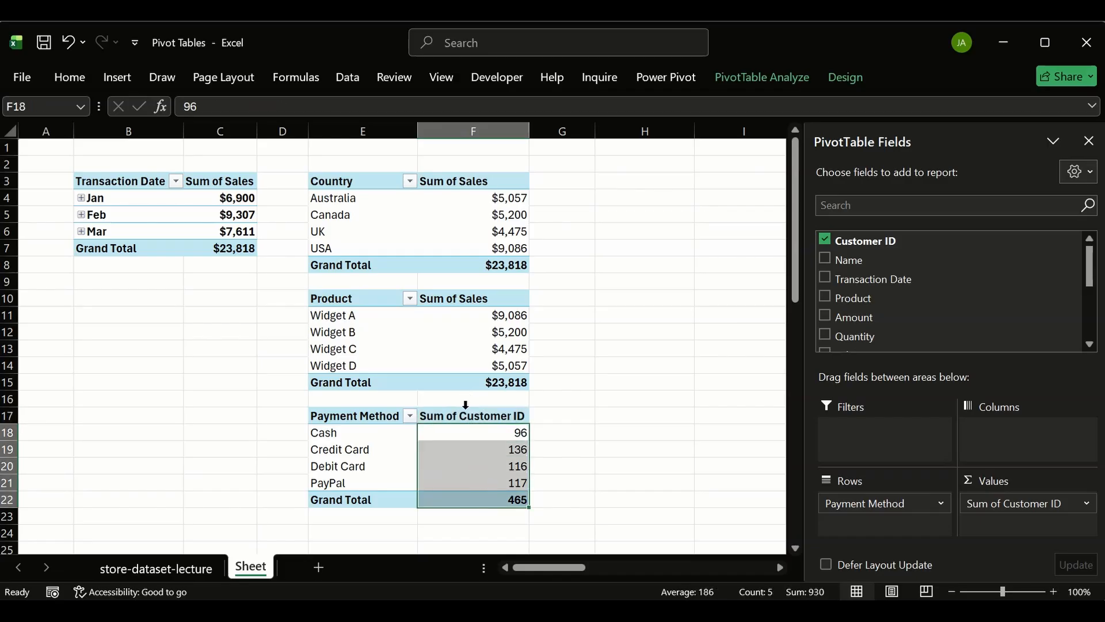
left_click(147, 571)
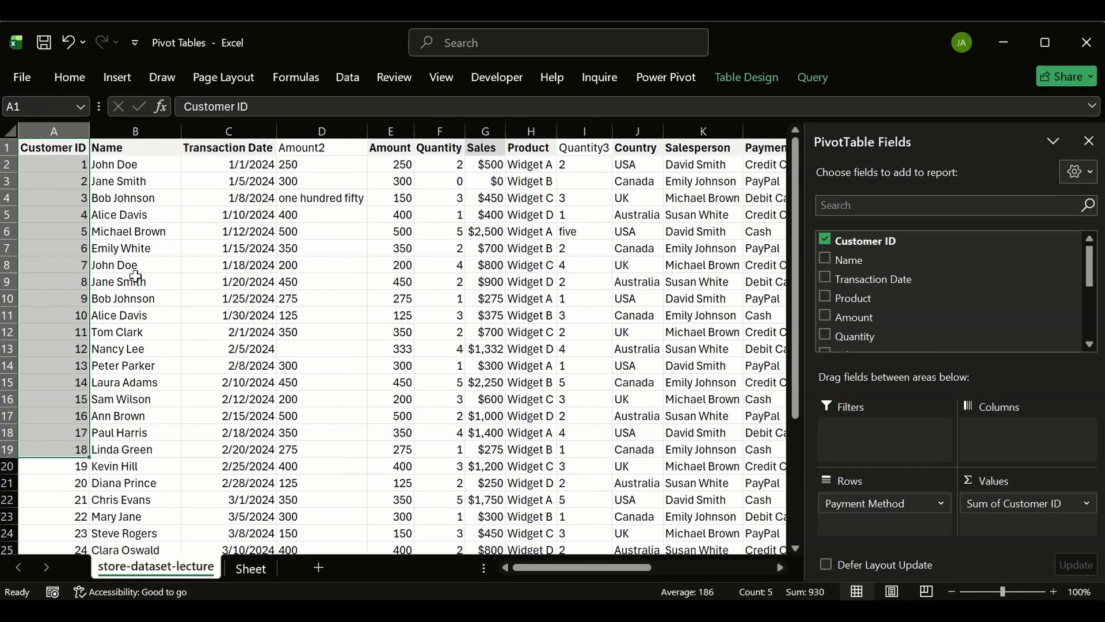
left_click_drag(74, 165, 46, 504)
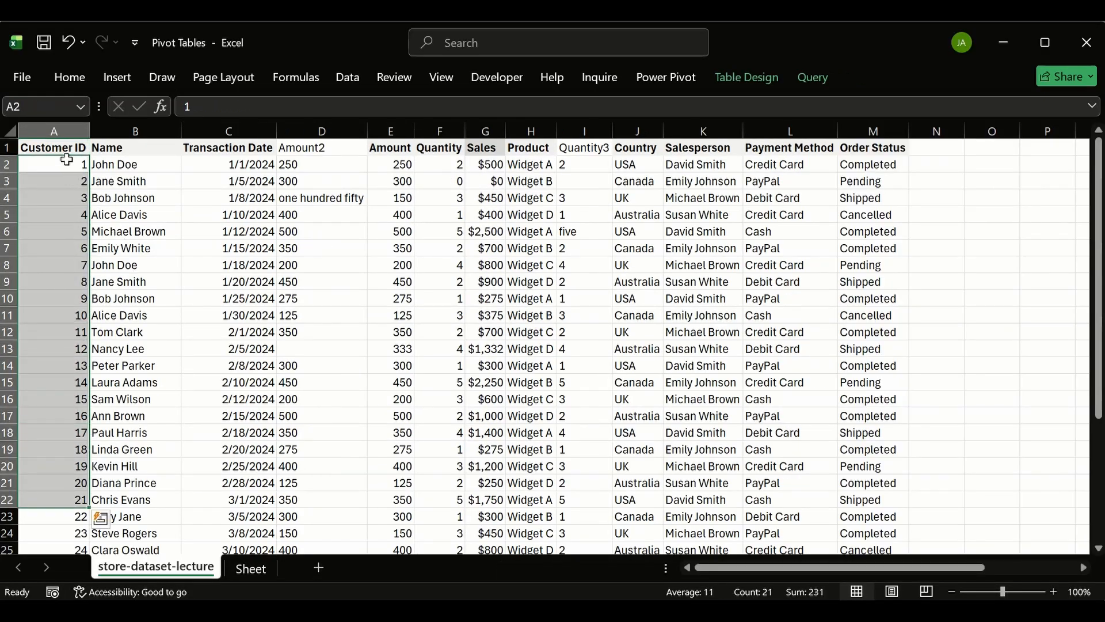
left_click_drag(67, 162, 40, 415)
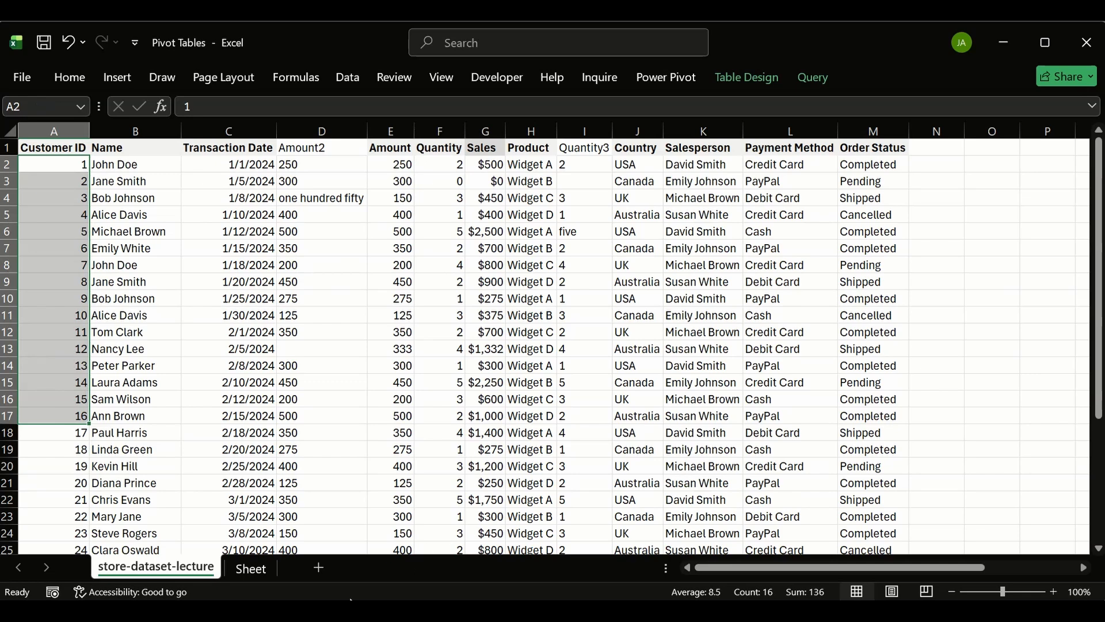
left_click(271, 567)
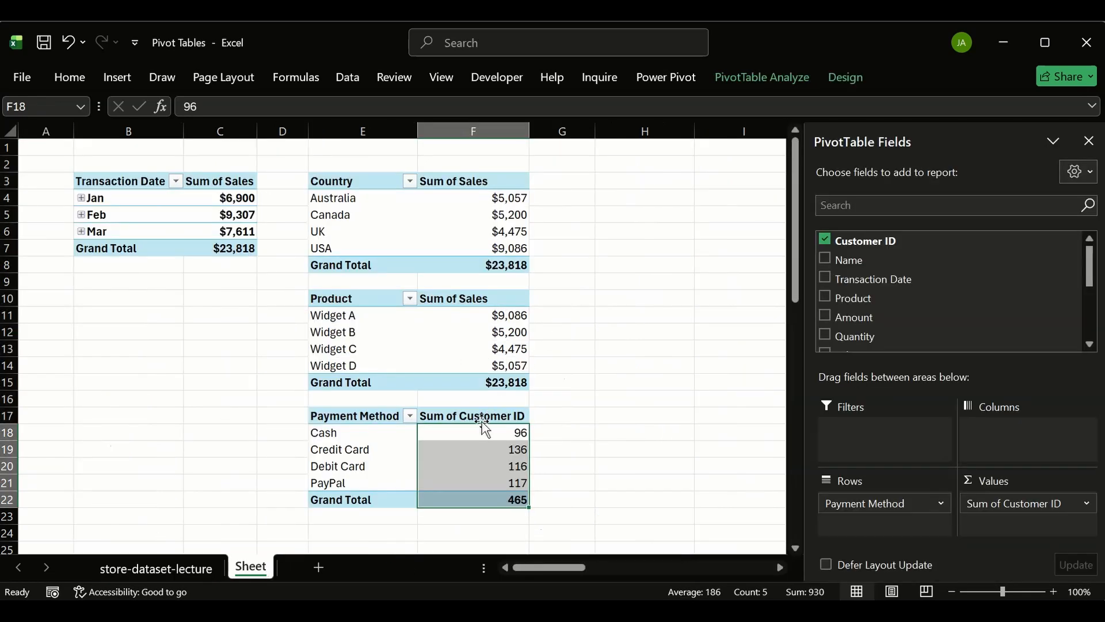
left_click(159, 569)
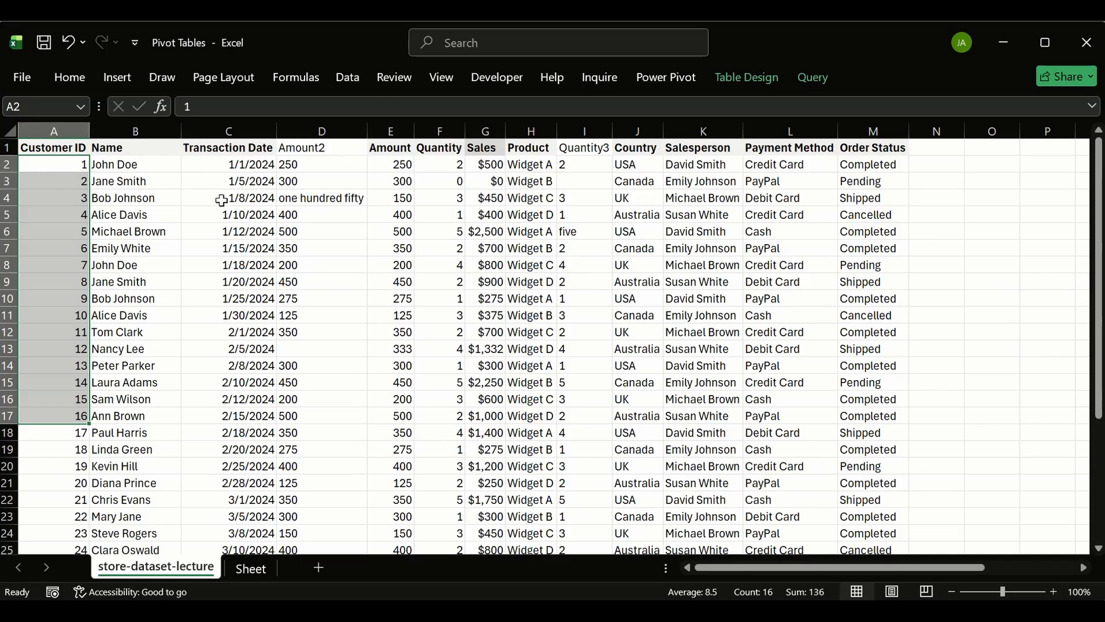
left_click(249, 569)
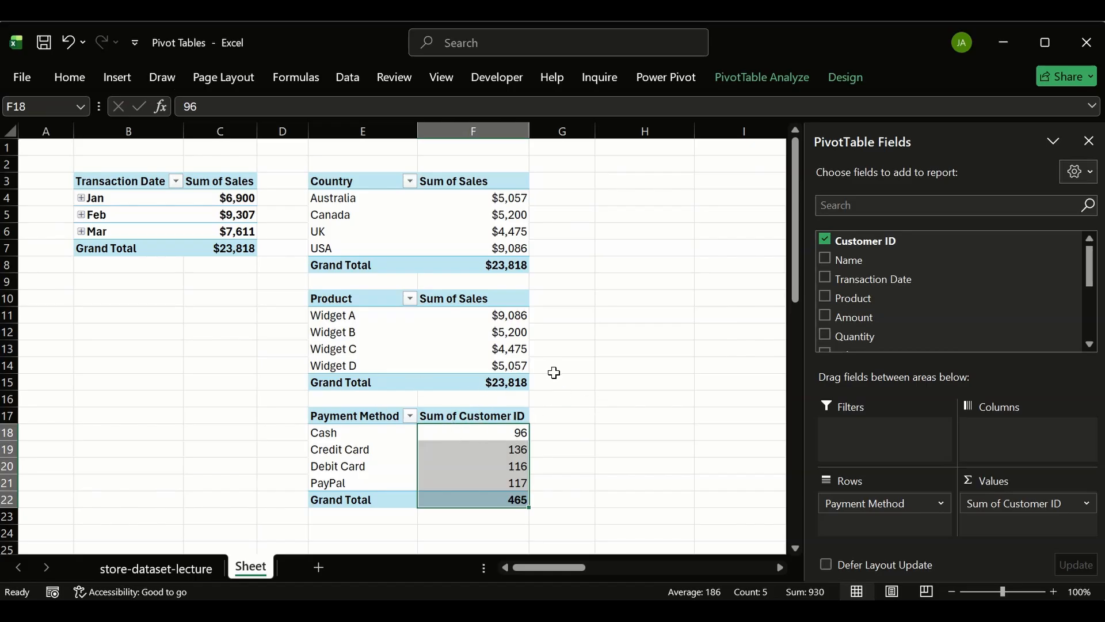
left_click_drag(453, 441, 452, 500)
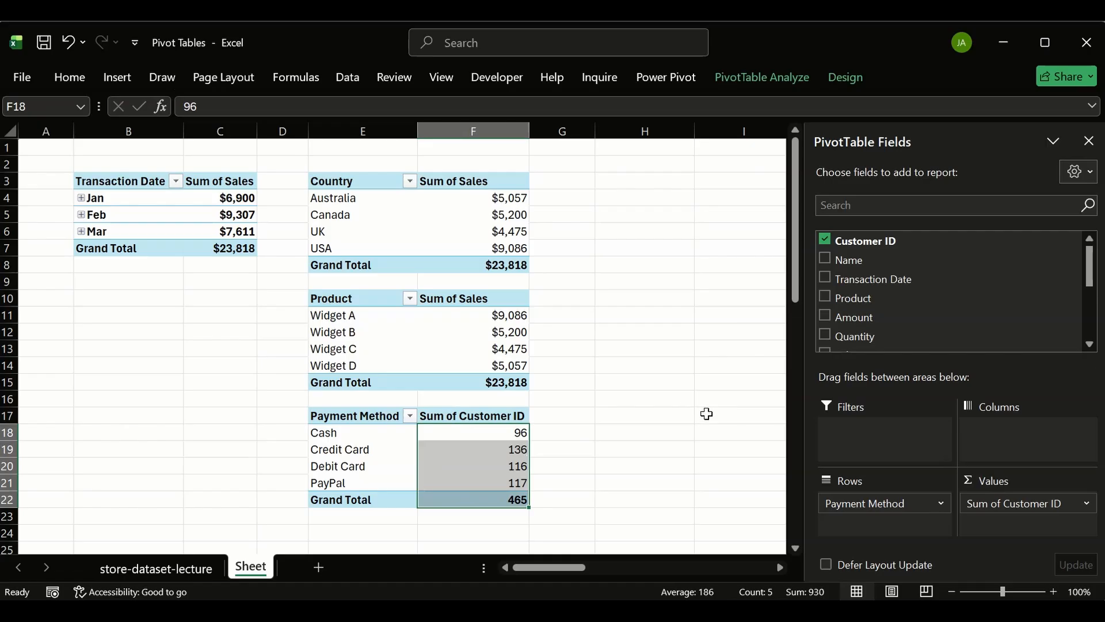
- Examine how the month, country and payment method pivot tables pair each row group with its summed value
left_click(601, 417)
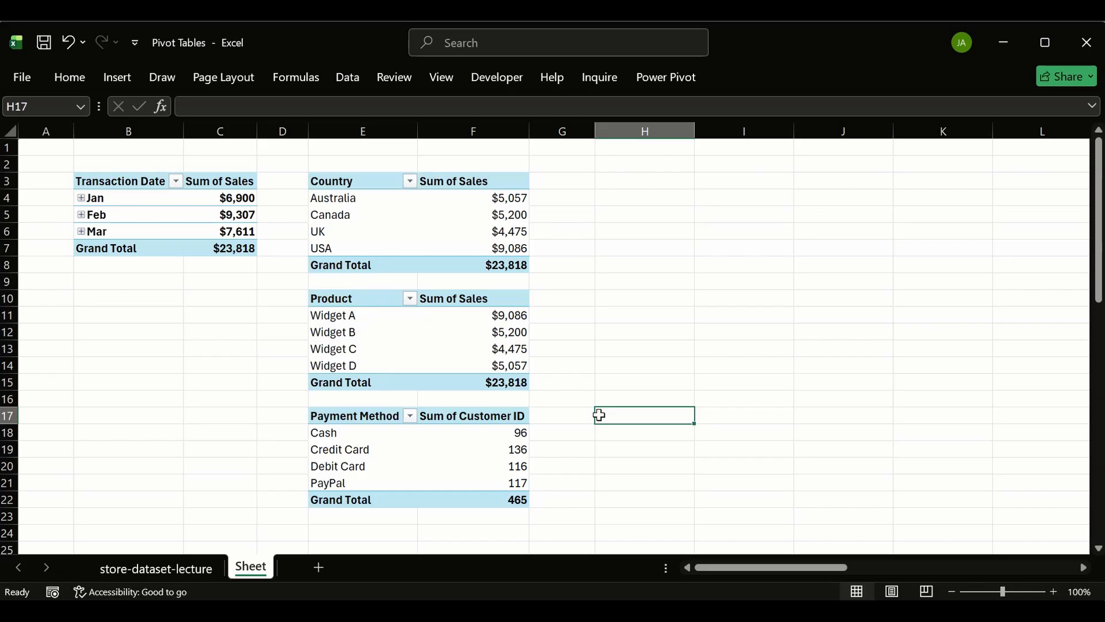
left_click(133, 197)
left_click(212, 194)
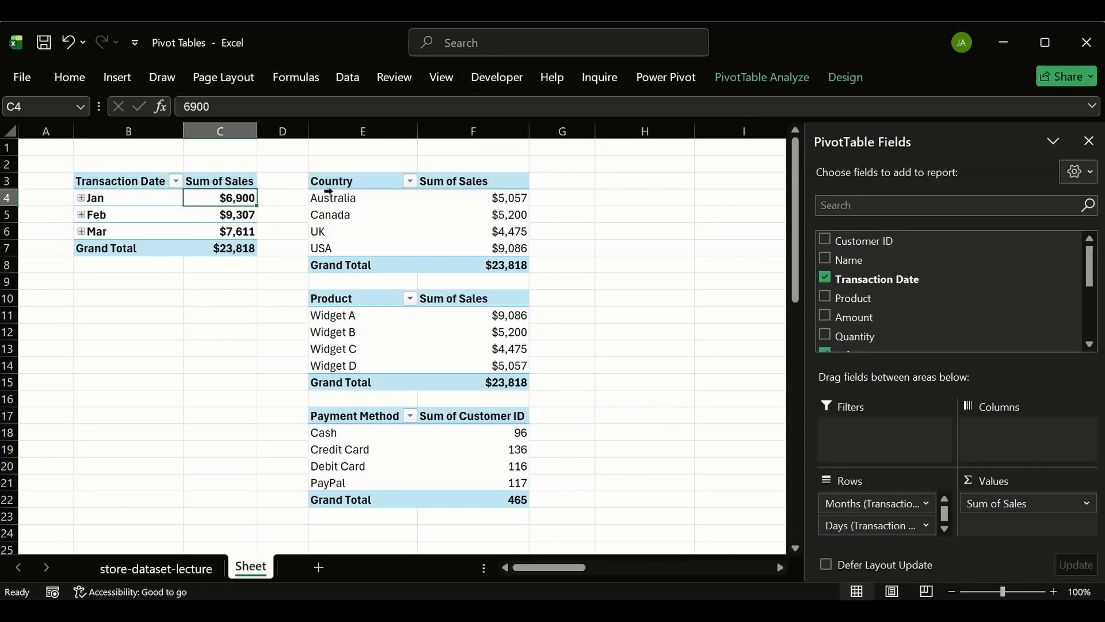
left_click_drag(325, 194, 443, 194)
left_click(443, 194)
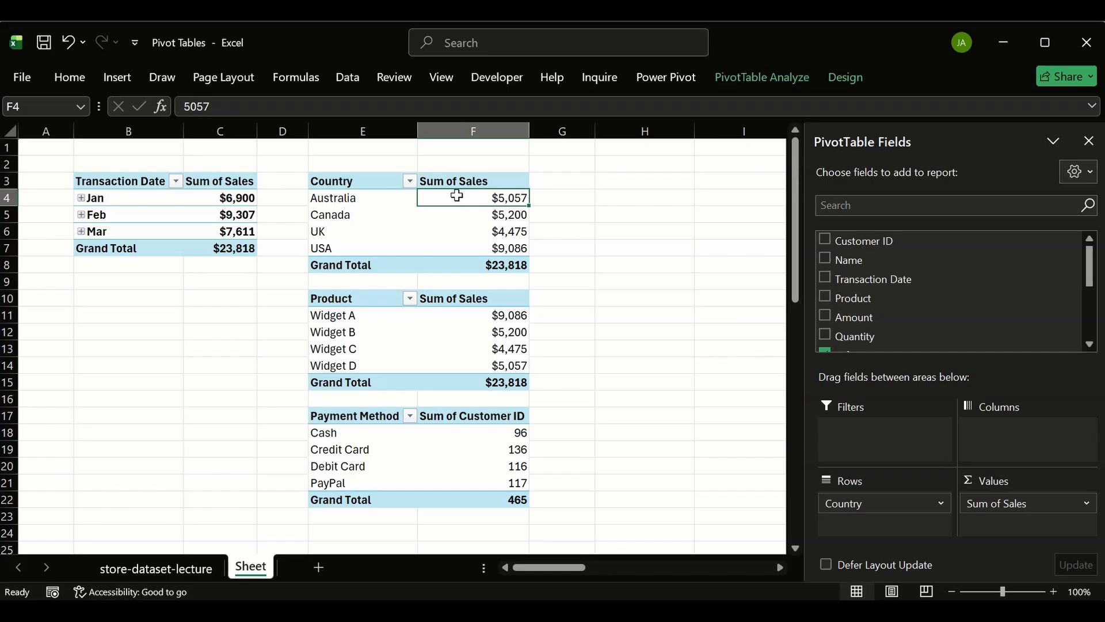
left_click(334, 433)
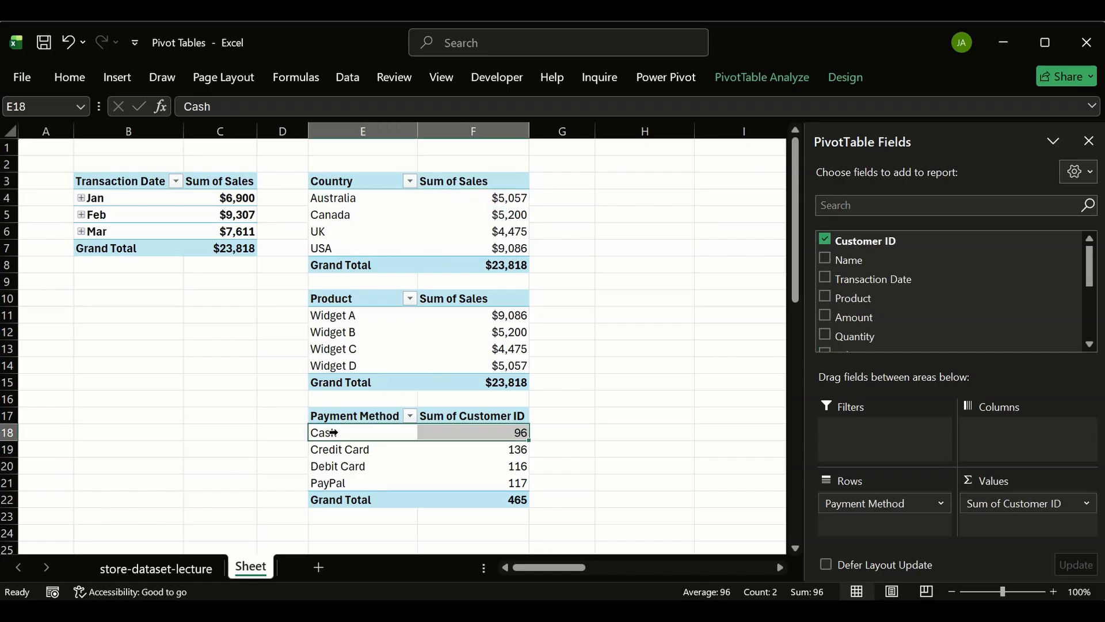
left_click(461, 434)
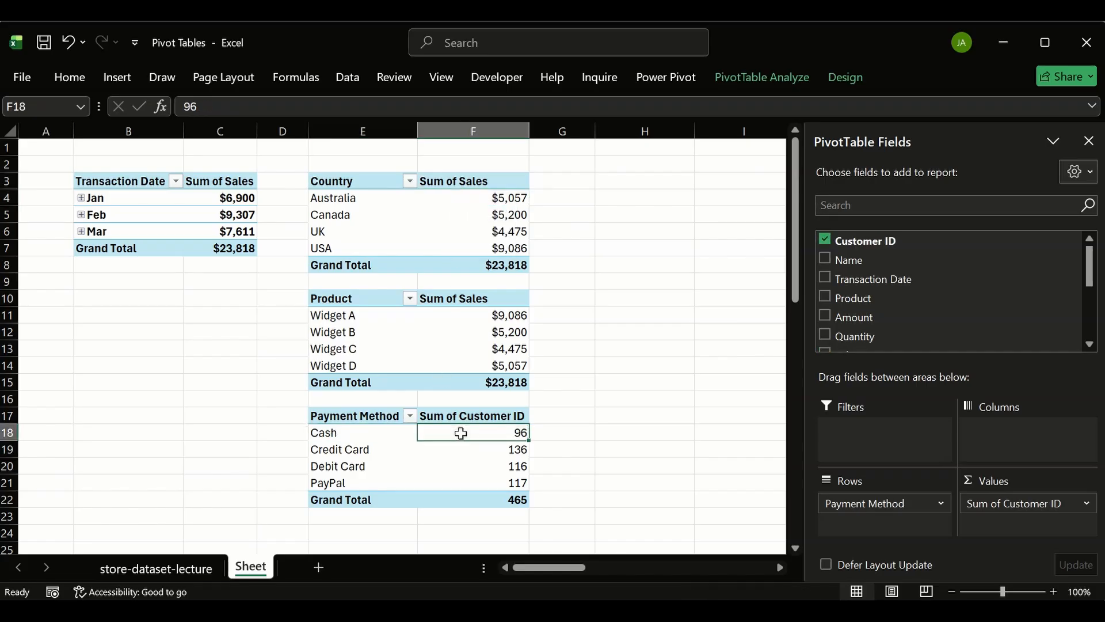
mouse_move(461, 433)
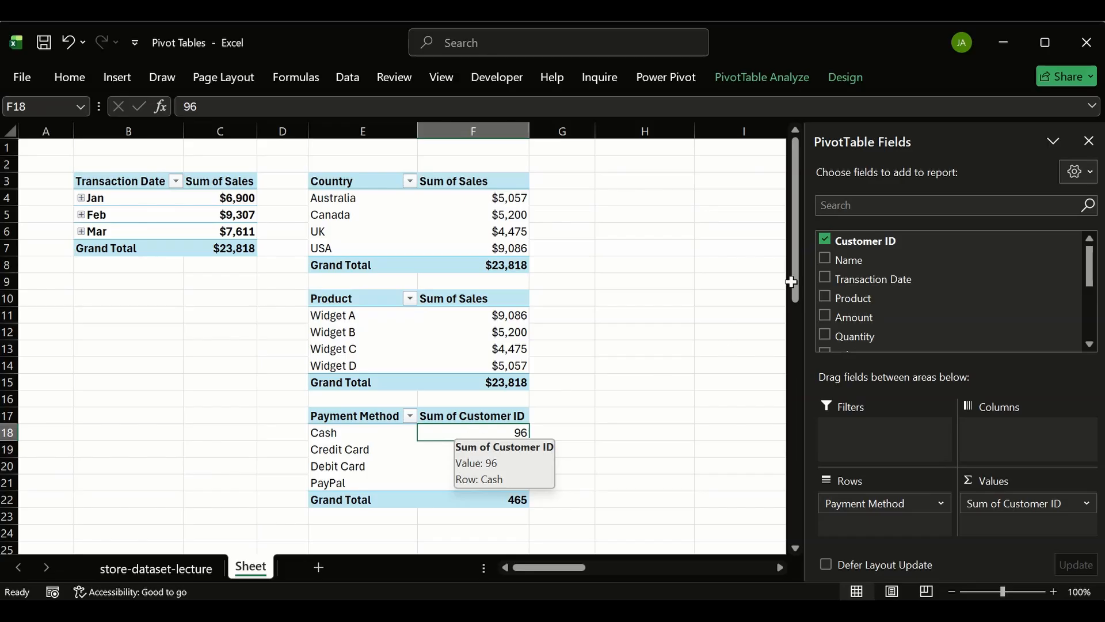
- Enter the note GROUPING in H7 and AGG: TOTAL in H8 beside the pivot tables
left_click(621, 250)
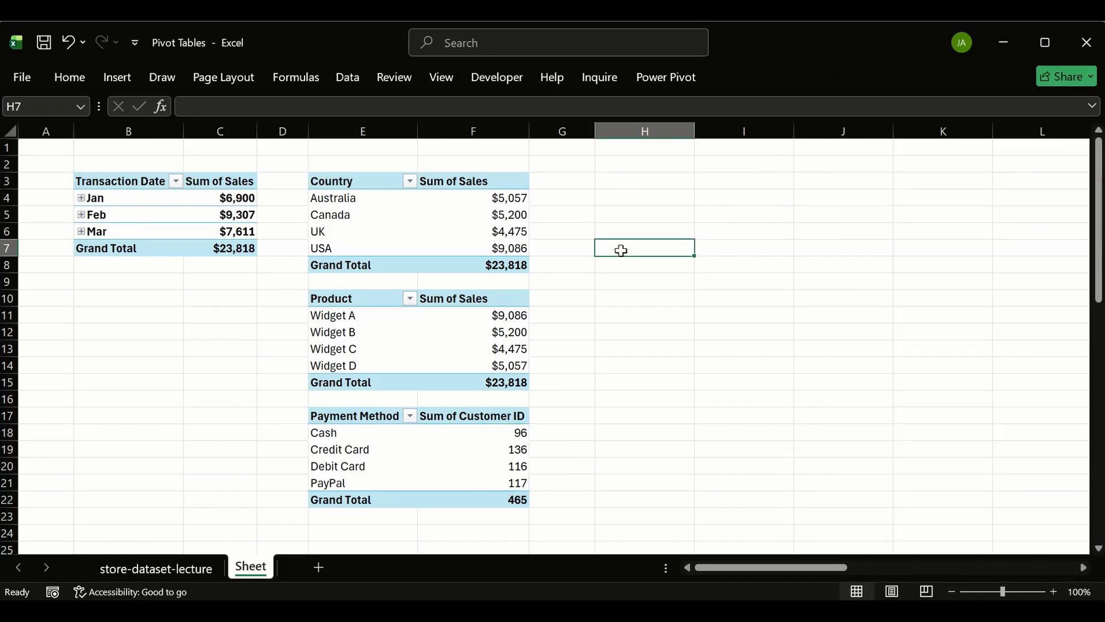
type("GROUPIG")
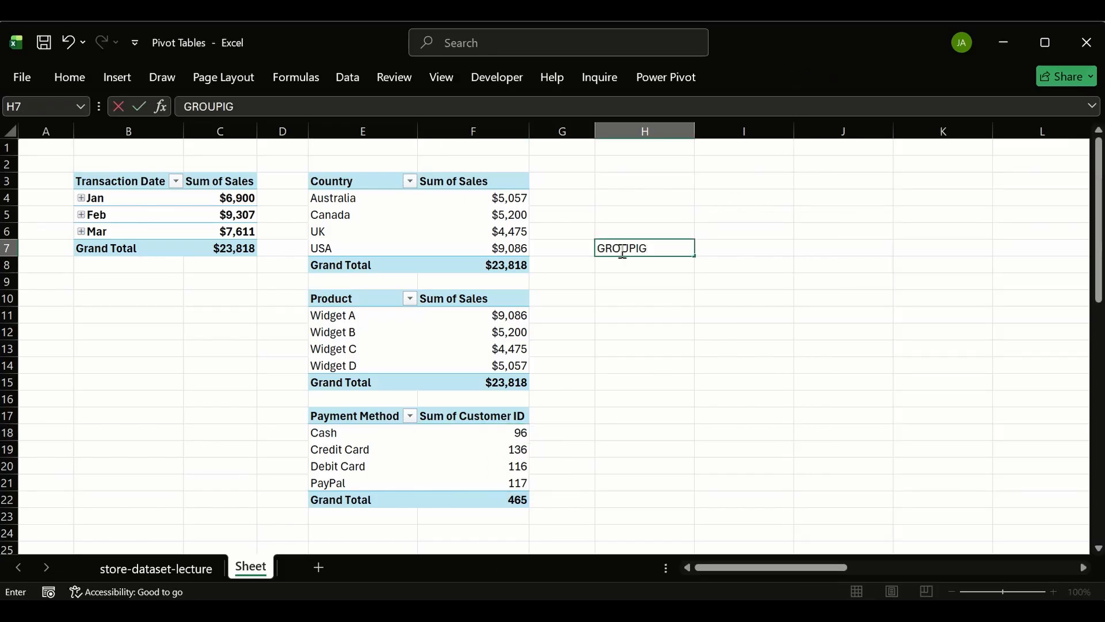
key("BackSpace")
type("NG")
key("Return")
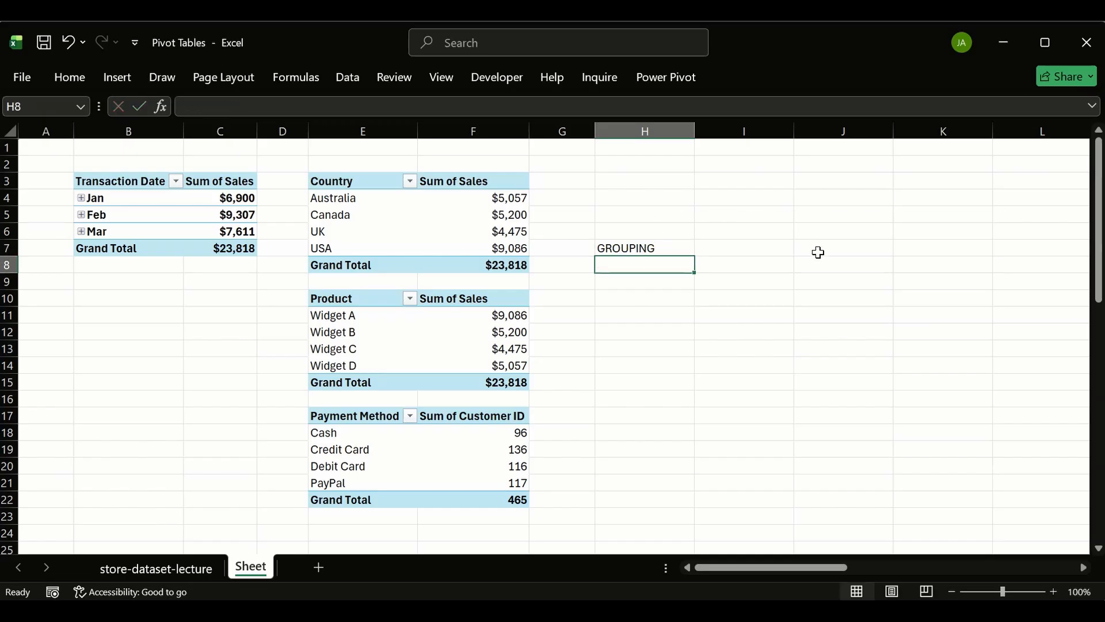
type("AGG")
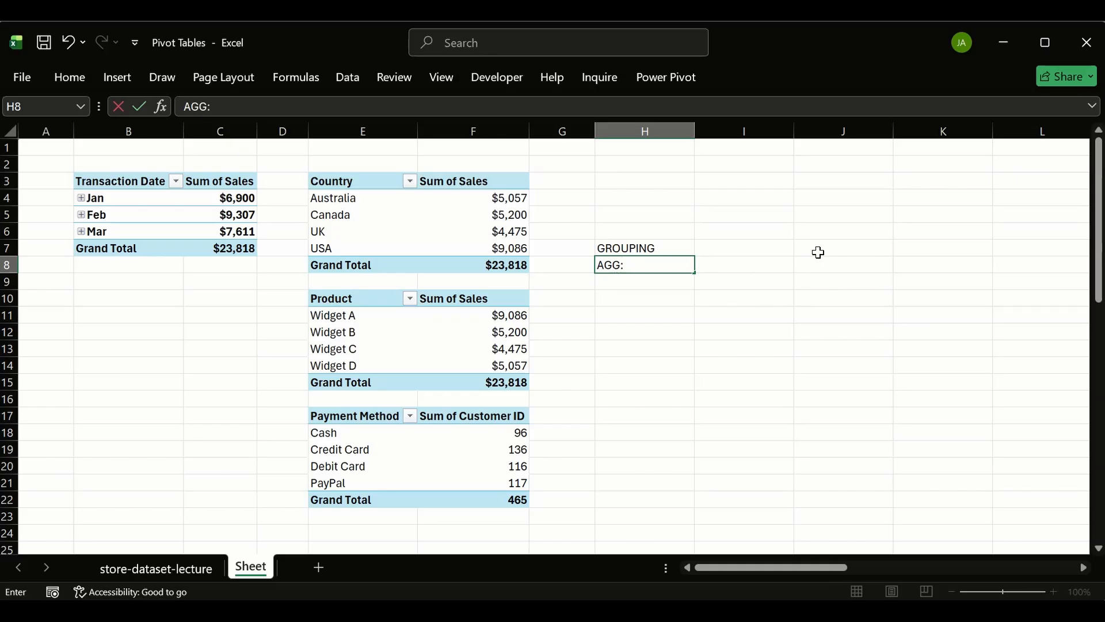
type(": TOTAL")
key("Tab")
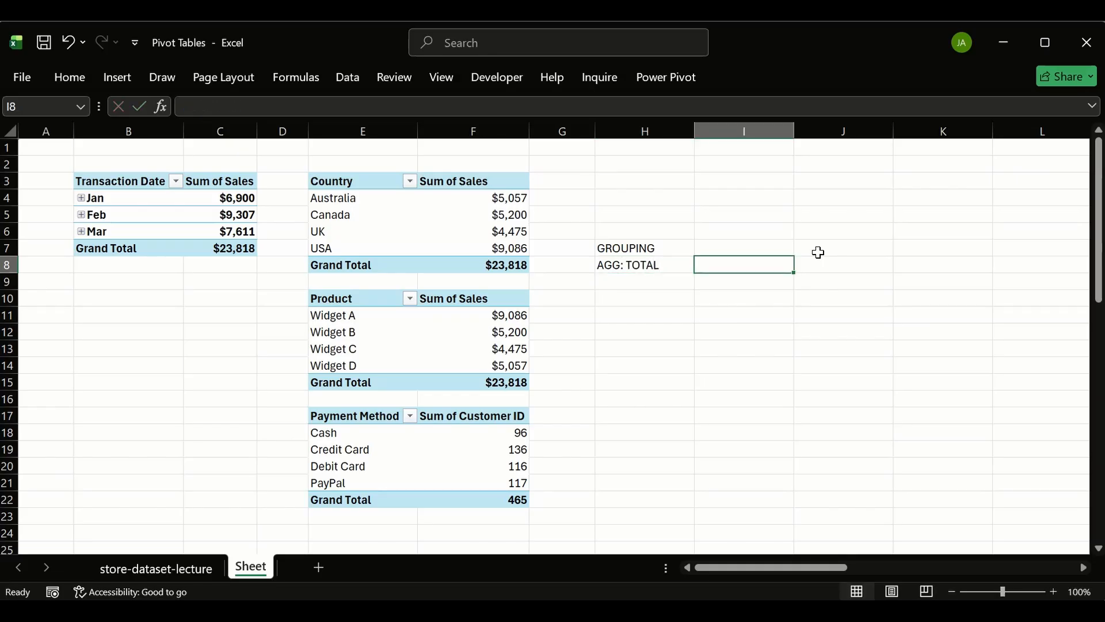
- List the aggregation types in I8 as SUM, COUNT, MIN, MAX, AVG
type("SUM, C")
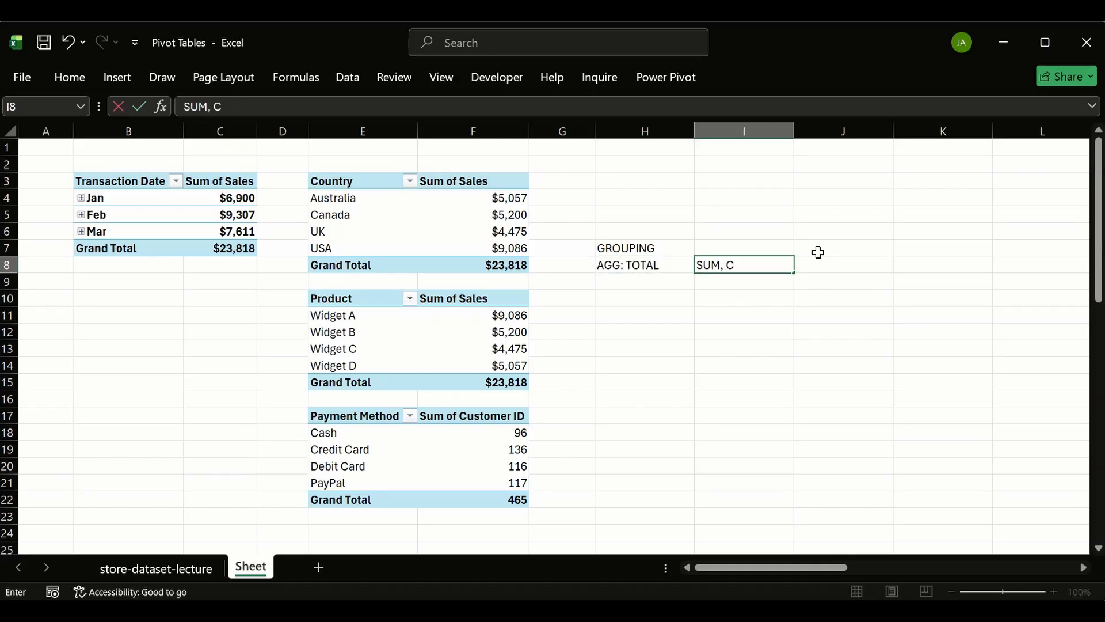
type("OUNT, MIN,")
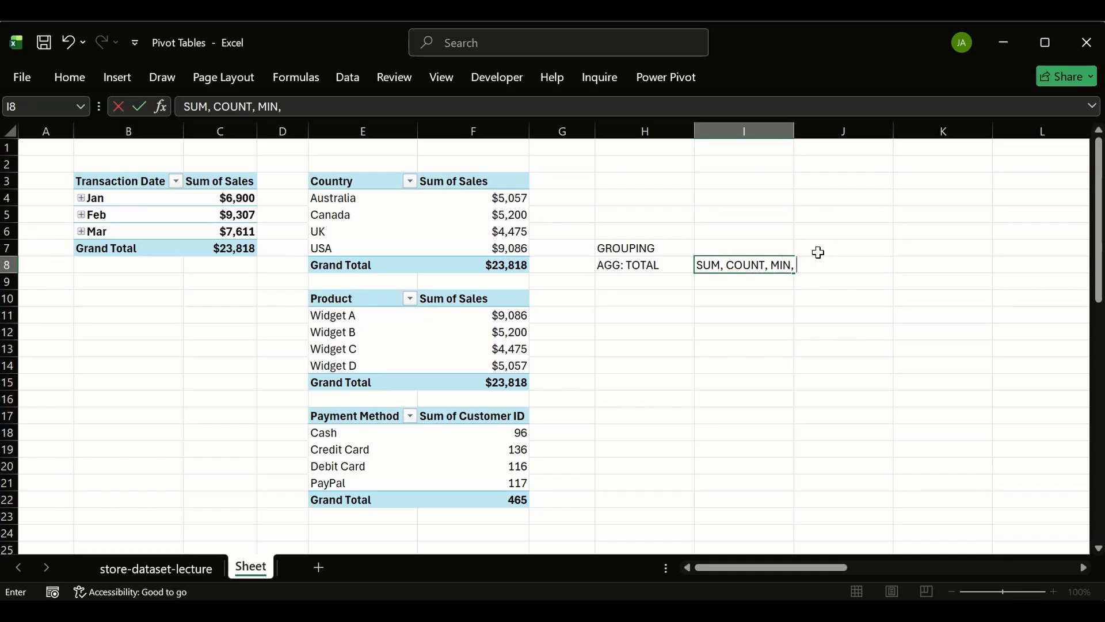
type(" MAX, AVEG")
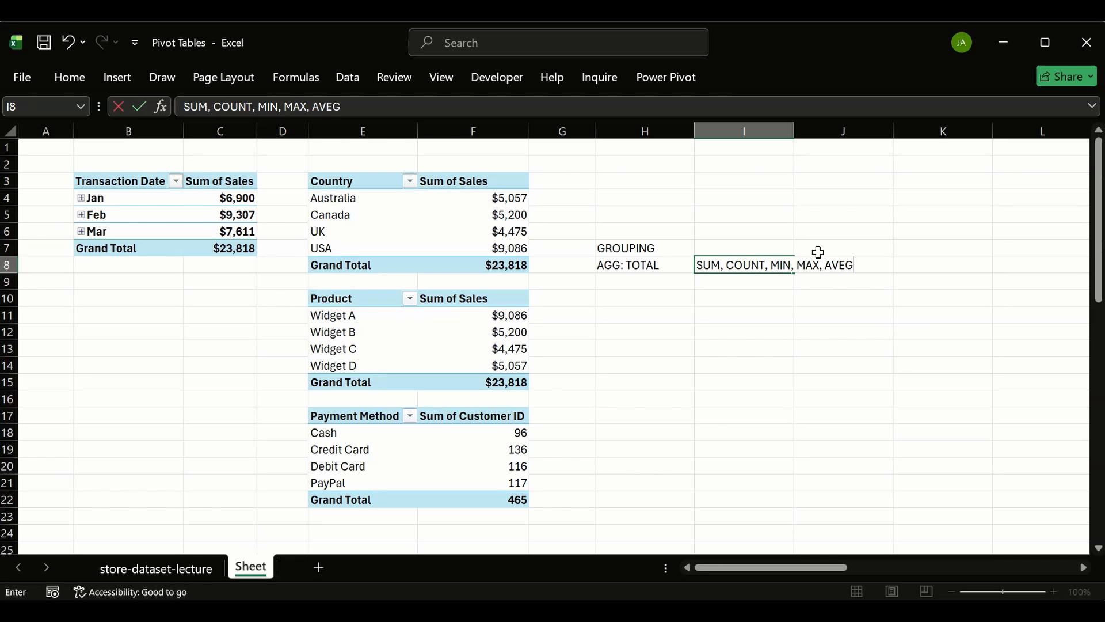
key("BackSpace")
key("BackSpace")
type("G")
key("Return")
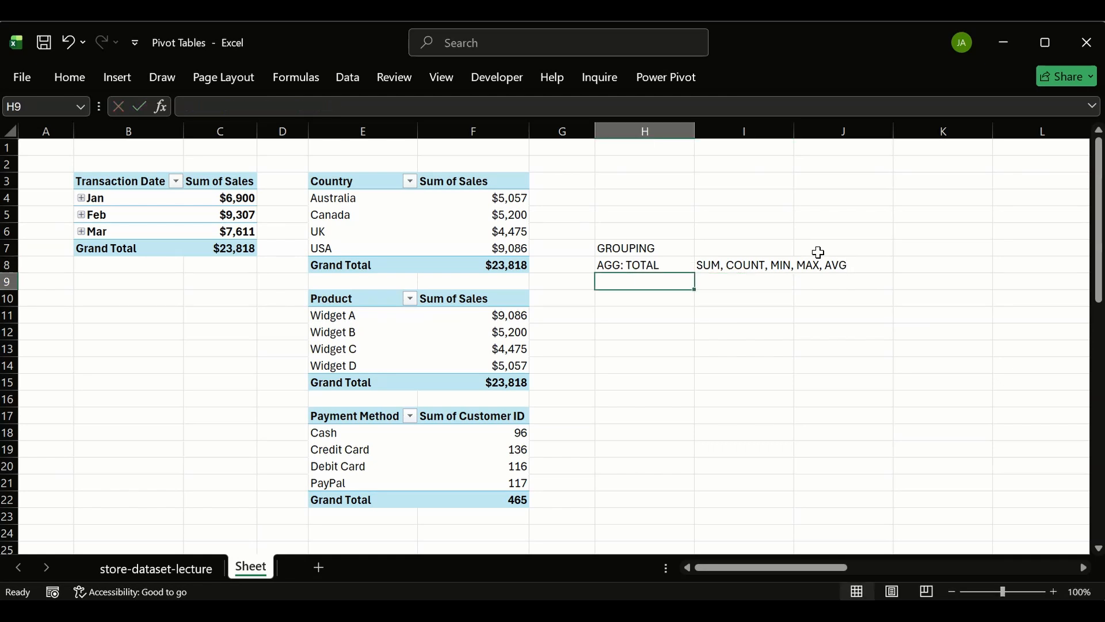
- Review the grouping and aggregation notes beside the pivot tables and delete the contents of H7:J9
left_click_drag(718, 269, 829, 260)
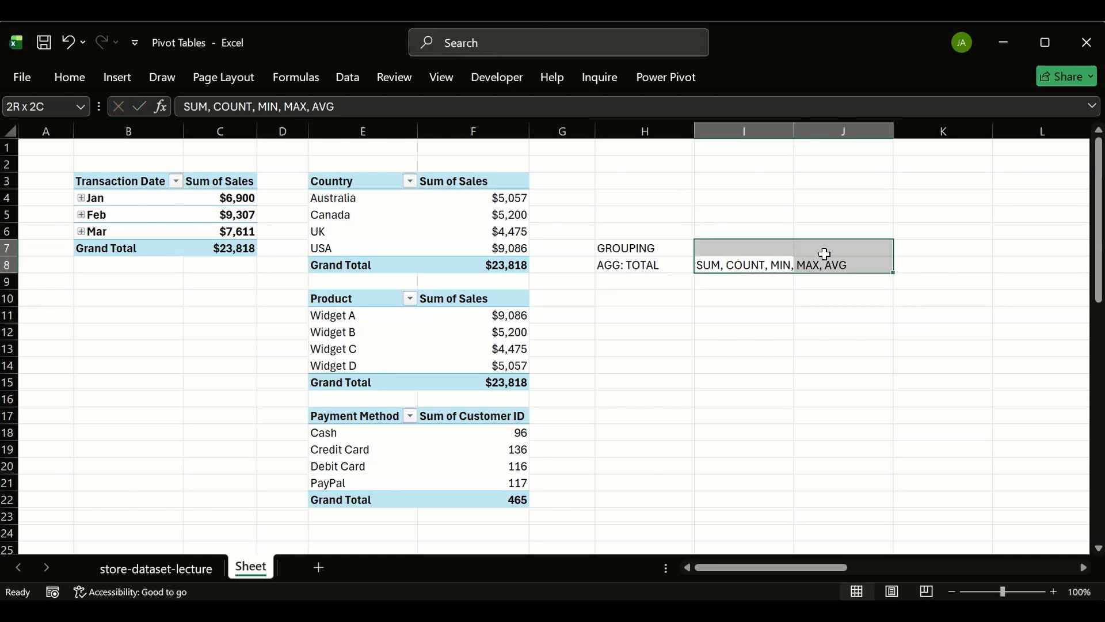
left_click(638, 248)
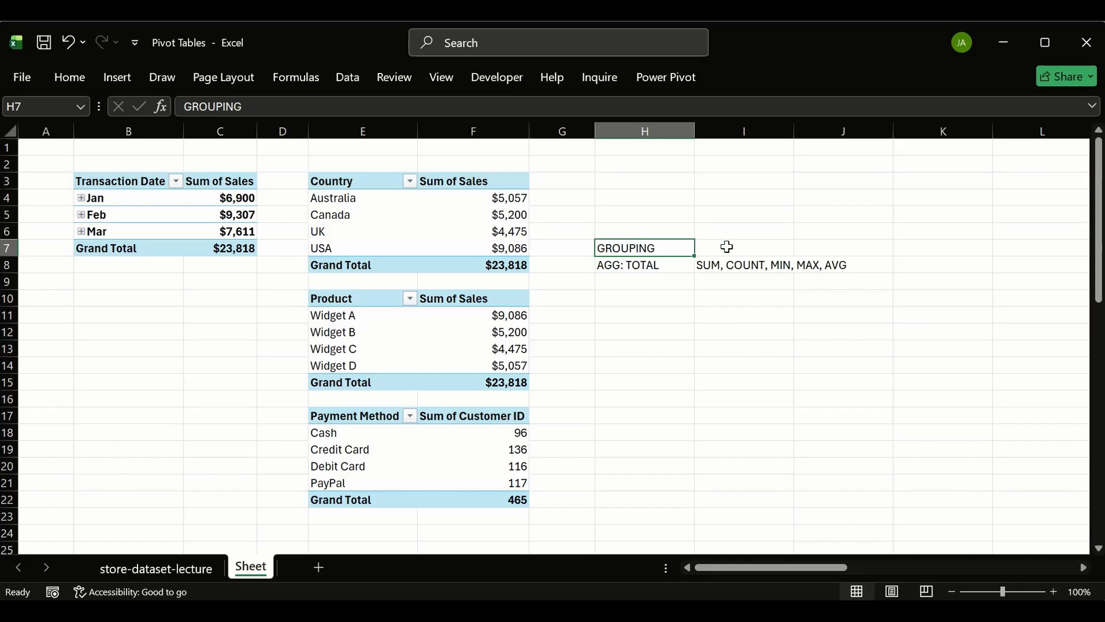
left_click_drag(726, 248, 844, 247)
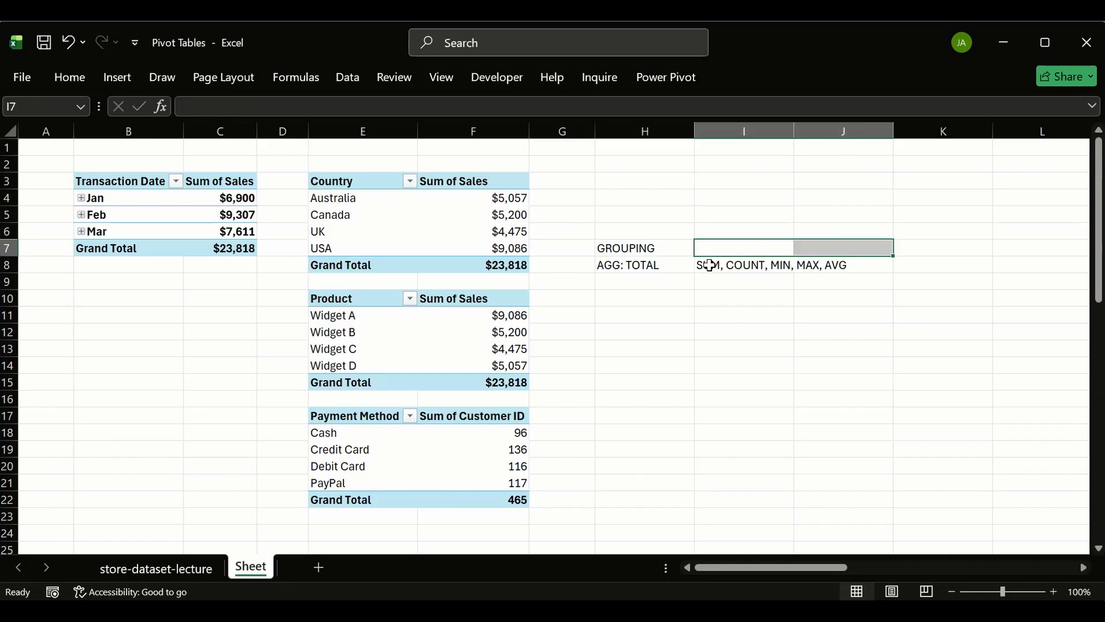
left_click_drag(708, 264, 824, 264)
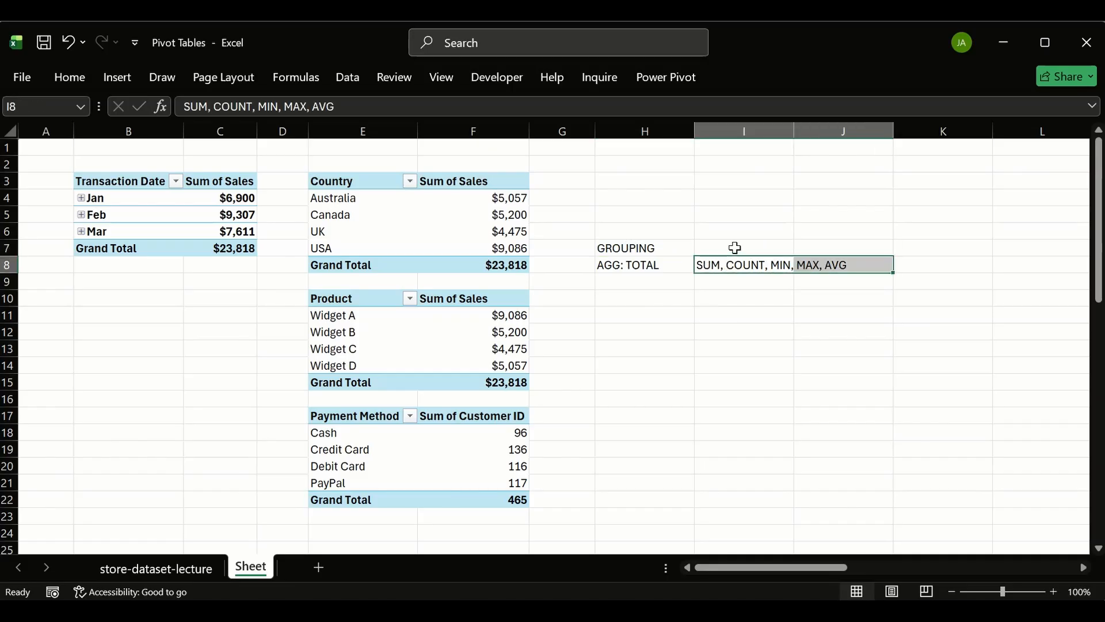
left_click_drag(624, 247, 866, 278)
key("Delete")
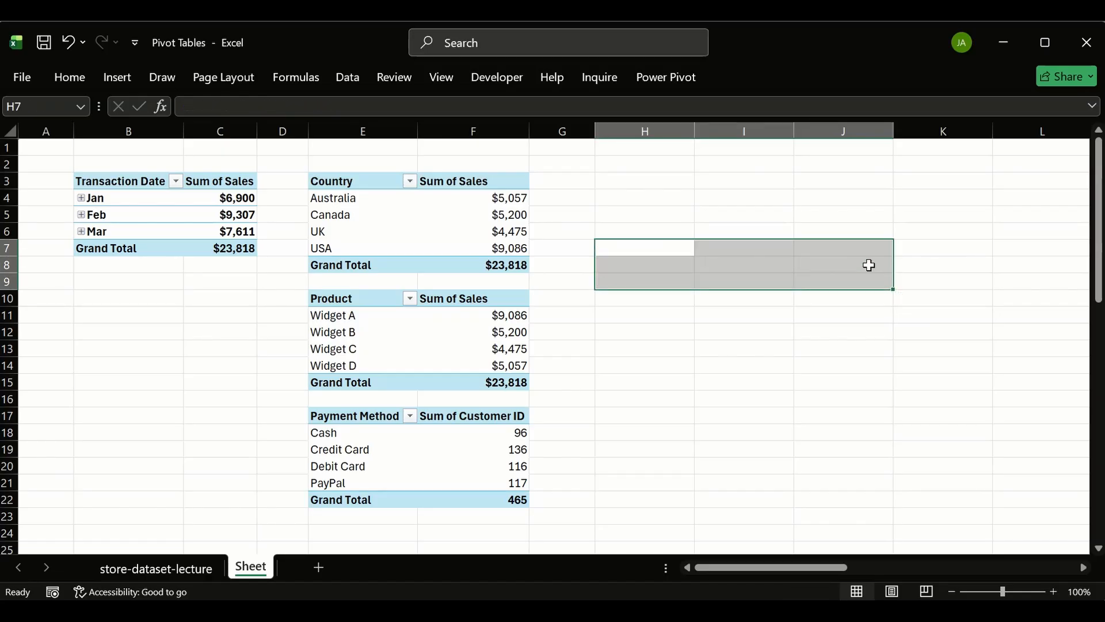
- Compare the country pivot table's fields with the source records on the store-dataset-lecture sheet
left_click(566, 294)
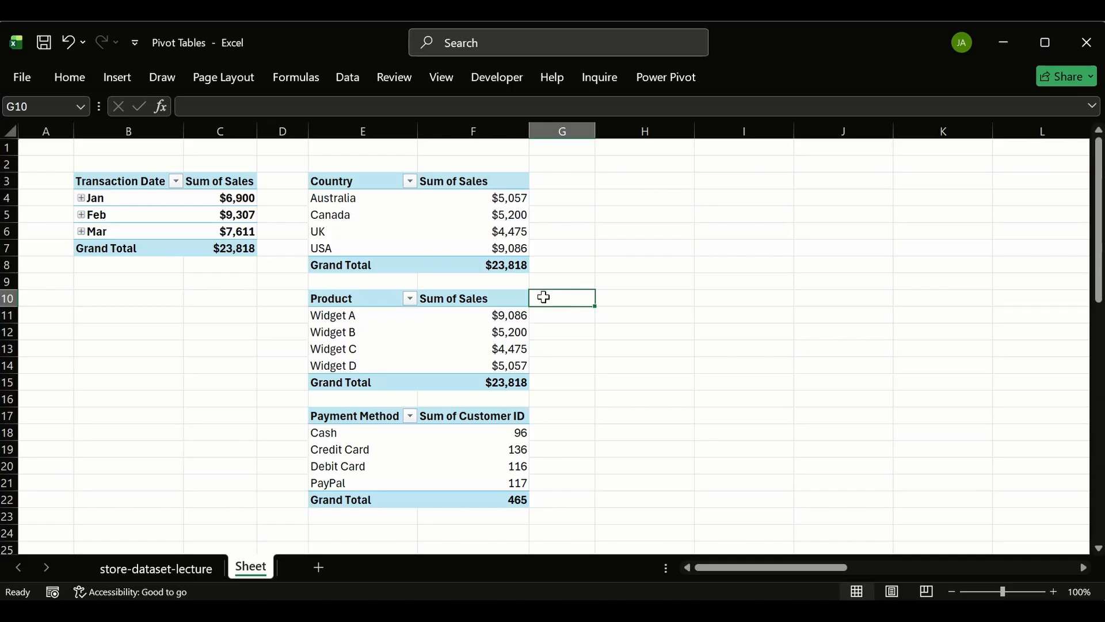
left_click(362, 178)
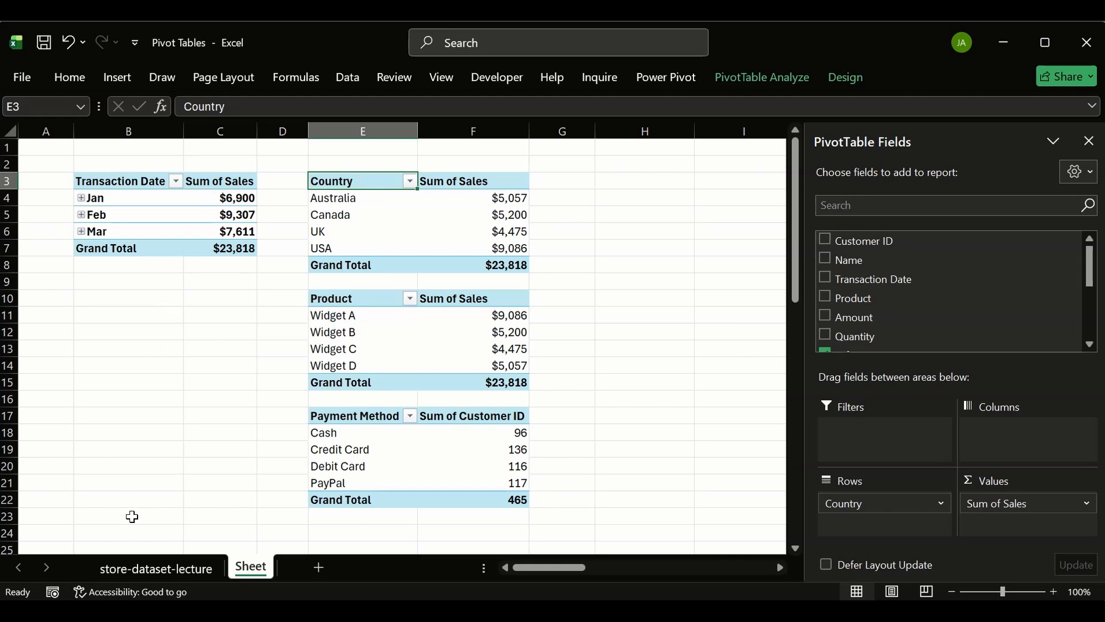
left_click(158, 561)
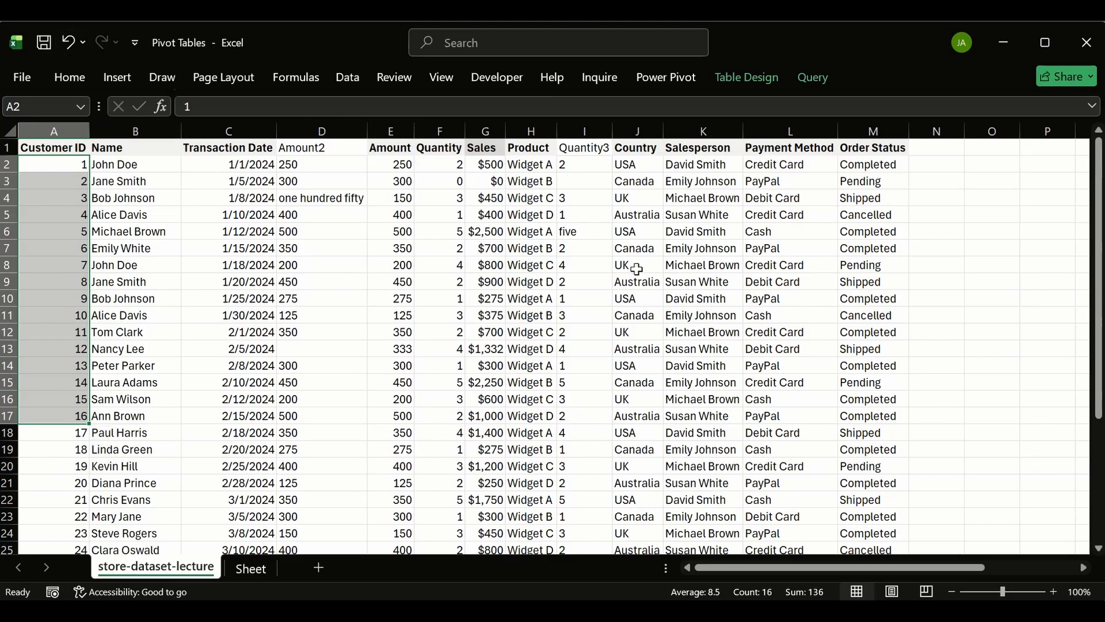
left_click(245, 570)
left_click(364, 185)
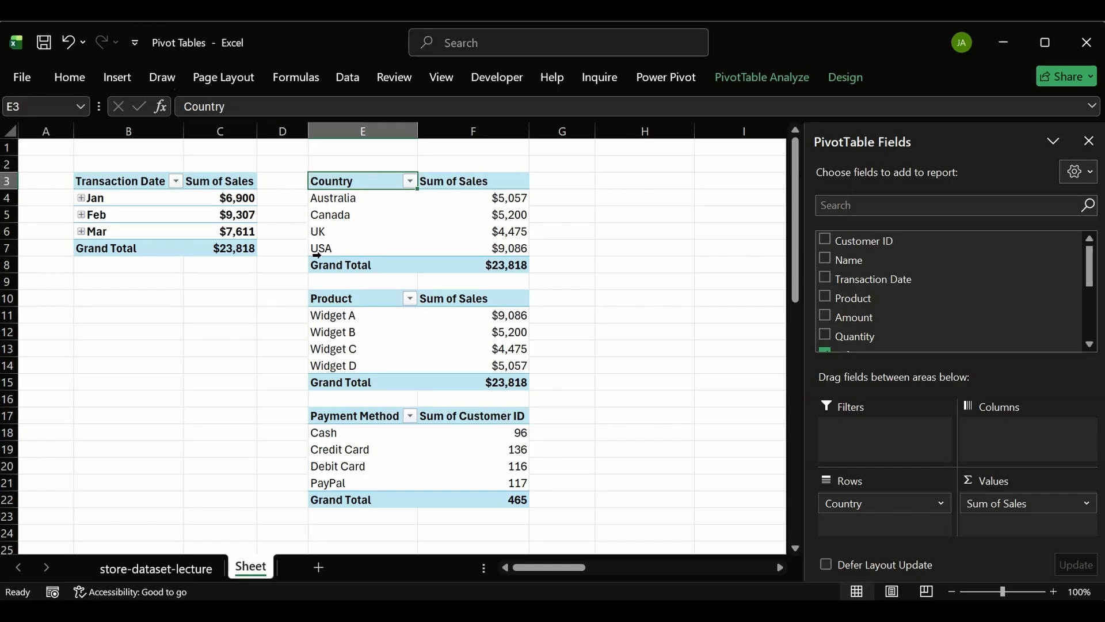
- Check the payment method table's Sum of Customer ID against the individual Customer ID values in the source data
left_click(381, 411)
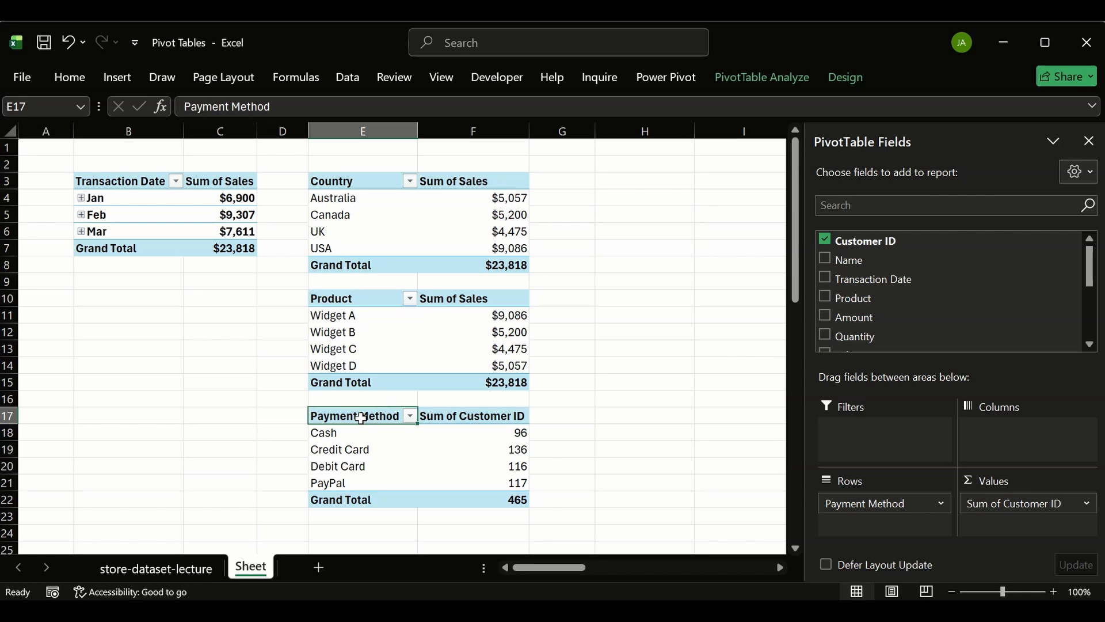
left_click(463, 435)
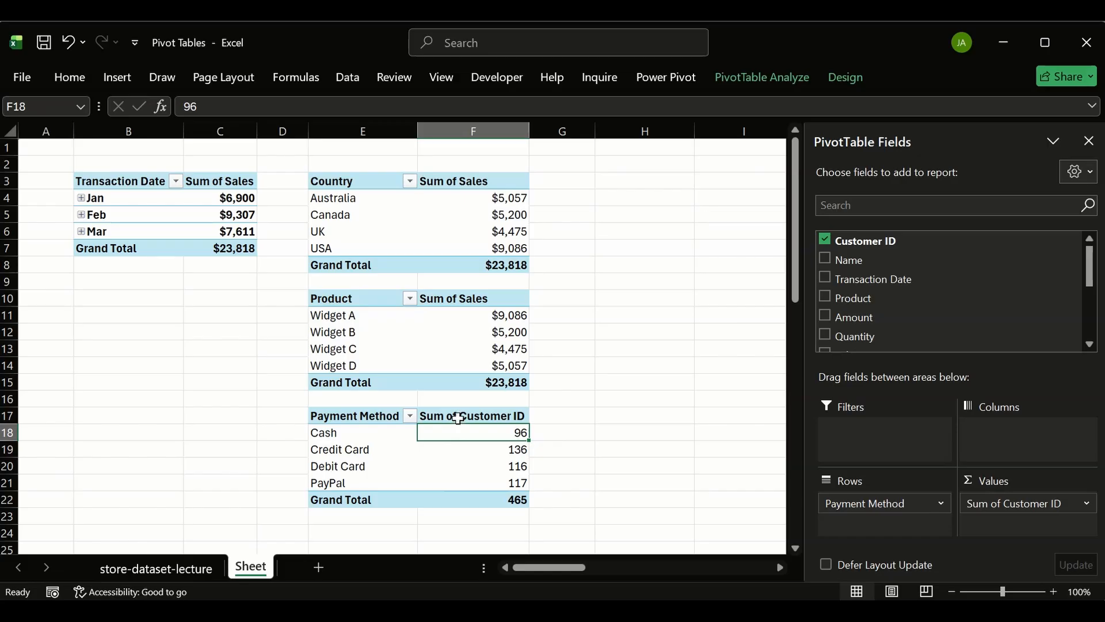
left_click(124, 568)
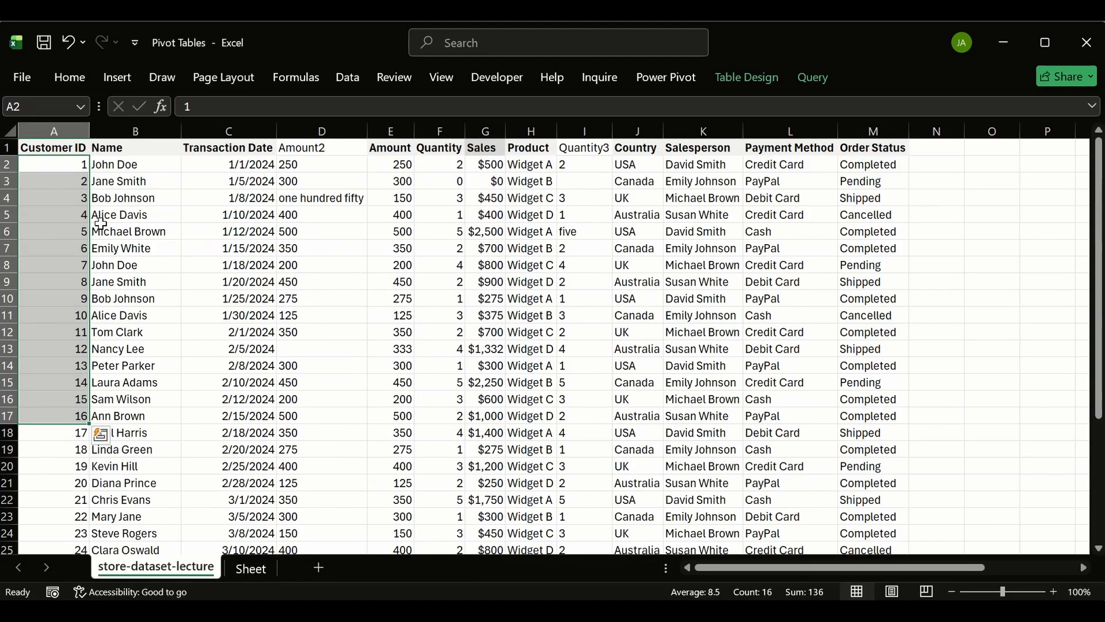
left_click(80, 165)
left_click(77, 186)
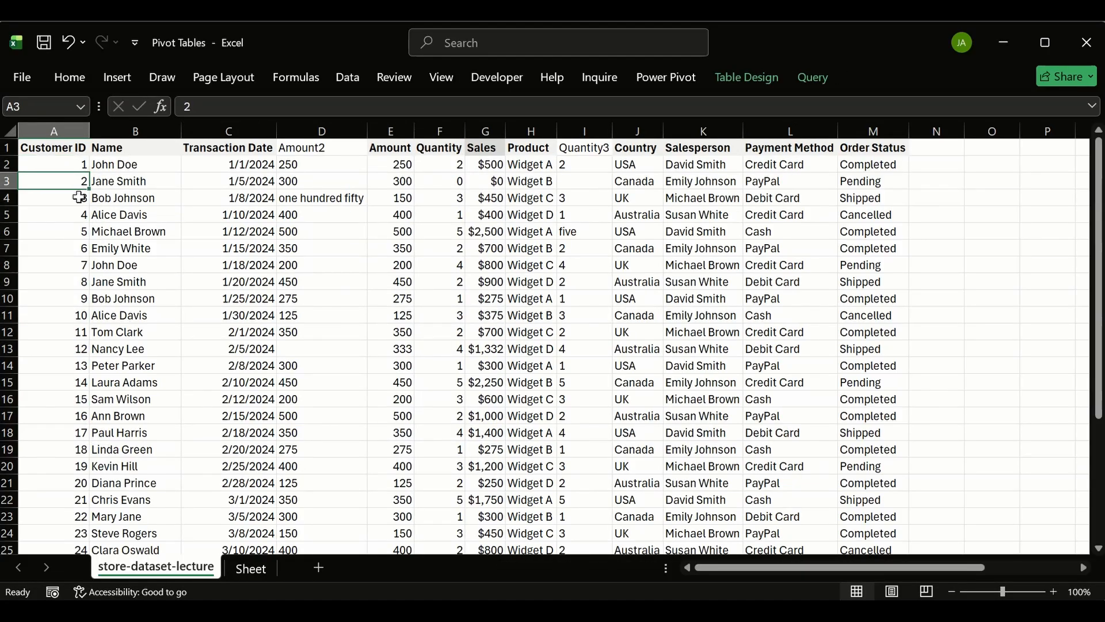
left_click(75, 237)
left_click(45, 310)
left_click_drag(58, 361, 61, 353)
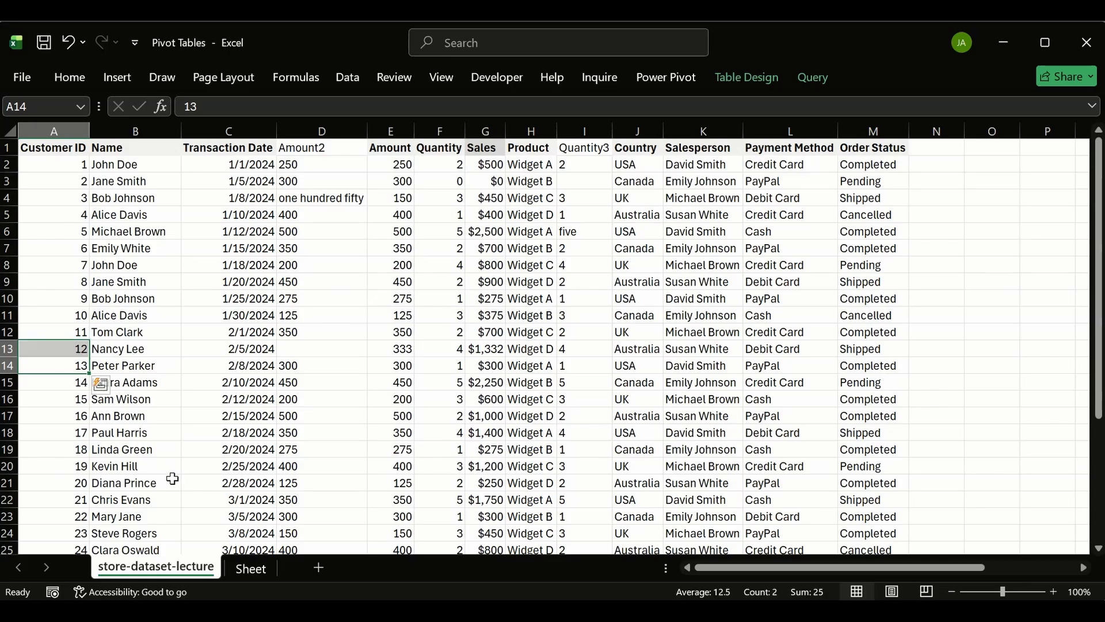
left_click(244, 567)
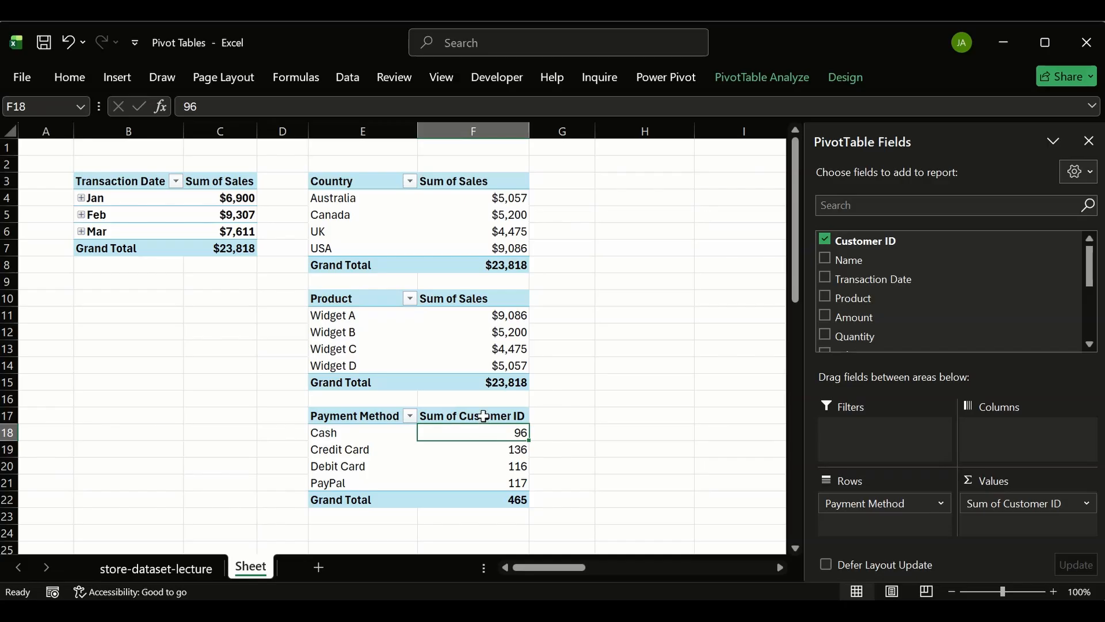
- Change the payment method pivot table to summarize Customer ID by Count instead of Sum, and check its values
left_click(456, 416)
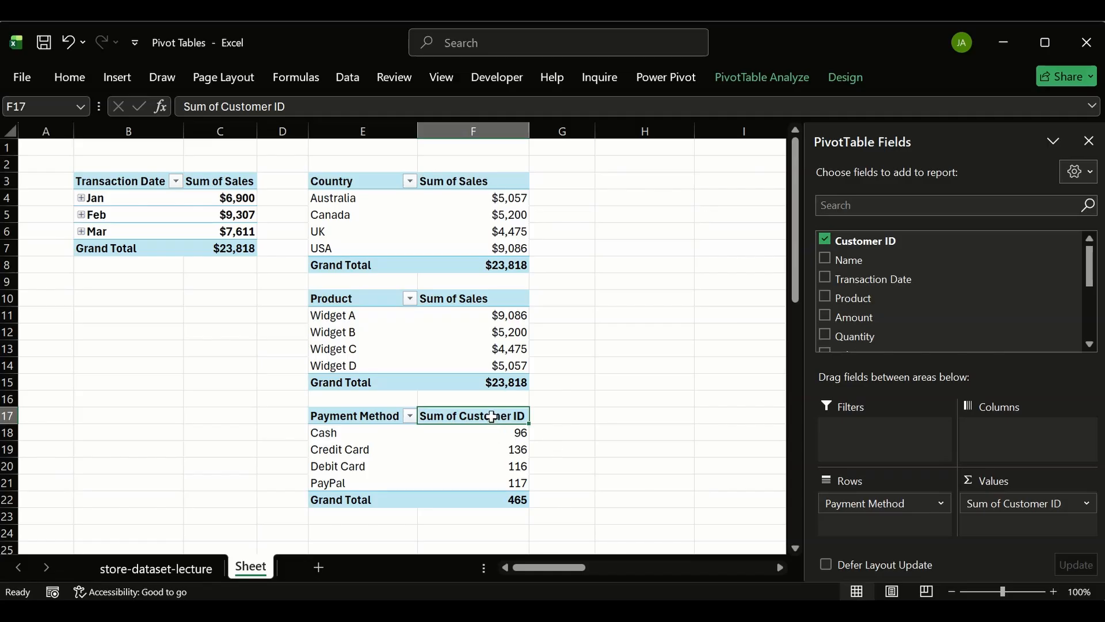
double_click(465, 416)
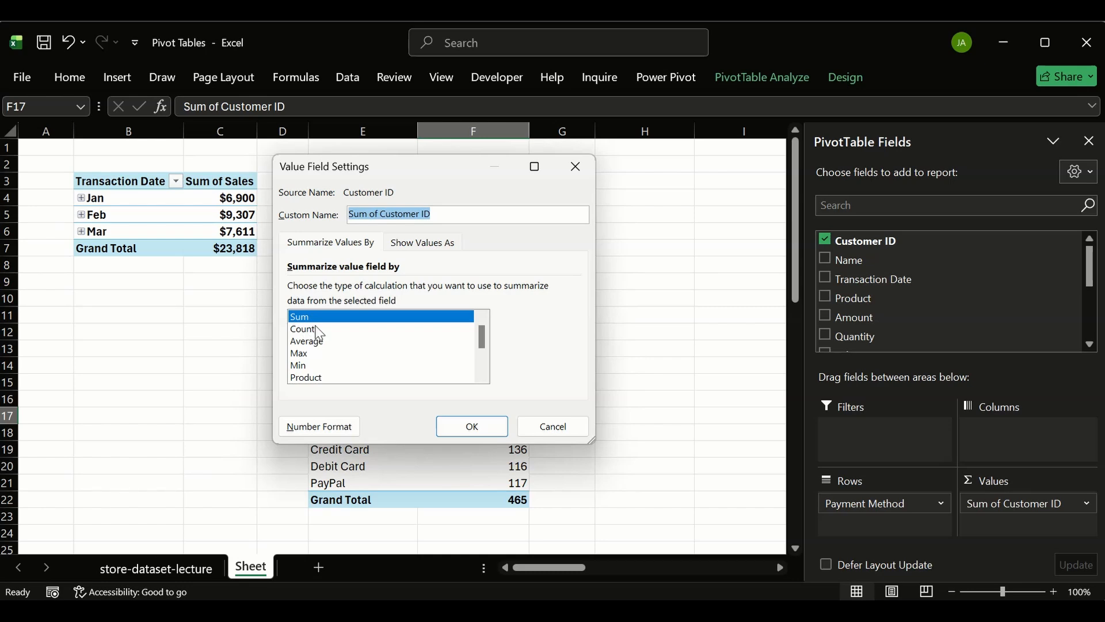
scroll(320, 345, "down", 2)
scroll(321, 351, "up", 2)
scroll(322, 352, "down", 2)
scroll(327, 354, "up", 2)
left_click(311, 329)
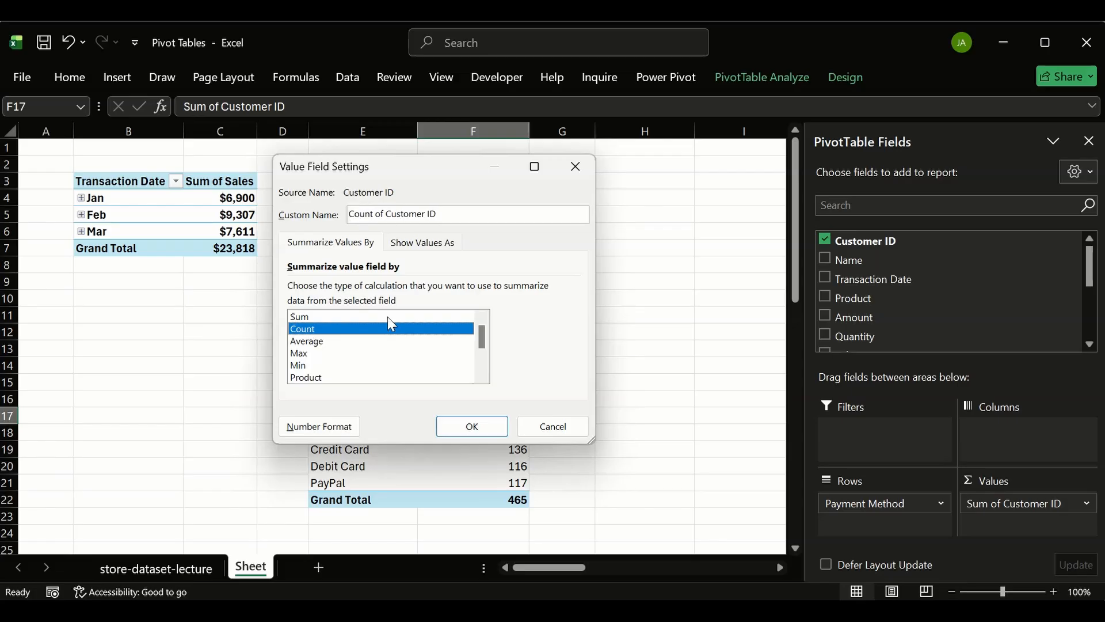
left_click(469, 427)
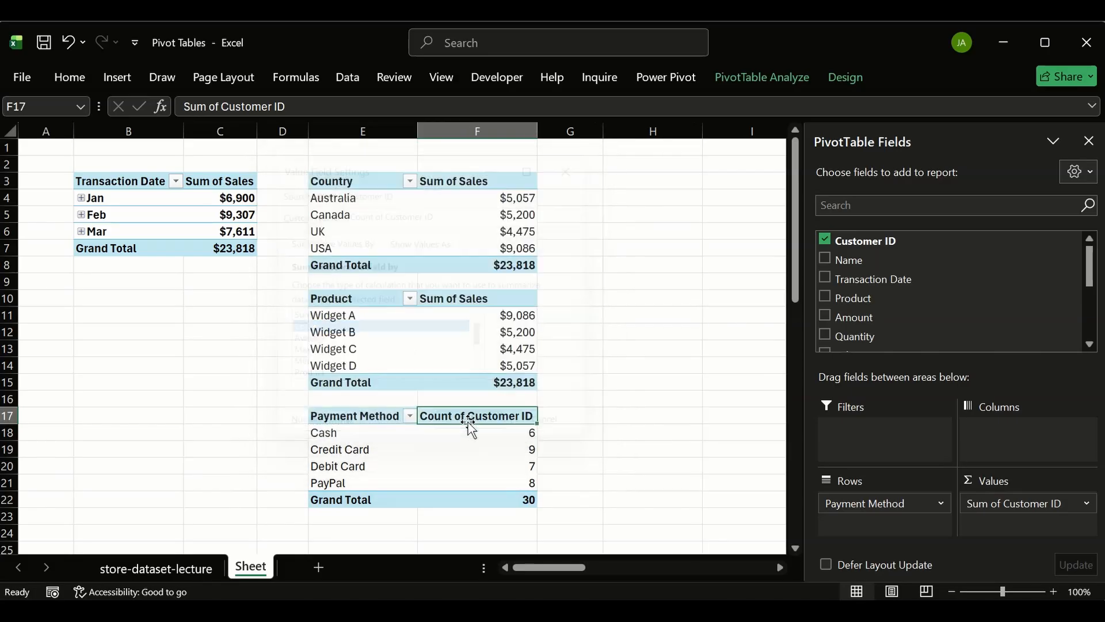
left_click_drag(518, 433, 507, 499)
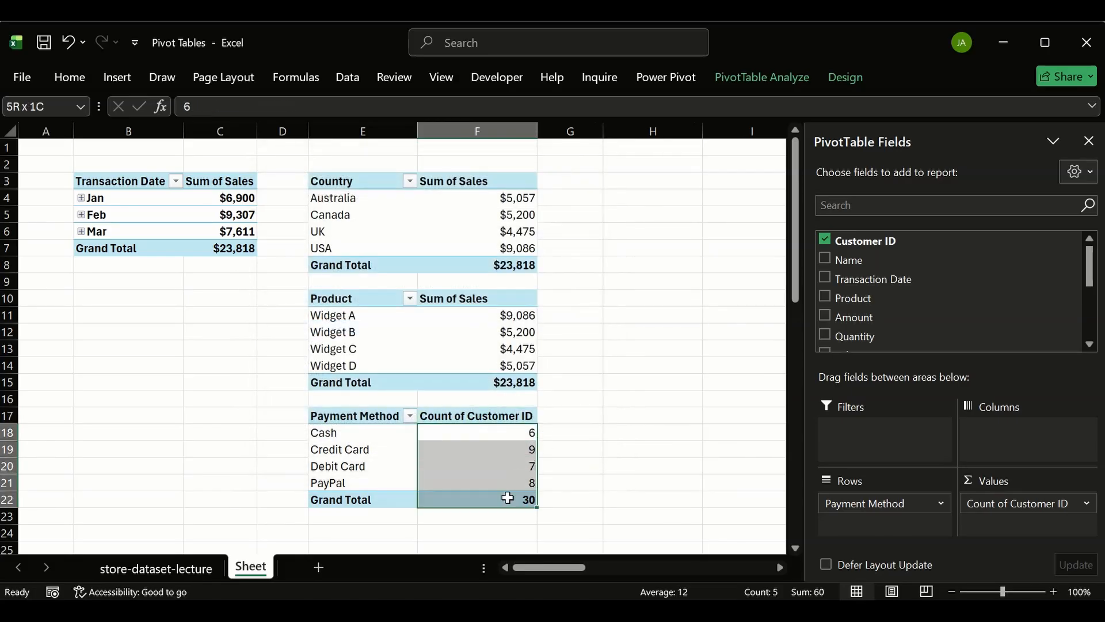
- Change the product pivot table to summarize Sales by Average and check the resulting values
left_click(453, 300)
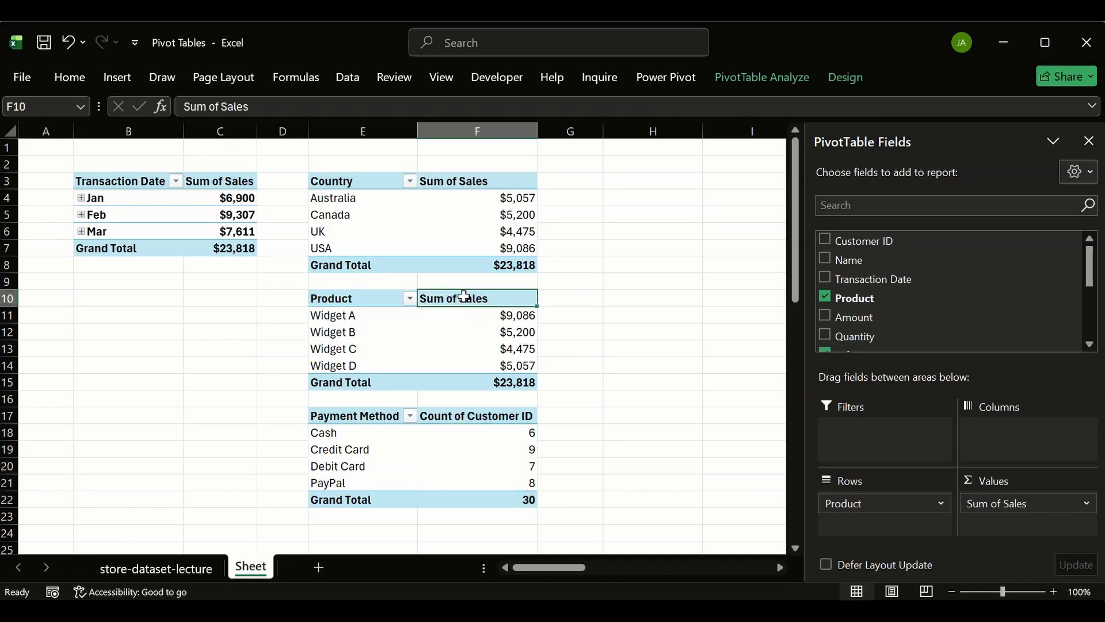
double_click(465, 296)
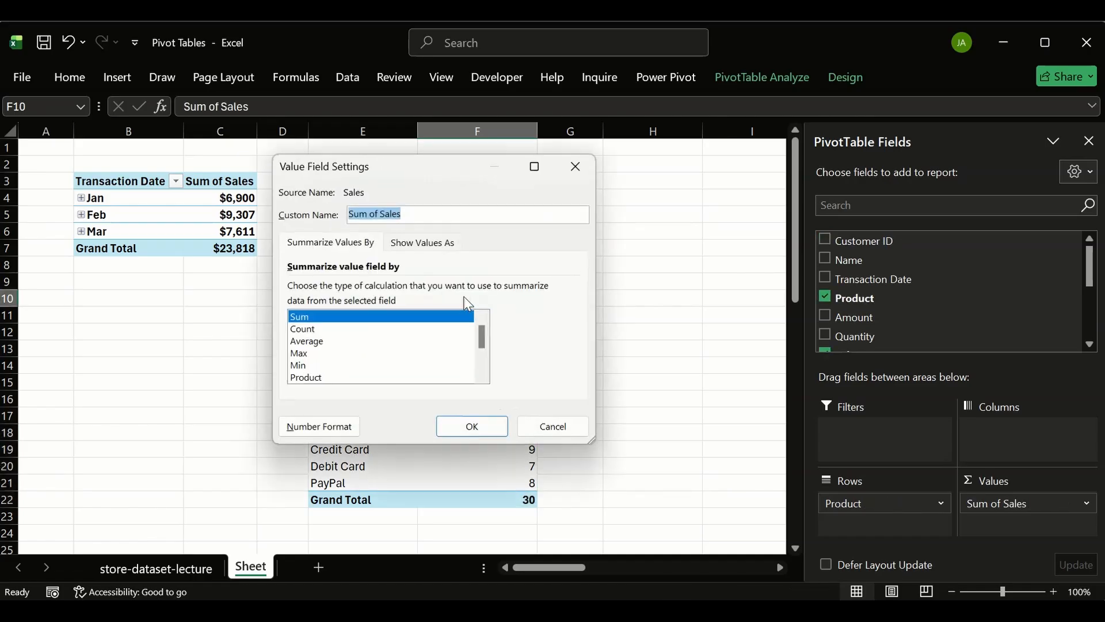
left_click(321, 343)
left_click(485, 425)
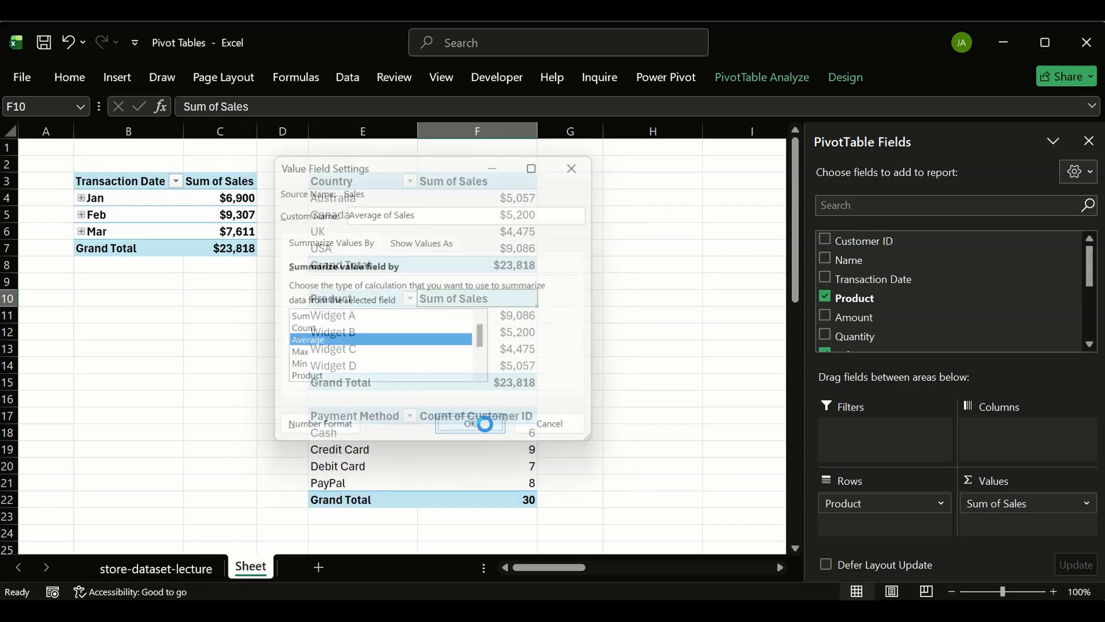
left_click_drag(446, 316, 453, 384)
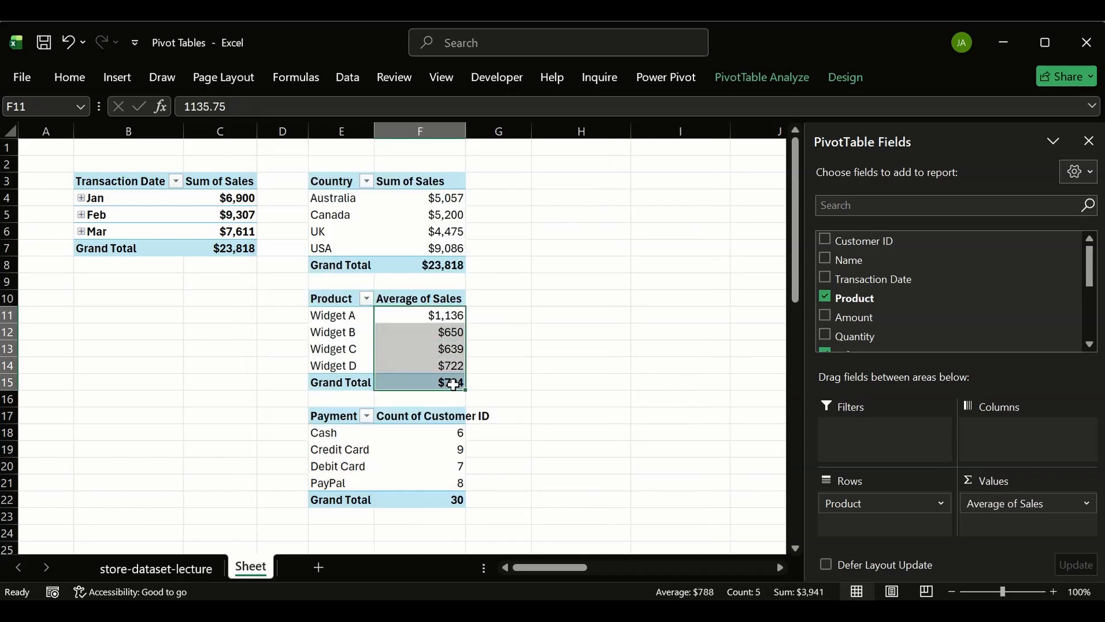
mouse_move(454, 376)
- Show the payment method table's Count of Customer ID values as % of Grand Total
left_click(432, 173)
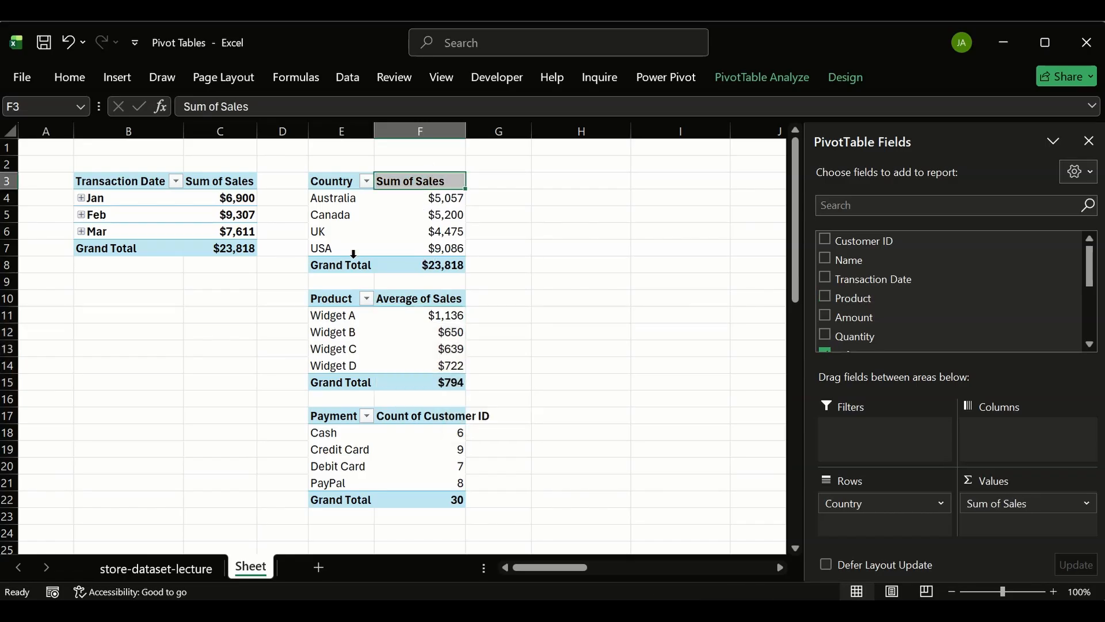
left_click(241, 189)
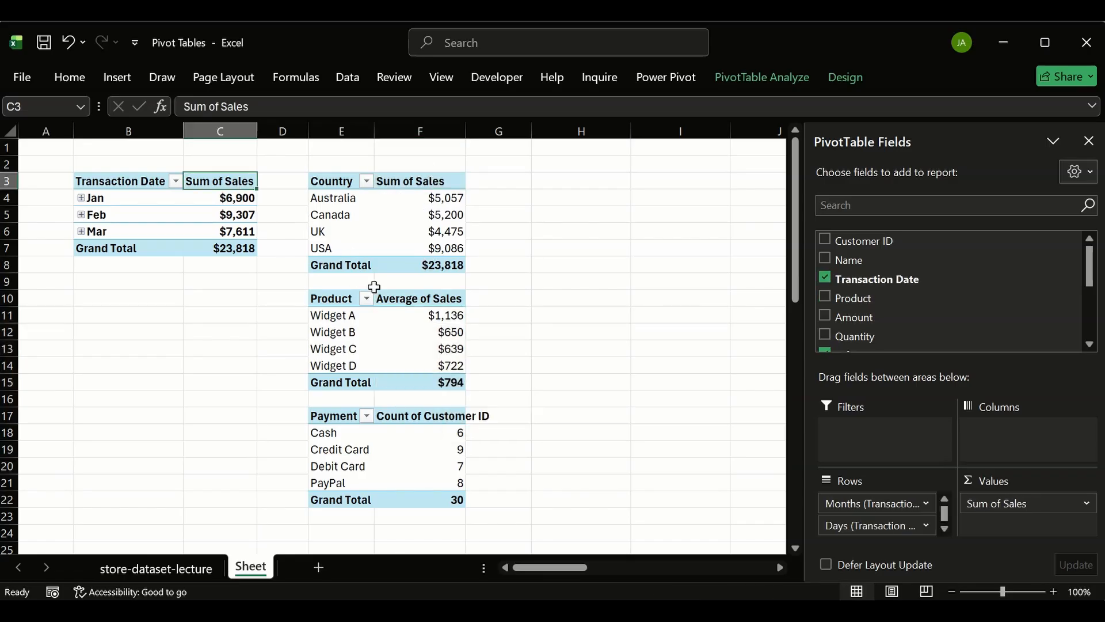
left_click(431, 301)
left_click(445, 410)
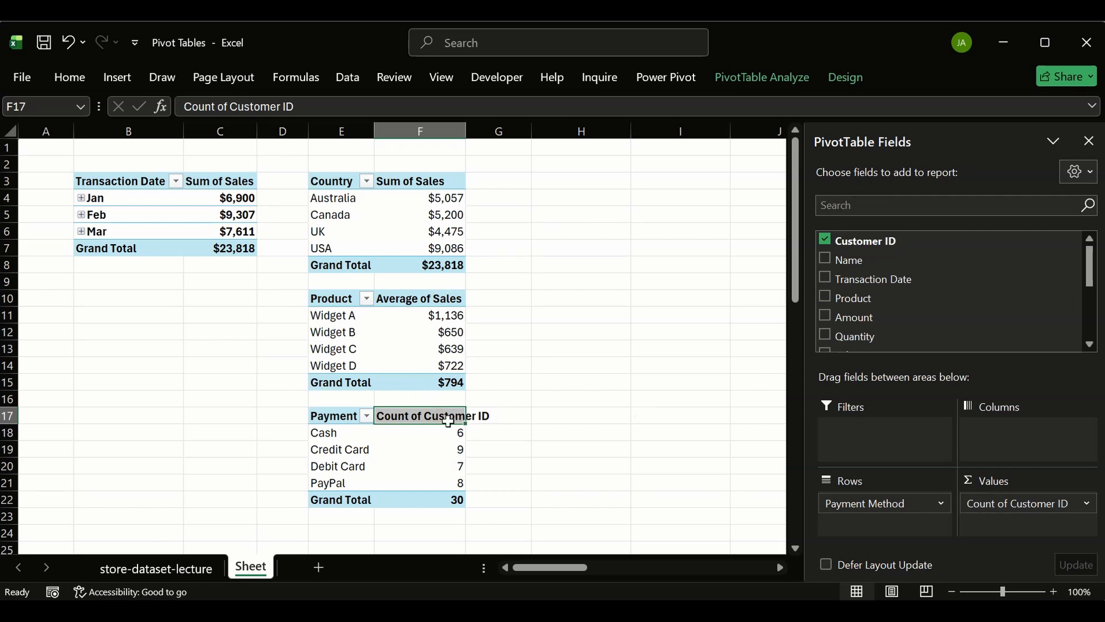
right_click(421, 415)
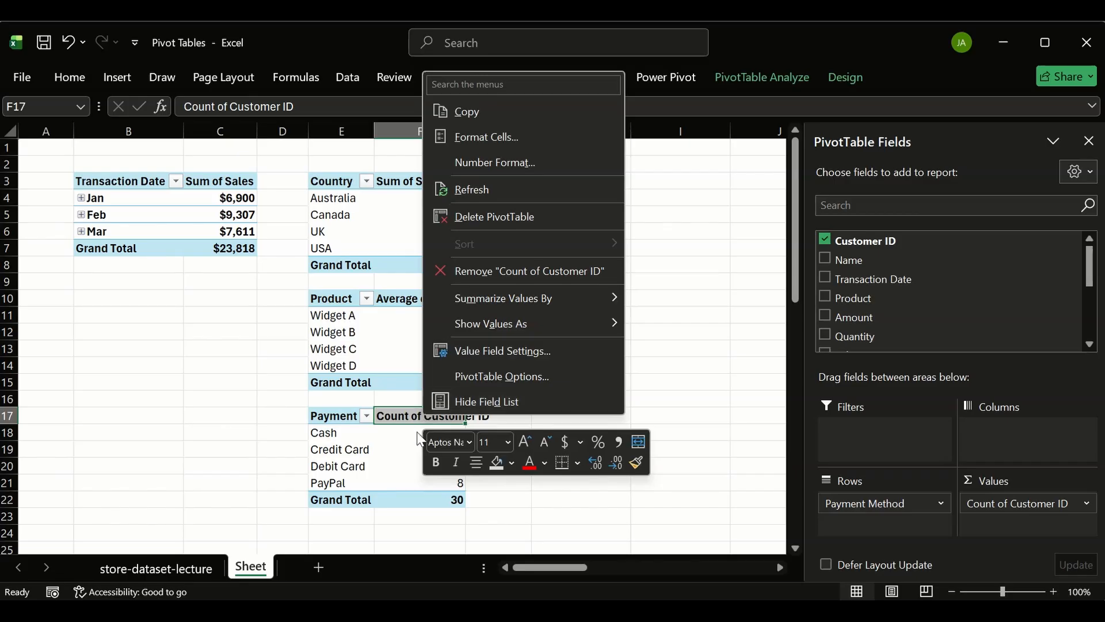
right_click(391, 432)
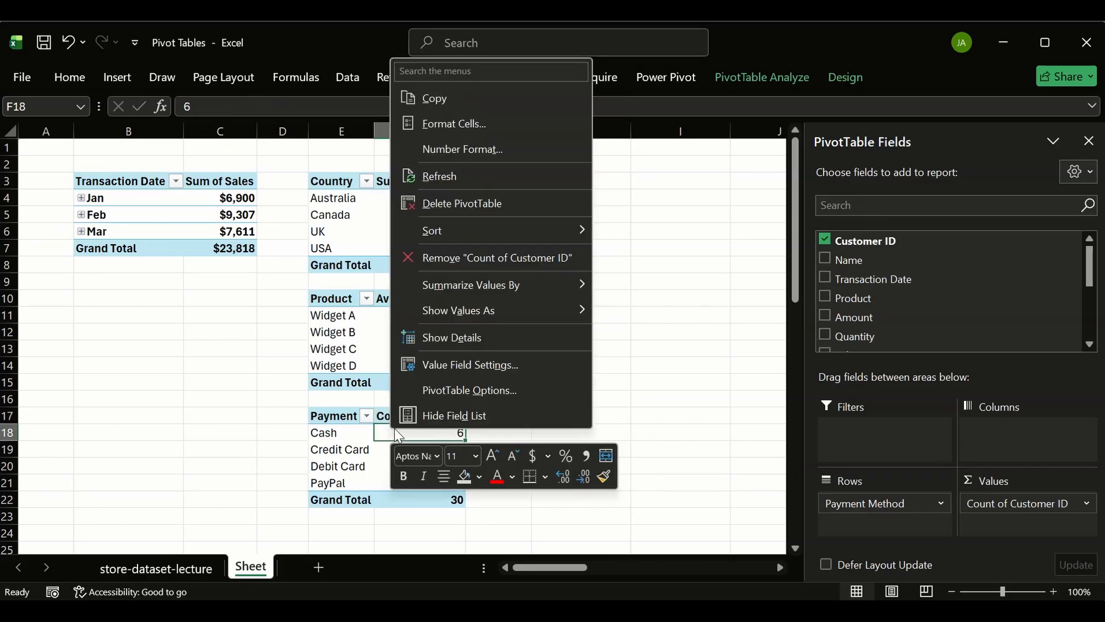
mouse_move(555, 284)
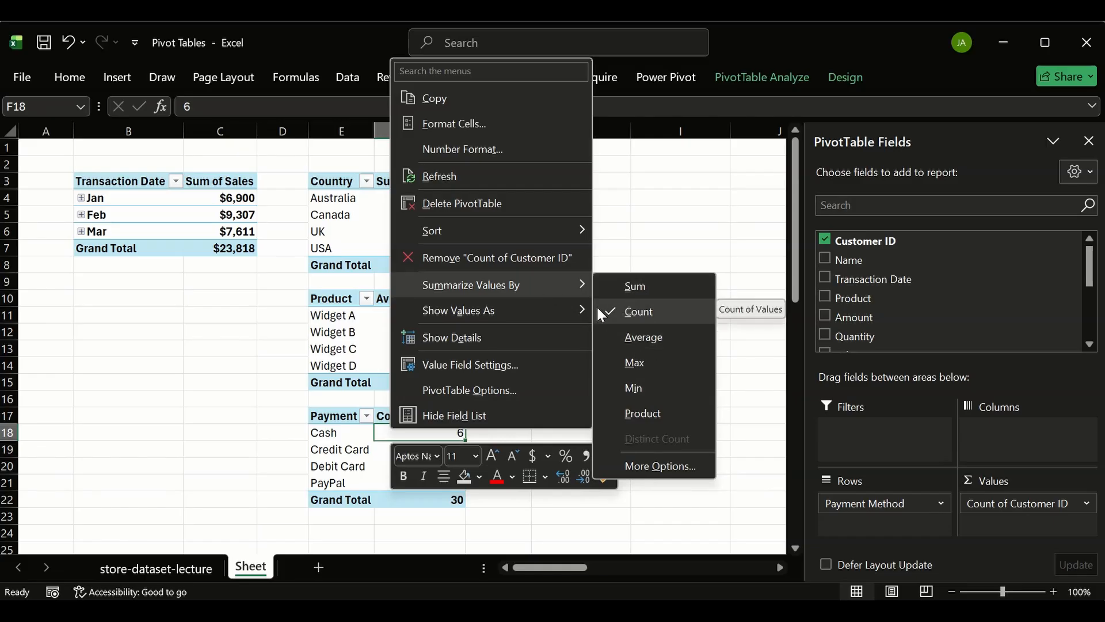
mouse_move(581, 309)
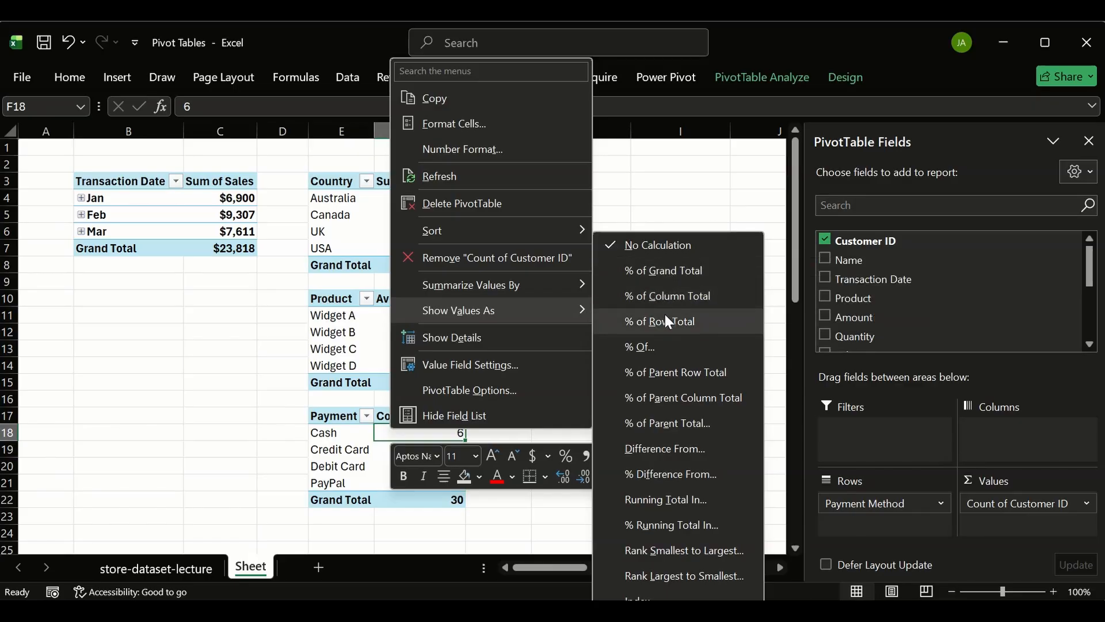
left_click(660, 270)
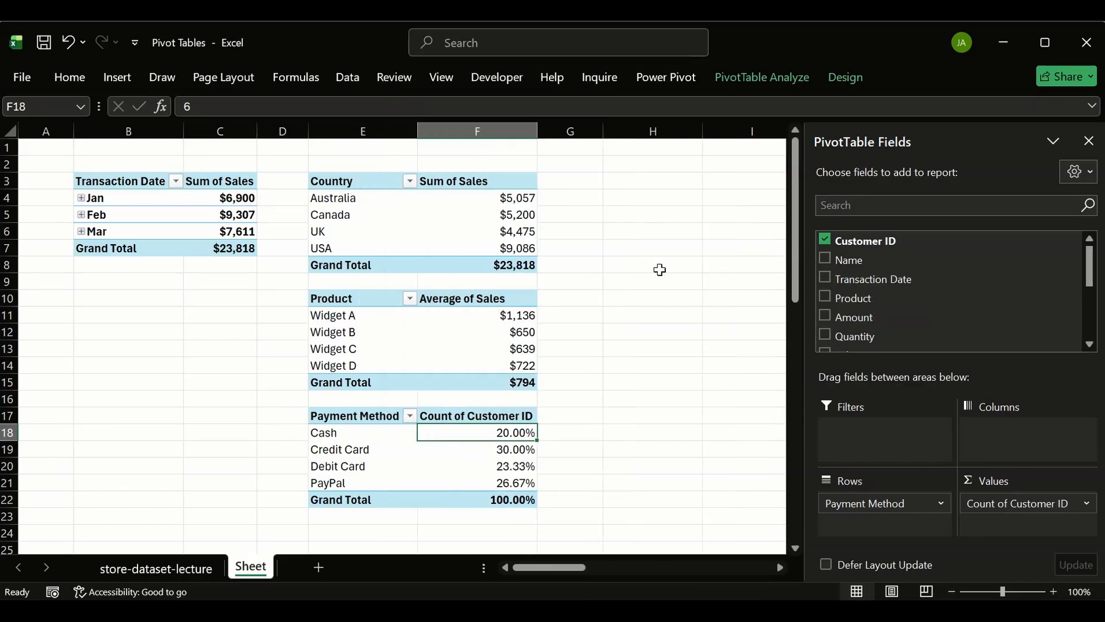
- Reduce the payment method percentages in F18:F22 to zero decimal places
left_click_drag(521, 433, 508, 499)
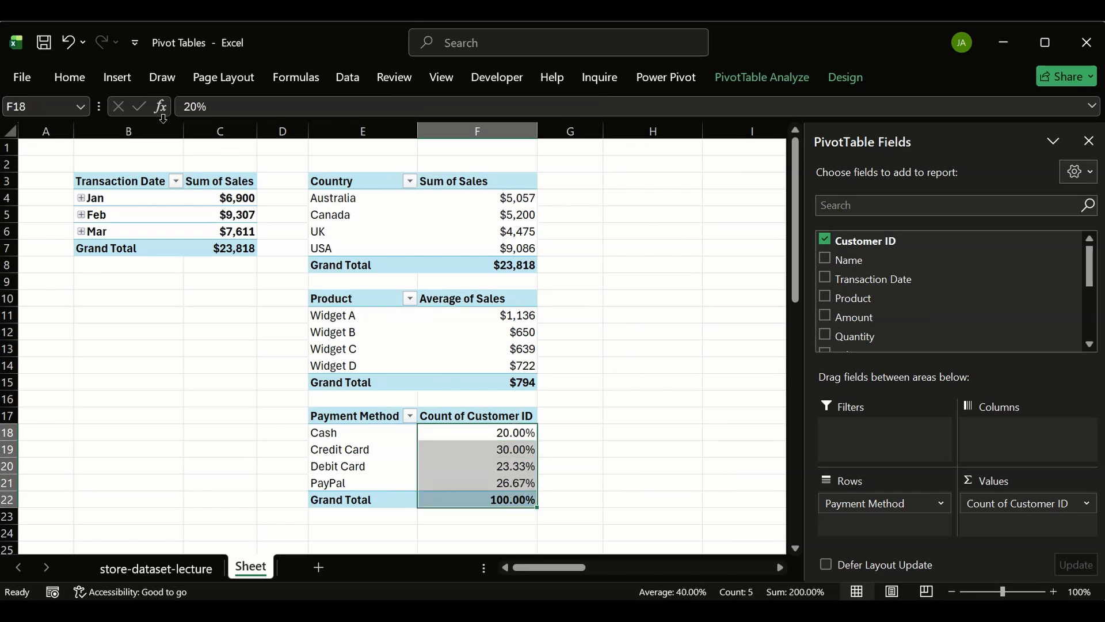
left_click(65, 73)
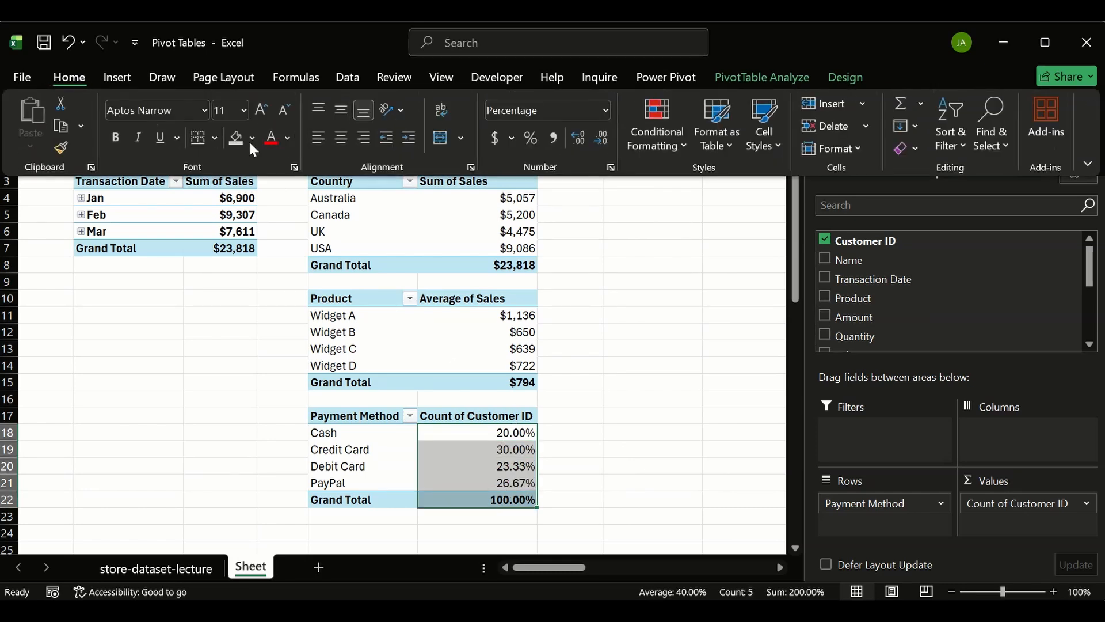
left_click(601, 139)
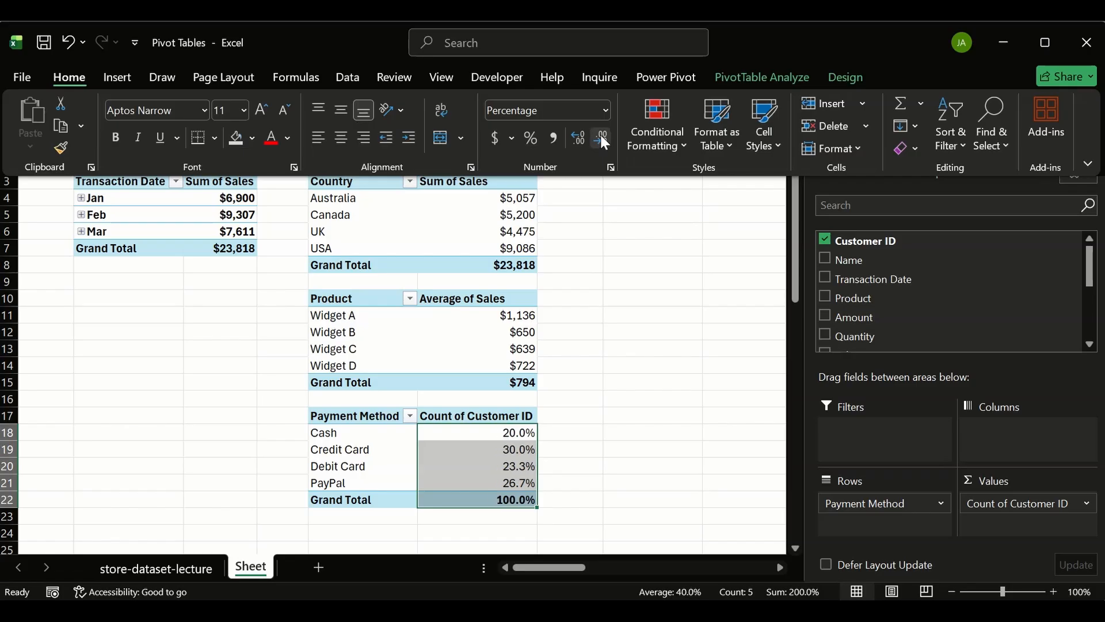
left_click(601, 138)
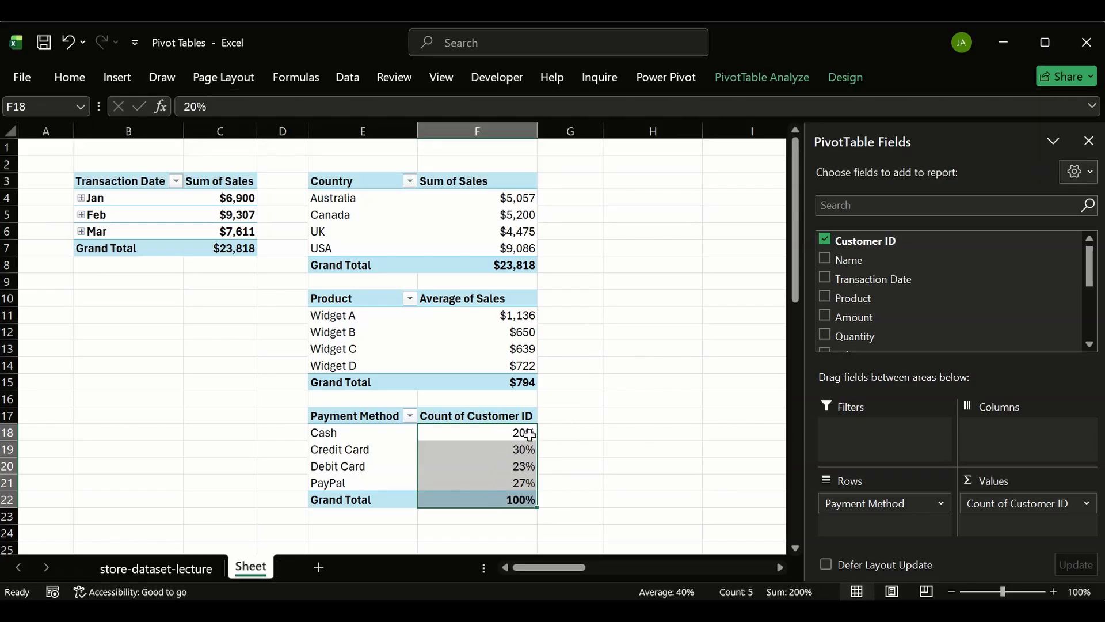
- Review the percentage share of Cash, Credit Card, Debit Card and PayPal in the payment method table
left_click(501, 435)
left_click(352, 437)
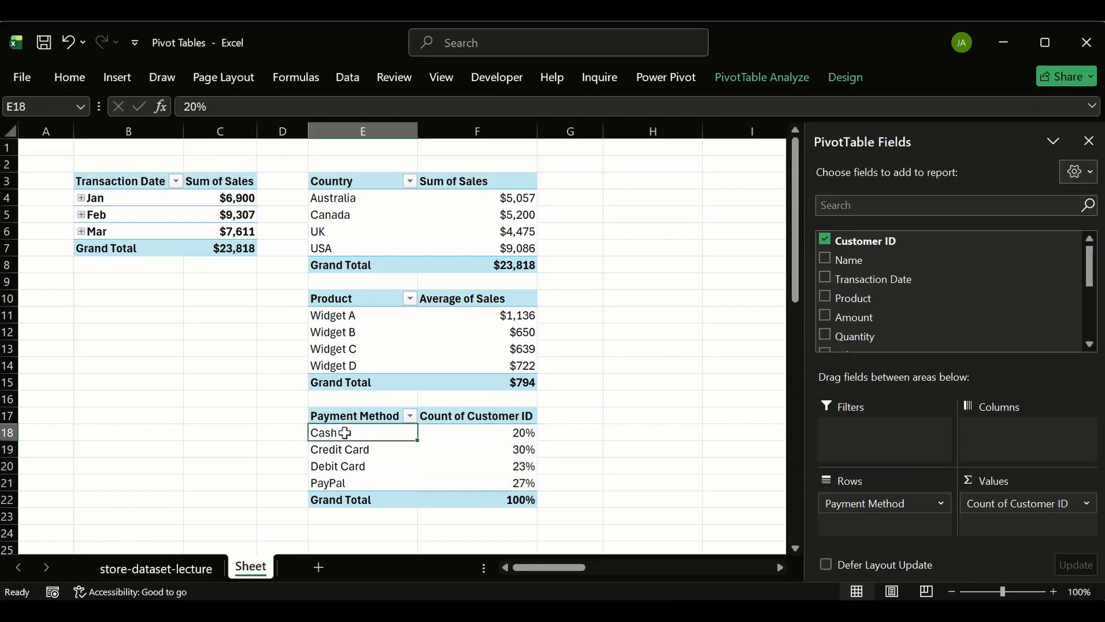
left_click(482, 455)
left_click(384, 452)
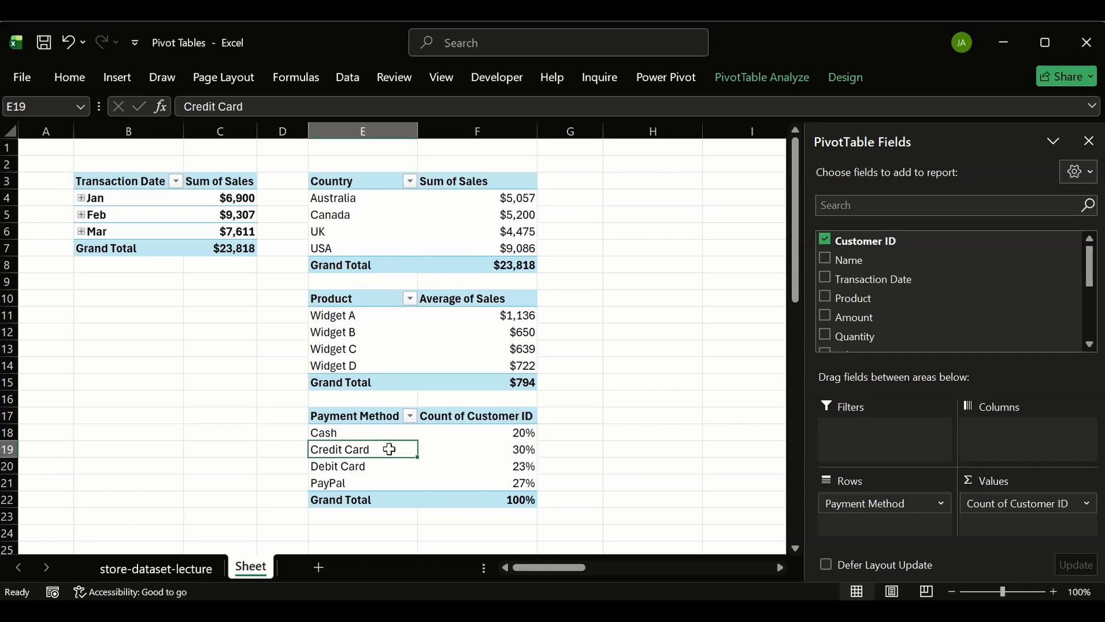
left_click(485, 469)
left_click(327, 467)
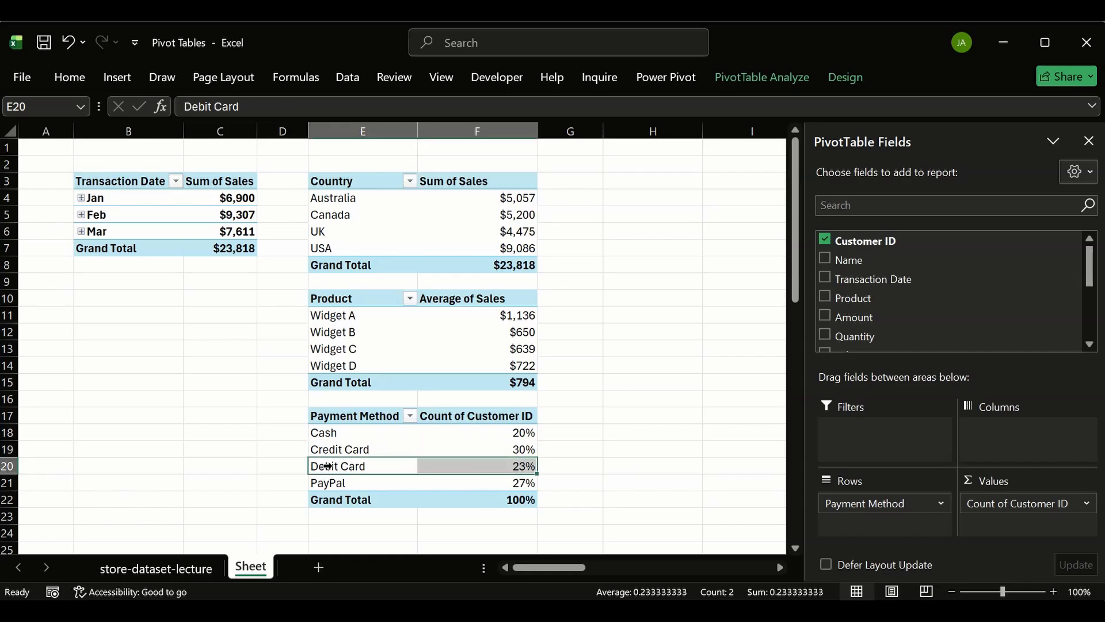
left_click(486, 487)
left_click(349, 482)
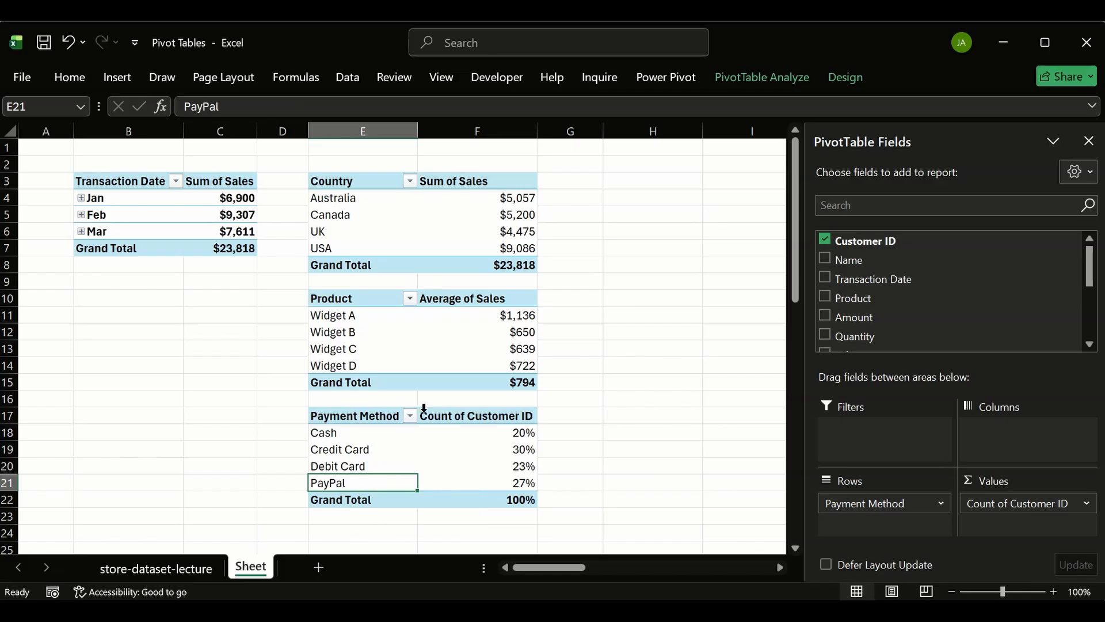
double_click(461, 423)
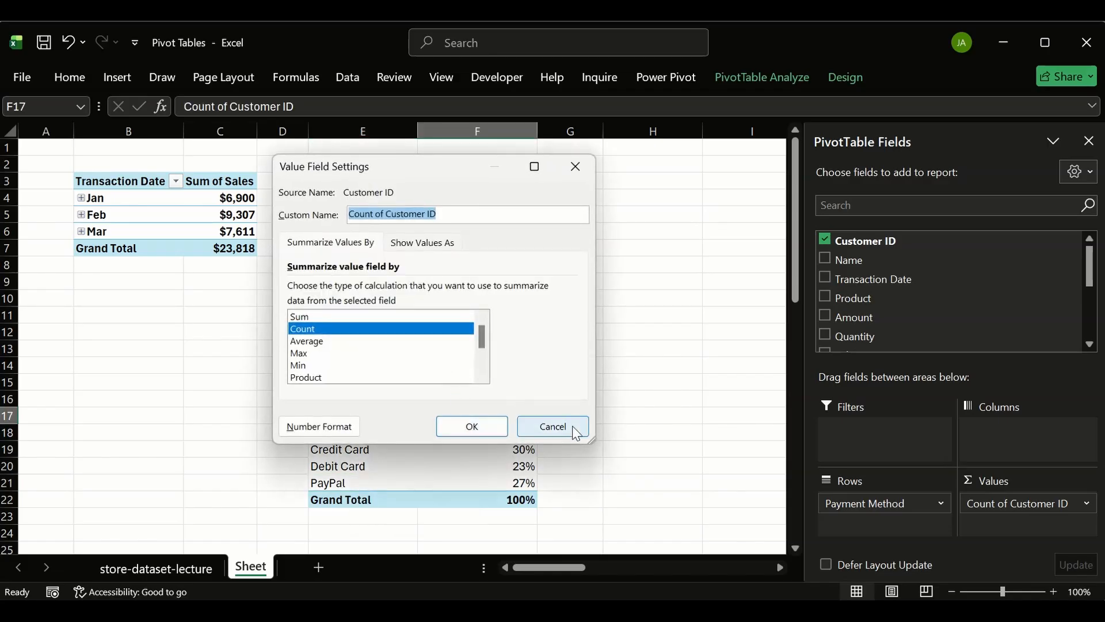
left_click(570, 425)
double_click(510, 421)
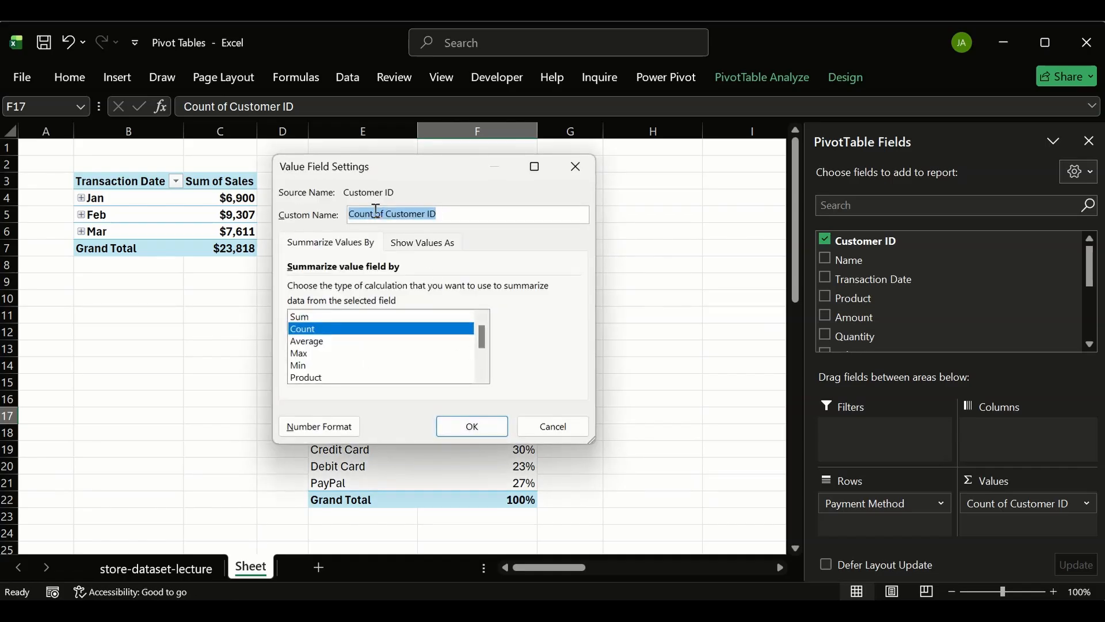
left_click(568, 428)
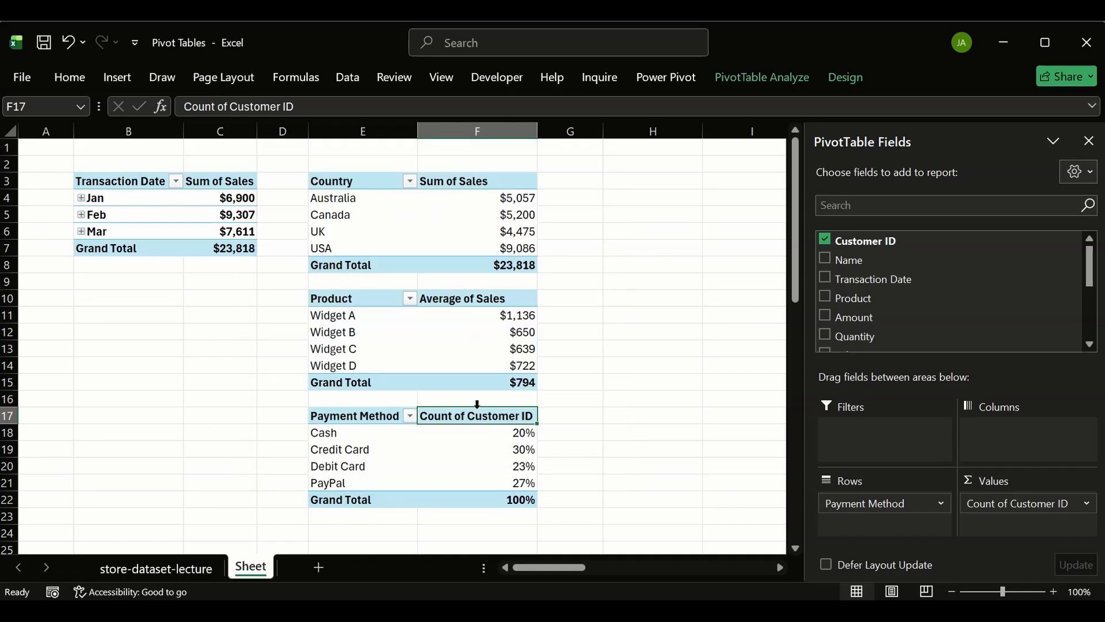
- Rename the payment method table's value header in F17 to "% Customers"
left_click(410, 106)
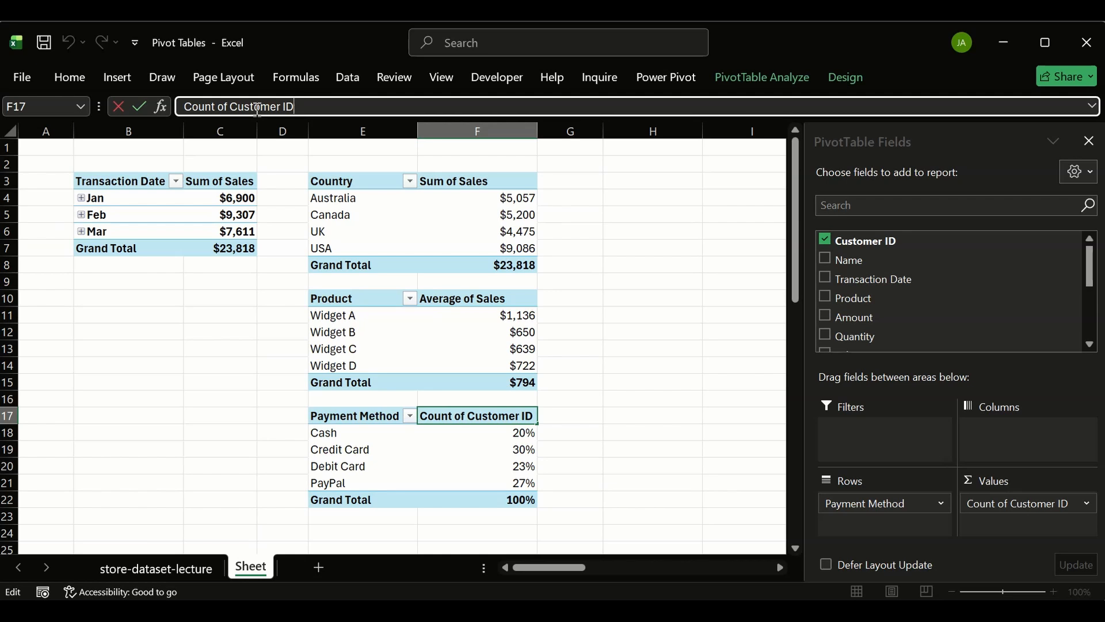
left_click_drag(223, 106, 186, 107)
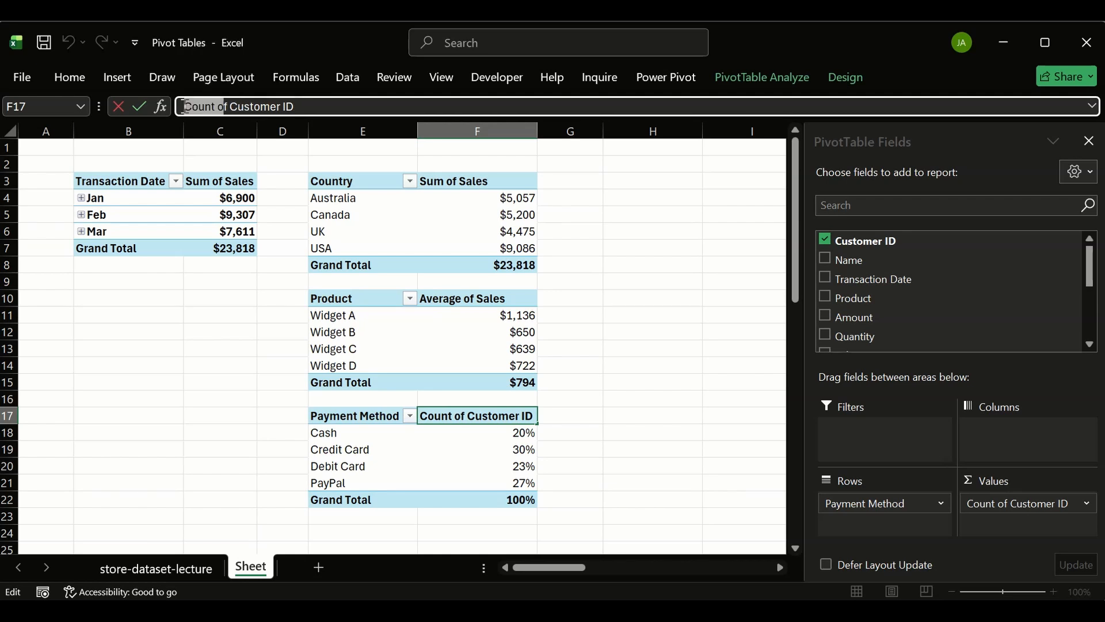
type("%")
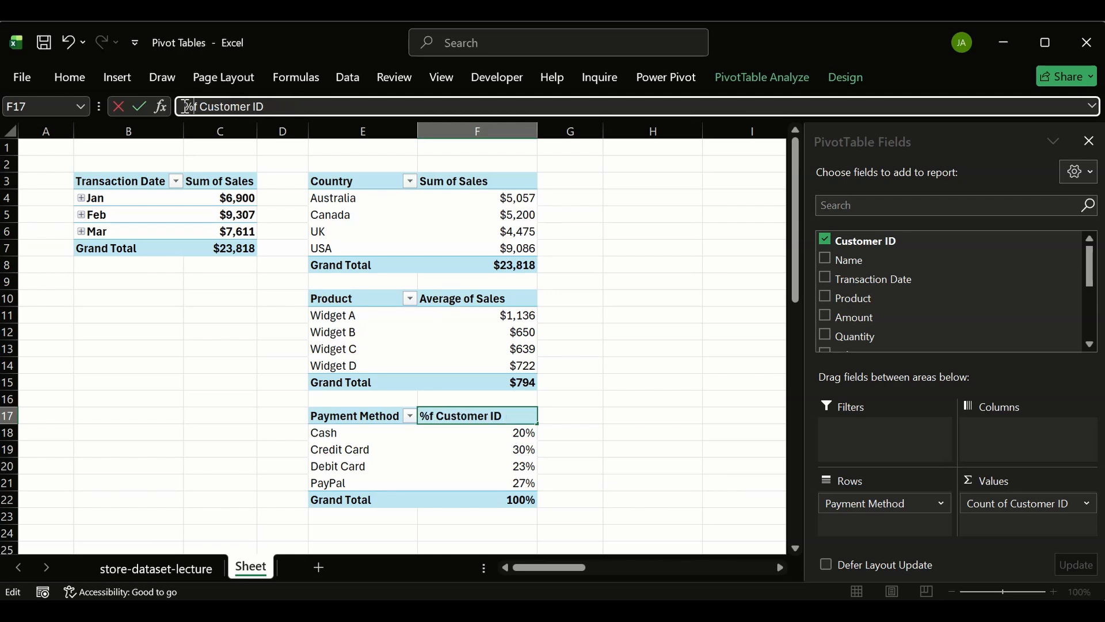
type(" O")
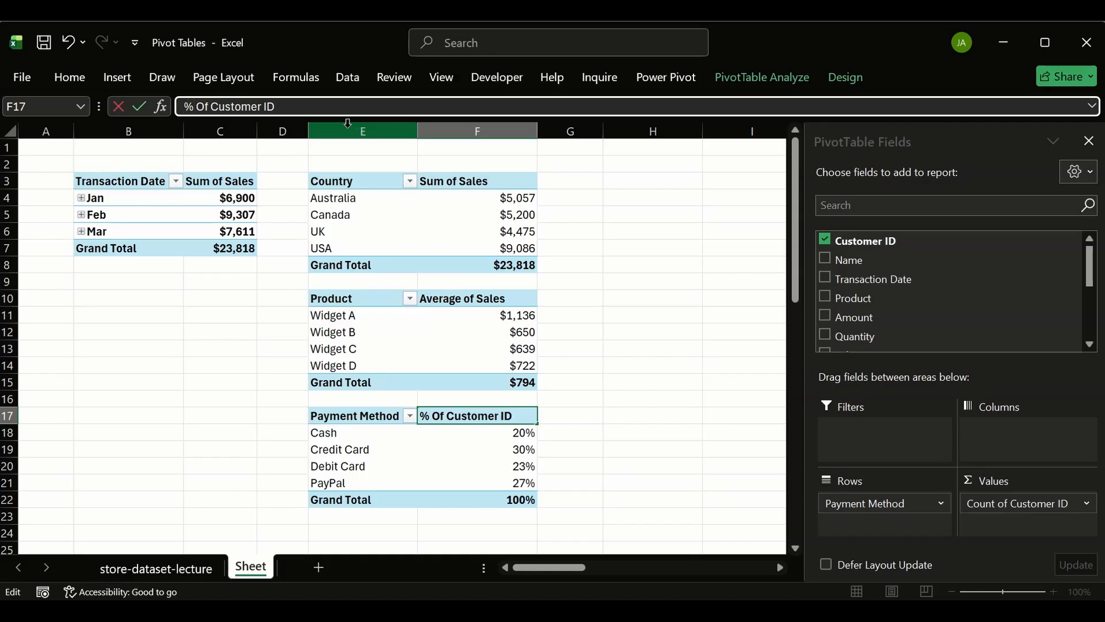
double_click(268, 107)
key("BackSpace")
key("BackSpace")
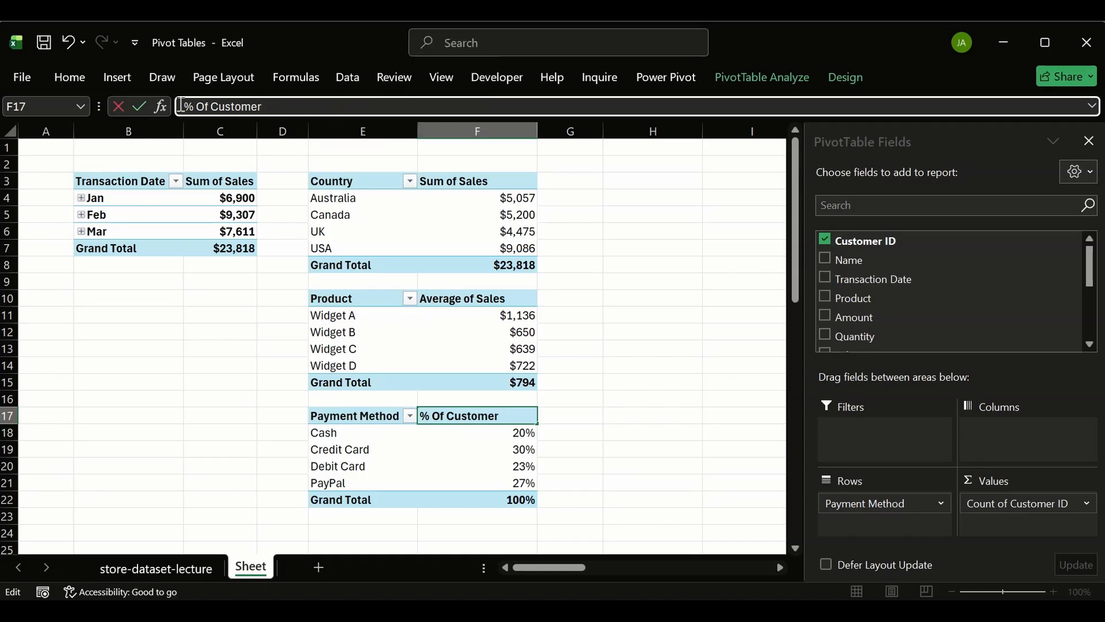
double_click(207, 106)
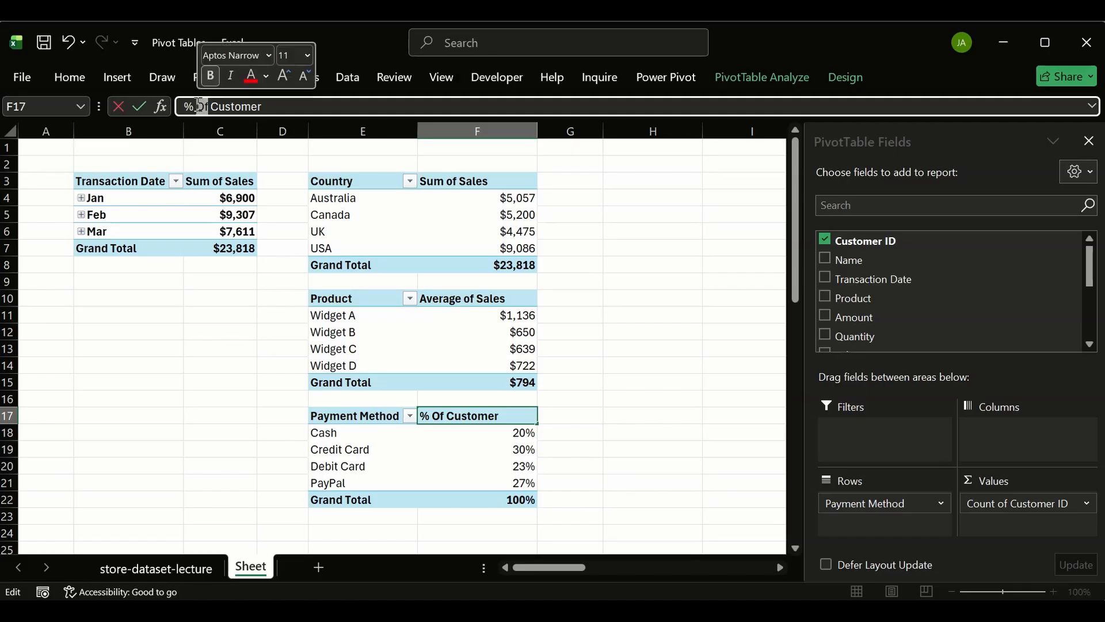
key("BackSpace")
key("BackSpace")
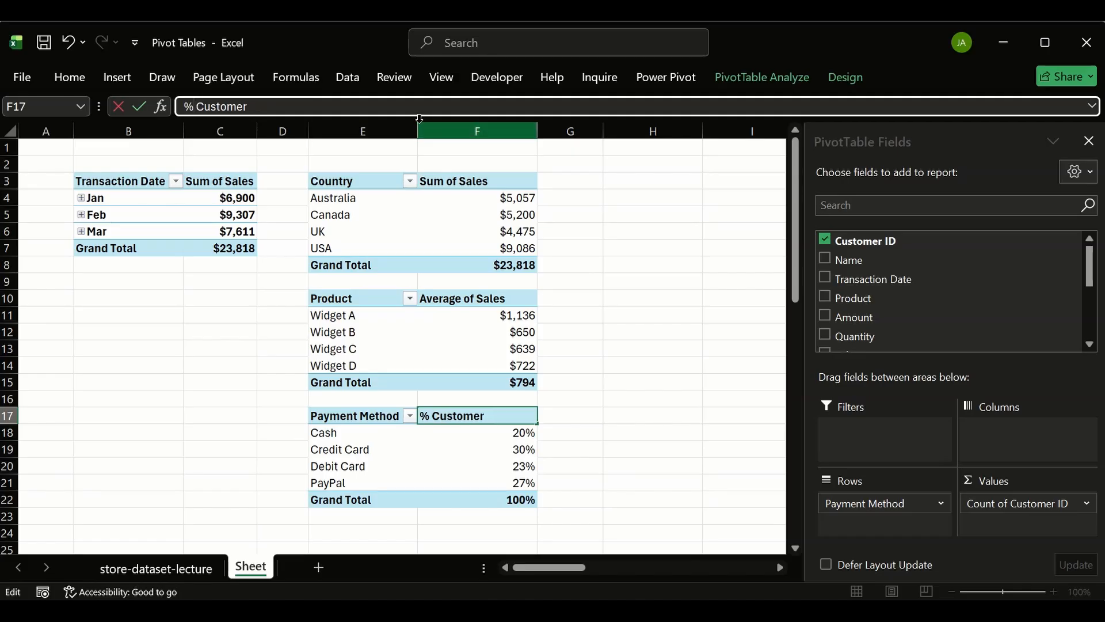
type("S")
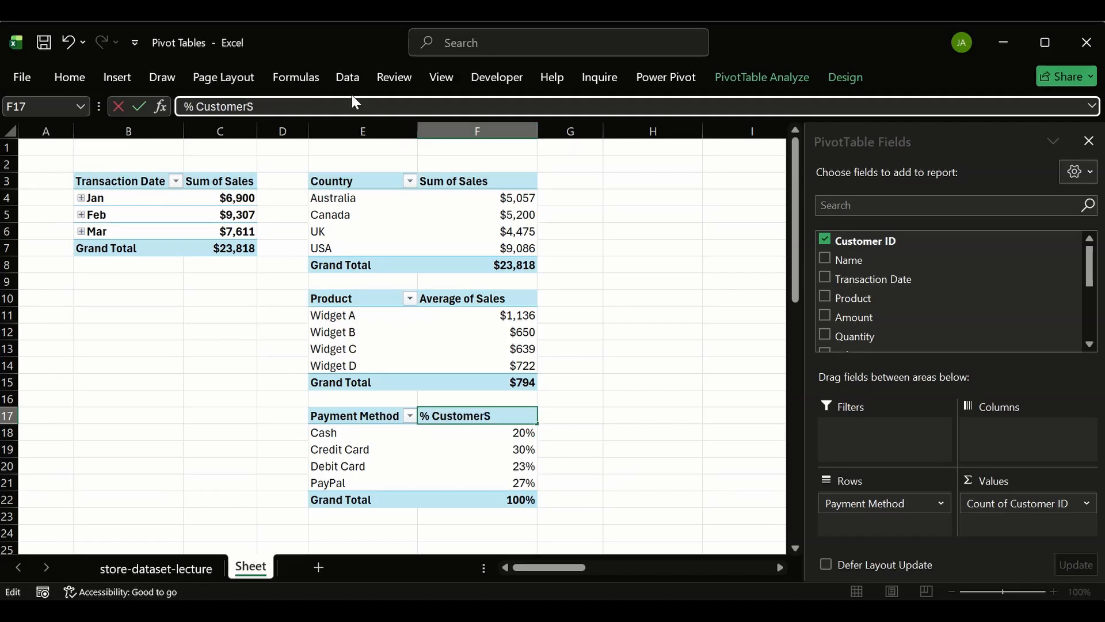
key("BackSpace")
type("s")
key("Return")
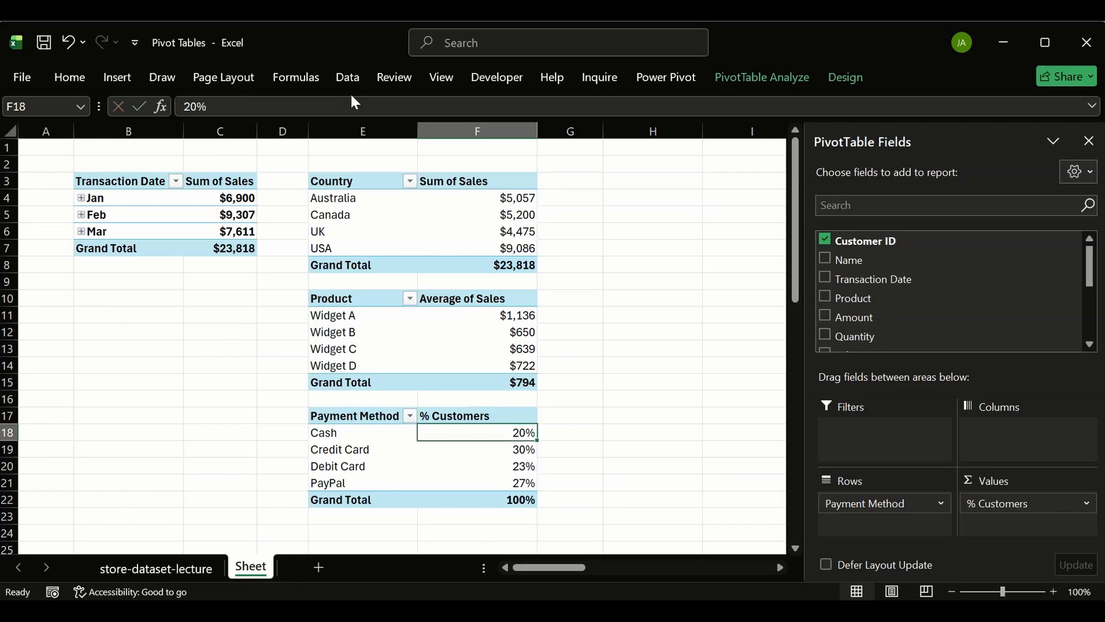
- Examine the renamed header in F17 and the value options available for the Cash percentage in F18
left_click(464, 409)
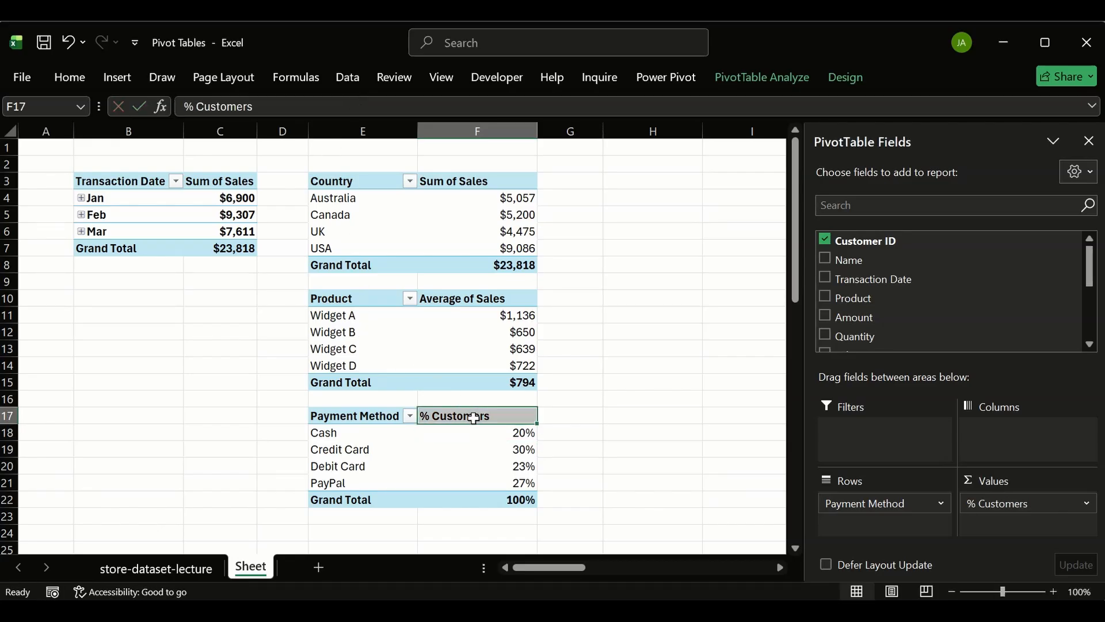
left_click(505, 434)
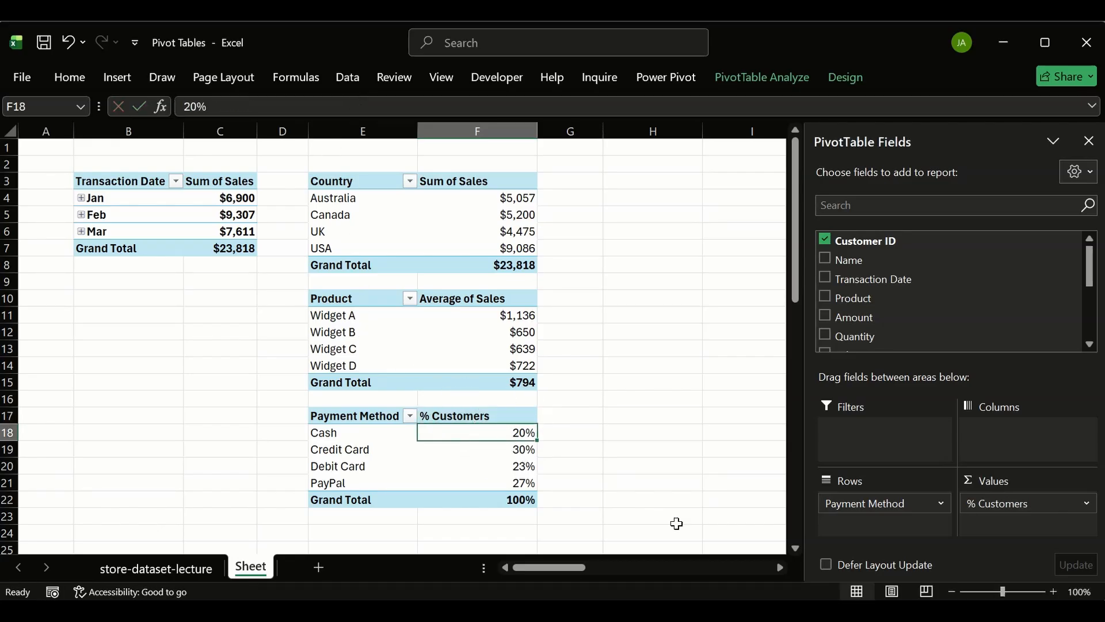
left_click(473, 419)
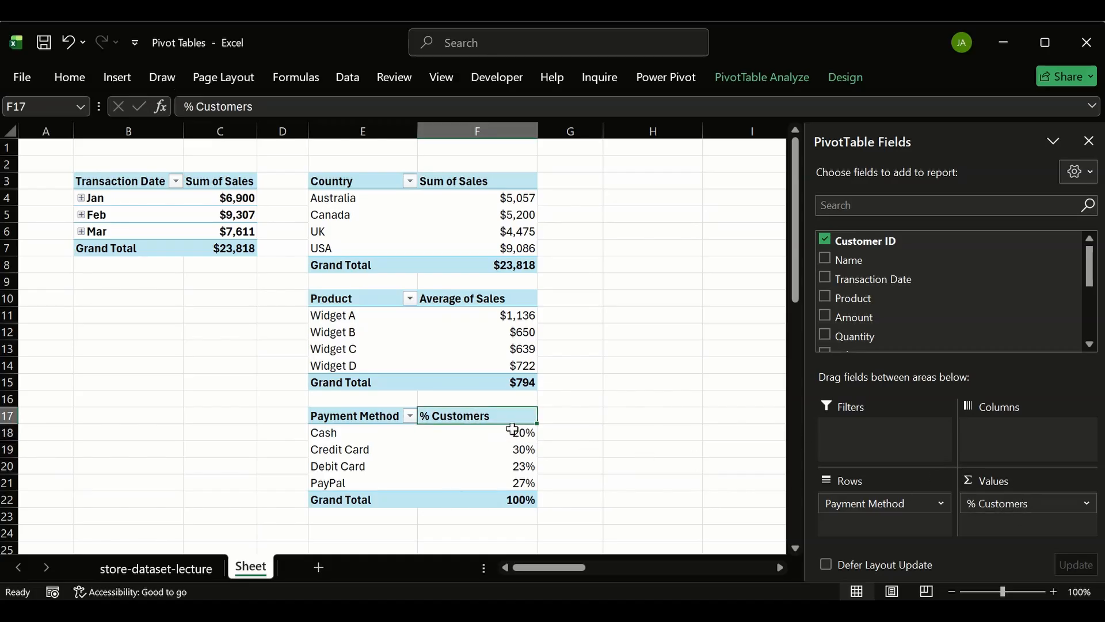
right_click(484, 435)
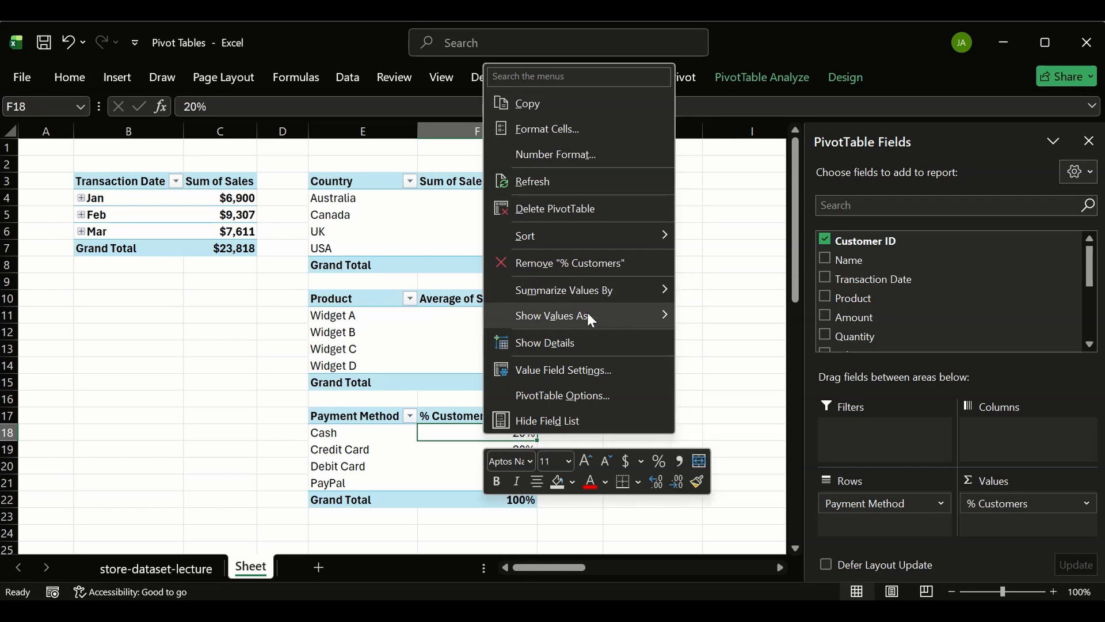
mouse_move(586, 314)
left_click(339, 400)
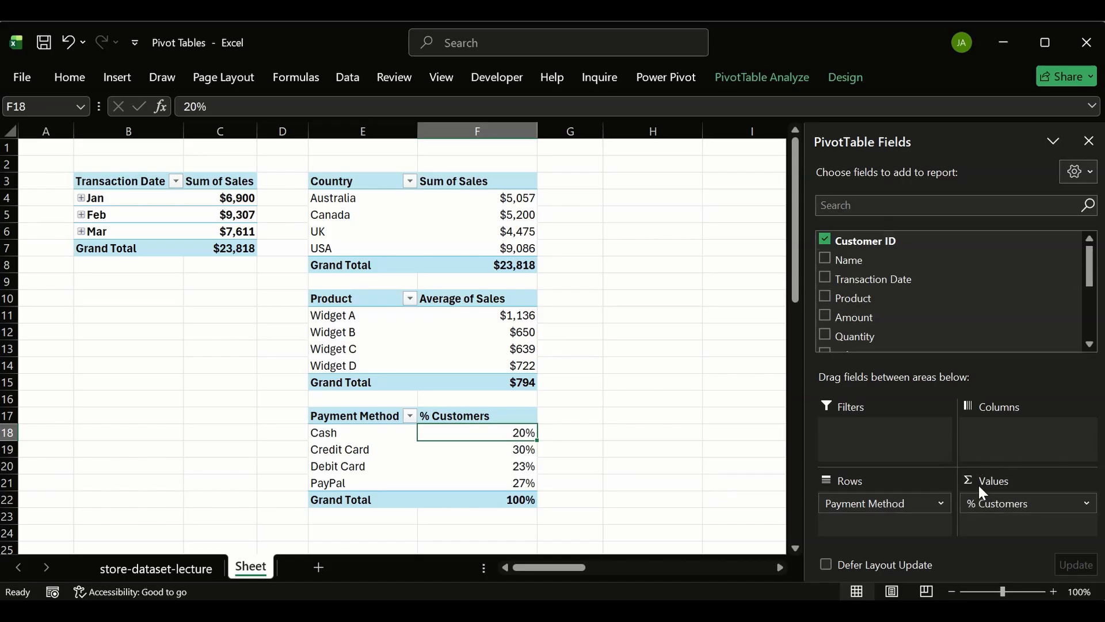
- View the Value Field Settings of the % Customers field from both the field list and its header, leaving them unchanged
left_click(663, 437)
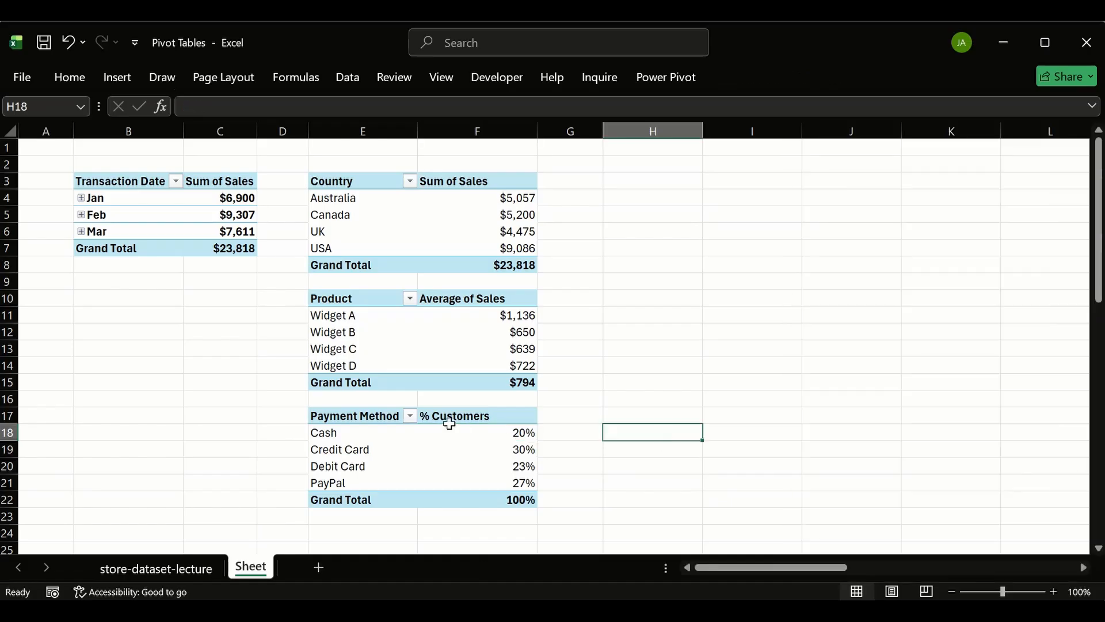
left_click(449, 418)
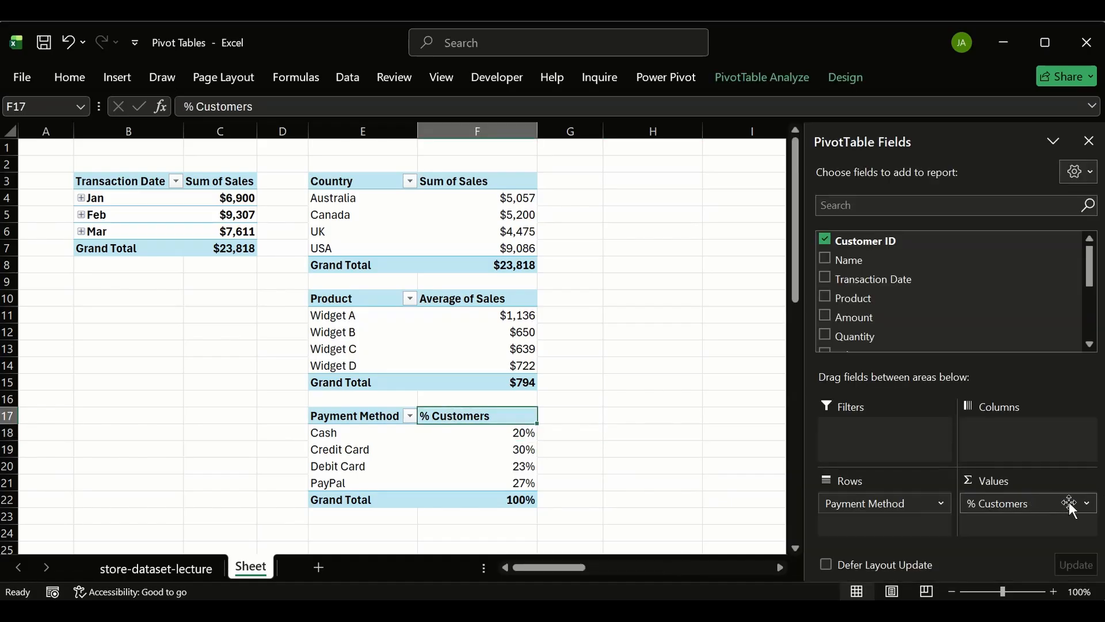
left_click(1043, 503)
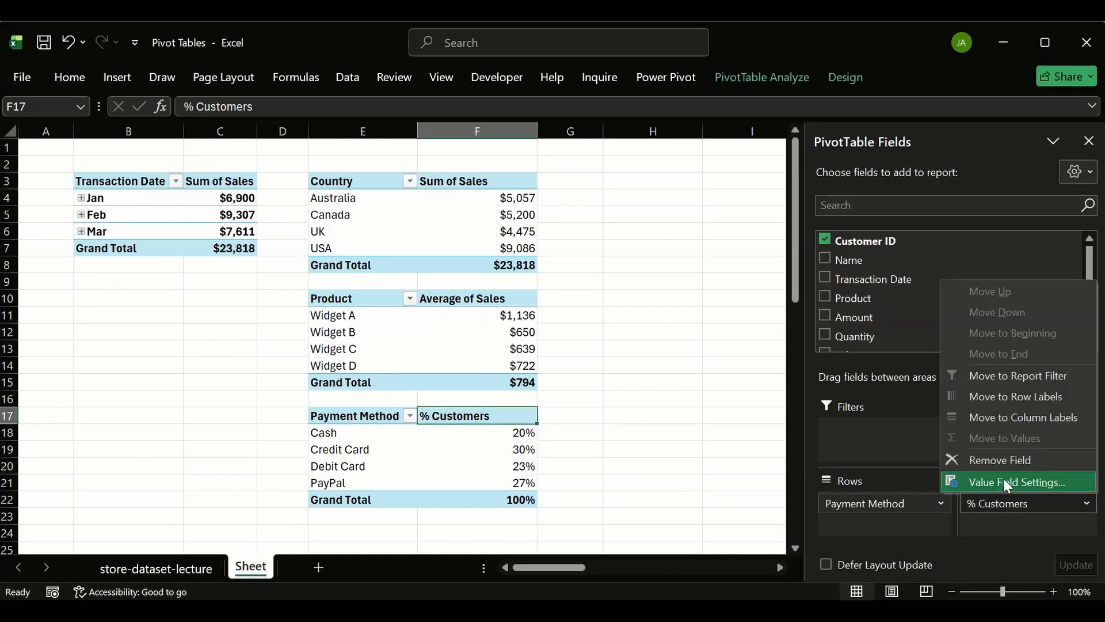
left_click(1004, 480)
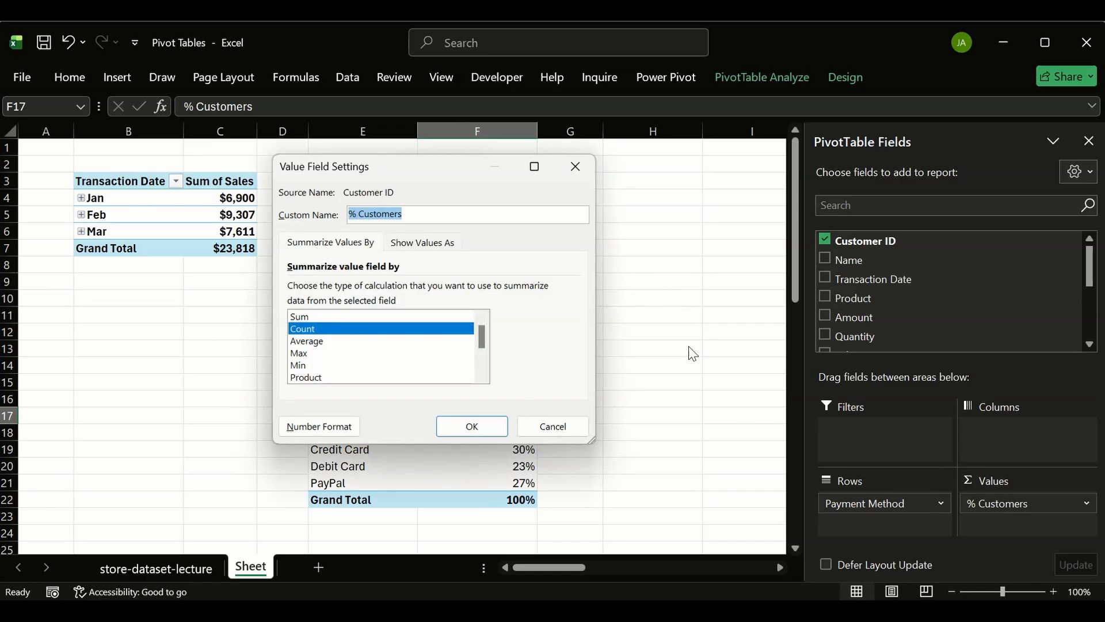
left_click(553, 426)
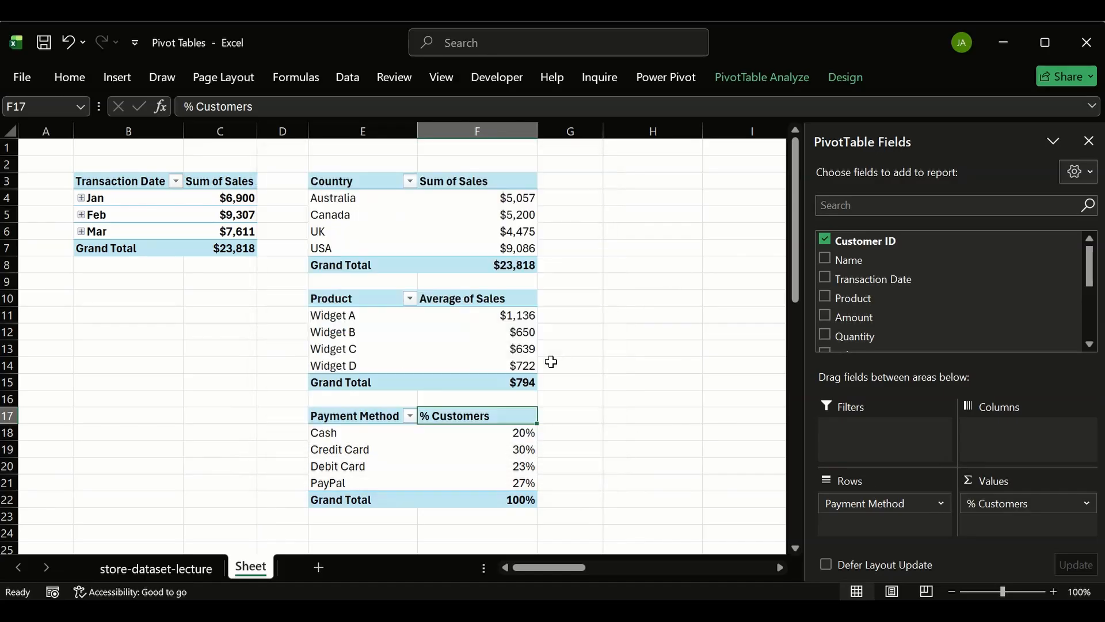
double_click(478, 416)
left_click(538, 422)
left_click(590, 344)
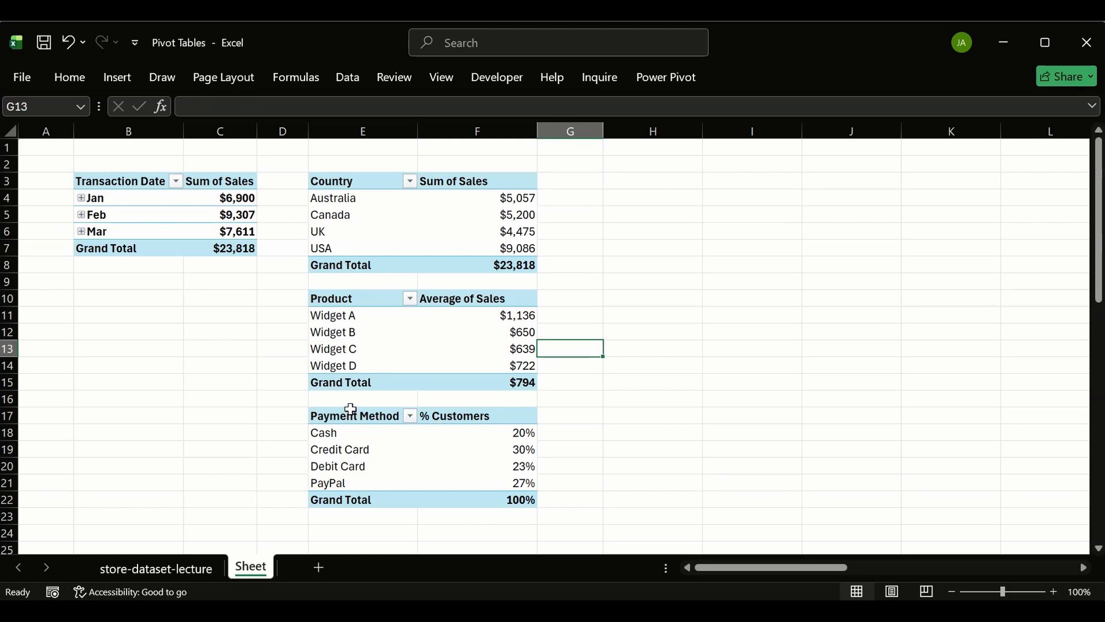
left_click_drag(340, 417, 472, 498)
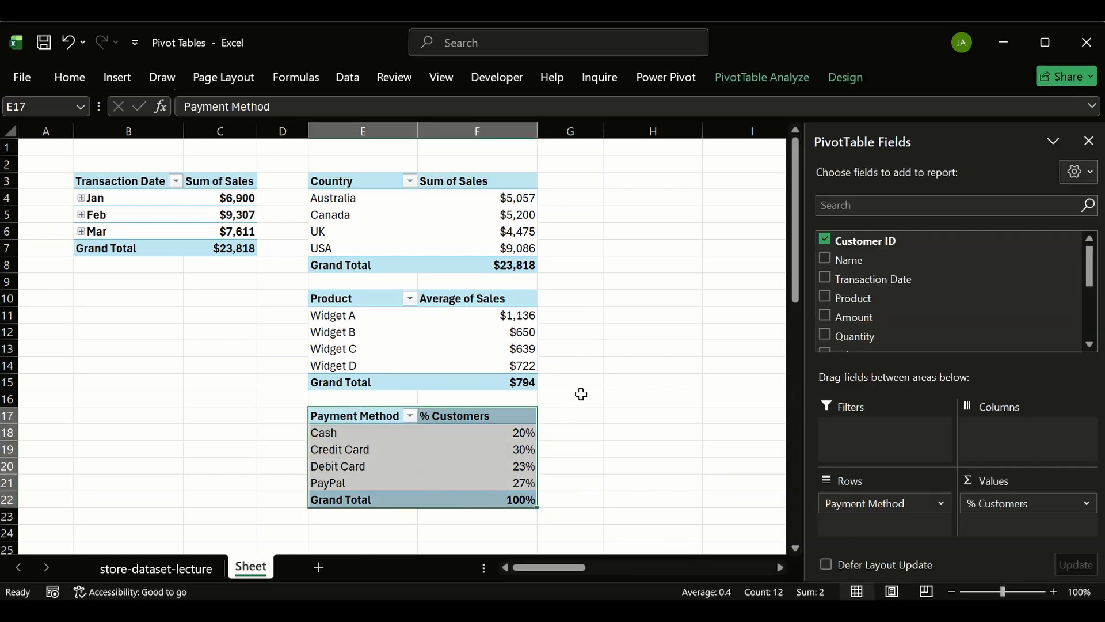
left_click(636, 357)
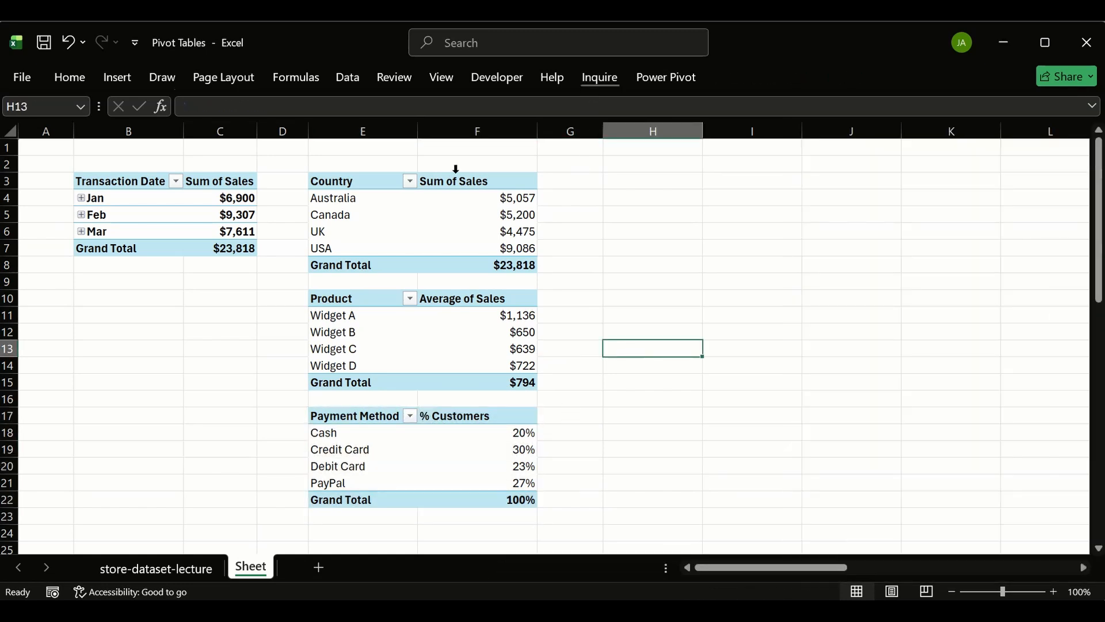
- Try the green and orange PivotTable styles on the Country table and settle on the light gray style
left_click(438, 182)
left_click(783, 76)
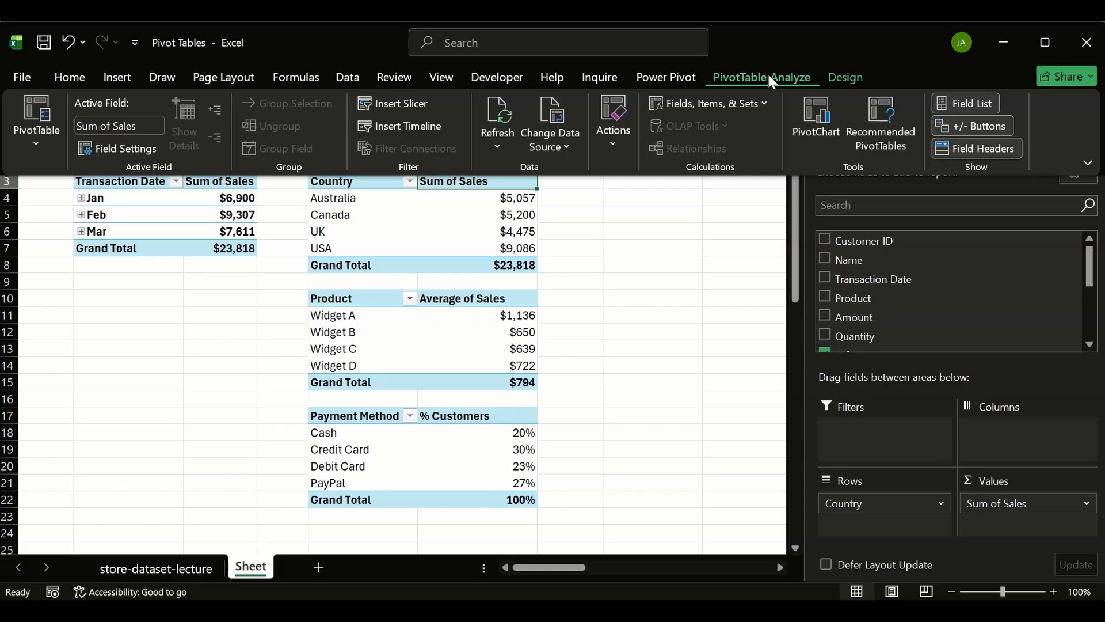
left_click(848, 75)
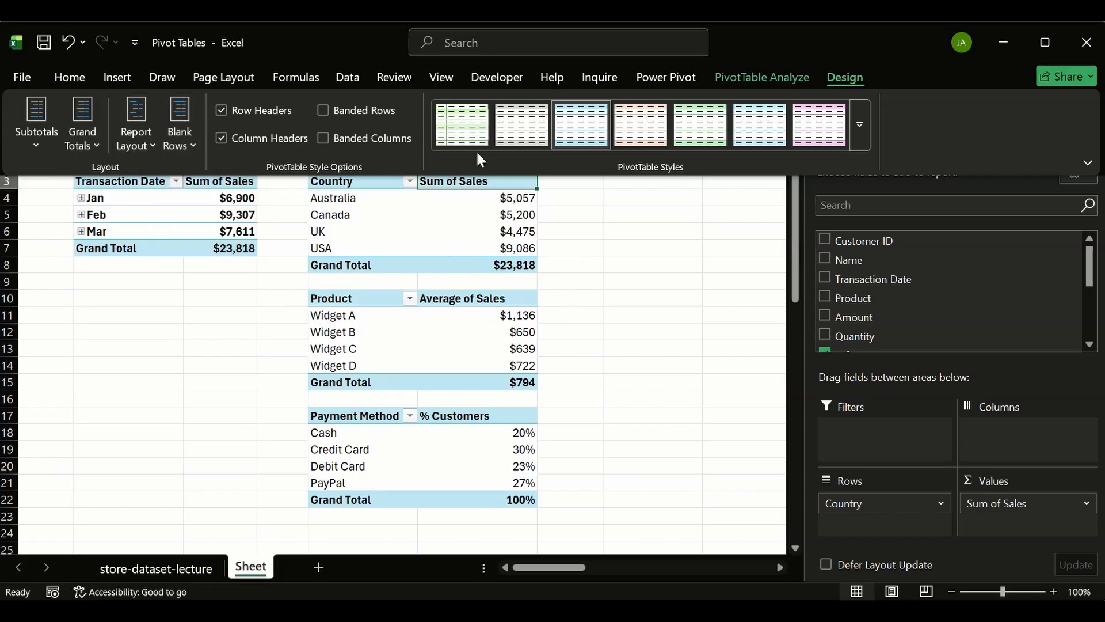
left_click(467, 127)
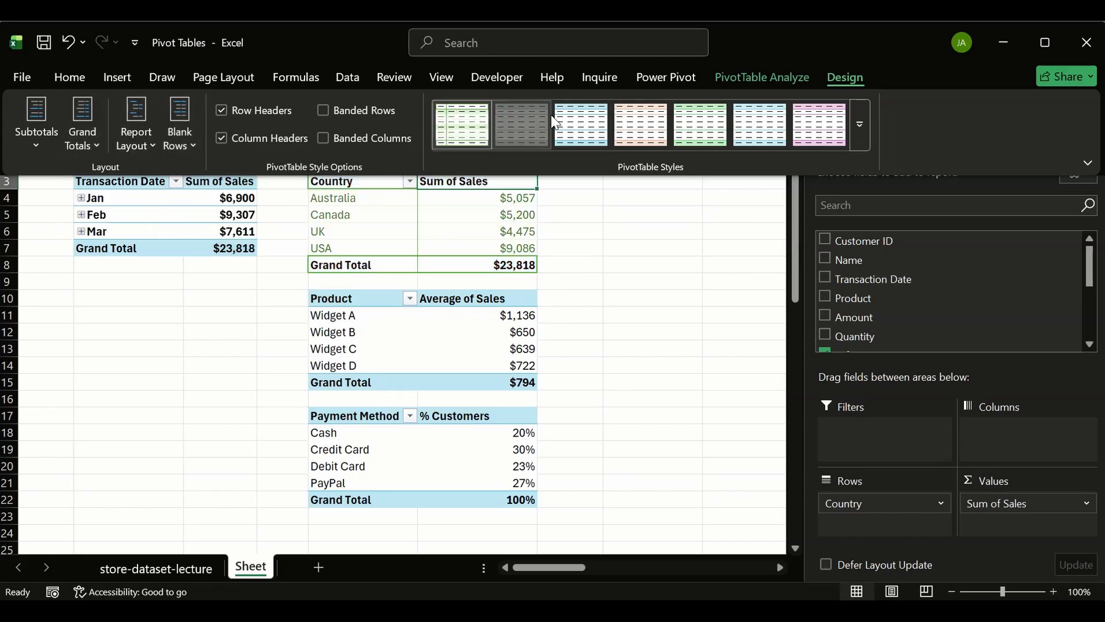
left_click(641, 124)
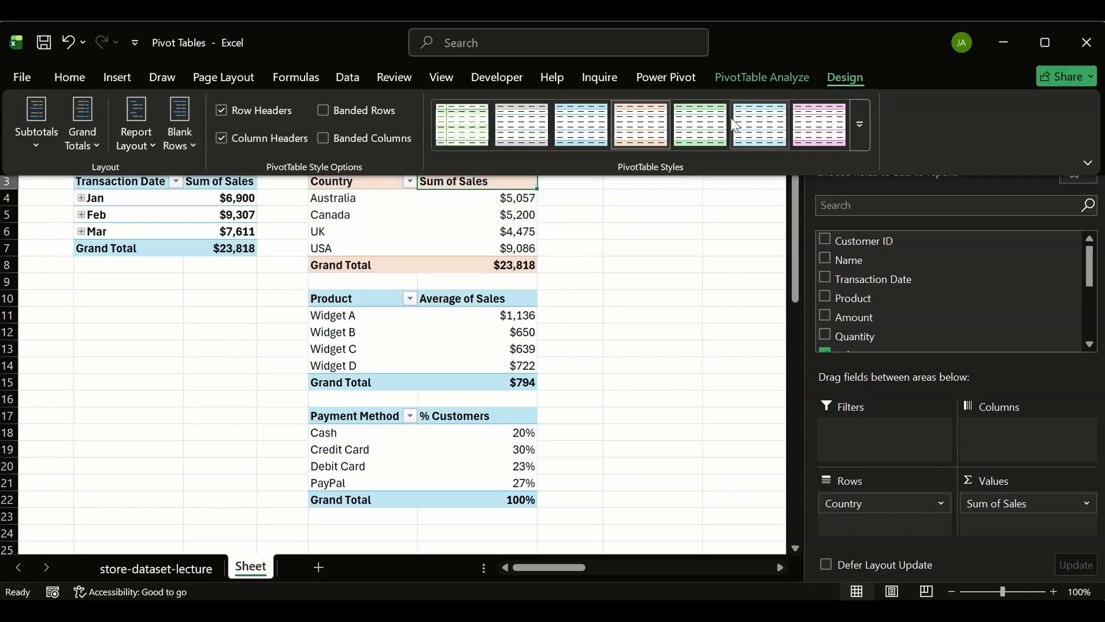
left_click(543, 118)
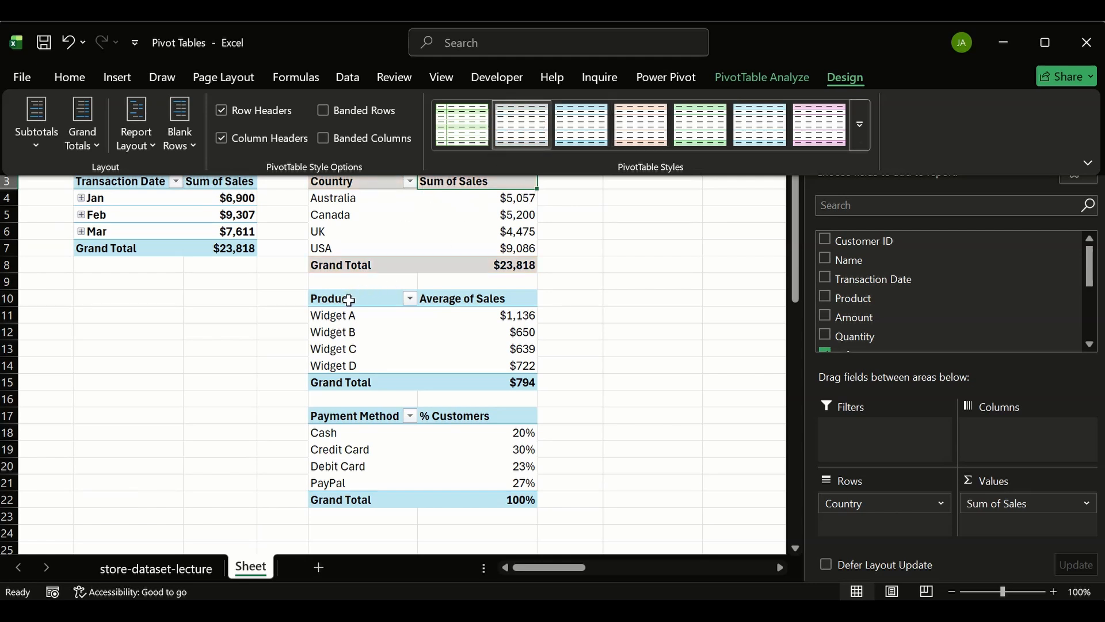
- Apply the light gray PivotTable style to the Product table
left_click_drag(349, 299, 465, 384)
left_click(383, 296)
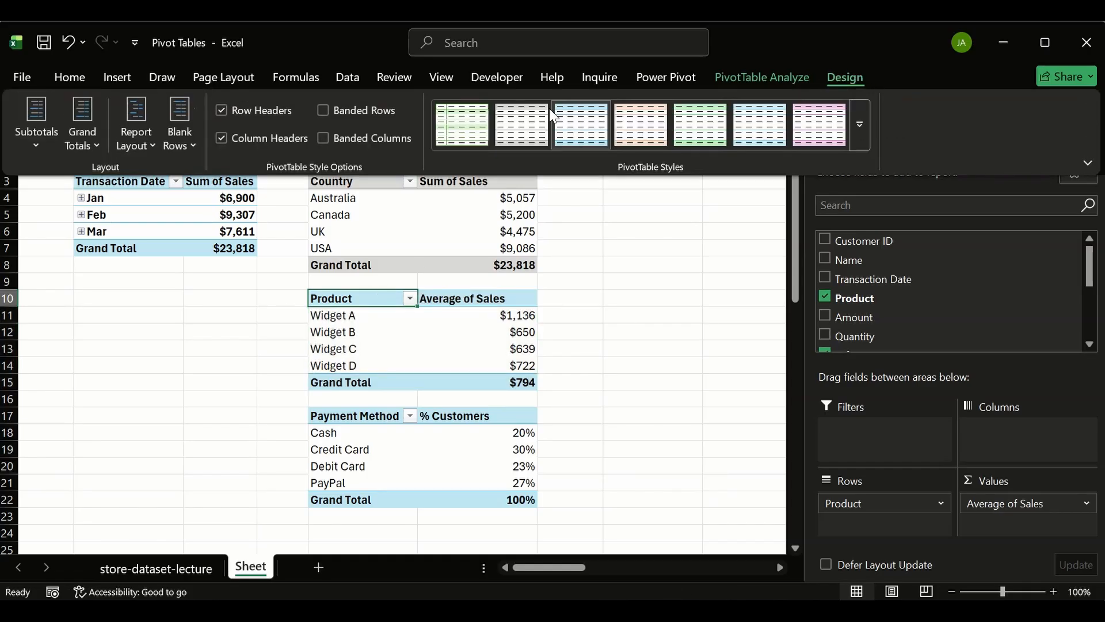
left_click(526, 117)
- Apply the light gray PivotTable style to the Payment Method table
left_click(366, 416)
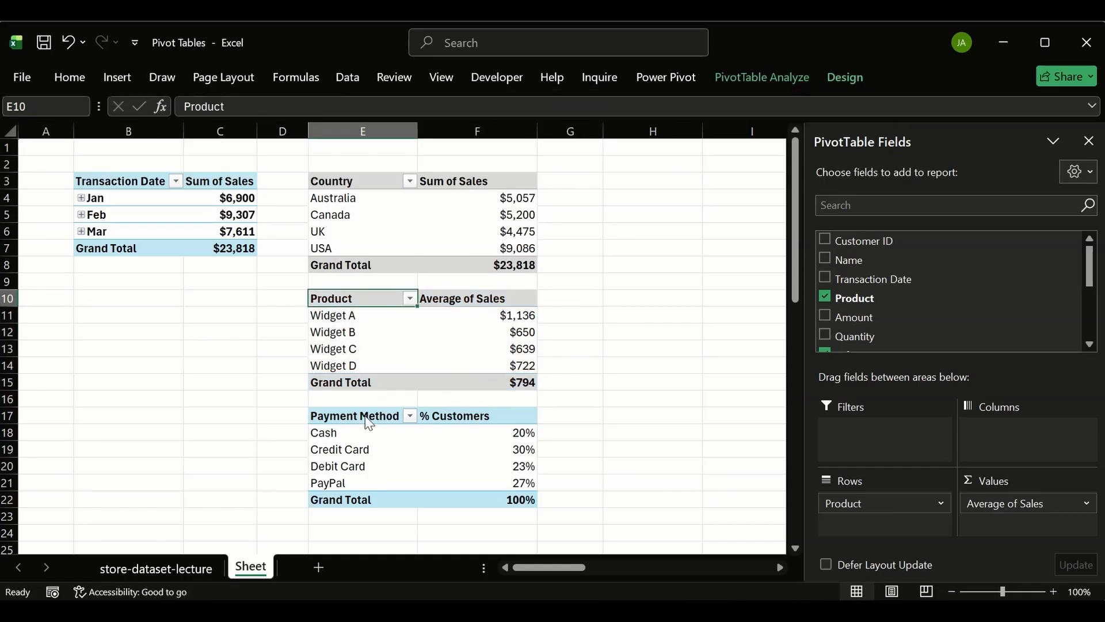
left_click(369, 424)
left_click(746, 80)
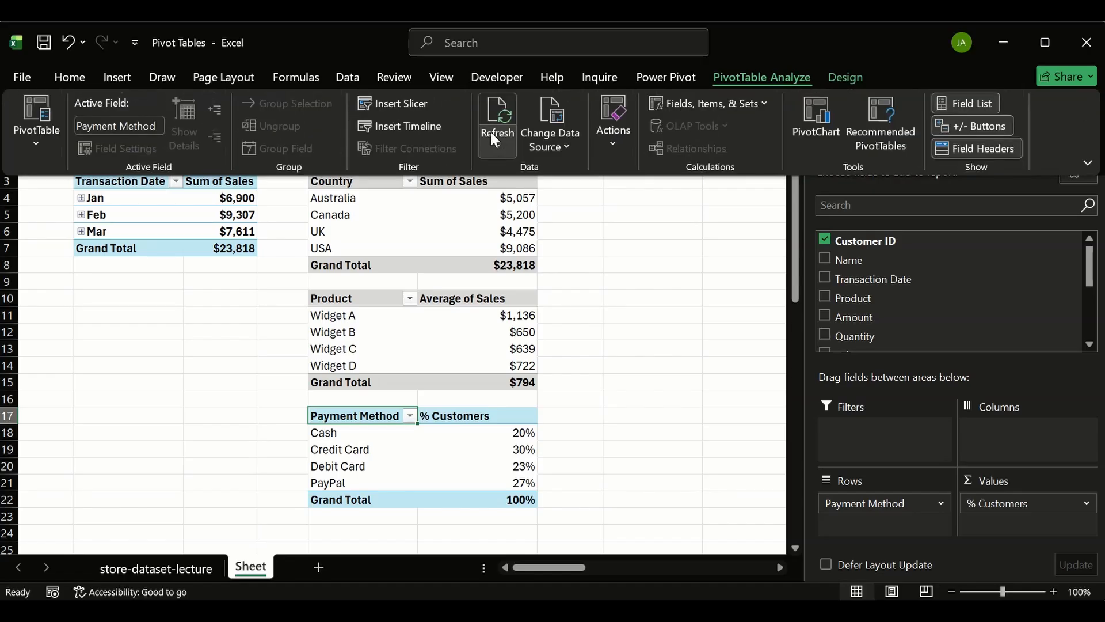
left_click(844, 77)
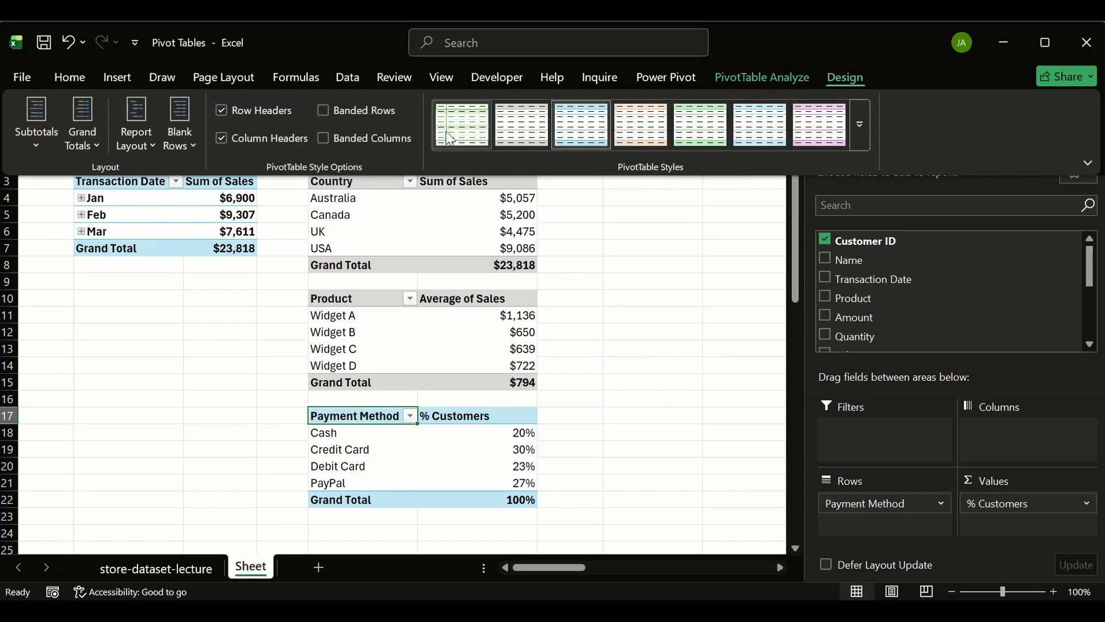
left_click(525, 118)
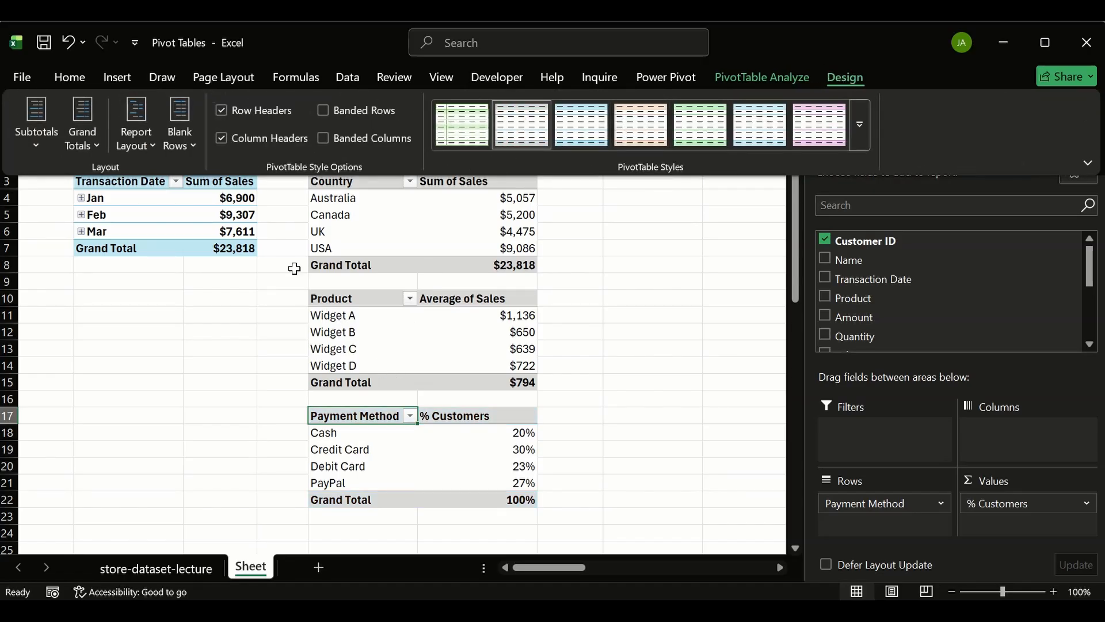
- Apply the light gray PivotTable style to the Transaction Date table
left_click(253, 314)
left_click(148, 181)
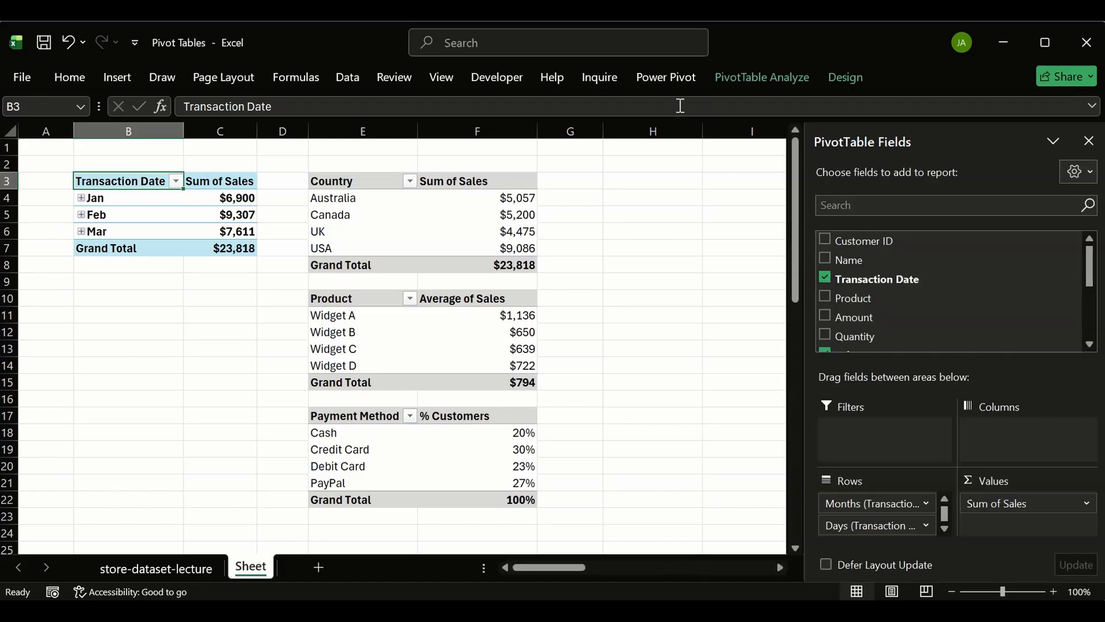
left_click(838, 79)
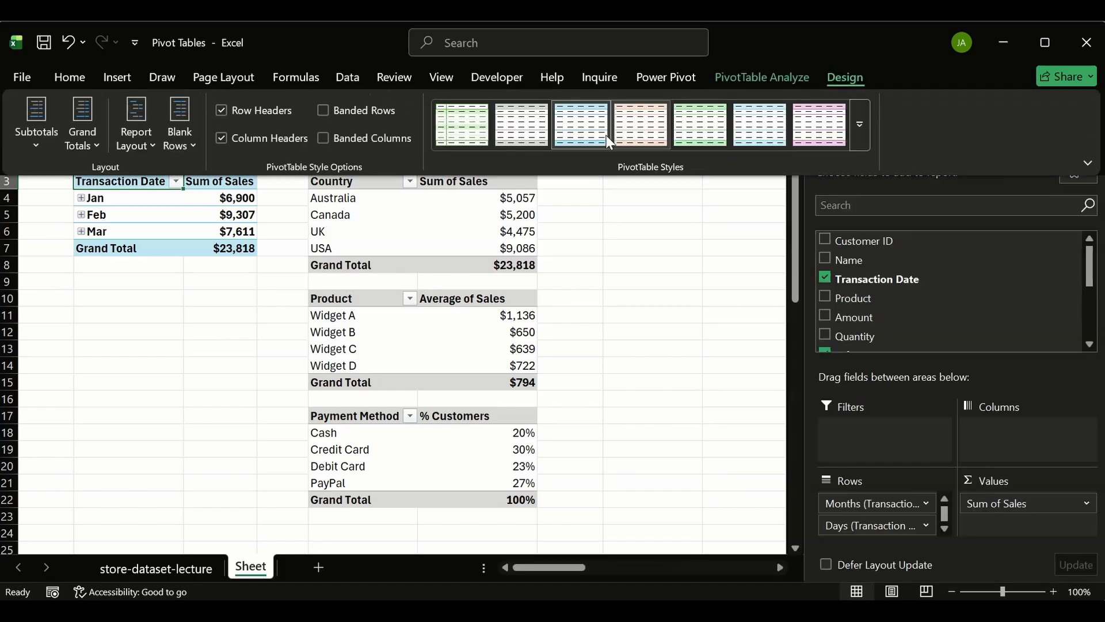
left_click(526, 105)
left_click(663, 267)
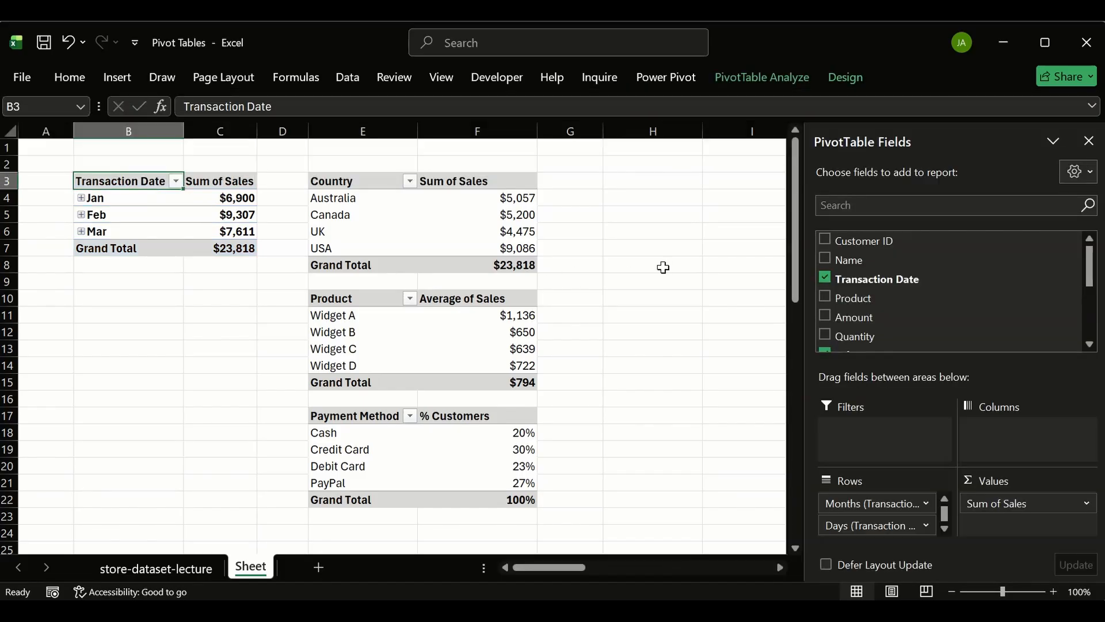
- Examine the PivotTable styles and the subtotals, grand totals, report layout and blank row options for the Country table
left_click(466, 182)
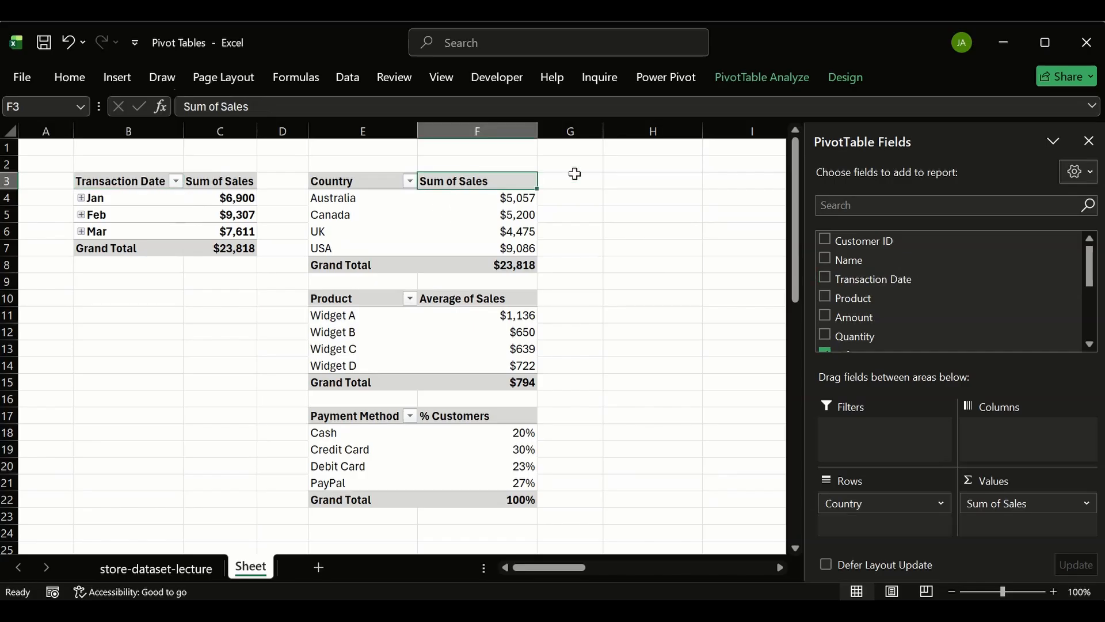
left_click(842, 75)
left_click(859, 121)
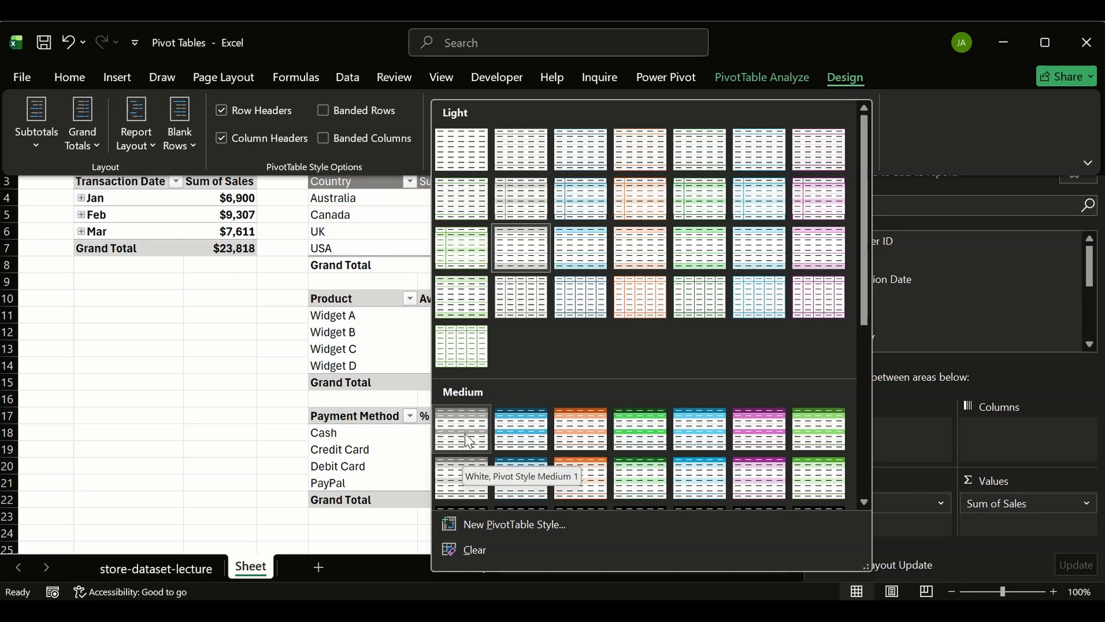
left_click(198, 328)
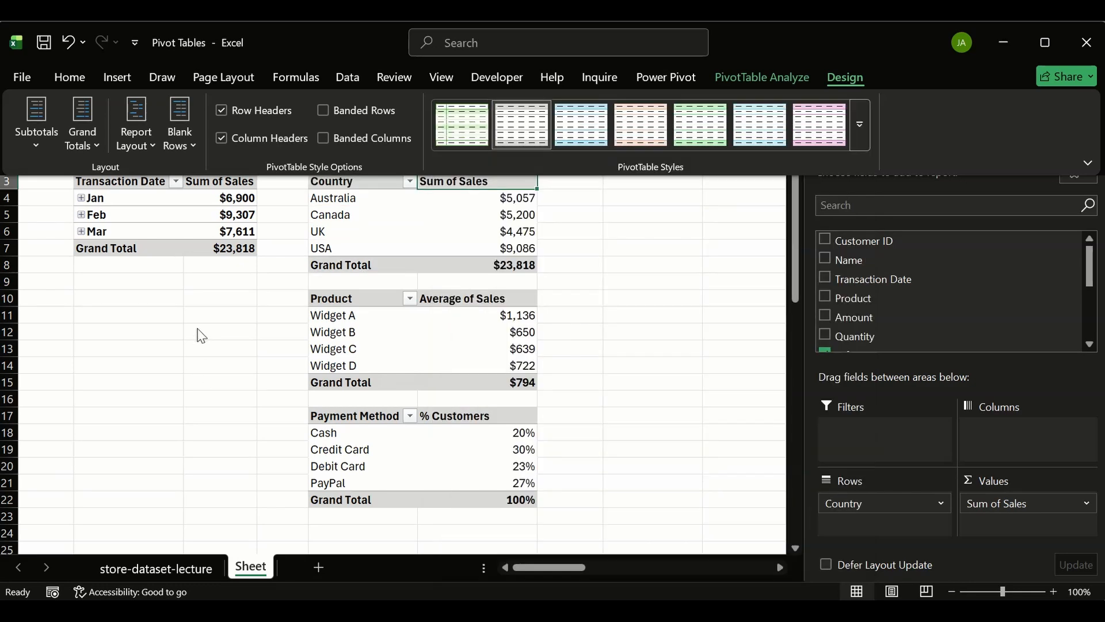
left_click(47, 145)
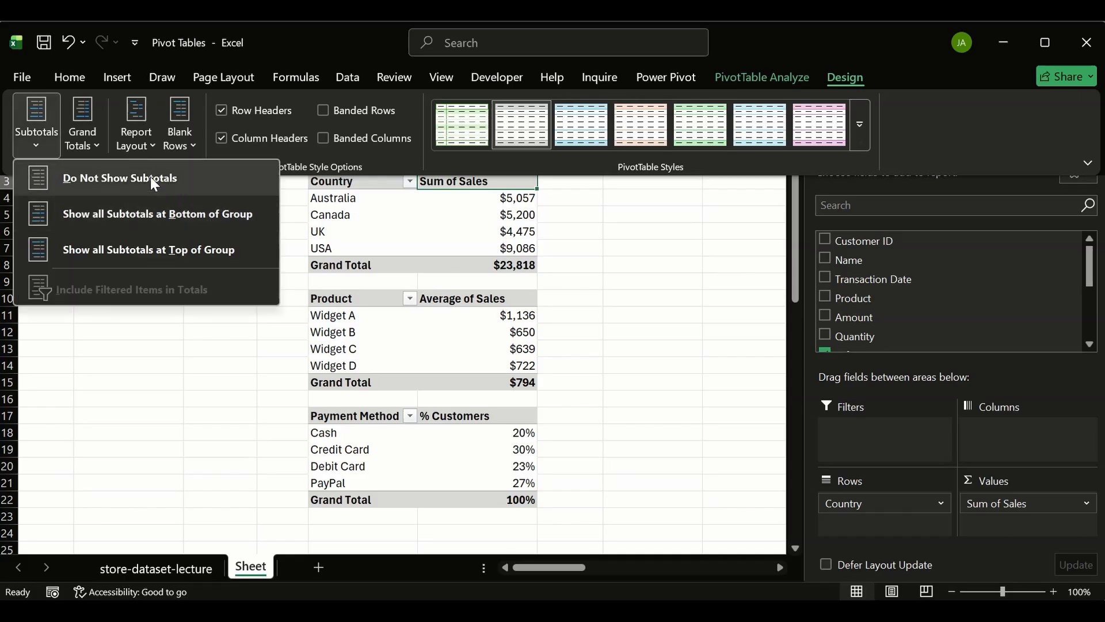
left_click(91, 141)
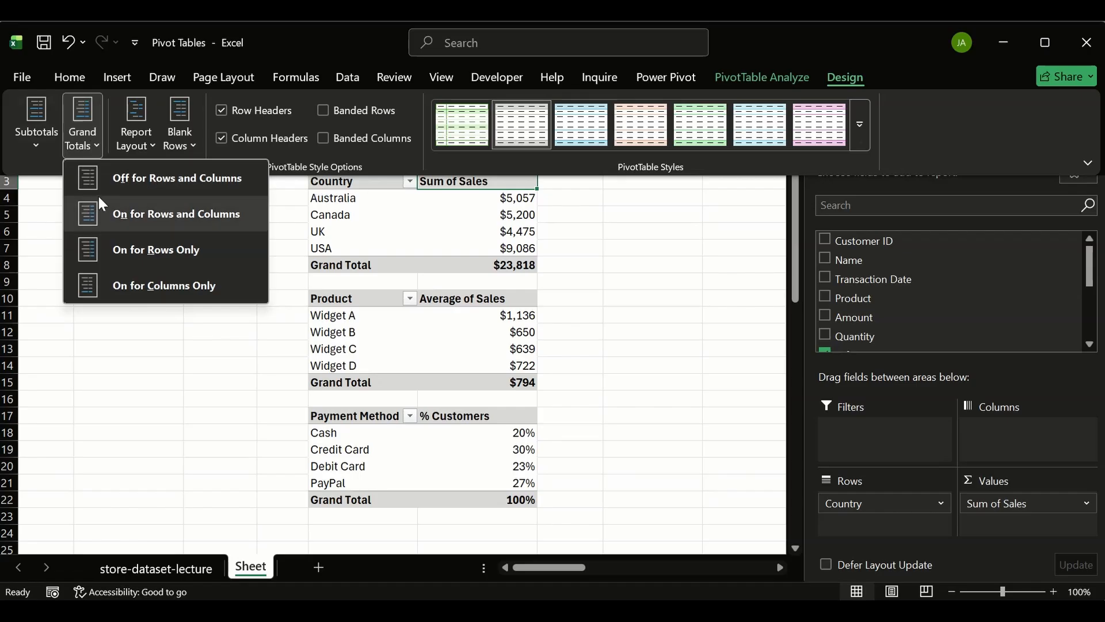
left_click(138, 148)
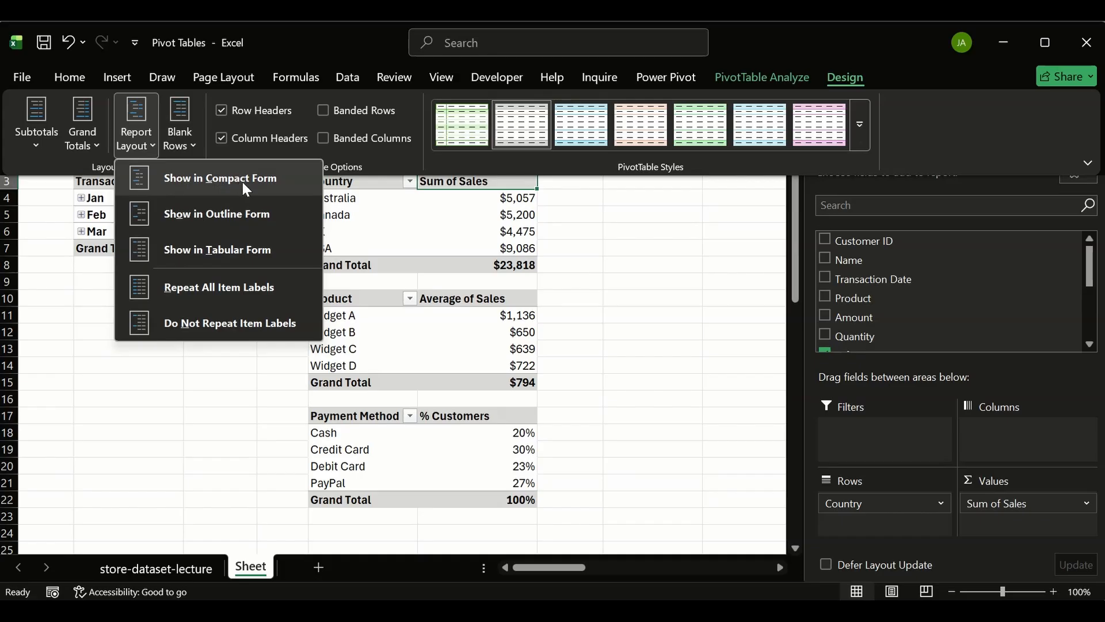
left_click(191, 138)
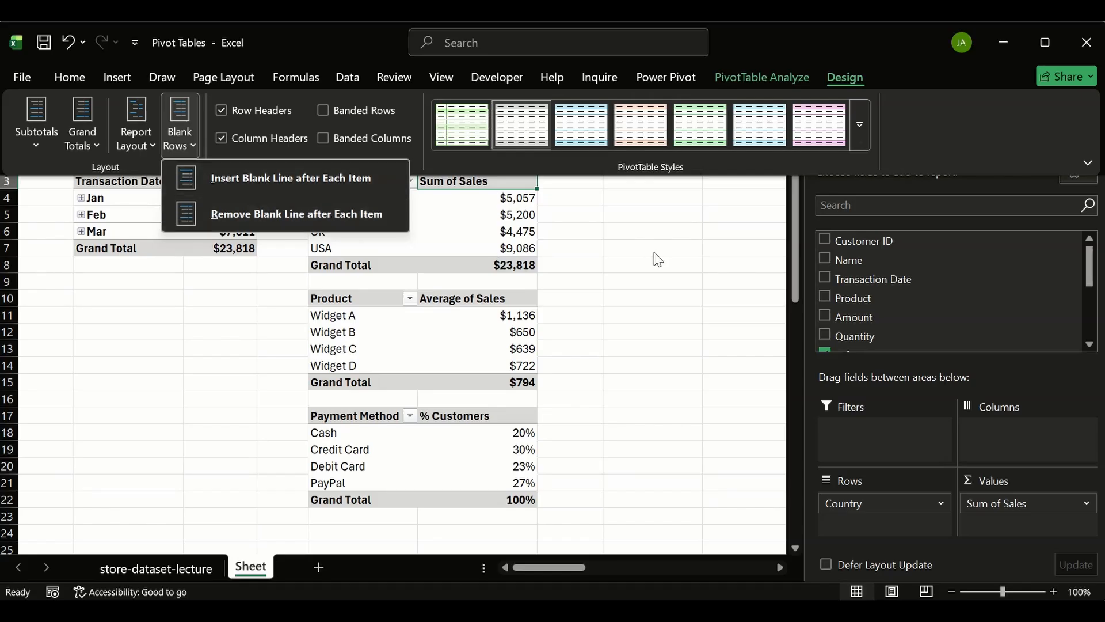
key("Escape")
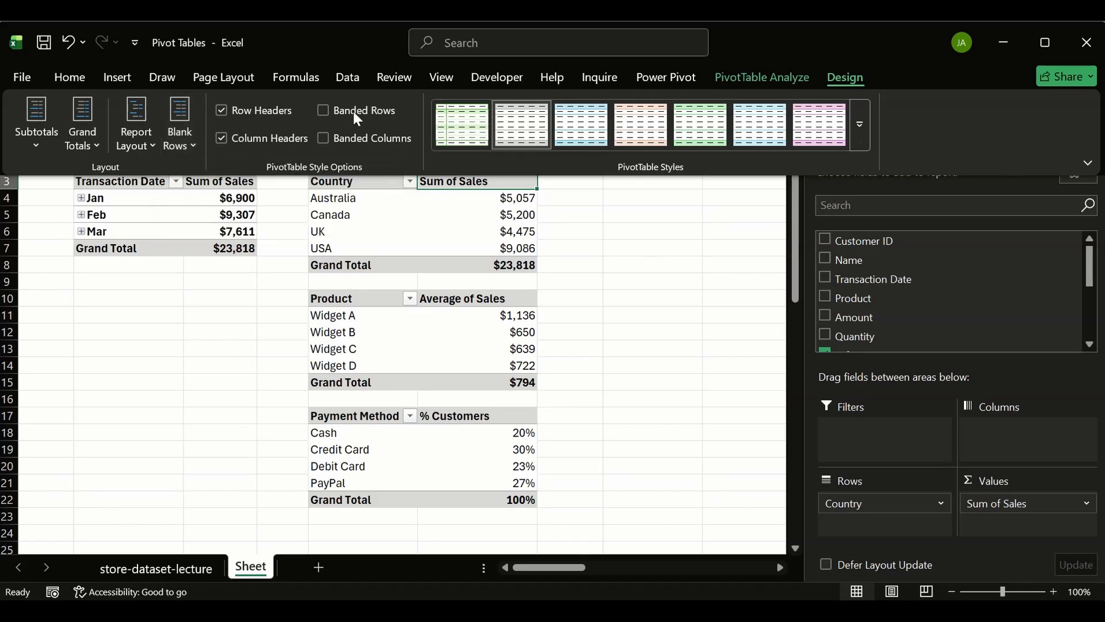
- Try banded columns and banded rows on the Country table, switching both off again
left_click(323, 139)
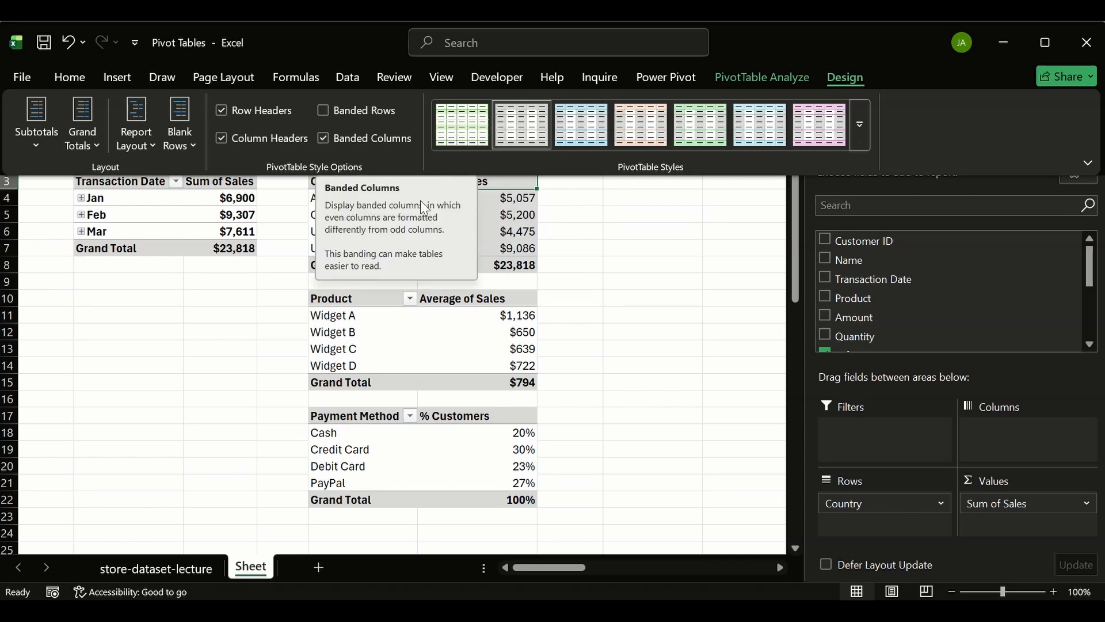
left_click(582, 258)
left_click_drag(563, 197, 564, 247)
double_click(634, 181)
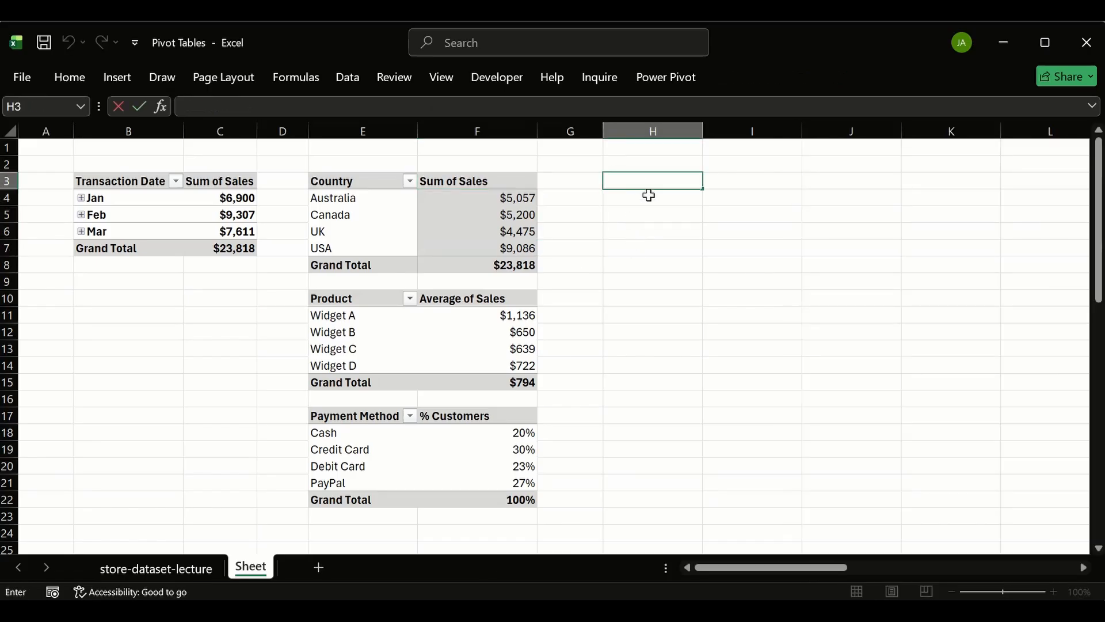
left_click_drag(639, 260, 636, 252)
left_click(465, 214)
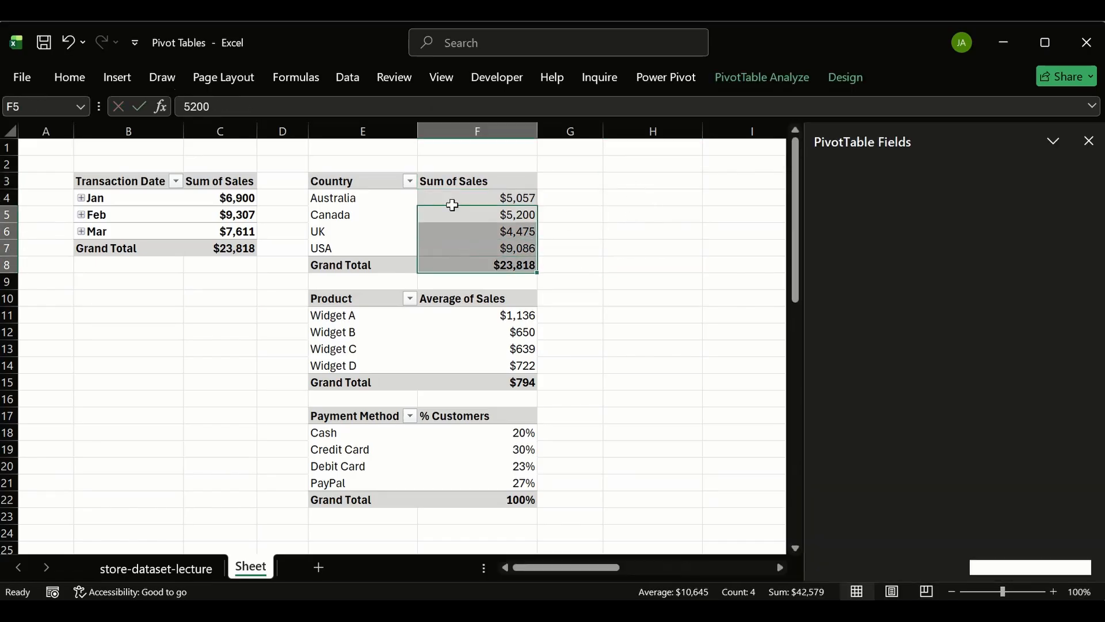
left_click(465, 173)
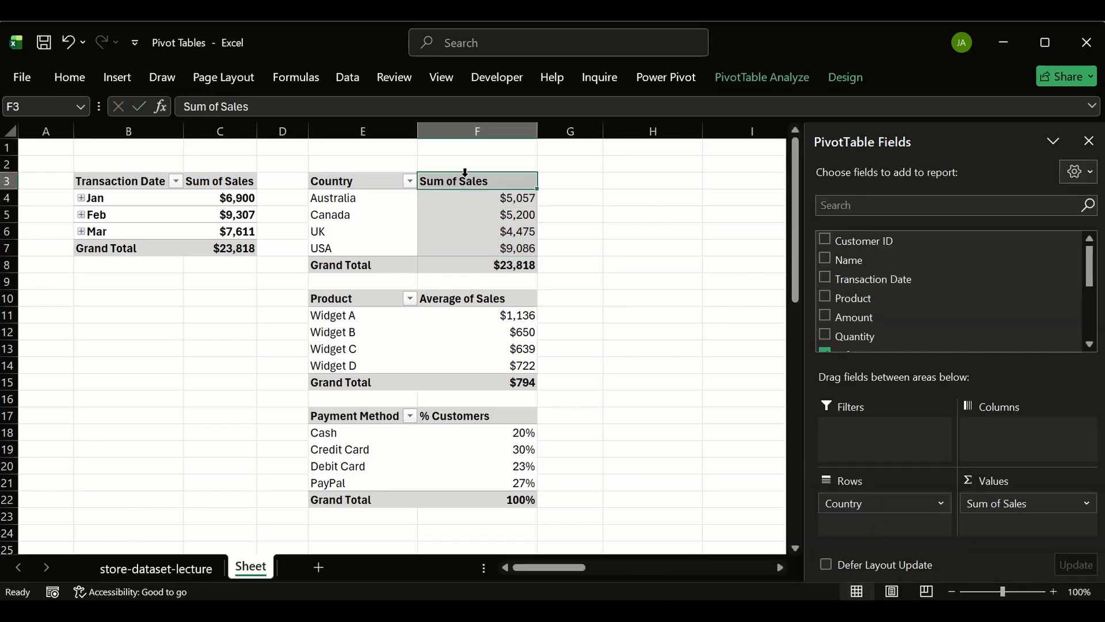
left_click(845, 78)
left_click(323, 111)
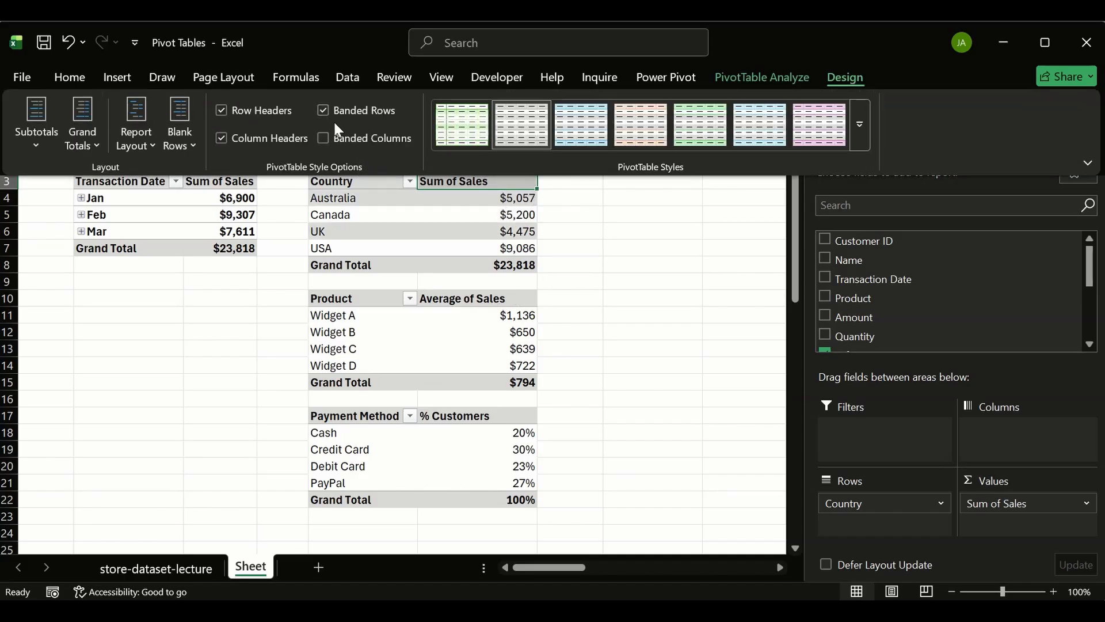
left_click(325, 112)
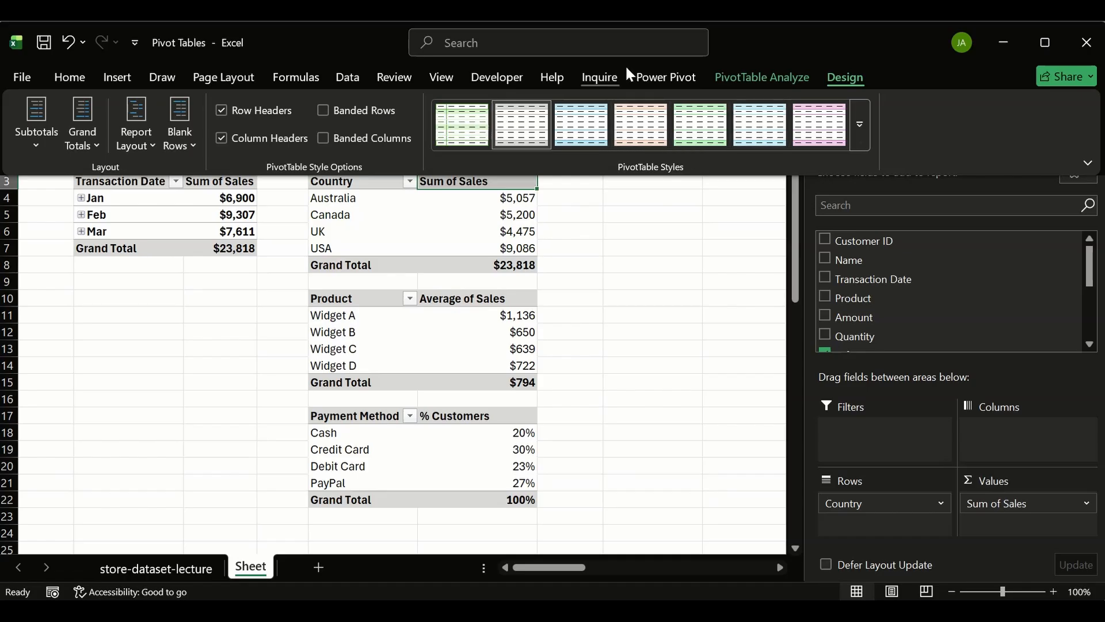
- Examine the PivotTable analysis tools for the Country table, including the calculated field and formula options
left_click(730, 80)
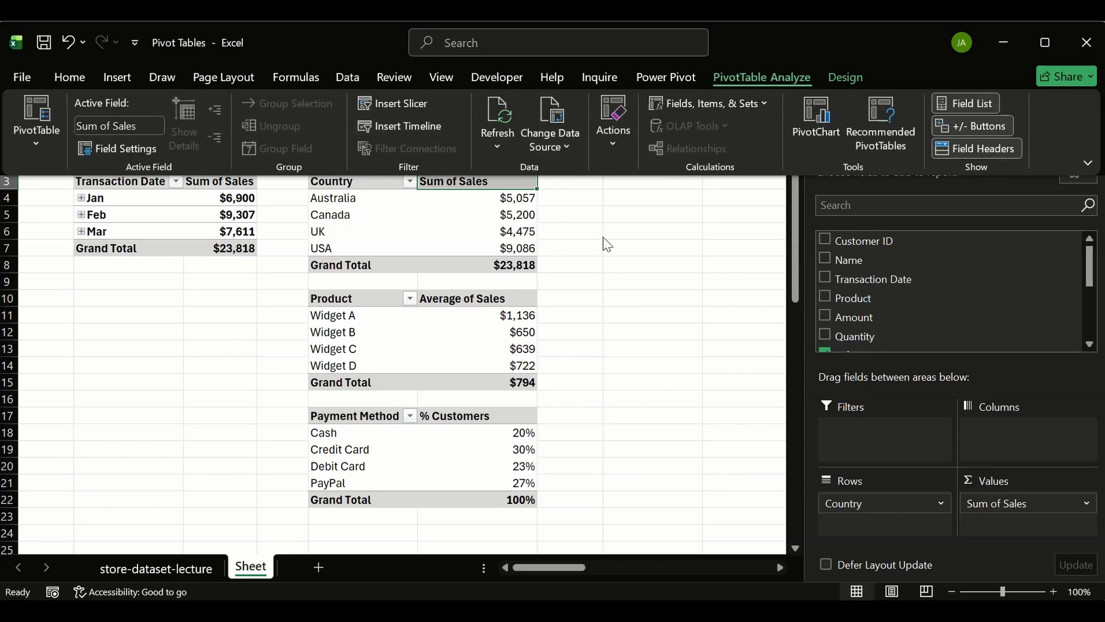
left_click(761, 101)
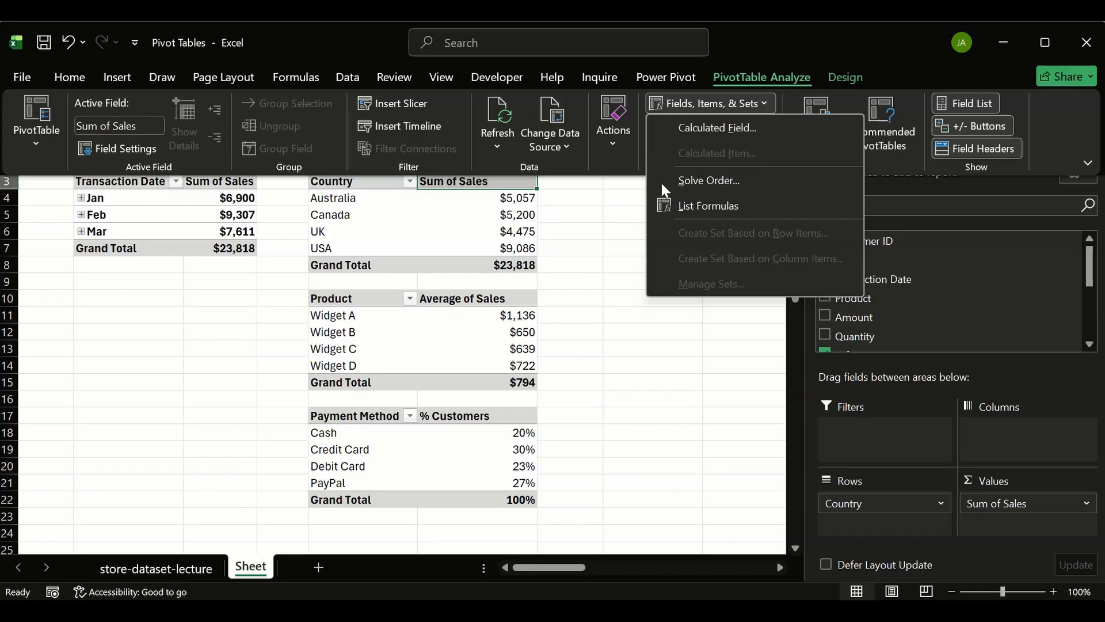
key("Escape")
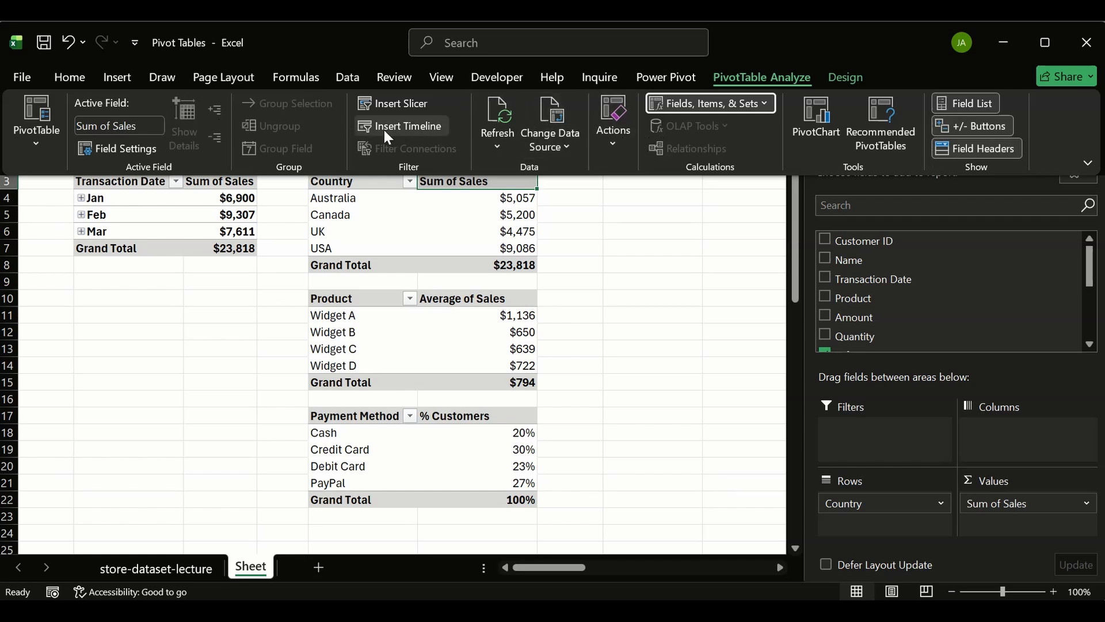
left_click(564, 263)
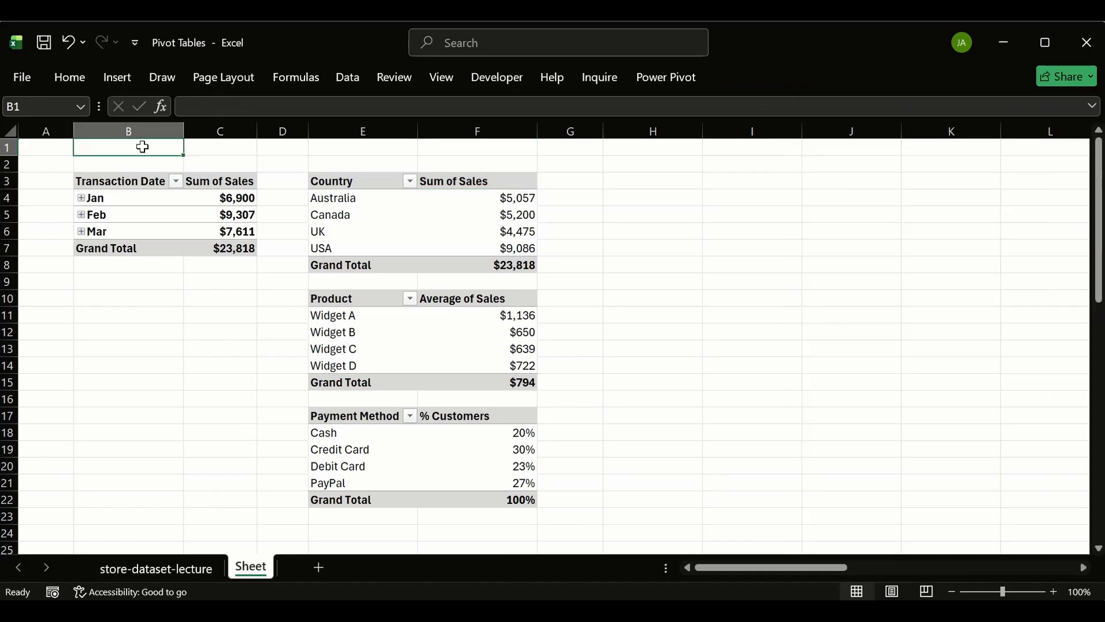
left_click(127, 148)
left_click(129, 182)
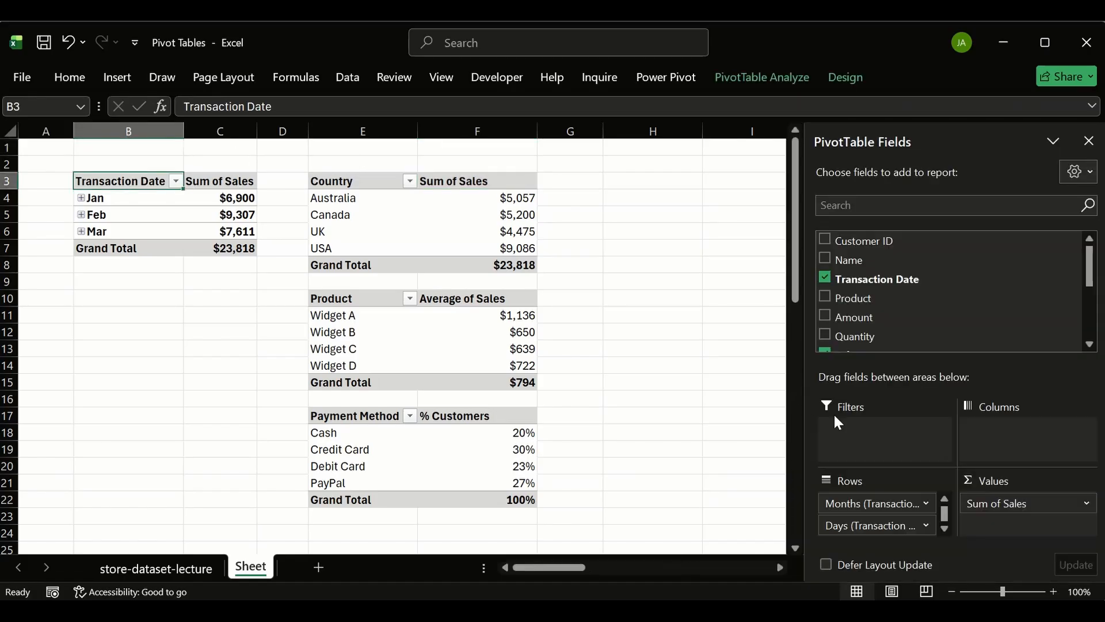
left_click(631, 281)
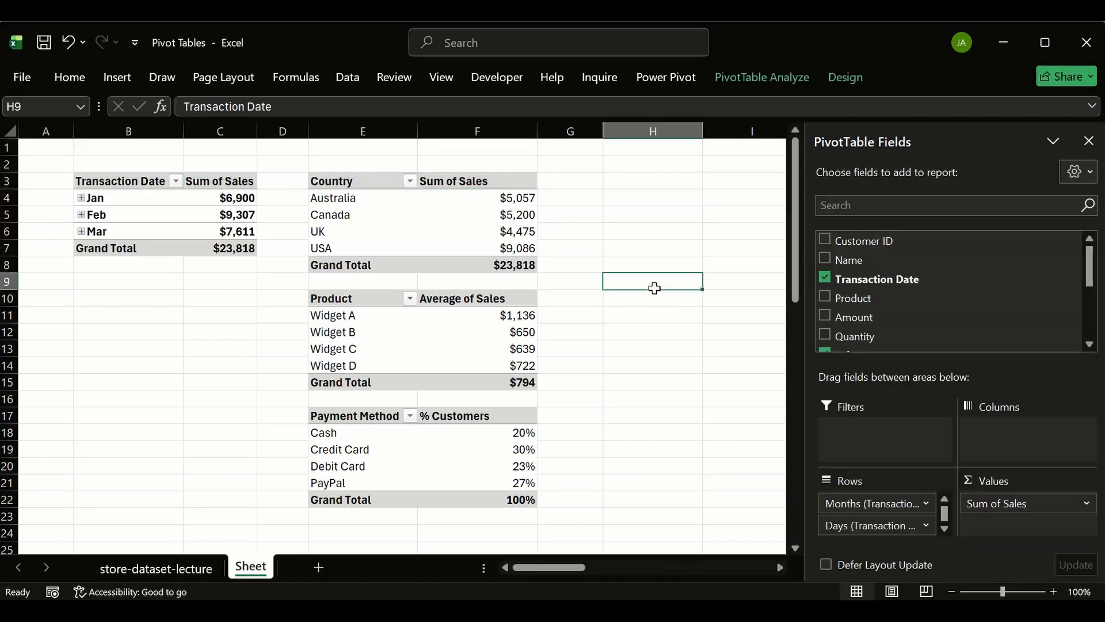
- Dismiss the low-battery notice and select empty cell H9 outside the pivot tables
left_click(348, 183)
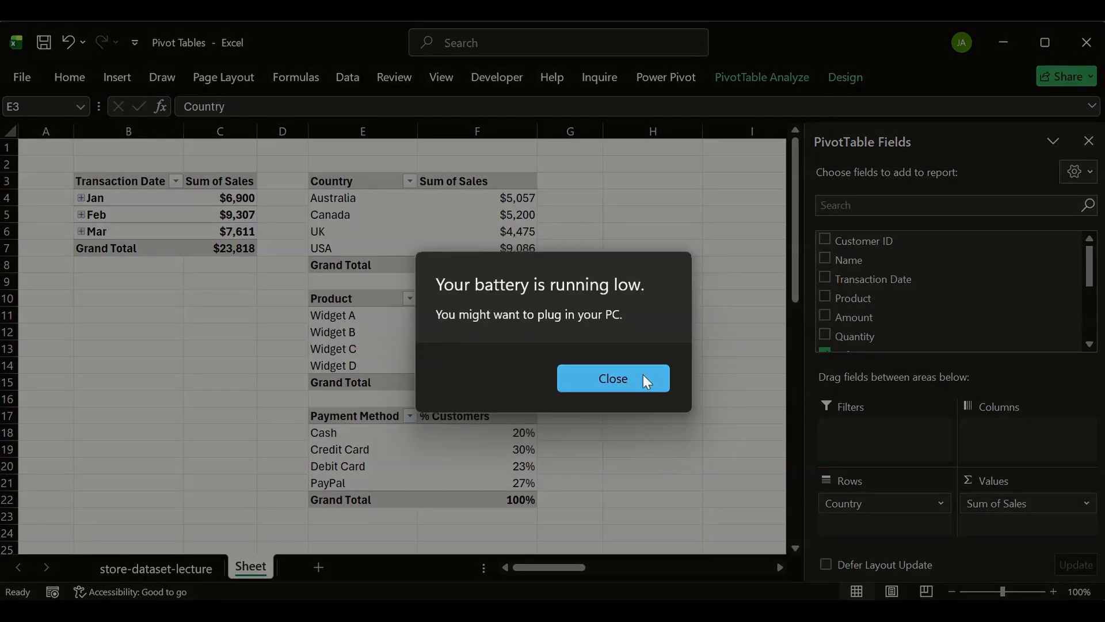
left_click(645, 376)
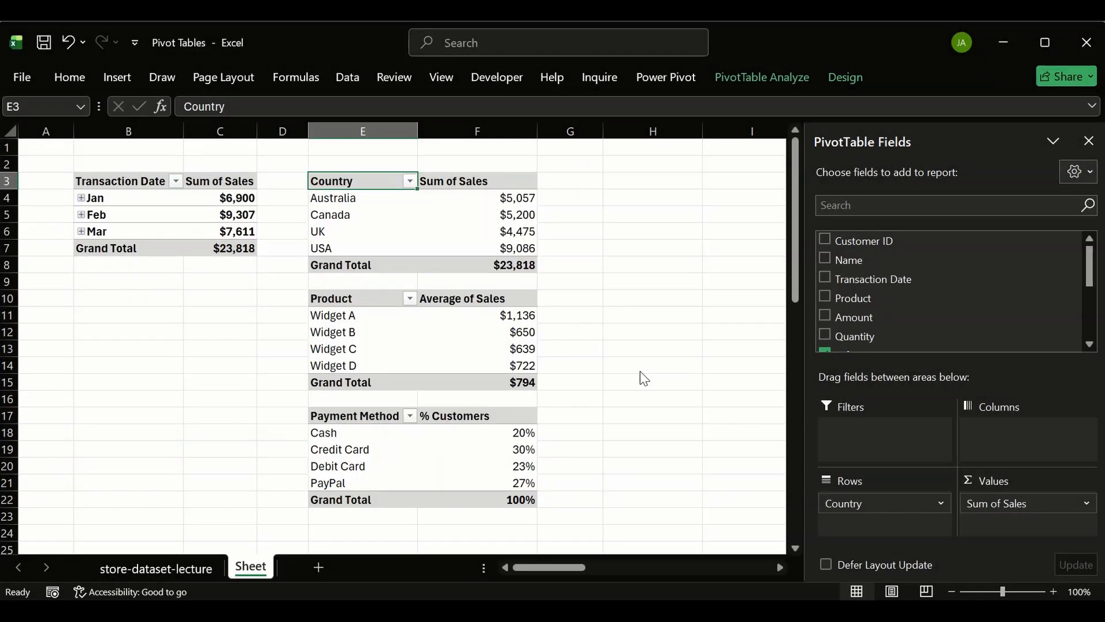
left_click(631, 276)
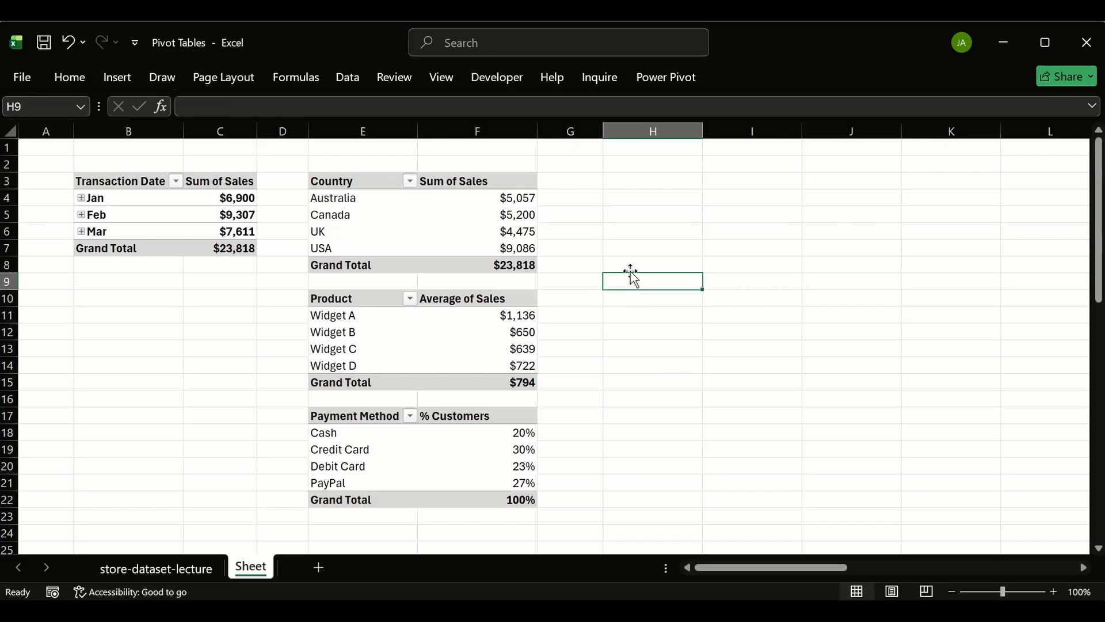